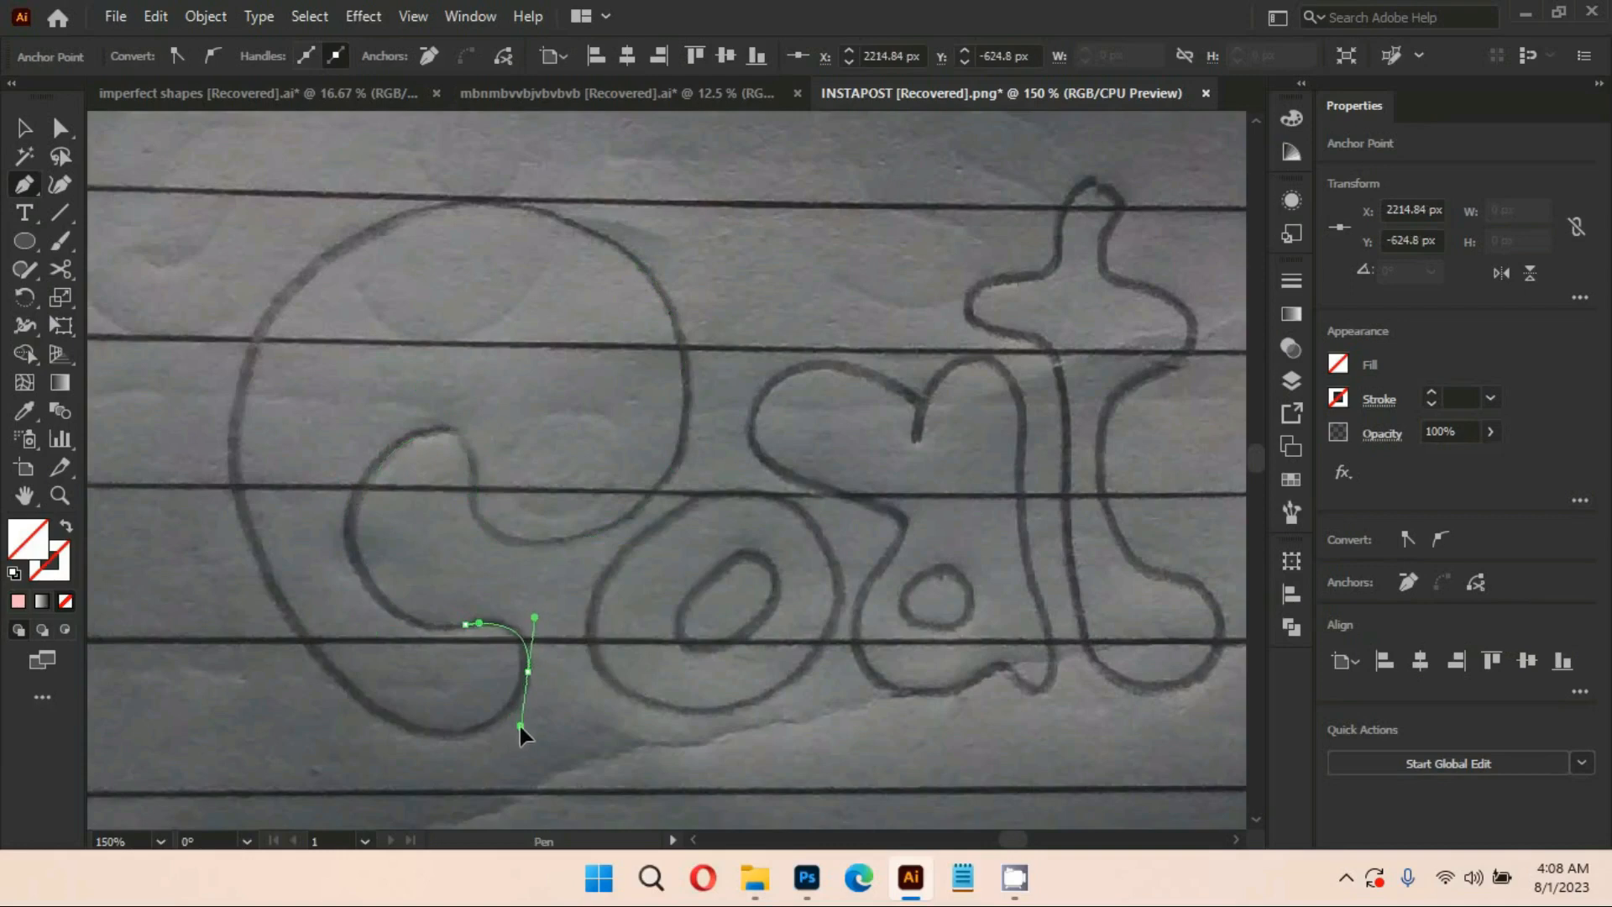
Trace the rest of the sketched C with the Pen tool, from its bottom up the outer edge and over the top, closing the outline
drag(395, 726, 351, 700)
drag(233, 437, 217, 265)
drag(455, 202, 501, 201)
drag(640, 263, 703, 331)
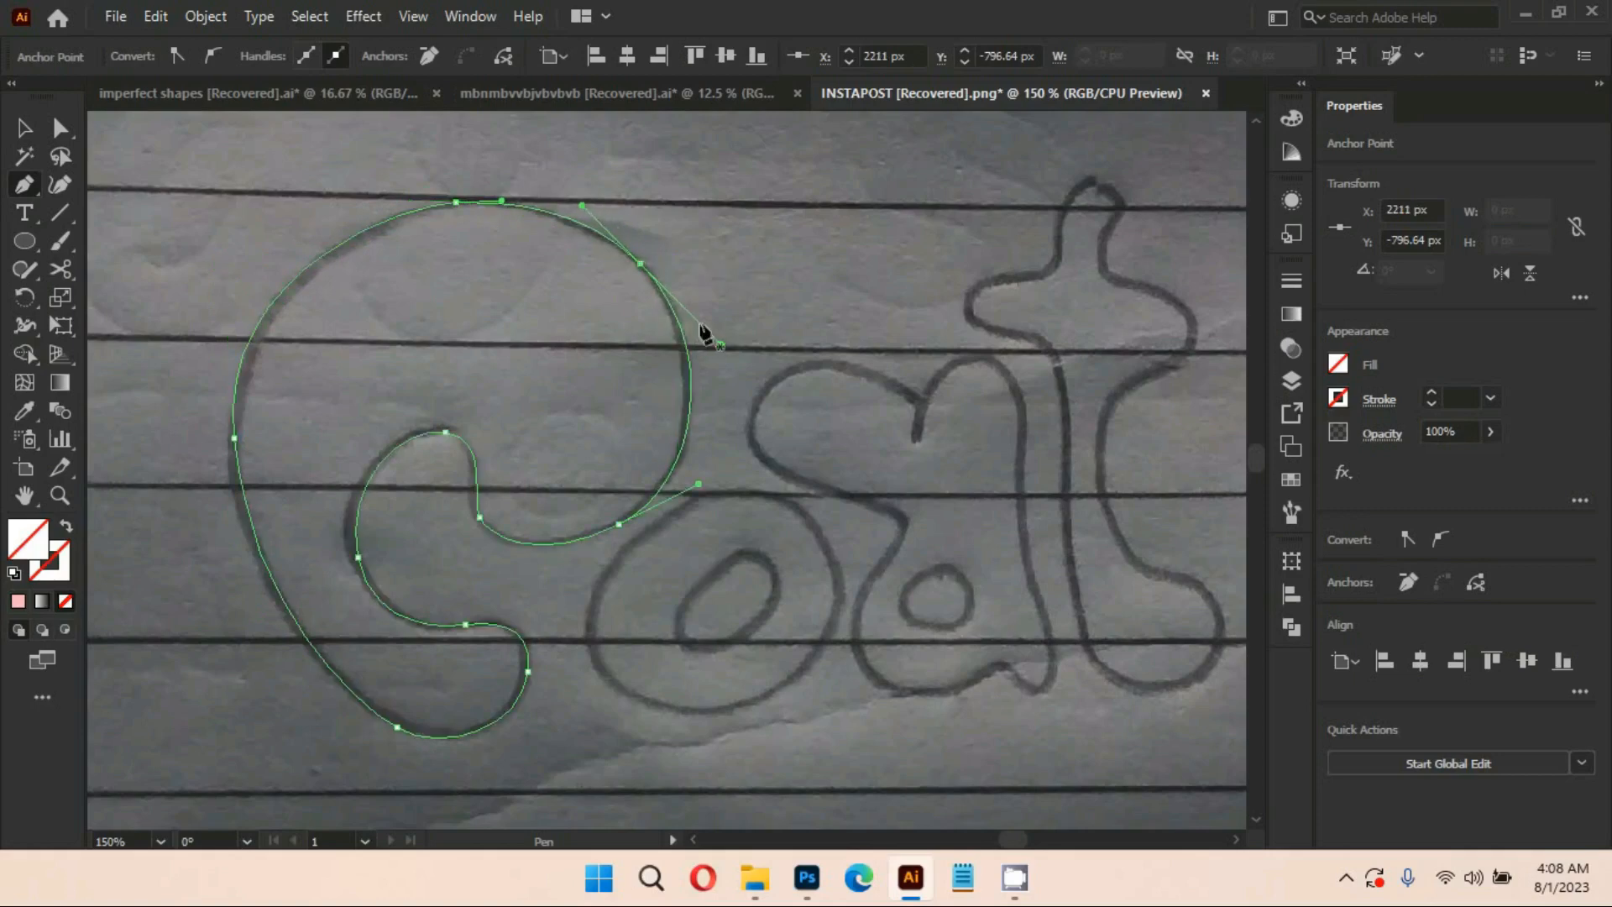
Give the C outline a solid stroke in near-black 0f0f0f
drag(785, 268, 751, 234)
click(18, 601)
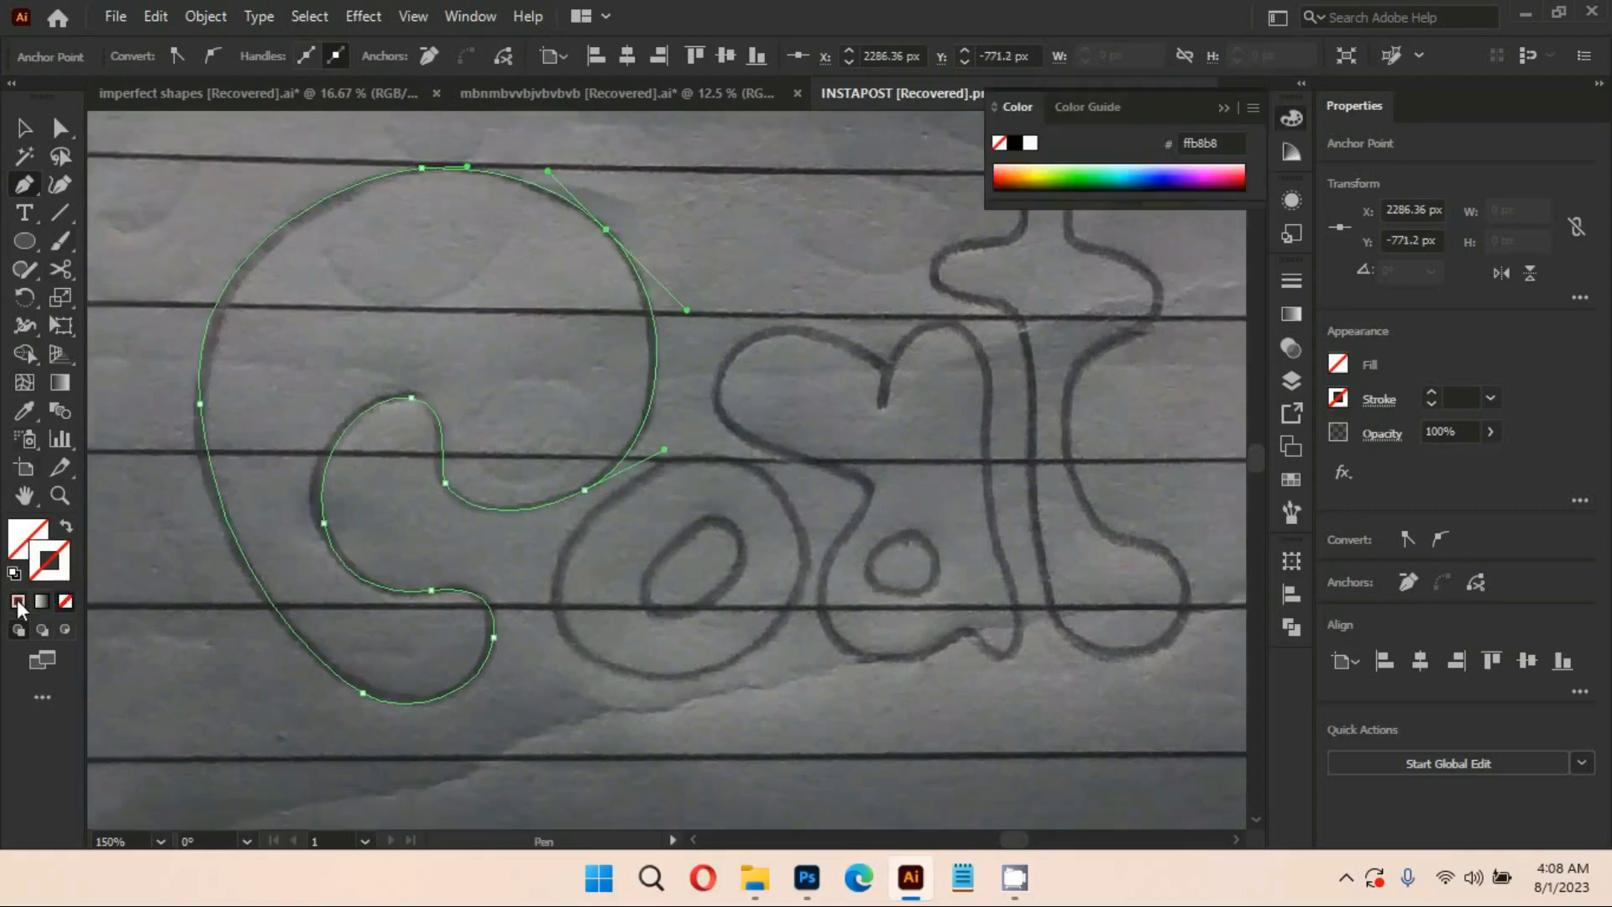
double_click(37, 573)
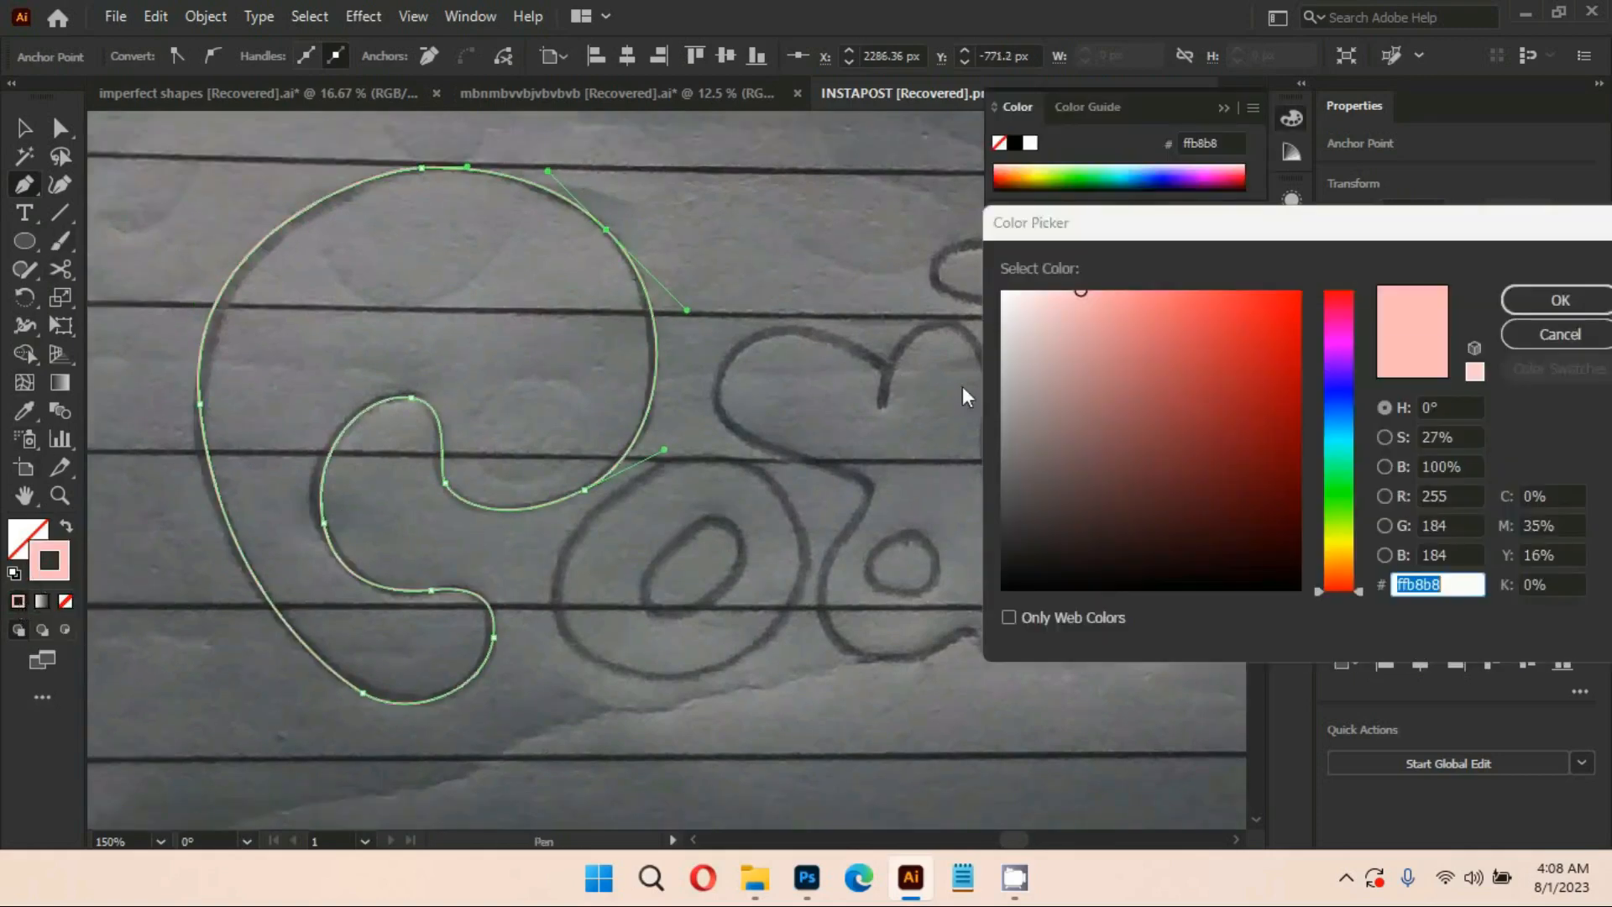
drag(1082, 533, 985, 572)
click(1559, 294)
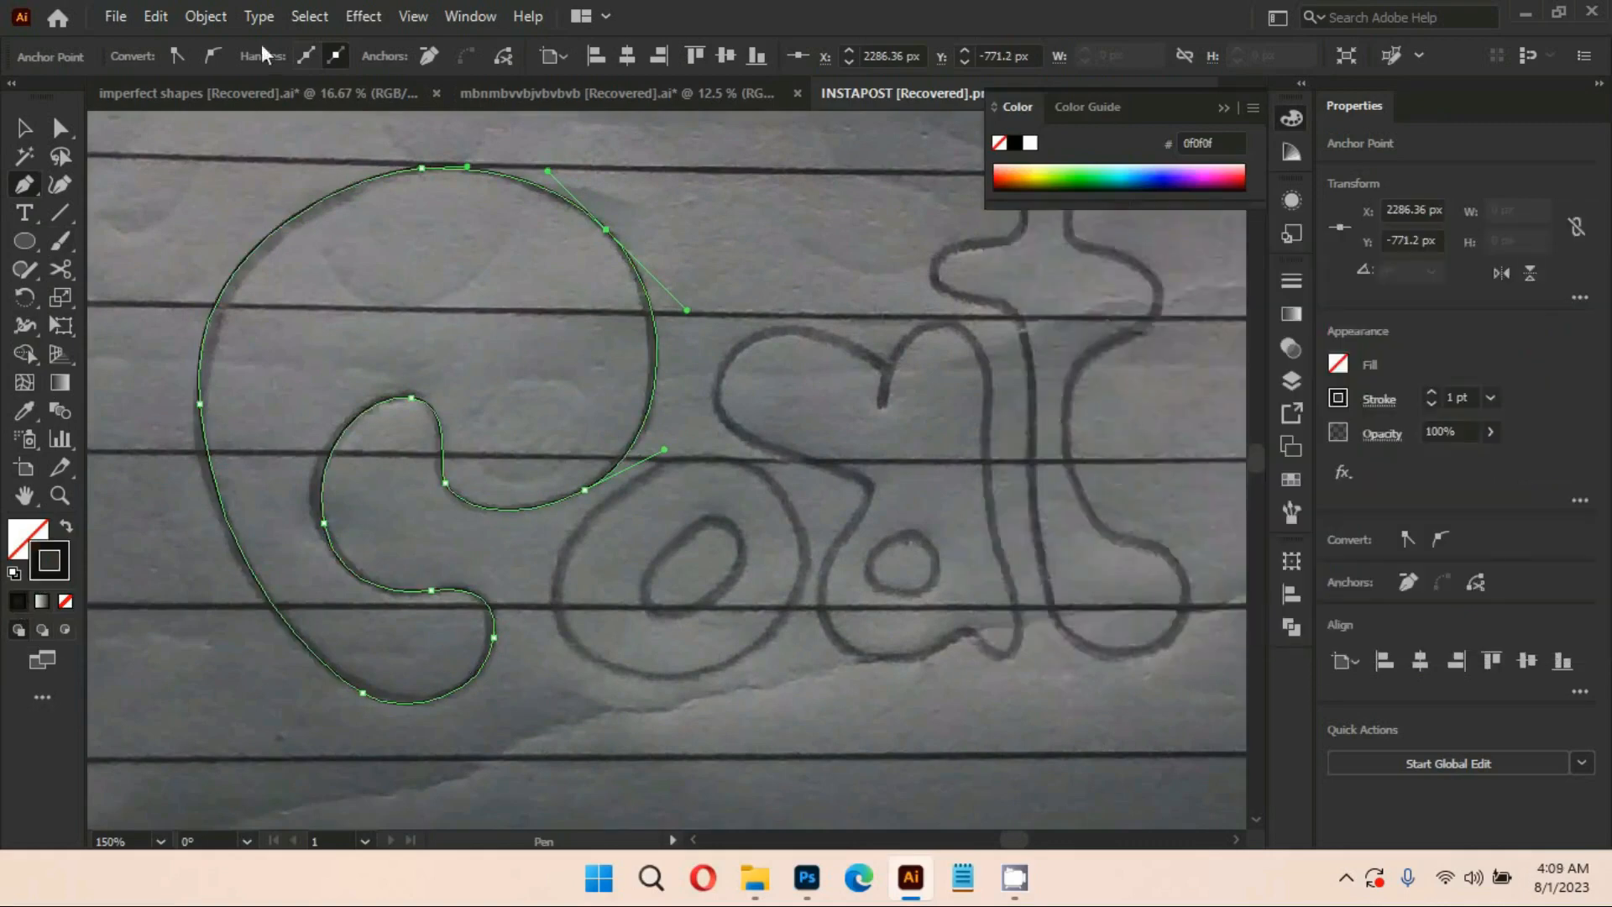
Select the whole C path and set its stroke weight to 4 pt
click(25, 129)
click(282, 202)
click(319, 206)
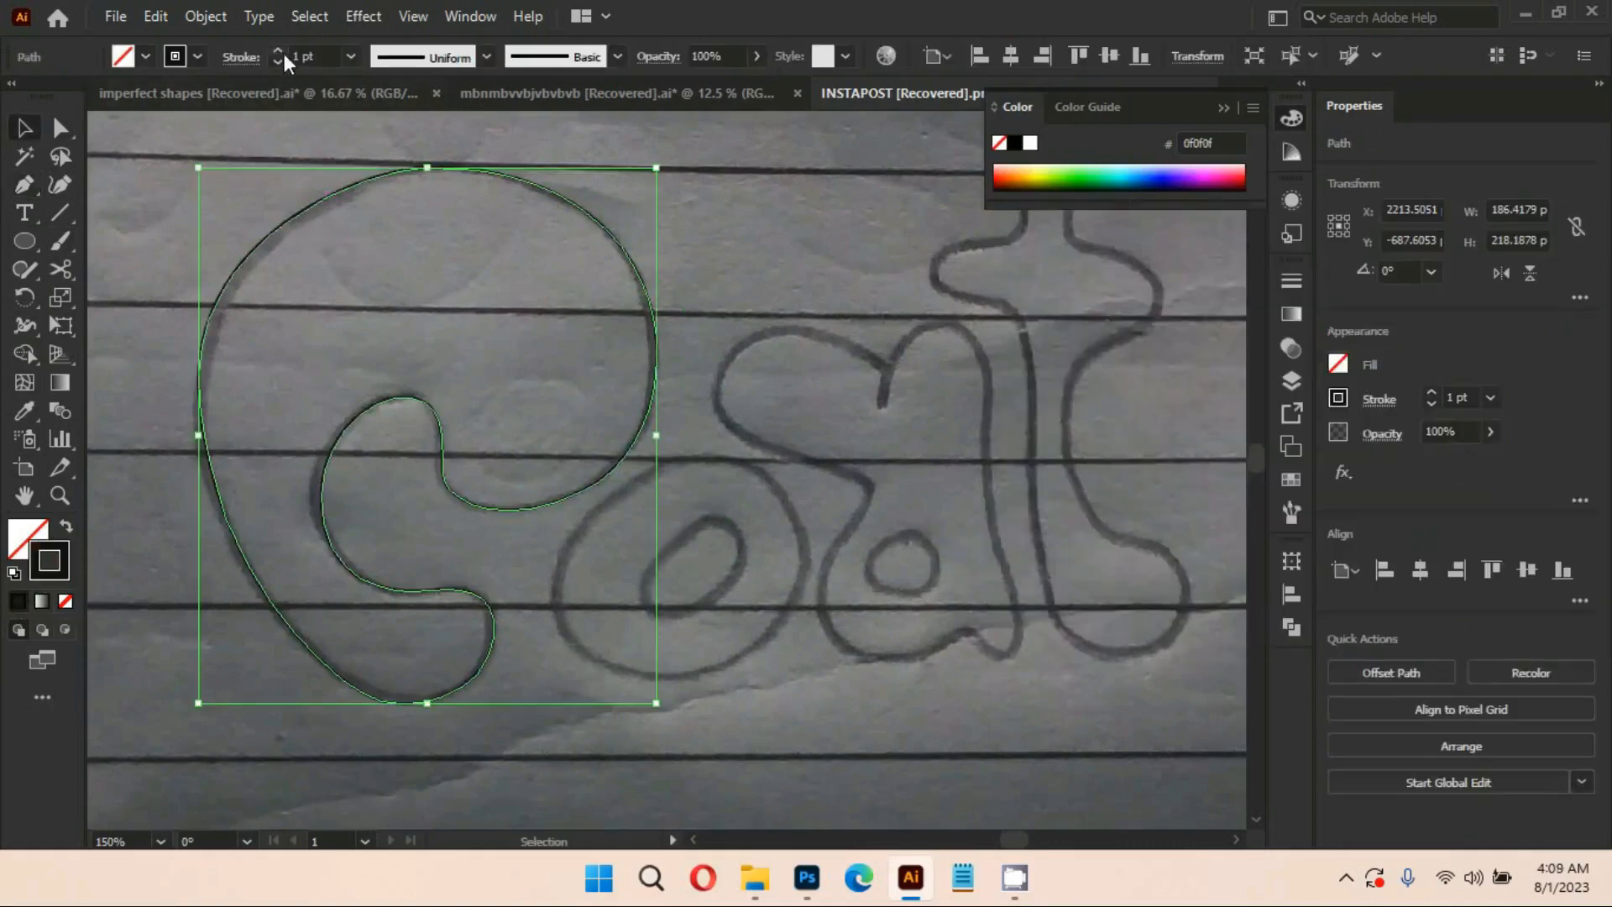
click(278, 50)
click(278, 50)
click(278, 50)
Trace the outer oval of the letter o with the Pen tool as a closed path
click(24, 186)
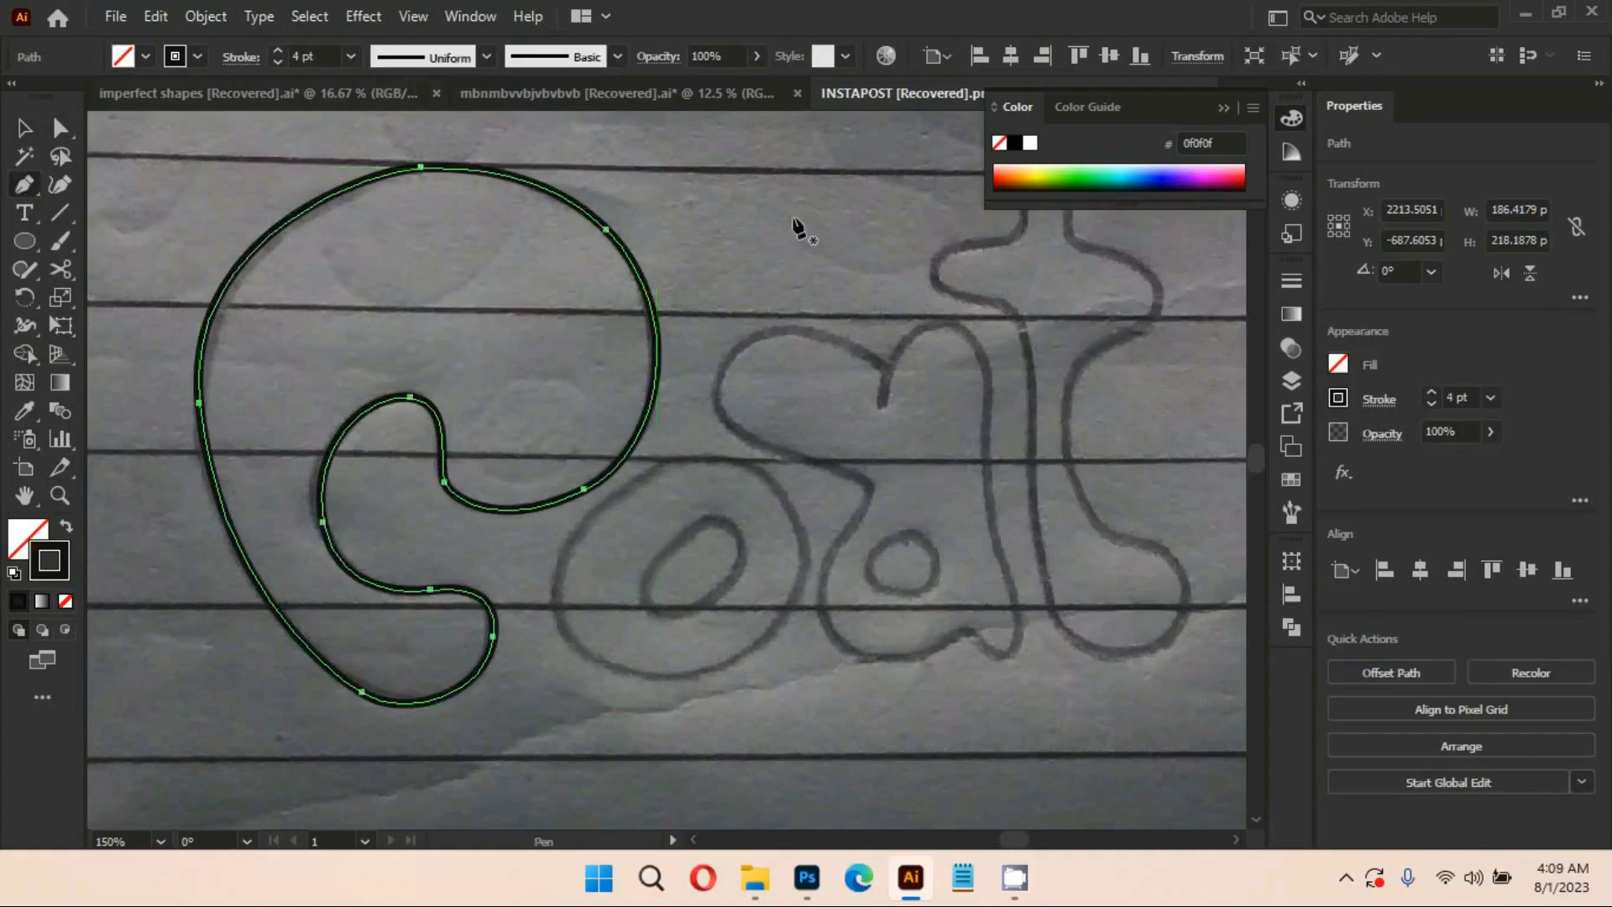
drag(798, 228, 684, 225)
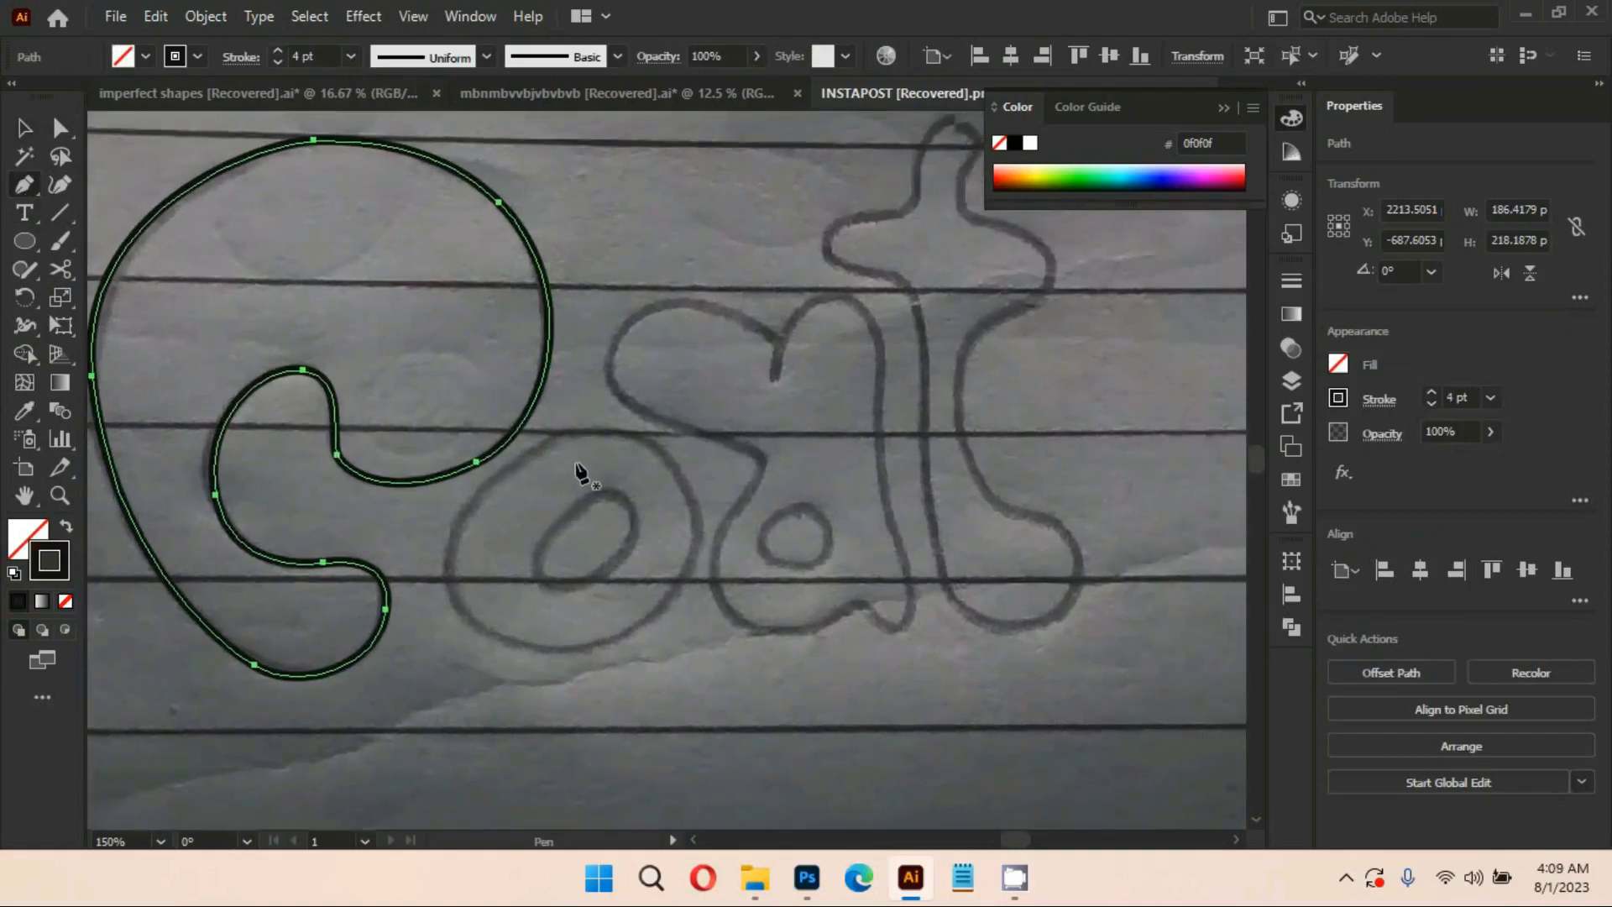
drag(587, 435, 609, 428)
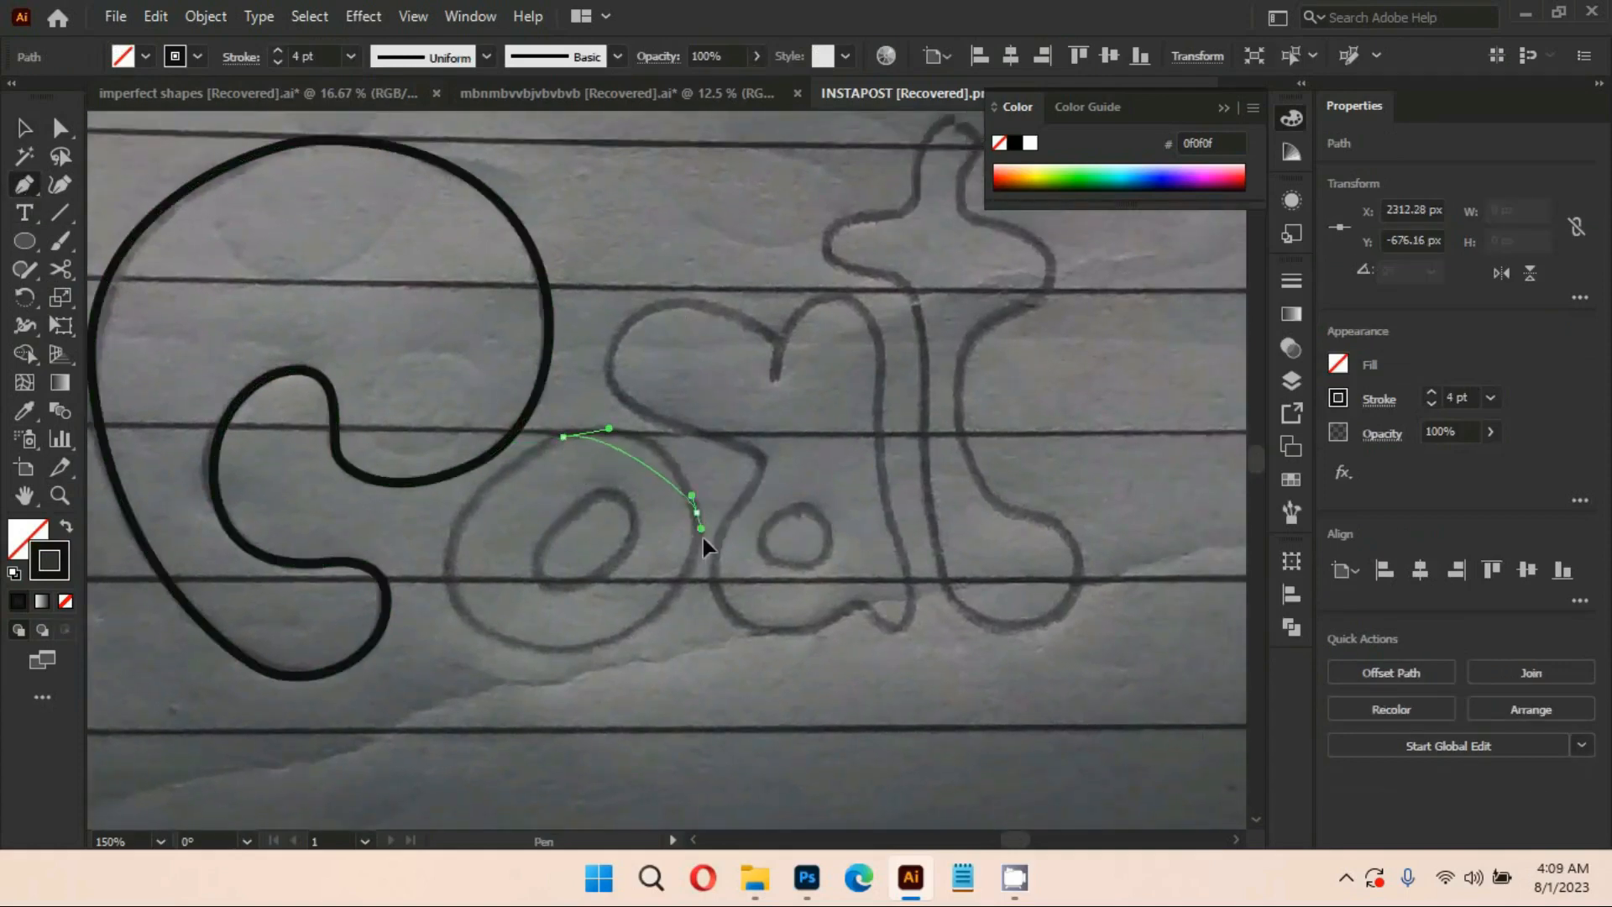
drag(703, 537, 724, 596)
drag(562, 648, 525, 648)
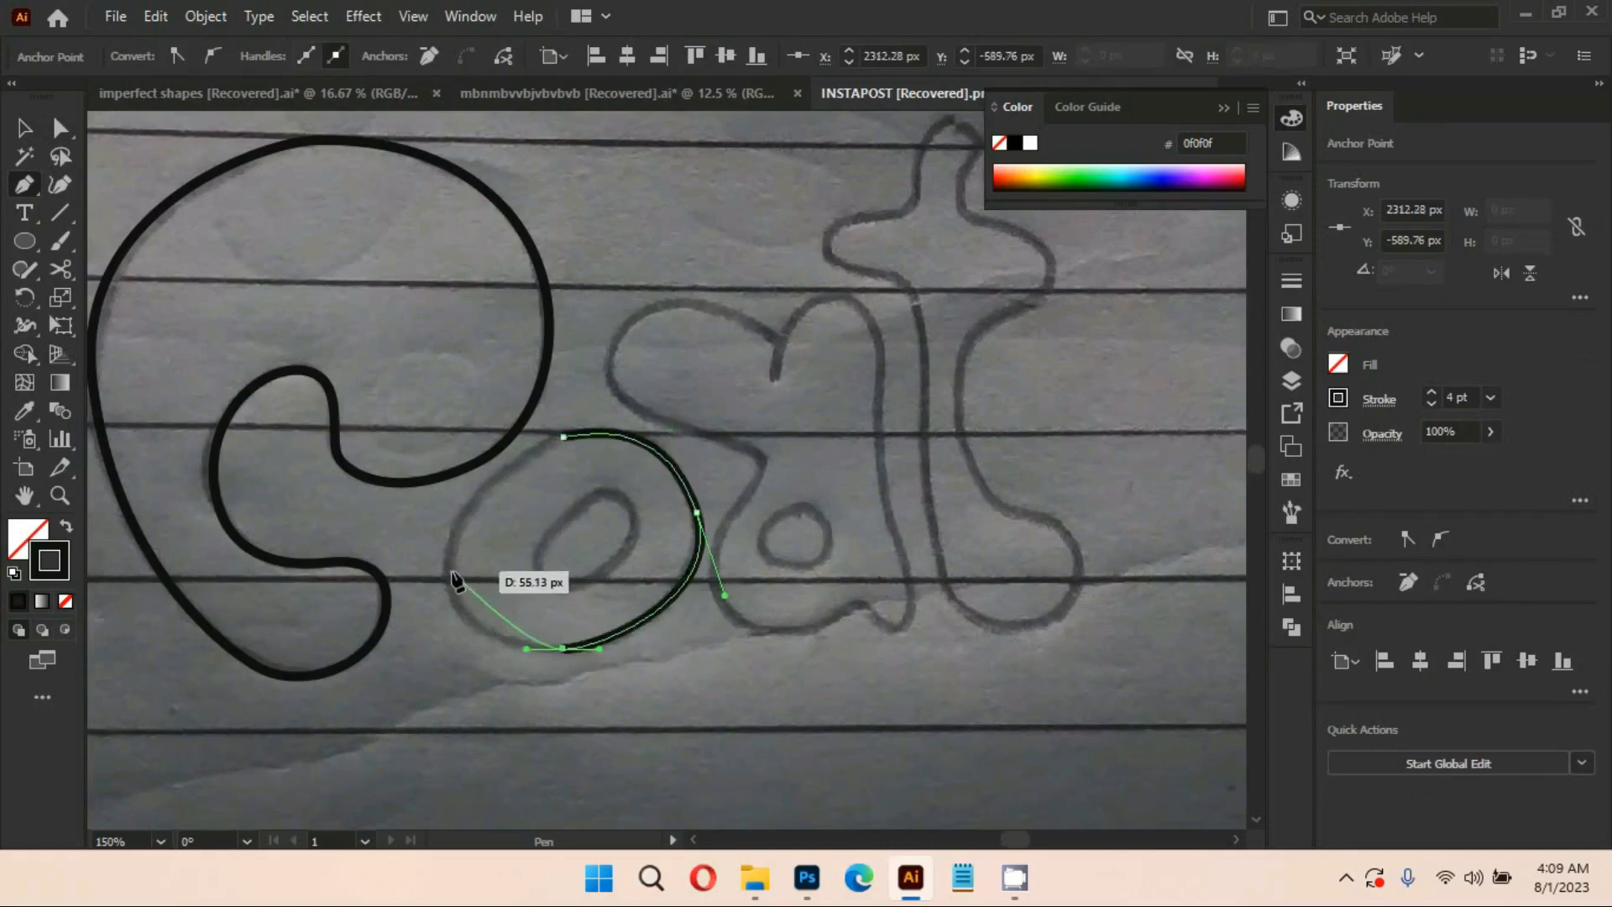
drag(450, 575, 443, 507)
drag(563, 436, 626, 414)
Trace the letter a with the Pen tool from its inner notch over the top arch and down the outer edge to the foot
drag(763, 385, 667, 411)
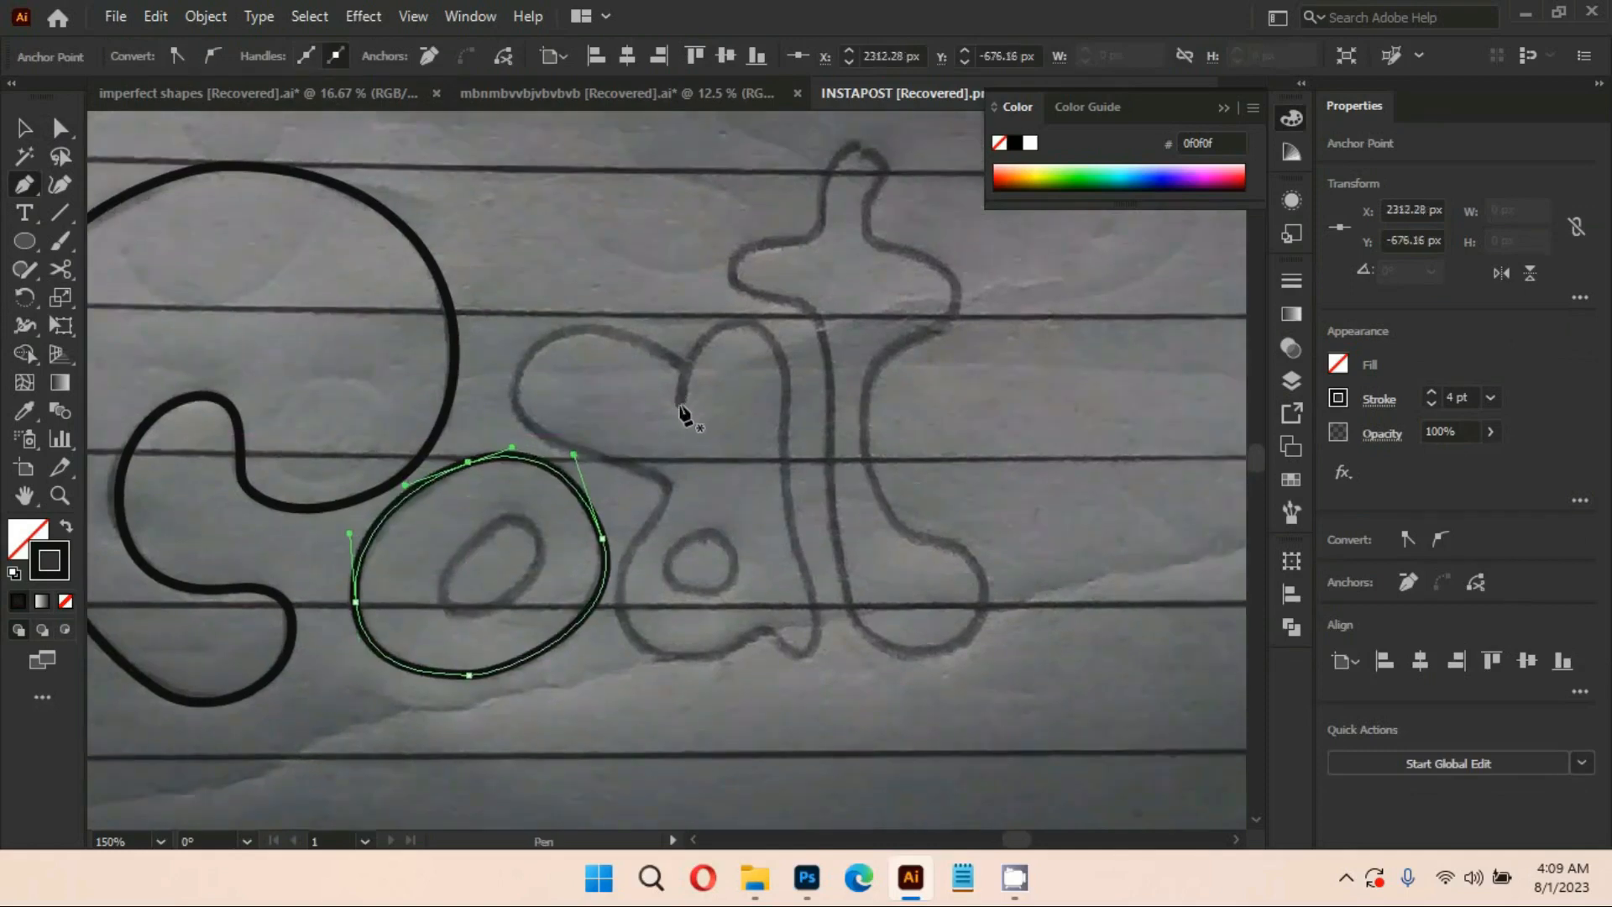
click(680, 404)
drag(745, 321, 807, 319)
drag(785, 456, 787, 487)
drag(813, 646, 795, 562)
key(ctrl+z)
scroll(814, 594, up, 3)
drag(764, 689, 716, 691)
drag(648, 621, 622, 574)
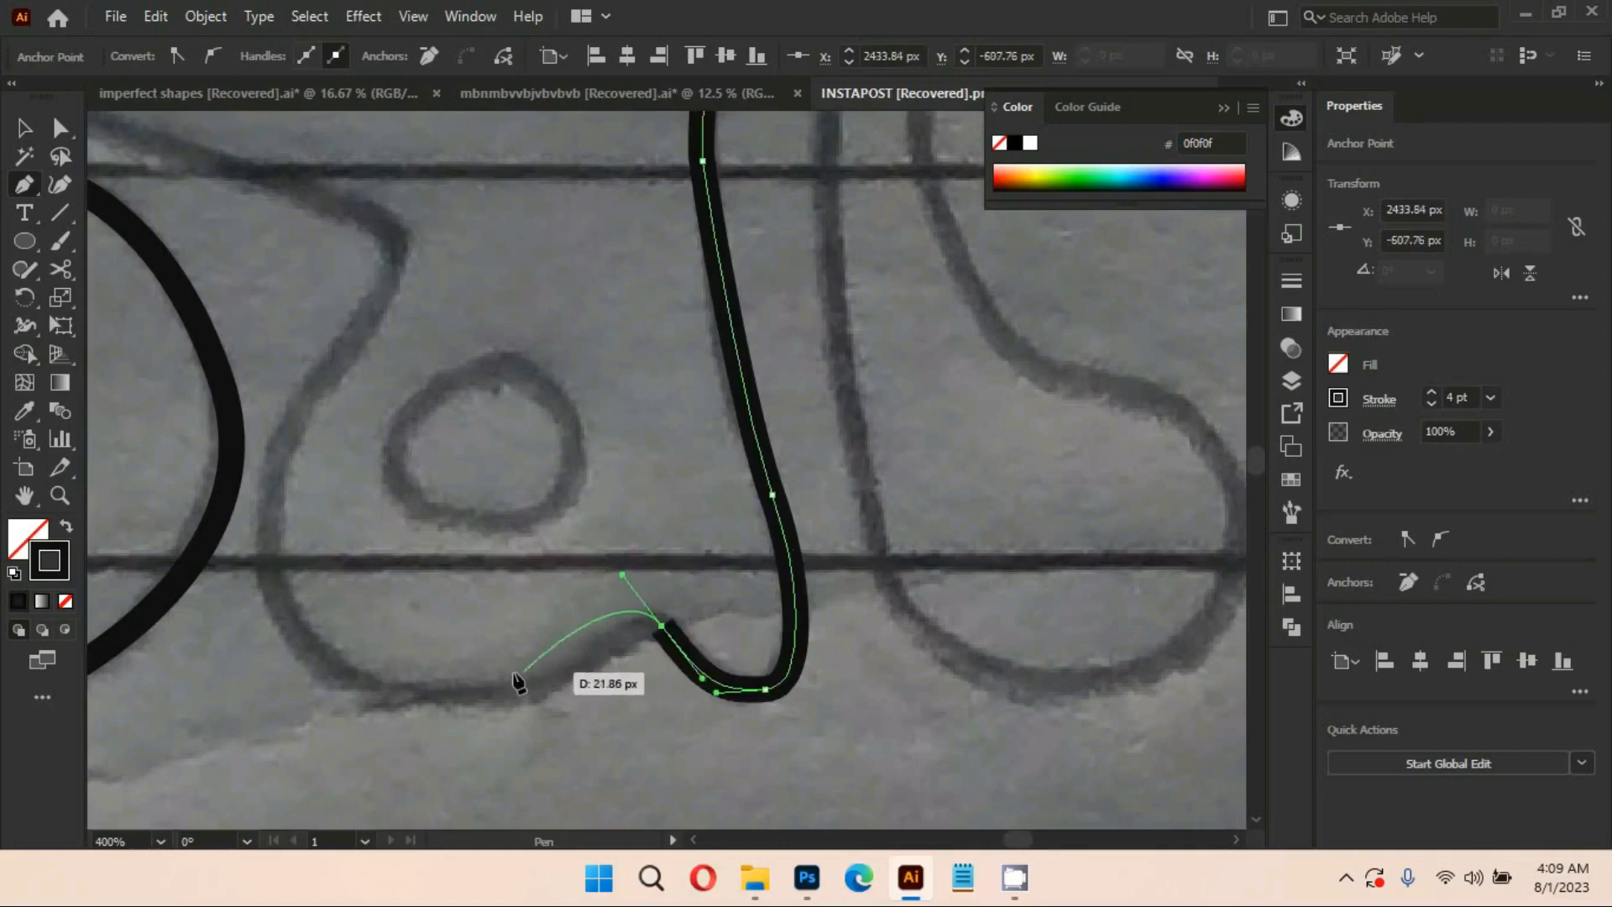
drag(433, 688, 285, 658)
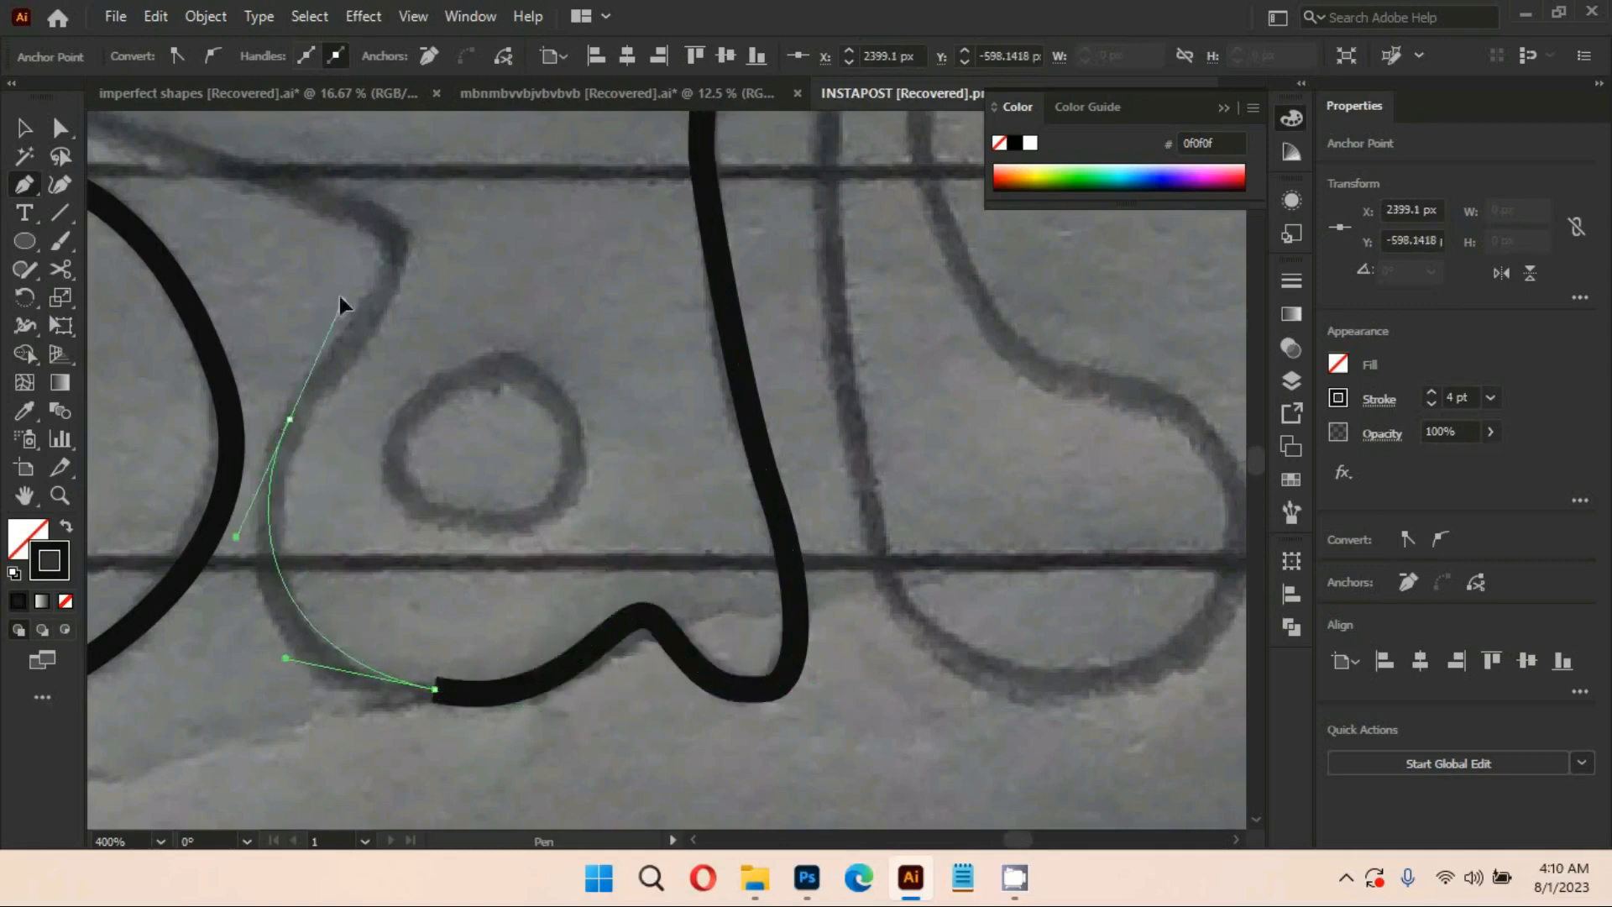
drag(285, 420, 329, 264)
scroll(386, 411, up, 3)
key(ctrl+z)
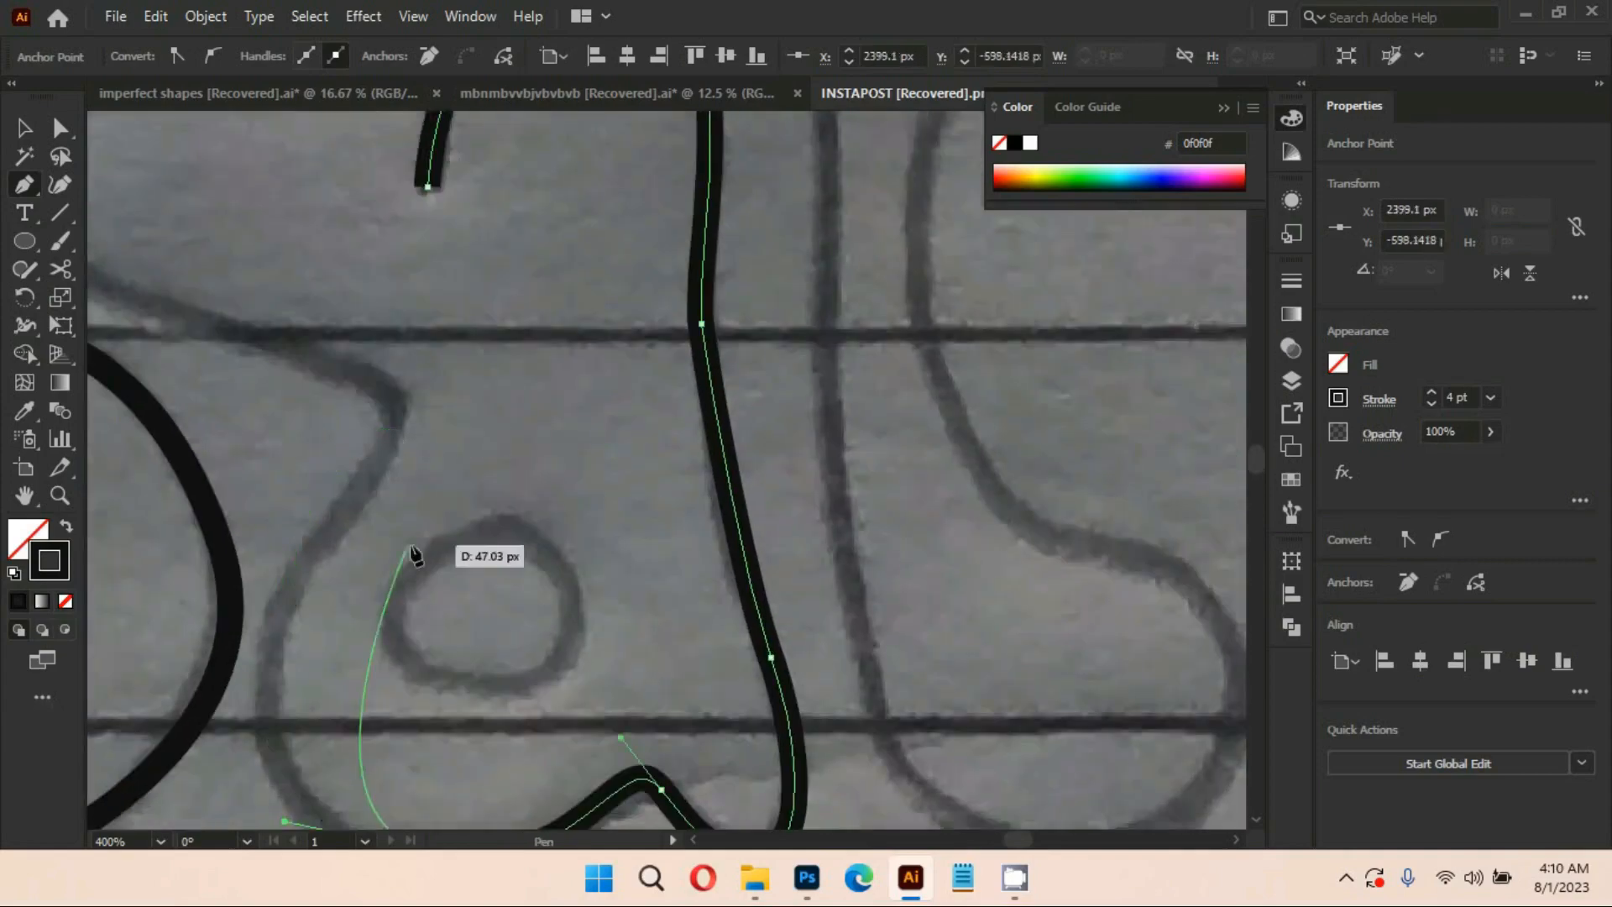
key(ctrl+z)
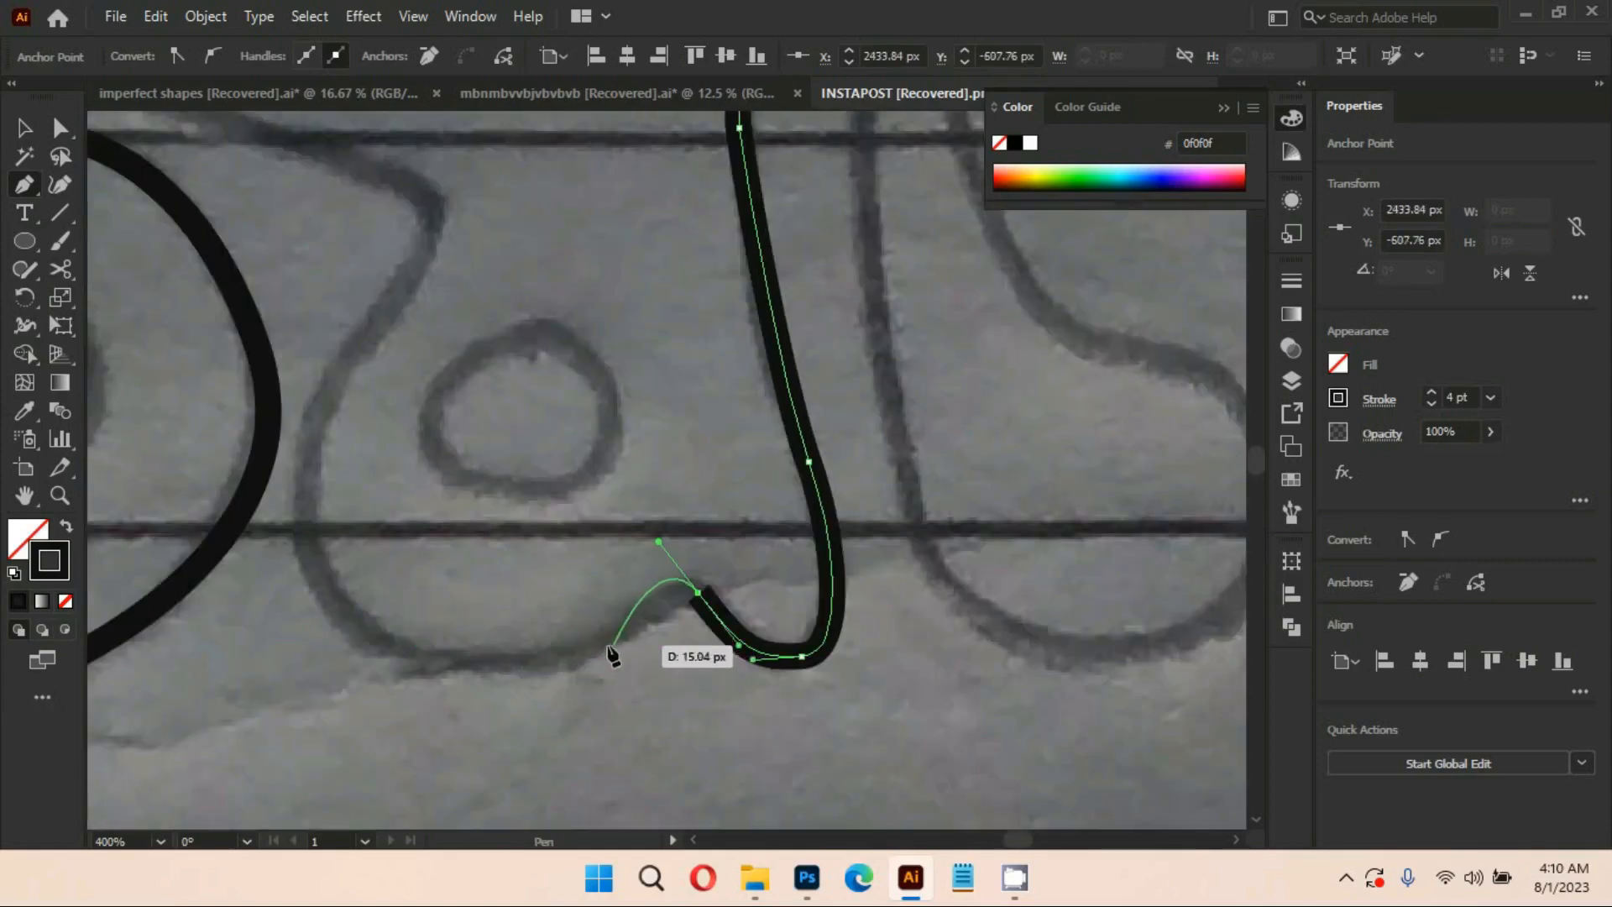
key(ctrl+z)
Continue the a outline from a sharp corner beside the foot, around the base and up the left side to the waist
drag(707, 596, 698, 577)
drag(562, 656, 490, 668)
drag(312, 561, 284, 436)
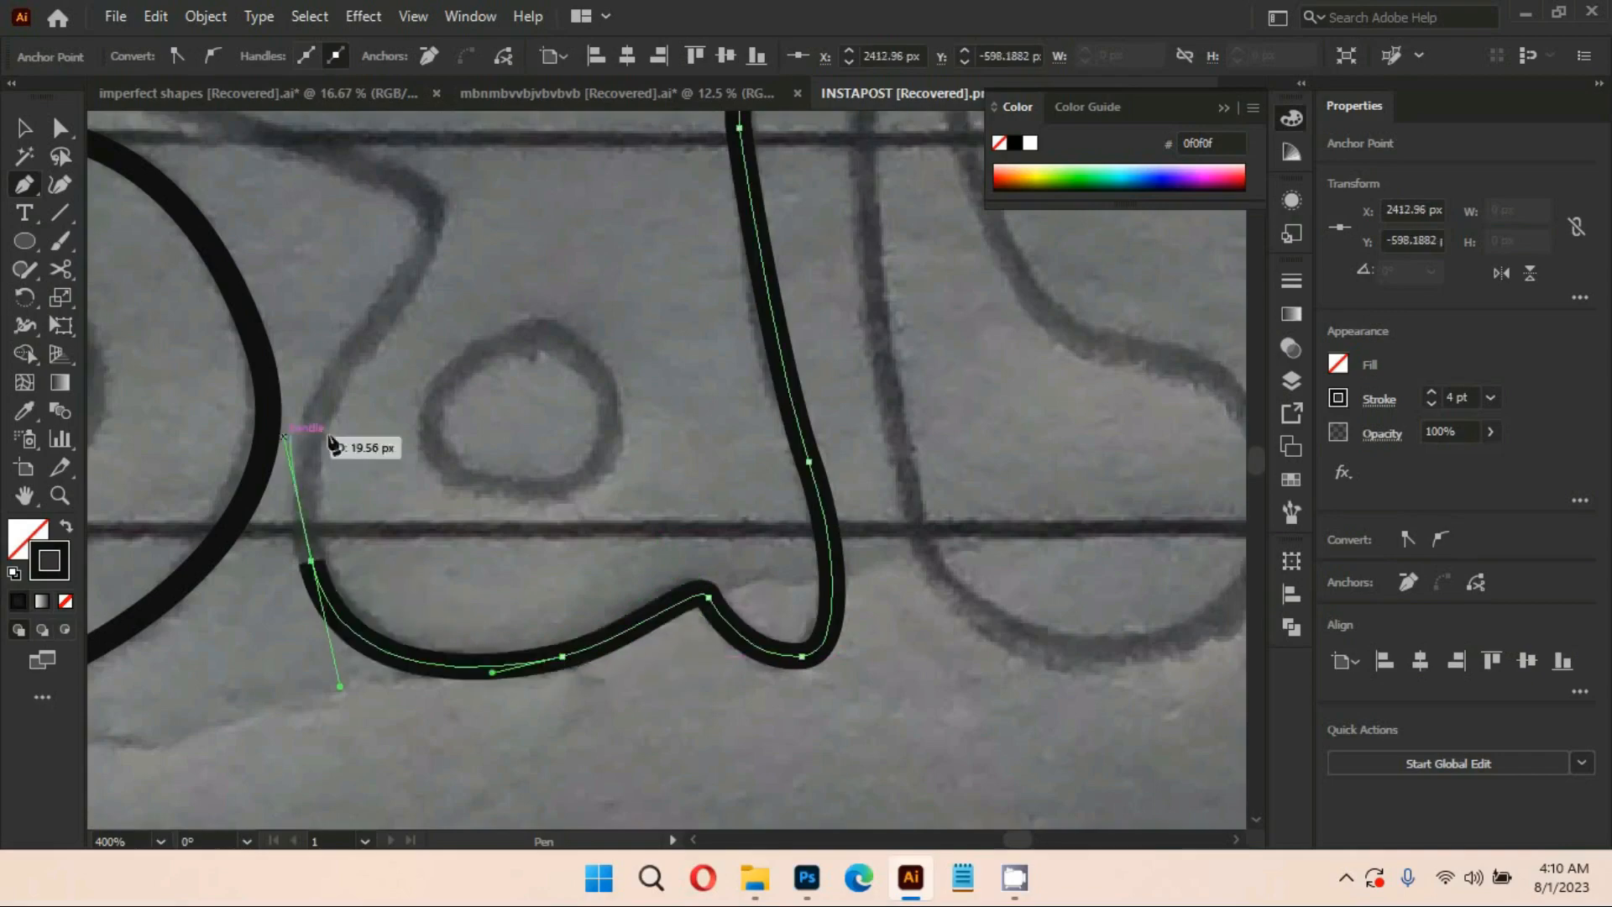
key(space)
drag(426, 419, 334, 631)
key(space)
drag(363, 565, 554, 532)
drag(539, 382, 540, 326)
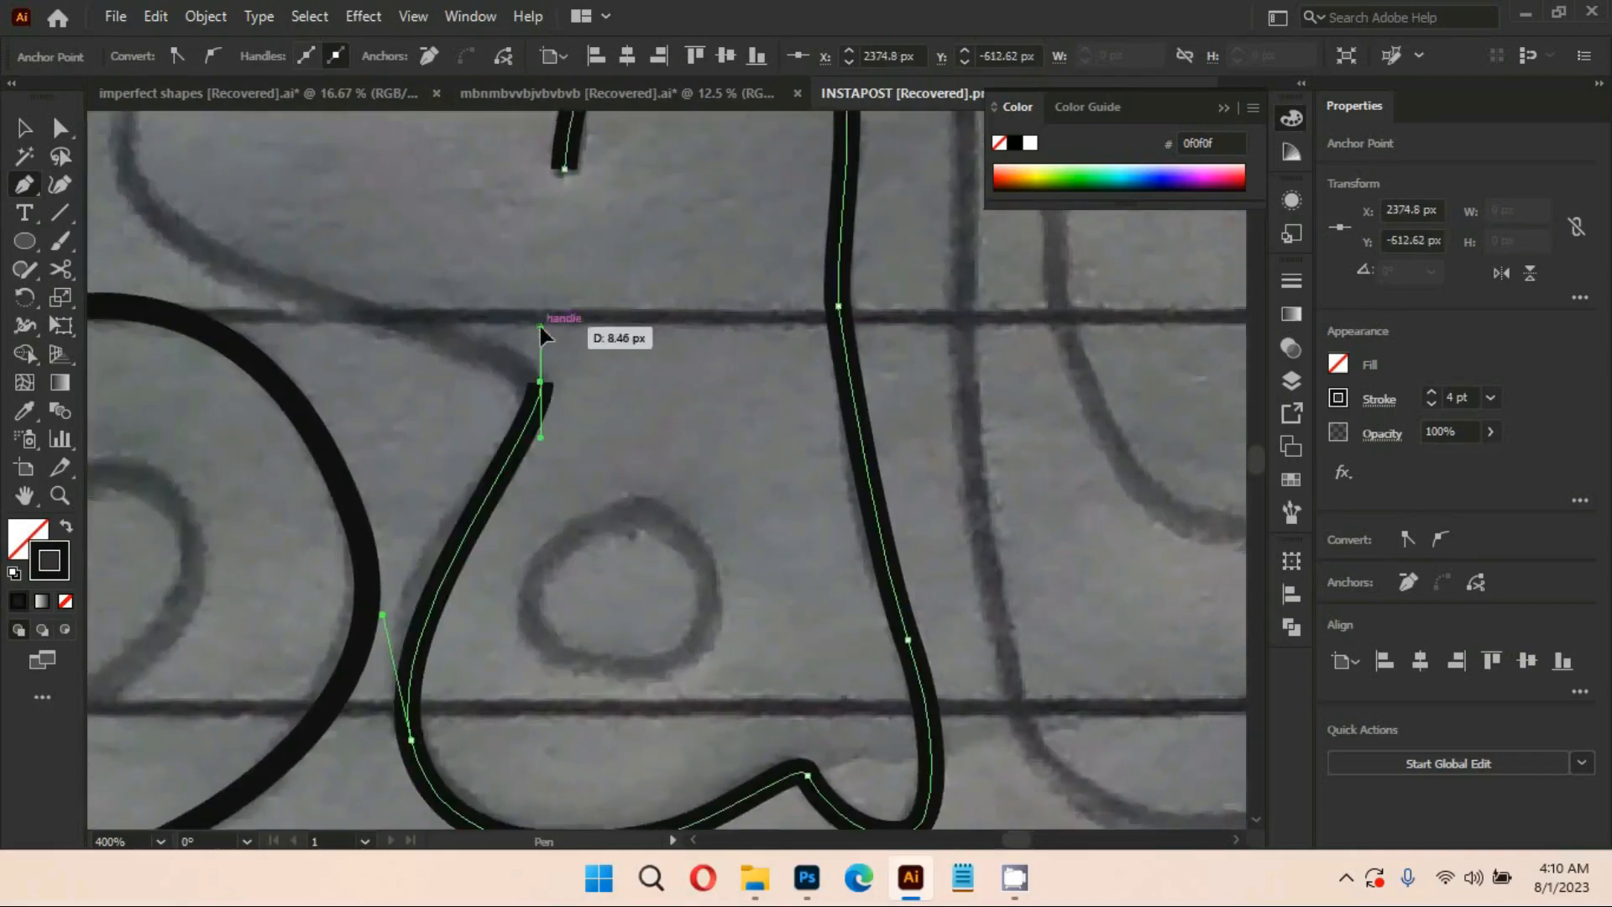
Continue the a outline from the waist around its upper-left lobe
key(space)
drag(572, 447, 787, 468)
scroll(442, 334, down, 2)
key(space)
drag(450, 346, 473, 506)
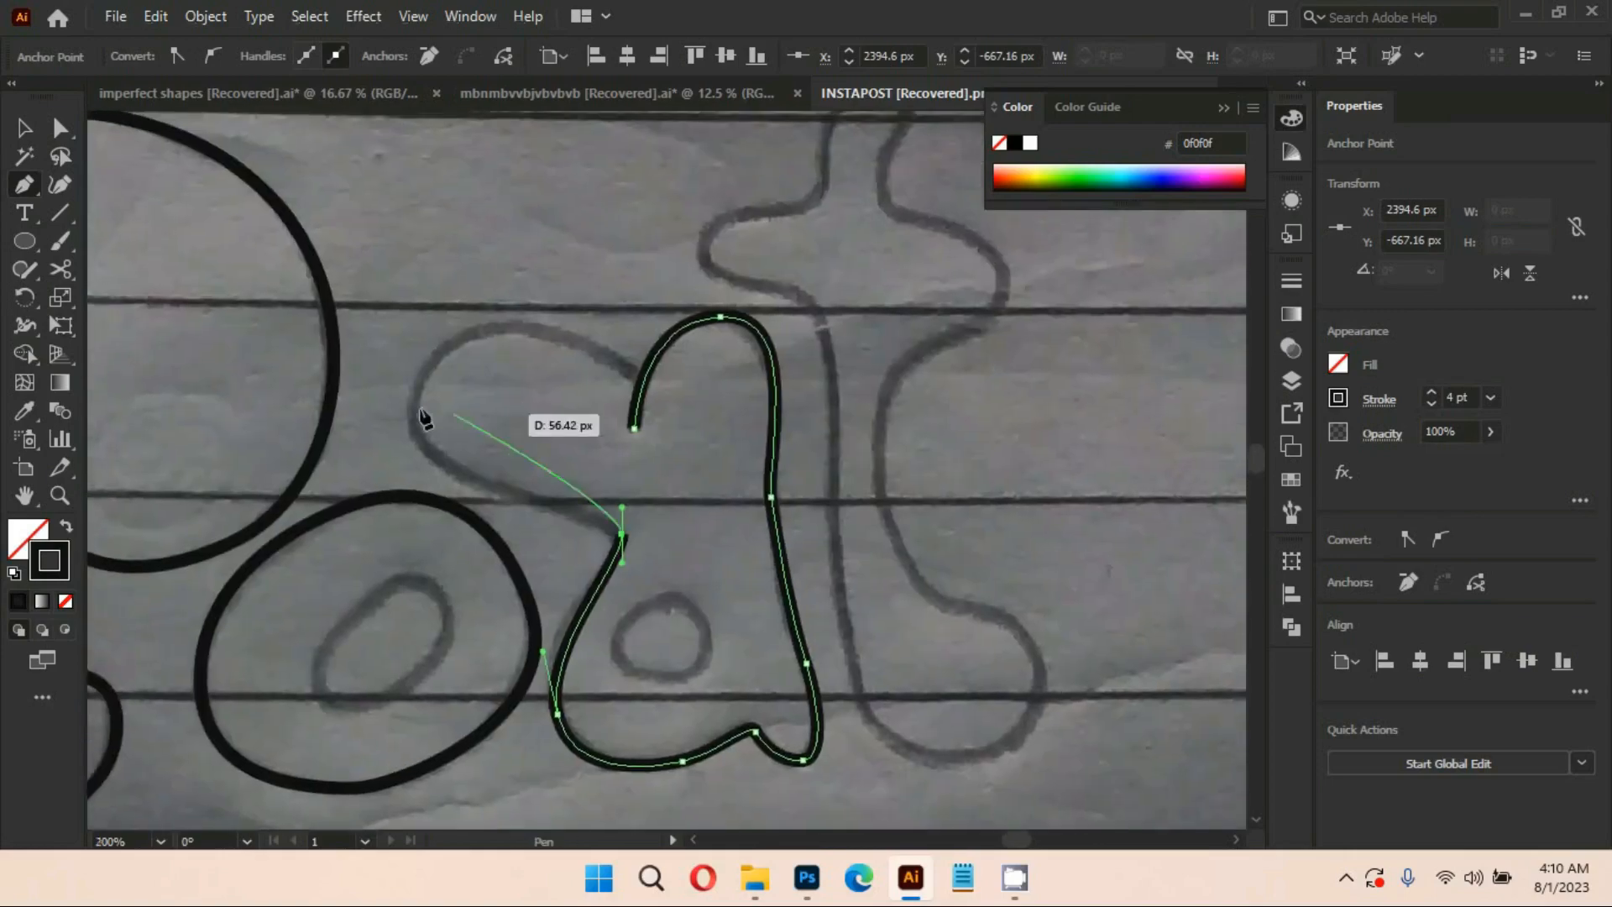
drag(414, 421, 404, 323)
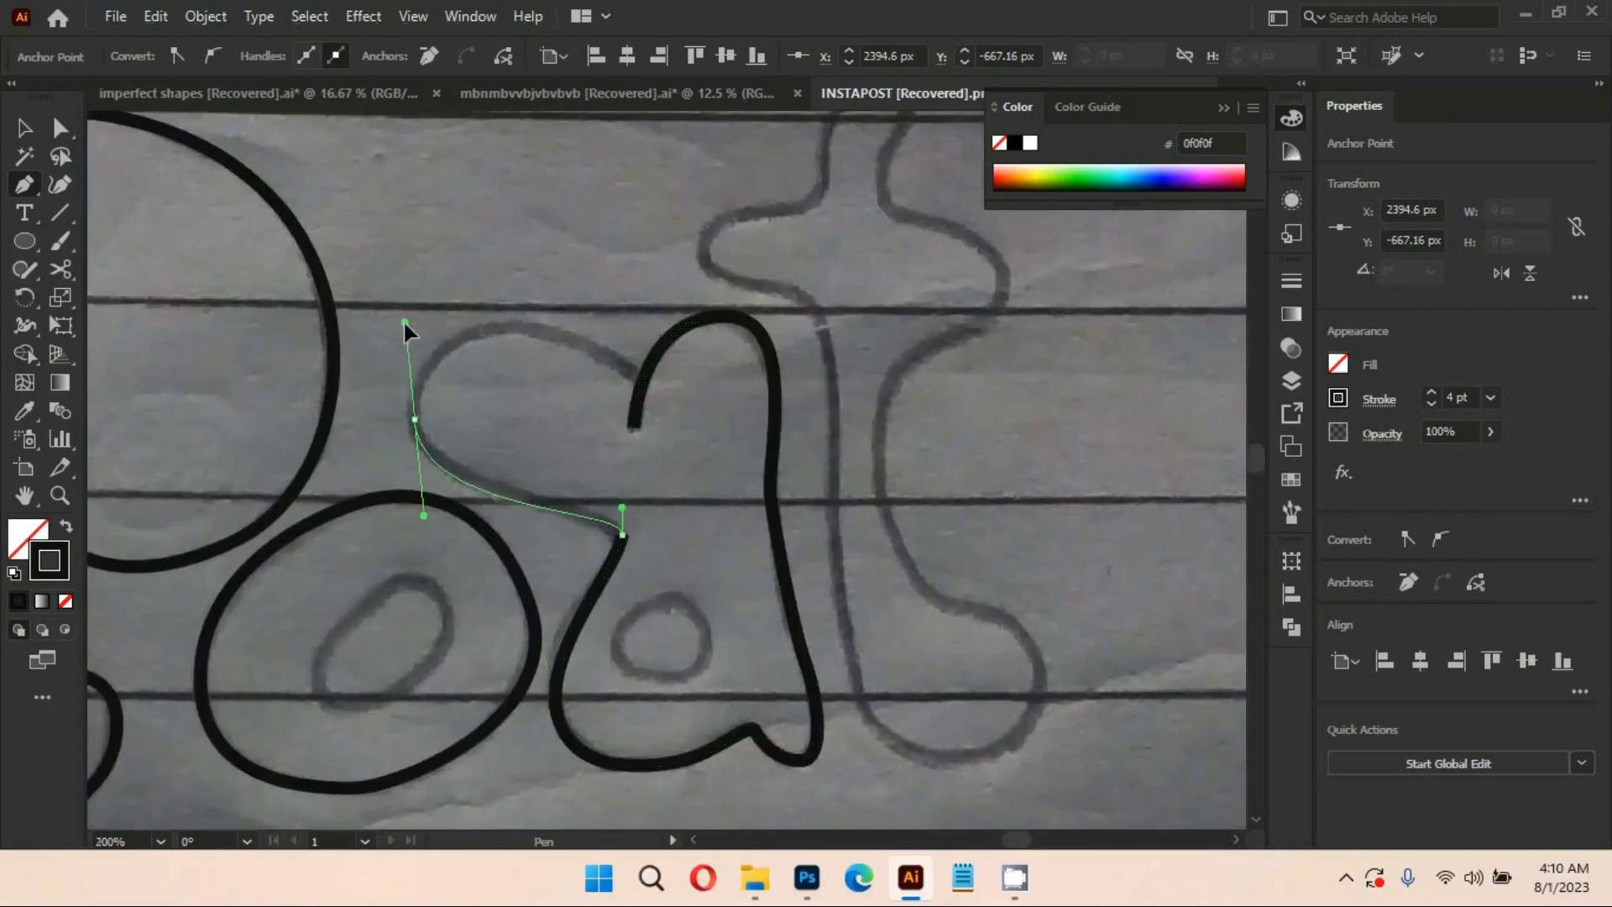
drag(556, 332, 594, 347)
Extend the lobe's end to meet the a's arch at the notch, then refine the lobe's curve handle
click(644, 378)
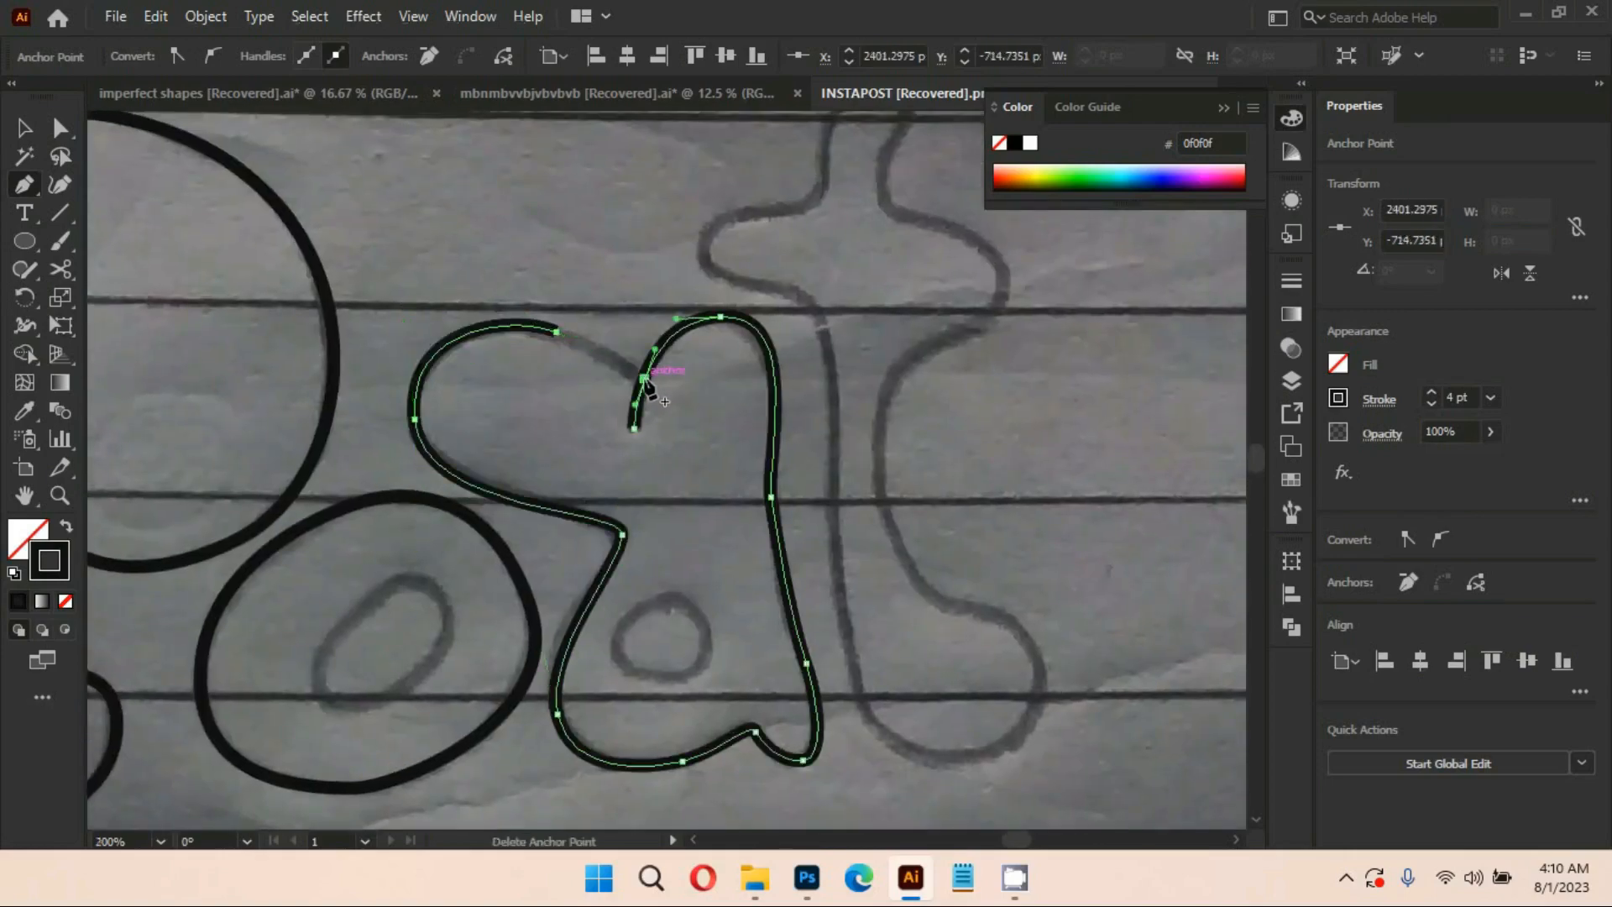
key(ctrl+z)
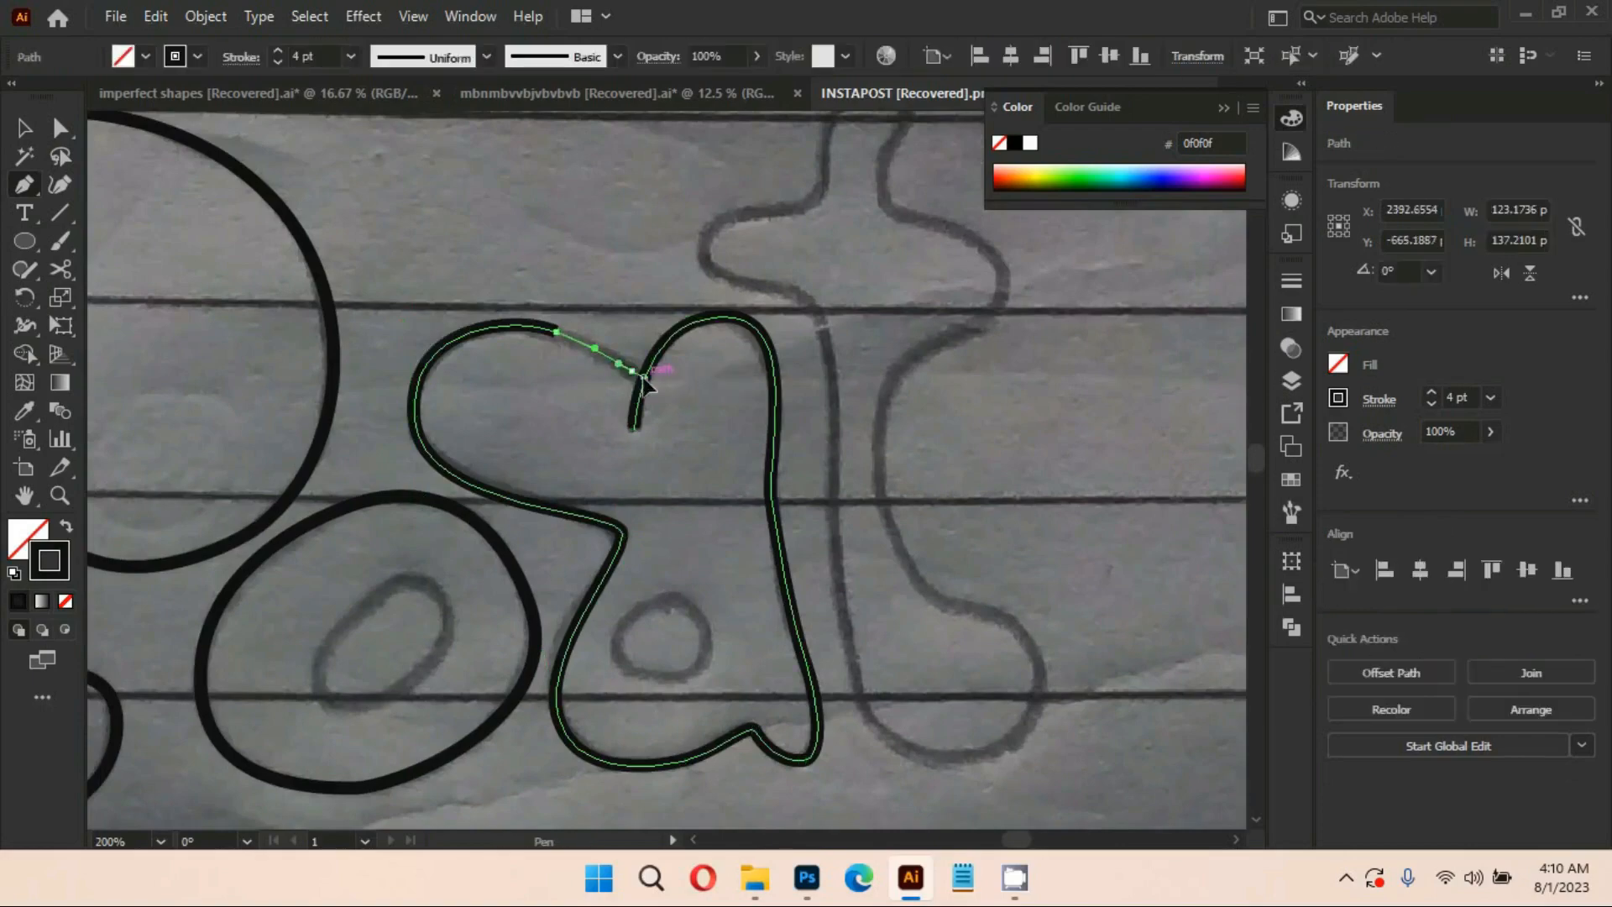
drag(643, 382, 644, 398)
scroll(640, 376, up, 3)
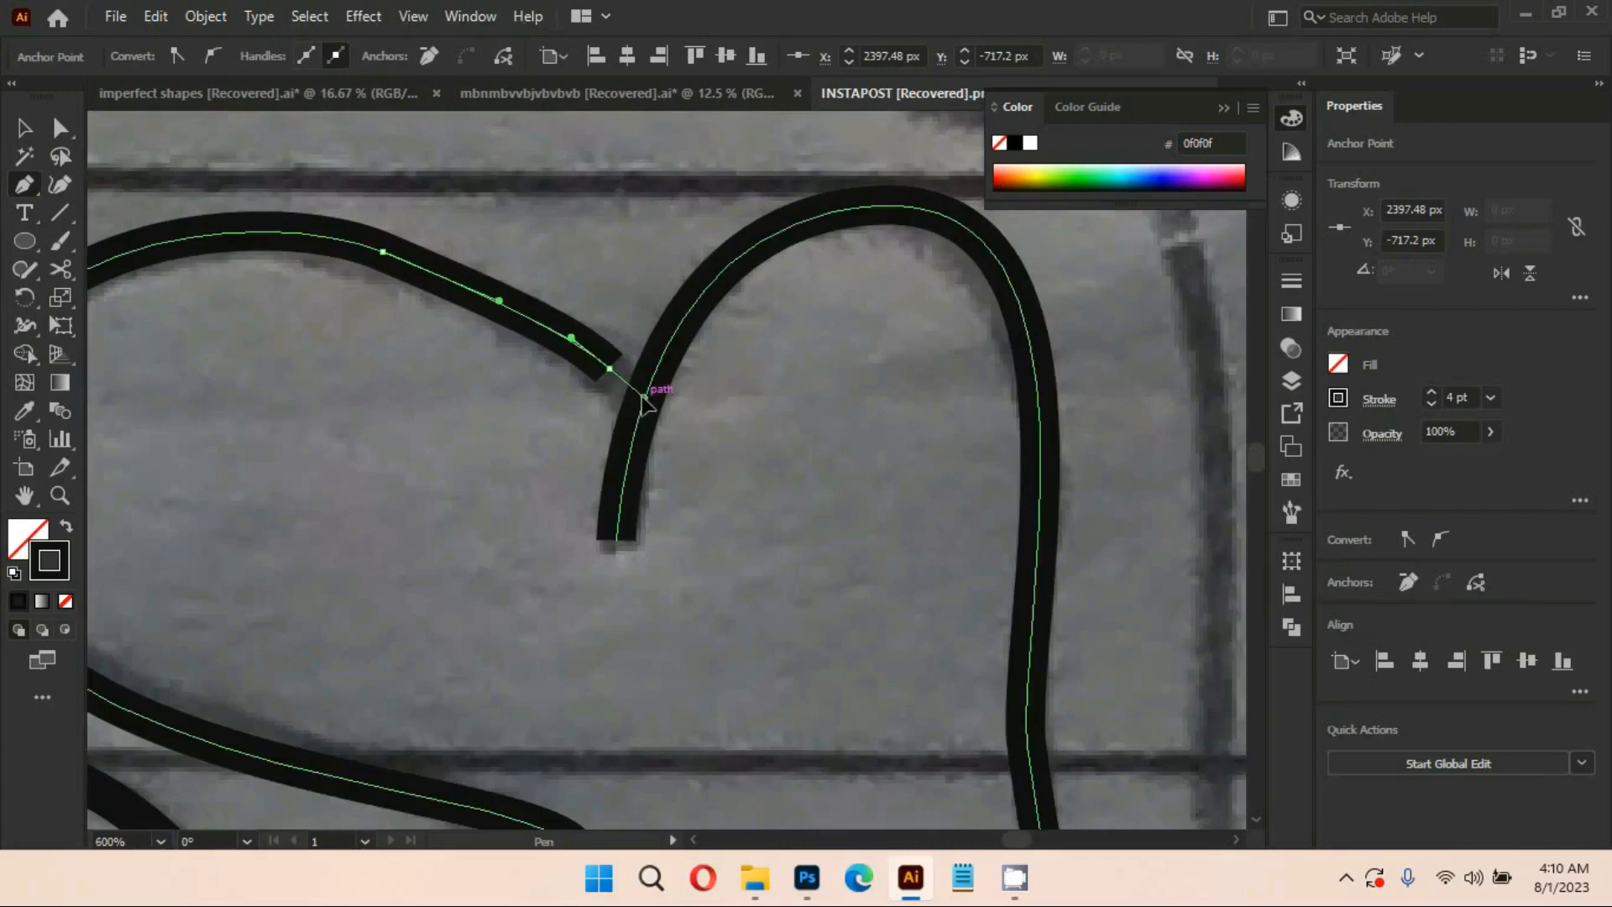
click(383, 252)
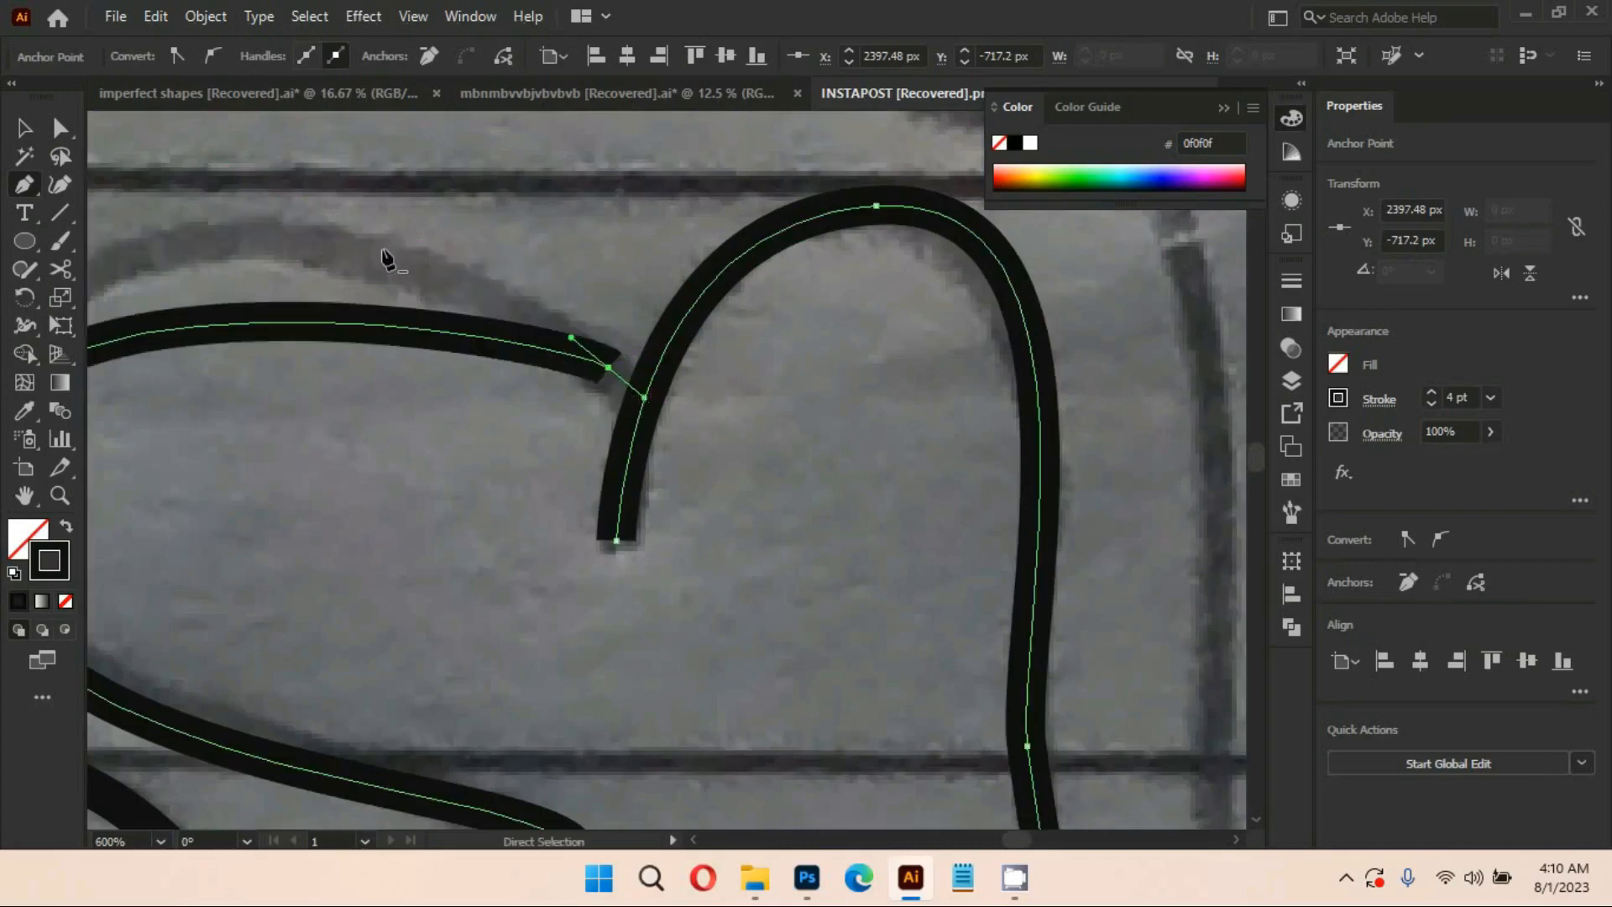
key(ctrl+z)
click(61, 129)
drag(609, 368, 644, 398)
click(383, 252)
drag(500, 300, 509, 288)
scroll(496, 373, down, 3)
drag(576, 384, 522, 413)
Deselect the a and start a Pen path at the top of the t, tracing its right side around the crossbar
click(26, 128)
drag(752, 264, 600, 279)
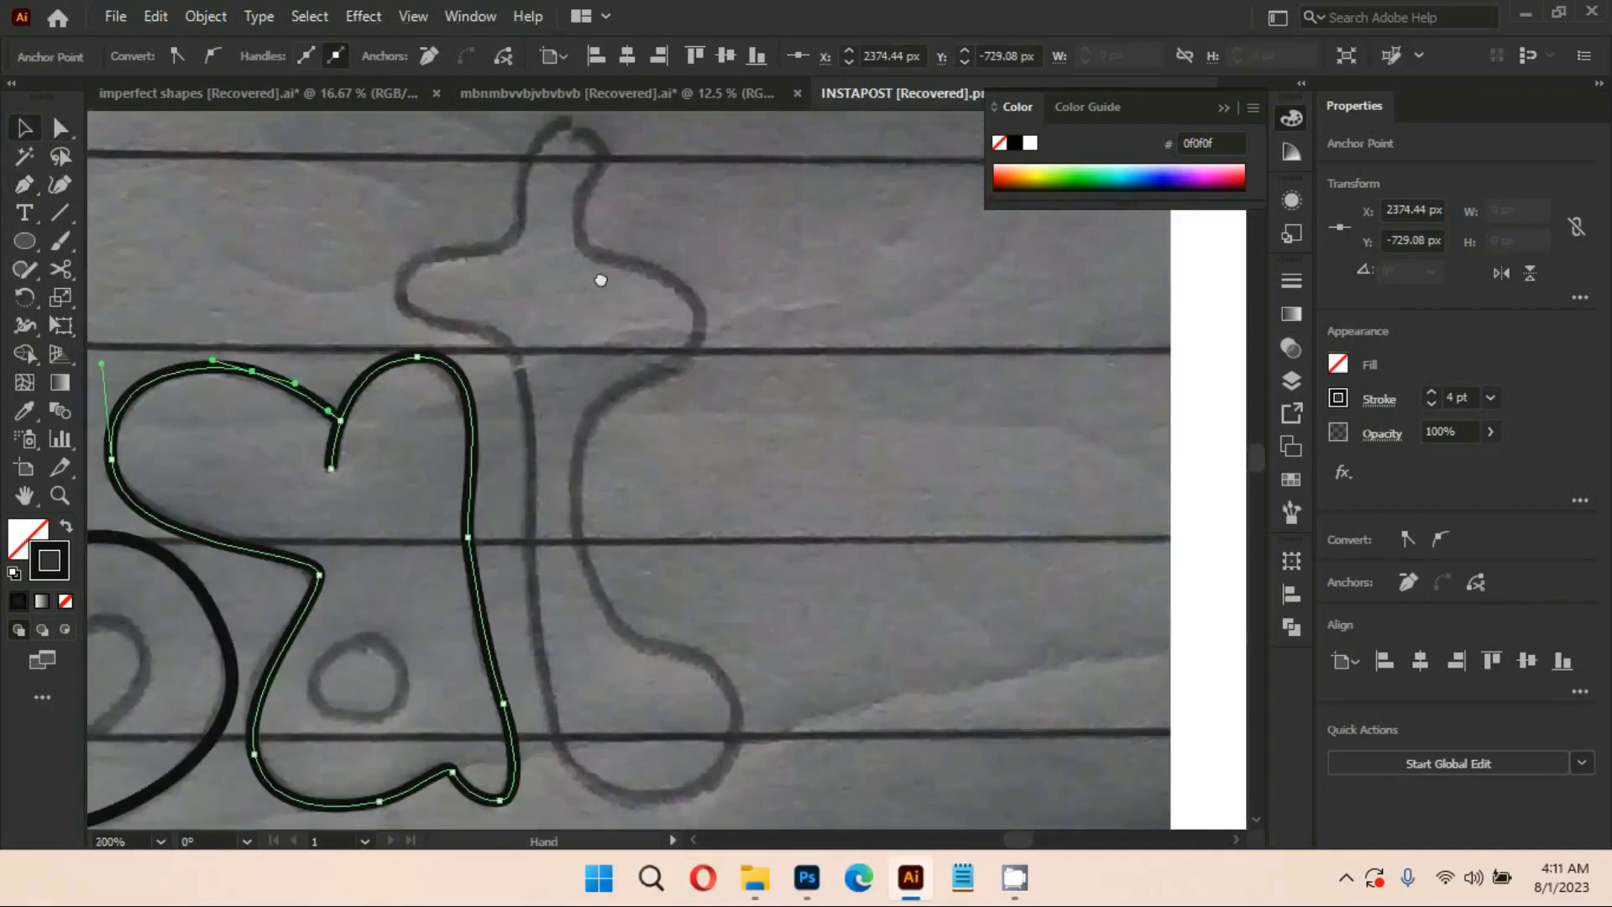
click(673, 382)
drag(692, 412, 751, 470)
key(p)
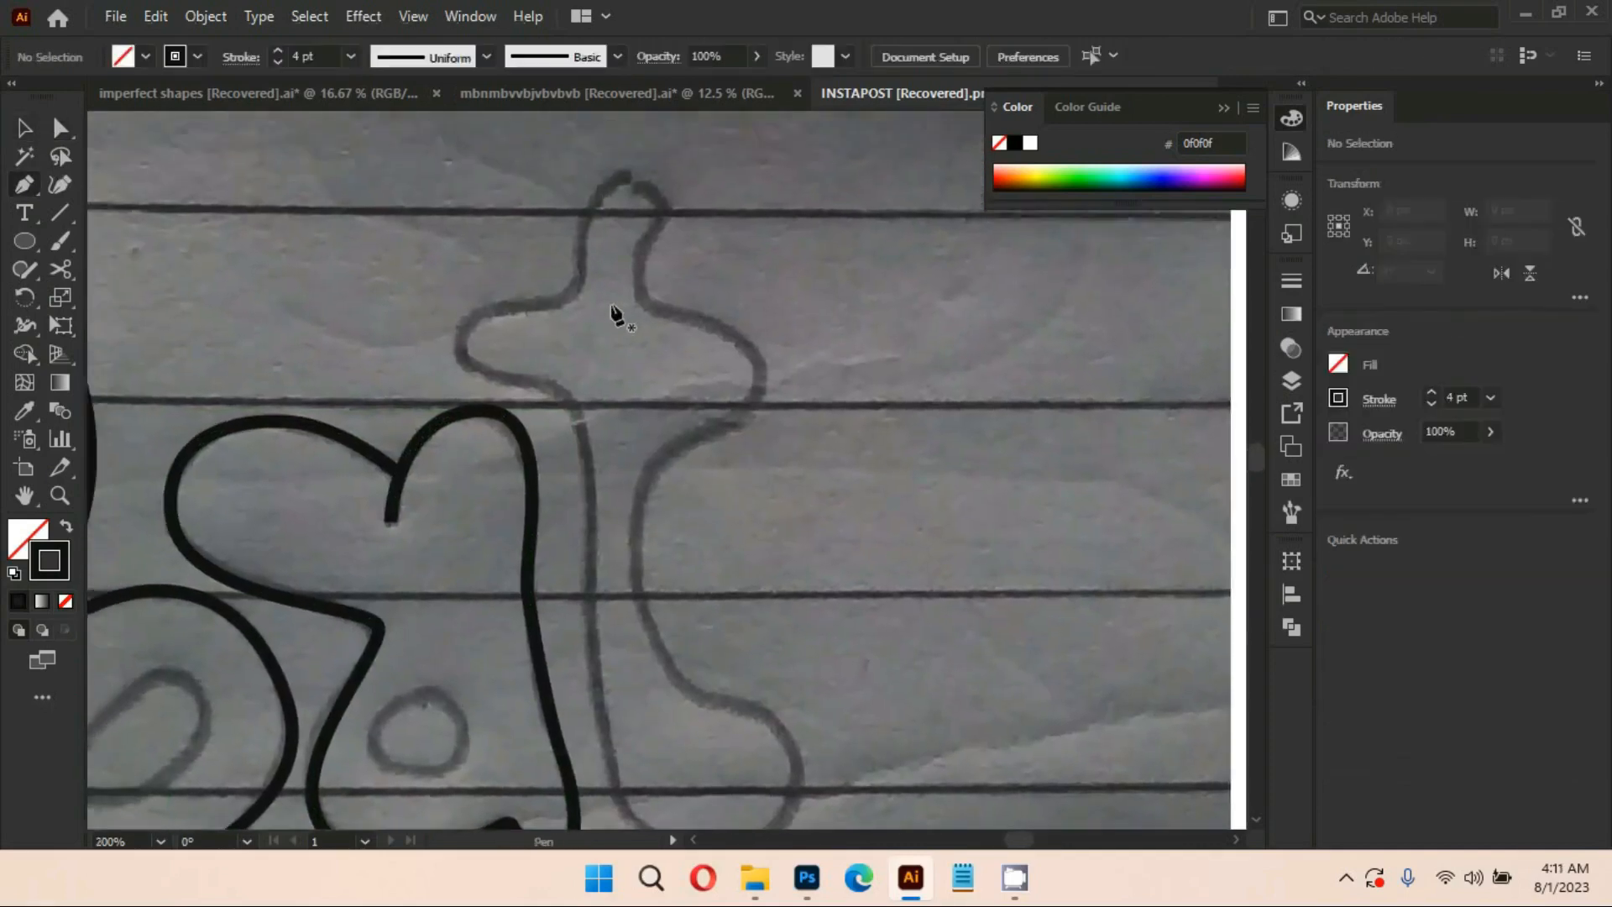
scroll(637, 184, up, 1)
drag(673, 191, 654, 221)
drag(618, 210, 688, 242)
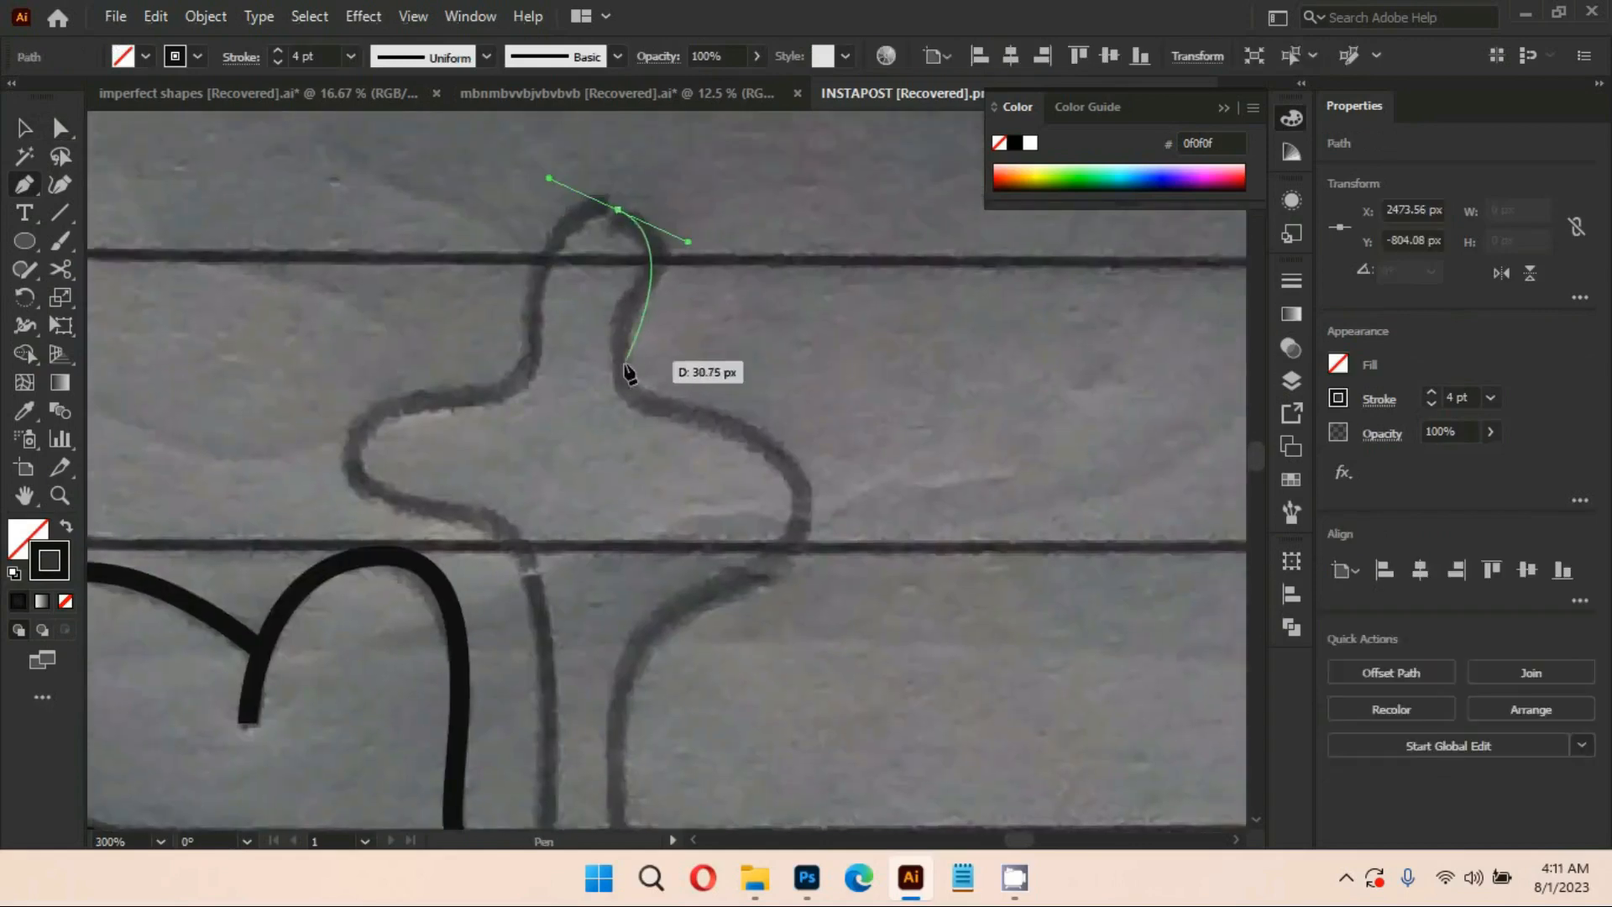
drag(630, 392, 792, 603)
drag(885, 489, 942, 289)
drag(677, 478, 662, 609)
Continue the t outline down the right side of the stem and around the rounded foot to its lower left
drag(736, 508, 606, 213)
drag(663, 508, 739, 534)
drag(789, 545, 803, 357)
drag(797, 468, 769, 561)
drag(630, 535, 507, 188)
key(ctrl+z)
key(ctrl+z)
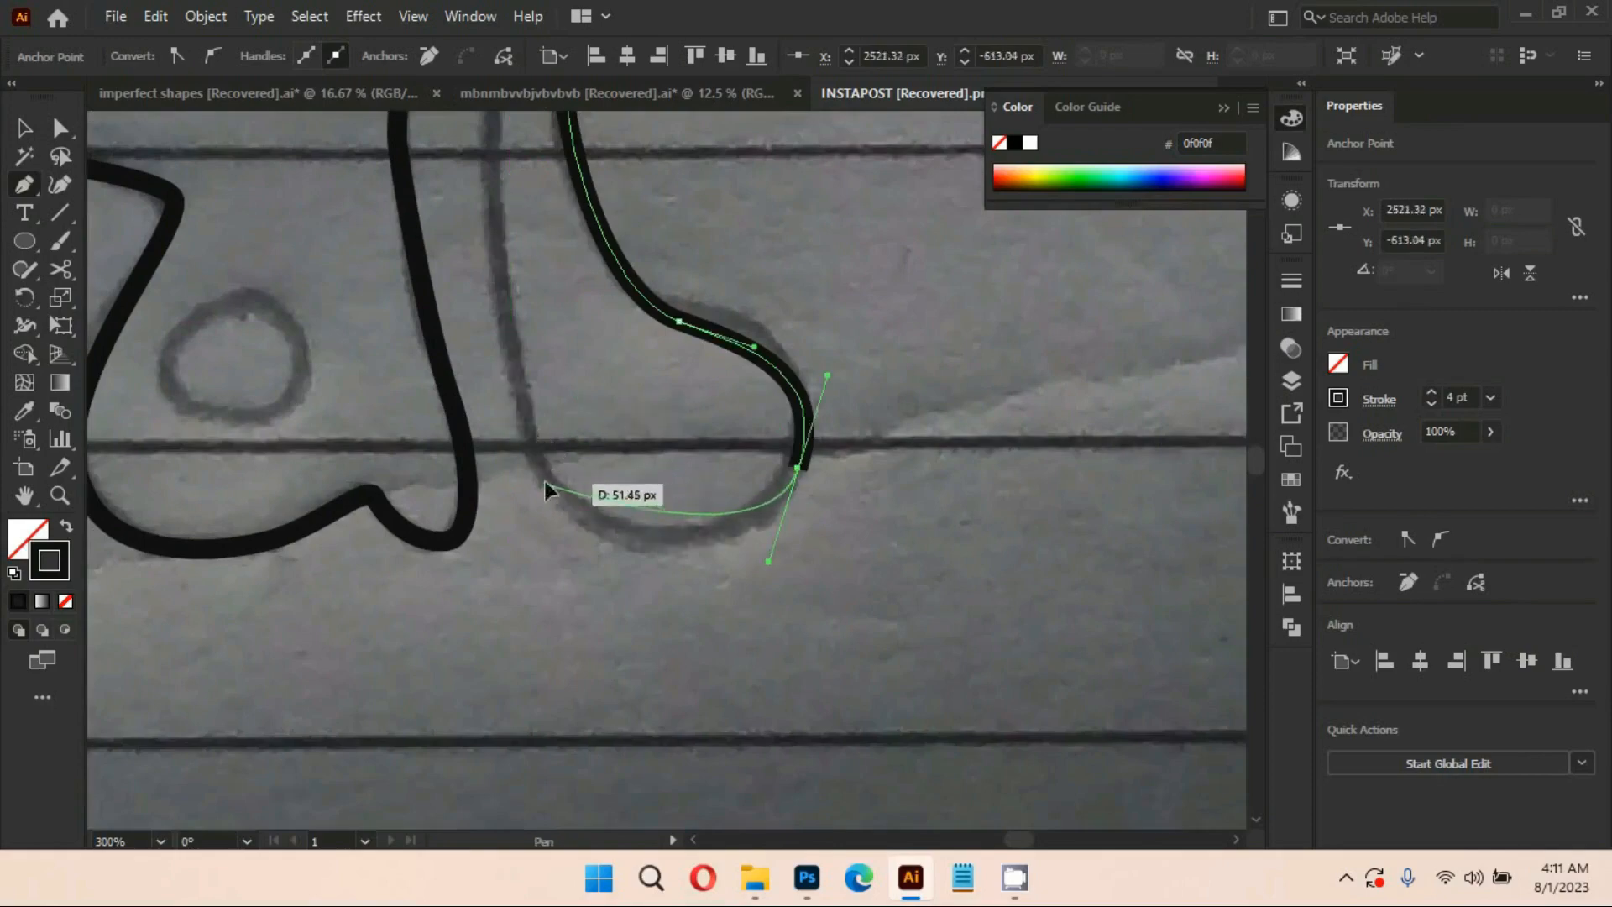
drag(544, 481, 495, 395)
Trace the t's left side up the stem and around the crossbar to the top, close the path and deselect it
drag(528, 234, 544, 508)
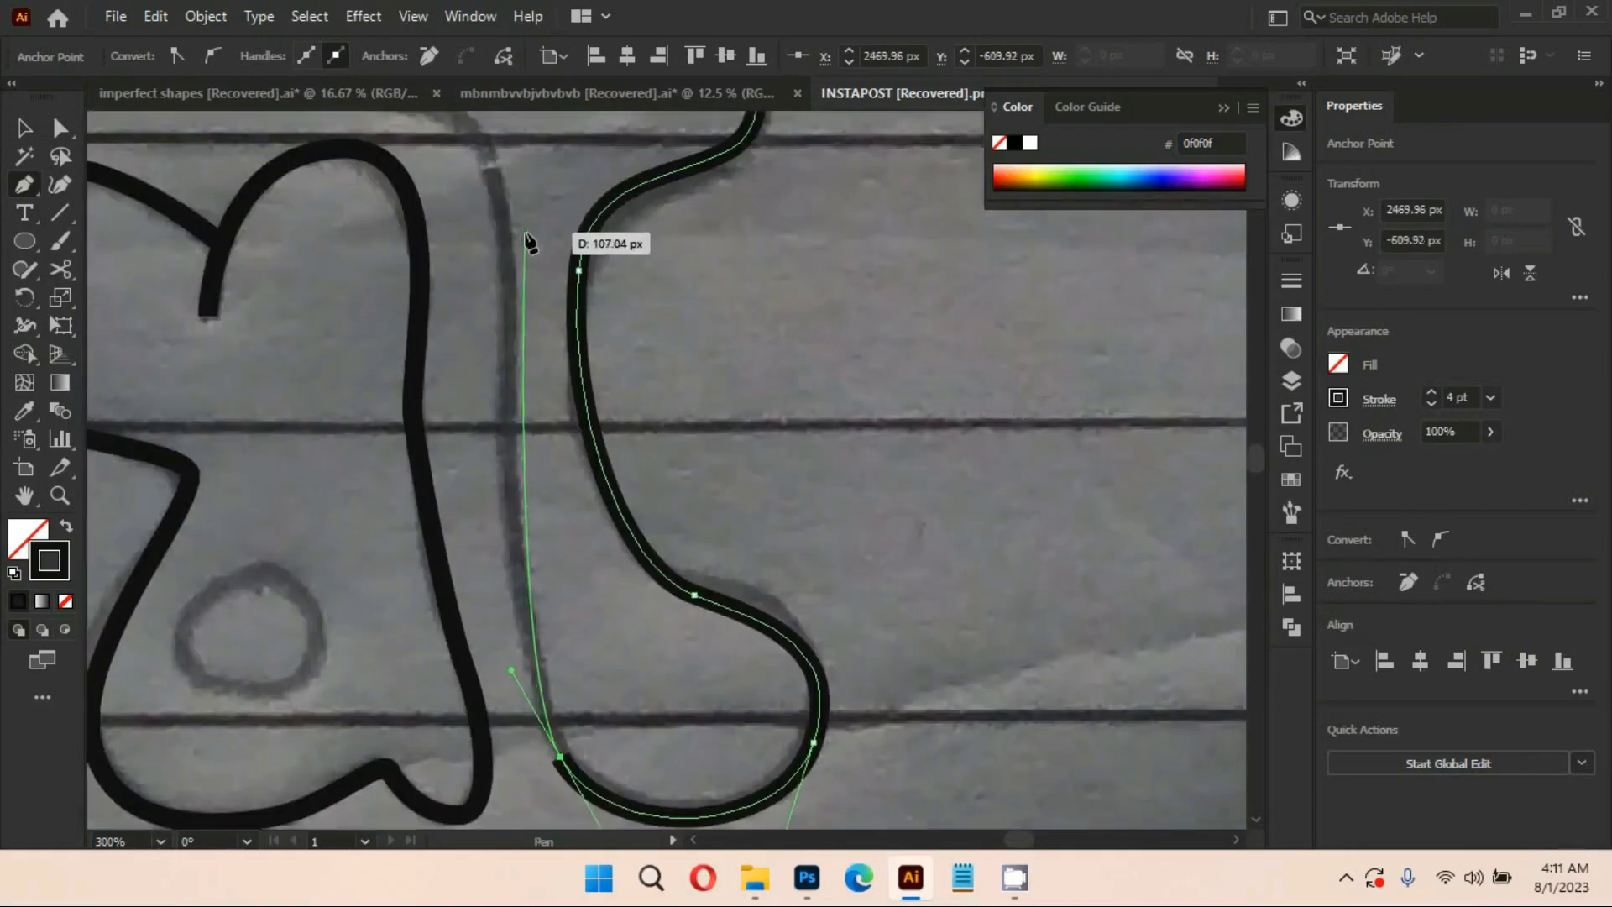
key(ctrl+minus)
key(ctrl+minus)
mouse_move(533, 270)
mouse_down()
mouse_move(480, 246)
mouse_move(587, 394)
mouse_move(551, 337)
mouse_up()
scroll(586, 391, up, 2)
key(ctrl+z)
key(ctrl+z)
drag(723, 506, 599, 433)
drag(541, 377, 538, 342)
drag(645, 320, 844, 269)
scroll(690, 336, up, 2)
scroll(869, 401, down, 5)
scroll(868, 400, down, 2)
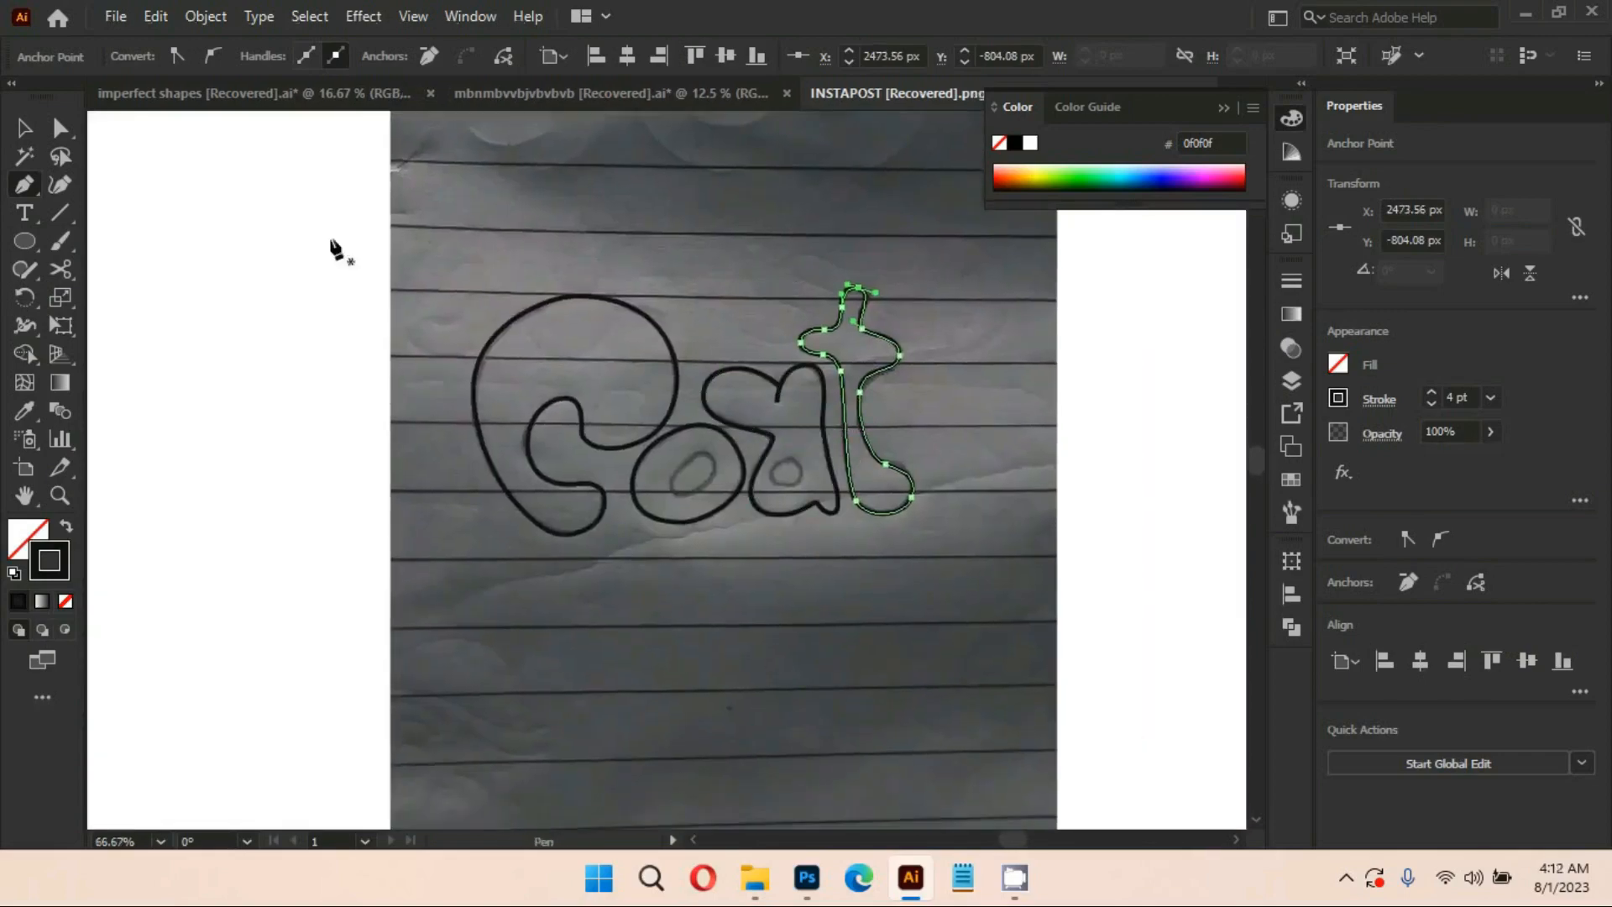
click(24, 129)
click(653, 337)
Reshape the C's lower-left curve by adjusting the bottom anchor's handle and shifting the leftmost anchor slightly down
drag(794, 377, 749, 357)
scroll(566, 431, up, 1)
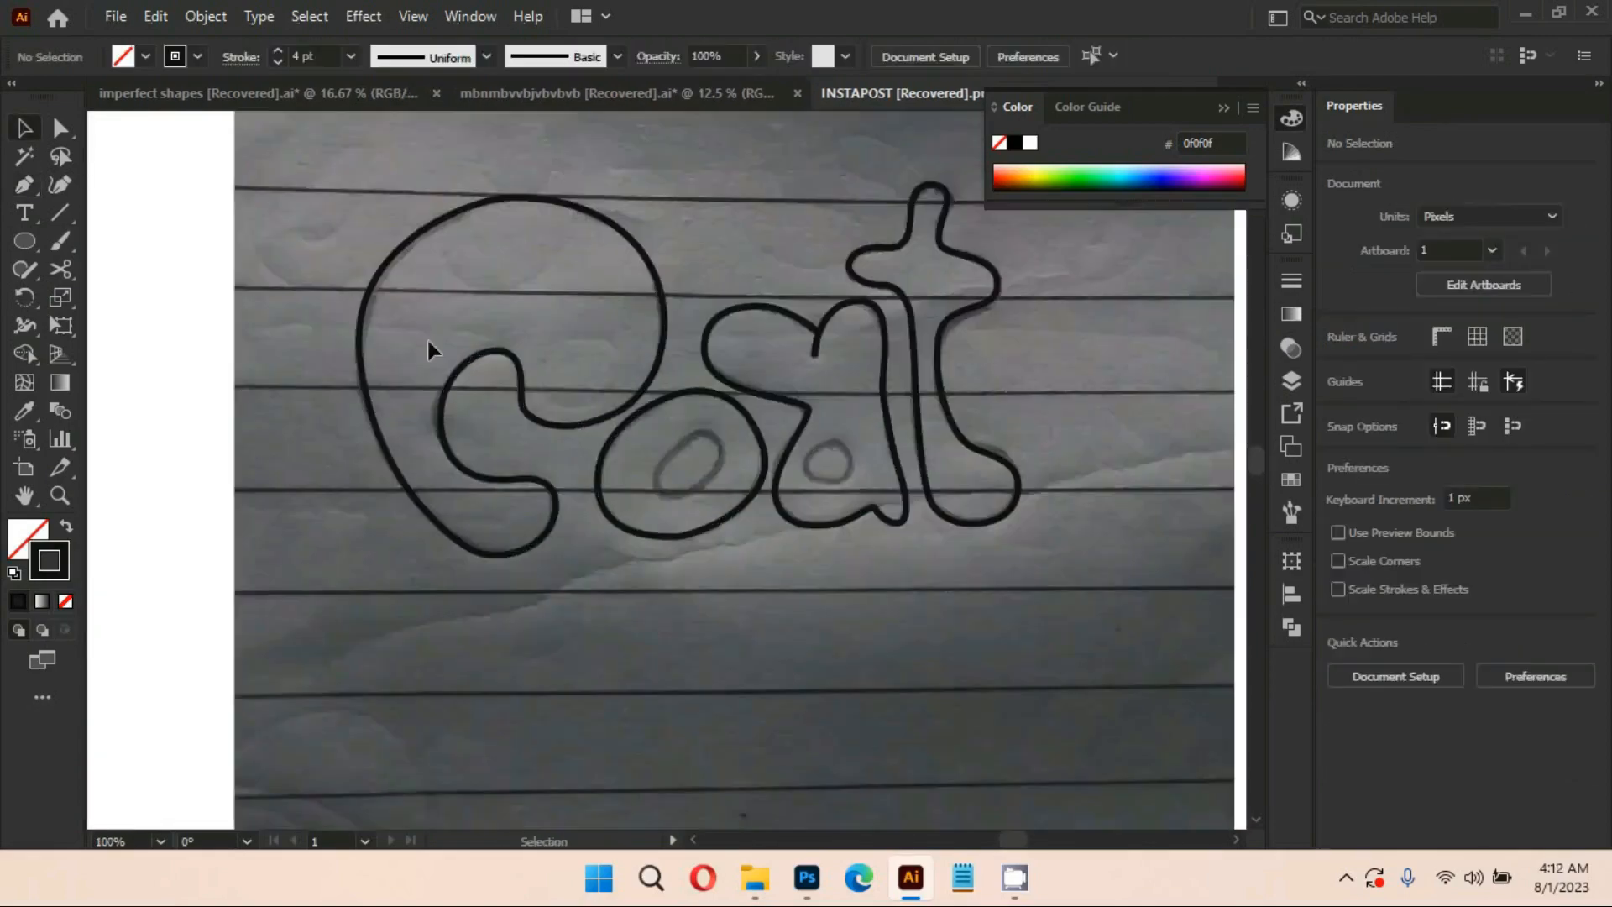
click(363, 326)
key(a)
click(360, 356)
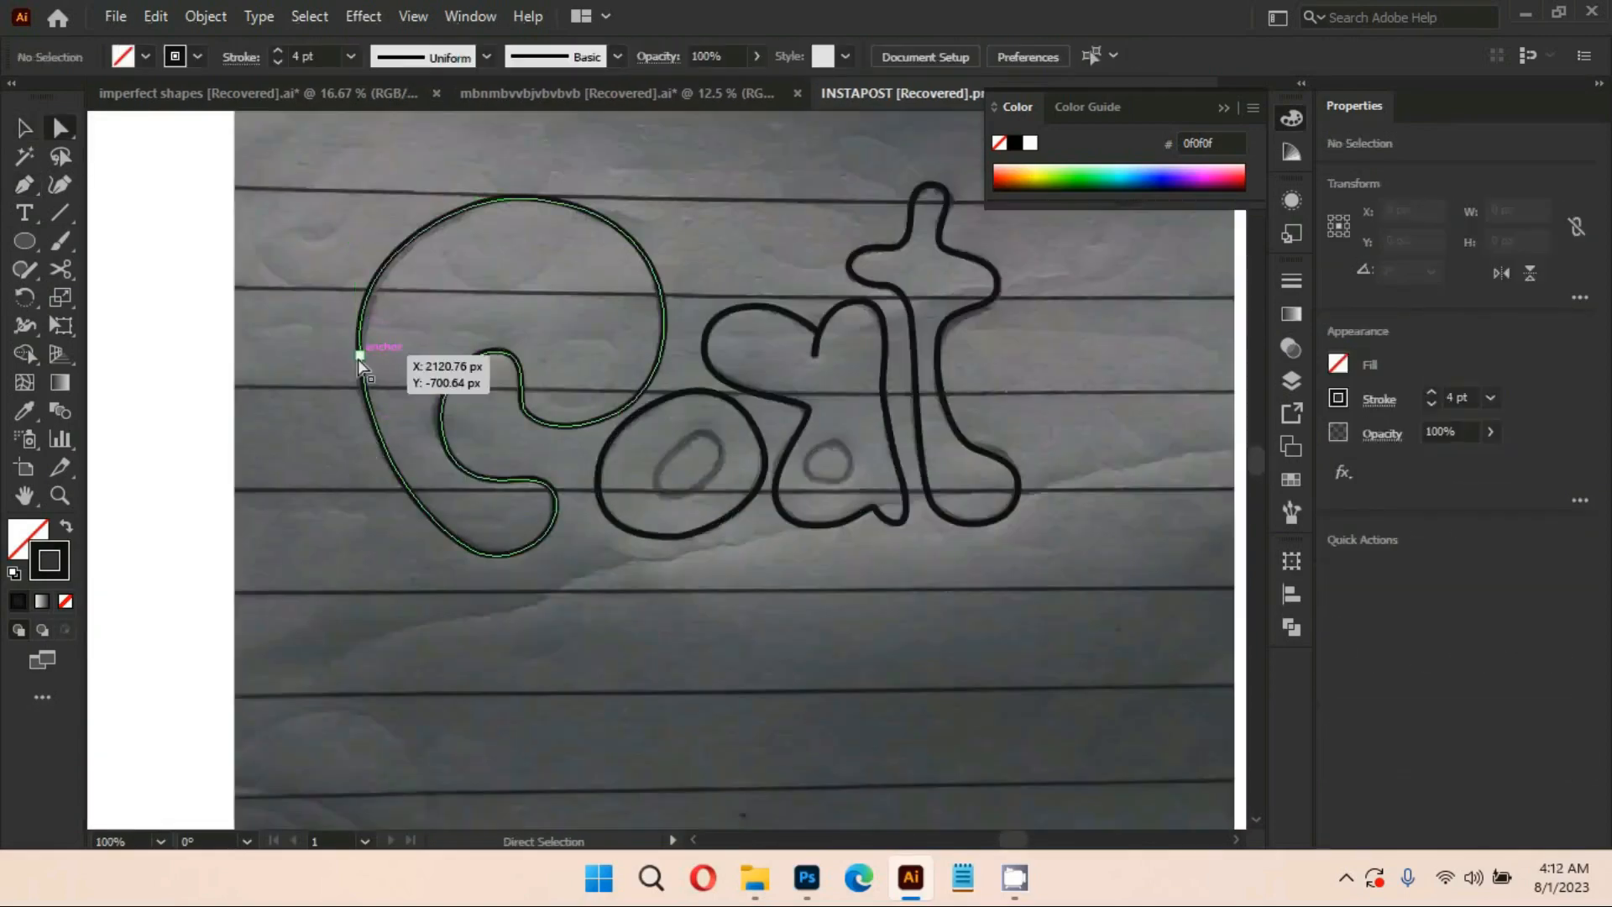
scroll(461, 552, up, 2)
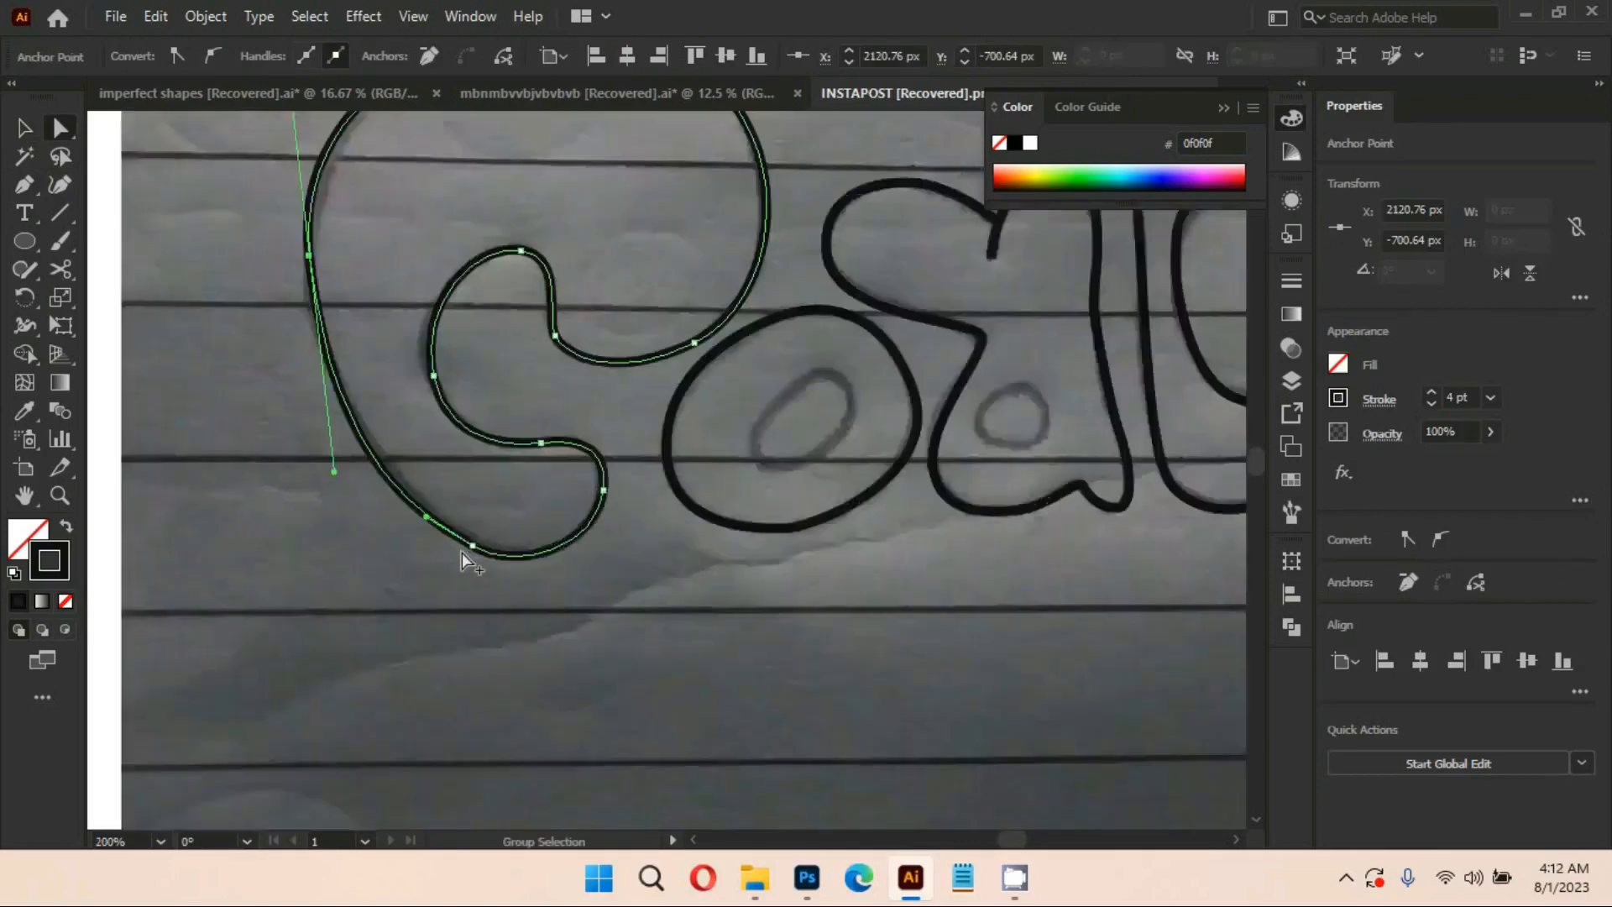
scroll(462, 552, up, 1)
click(491, 517)
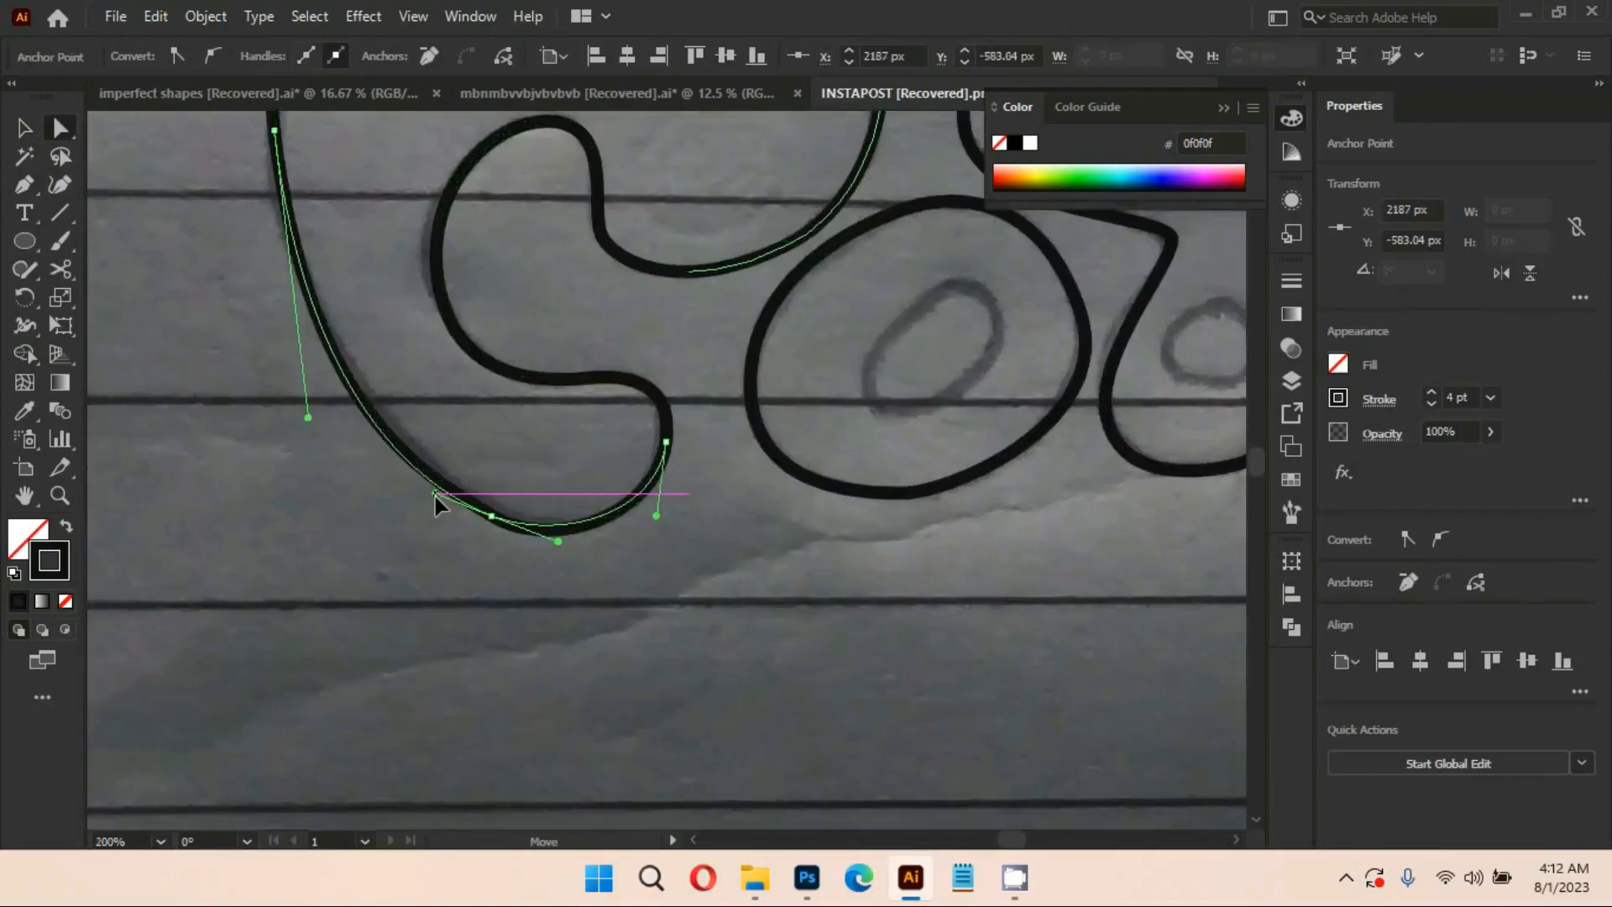
scroll(465, 532, up, 3)
drag(340, 375, 339, 390)
click(802, 363)
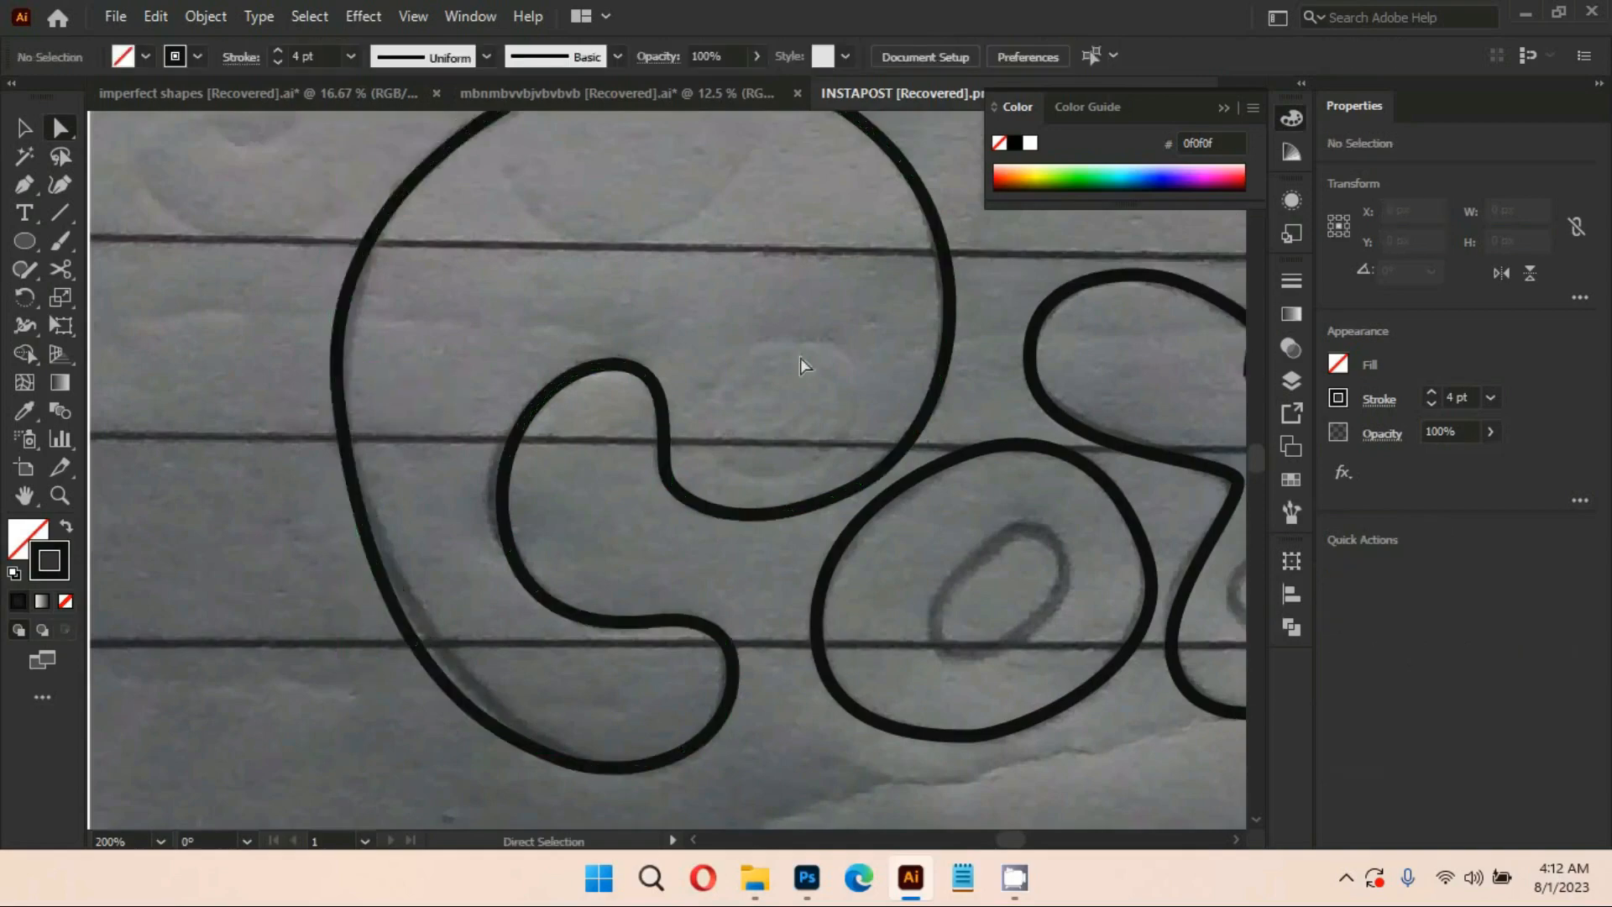
click(339, 390)
drag(378, 682, 353, 683)
click(744, 220)
drag(744, 218, 680, 224)
key(ctrl+z)
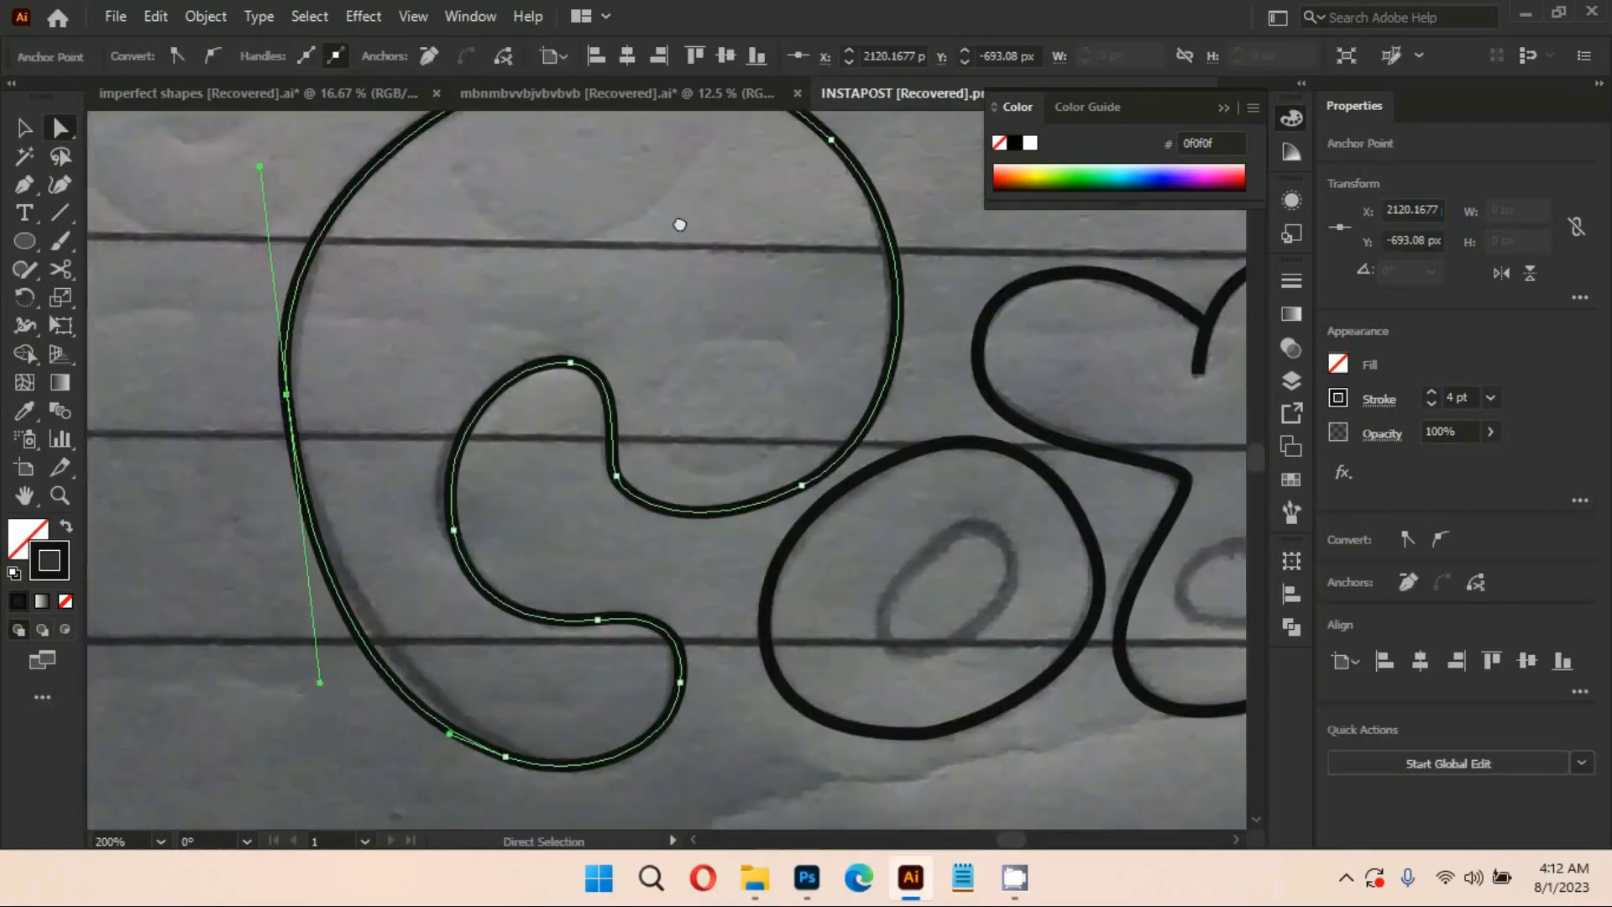
Add an anchor point on the C's lower-left curve and move it slightly outward
click(342, 600)
key(a)
mouse_move(341, 602)
mouse_down()
mouse_move(312, 562)
mouse_move(329, 612)
mouse_up()
click(260, 538)
Move the C's leftmost anchor slightly outward and adjust its lower direction handle to smooth the left curve
drag(287, 401, 274, 398)
click(243, 403)
click(274, 399)
drag(289, 508, 281, 509)
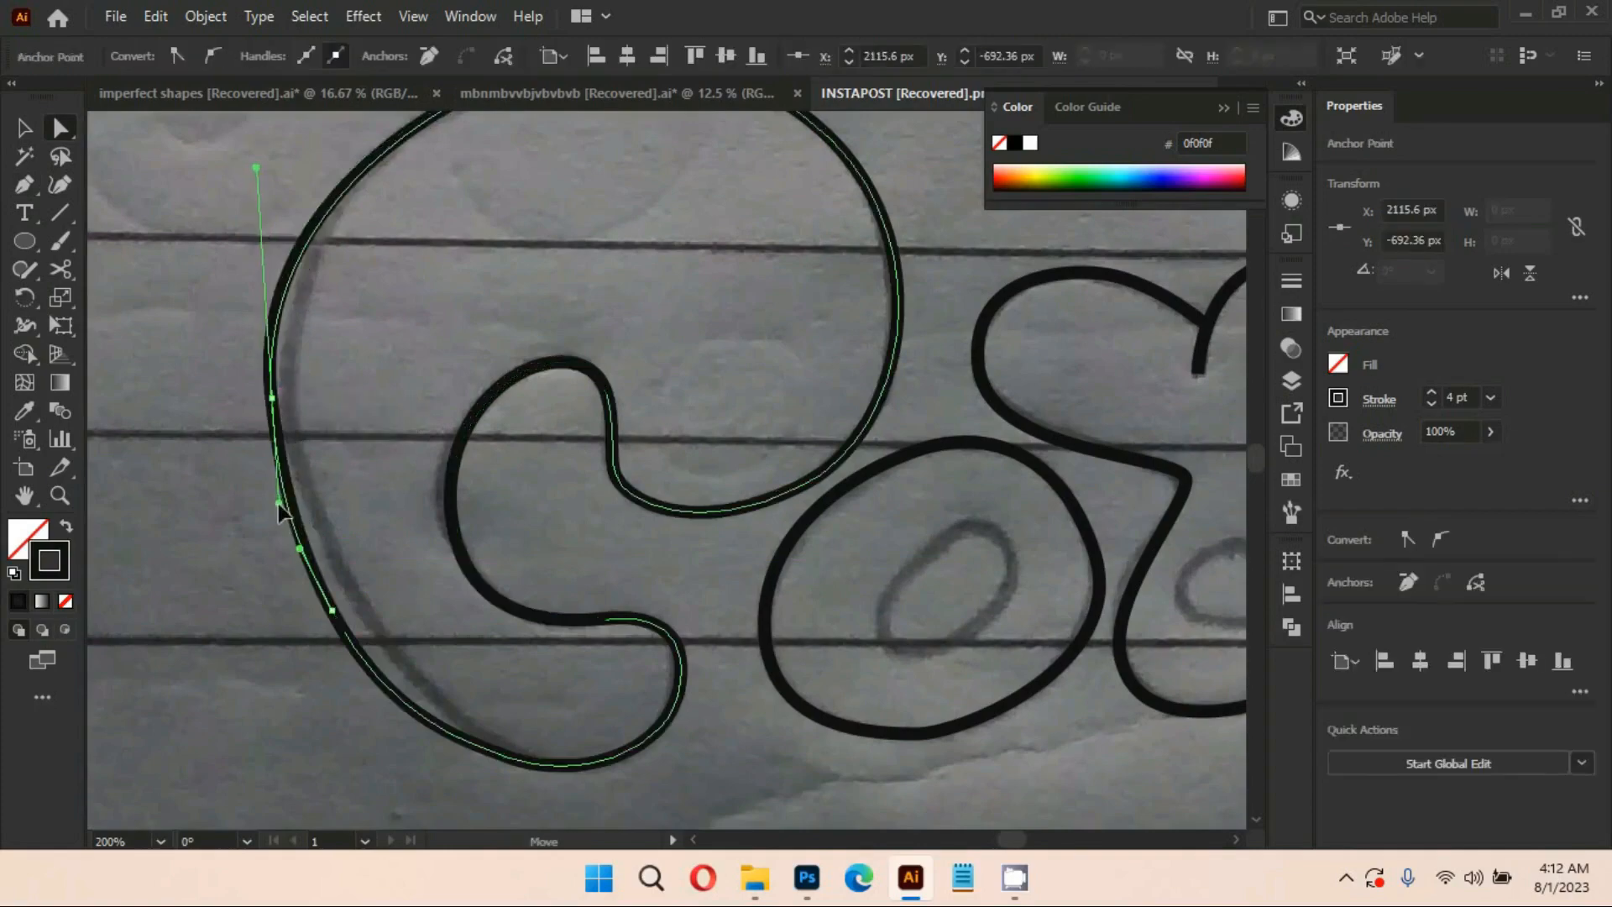
click(428, 353)
drag(437, 347, 515, 226)
Refine the C's lower-left curve at its added anchor point and deselect the path
click(478, 586)
click(453, 641)
drag(587, 629, 424, 694)
click(387, 668)
click(413, 705)
click(427, 682)
click(668, 683)
Adjust the curve at the C's top anchor and the o's right anchor, and deselect the letters
scroll(640, 577, down, 2)
click(575, 277)
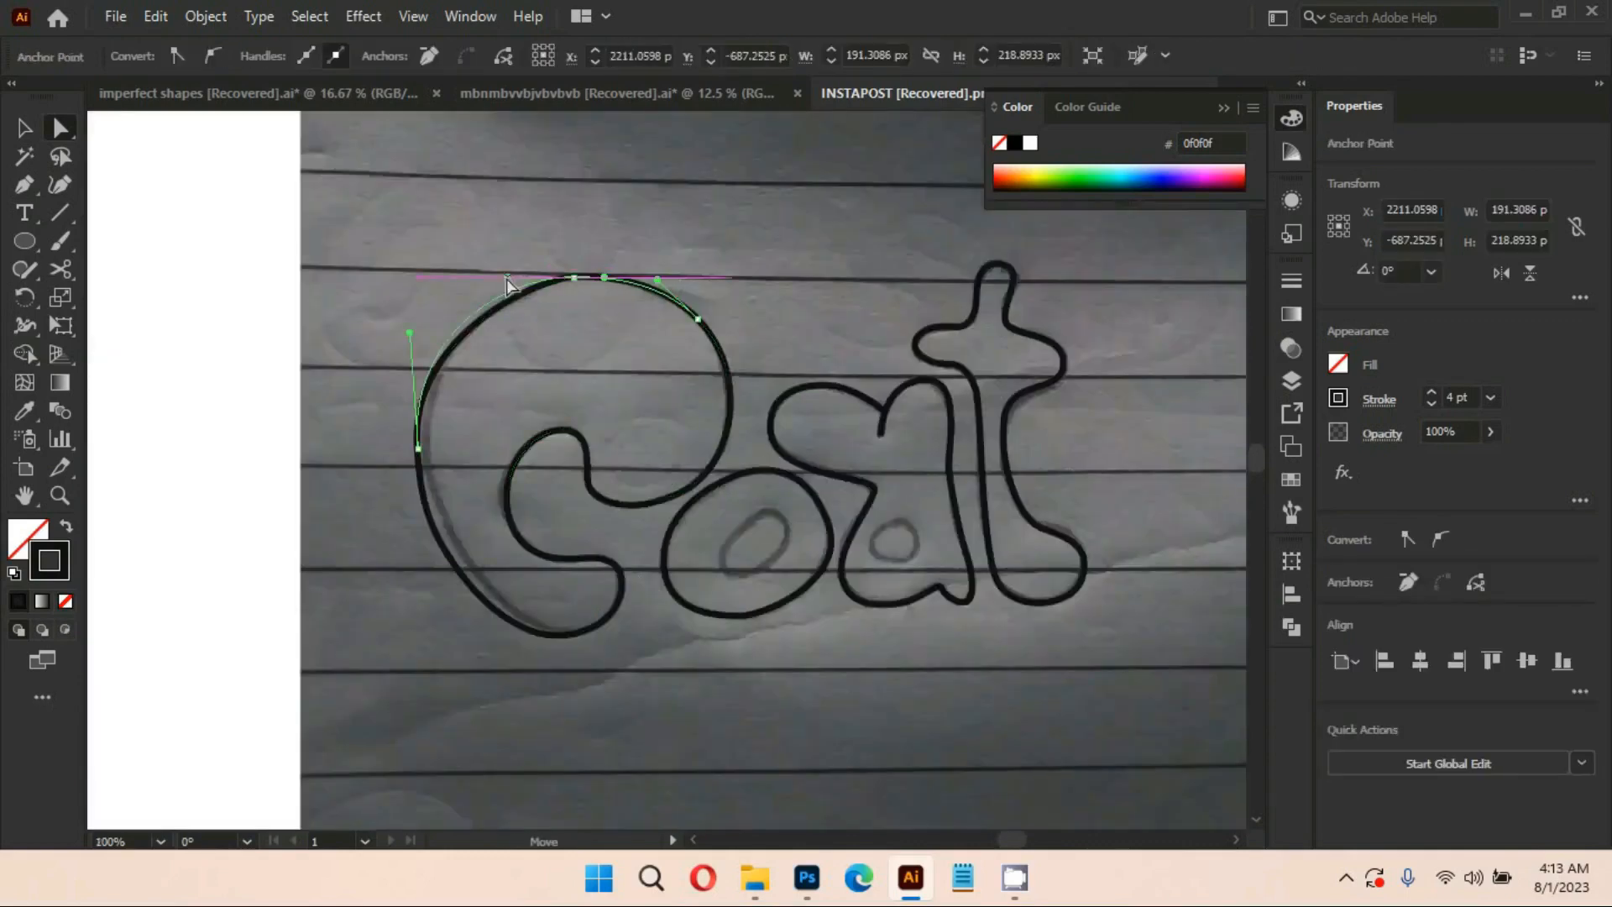
click(784, 564)
drag(786, 569, 618, 557)
click(593, 607)
click(658, 516)
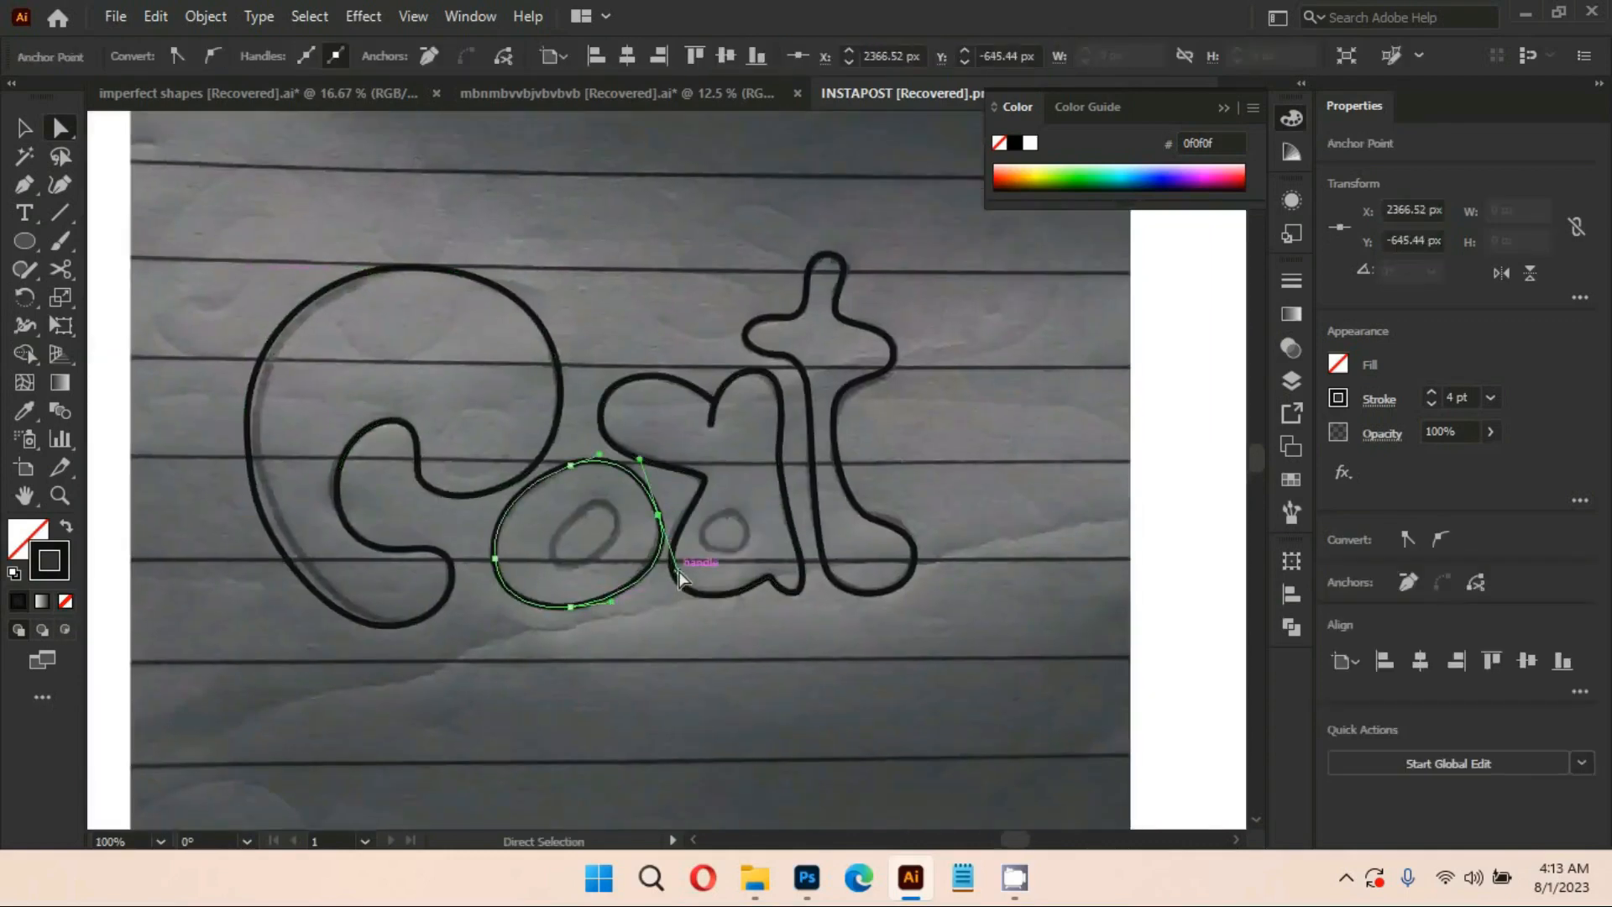
click(991, 479)
mouse_move(996, 477)
mouse_down()
mouse_move(960, 482)
mouse_move(981, 463)
mouse_up()
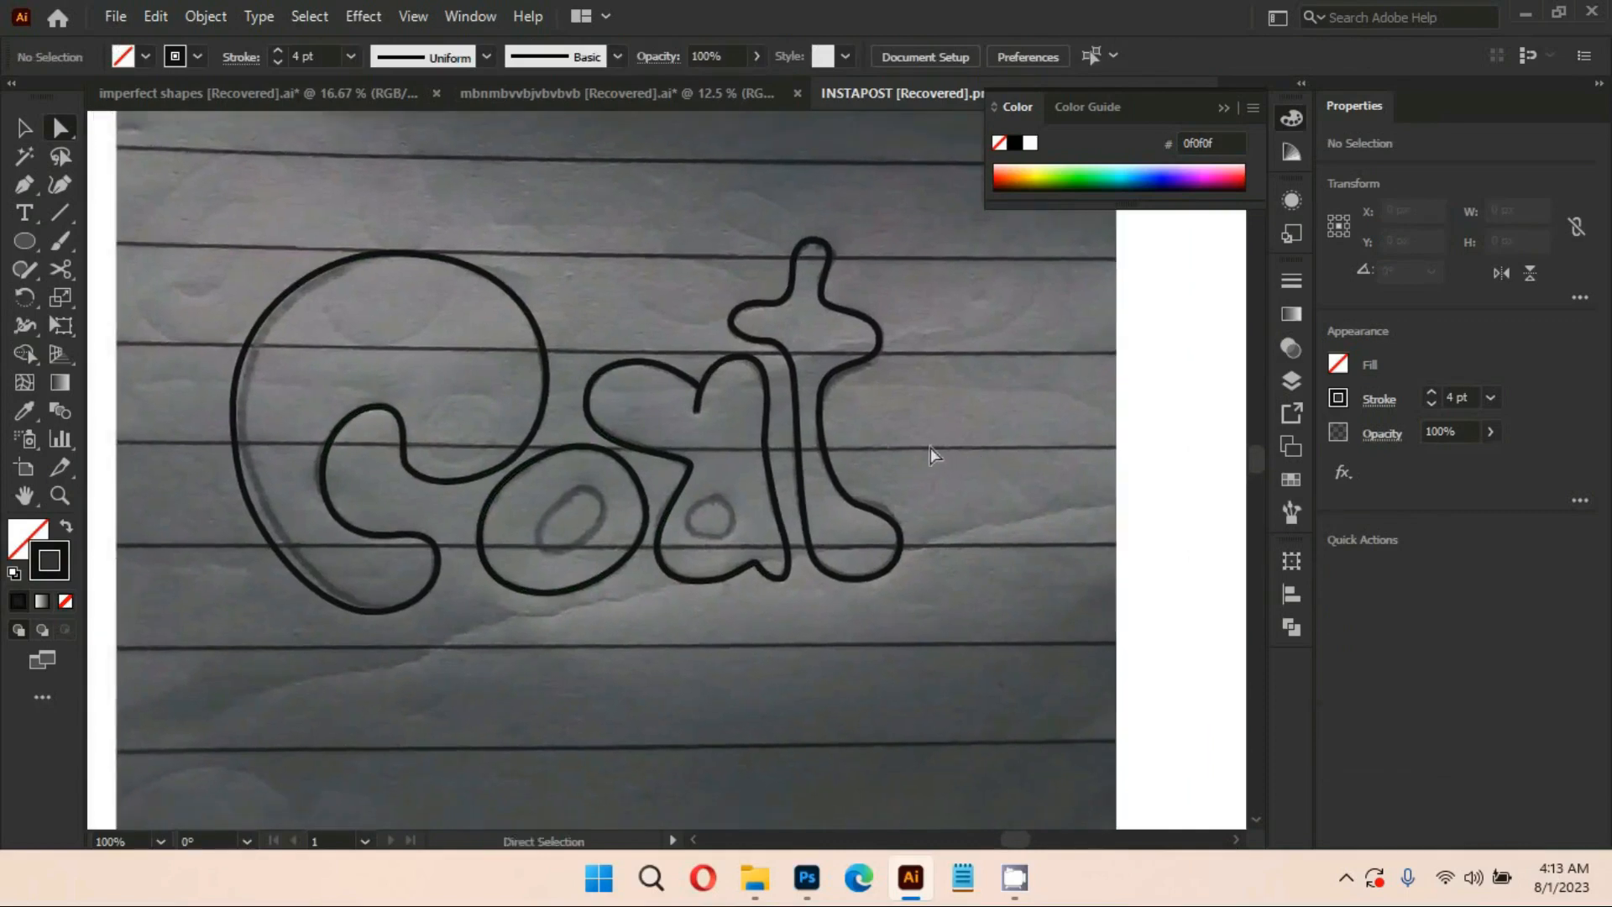
Trace the o's inner counter as a closed curved path with the Pen tool
scroll(616, 666, up, 3)
key(p)
drag(595, 460, 574, 586)
drag(538, 273, 574, 311)
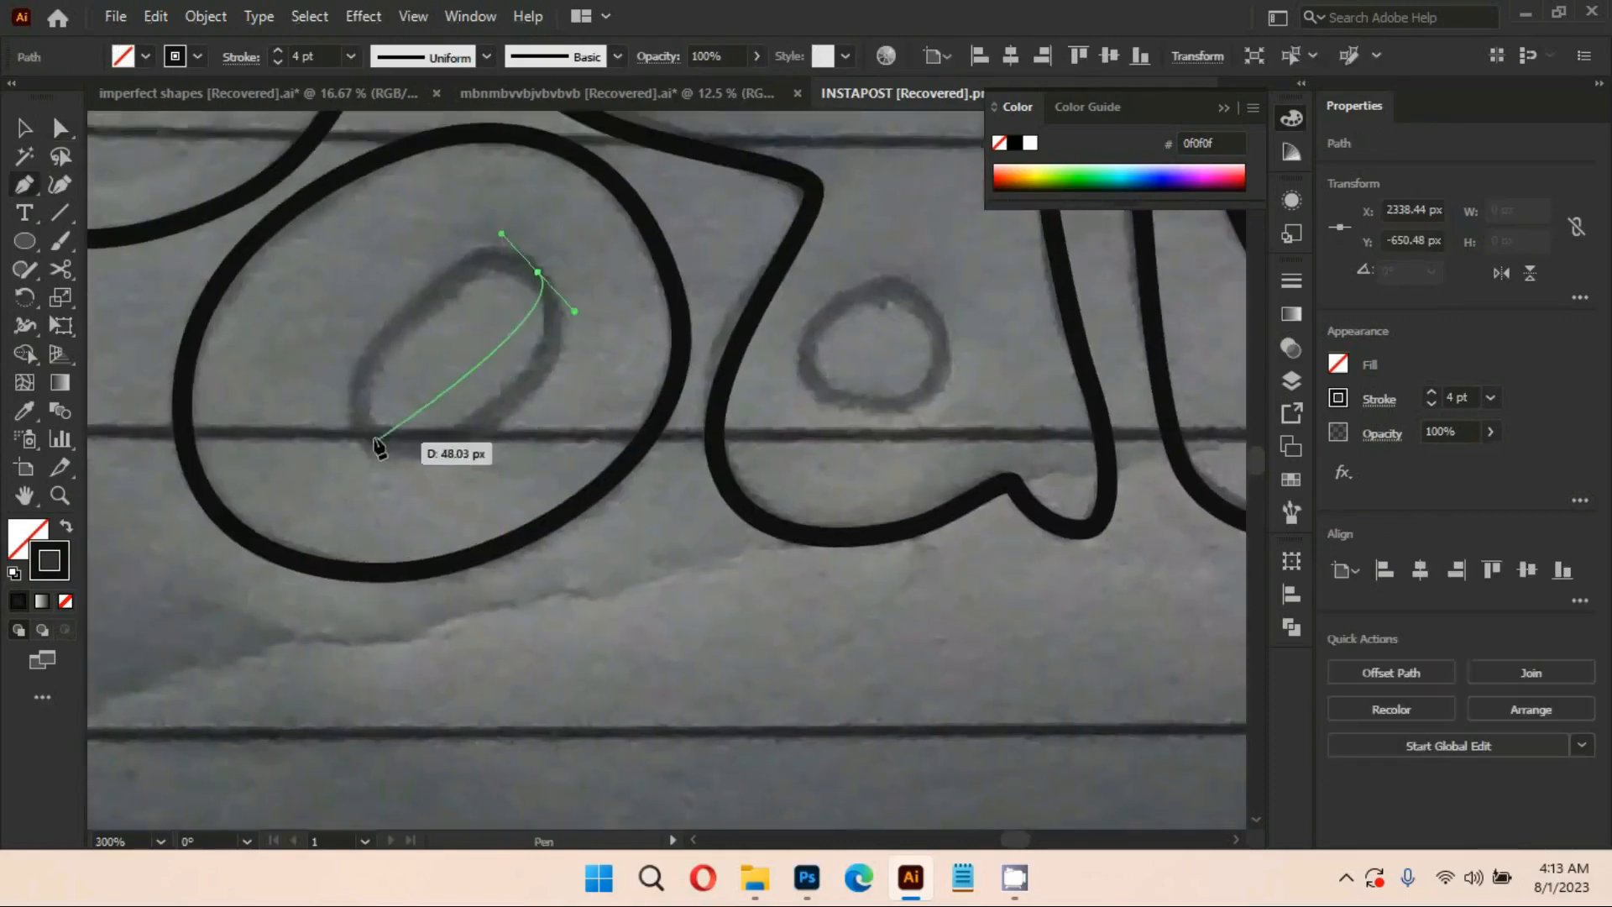
drag(374, 437, 260, 376)
drag(538, 273, 614, 363)
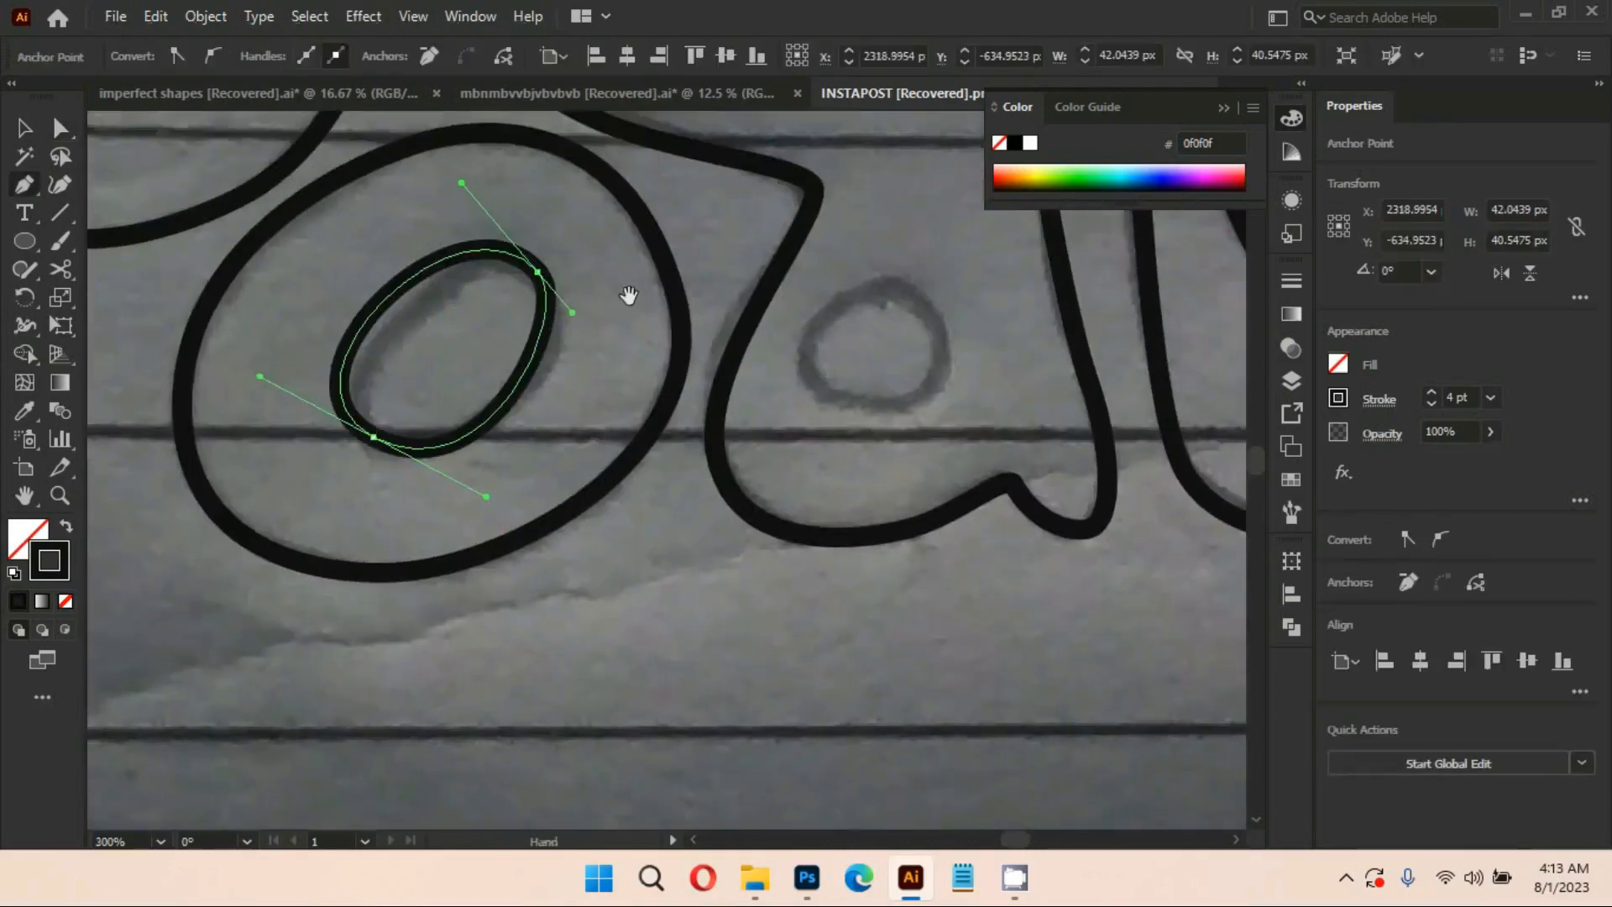
Trace the a's round inner counter as a closed path with the Pen tool and deselect it
drag(626, 295, 552, 313)
drag(814, 308, 851, 321)
drag(872, 396, 734, 411)
drag(813, 308, 915, 301)
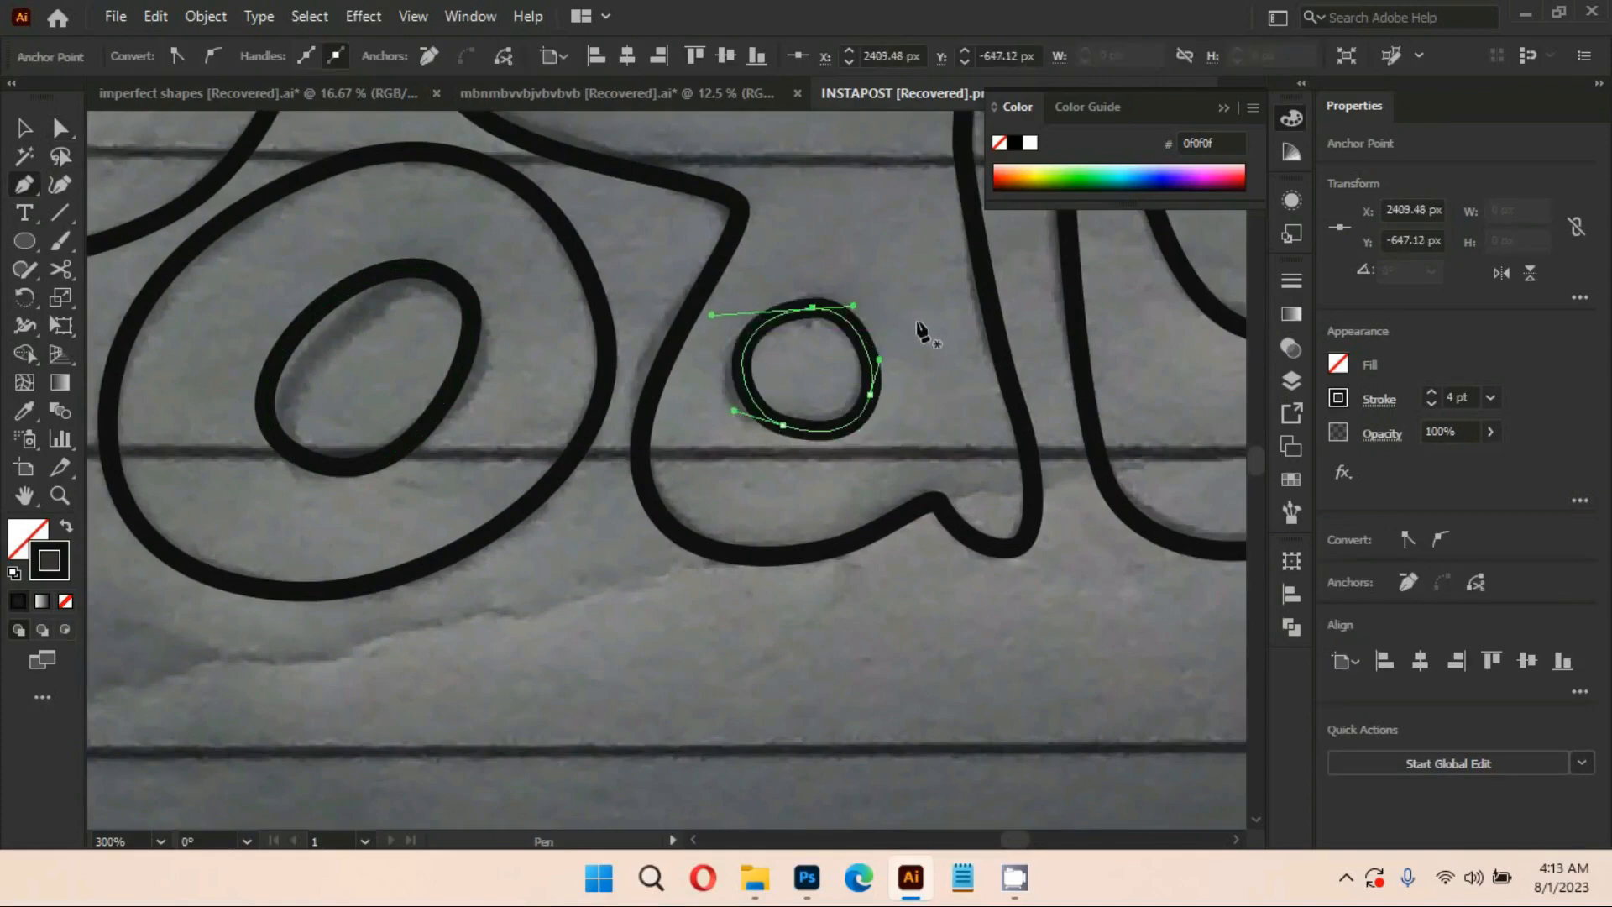
drag(909, 357, 882, 365)
key(v)
click(914, 364)
Nudge the a's inner counter slightly to fit the sketch and deselect it
scroll(913, 364, up, 1)
click(844, 405)
click(864, 421)
drag(778, 448, 779, 455)
click(845, 418)
click(915, 430)
scroll(874, 436, down, 5)
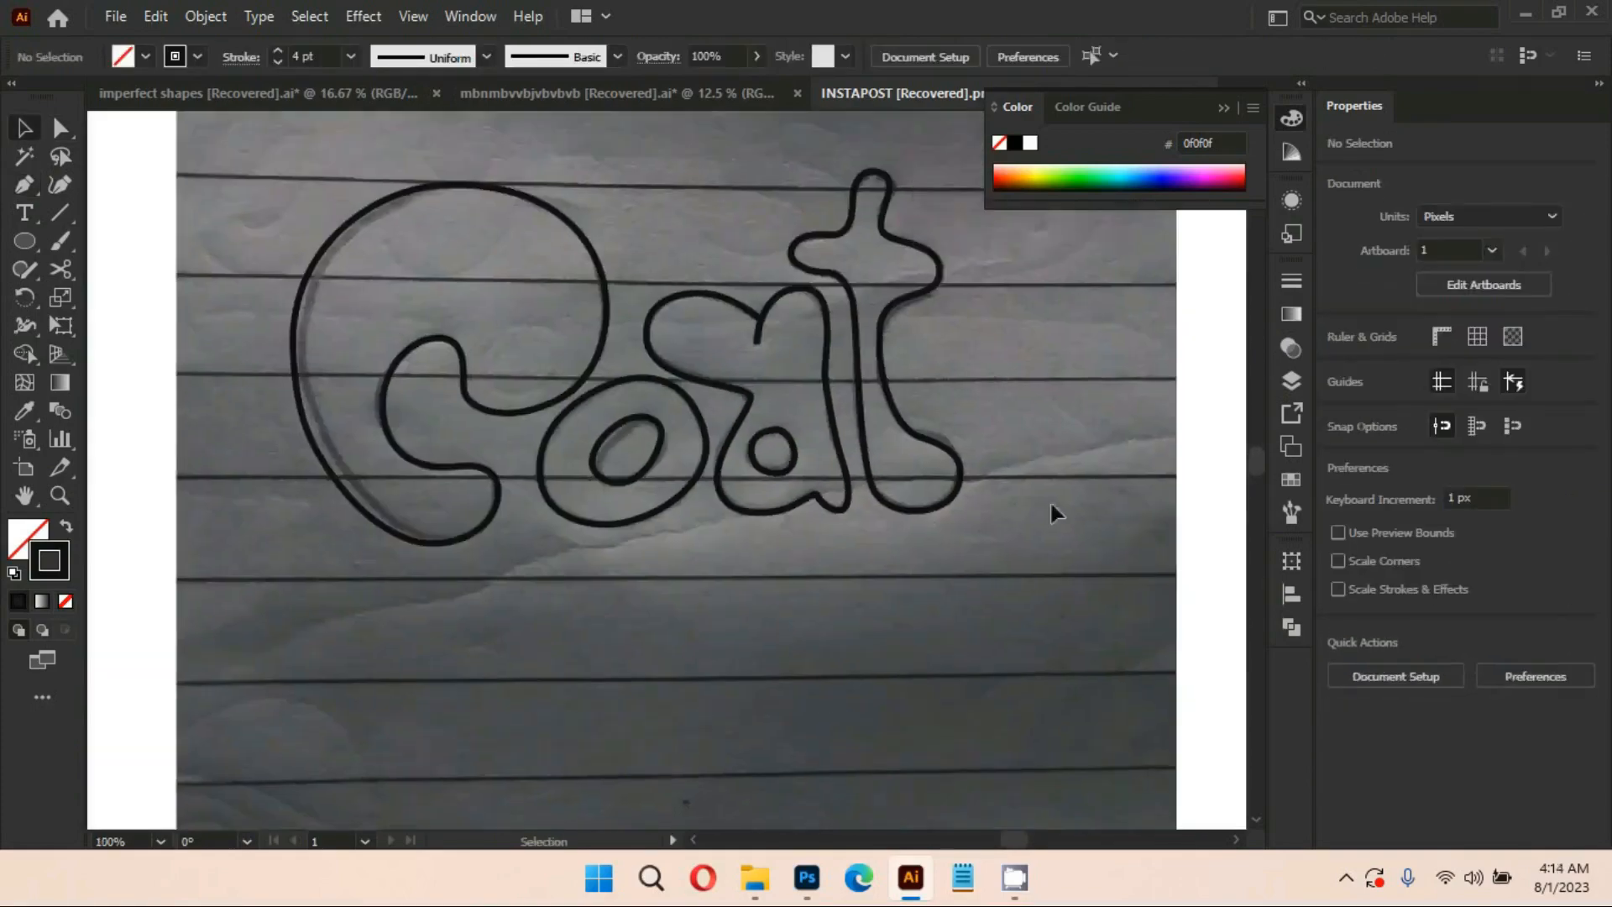
Unlock Layer 3 and delete the sketch photo behind the lettering
key(F7)
click(1026, 330)
click(1039, 565)
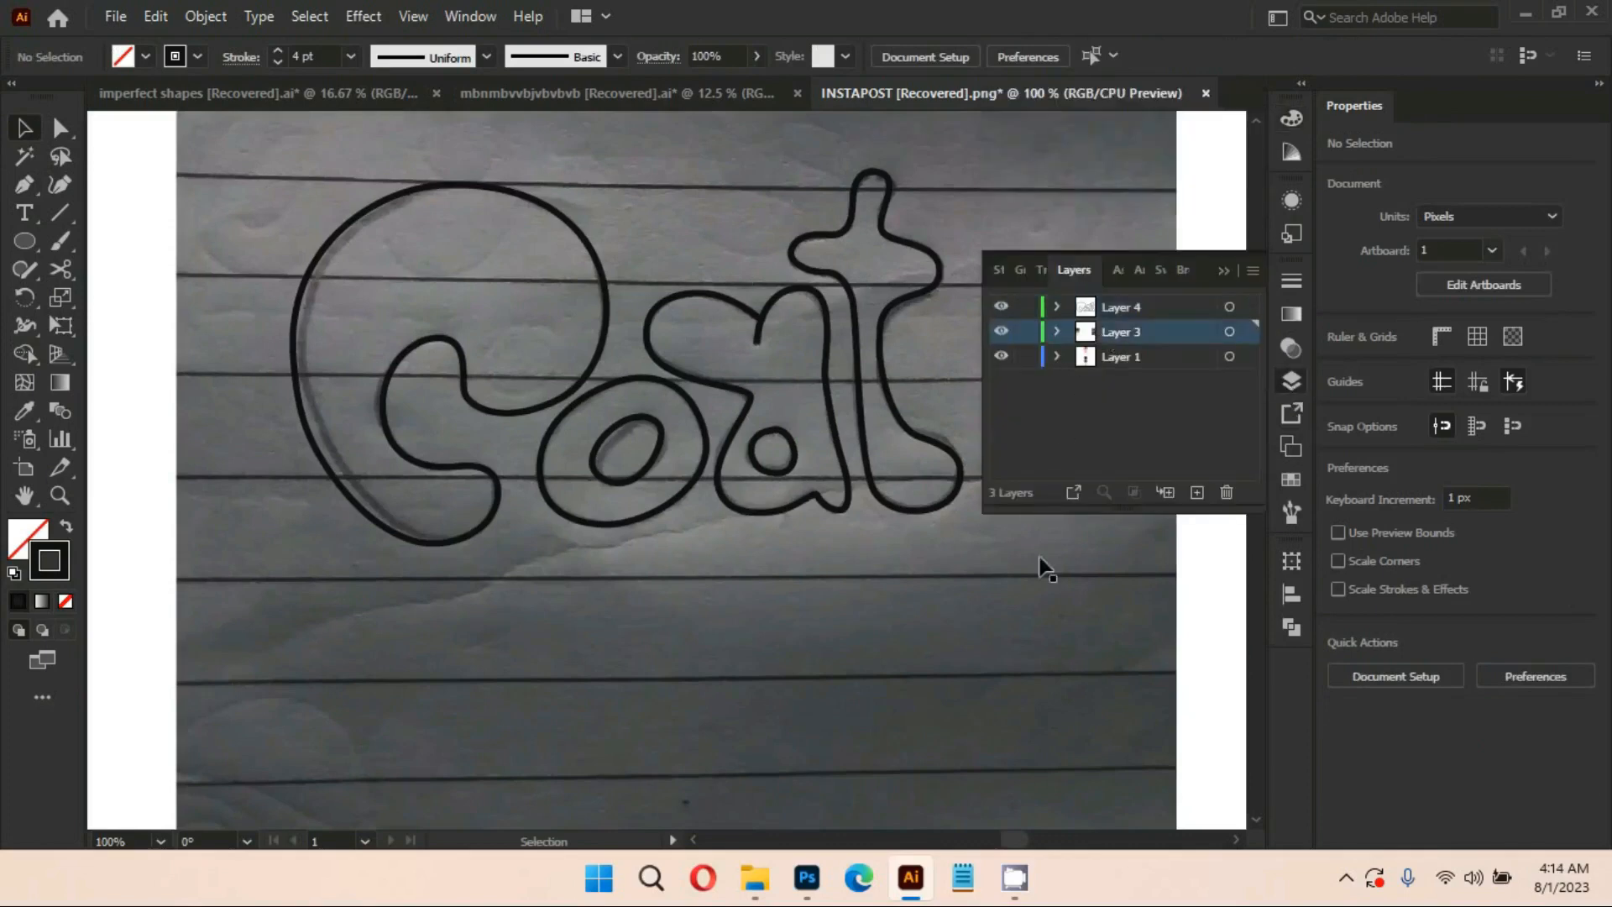
key(Delete)
click(1224, 268)
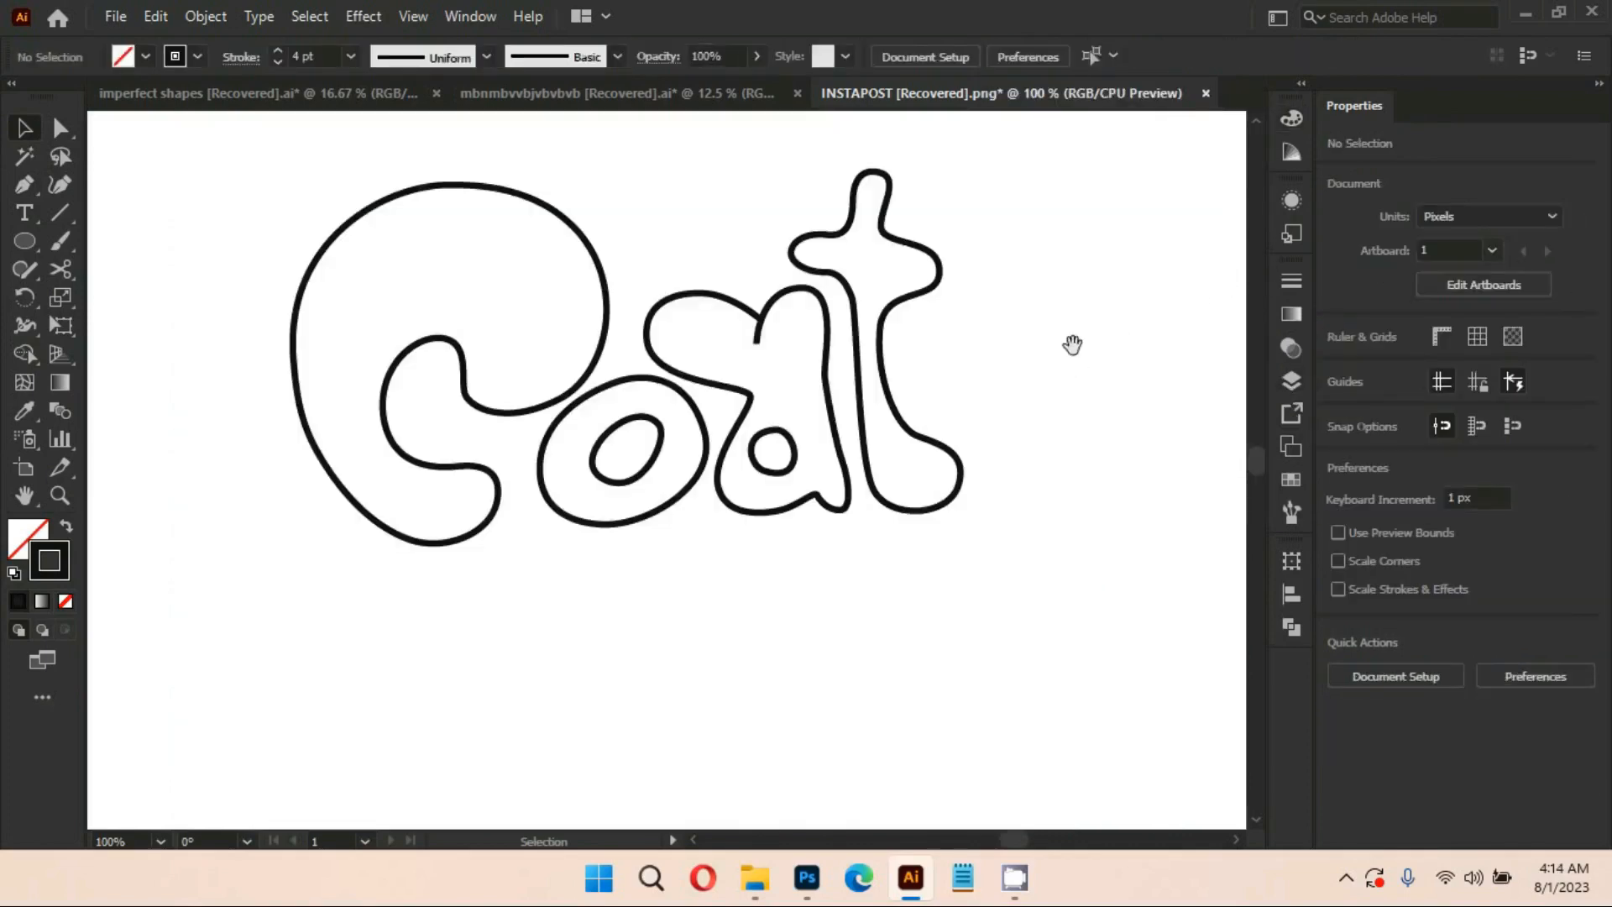
Show the rulers and place a horizontal guide along the bottom edge of the C
drag(1071, 344, 1071, 359)
drag(251, 209, 971, 591)
key(ctrl+z)
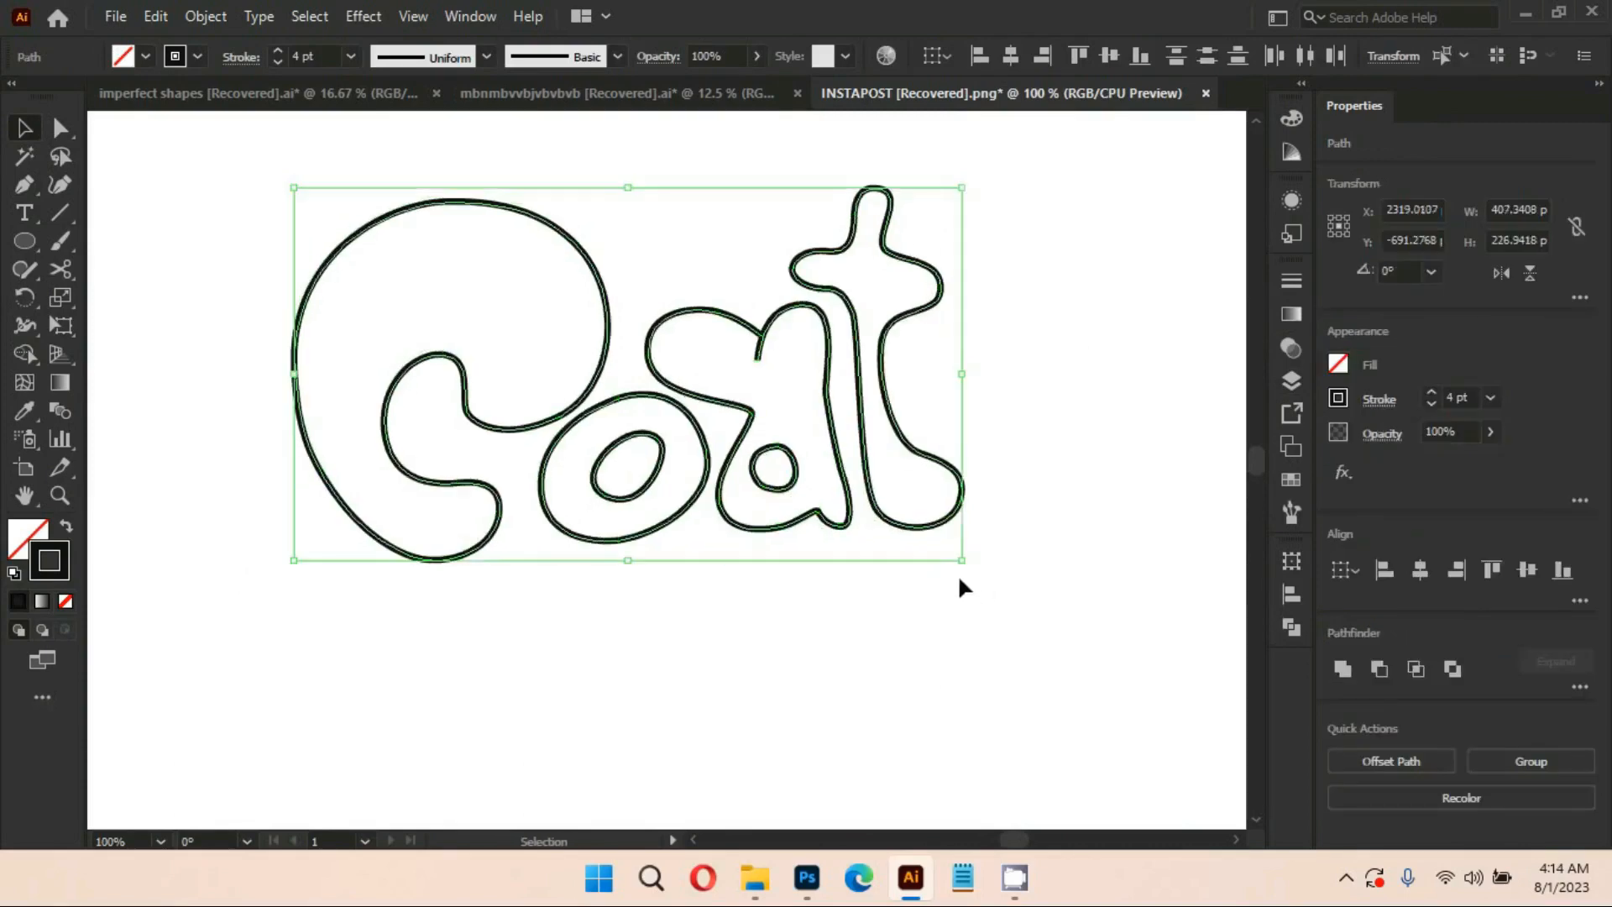
key(ctrl+r)
drag(763, 122, 820, 564)
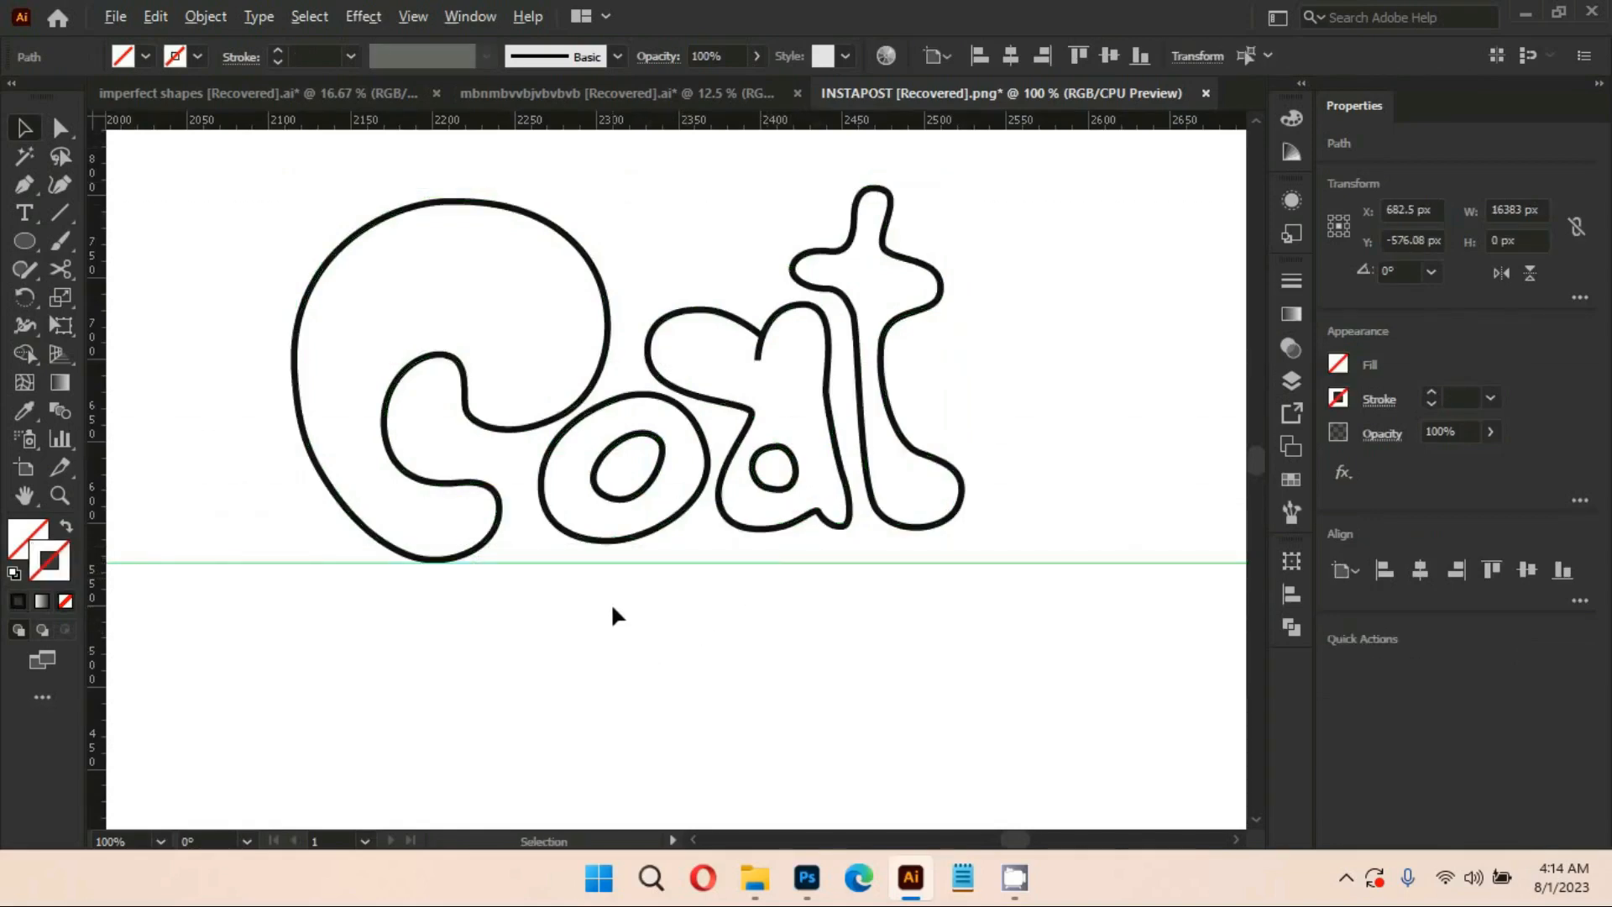
Move the o and the a, each with its counter, down onto the baseline guide
scroll(613, 606, up, 1)
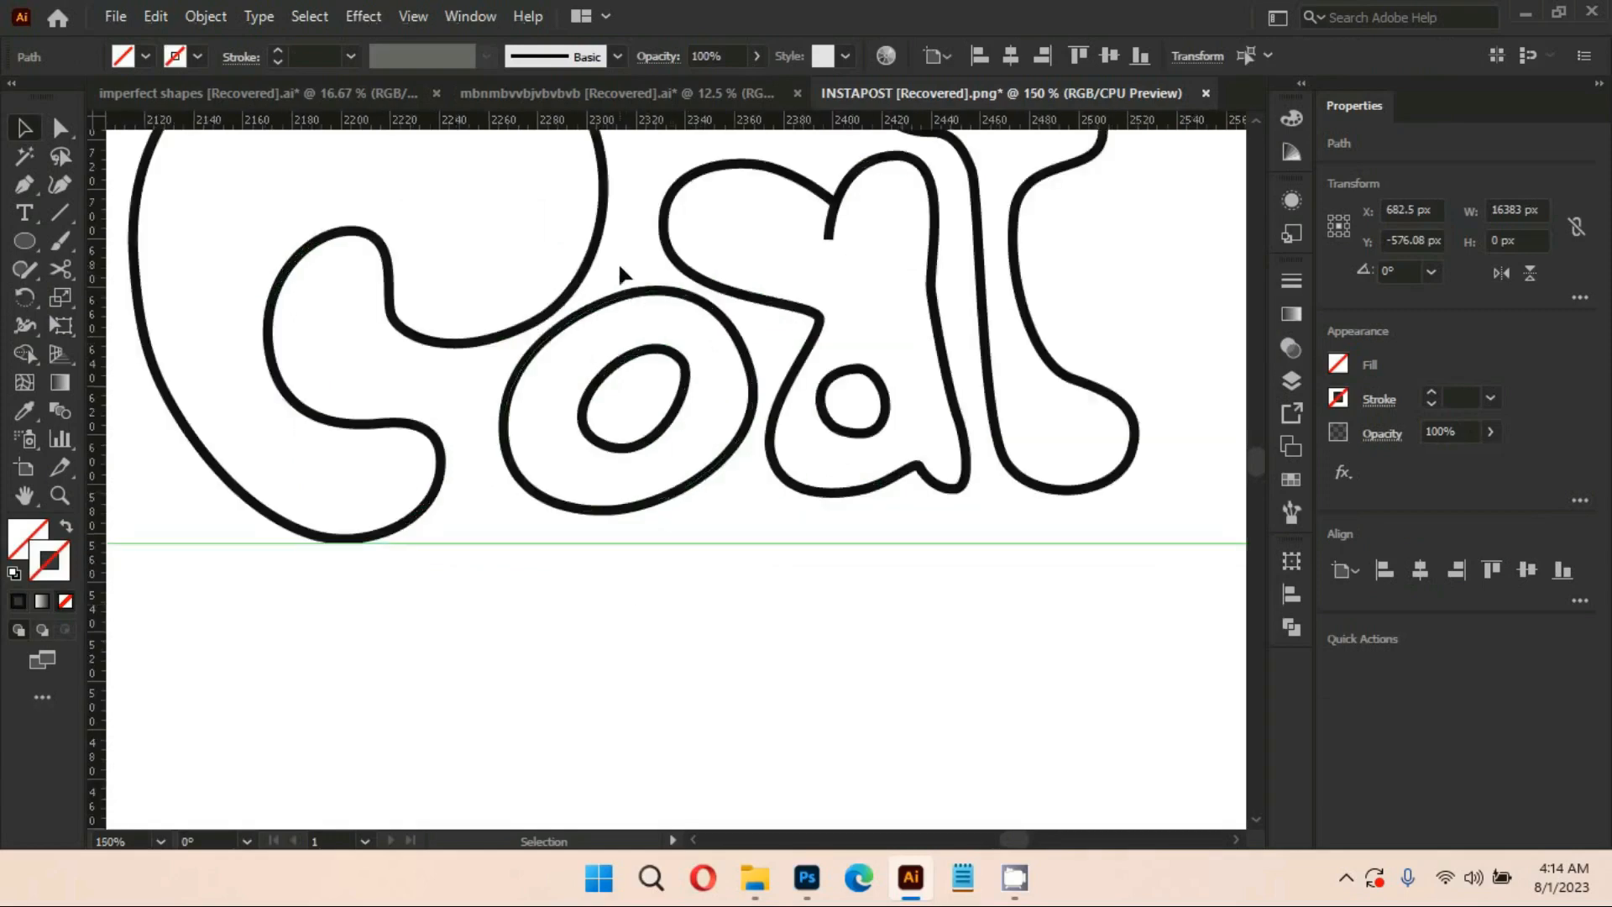
mouse_move(658, 445)
mouse_down()
mouse_move(651, 426)
mouse_move(649, 448)
mouse_up()
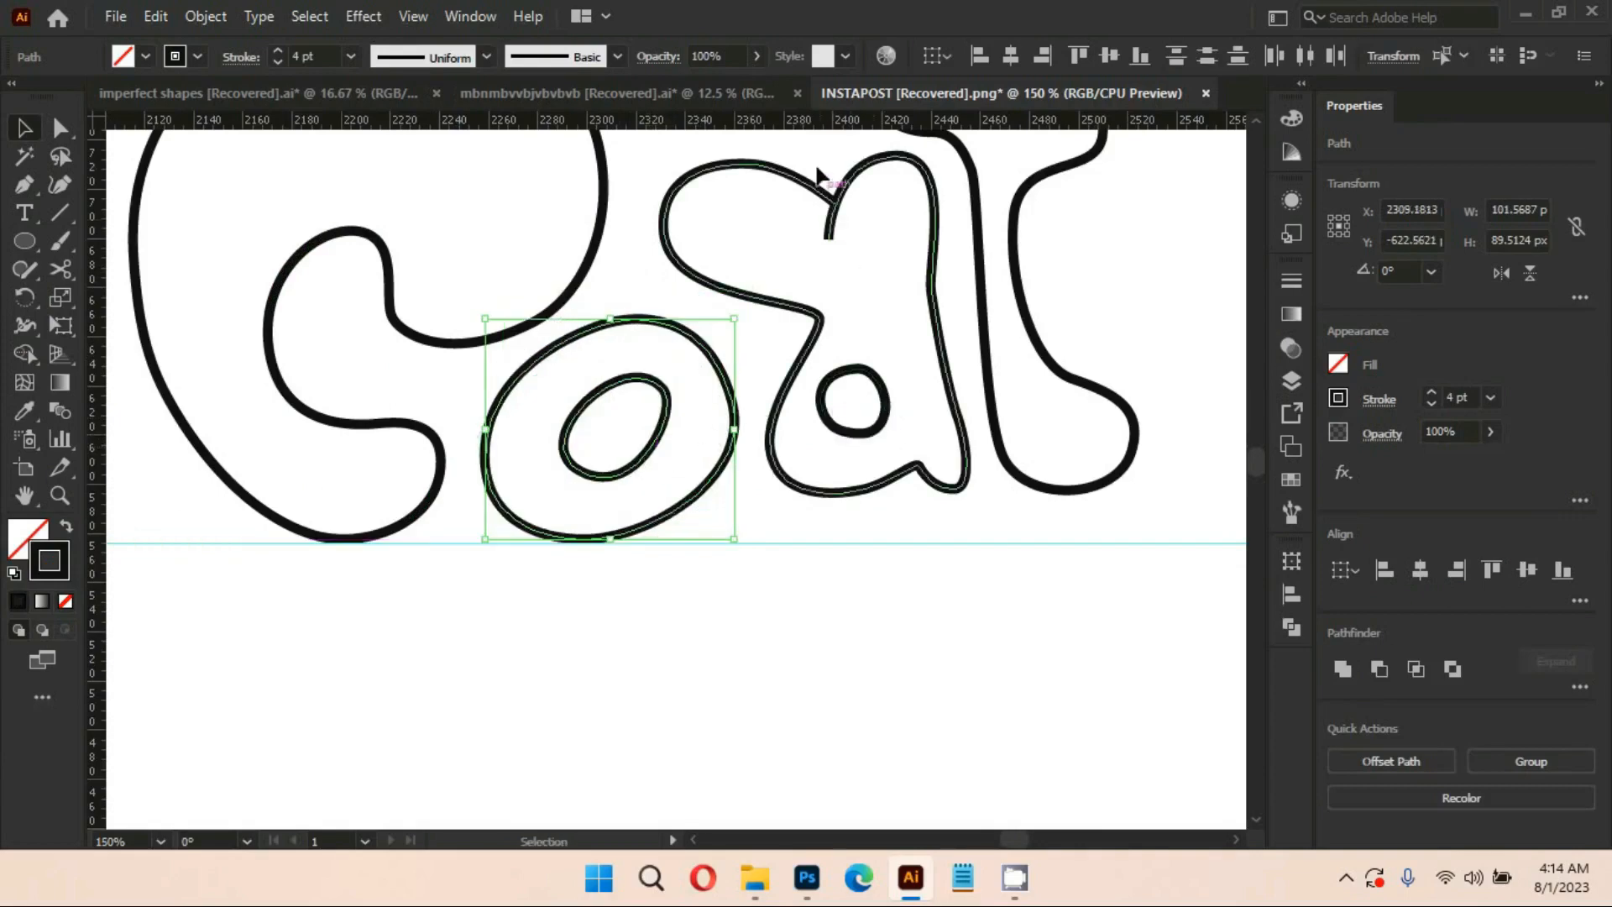
drag(818, 171, 883, 336)
drag(796, 195, 844, 475)
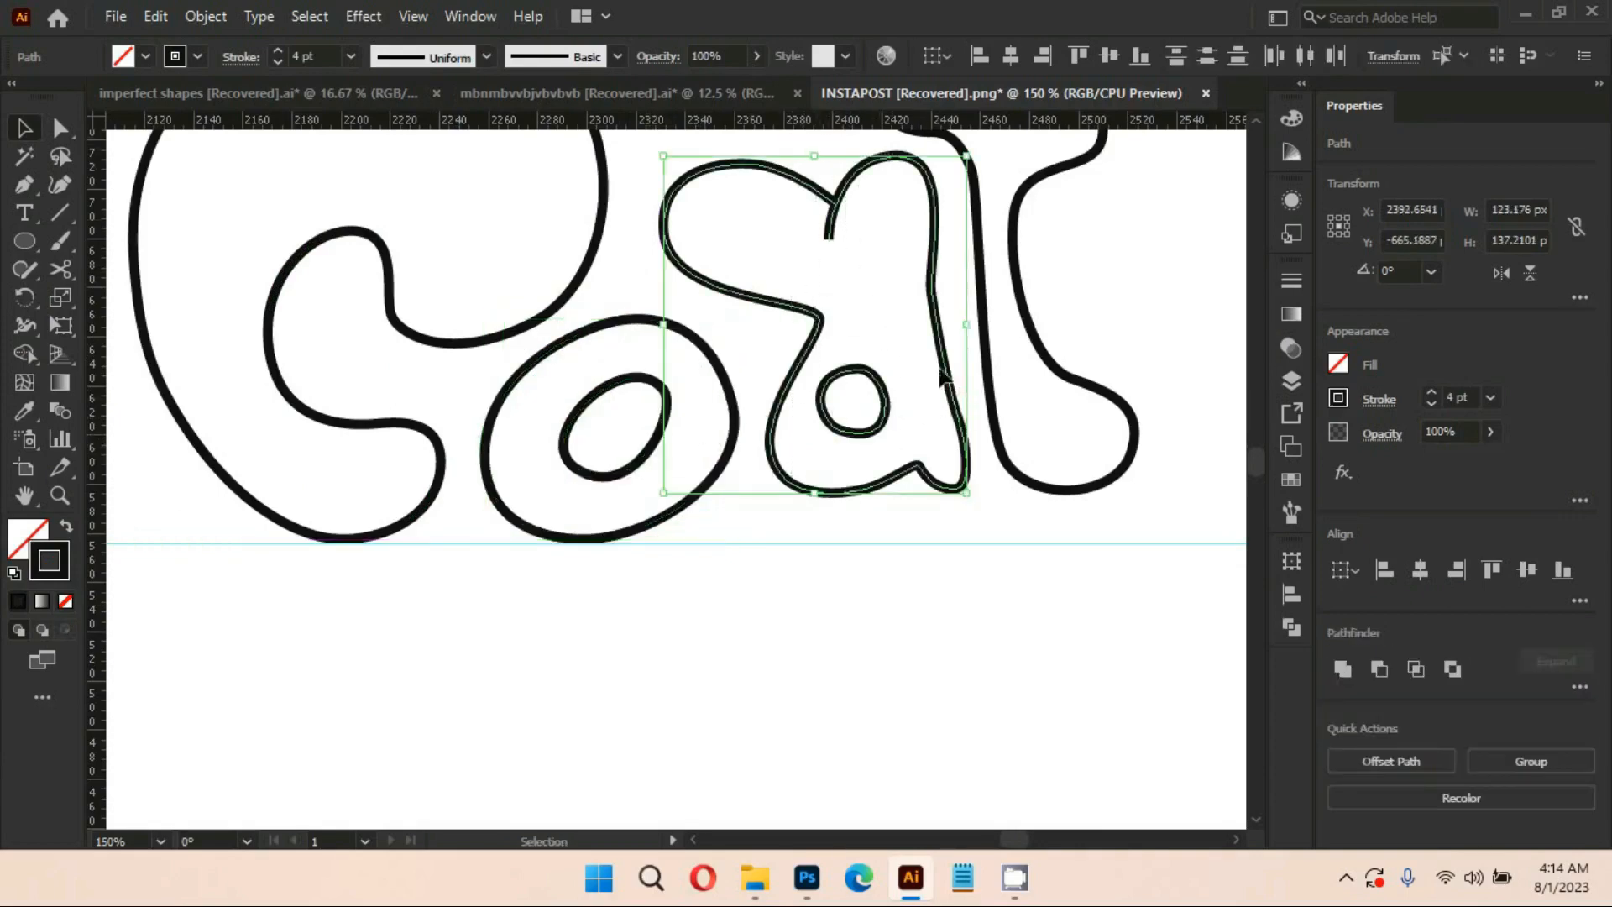
drag(944, 367, 938, 411)
Move the t down so its foot rests on the baseline guide, and deselect it
click(1016, 628)
drag(1015, 619, 827, 641)
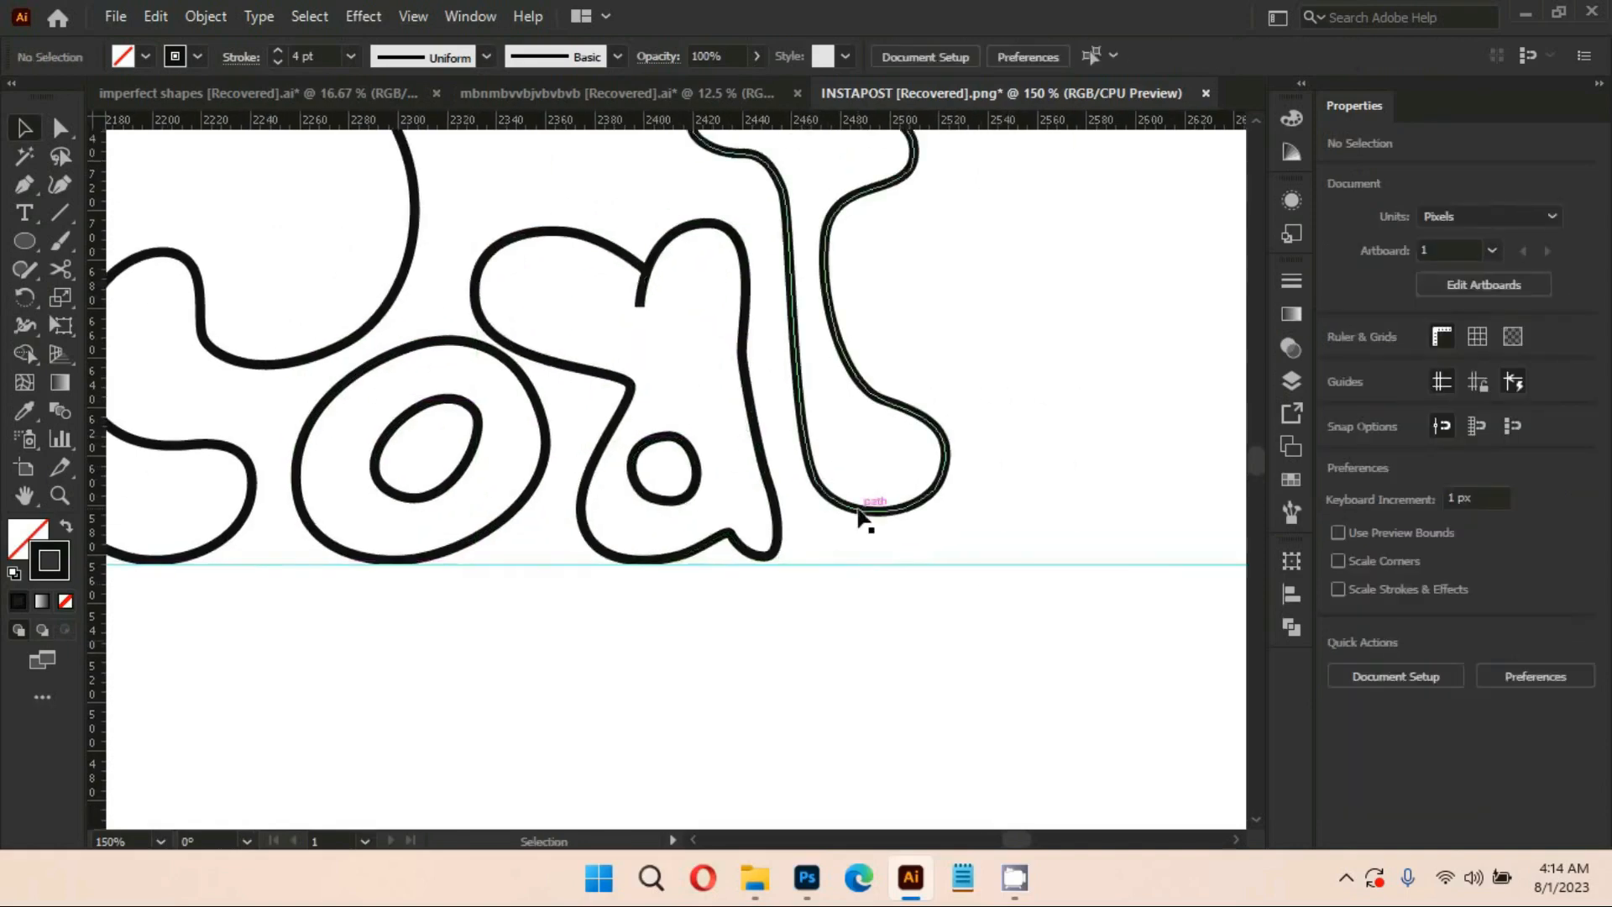
double_click(863, 512)
double_click(901, 587)
drag(863, 514, 873, 562)
click(537, 626)
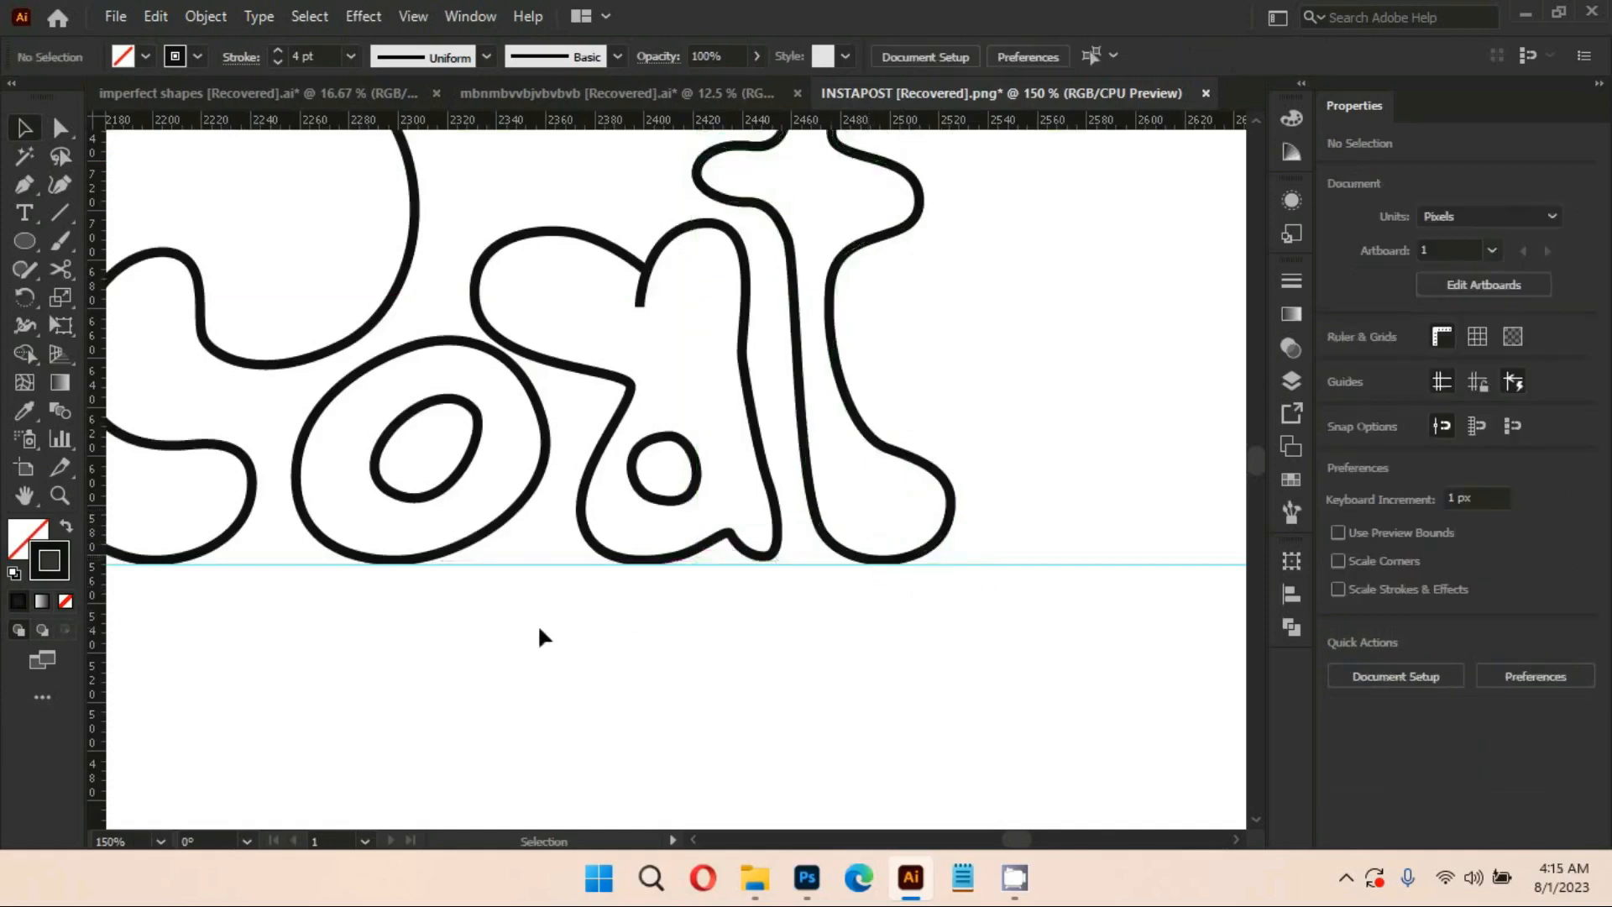
Move the o and its counter slightly left, closer to the C, keeping them on the baseline
drag(538, 625, 684, 658)
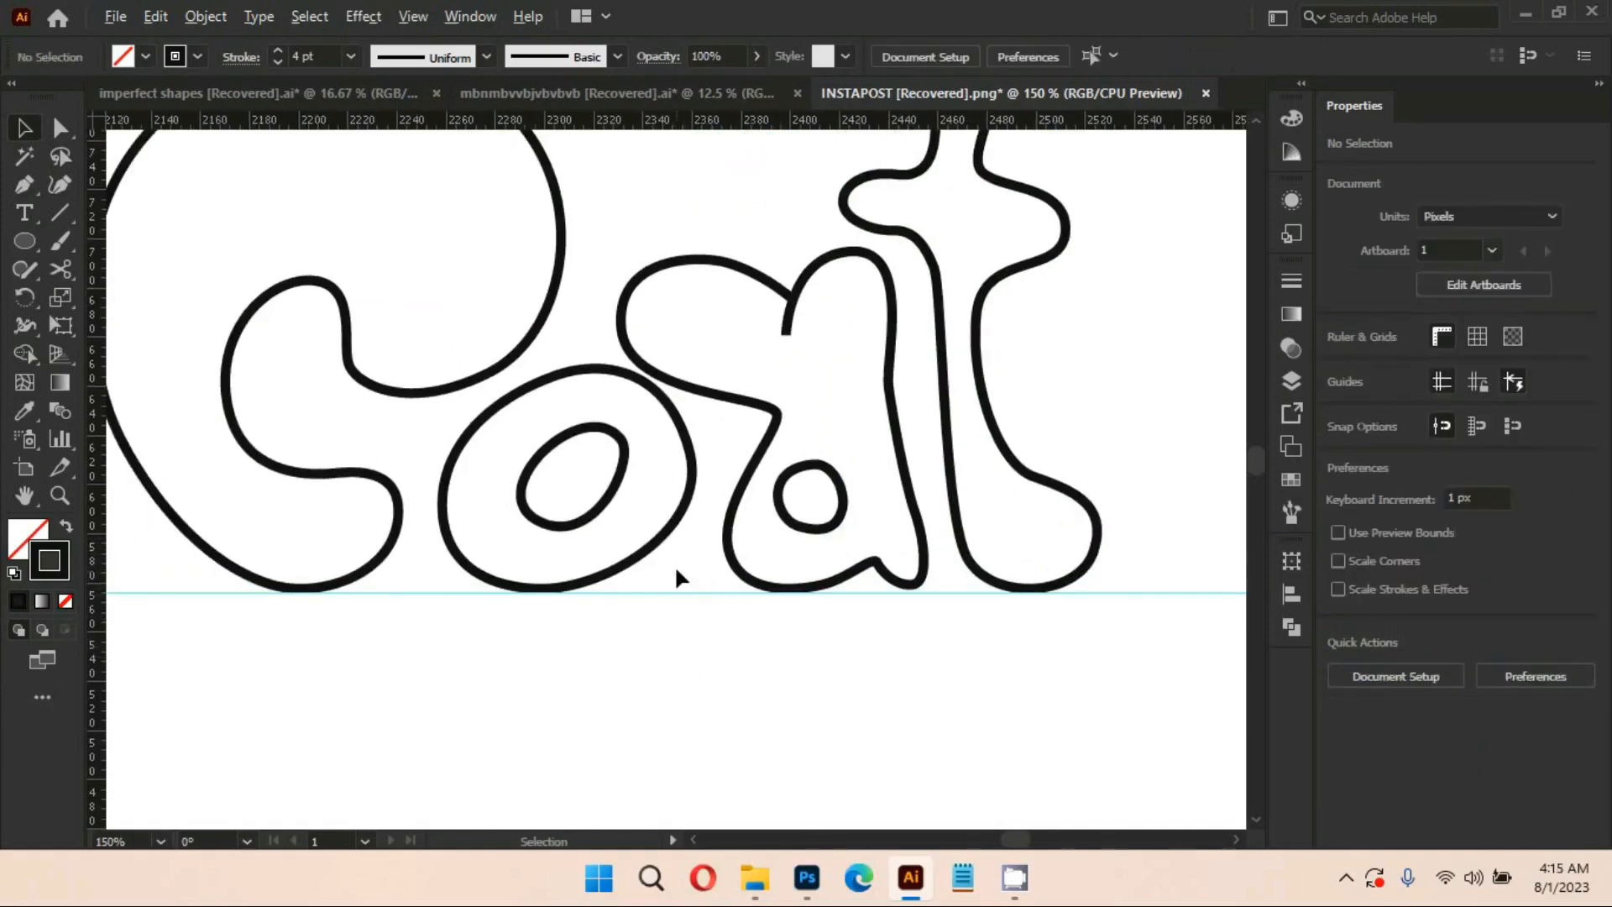
scroll(673, 564, down, 1)
drag(602, 464, 589, 493)
click(576, 648)
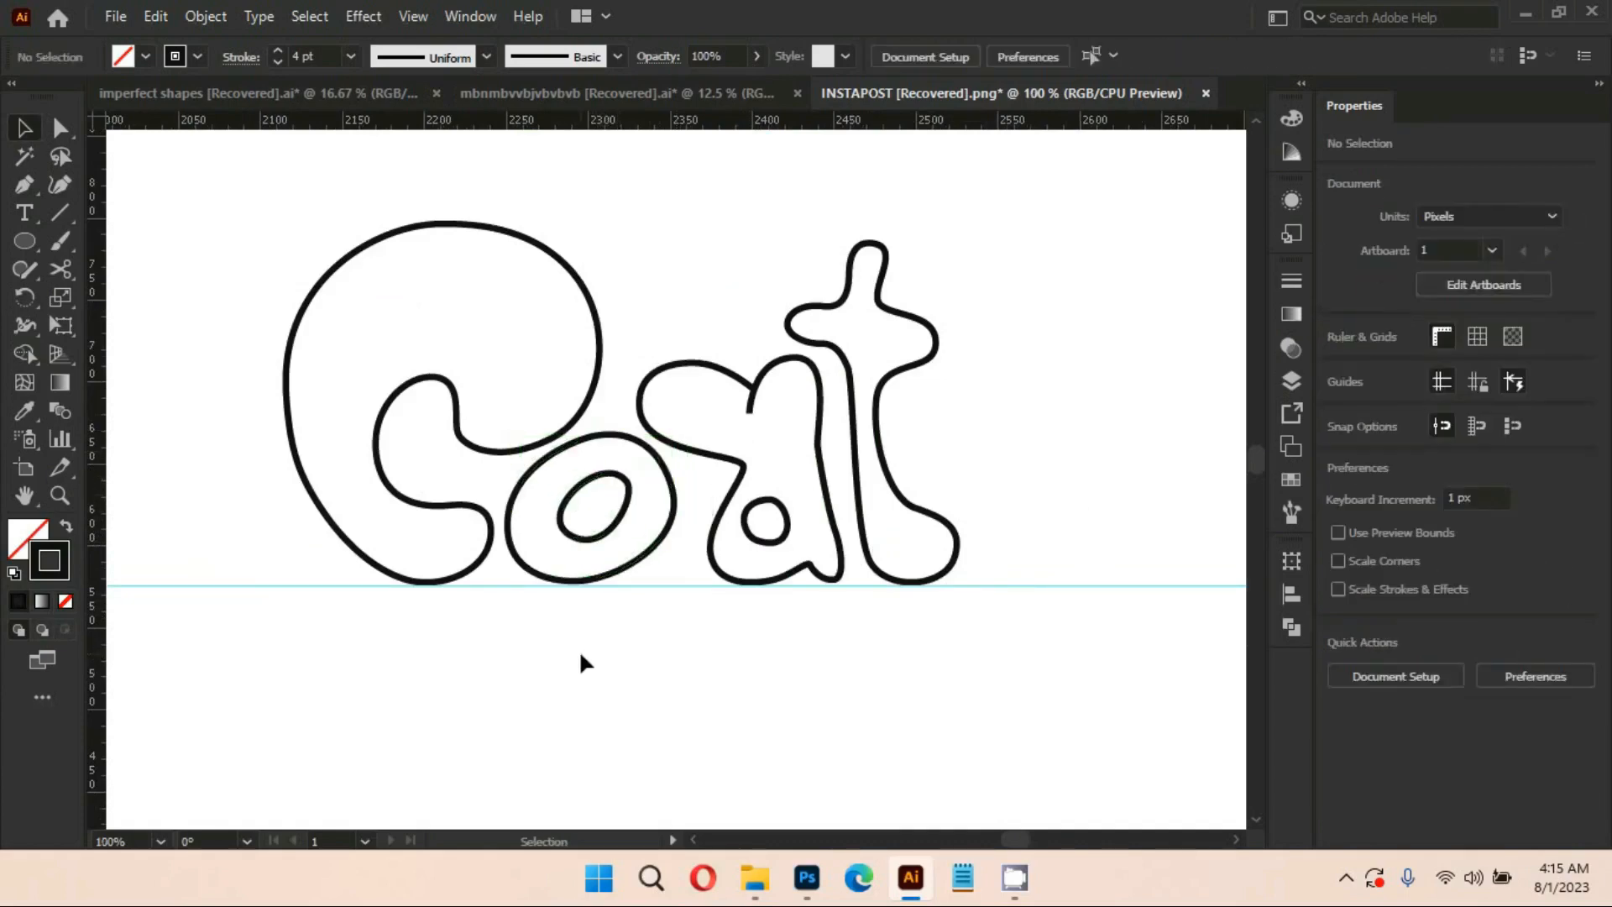
Delete the baseline guide and hide the rulers
click(678, 586)
key(Delete)
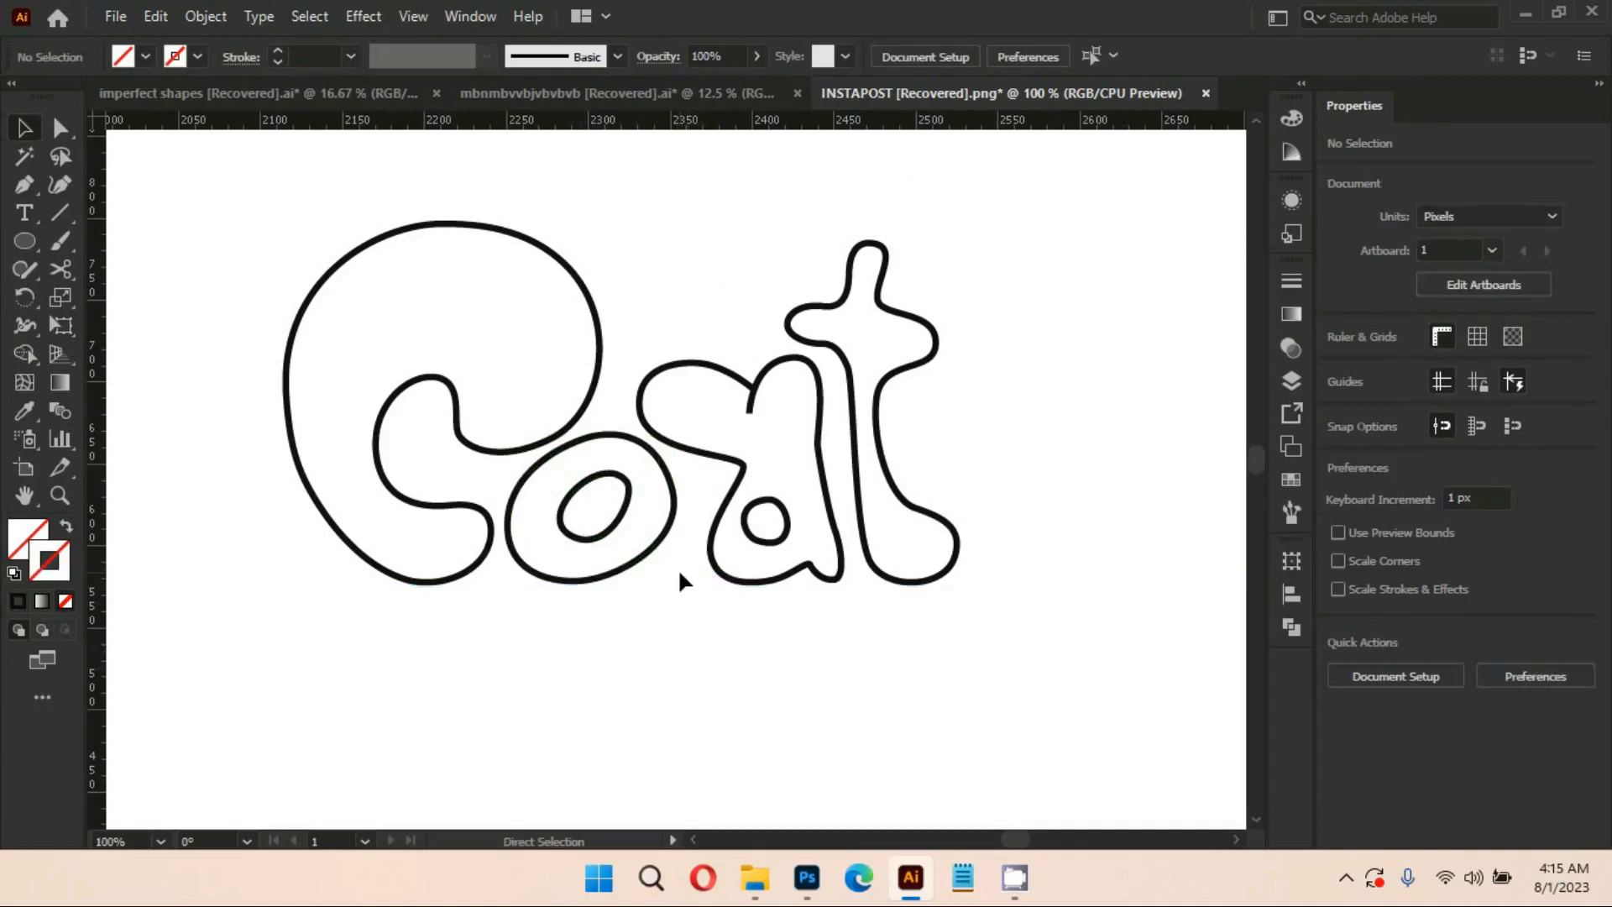
key(ctrl+r)
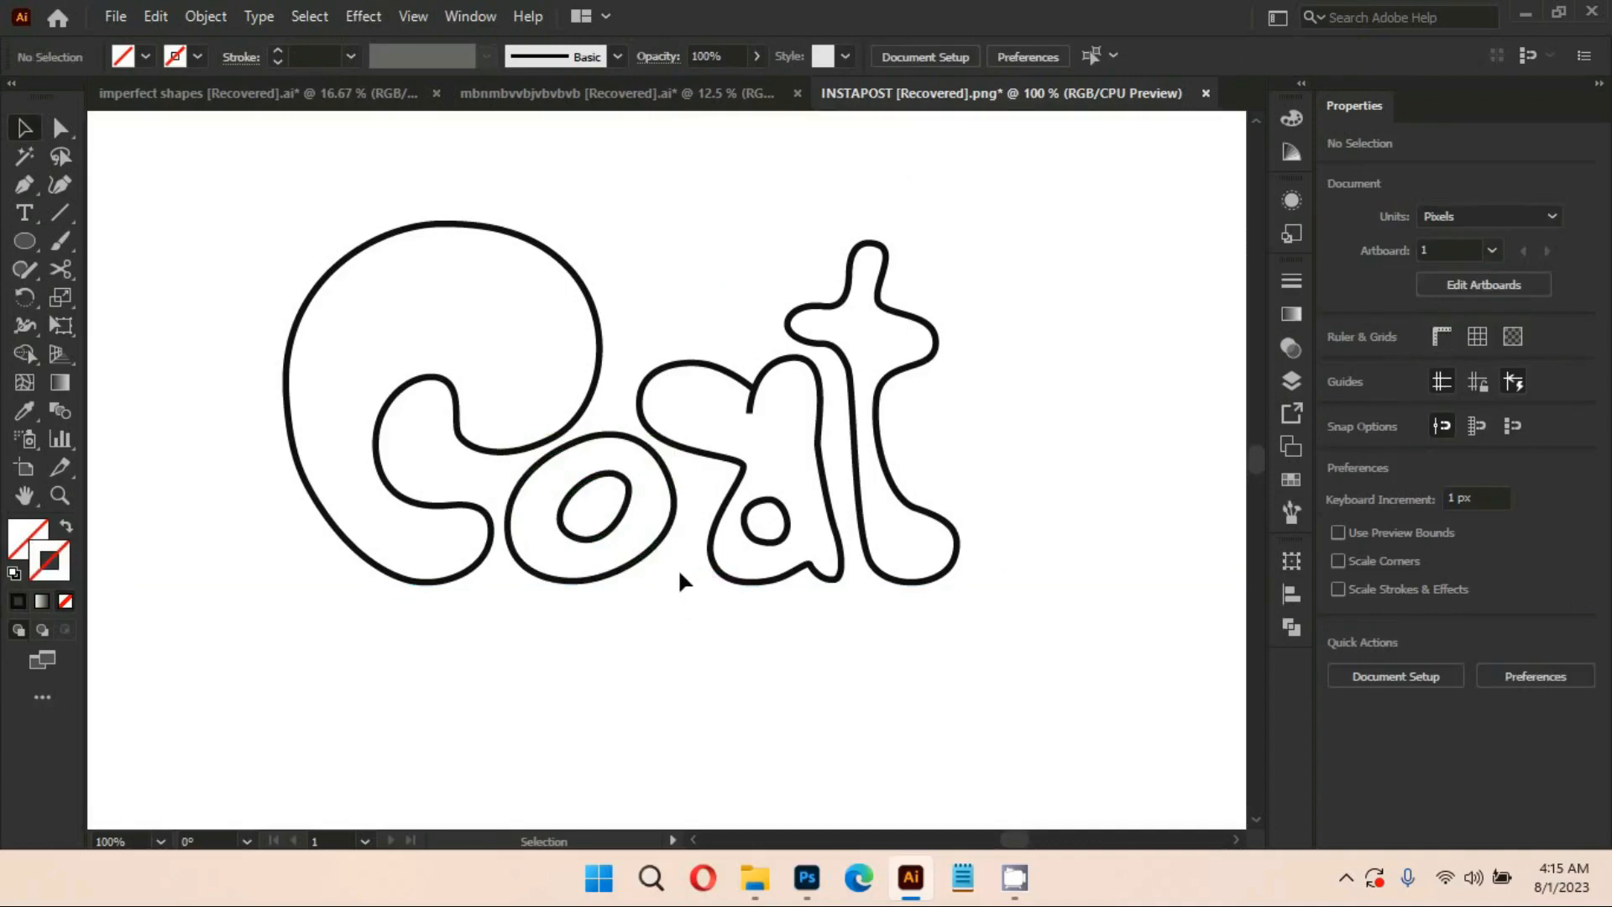
Select all the letter paths and swap their fill and stroke so they are filled black without a stroke
scroll(712, 511, down, 1)
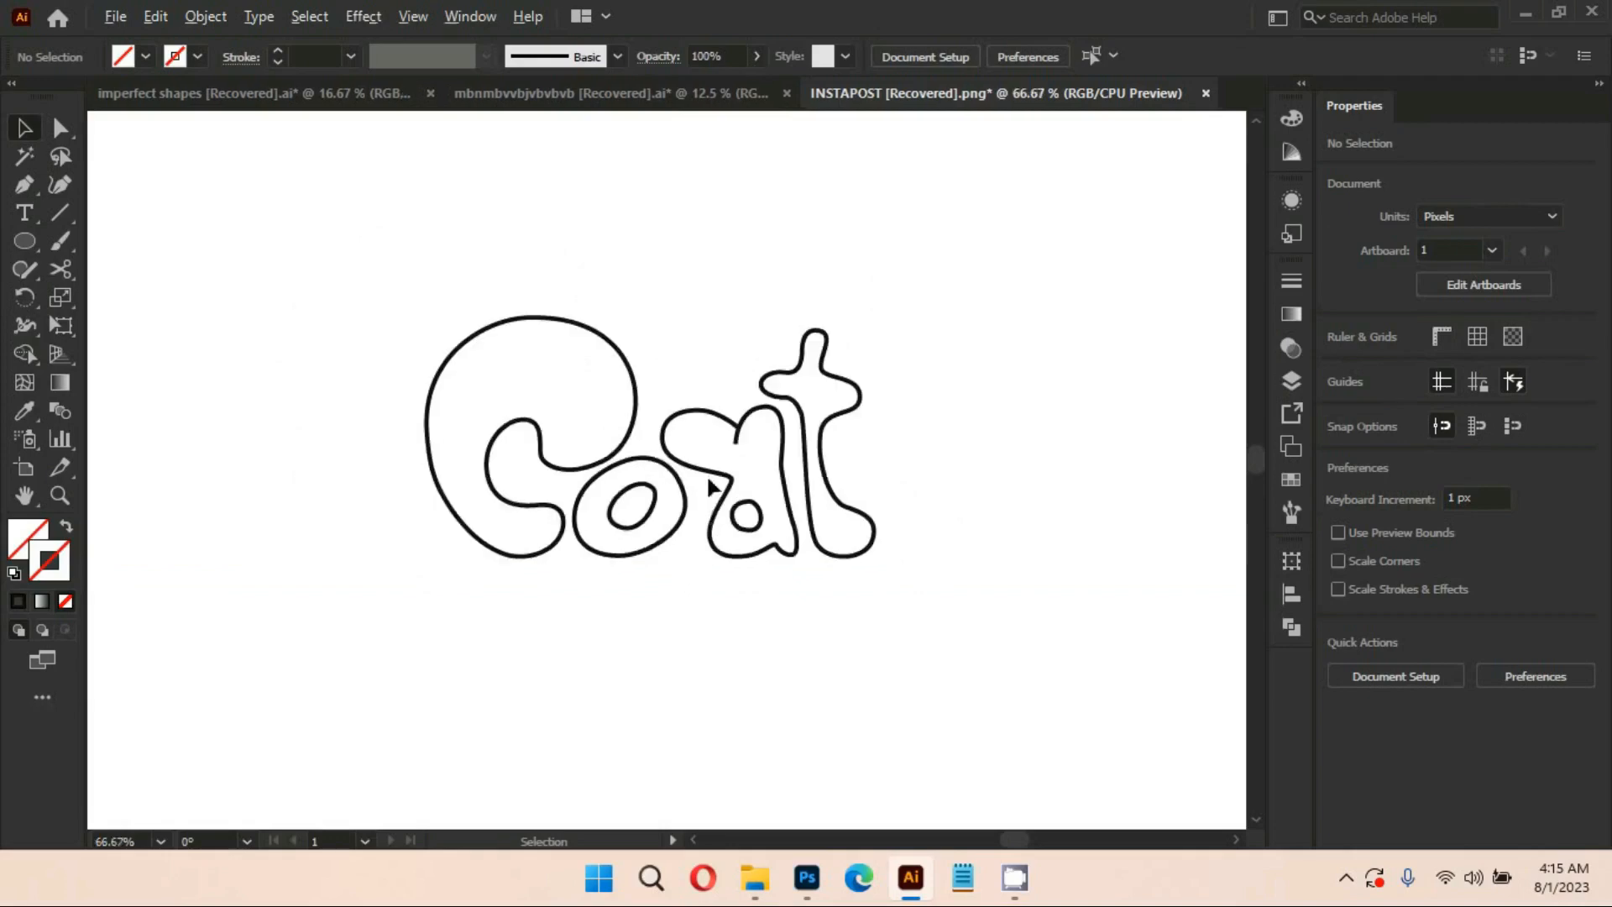
mouse_move(371, 315)
mouse_down()
mouse_move(465, 462)
mouse_move(964, 598)
mouse_up()
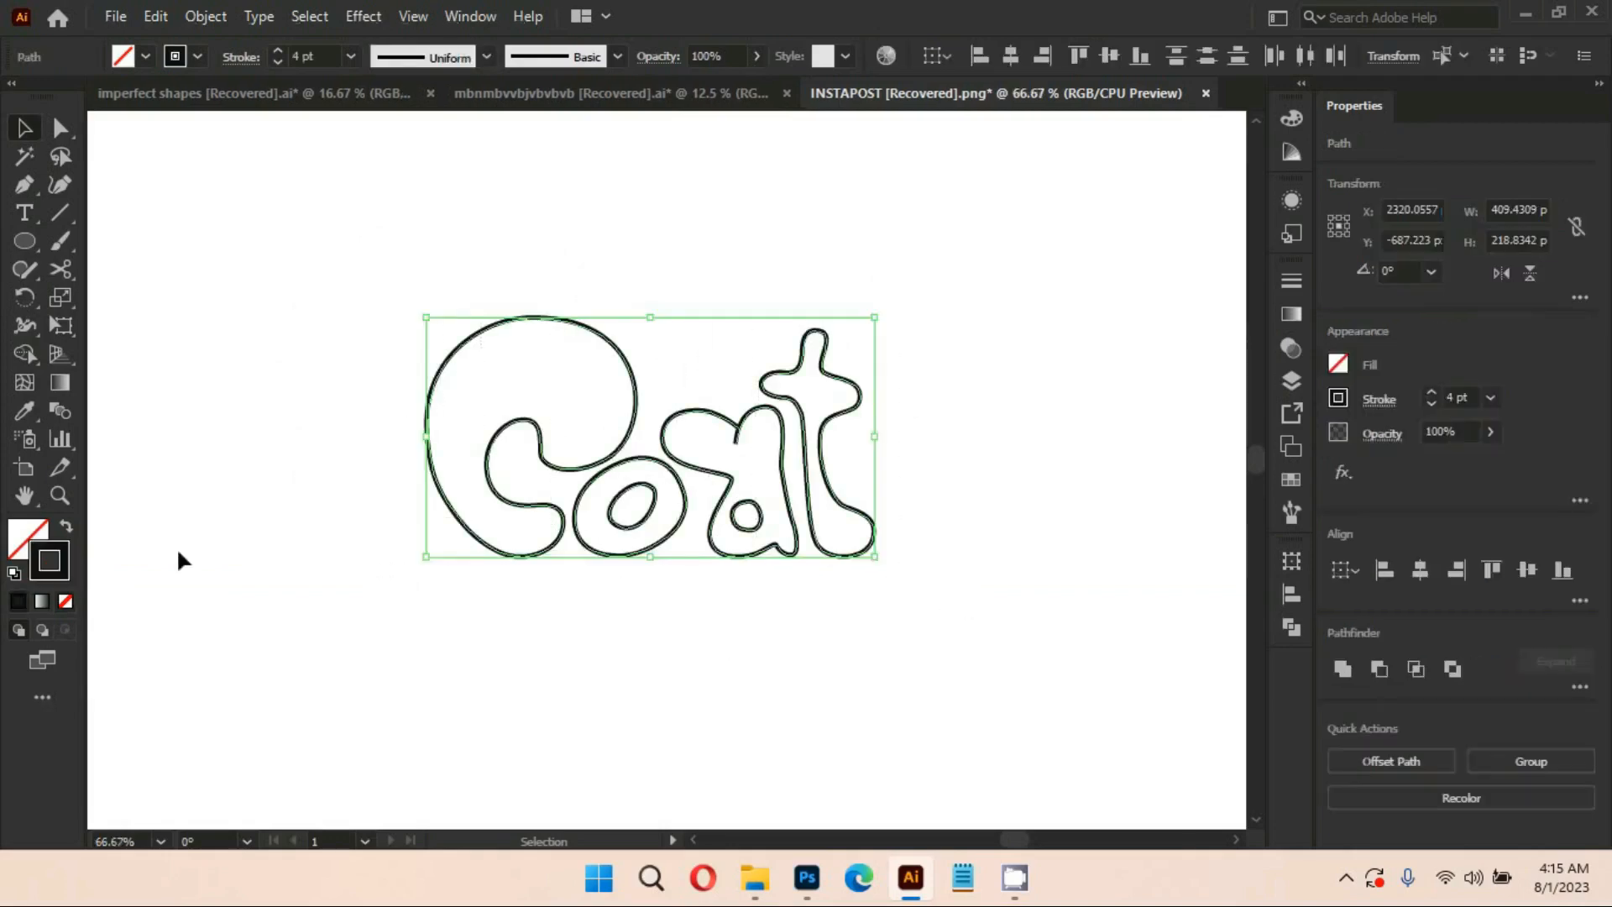
click(66, 531)
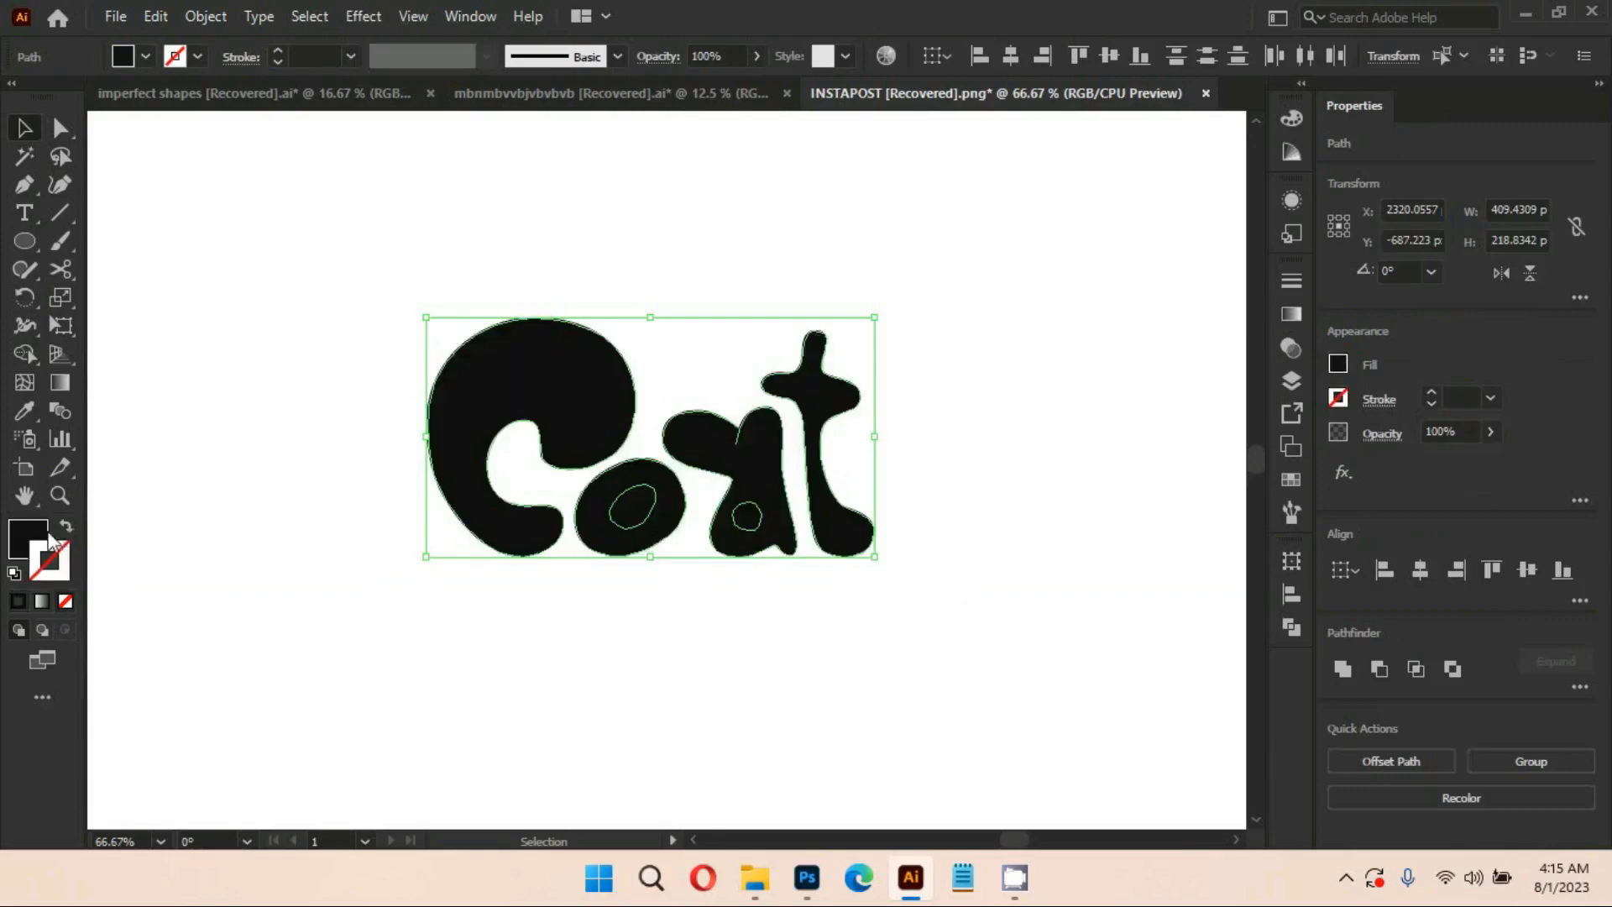
Sample the pinkish-red swatch beside the artboard with the Eyedropper to fill the lettering, and deselect it
click(24, 410)
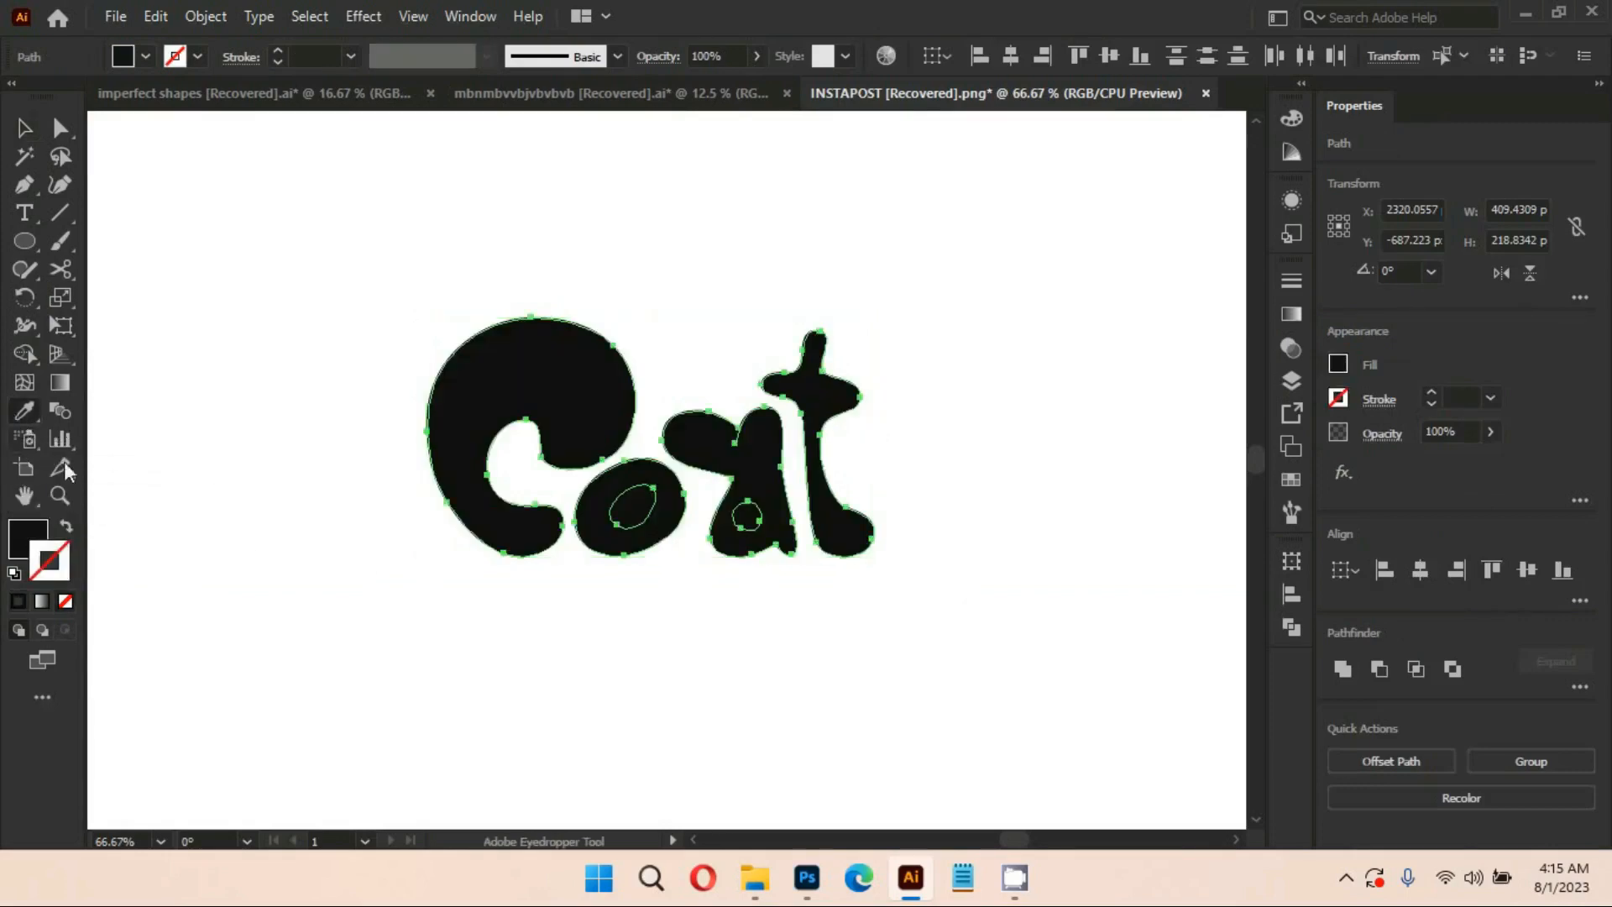
scroll(215, 558, down, 3)
drag(291, 483, 545, 538)
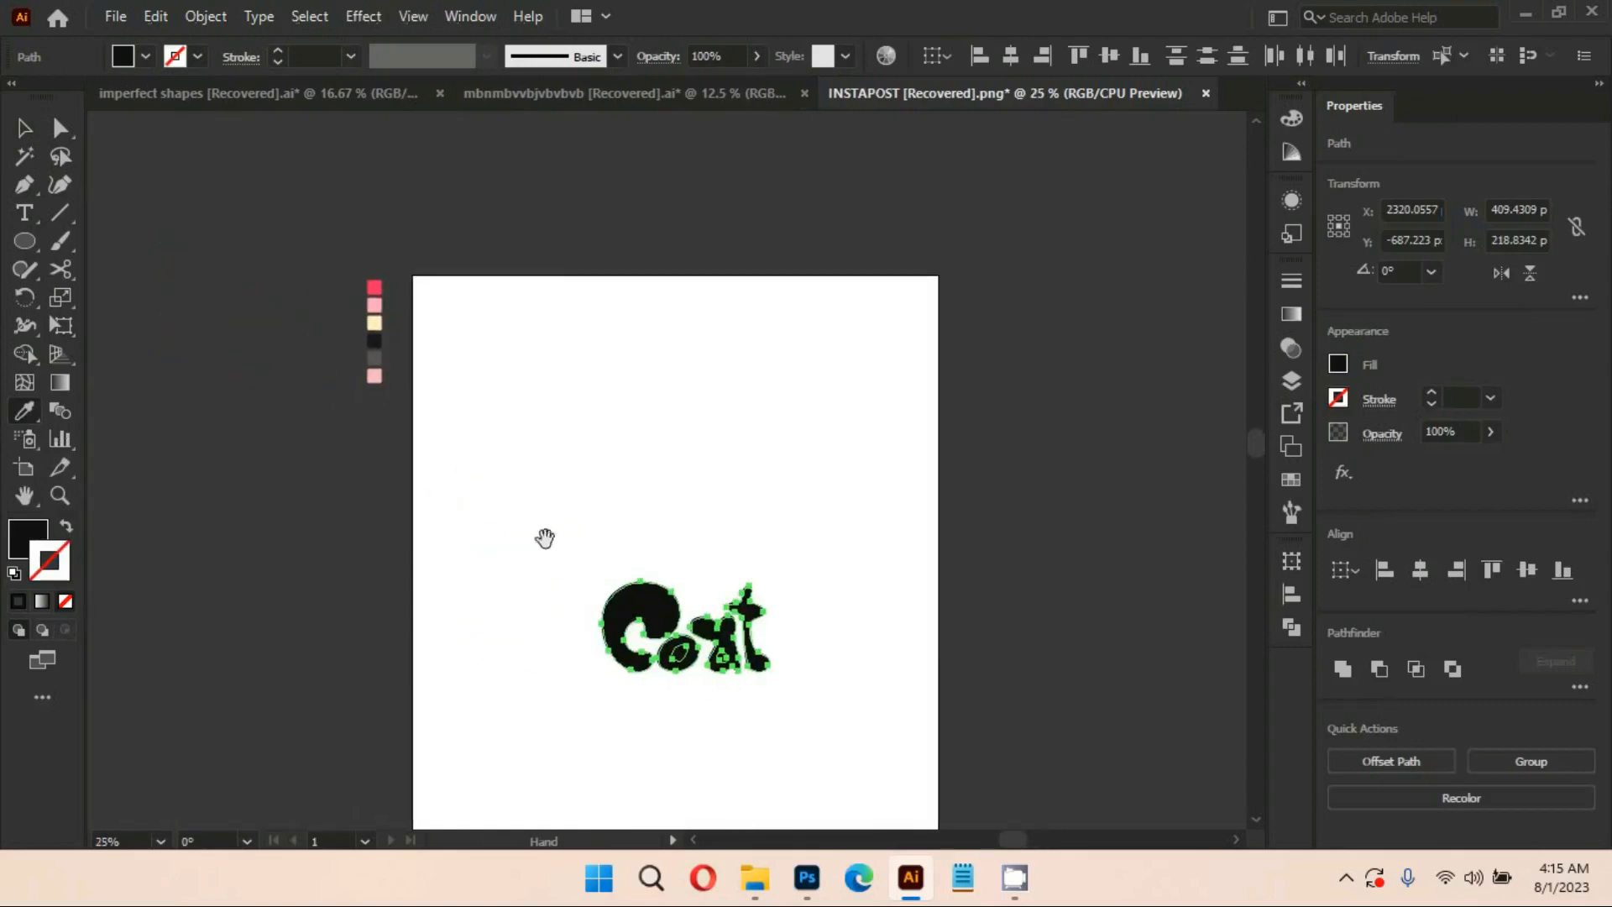
drag(608, 458, 552, 417)
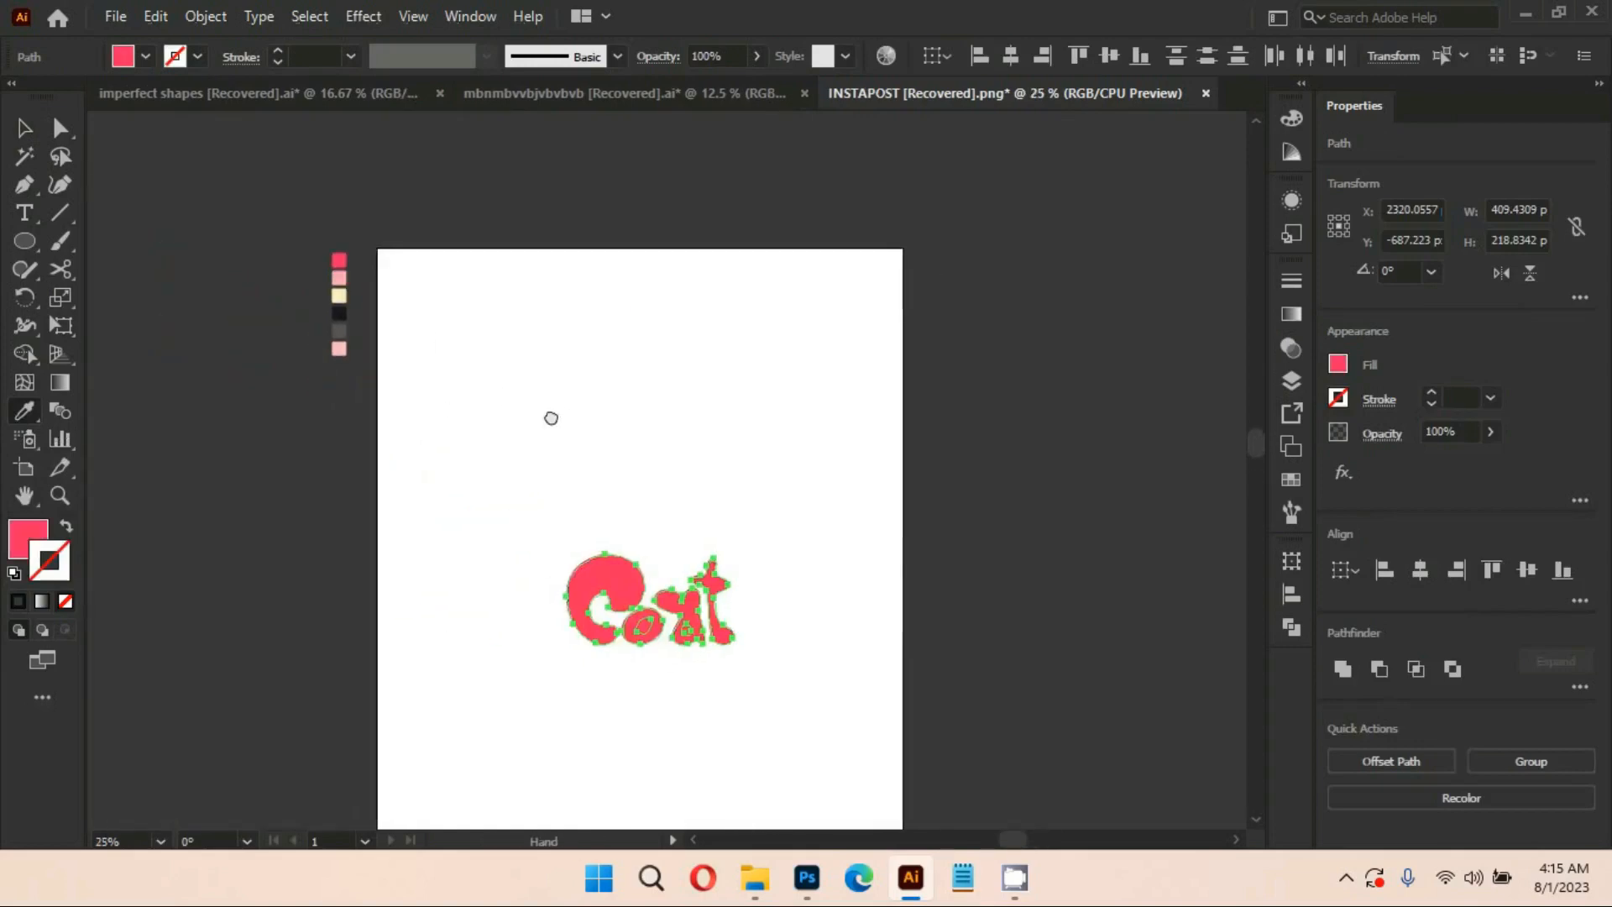
scroll(684, 658, up, 2)
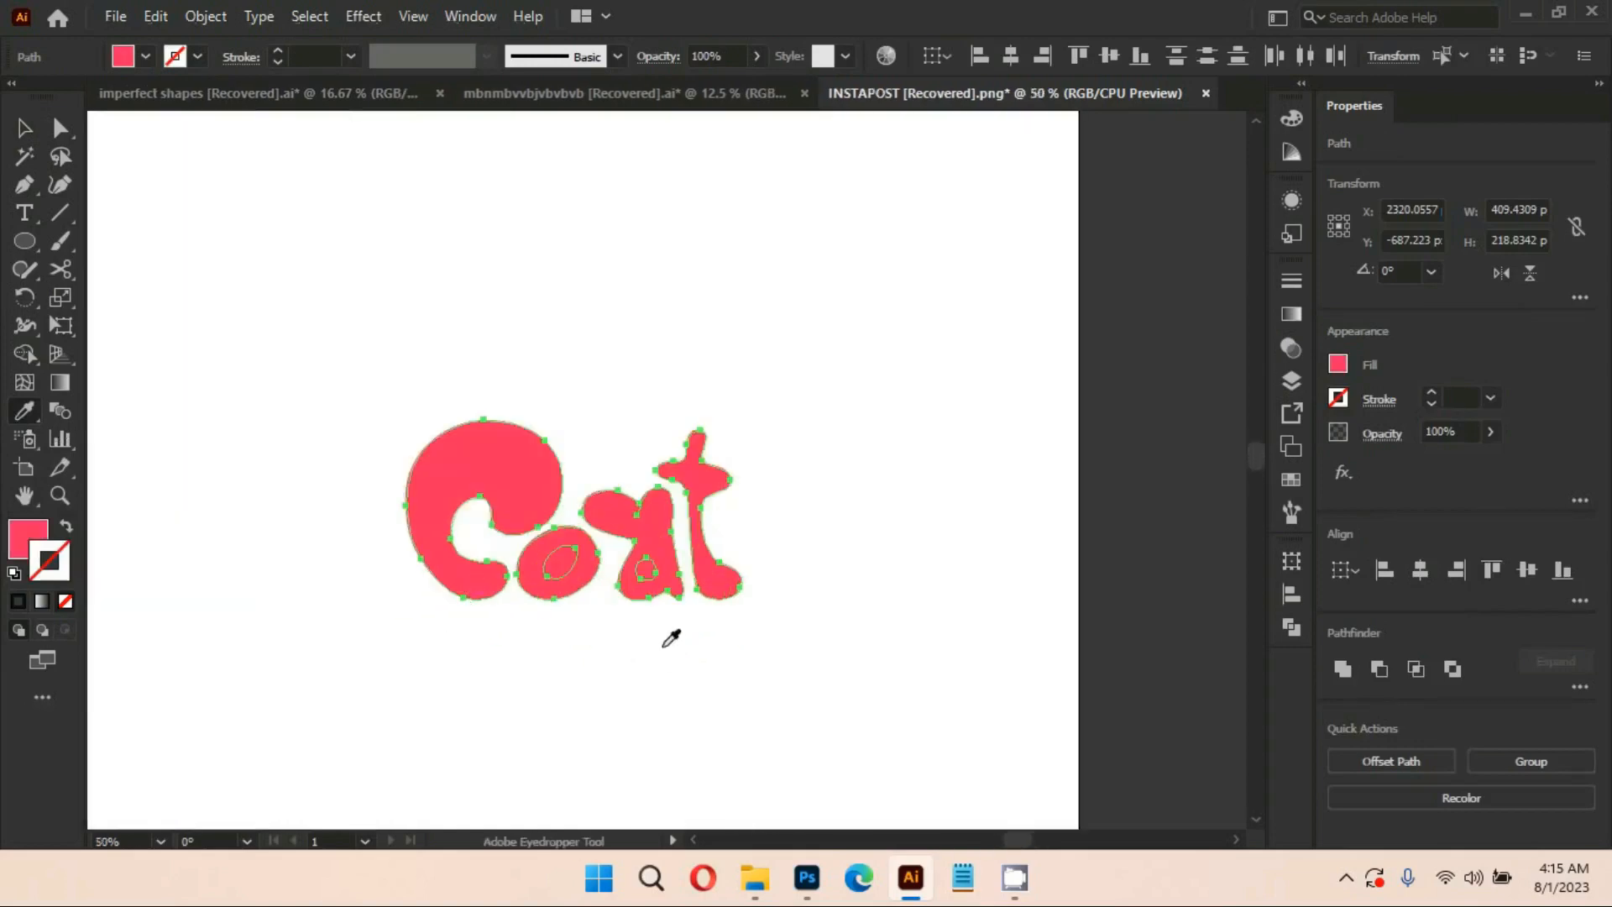
scroll(671, 643, up, 1)
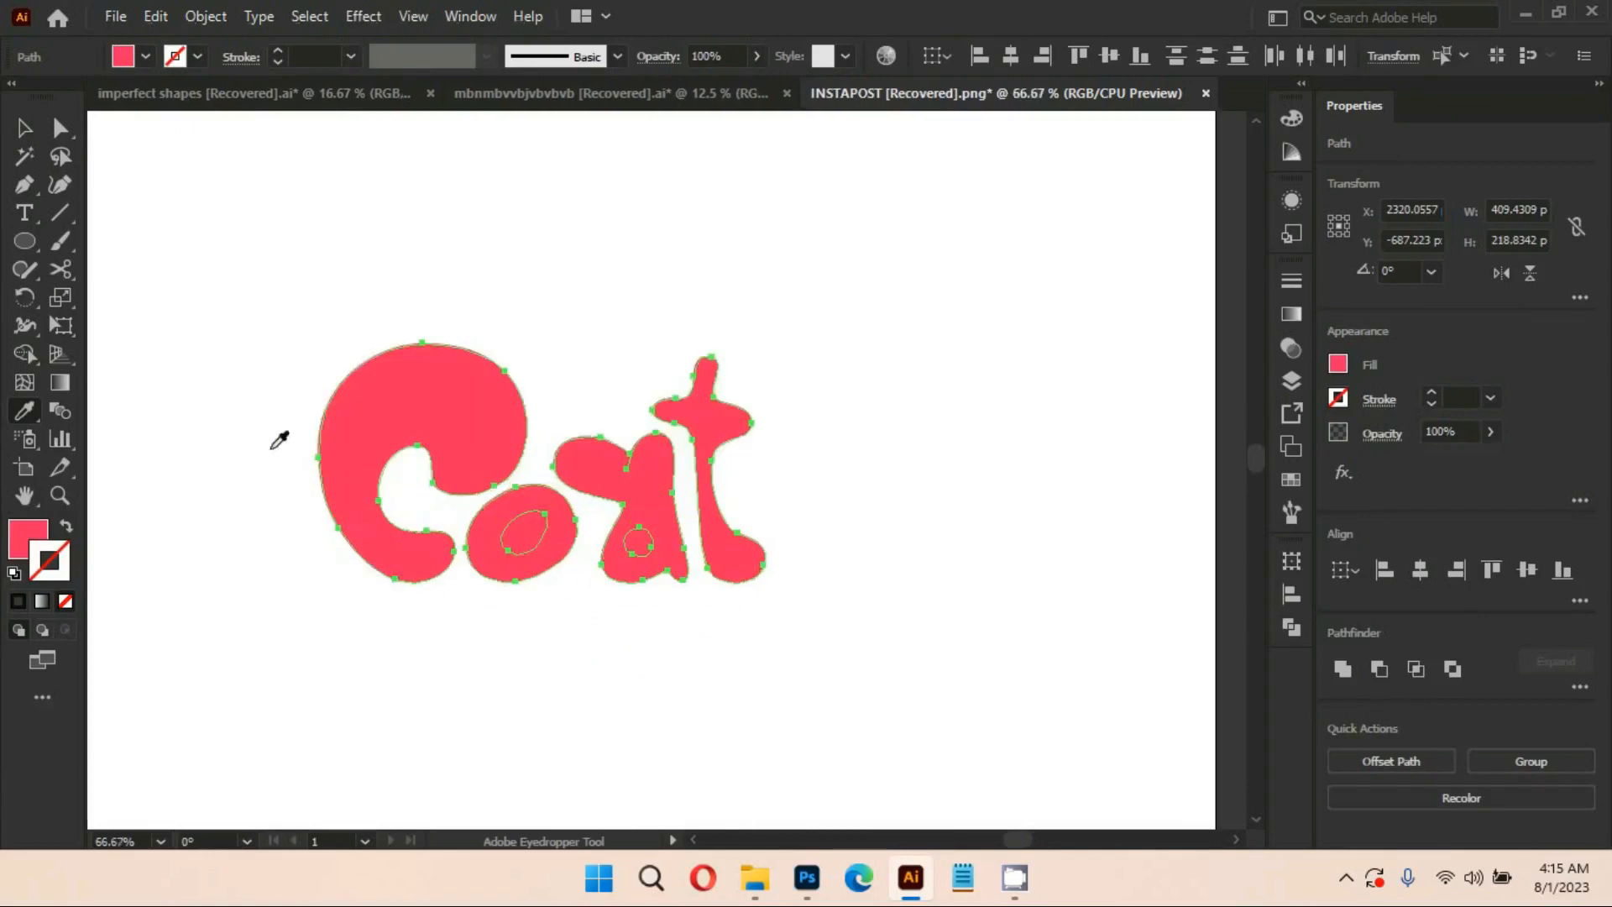
key(v)
click(417, 652)
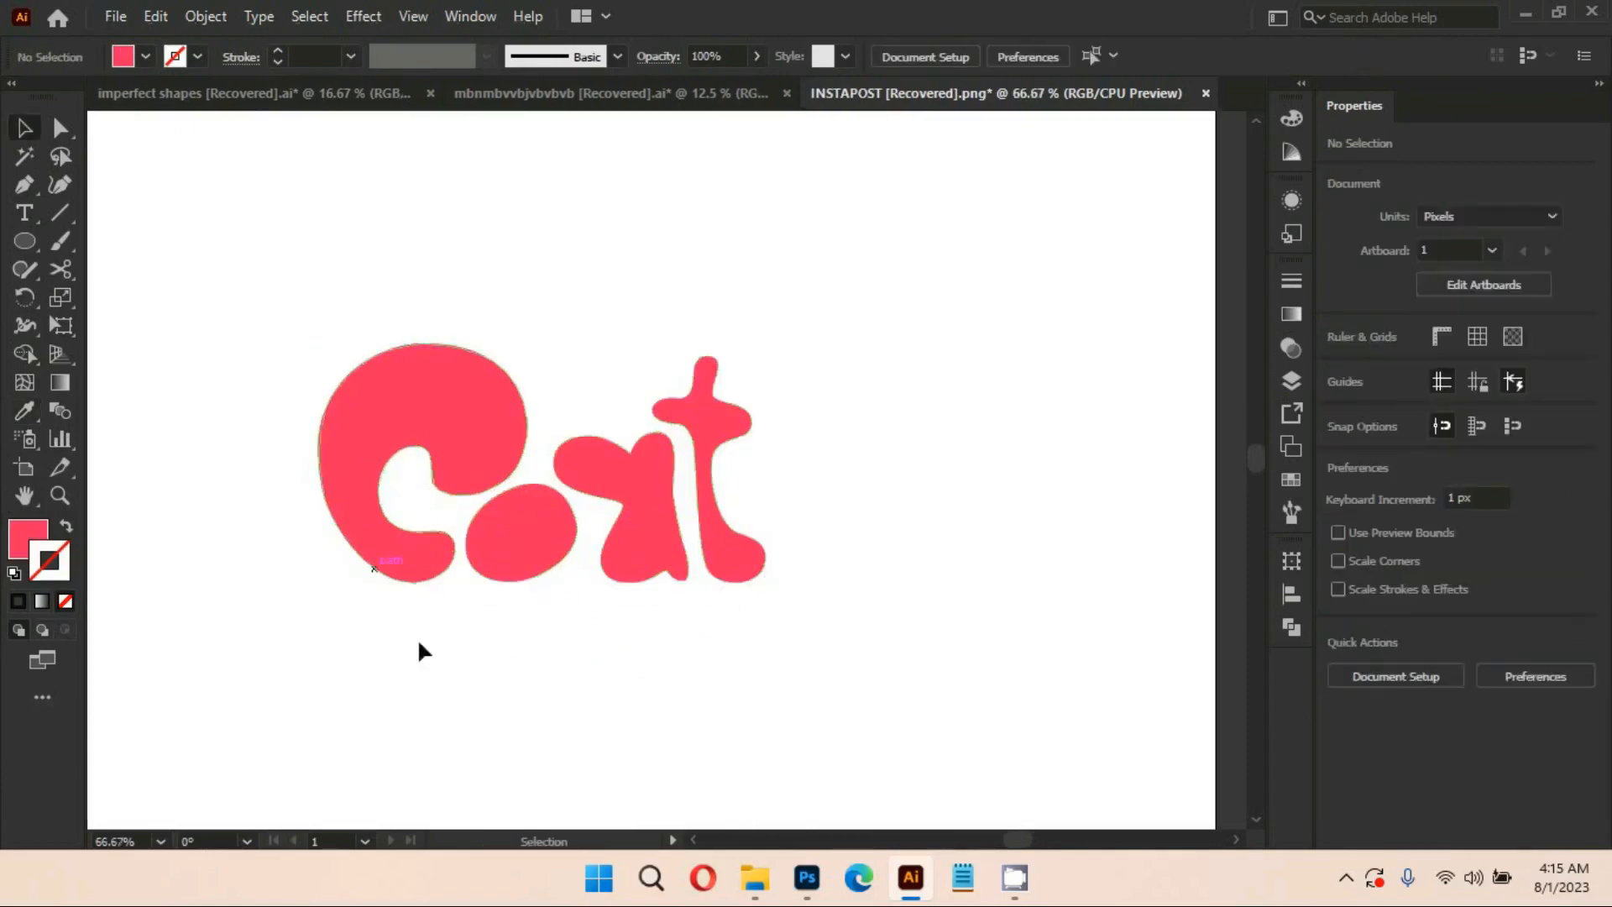
Cut the inner counters out of the o and the a with Minus Front, and deselect the letters
click(515, 547)
drag(512, 624, 538, 515)
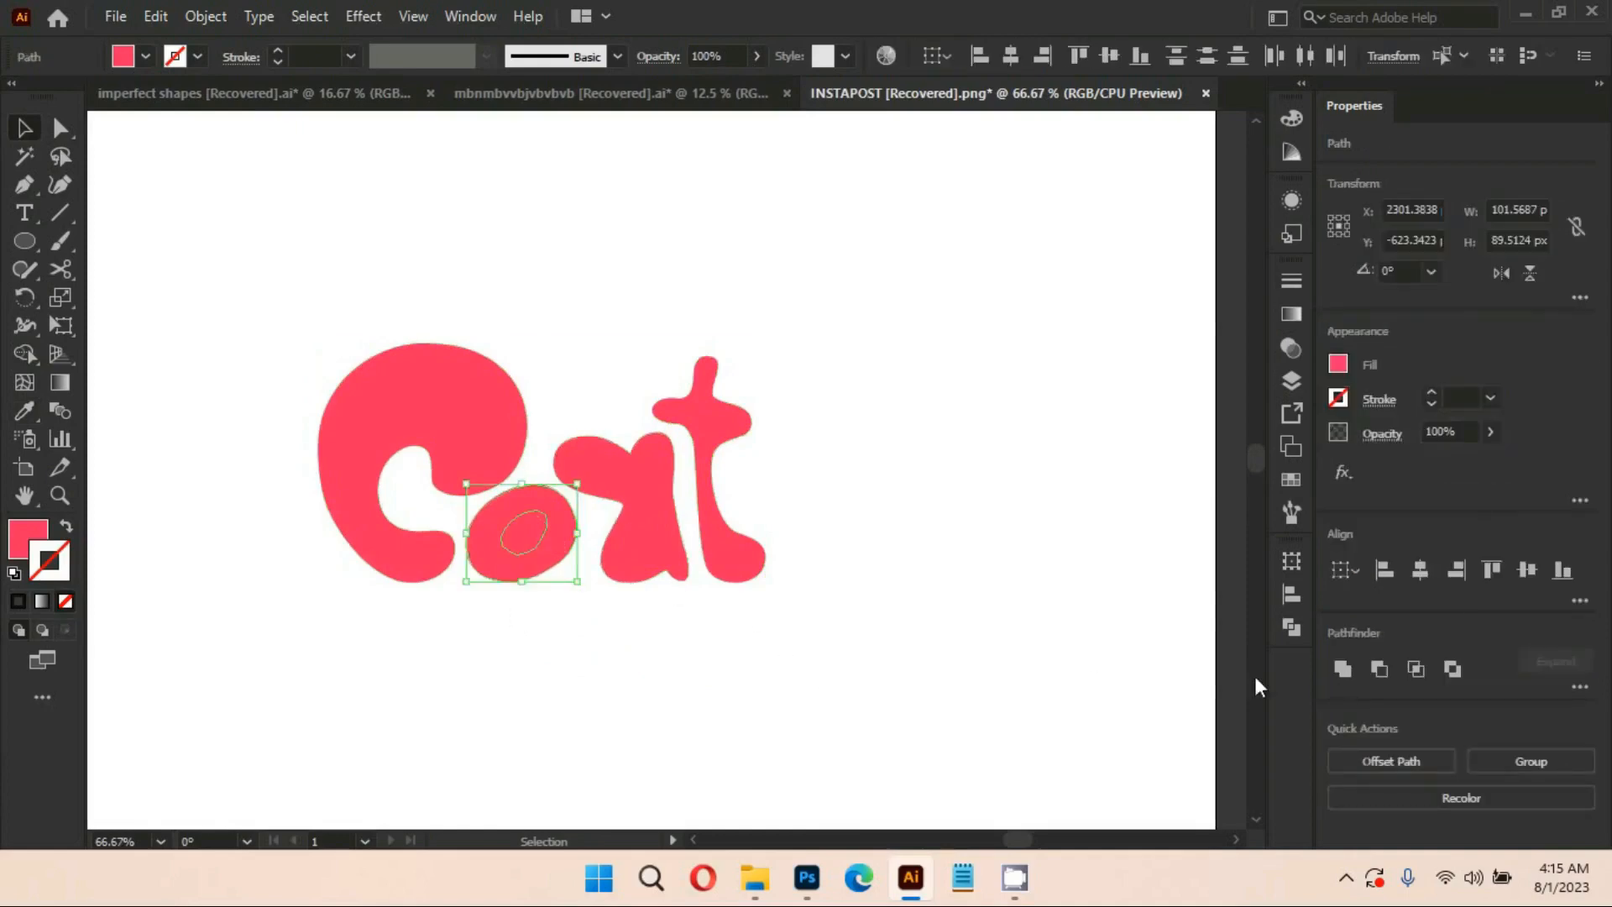
click(1373, 669)
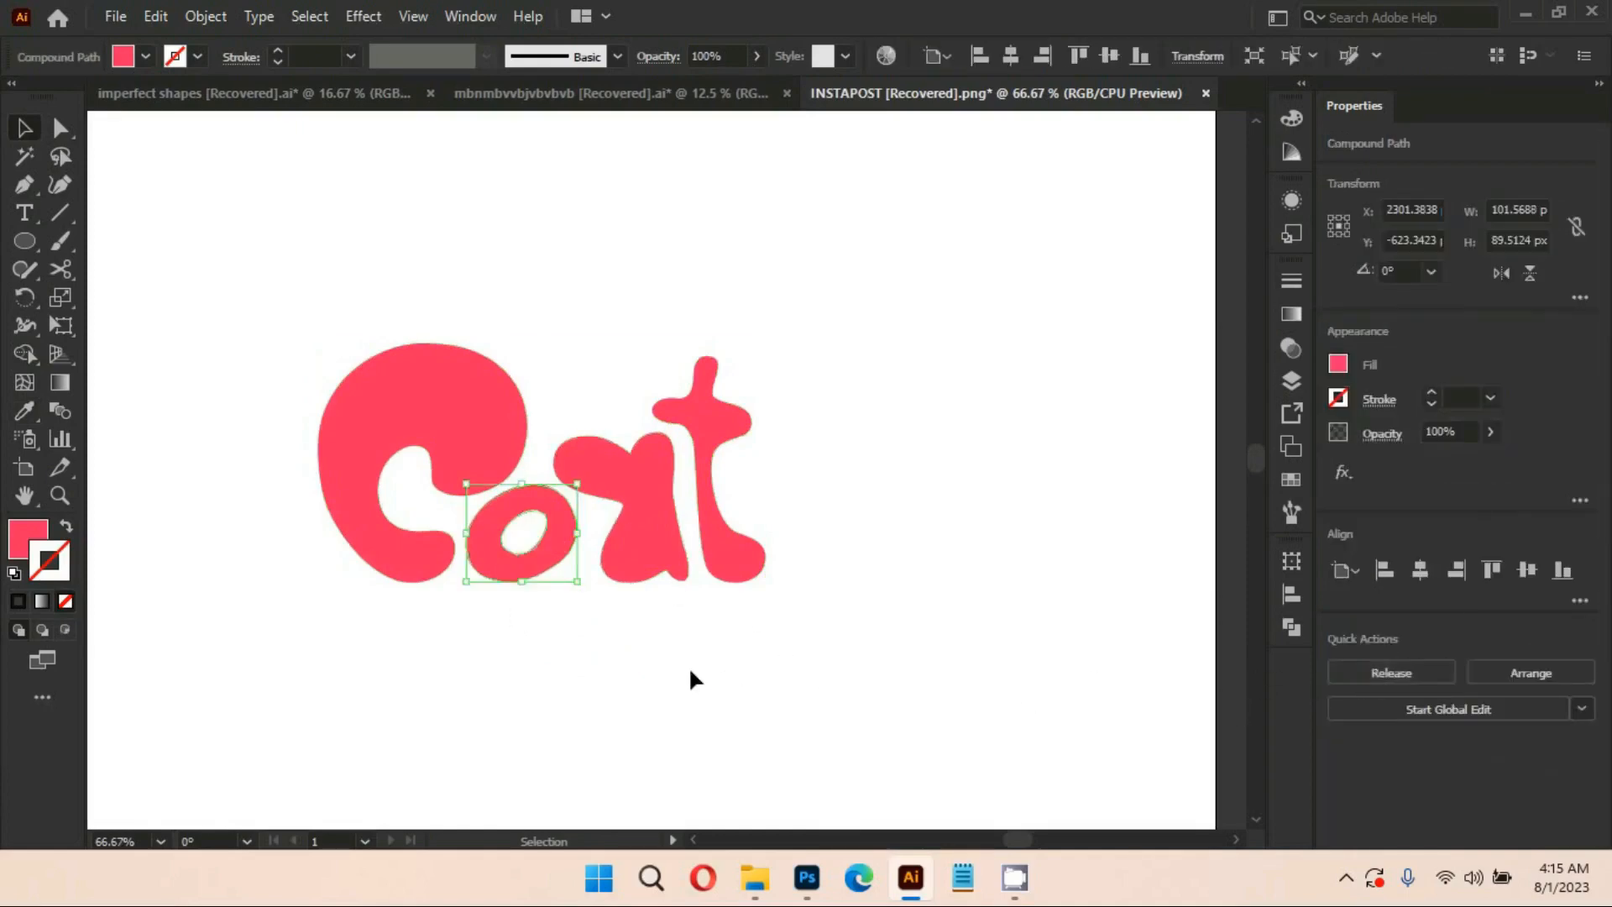
click(631, 639)
drag(645, 500, 644, 497)
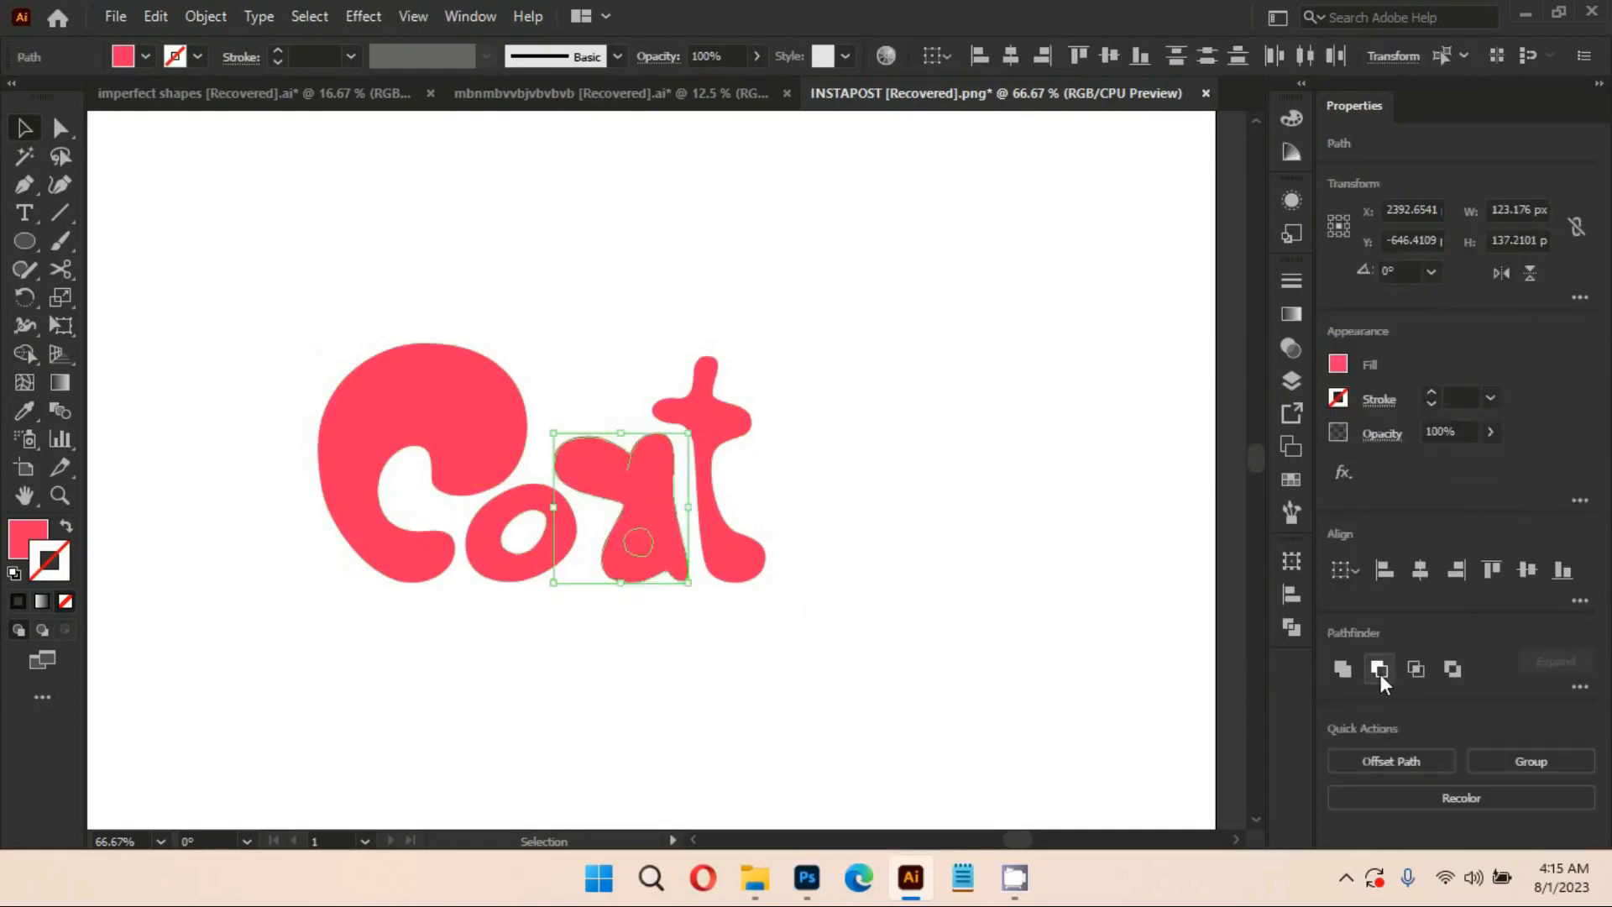
click(1381, 674)
click(804, 687)
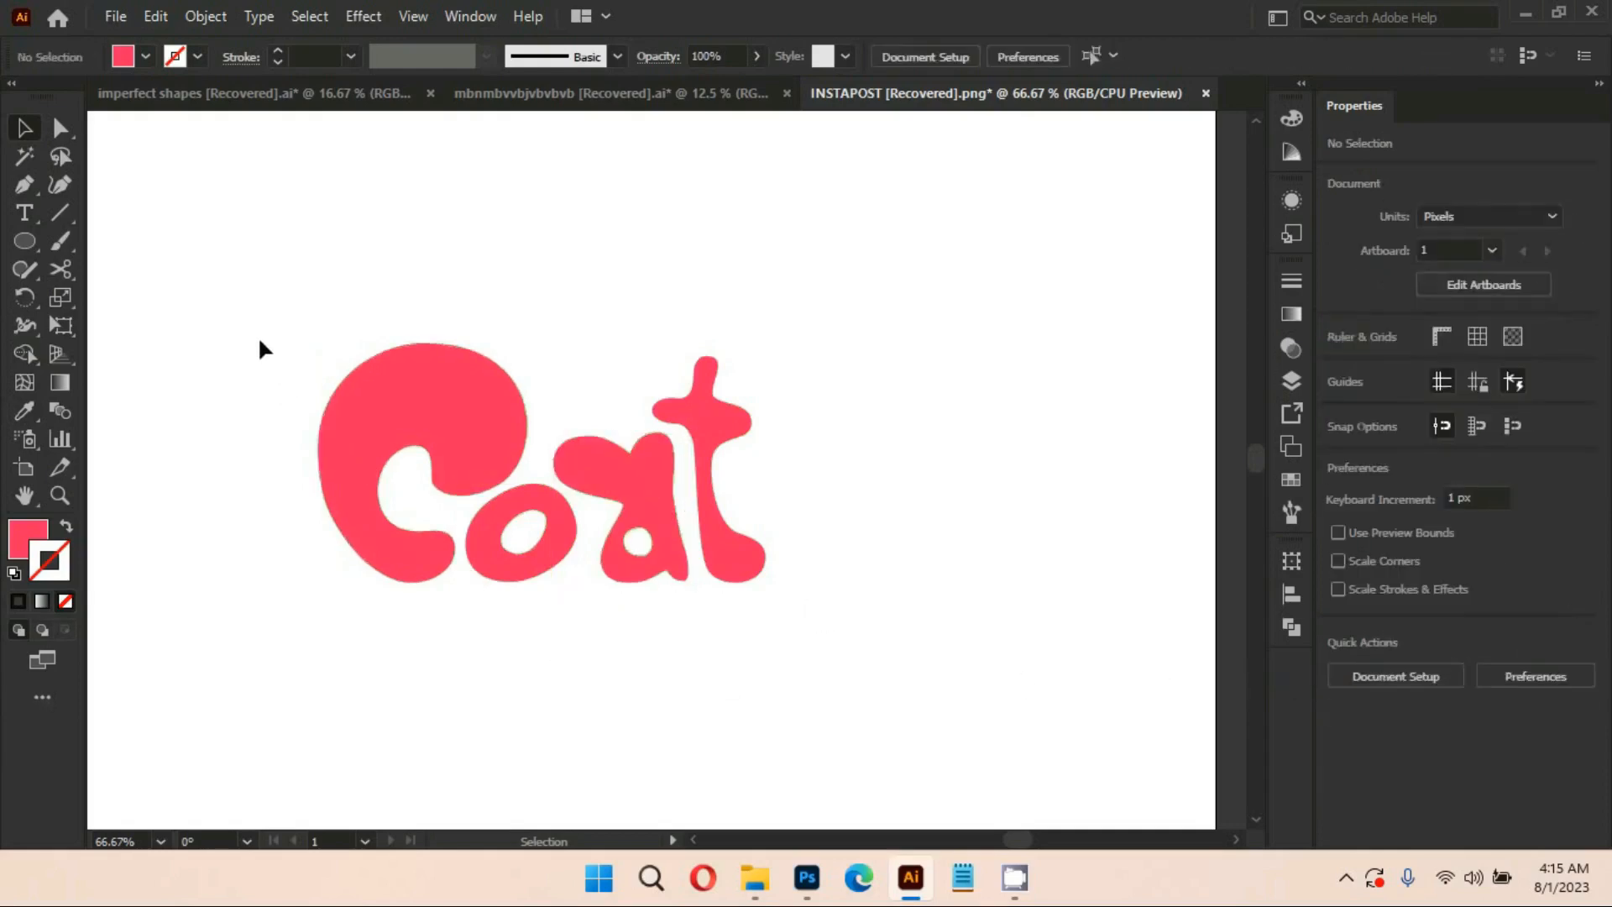
Select the whole Coat lettering, reposition it on the white artboard, and deselect it
drag(258, 339, 835, 651)
drag(596, 698, 669, 635)
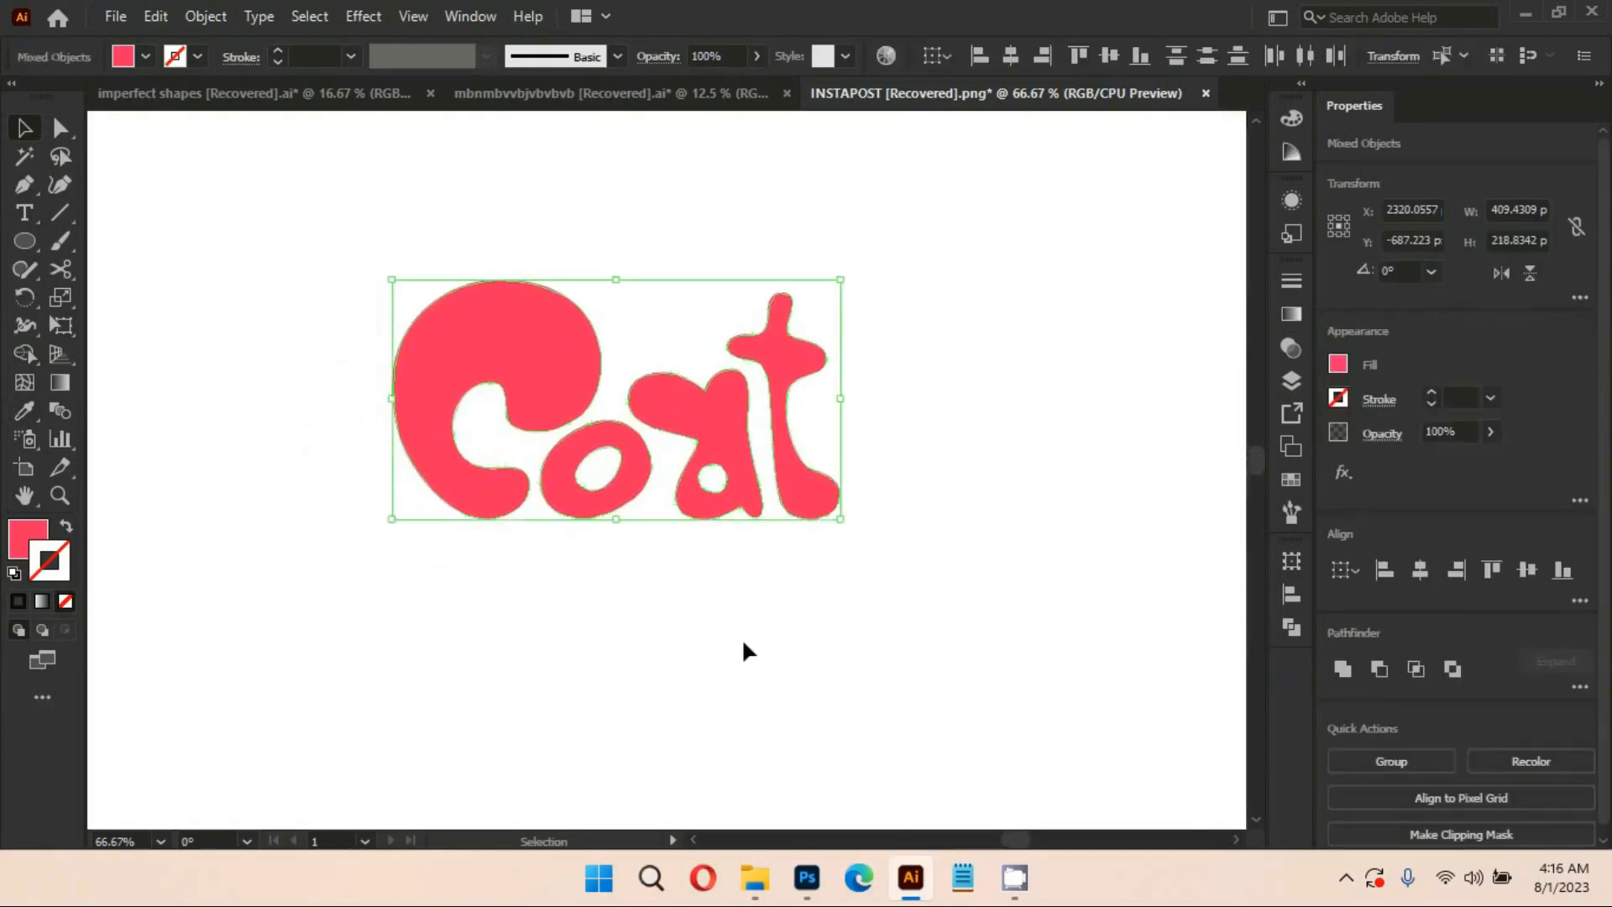
click(744, 637)
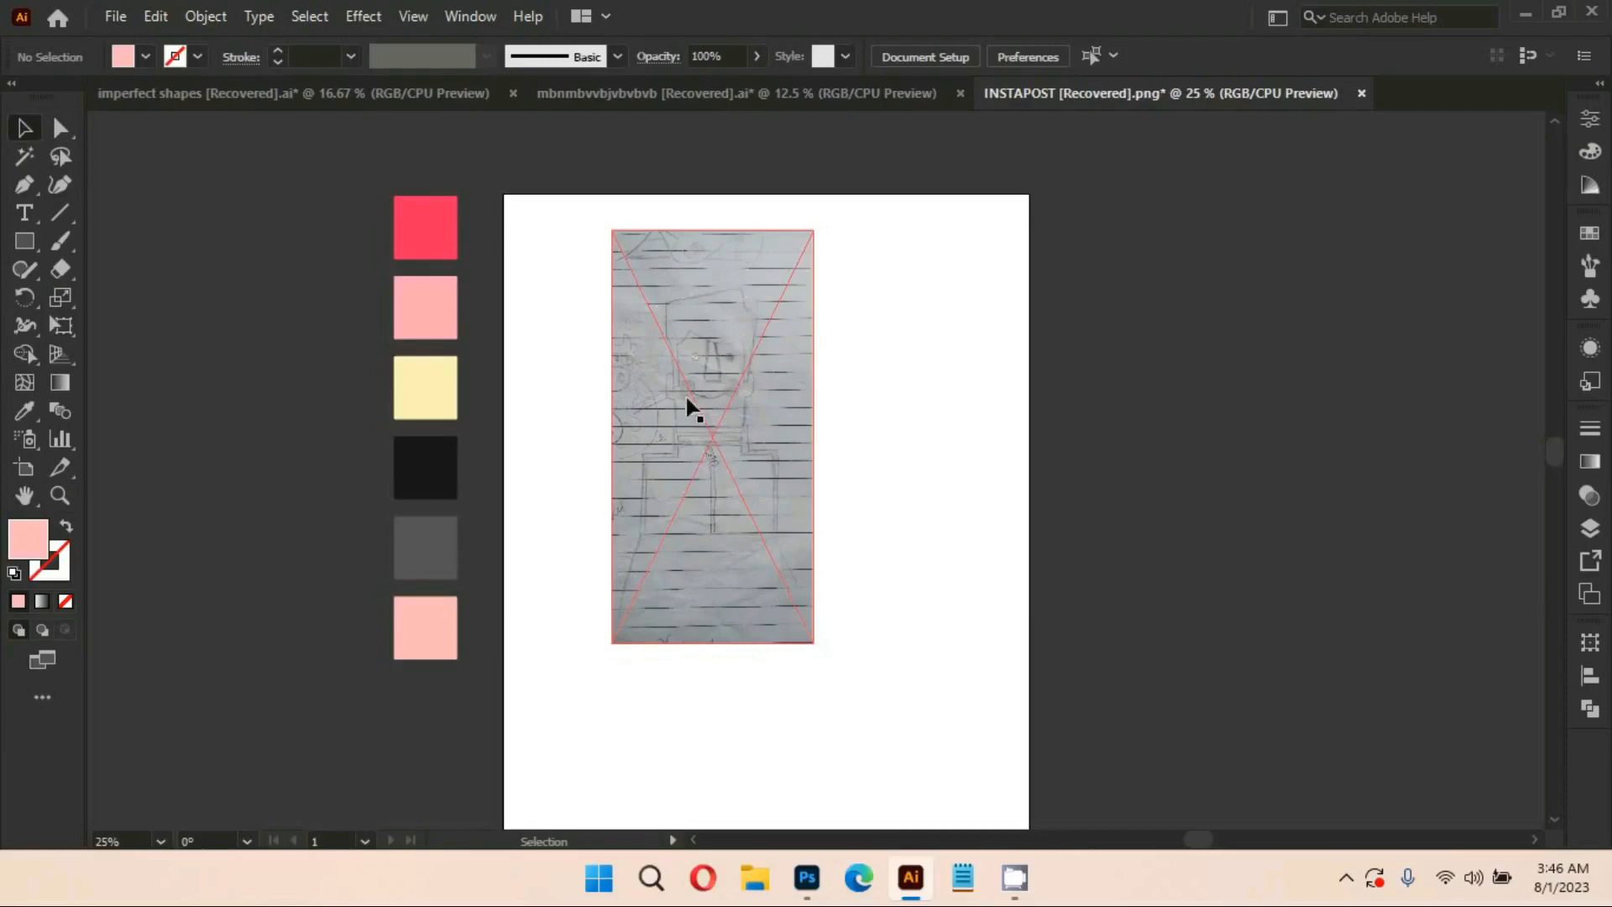
Lock Layer 2, which holds the character sketch photo, so that it cannot be selected while tracing
scroll(688, 409, up, 3)
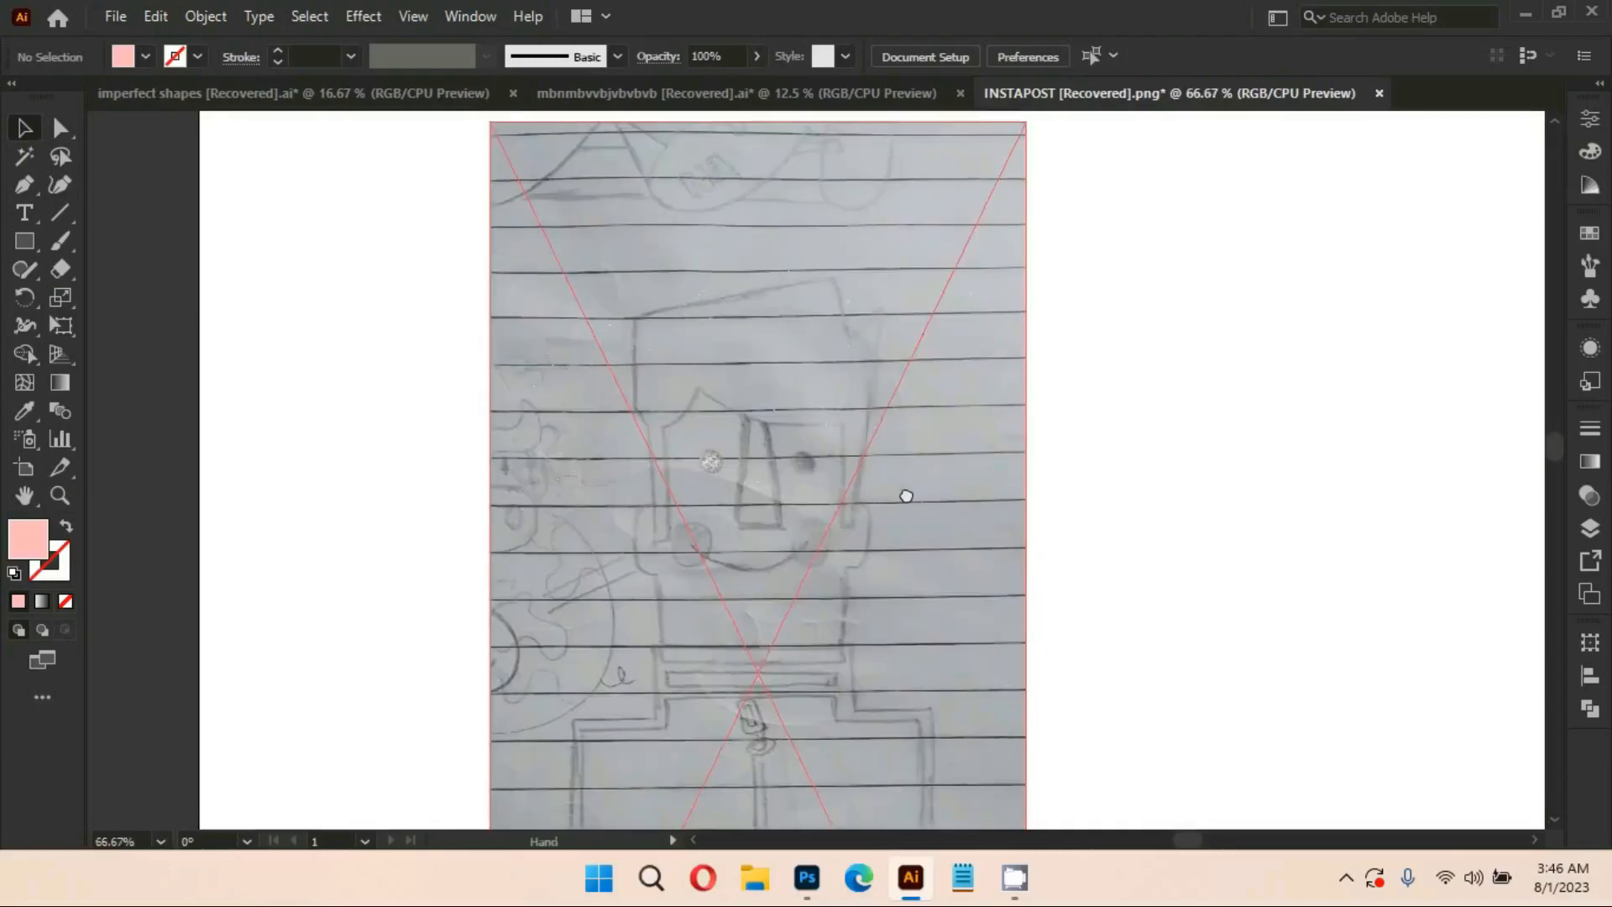
mouse_move(1005, 552)
mouse_down()
mouse_move(1004, 454)
mouse_move(975, 557)
mouse_up()
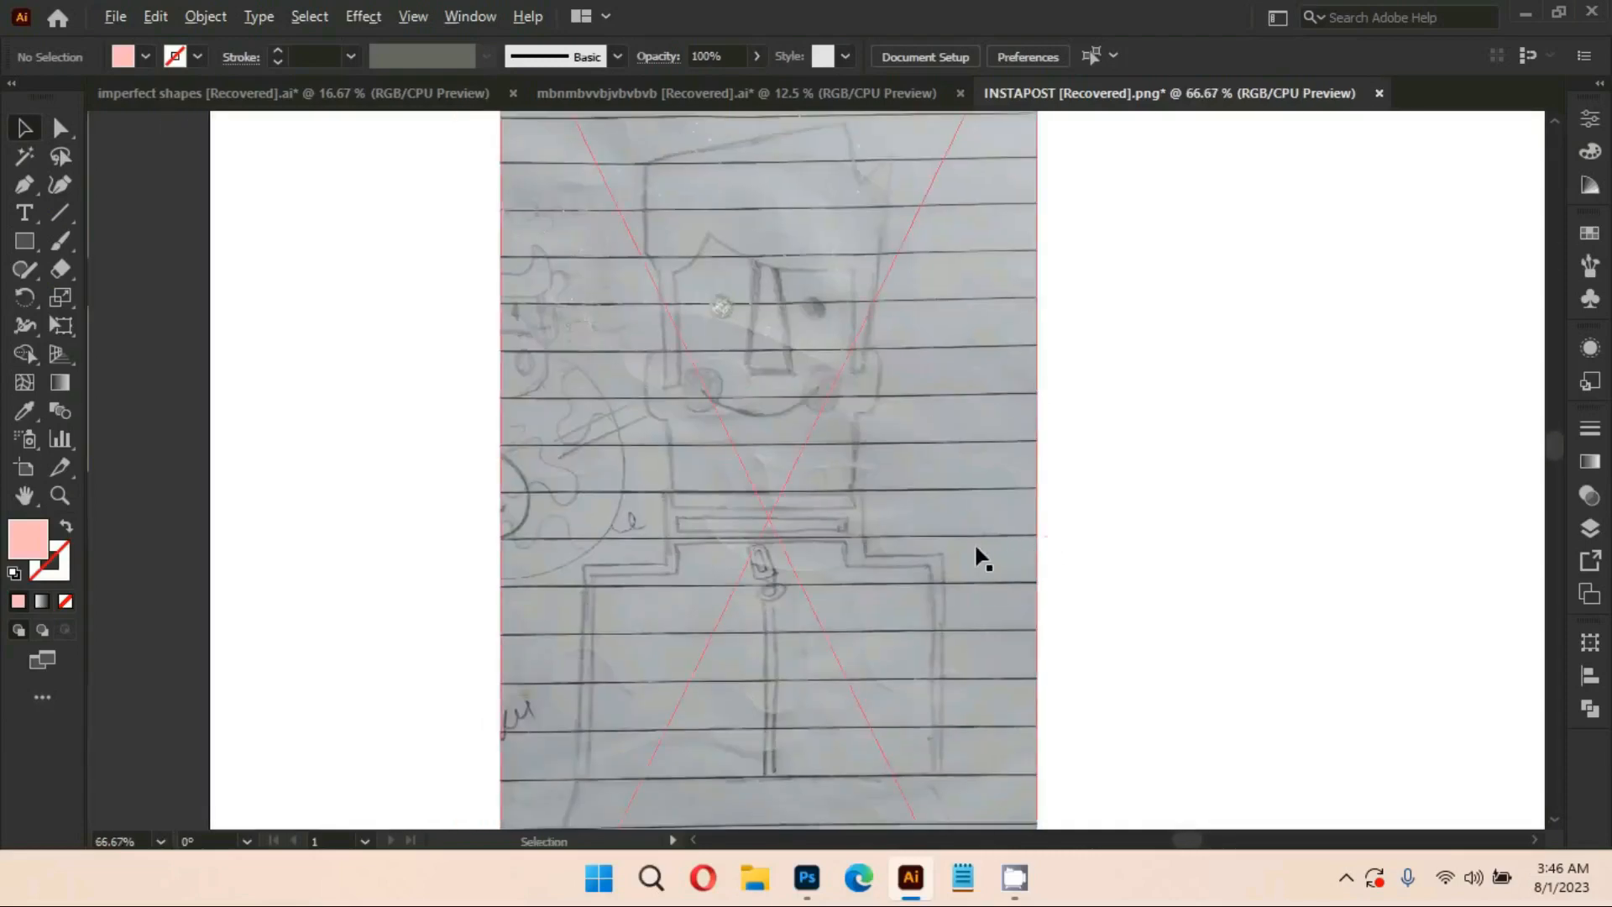
scroll(975, 557, down, 3)
click(1589, 528)
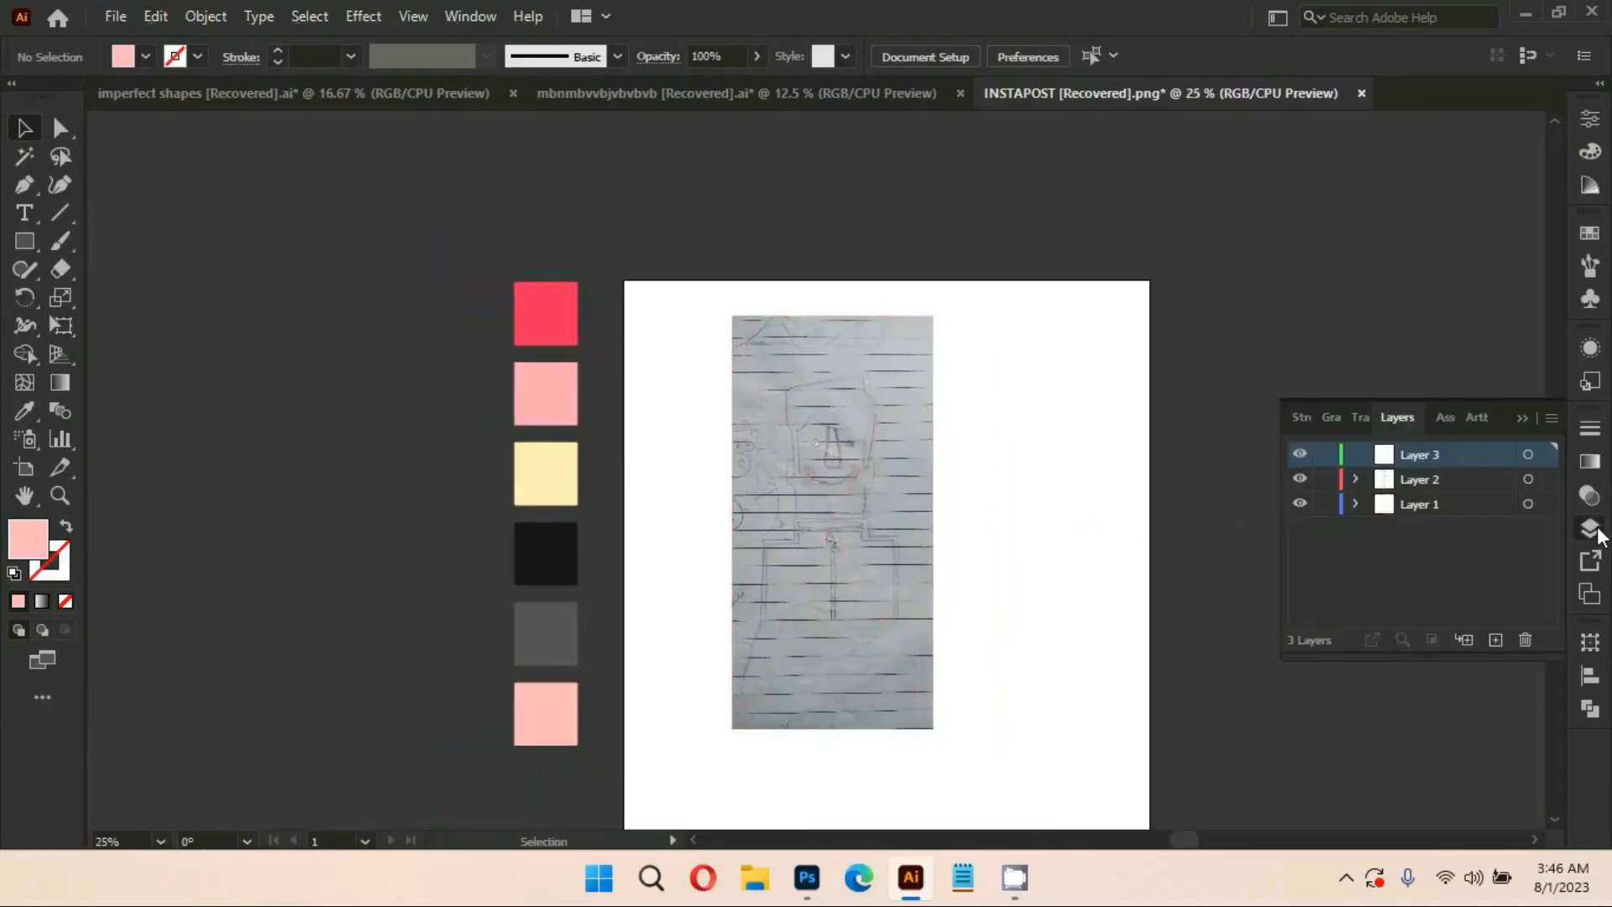
click(1325, 479)
click(1516, 420)
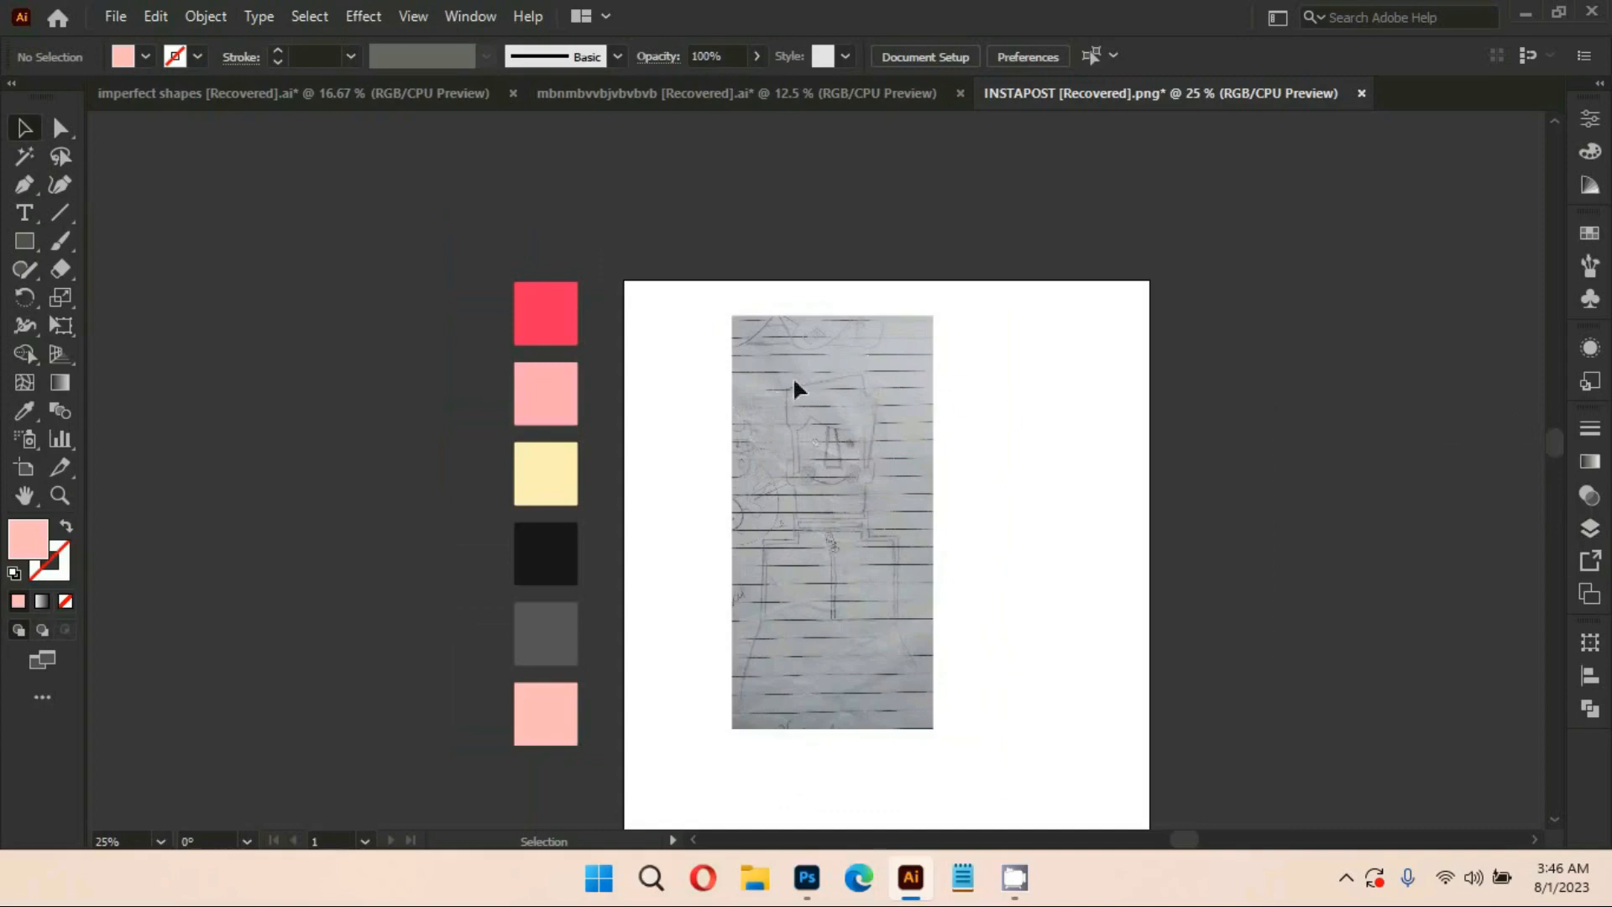
Start tracing the sketched hair with the Pen tool, placing four corner points around the sideburn on the photo's left side
scroll(794, 386, up, 3)
scroll(927, 485, up, 2)
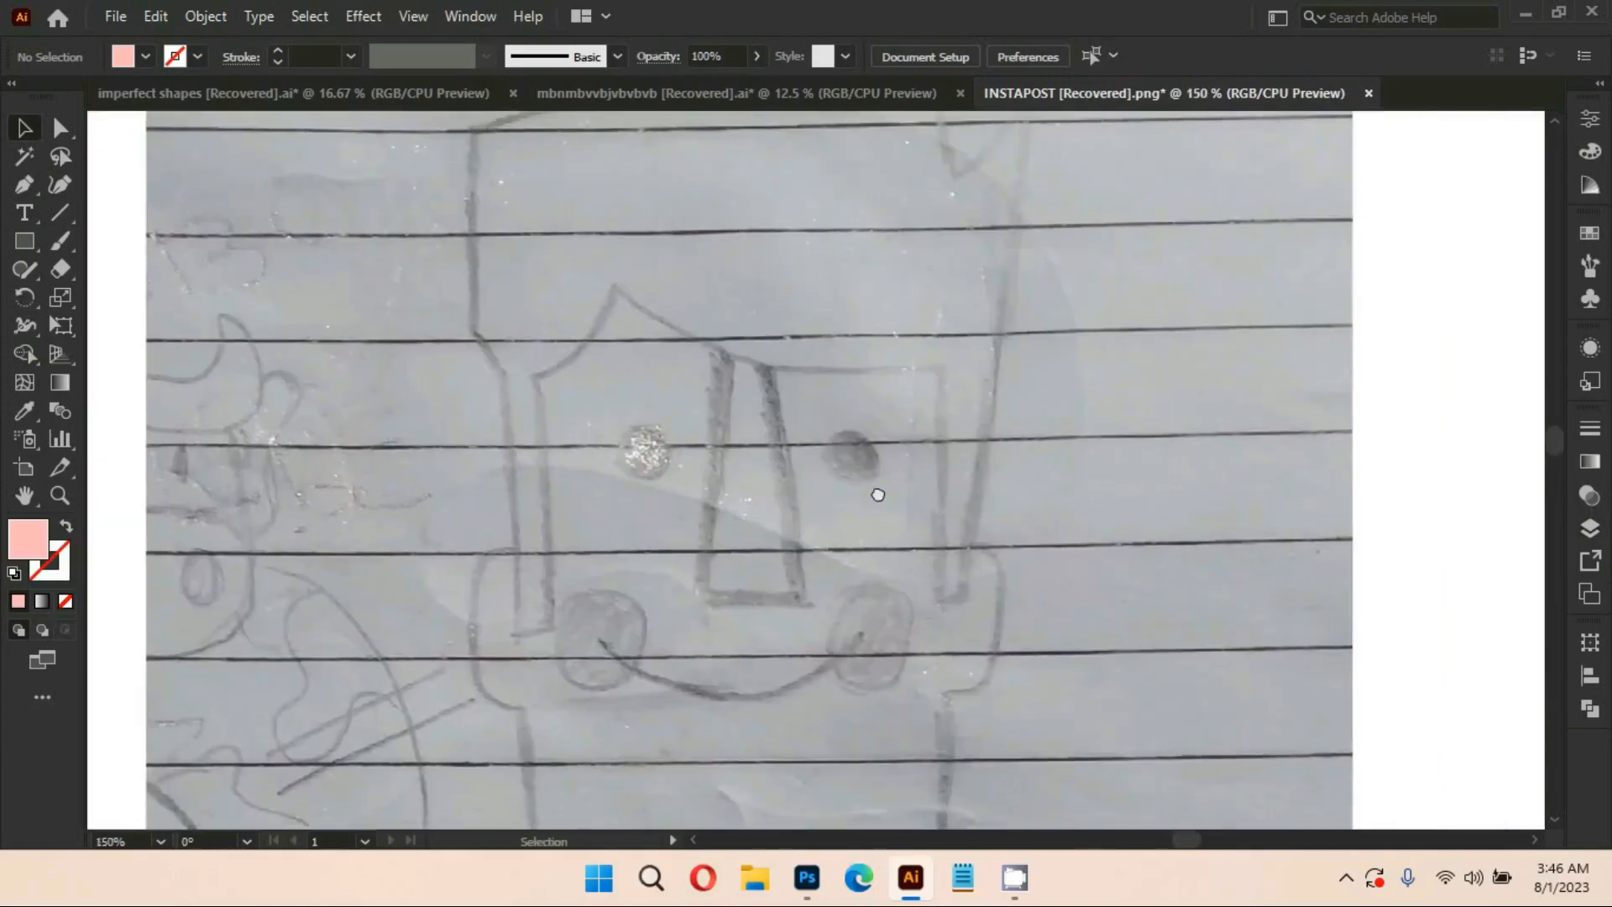
scroll(888, 438, right, 1)
scroll(831, 436, down, 1)
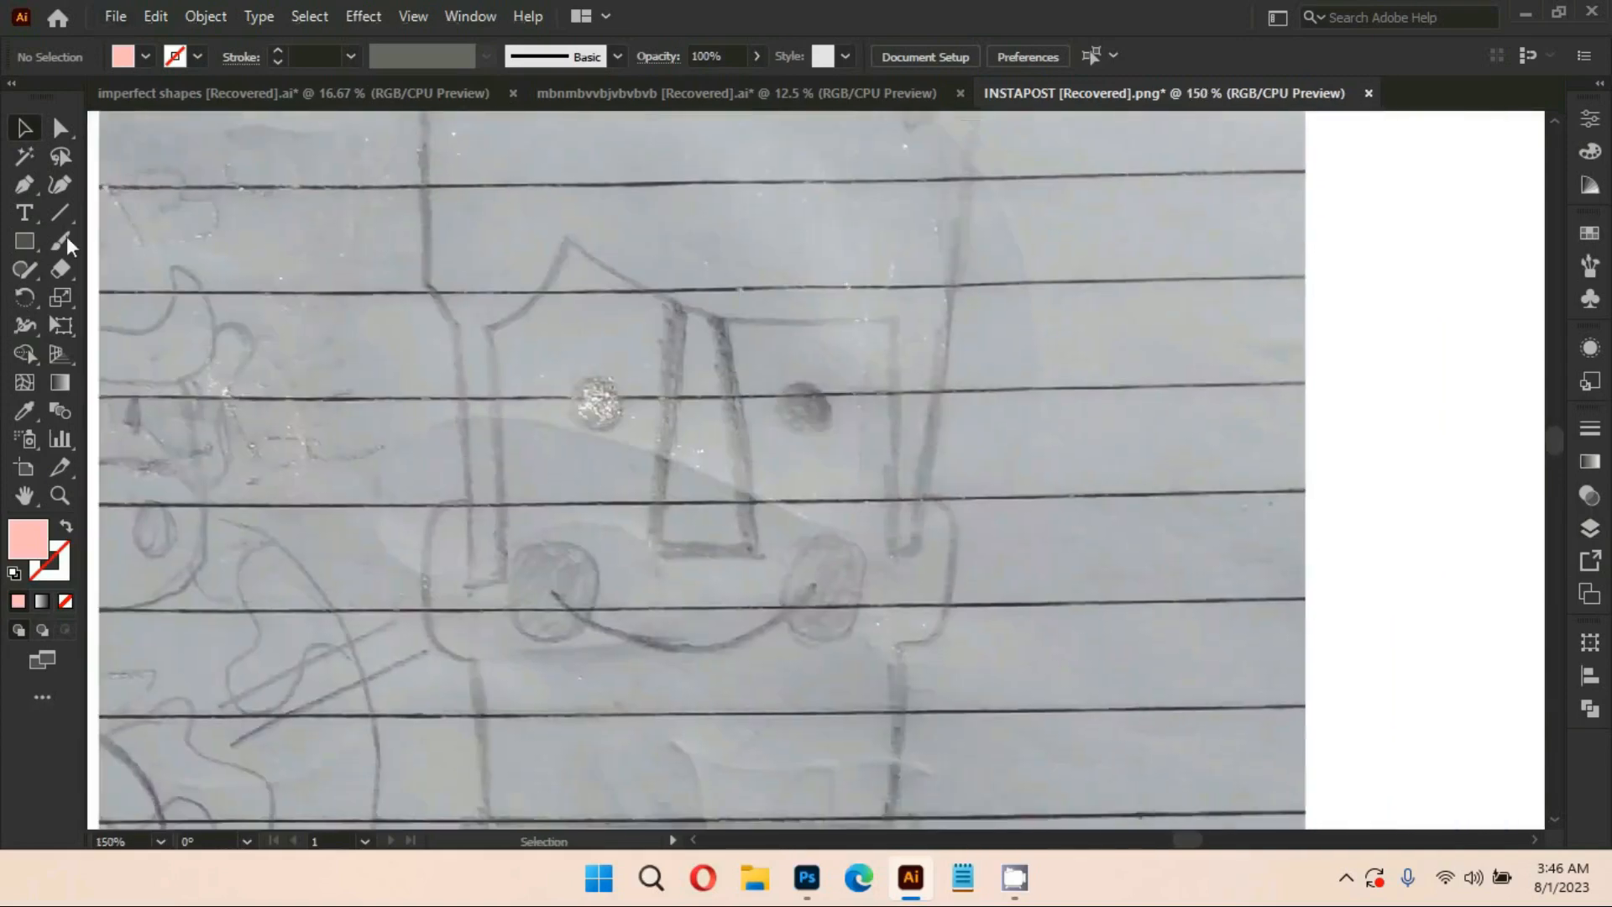
click(24, 185)
click(454, 333)
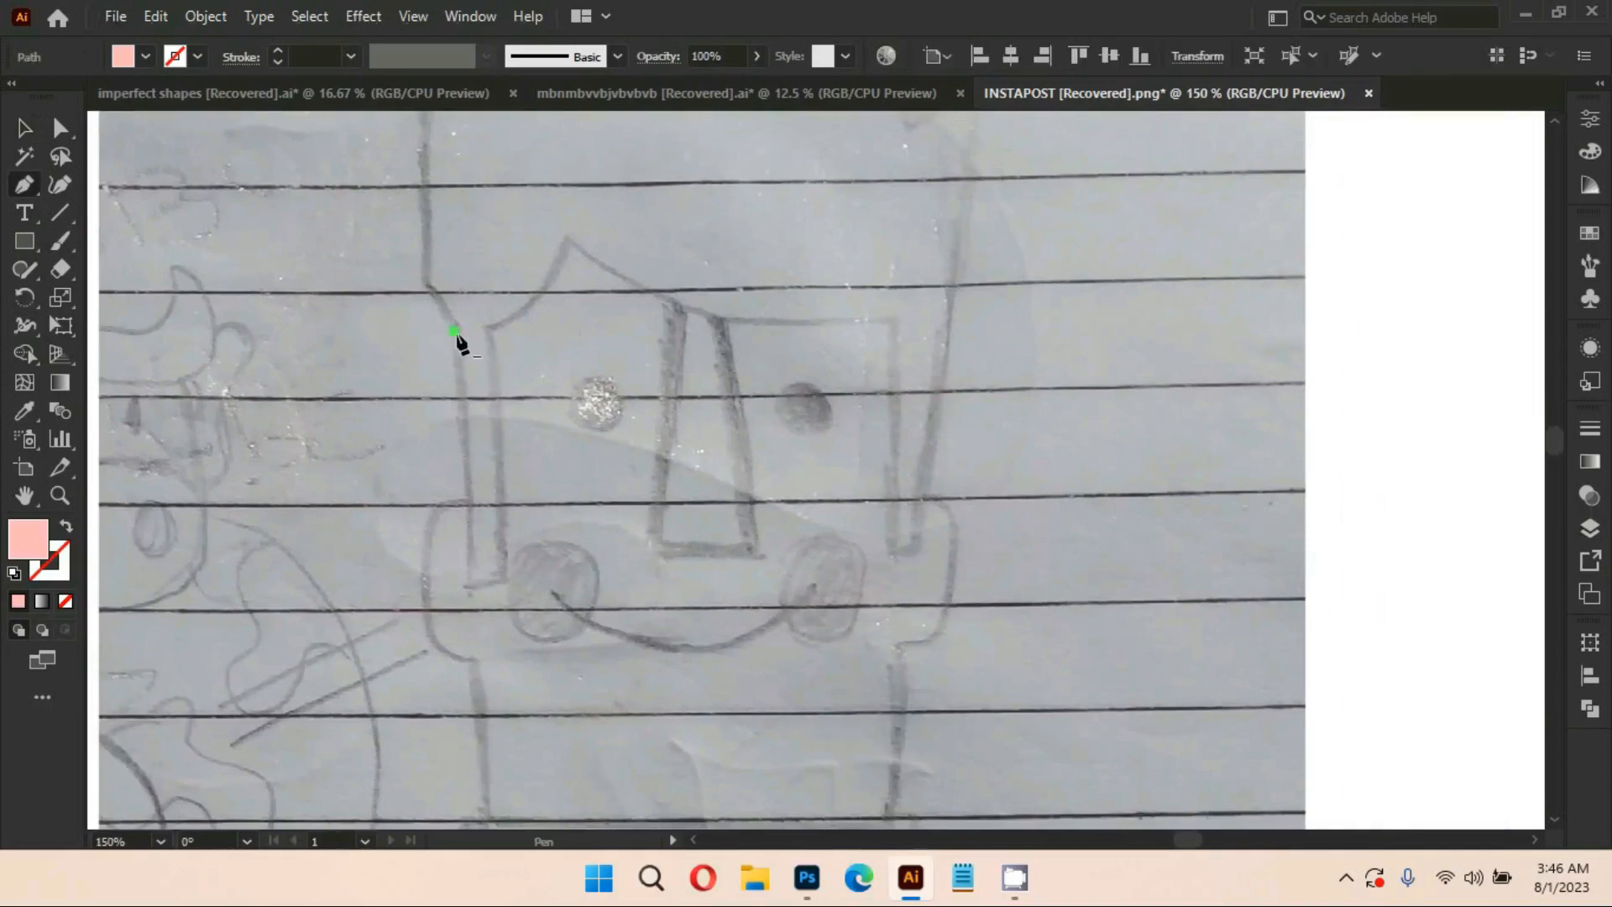
click(468, 580)
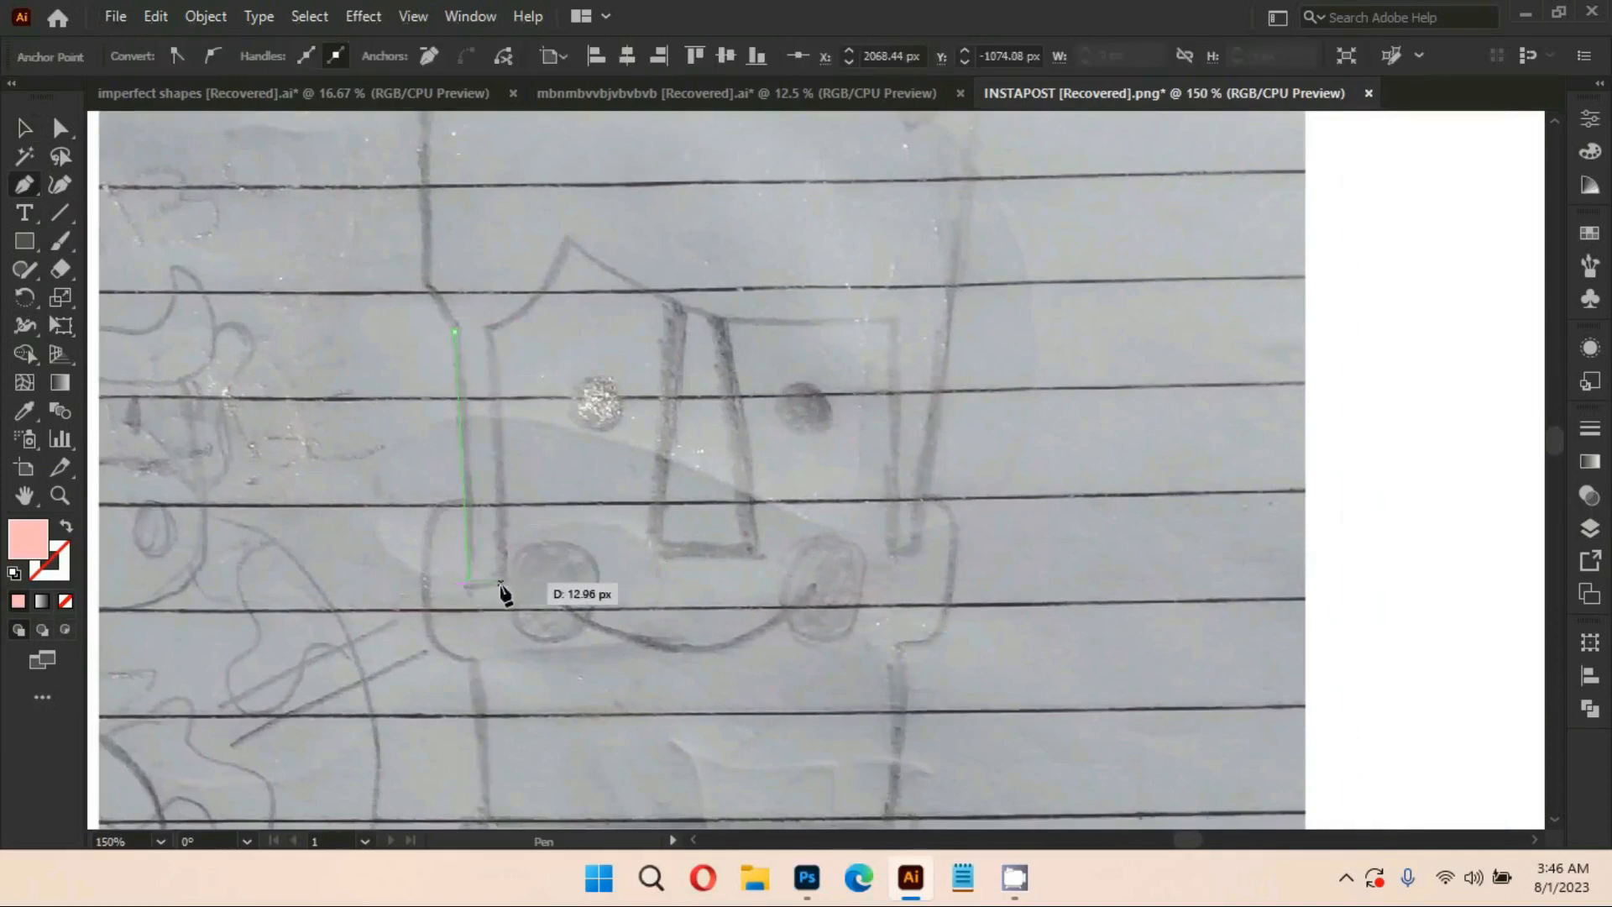
click(501, 582)
click(491, 326)
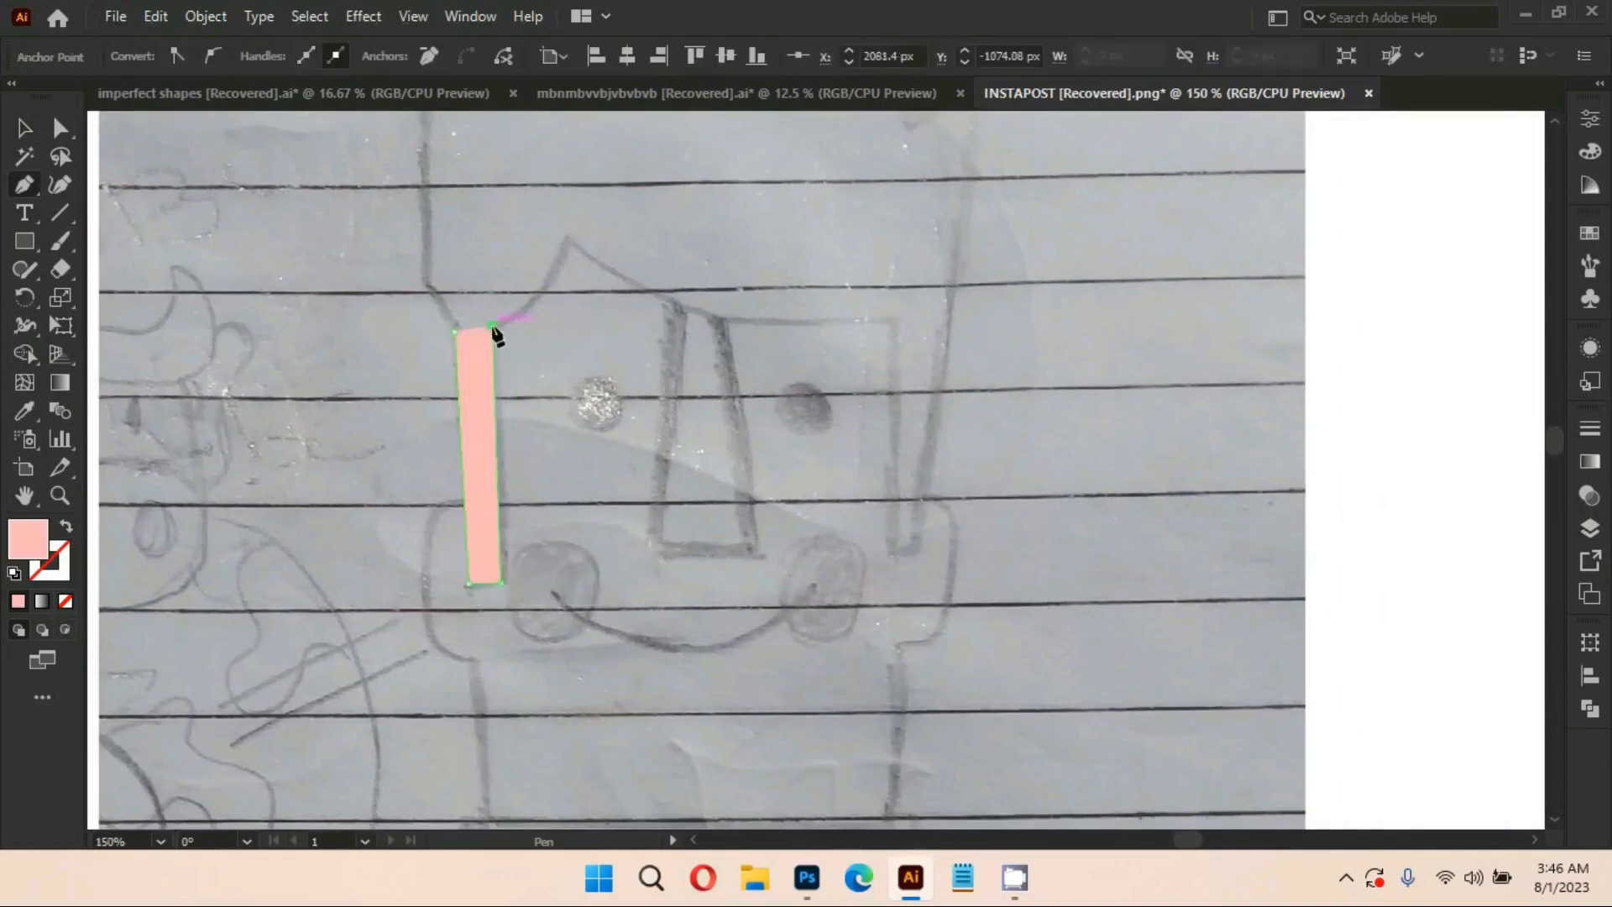
Remove the fill from the open hair path and give it a black (000000) stroke
double_click(33, 554)
click(965, 636)
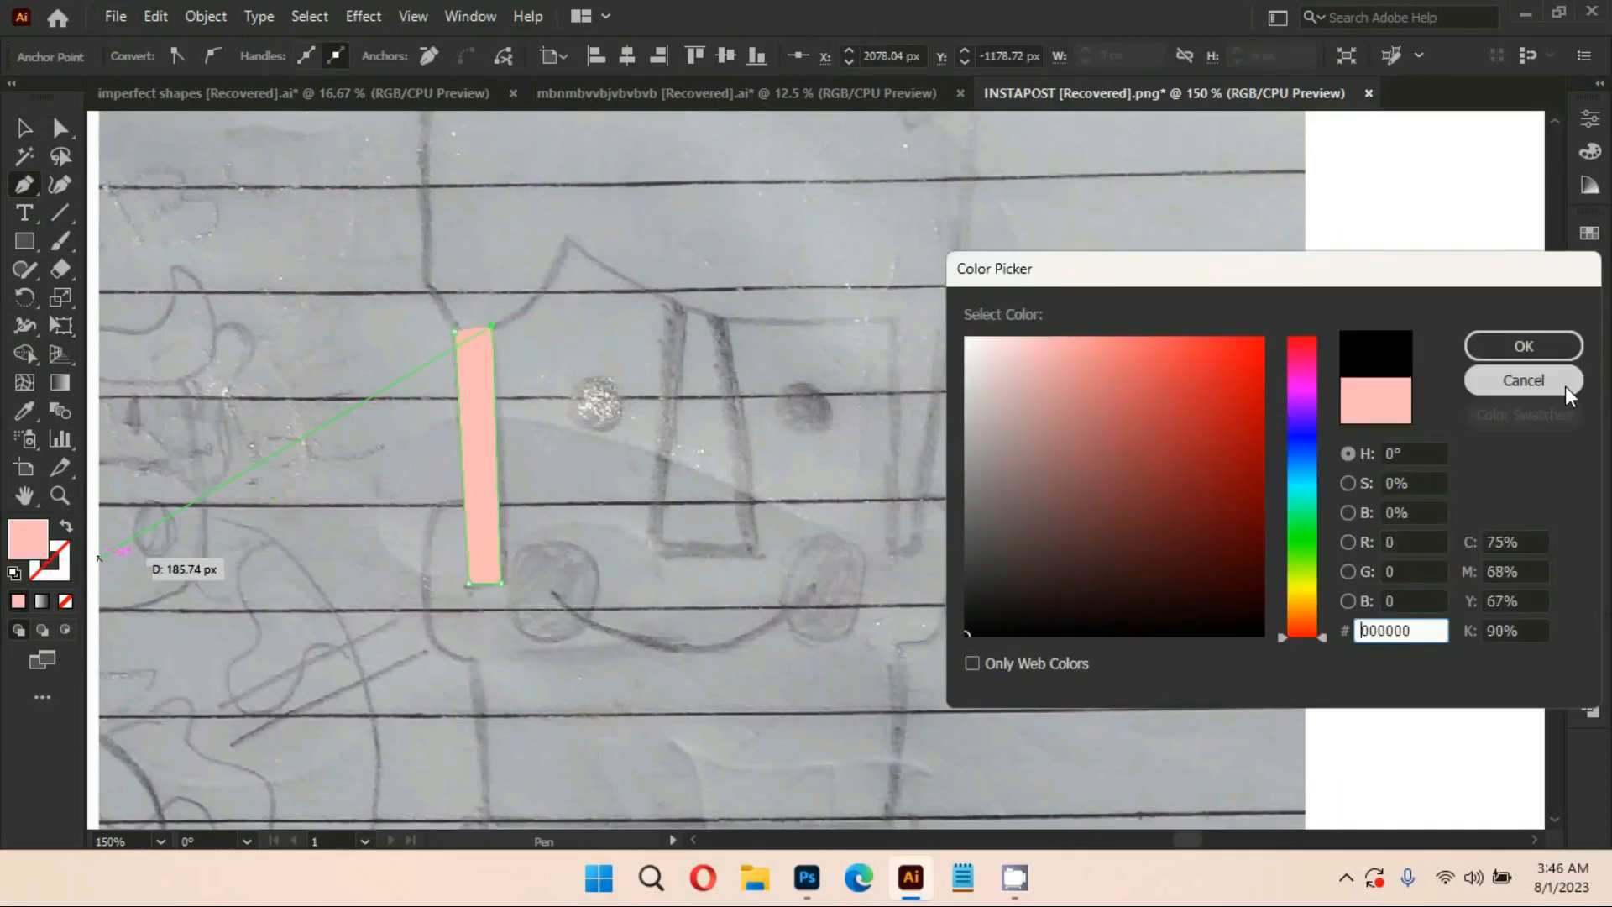
click(1524, 380)
click(69, 602)
click(55, 574)
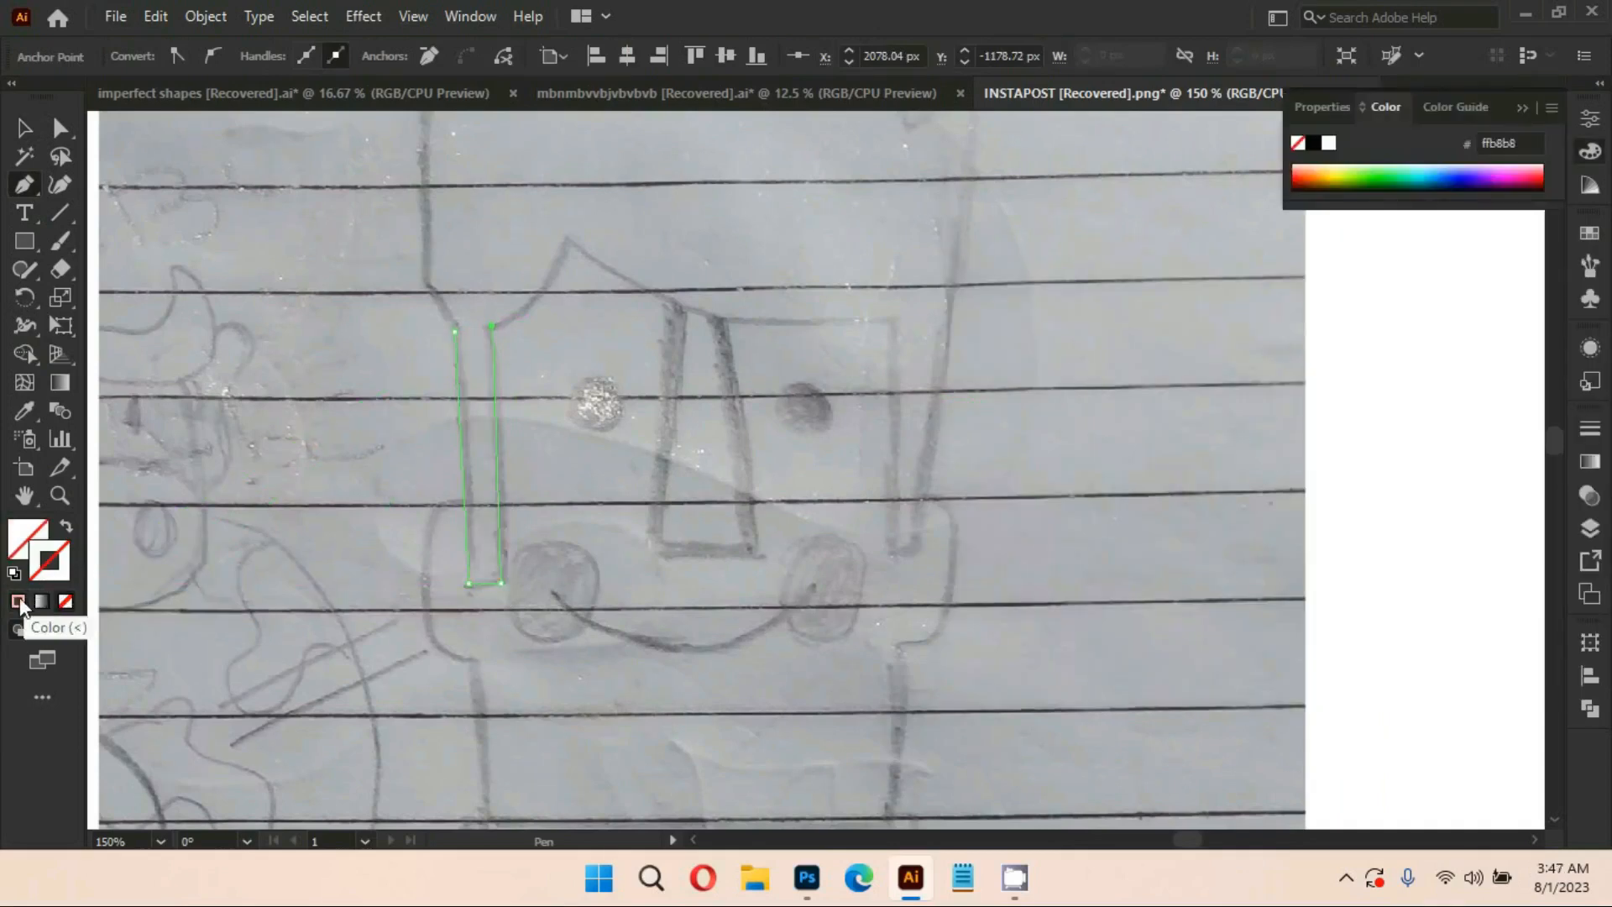
click(20, 600)
double_click(50, 564)
click(966, 636)
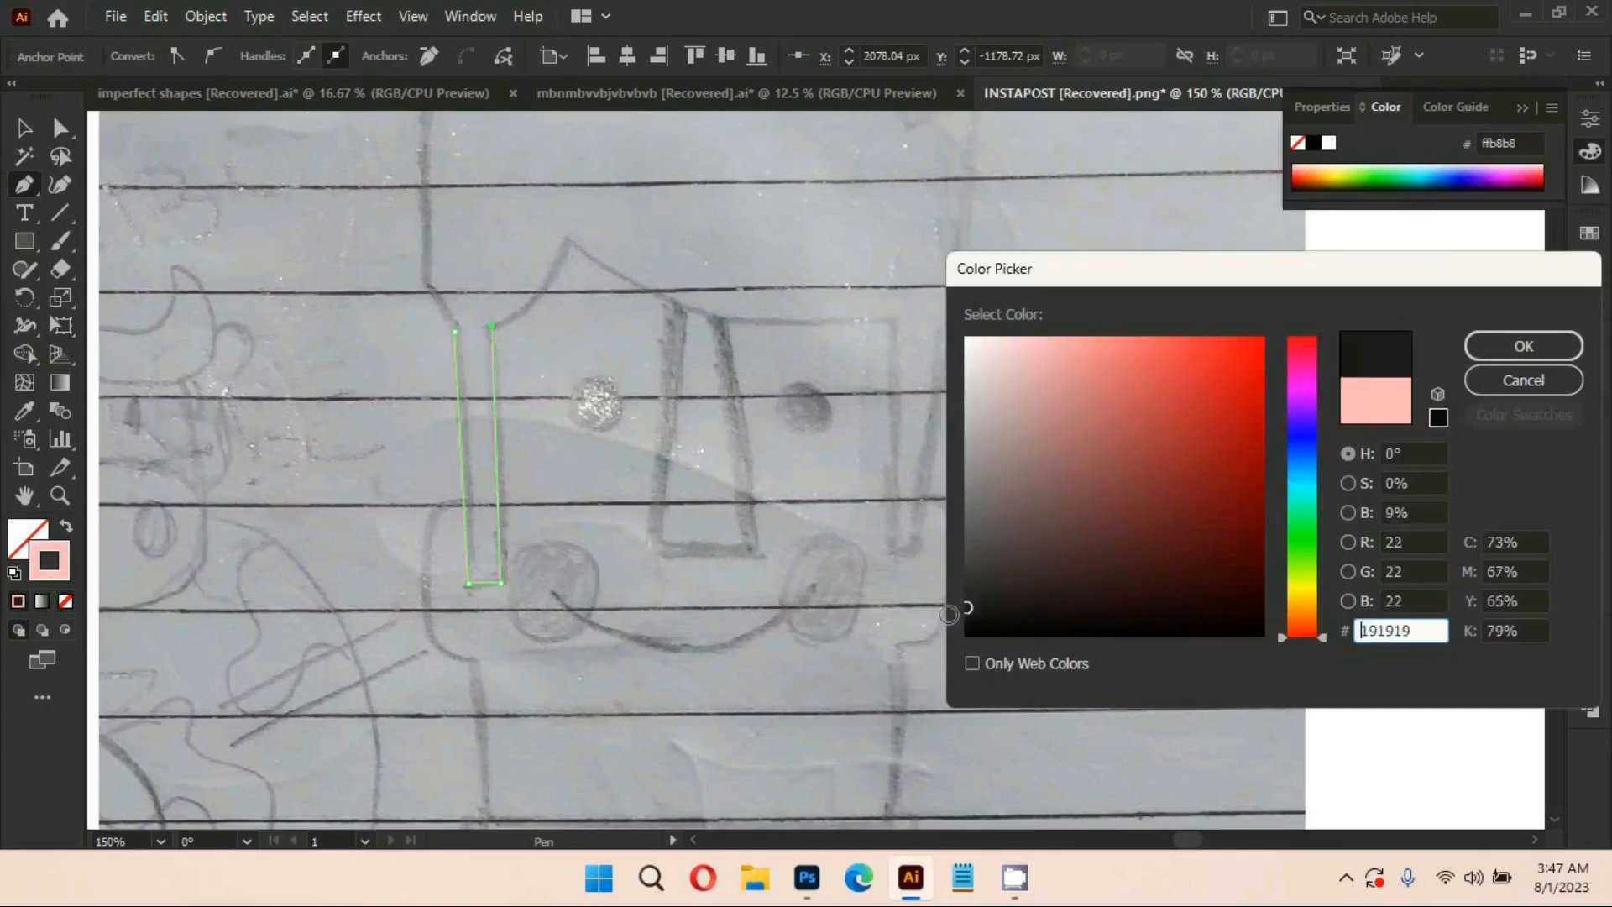
click(1524, 347)
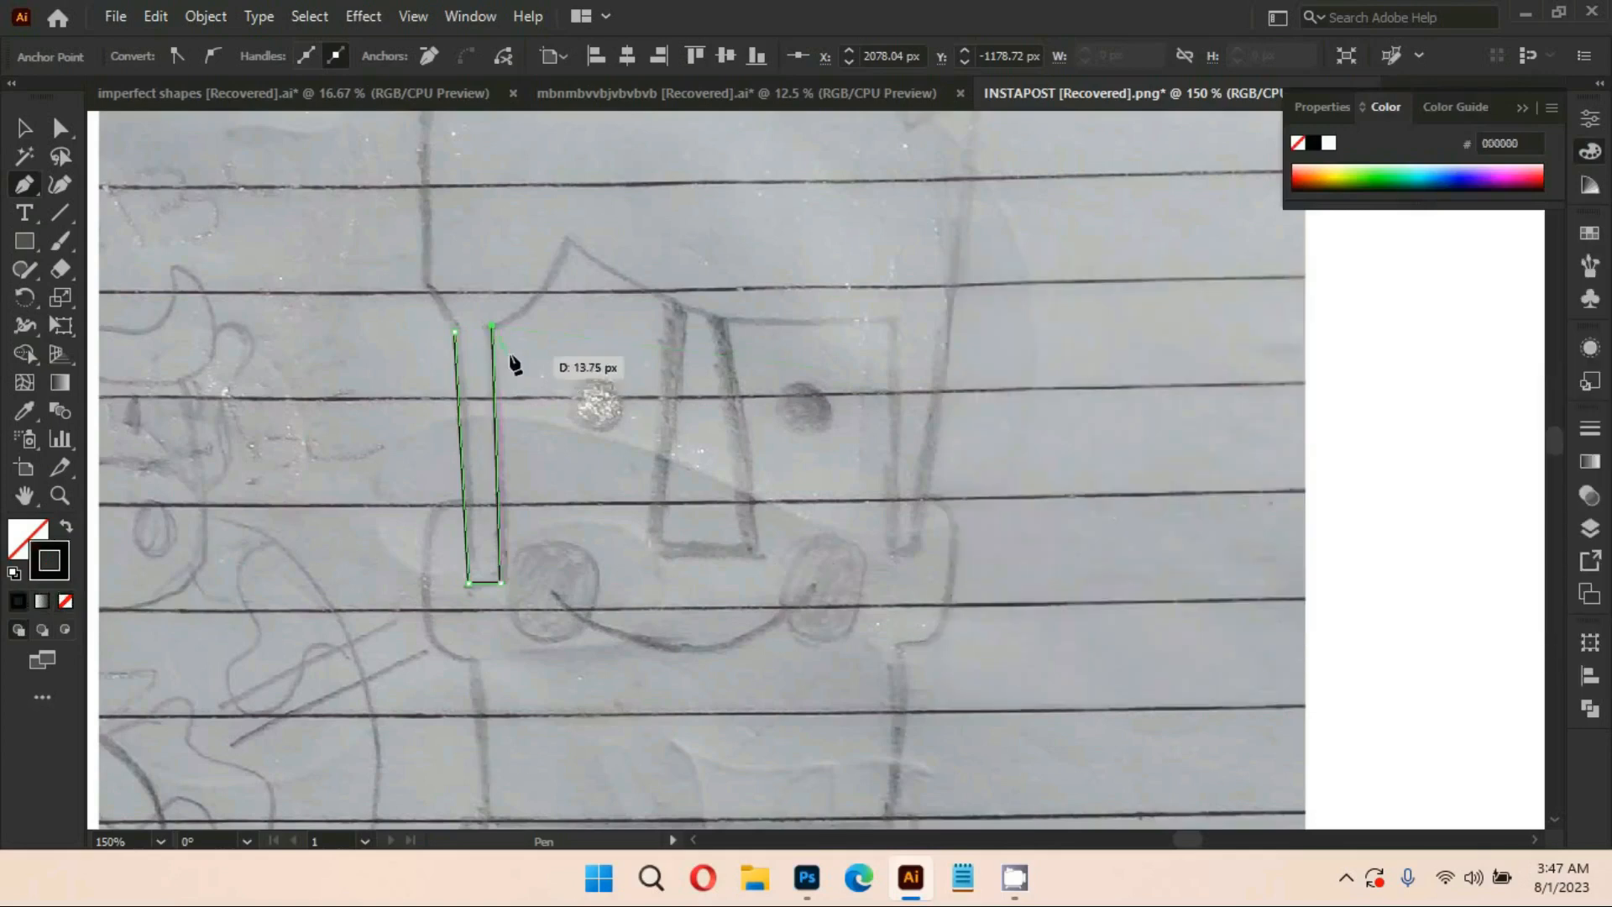
Continue the hair path with curves over the hairline peak and across the forehead, then straight down to the other sideburn's lower end
drag(567, 243, 597, 172)
click(567, 242)
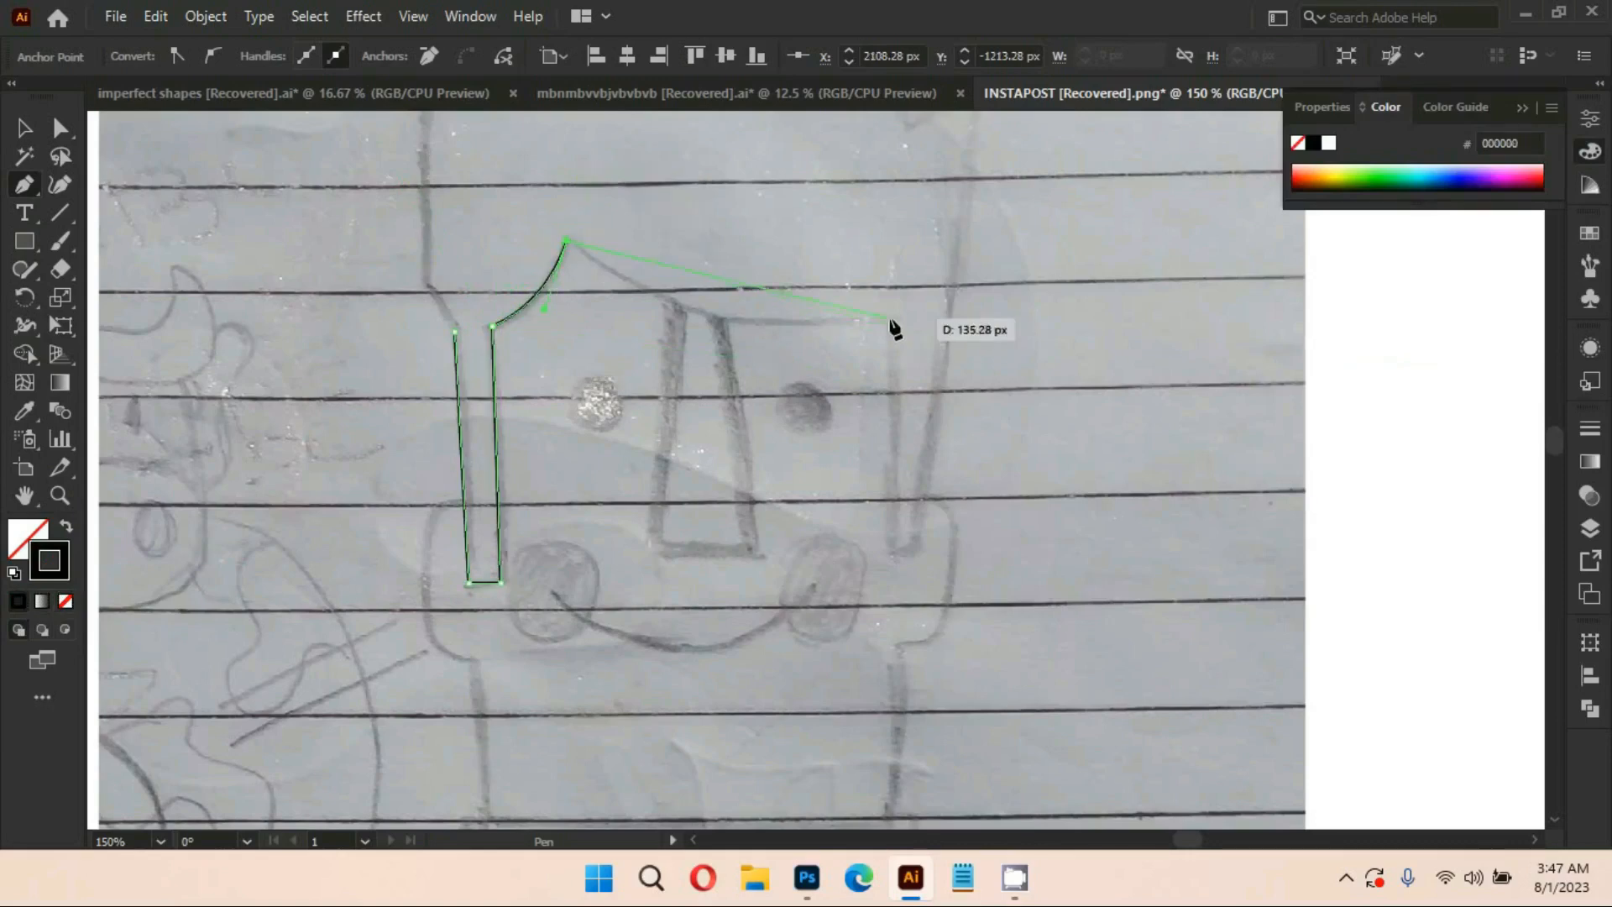
drag(891, 320, 1118, 292)
click(890, 320)
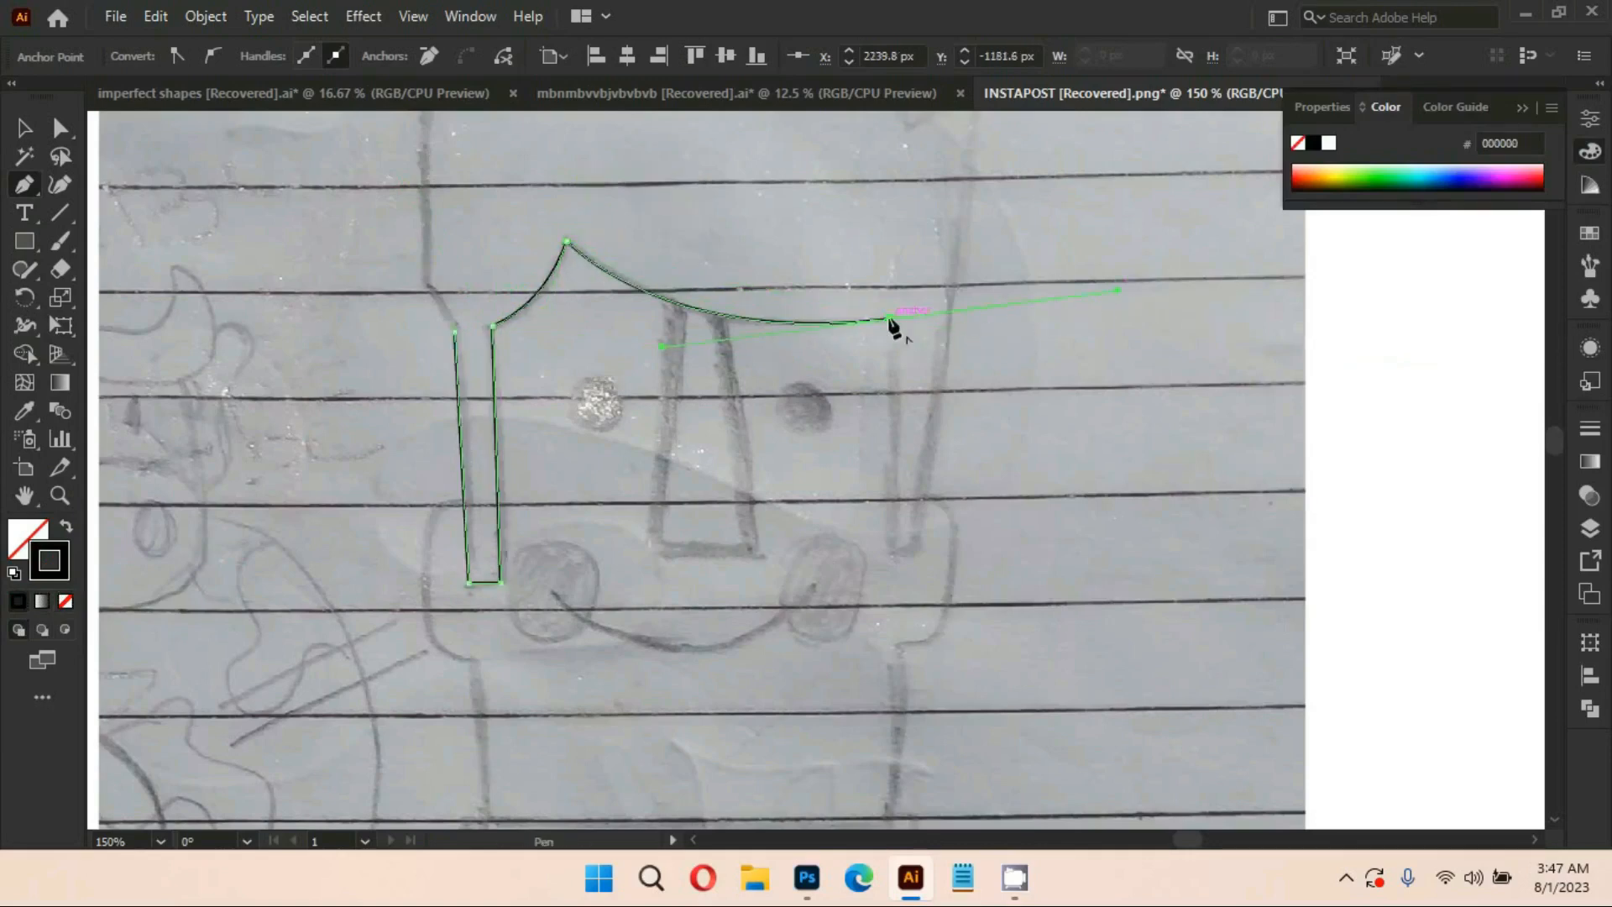
click(890, 580)
click(914, 581)
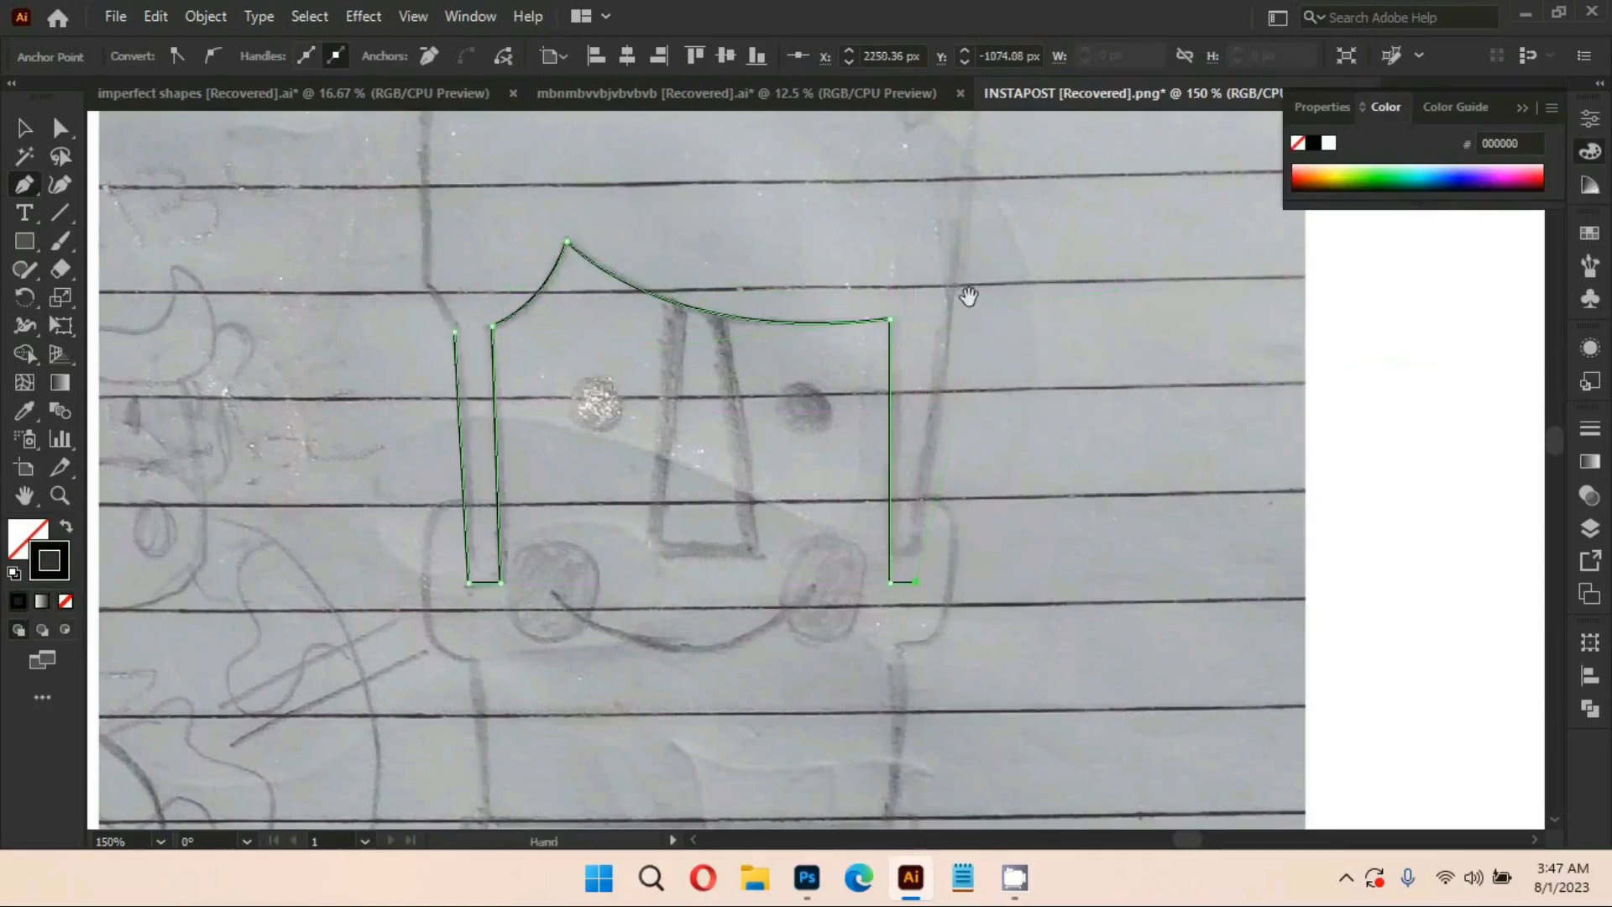
Trace the outer side, the notch and the slanted top of the hair with straight segments and close the outline
scroll(965, 277, up, 3)
click(955, 221)
click(884, 278)
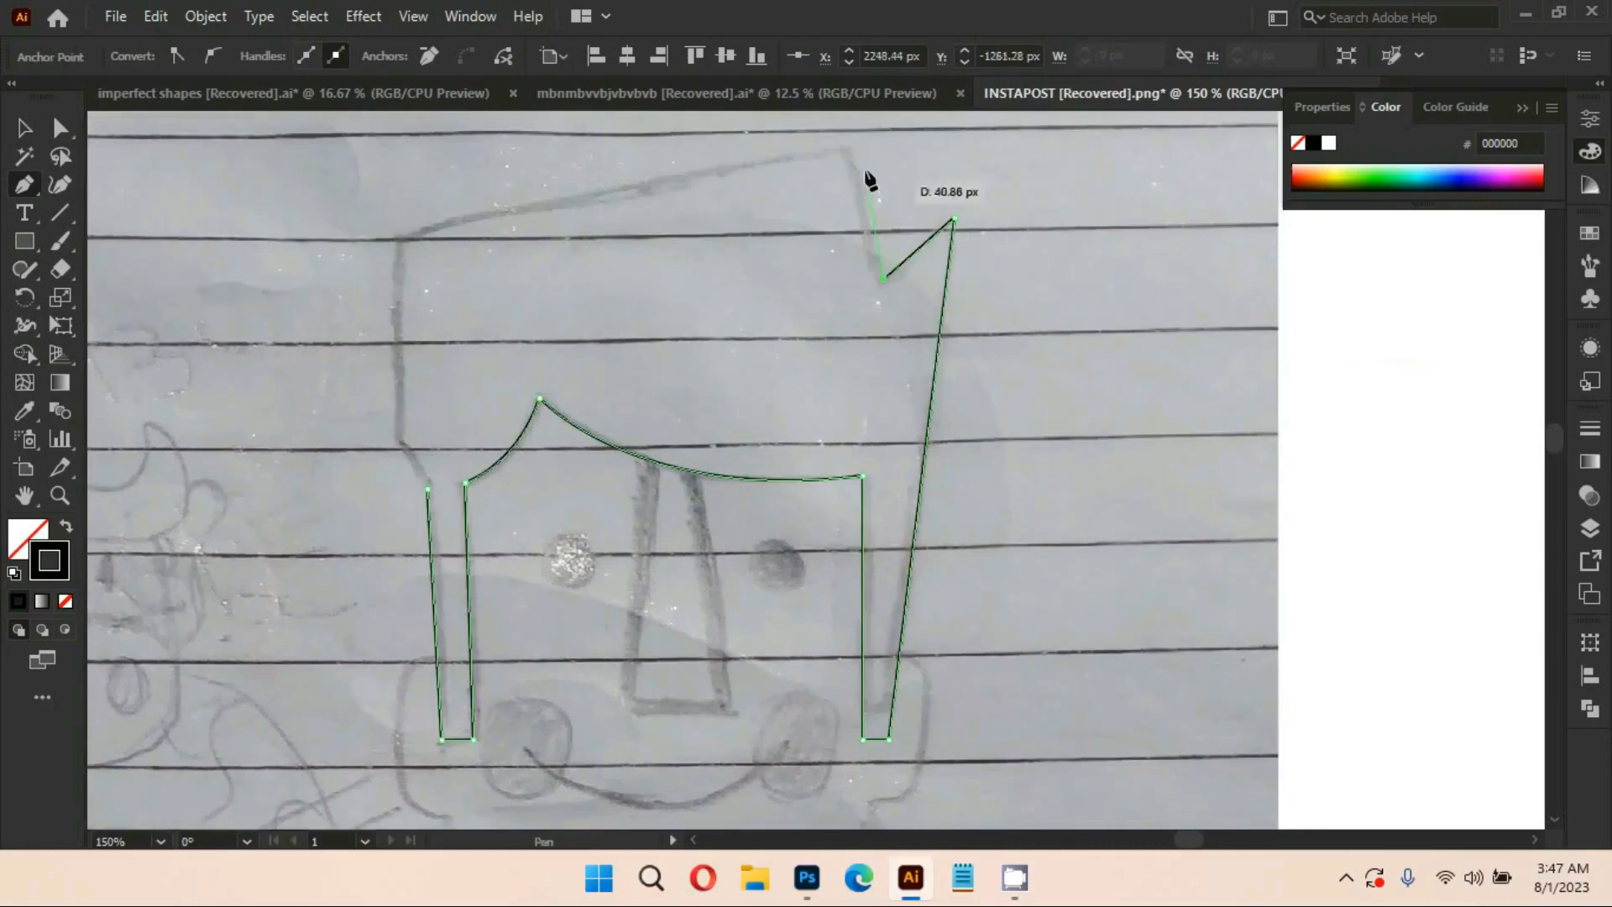
click(845, 145)
click(398, 242)
click(397, 443)
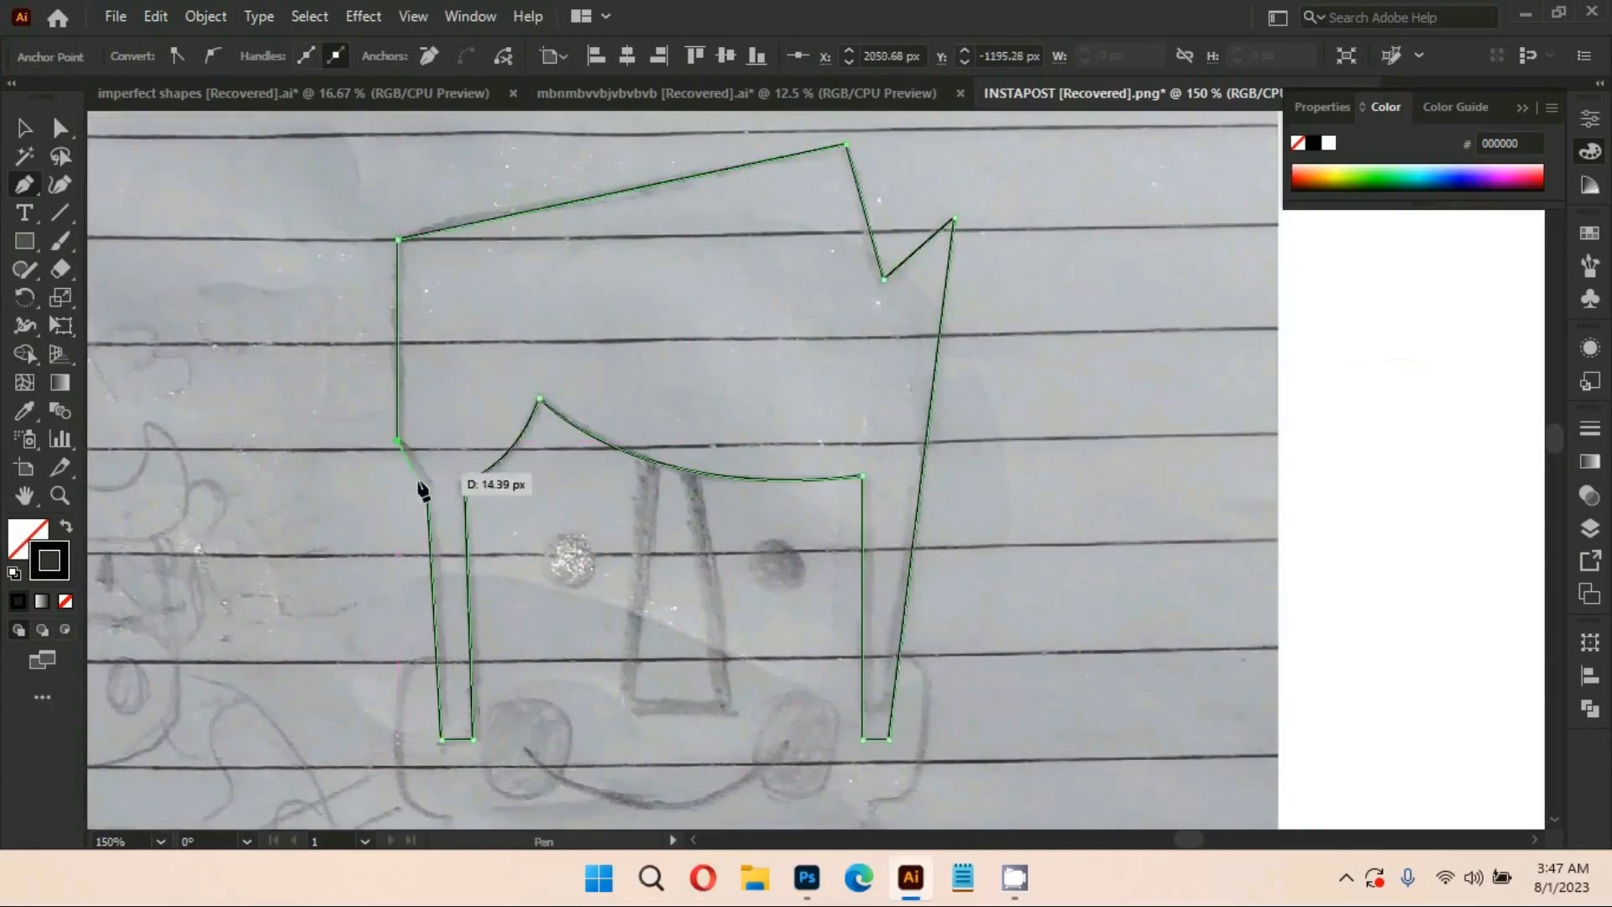
click(427, 489)
Set the hair outline's stroke weight to 3 pt and deselect it
drag(565, 426, 562, 302)
scroll(683, 449, up, 1)
key(ctrl+minus)
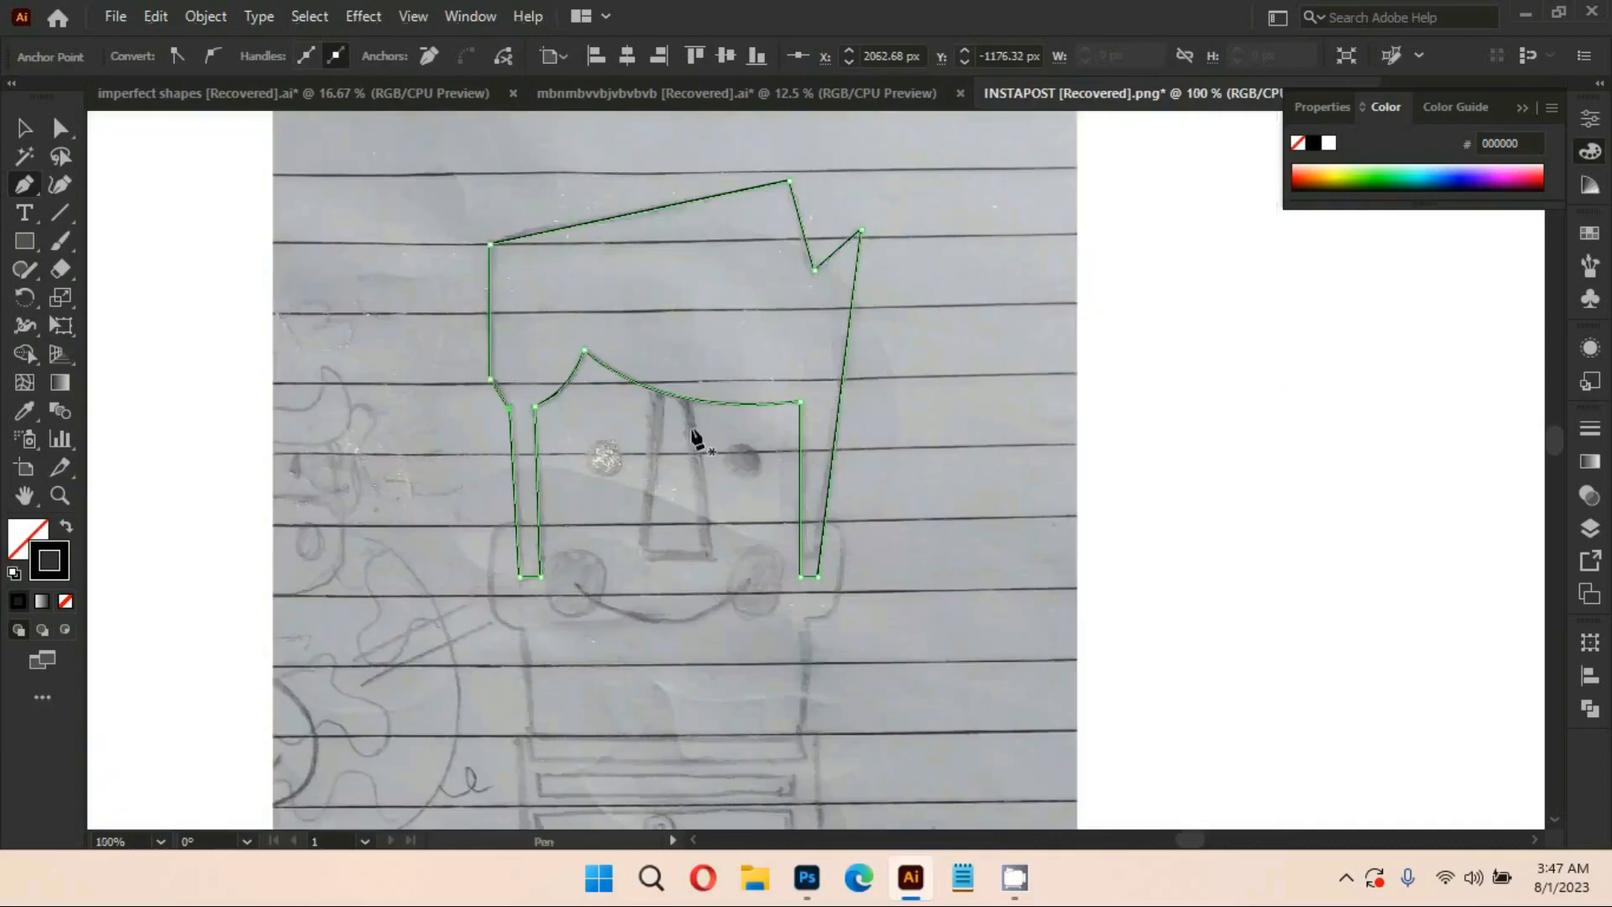
click(585, 242)
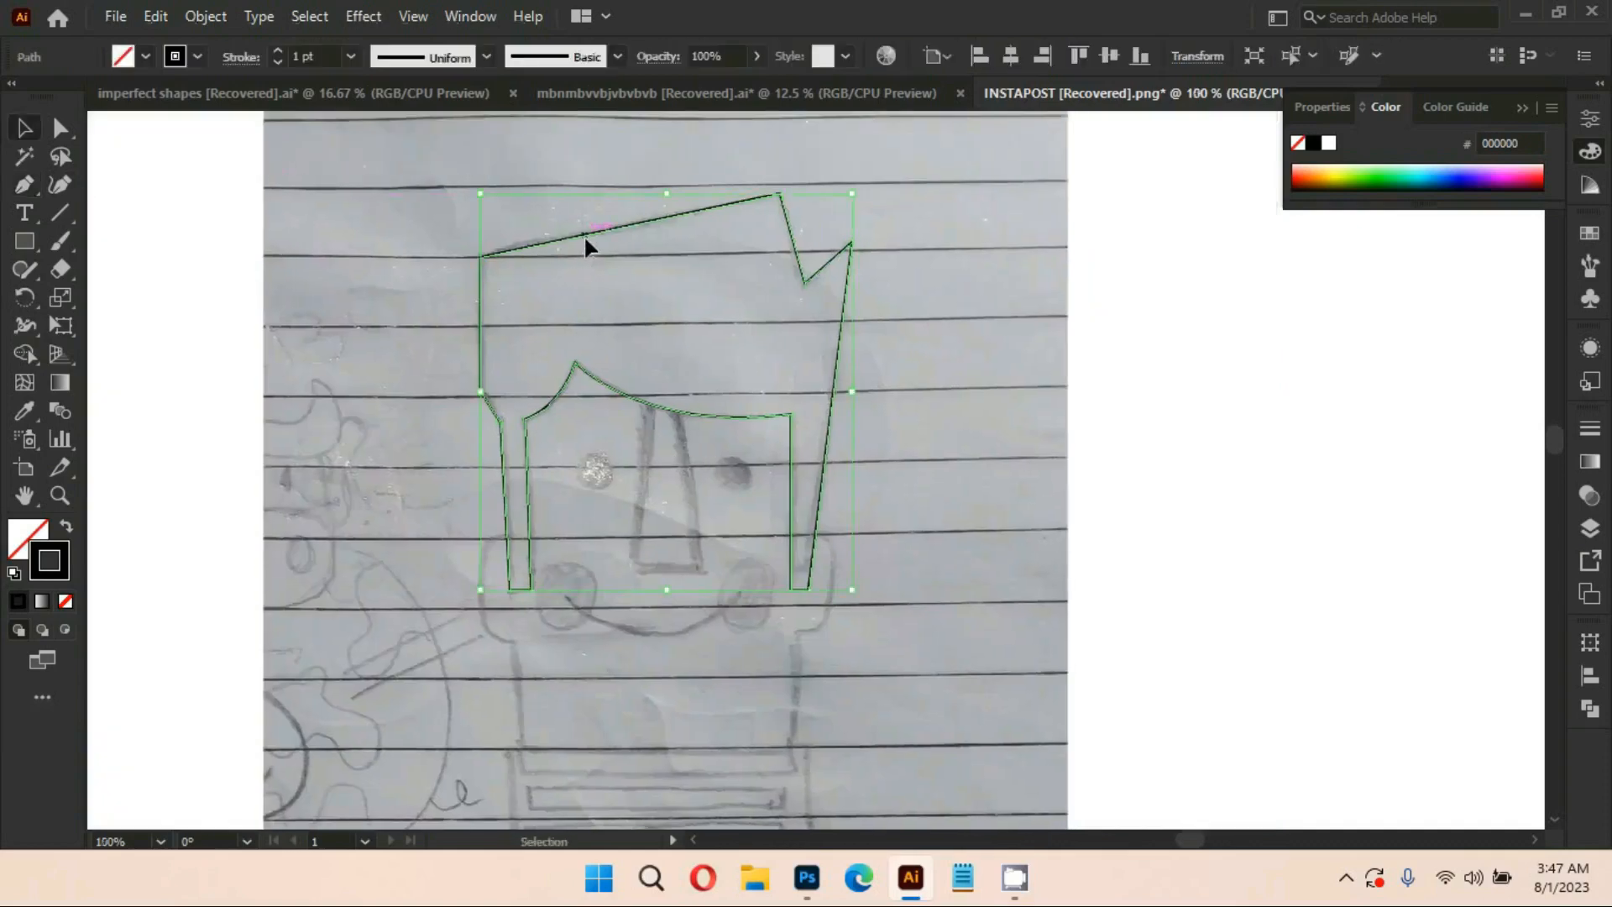
click(280, 52)
drag(257, 346, 259, 313)
click(257, 312)
Draw two equal circles over the sketched eyes with the Ellipse tool, filled black without a stroke
click(25, 185)
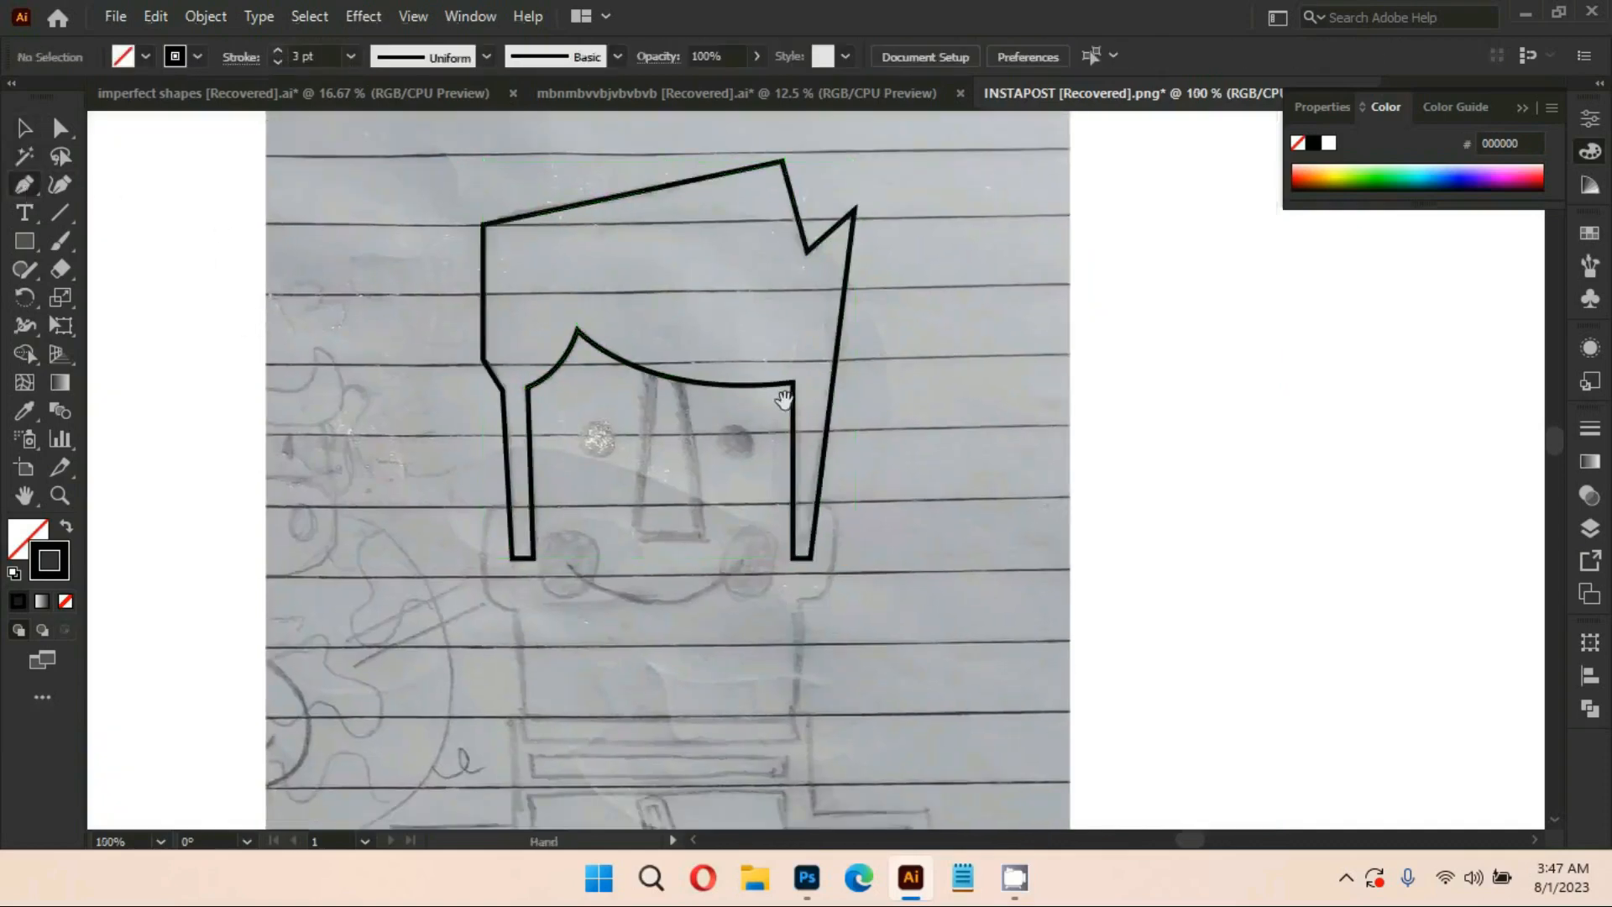
drag(783, 400, 797, 367)
scroll(586, 542, up, 2)
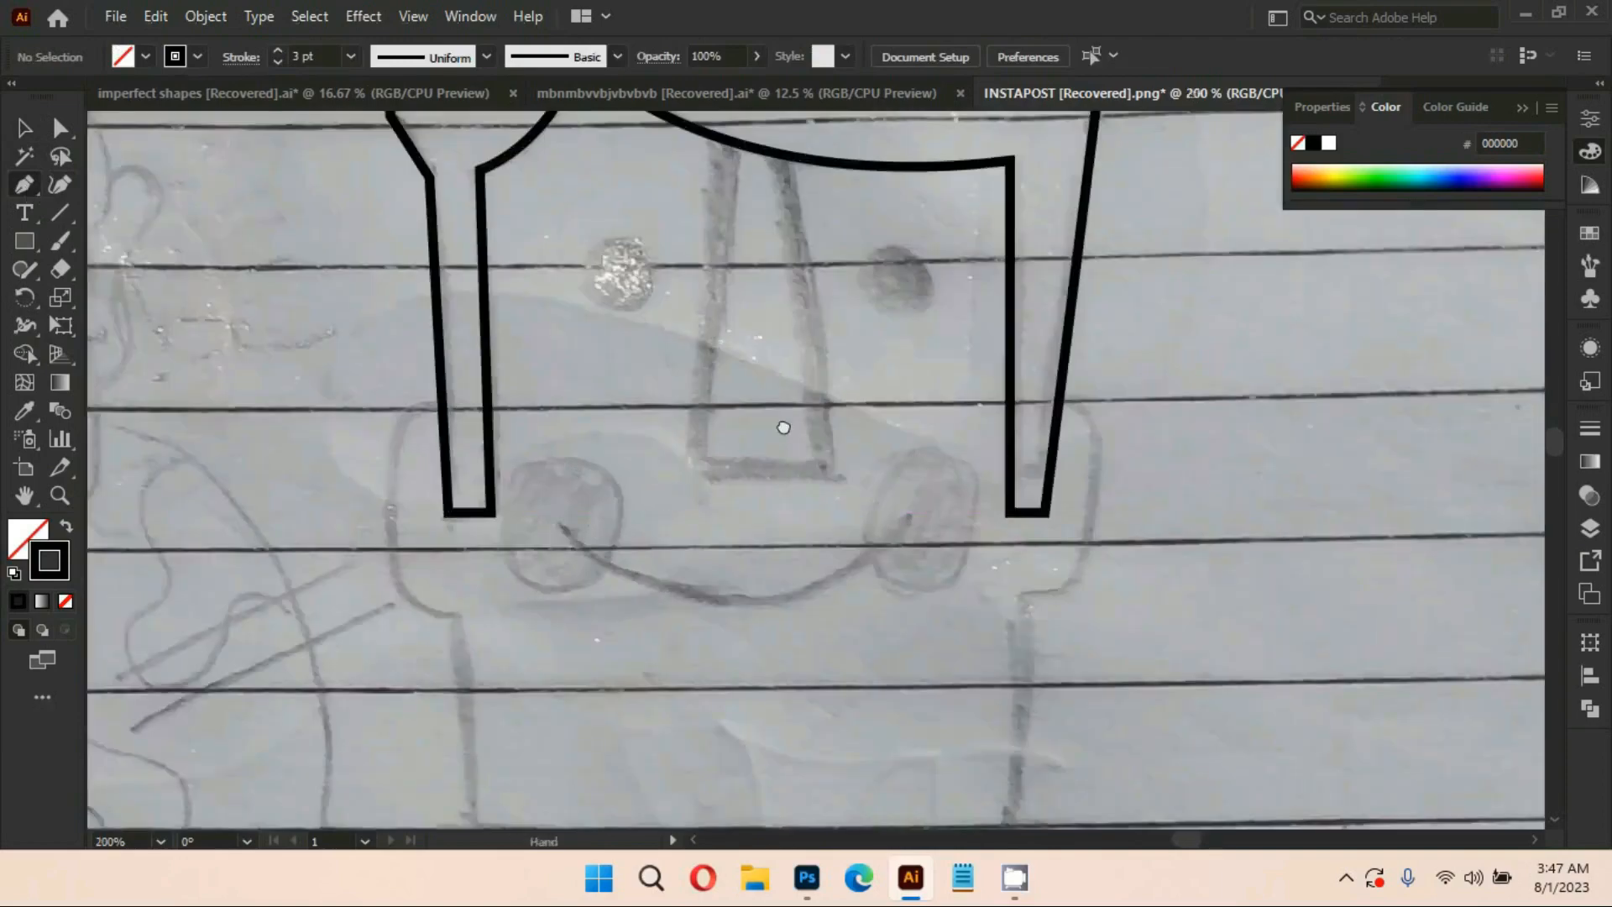
drag(784, 429, 692, 587)
drag(27, 244, 101, 295)
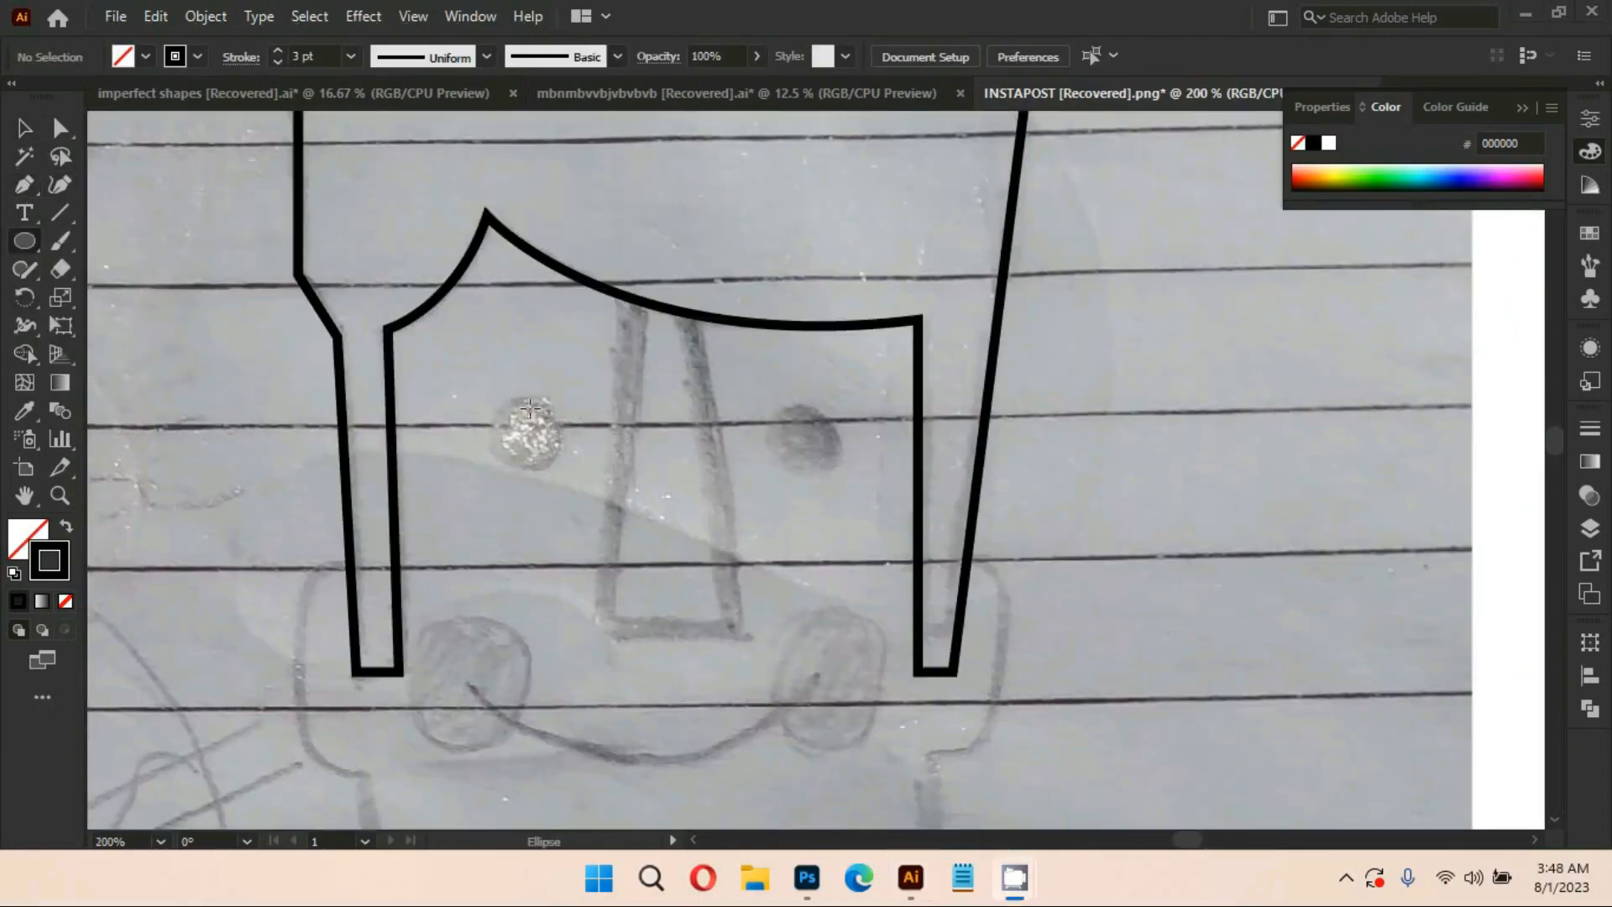
mouse_move(512, 411)
mouse_down()
mouse_move(535, 448)
mouse_move(516, 442)
mouse_move(816, 454)
mouse_up()
click(34, 531)
click(19, 599)
click(29, 129)
click(64, 569)
click(66, 601)
Draw a rectangle over the sketched nose, reaching above the hairline, with no fill and a 4 pt black stroke
click(26, 241)
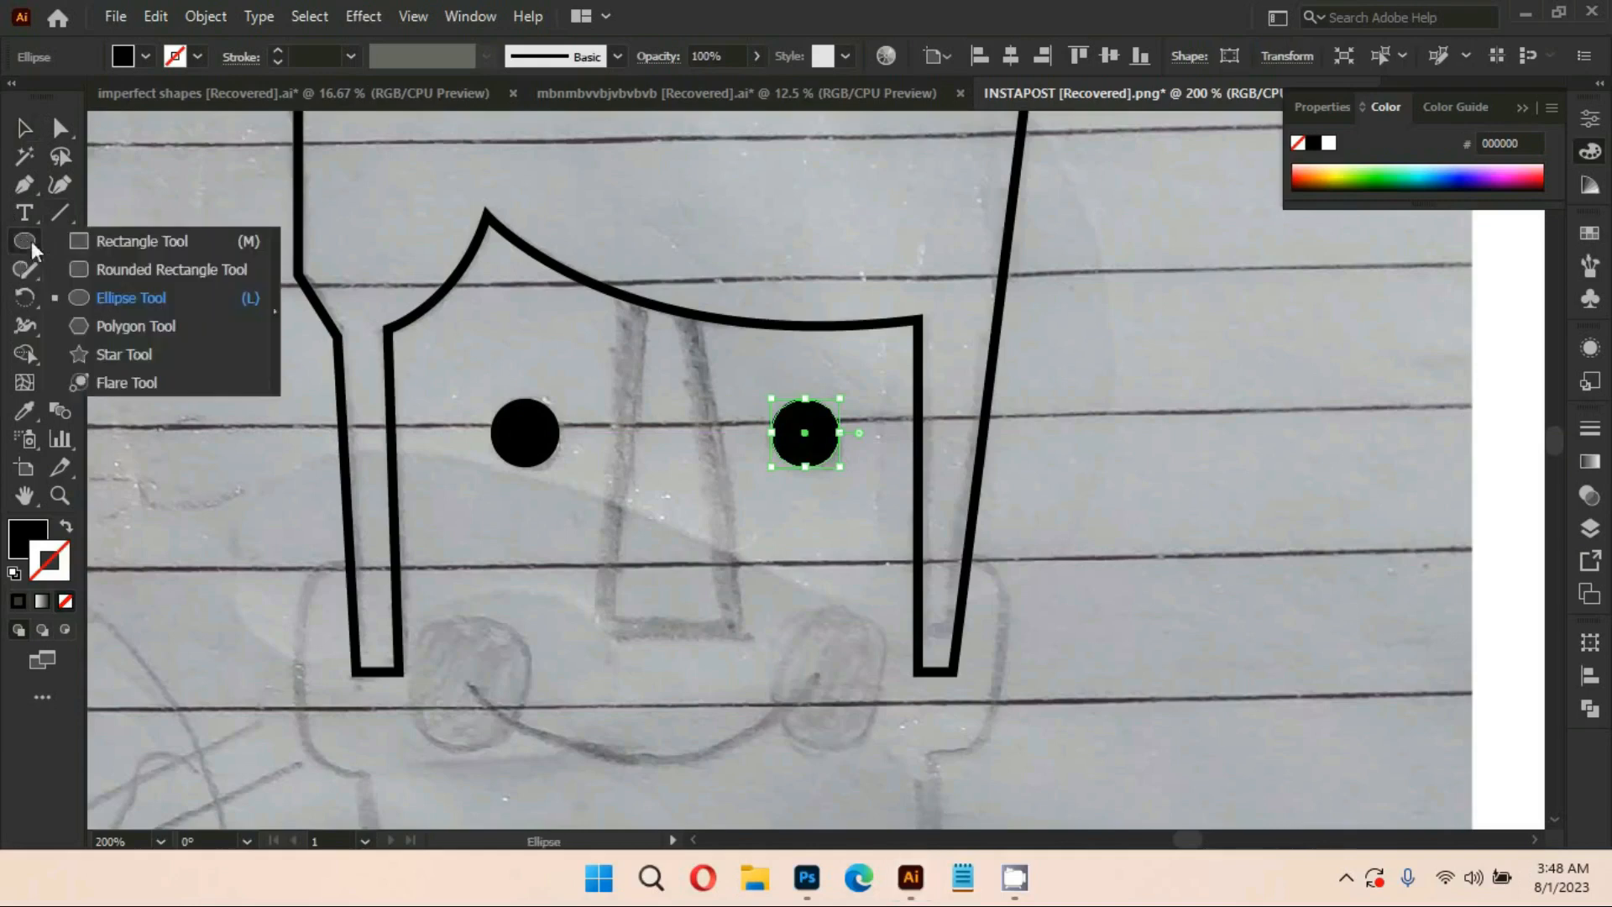
click(135, 241)
drag(603, 624, 742, 238)
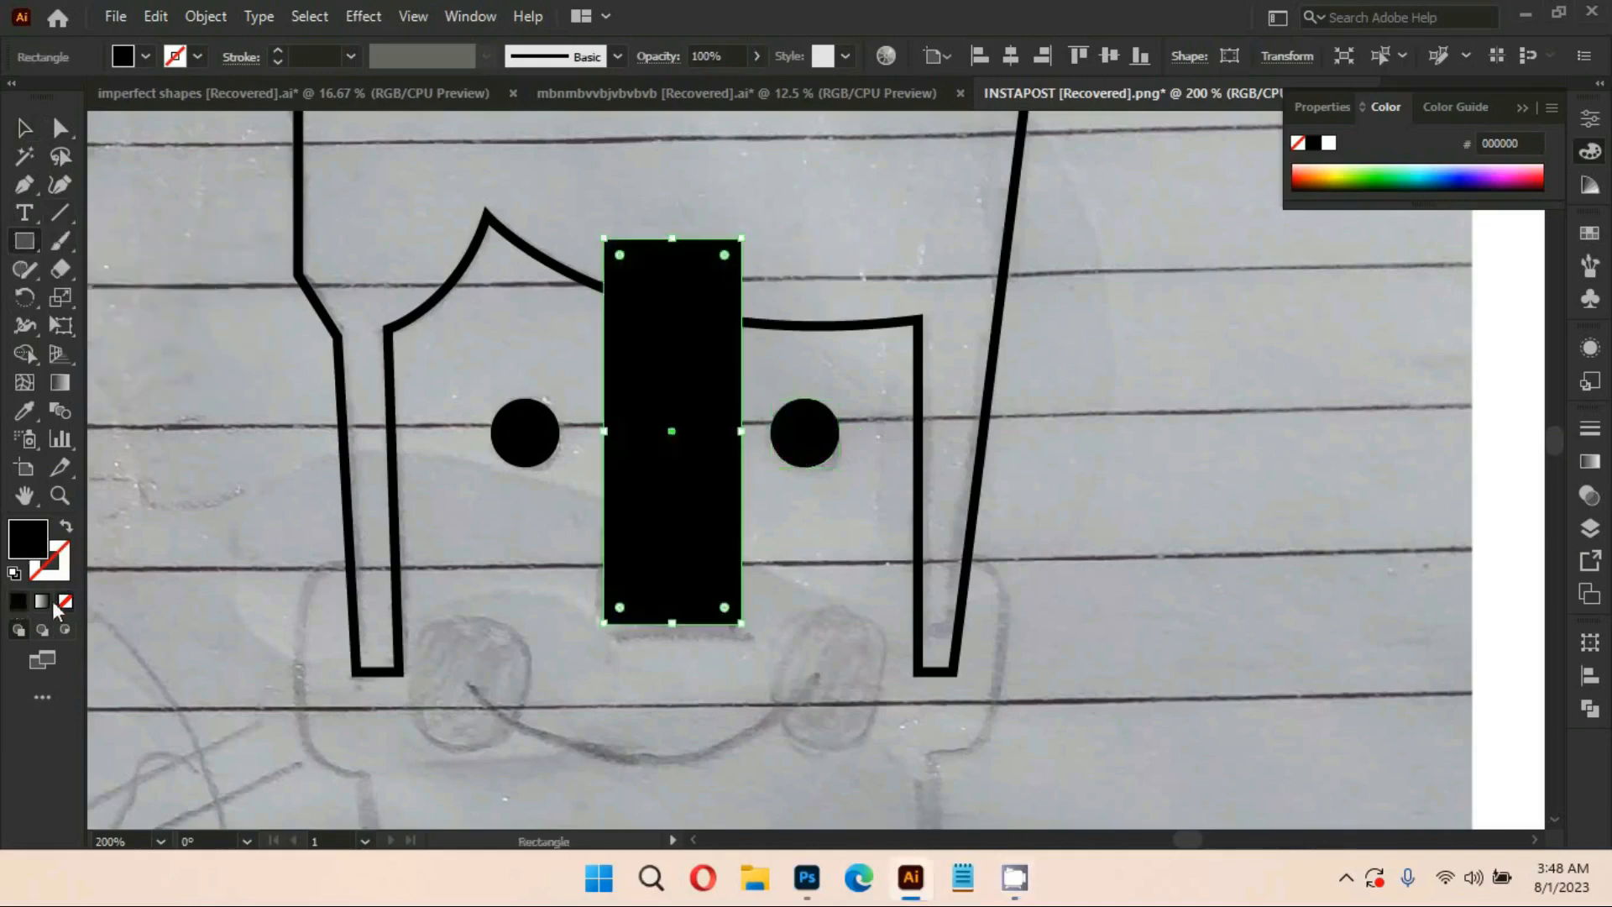
click(65, 602)
click(64, 573)
click(18, 601)
triple_click(279, 51)
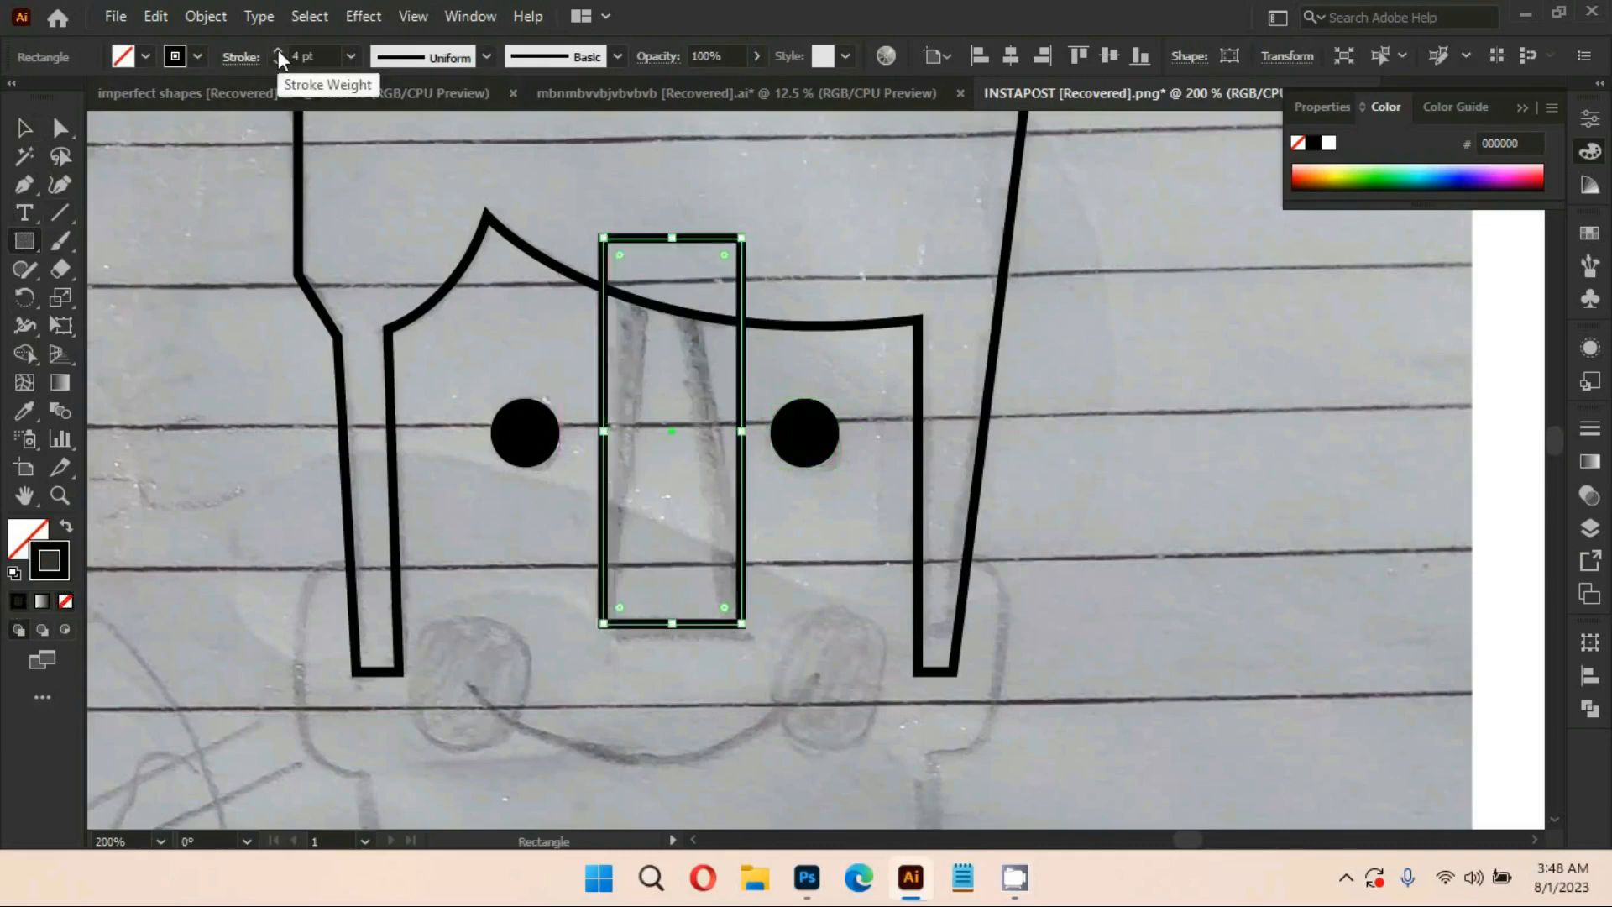
click(278, 51)
Move the nose rectangle's two upper corner points inward with Direct Selection to taper it like the sketch
click(56, 123)
mouse_move(576, 208)
mouse_down()
mouse_move(780, 262)
mouse_move(740, 242)
mouse_move(609, 251)
mouse_move(660, 258)
mouse_move(638, 240)
mouse_up()
key(ctrl+z)
click(720, 221)
drag(740, 240, 642, 239)
click(784, 223)
click(637, 241)
click(758, 212)
Draw a circle over the sketched cheek on the face's left side with the Ellipse tool
scroll(760, 208, down, 5)
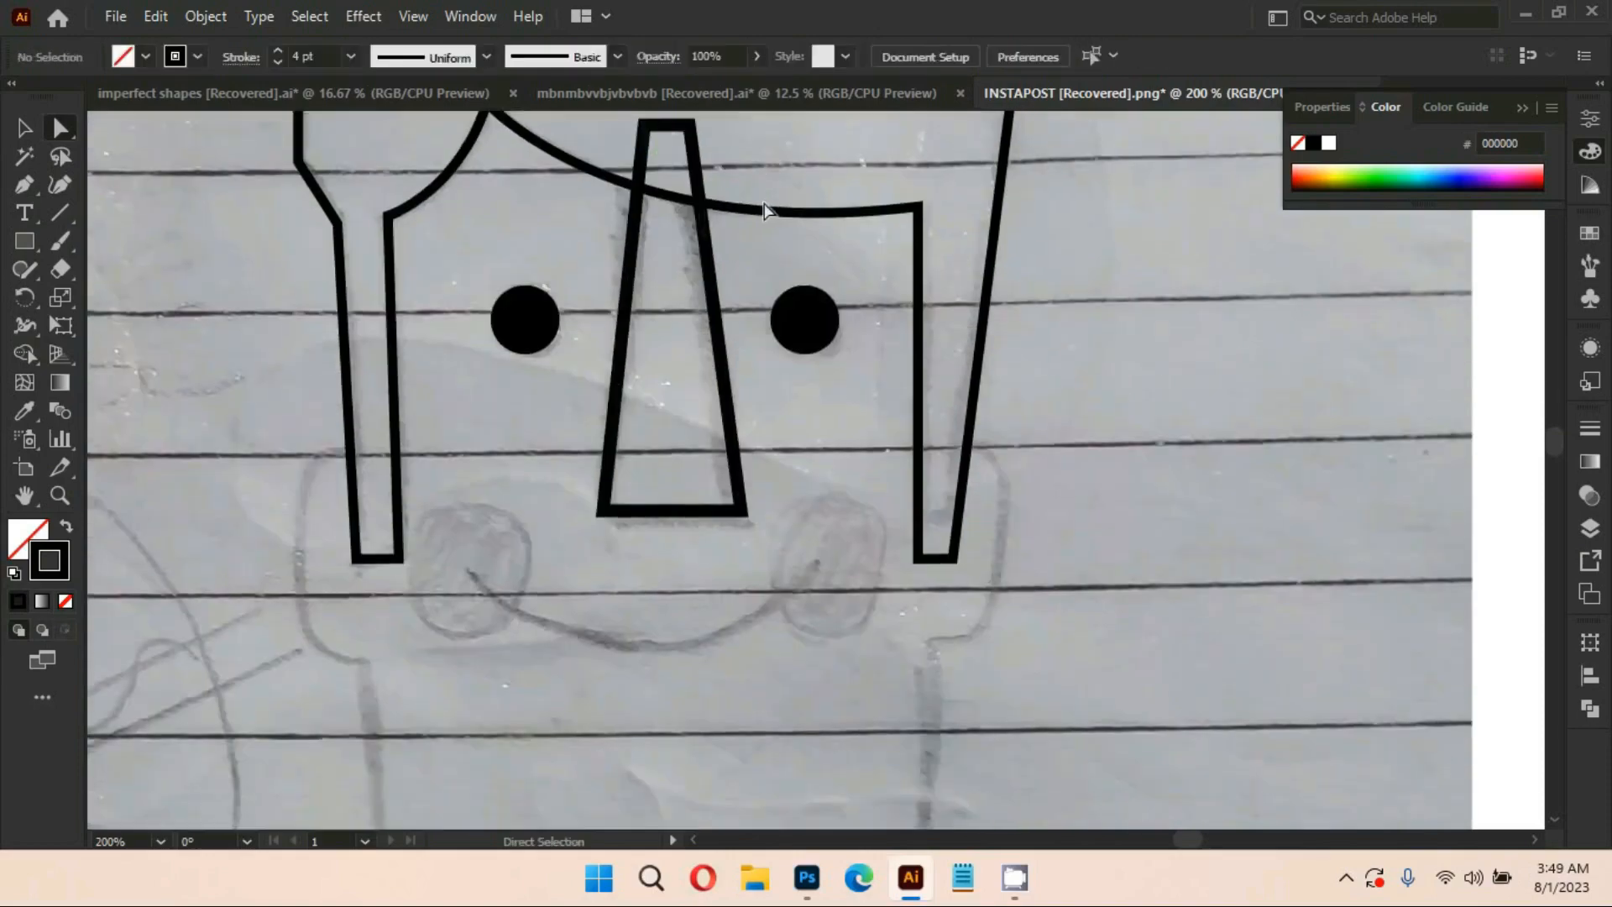
drag(642, 470, 656, 417)
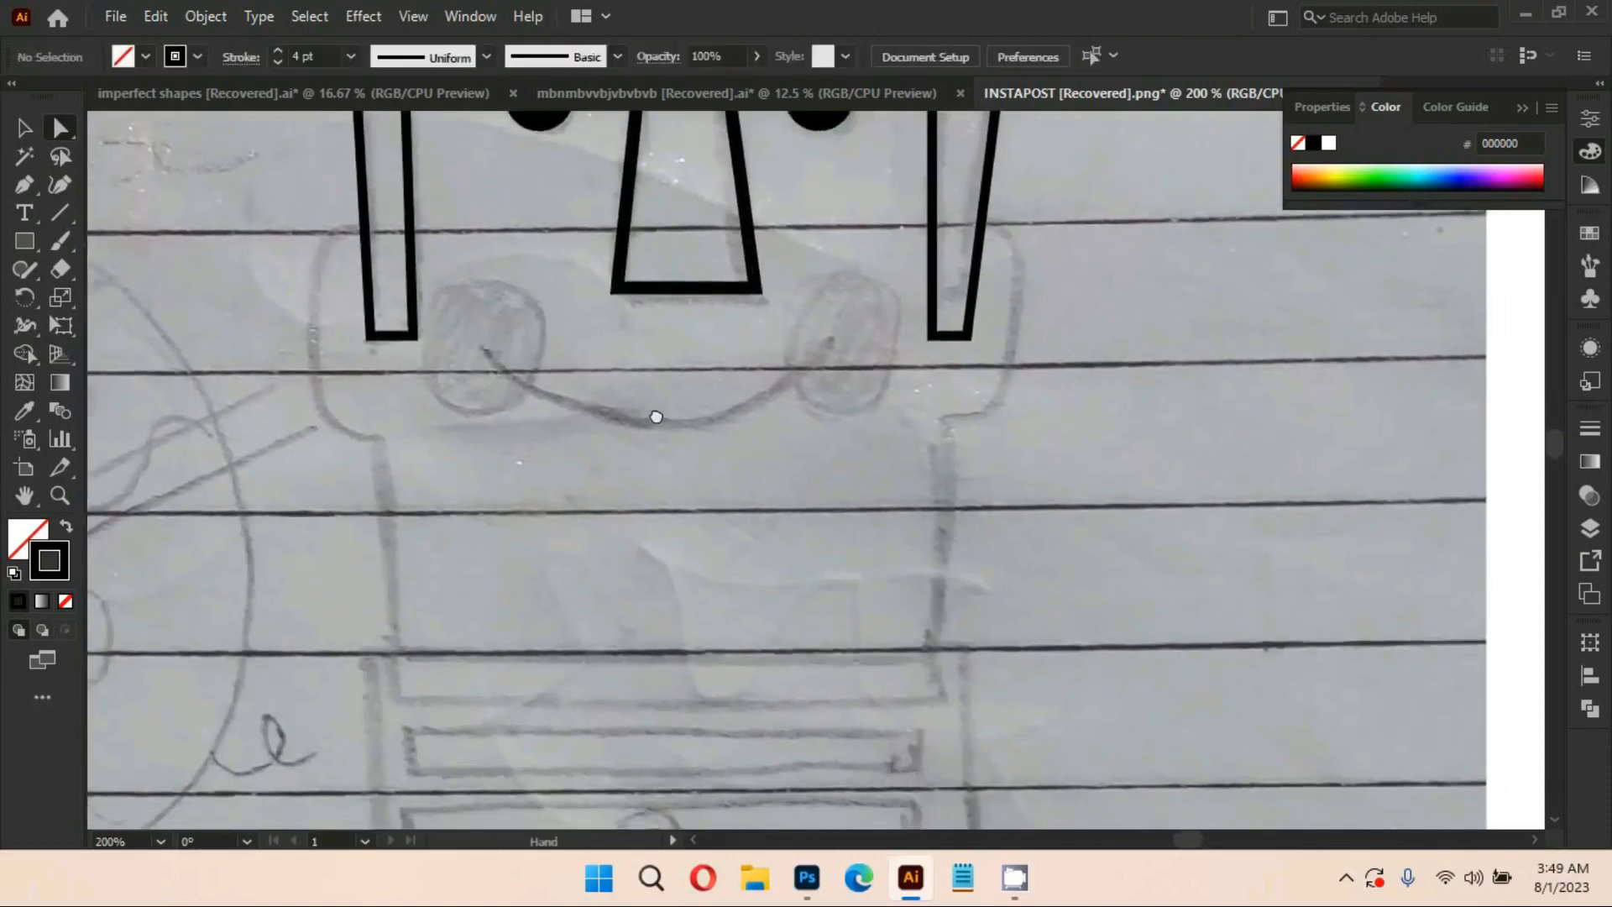
drag(26, 249, 82, 292)
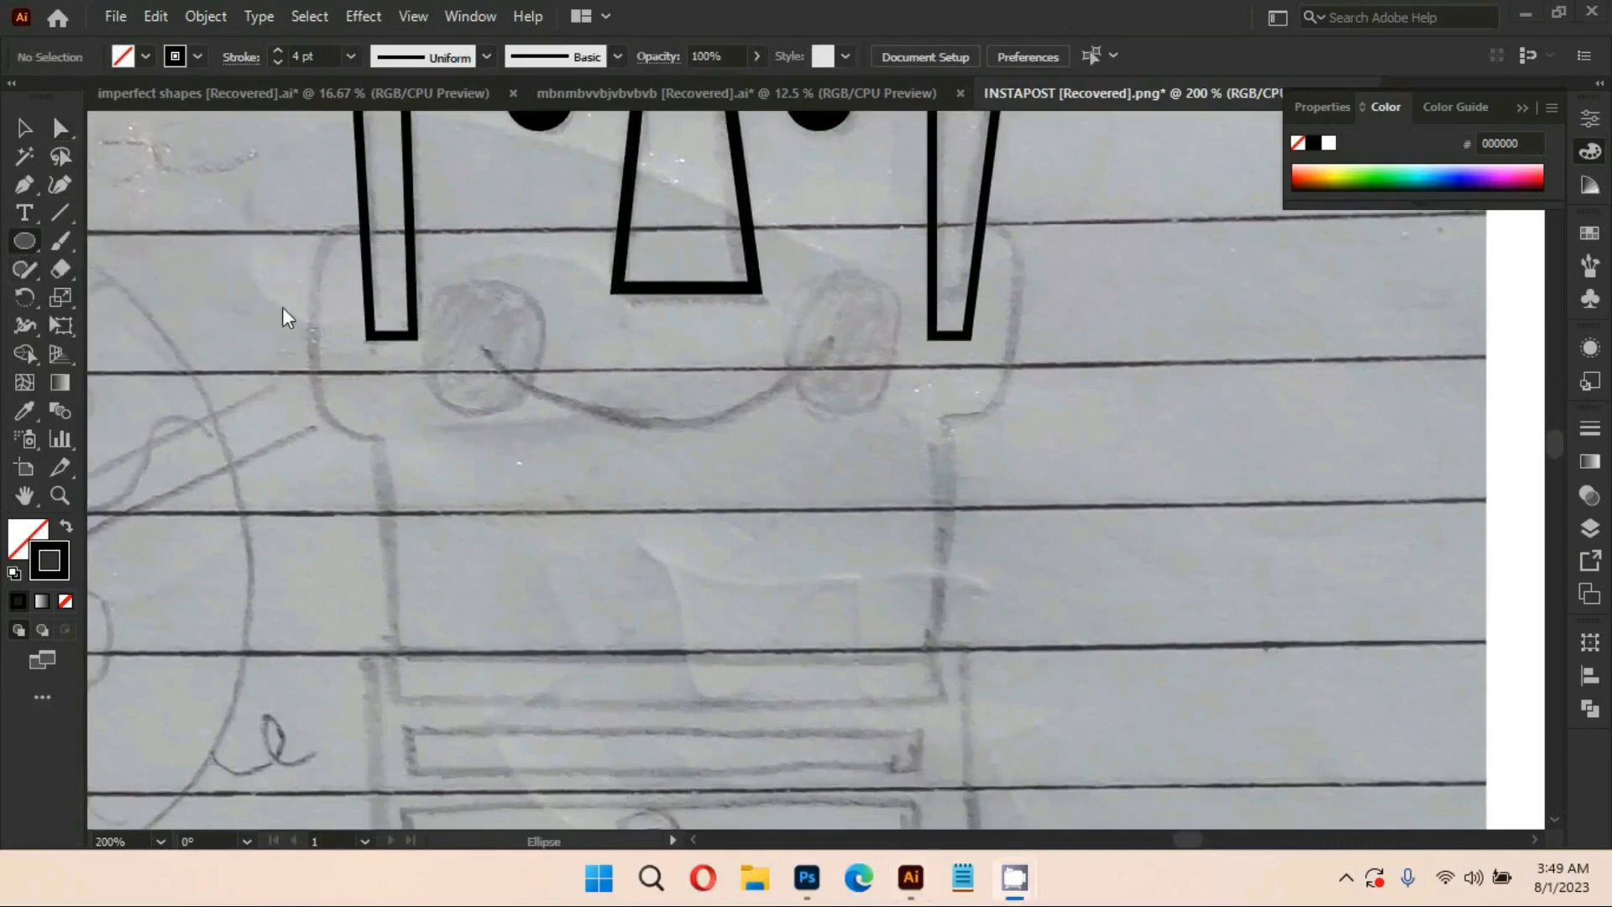
mouse_move(477, 340)
mouse_down()
mouse_move(539, 401)
mouse_move(561, 364)
mouse_up()
key(v)
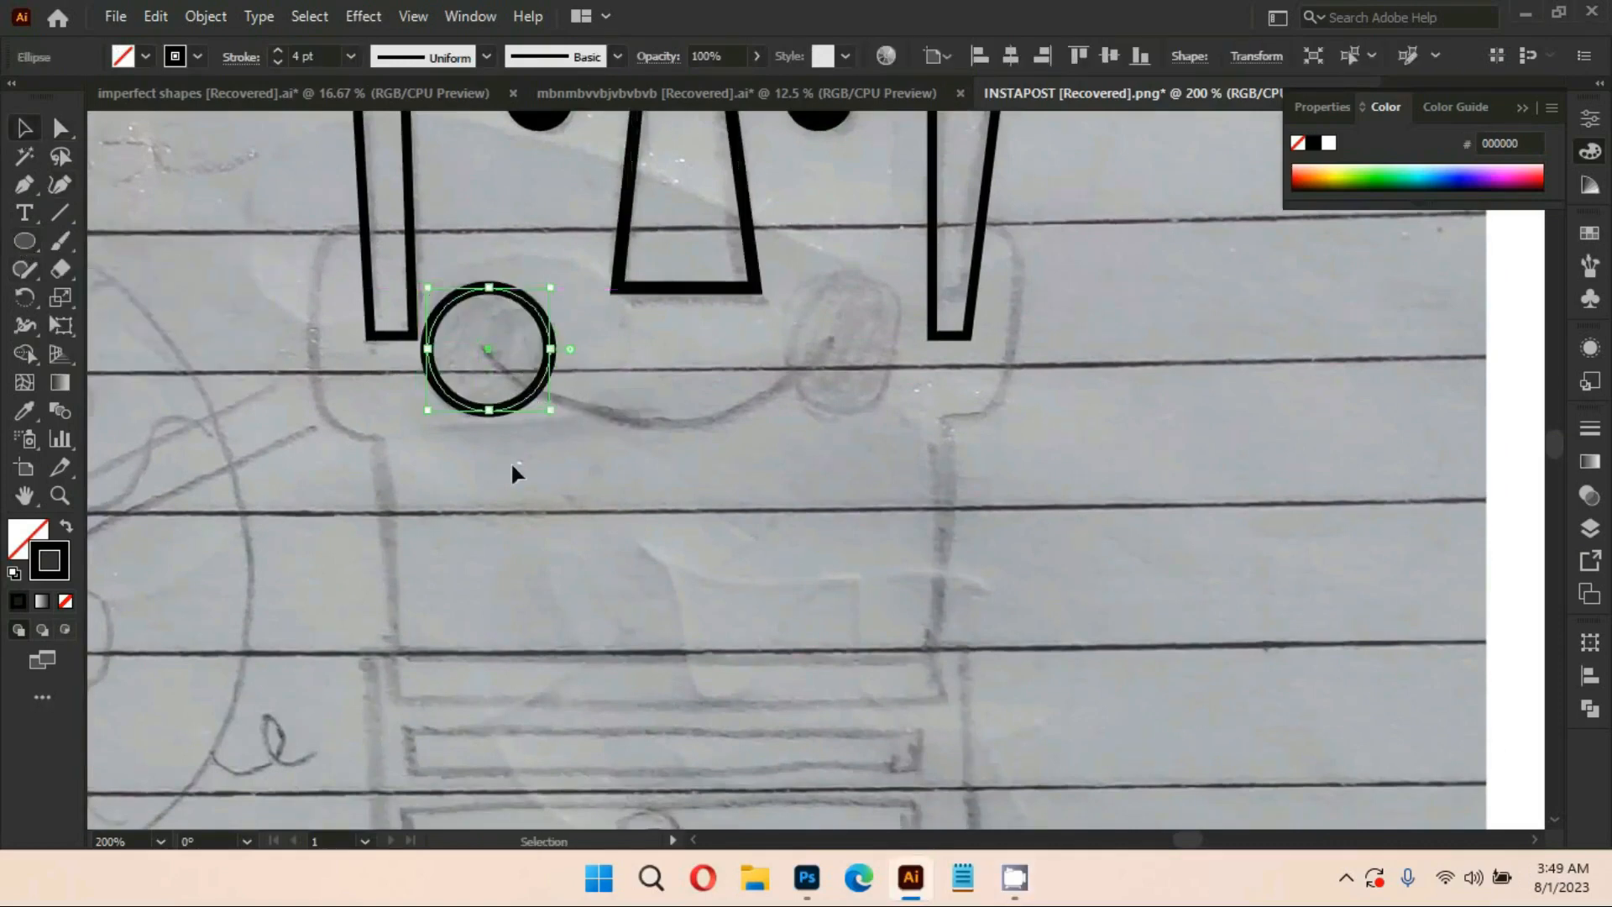
Fill the cheek circle with 232323 without a stroke, and select its rightmost anchor point with Direct Selection
click(18, 601)
double_click(34, 542)
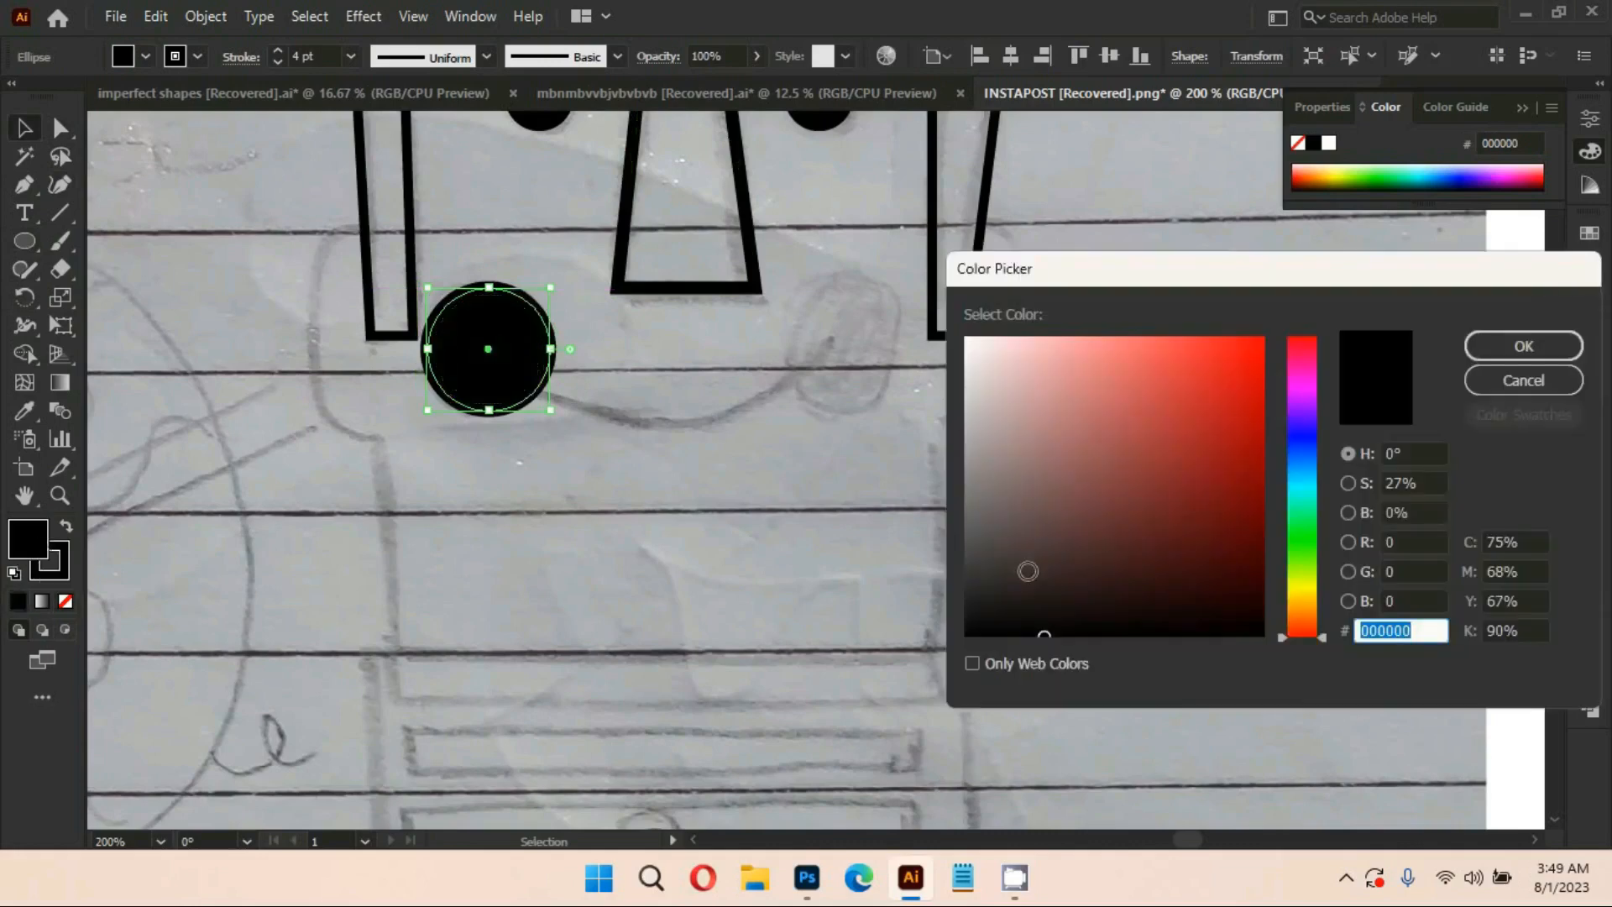
text(232323)
click(1502, 351)
click(65, 599)
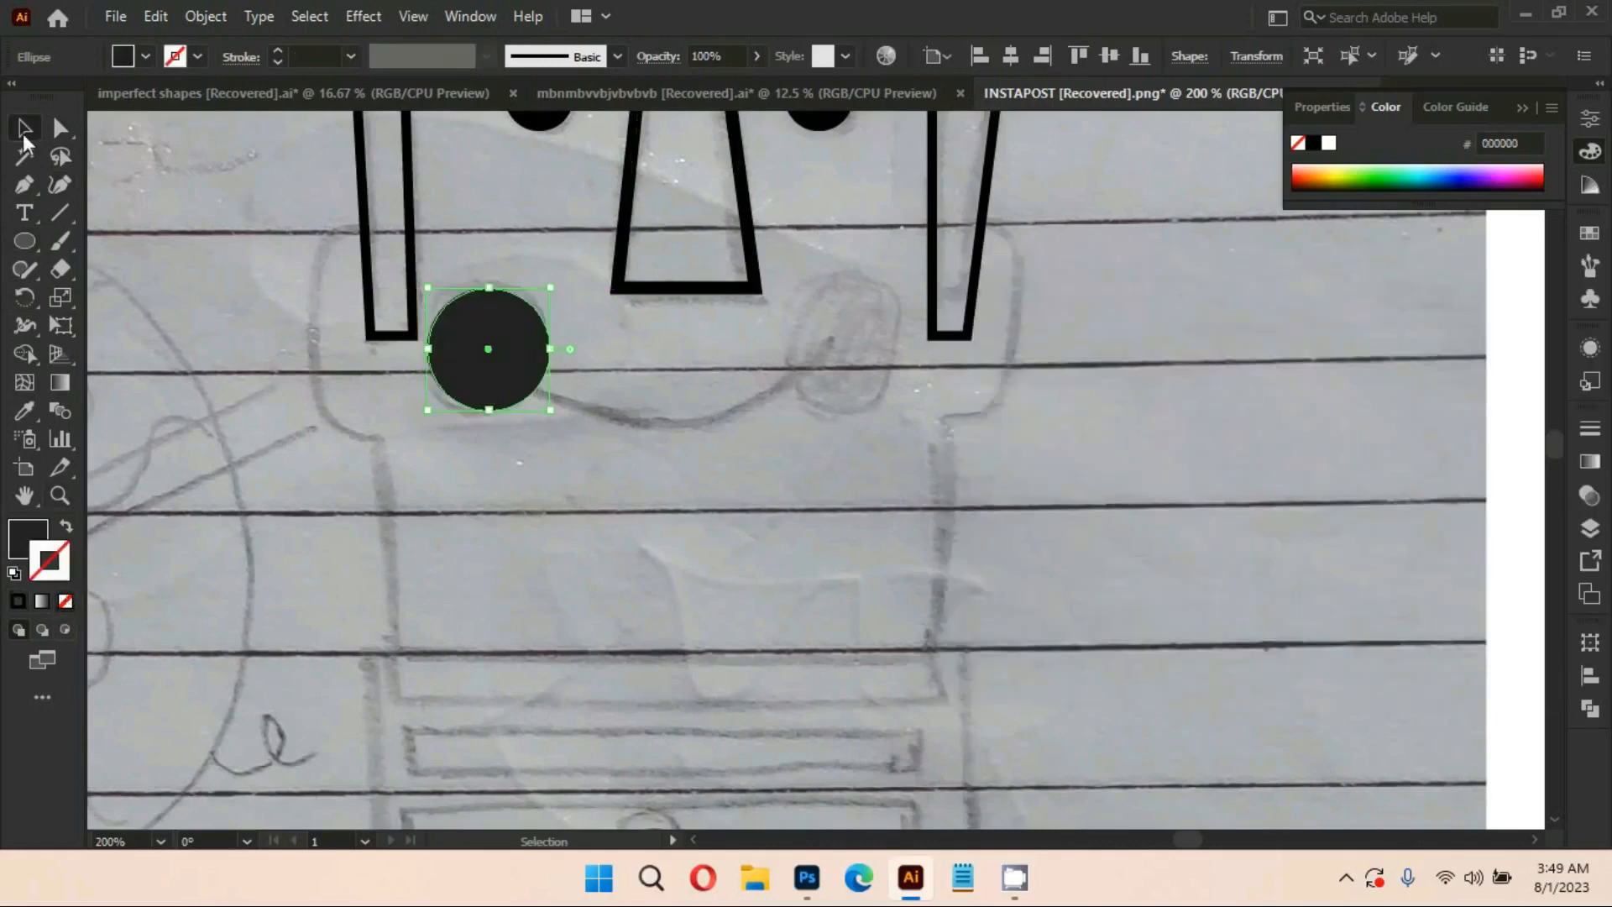
key(a)
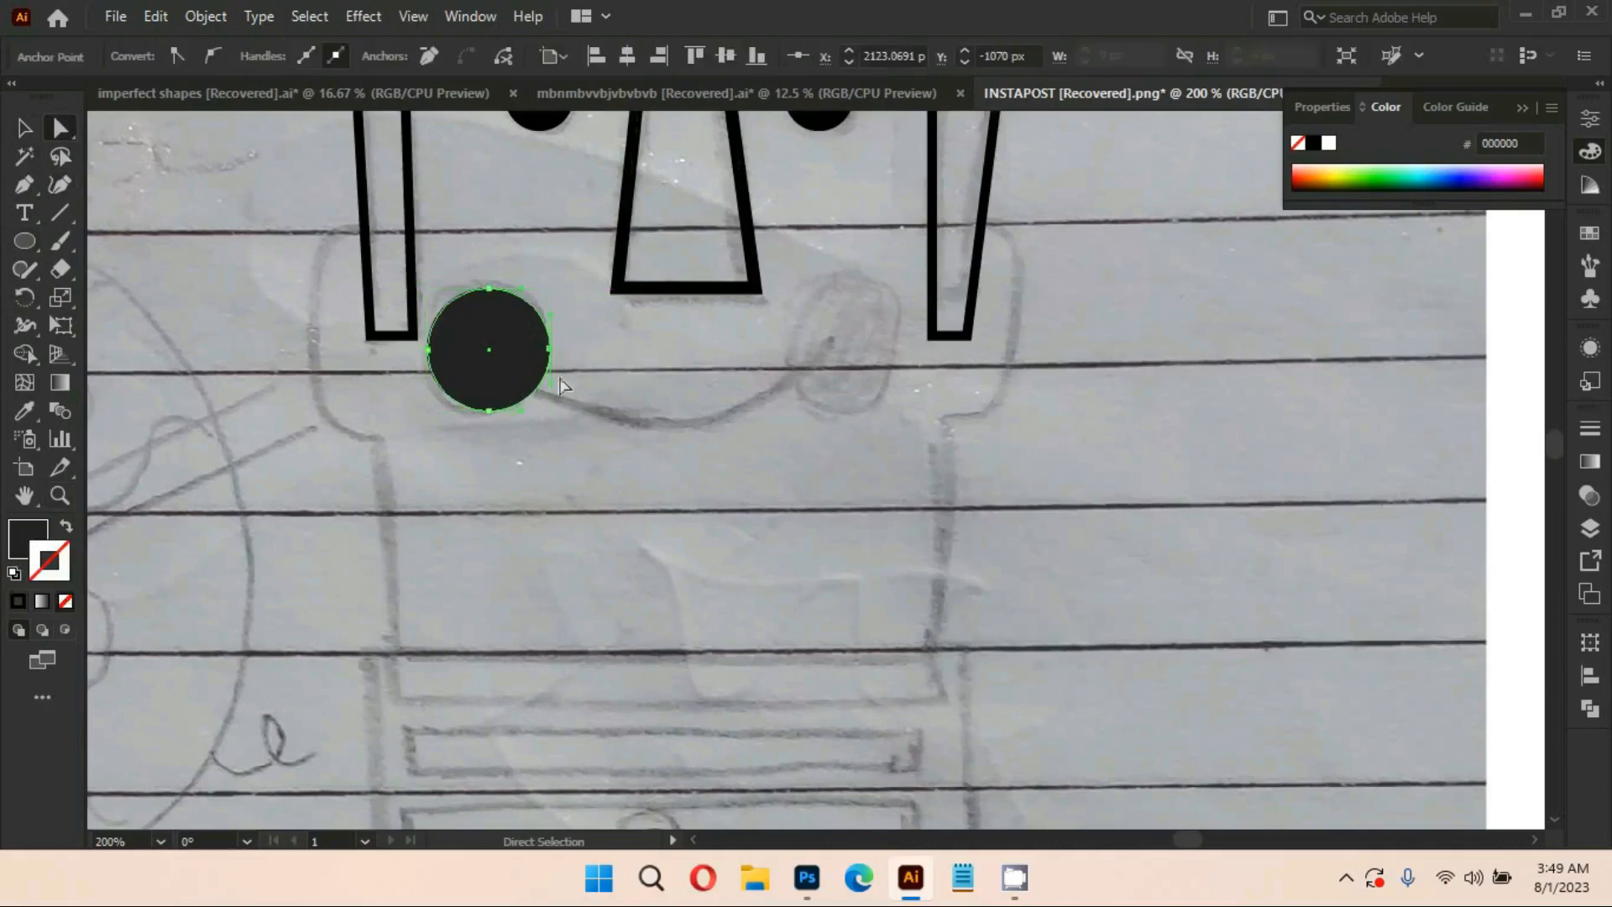
Reshape the cheek circle with Direct Selection, extending the top point's handle and lowering the bottom point to match the sketch
scroll(493, 366, up, 2)
drag(610, 402, 611, 431)
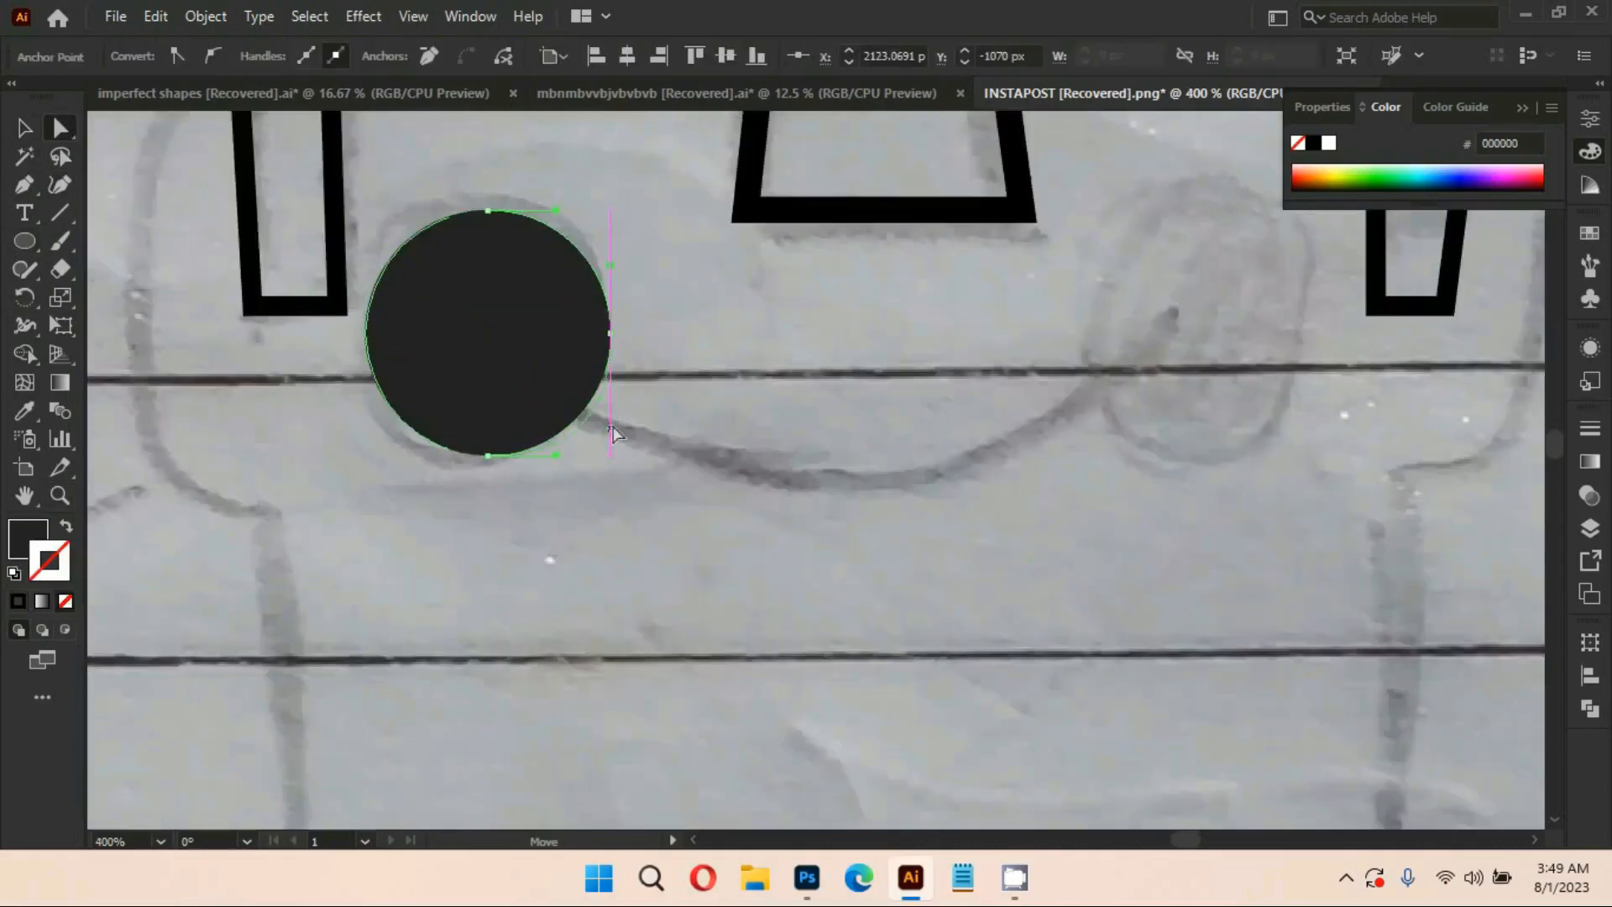
click(486, 211)
drag(421, 210, 395, 207)
drag(487, 456, 452, 510)
click(582, 532)
click(584, 271)
click(540, 475)
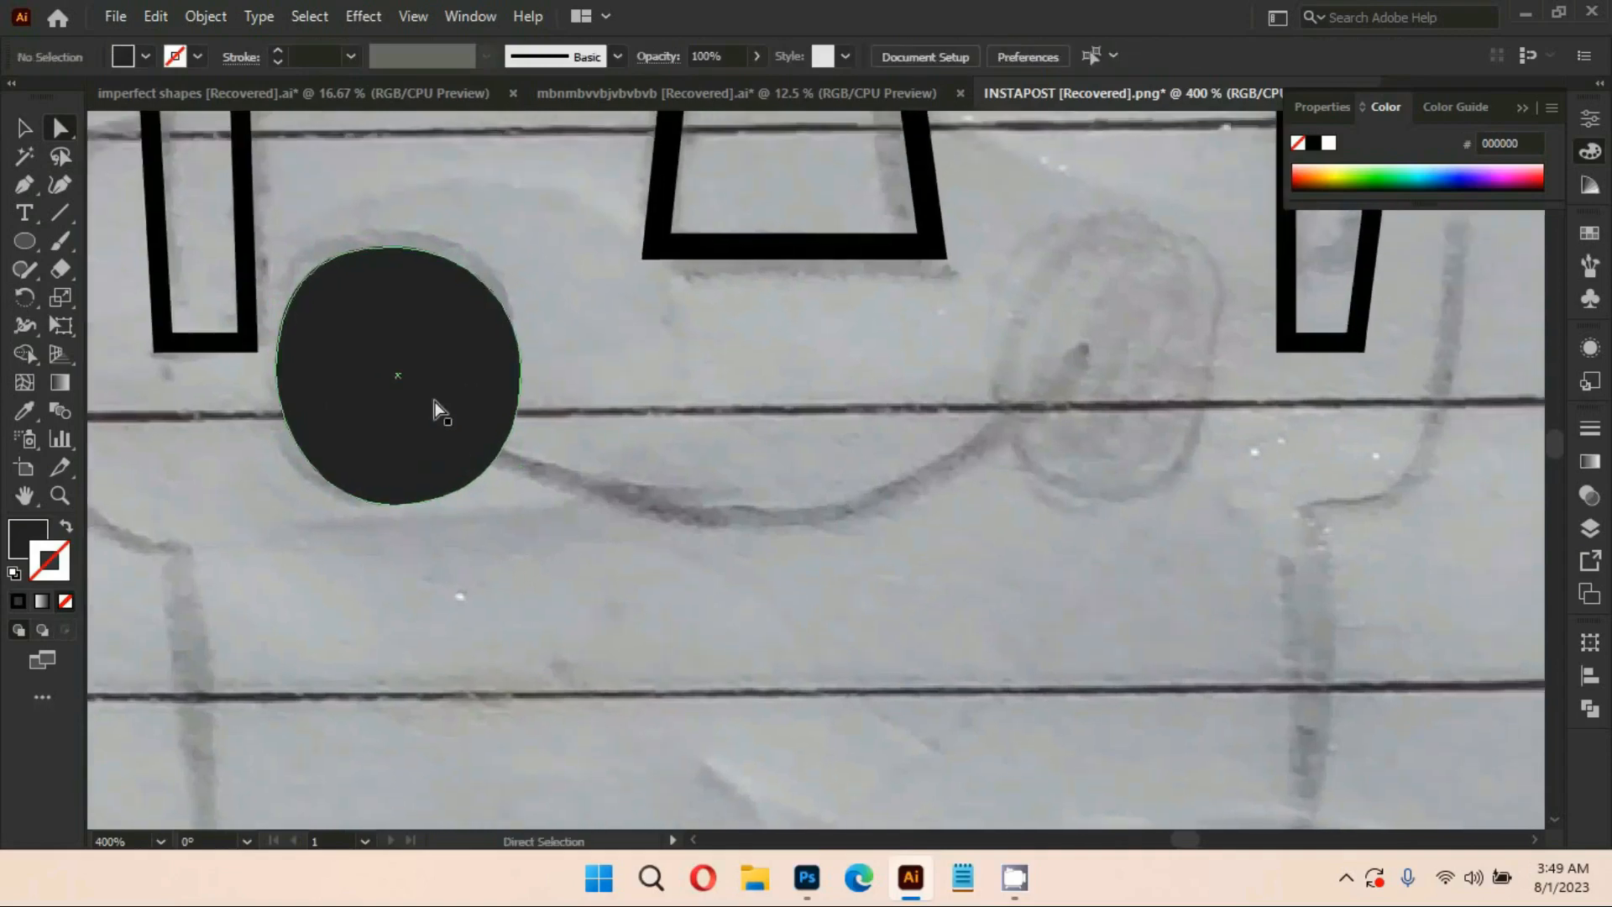
Bulge the cheek's lower-left side outward using the leftmost point's handle and lower the bottom anchor slightly
click(433, 399)
click(276, 369)
drag(275, 436, 261, 436)
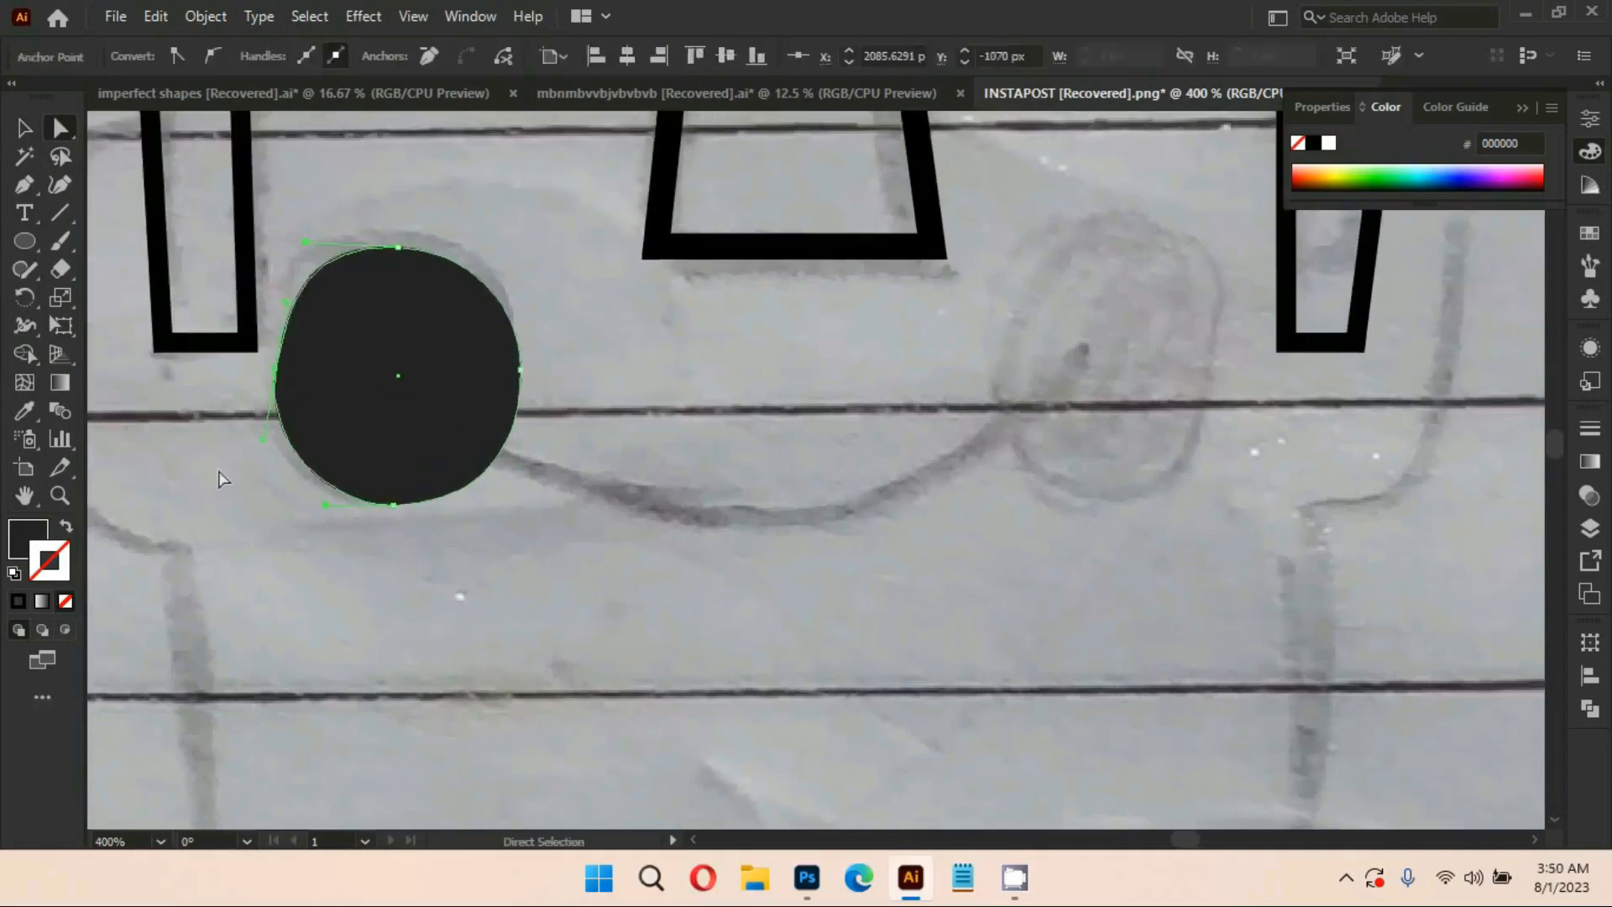
click(219, 475)
drag(392, 504, 391, 512)
click(567, 544)
Duplicate the cheek horizontally onto the sketched cheek on the other side of the face
scroll(566, 544, right, 2)
click(301, 427)
drag(306, 431, 1039, 434)
alt+scroll(733, 582, down, 4)
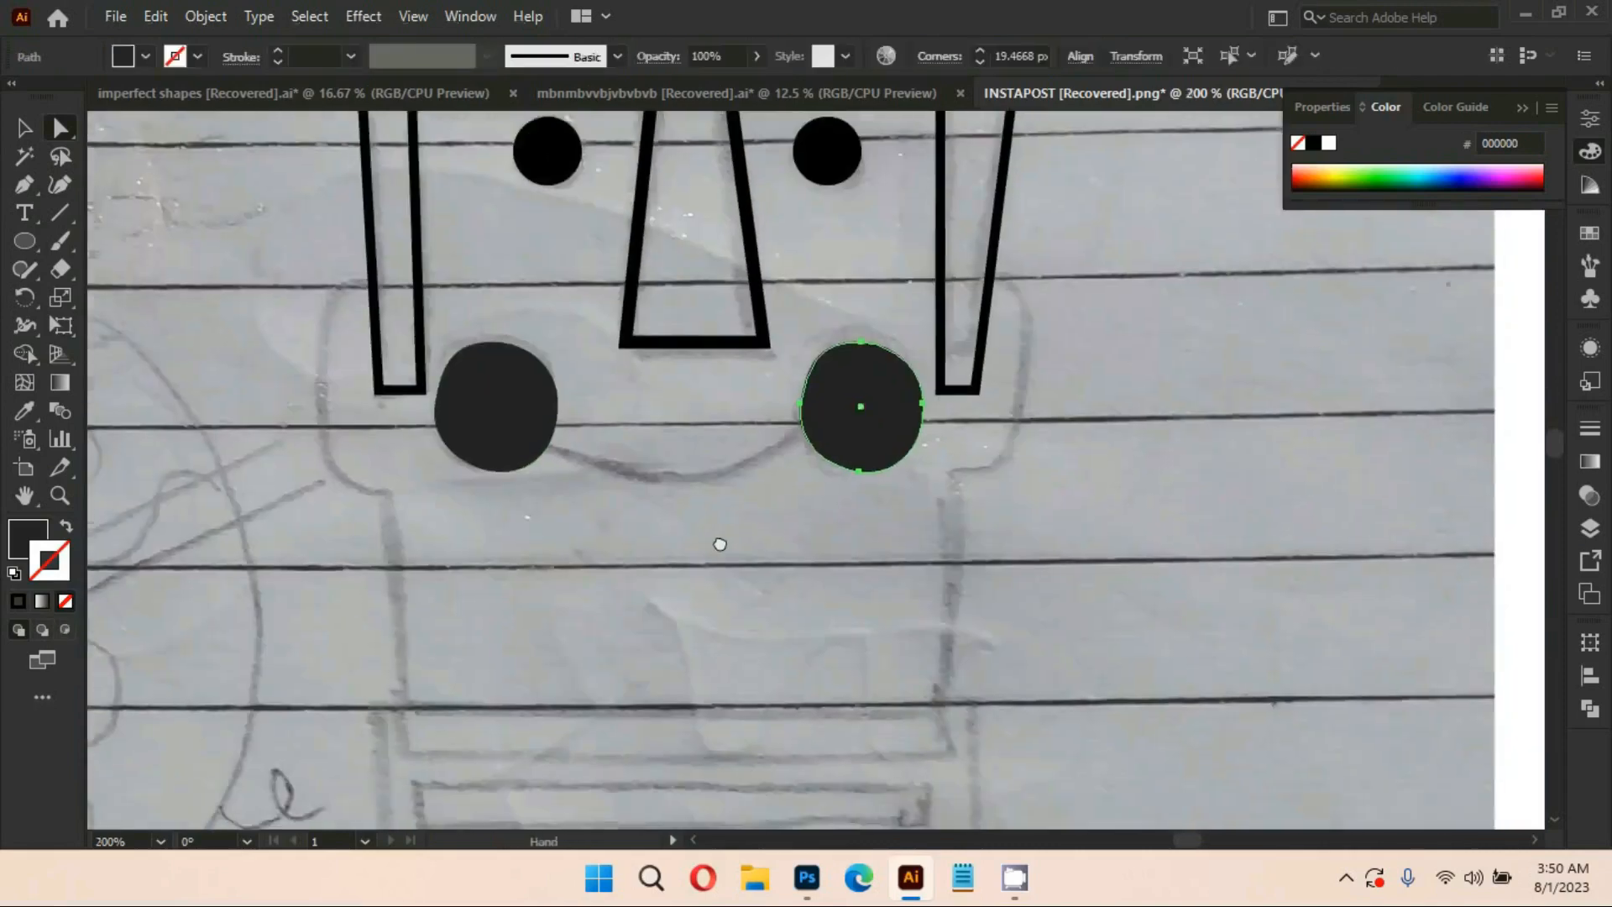
Give both cheek shapes a 1 pt black stroke and no fill
click(531, 509)
click(526, 437)
shift+click(840, 419)
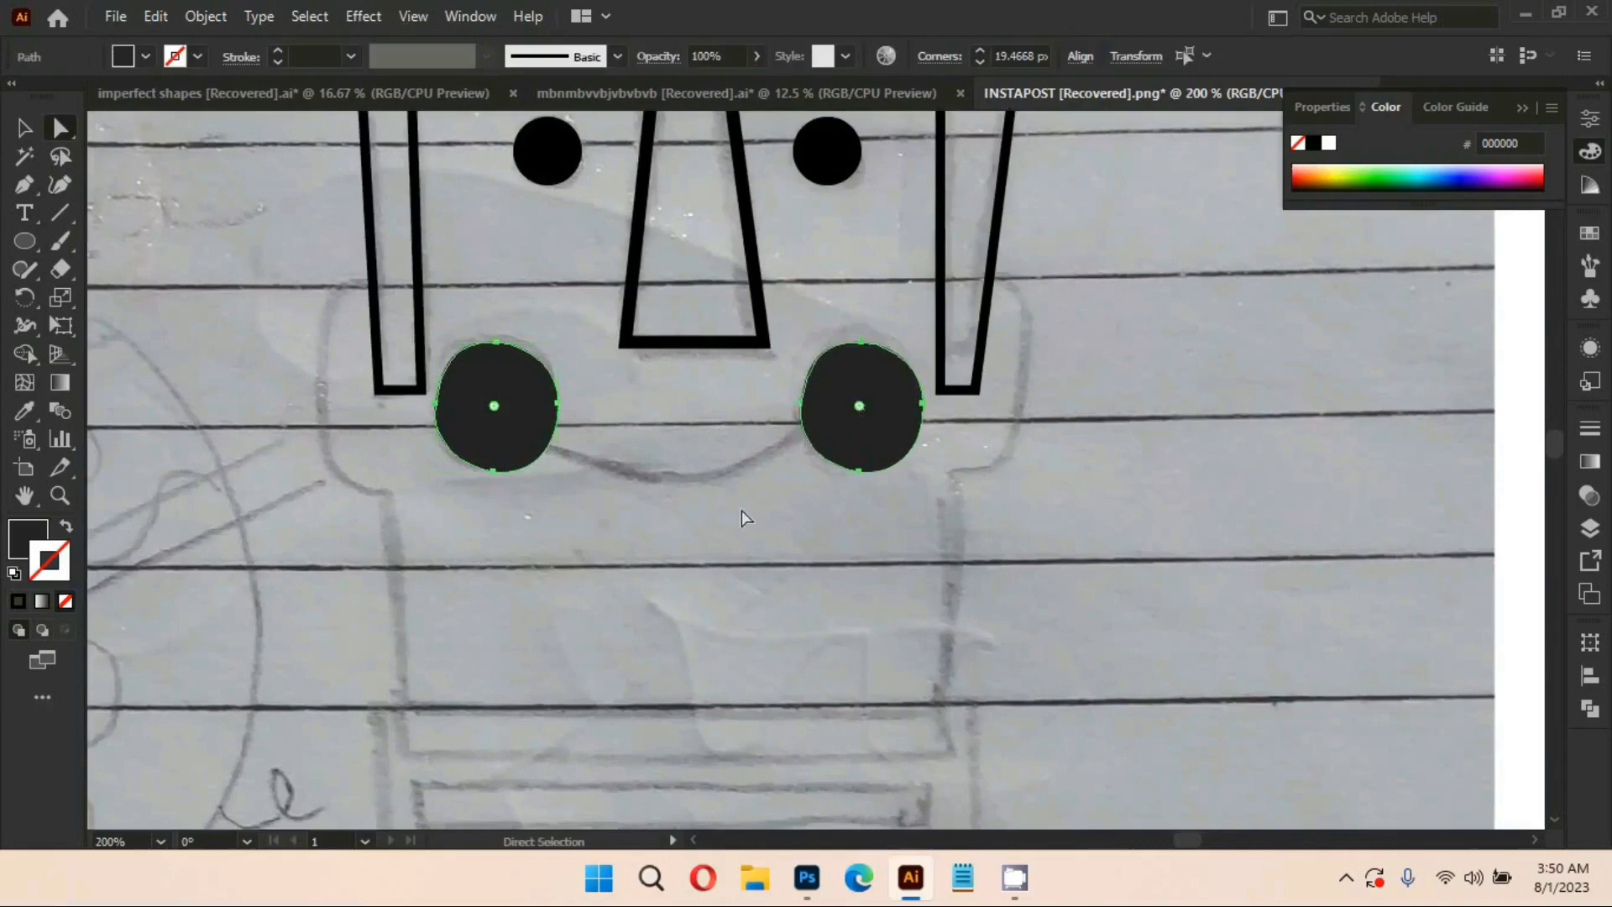
click(24, 128)
scroll(647, 494, down, 1)
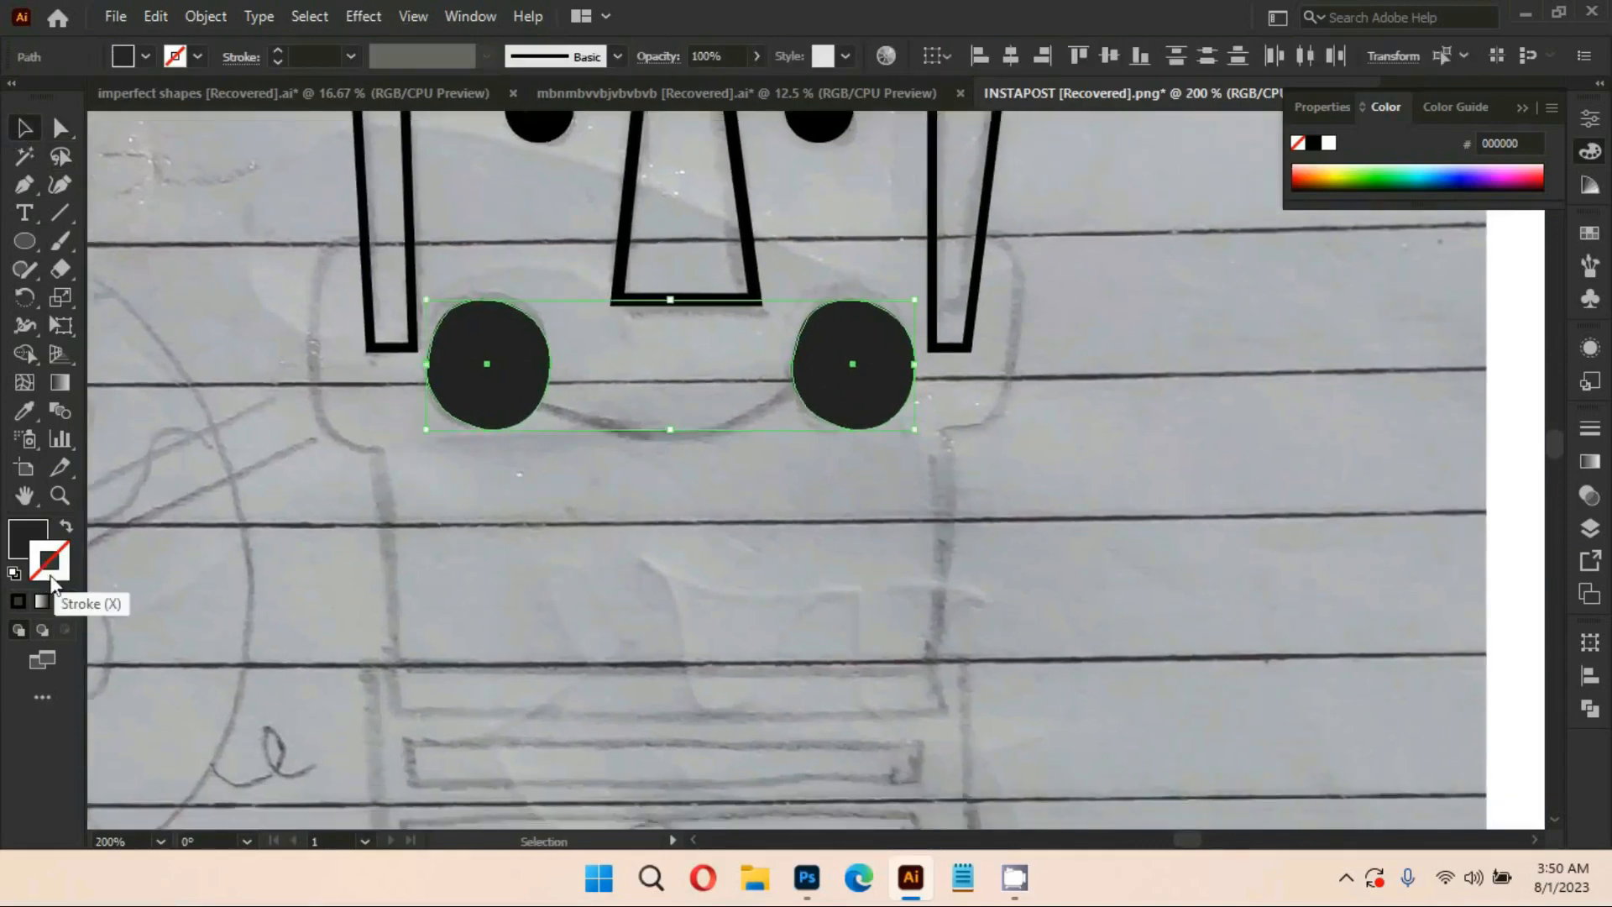
click(21, 600)
click(25, 546)
click(66, 603)
click(482, 564)
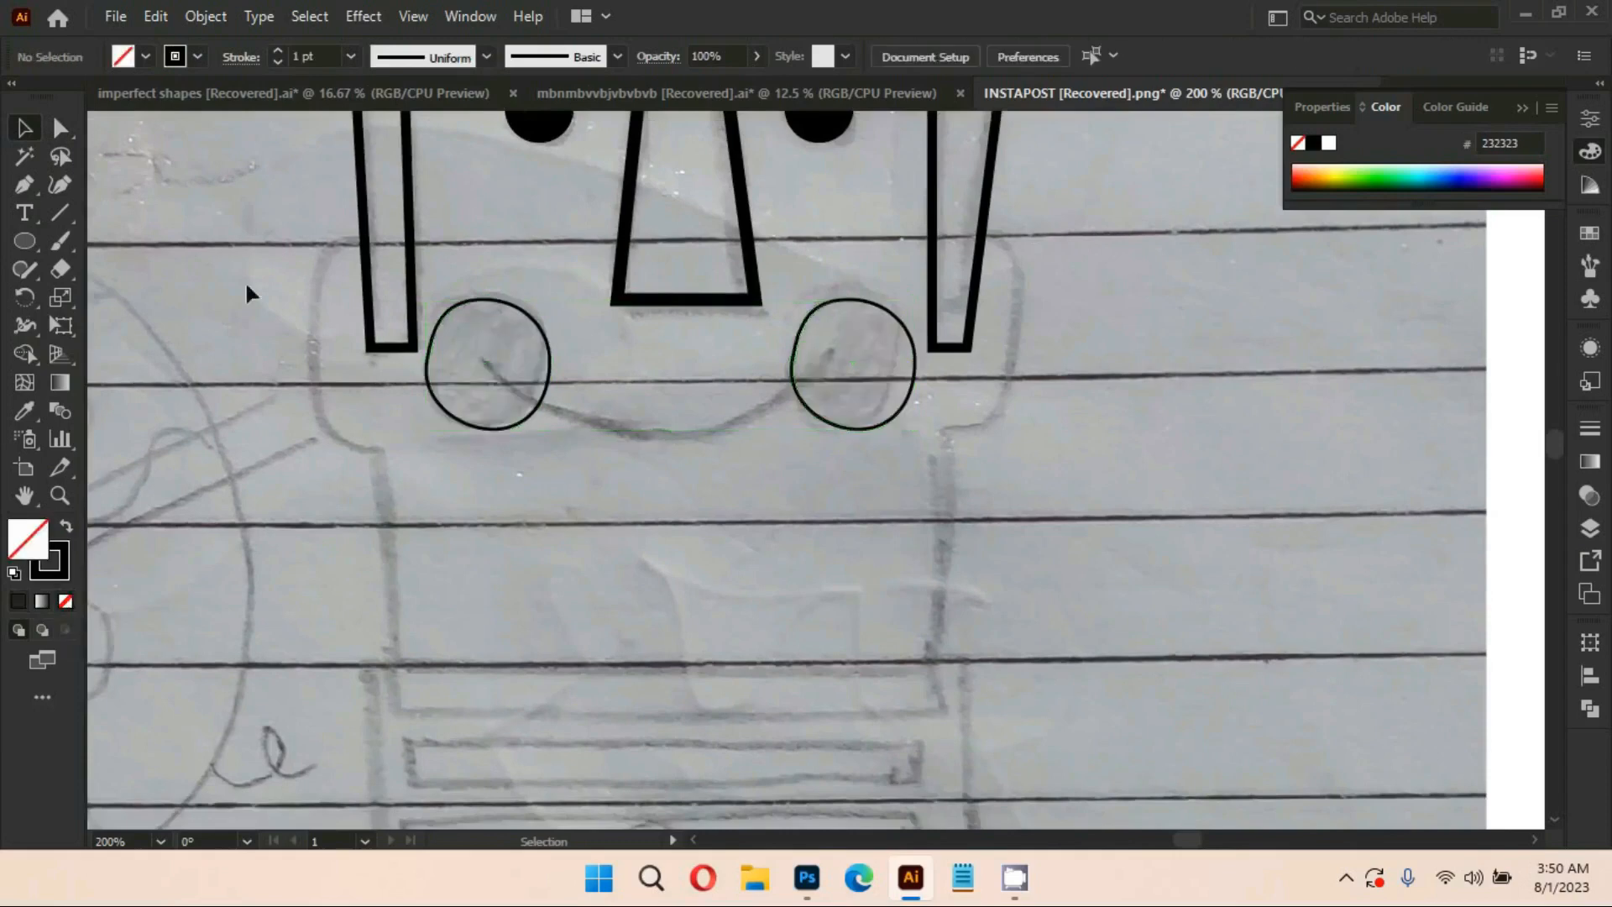
Draw the smile with the Pen tool as an open curve about 113 px wide, running between the two cheek centres
key(p)
click(482, 363)
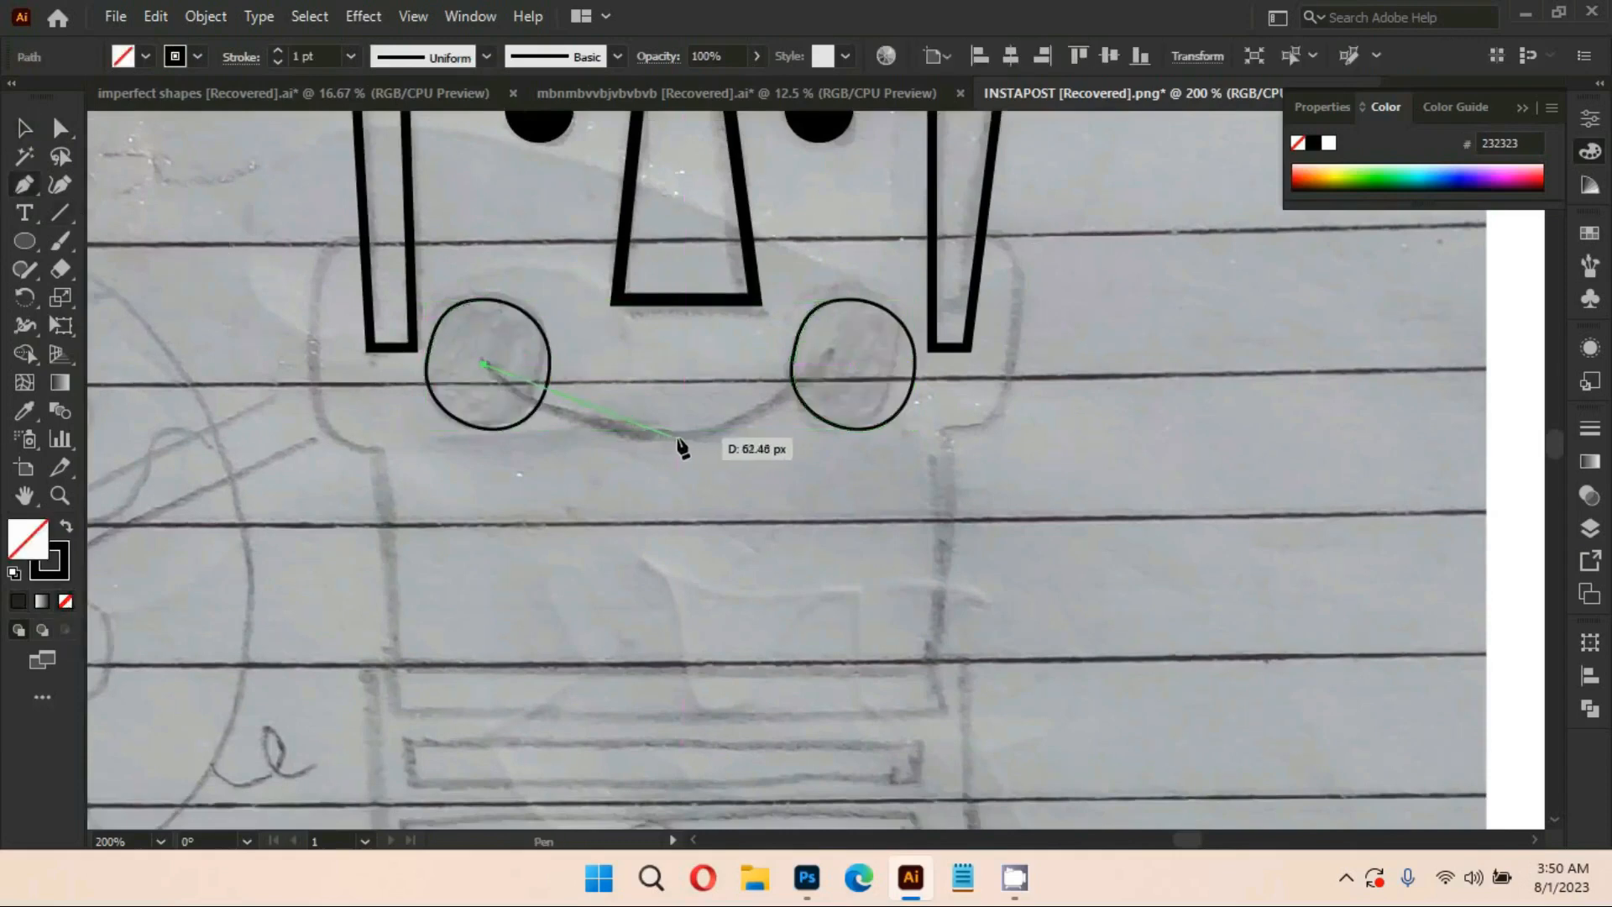
click(683, 437)
drag(804, 426, 809, 435)
click(855, 365)
click(25, 128)
click(652, 466)
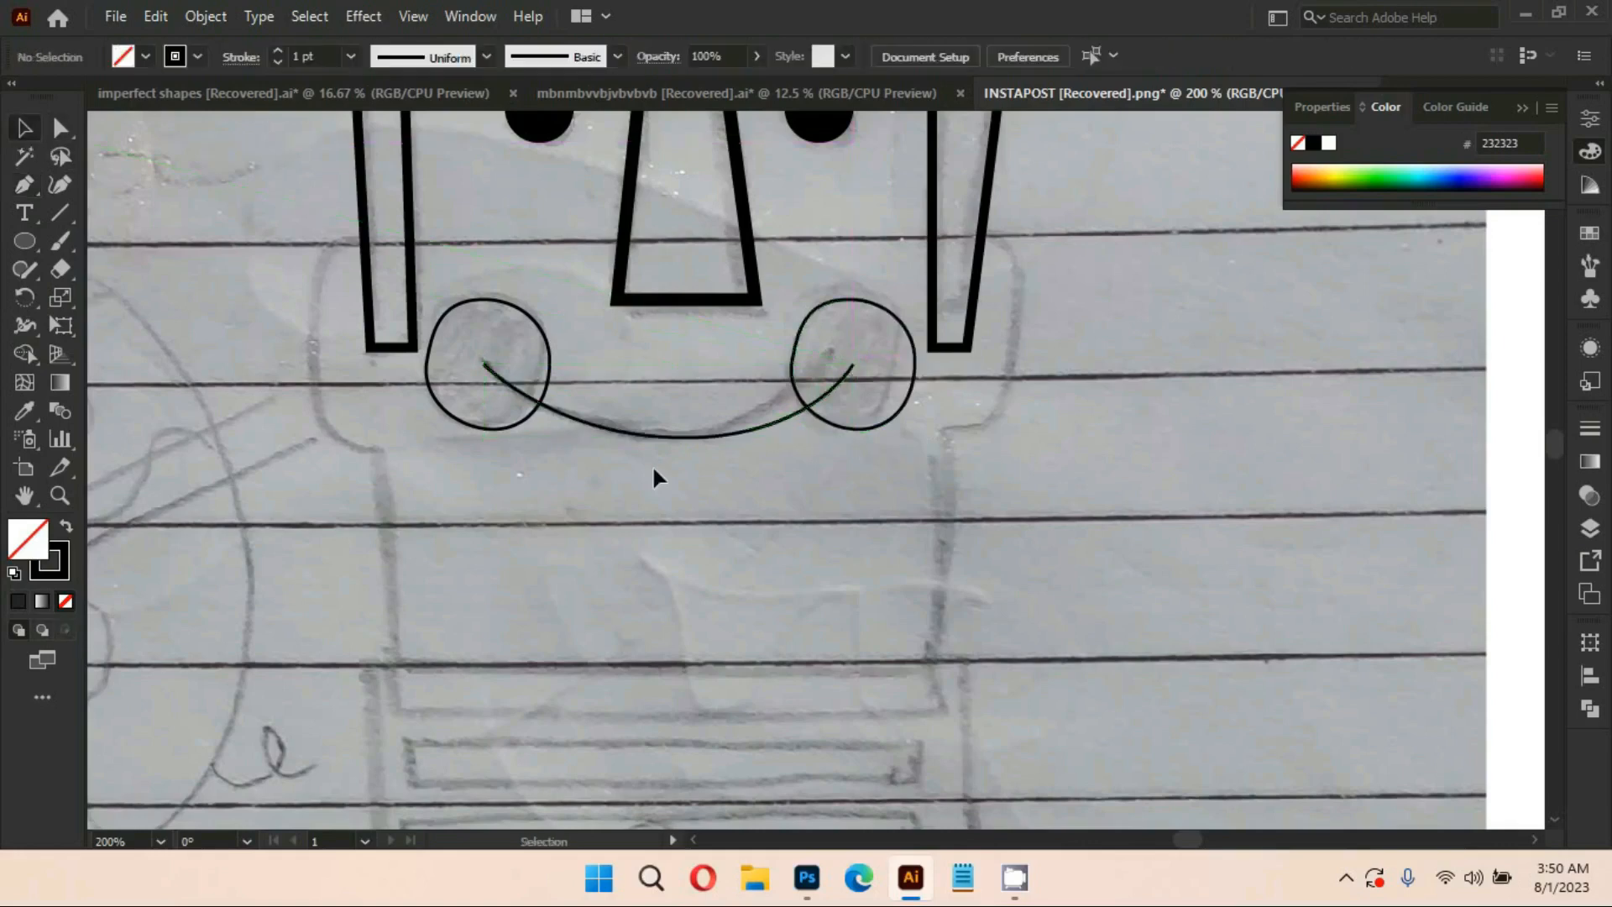
Refine the smile curve with Direct Selection by shortening the middle anchor's left handle and moving that anchor slightly down and left
click(658, 437)
key(a)
click(684, 437)
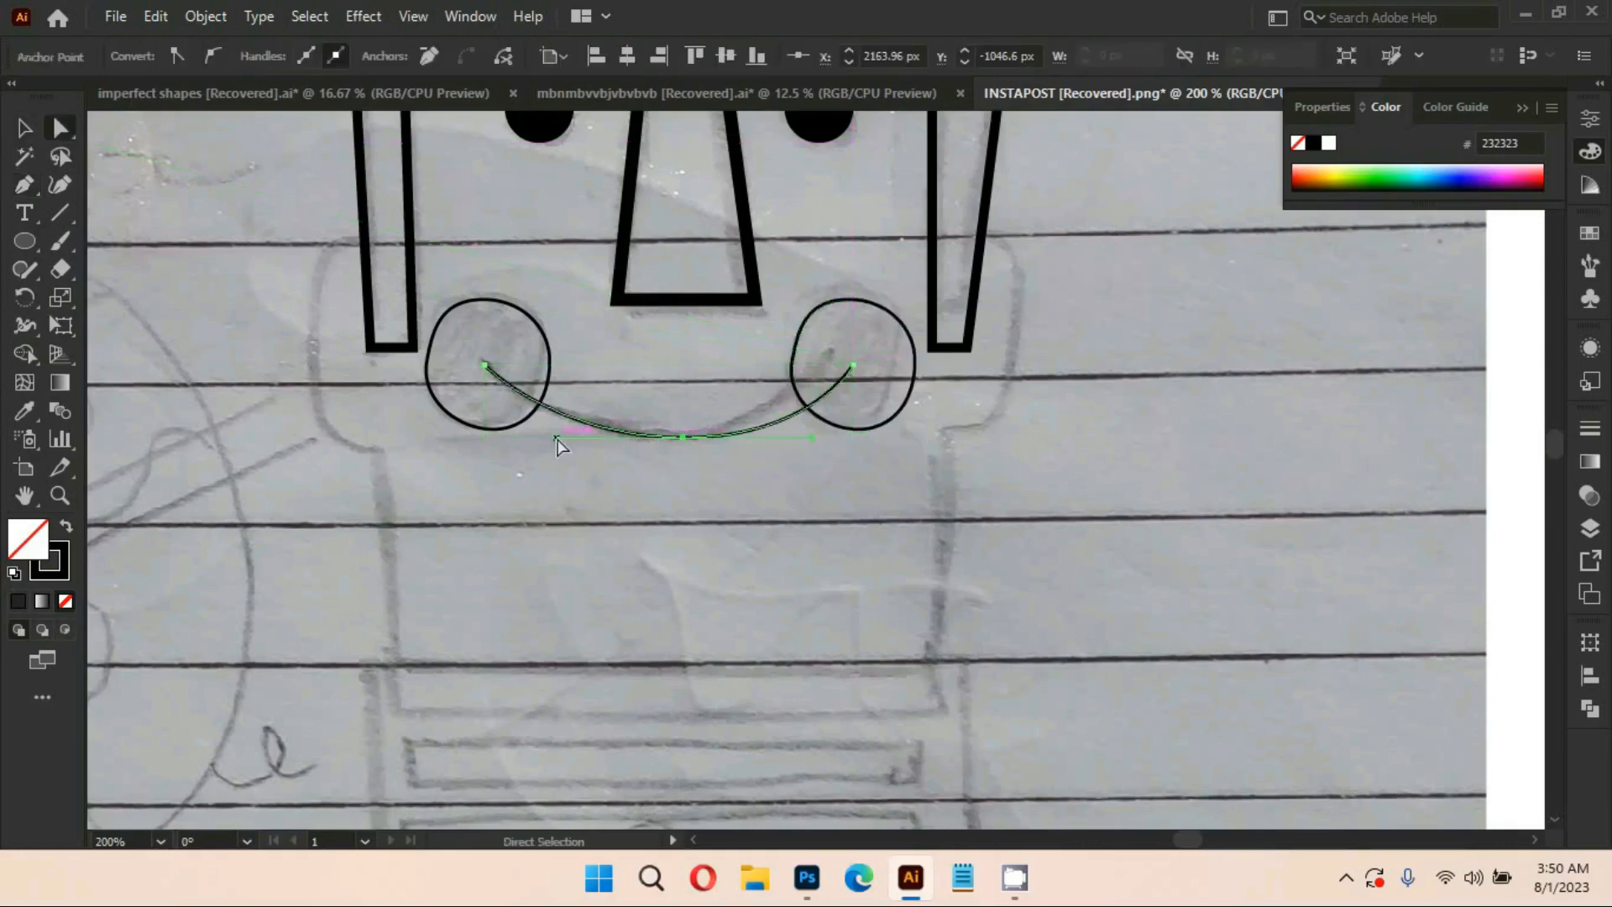
drag(511, 437, 531, 438)
click(676, 471)
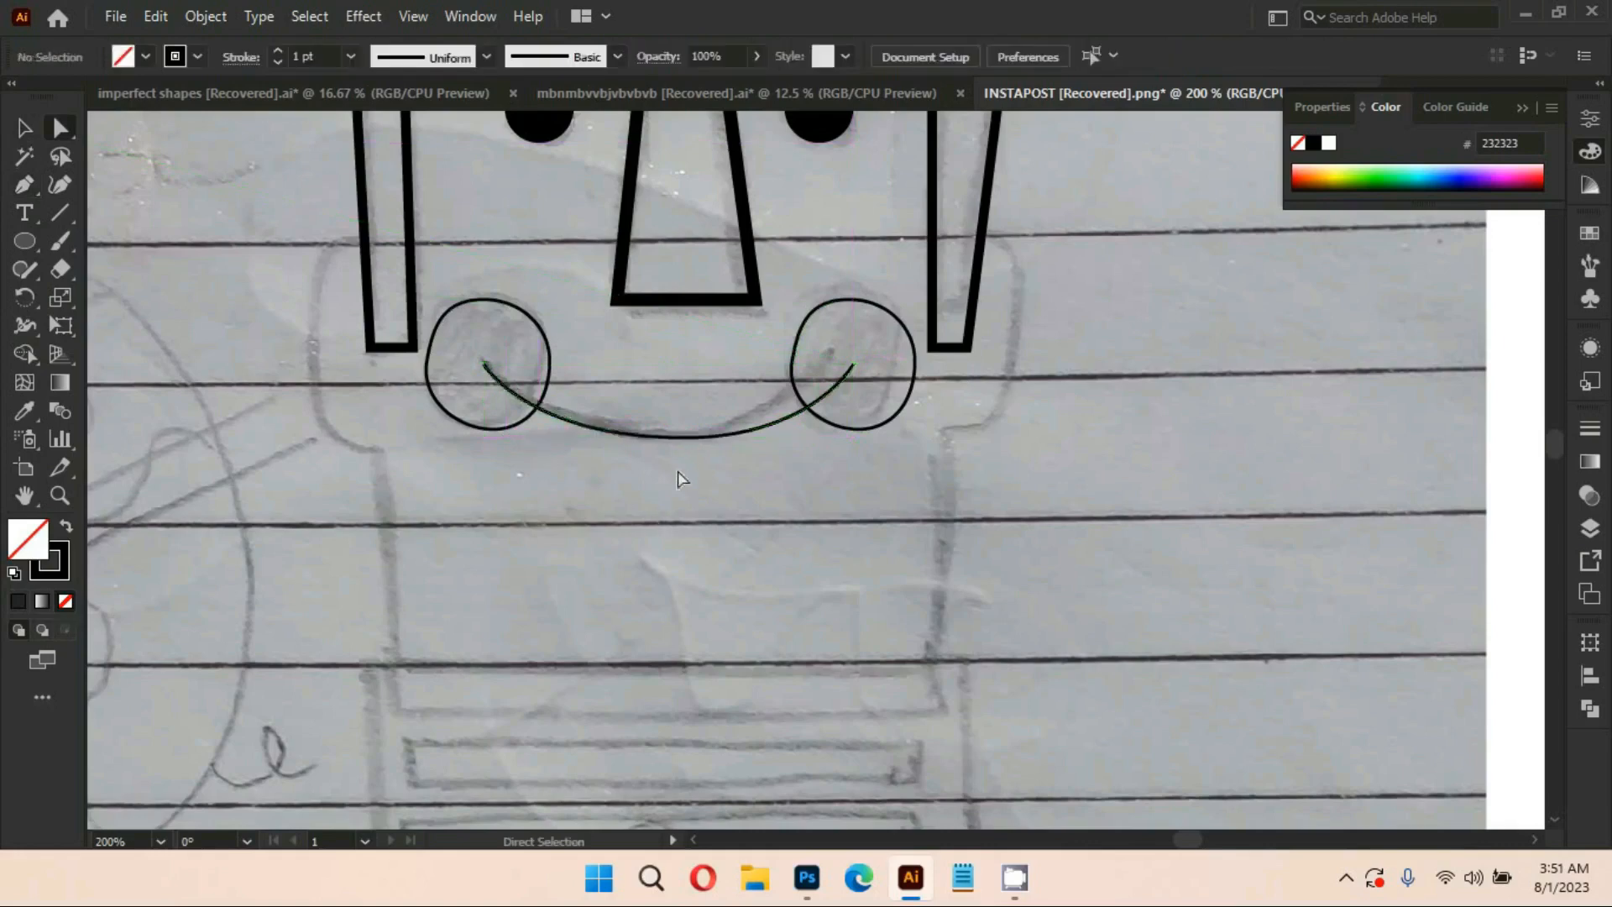
drag(684, 437, 678, 443)
click(678, 523)
click(733, 590)
scroll(753, 516, down, 1)
Set the smile curve's stroke weight to 3 pt
click(695, 429)
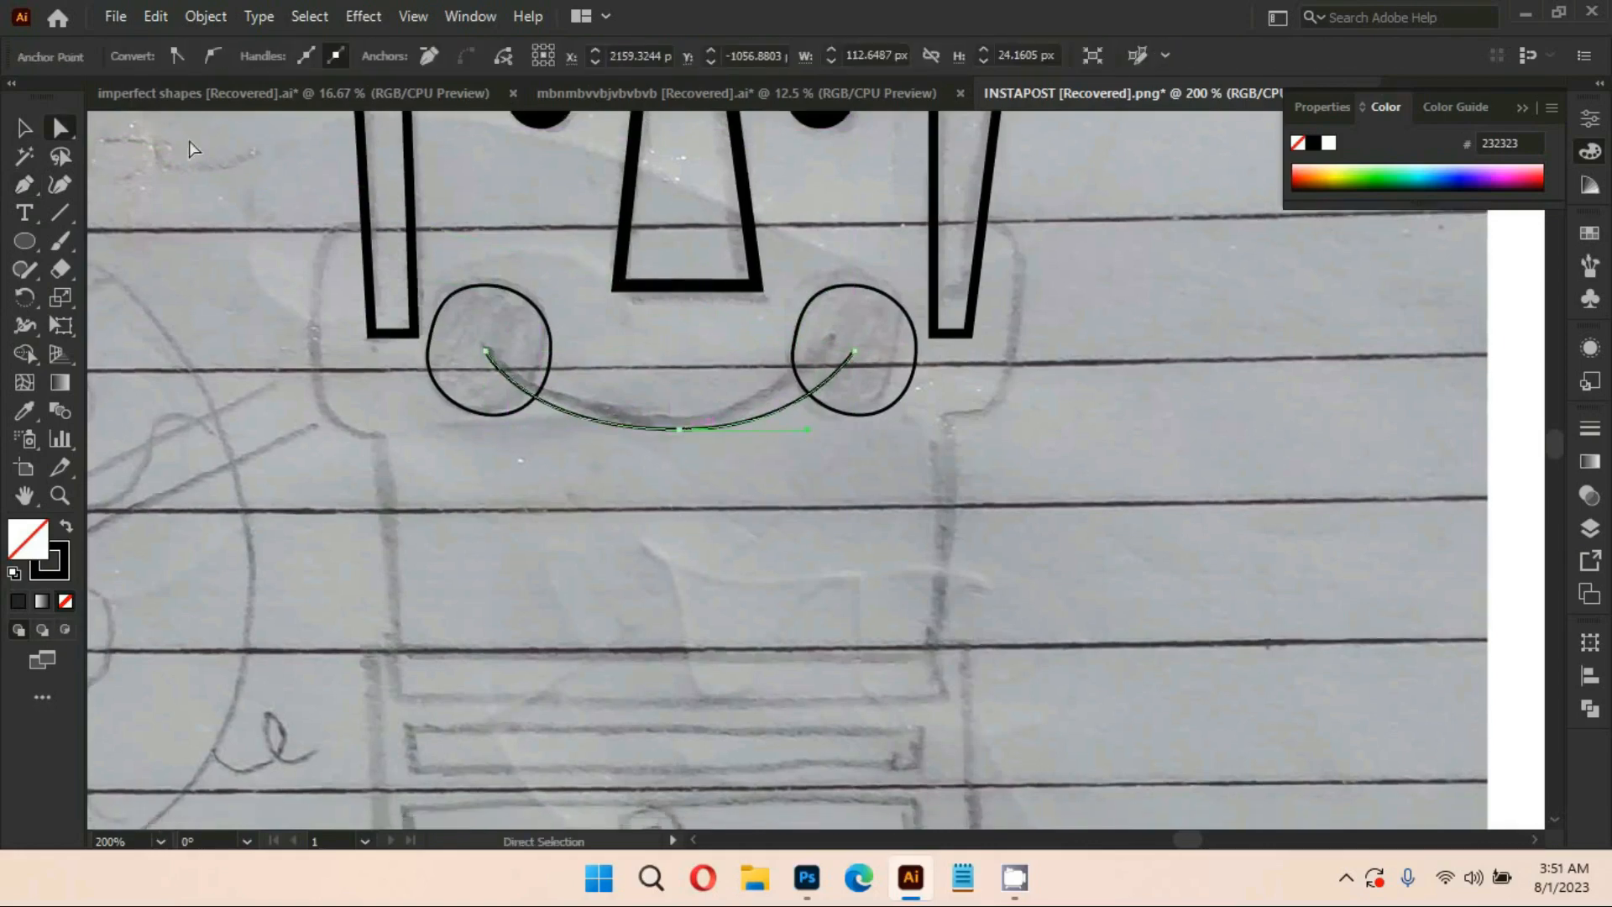
click(23, 129)
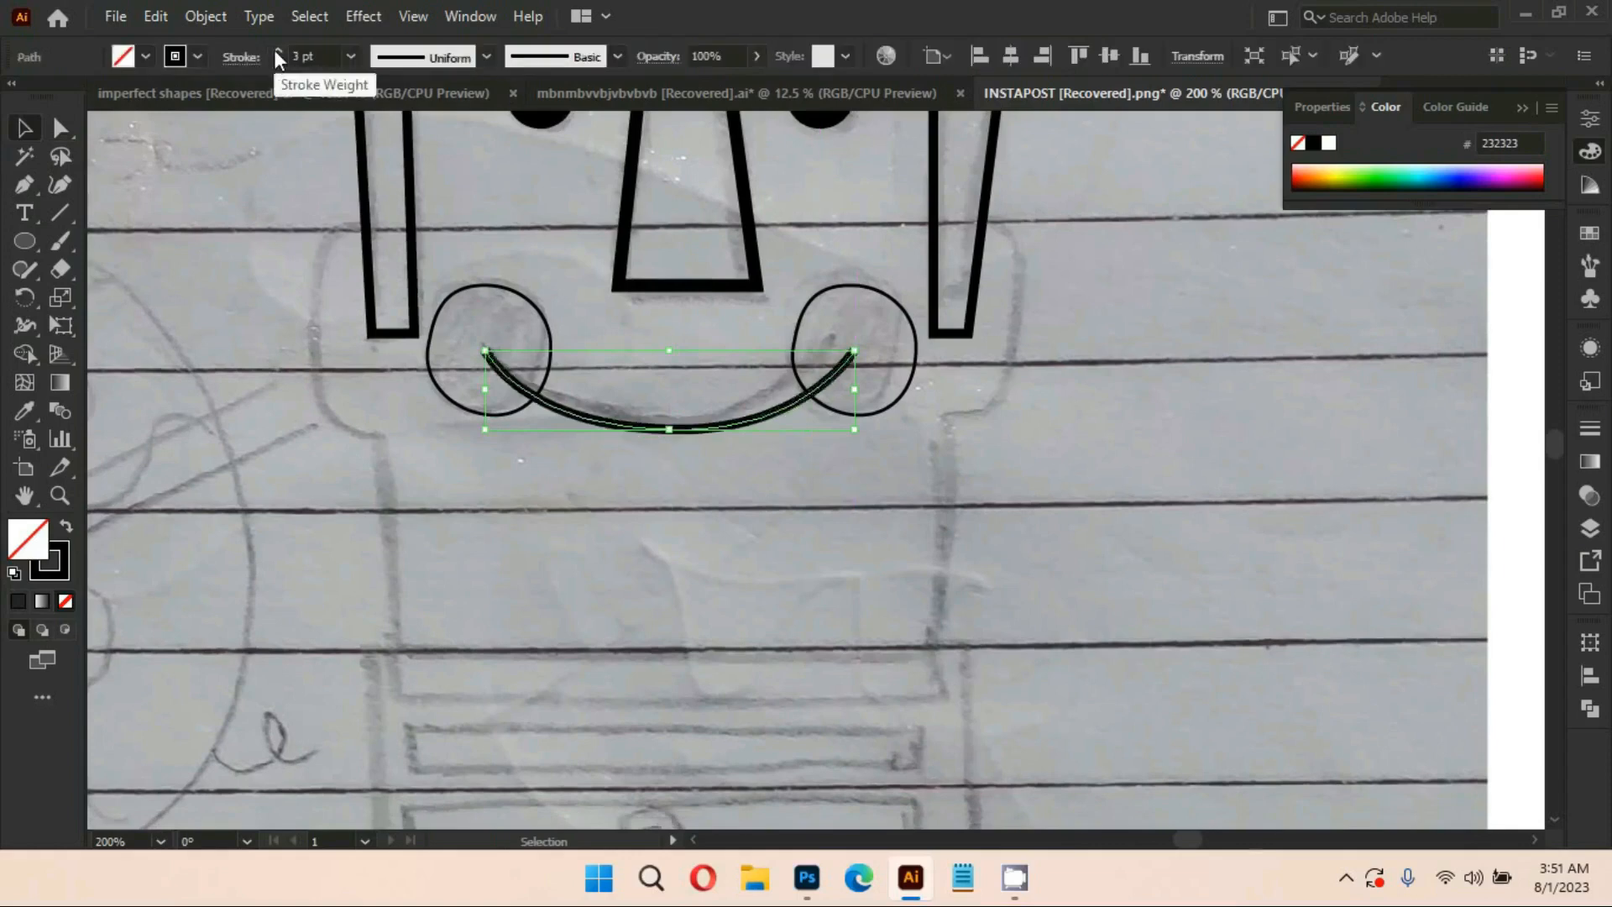
click(647, 546)
scroll(698, 582, up, 2)
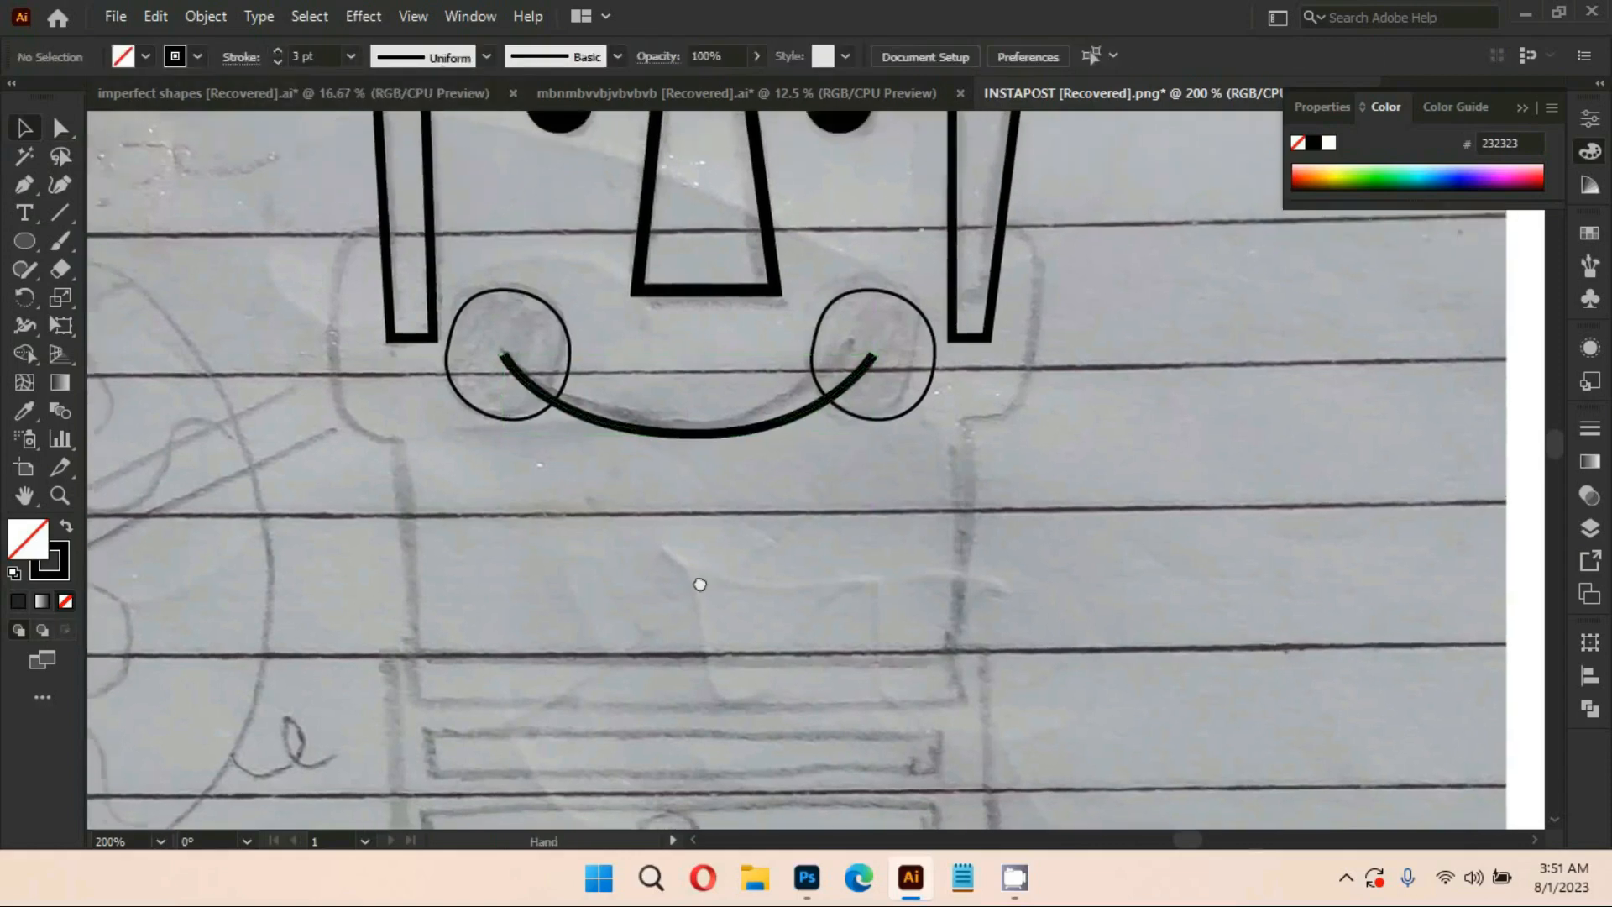
click(655, 454)
drag(670, 454, 672, 463)
click(671, 472)
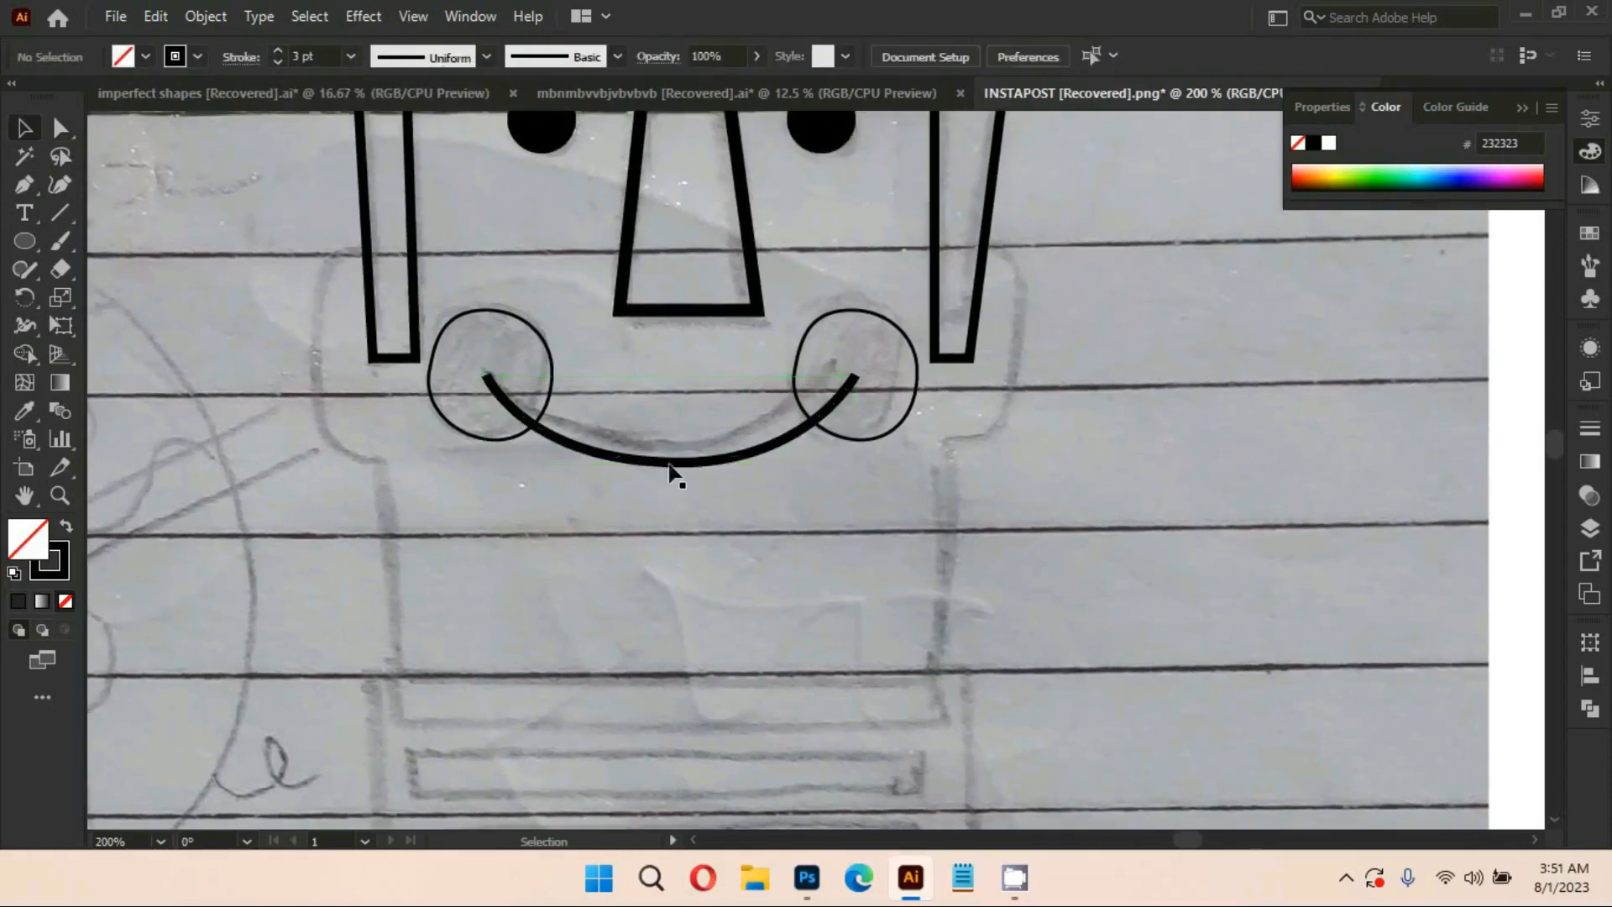
Trace the left ear and left jaw side with the Pen tool, ending at the sketched neck line
scroll(702, 648, down, 2)
drag(701, 634, 729, 590)
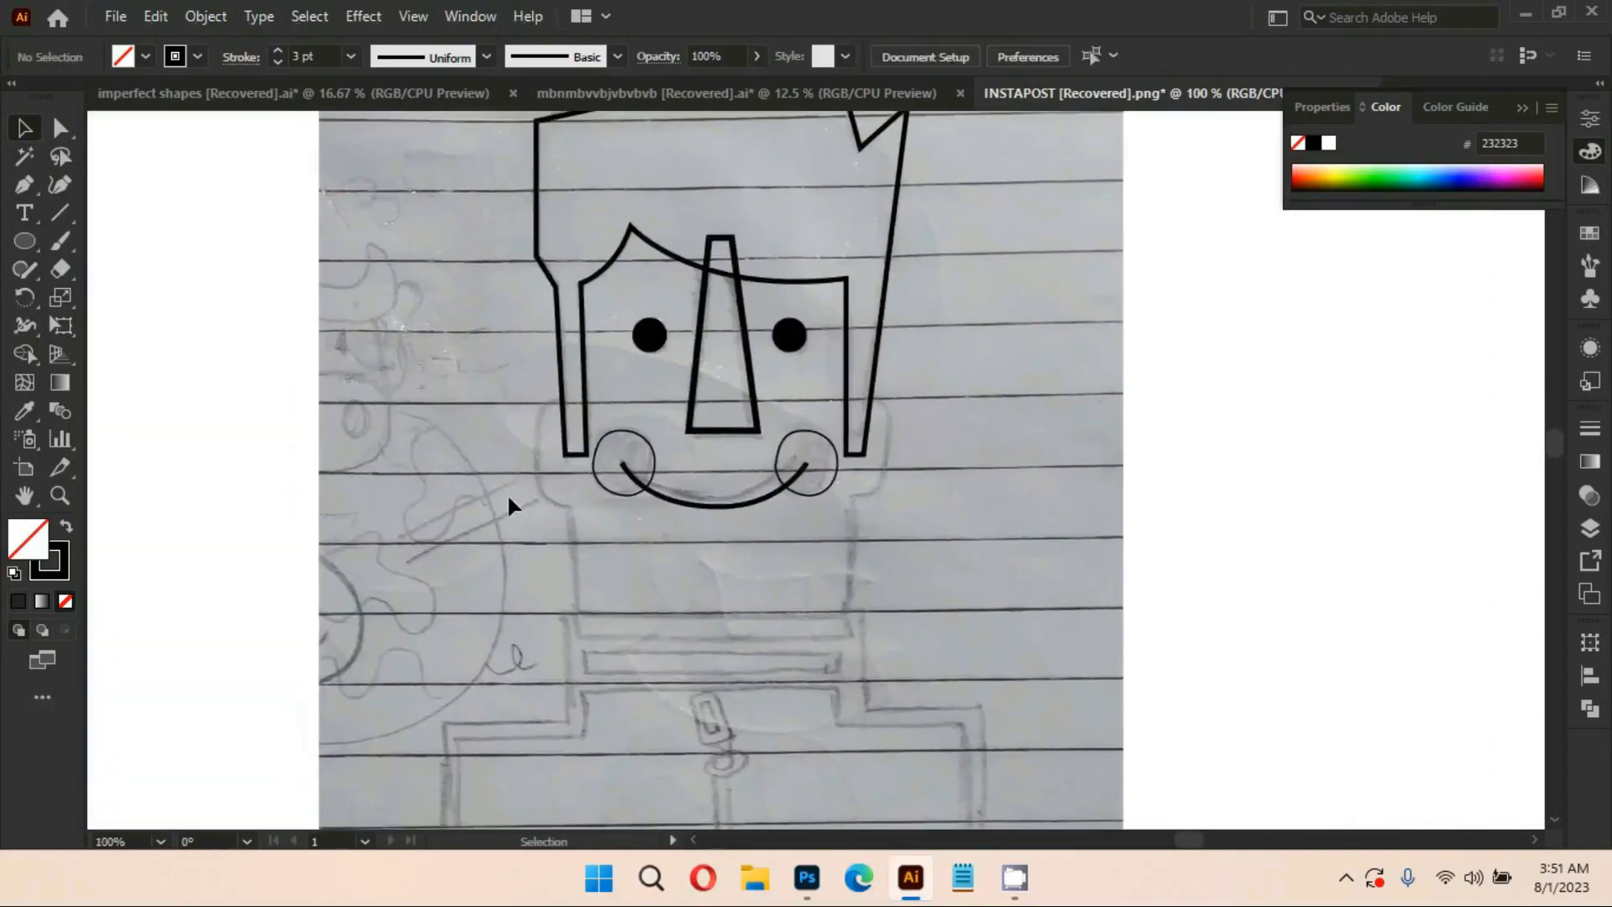
key(p)
scroll(520, 495, up, 2)
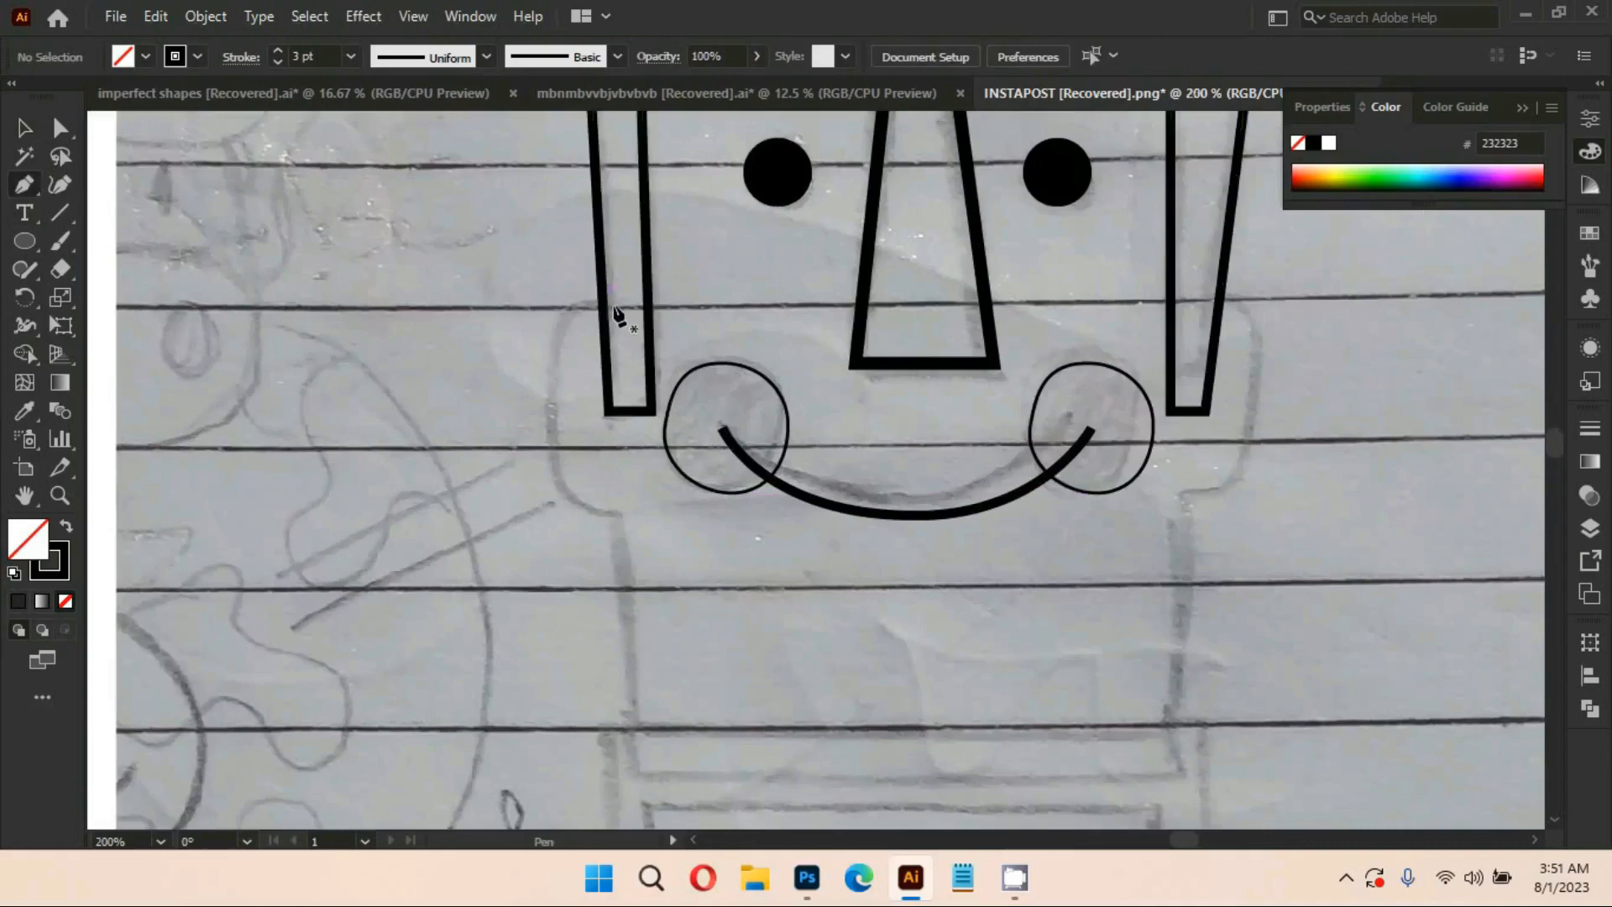
click(612, 303)
drag(550, 348, 541, 402)
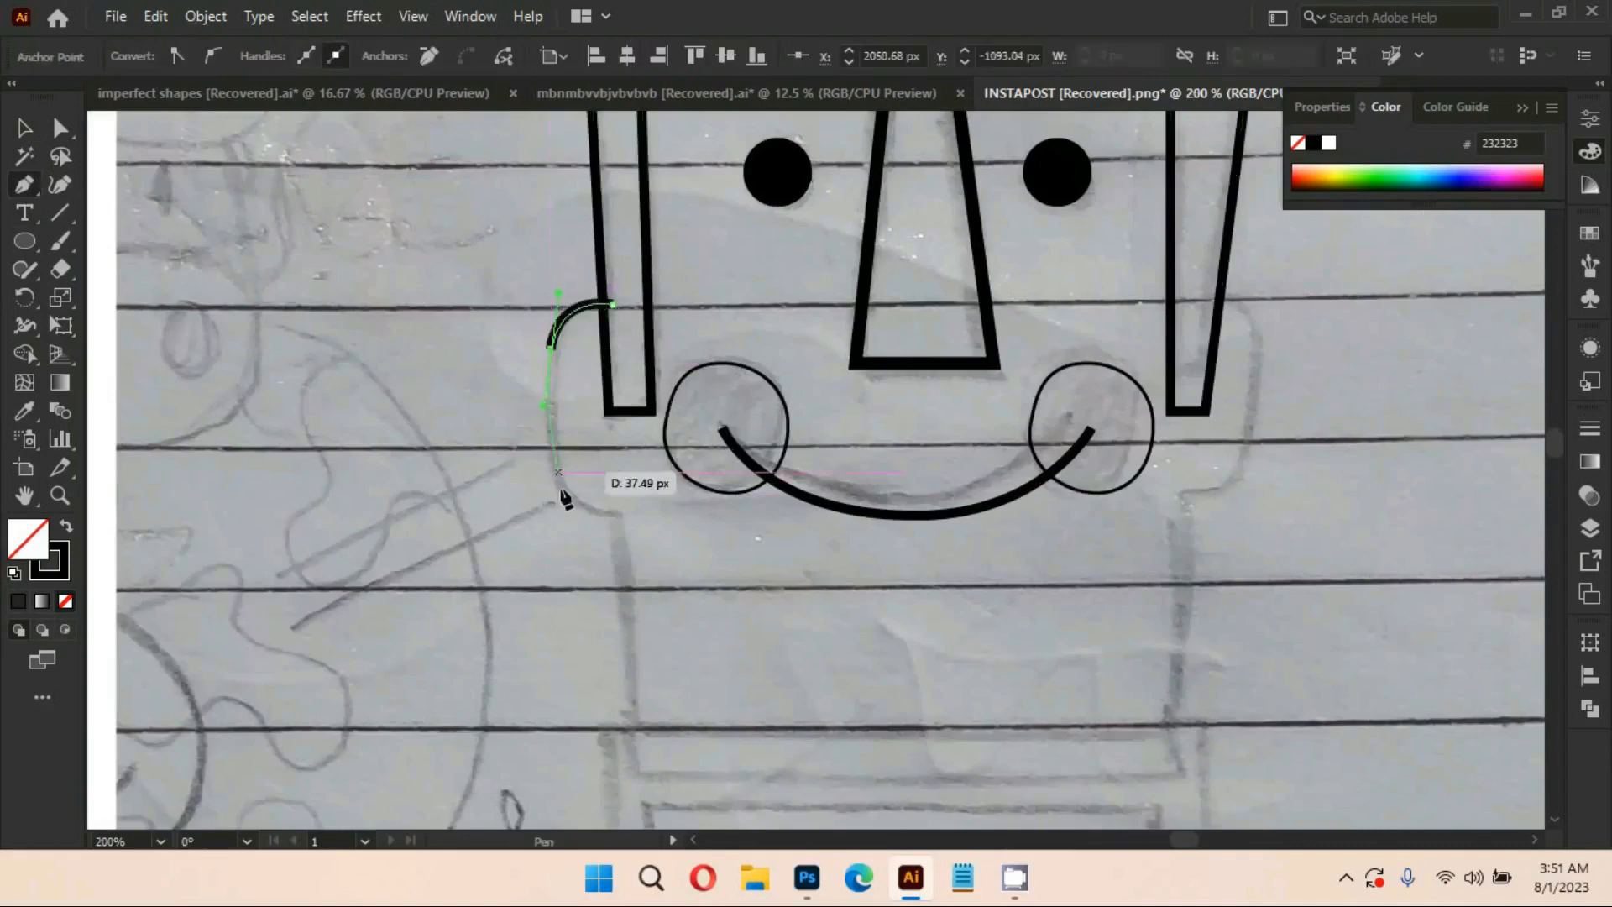
drag(613, 515, 691, 523)
drag(655, 585, 657, 466)
key(ctrl+z)
drag(598, 344, 625, 355)
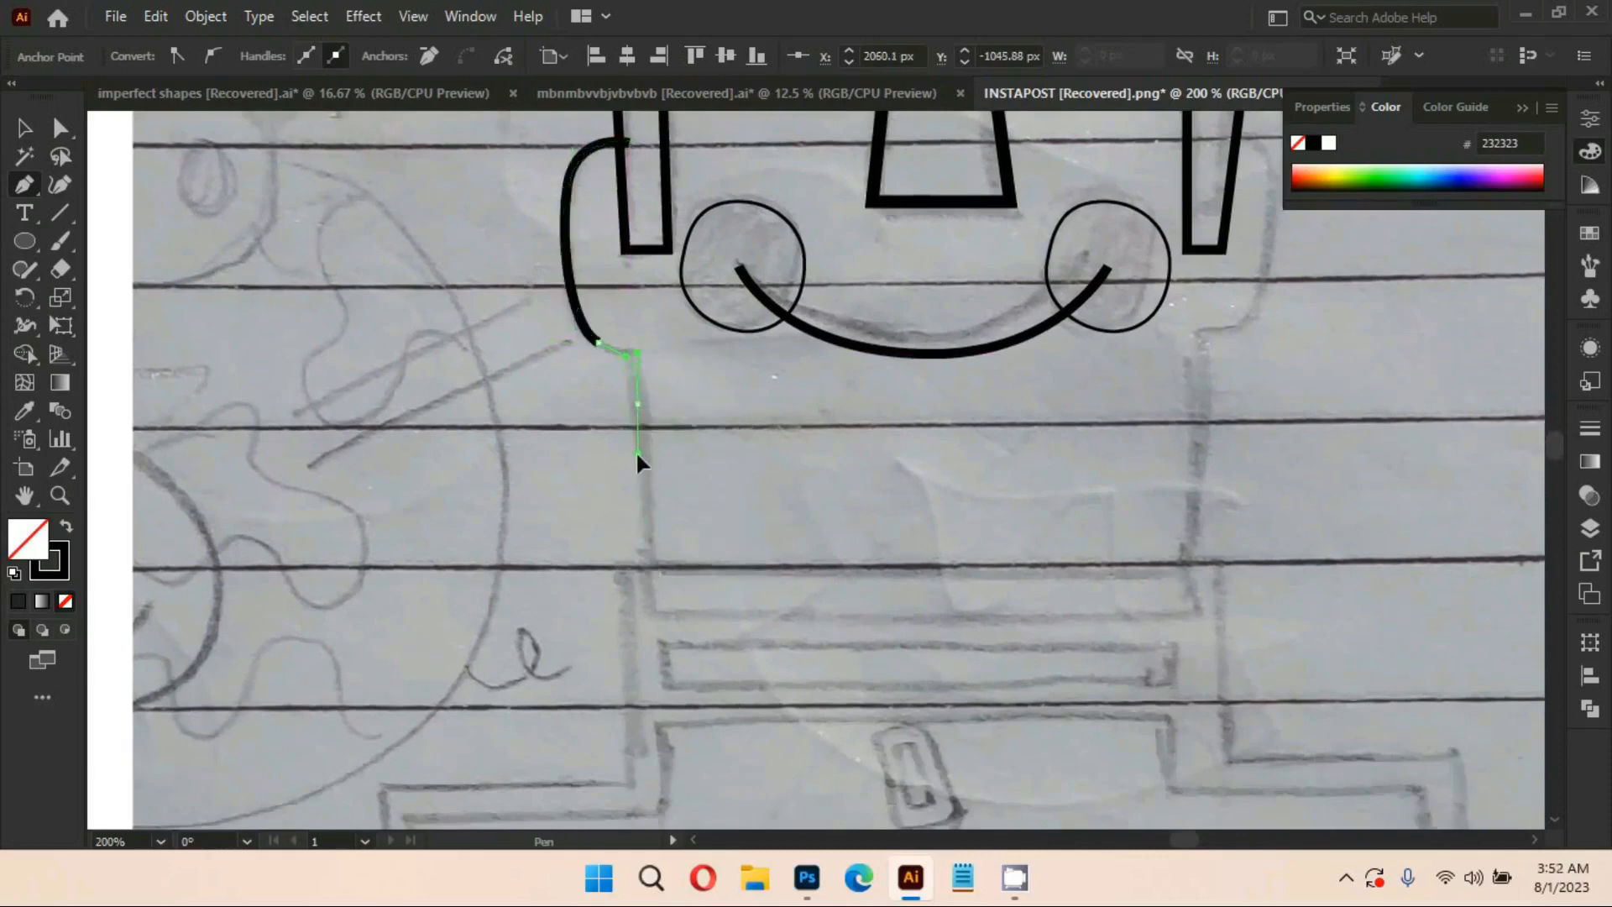
click(648, 563)
Continue the face outline along the neck base, up the right jaw and ear, and close it across the top
scroll(741, 471, right, 3)
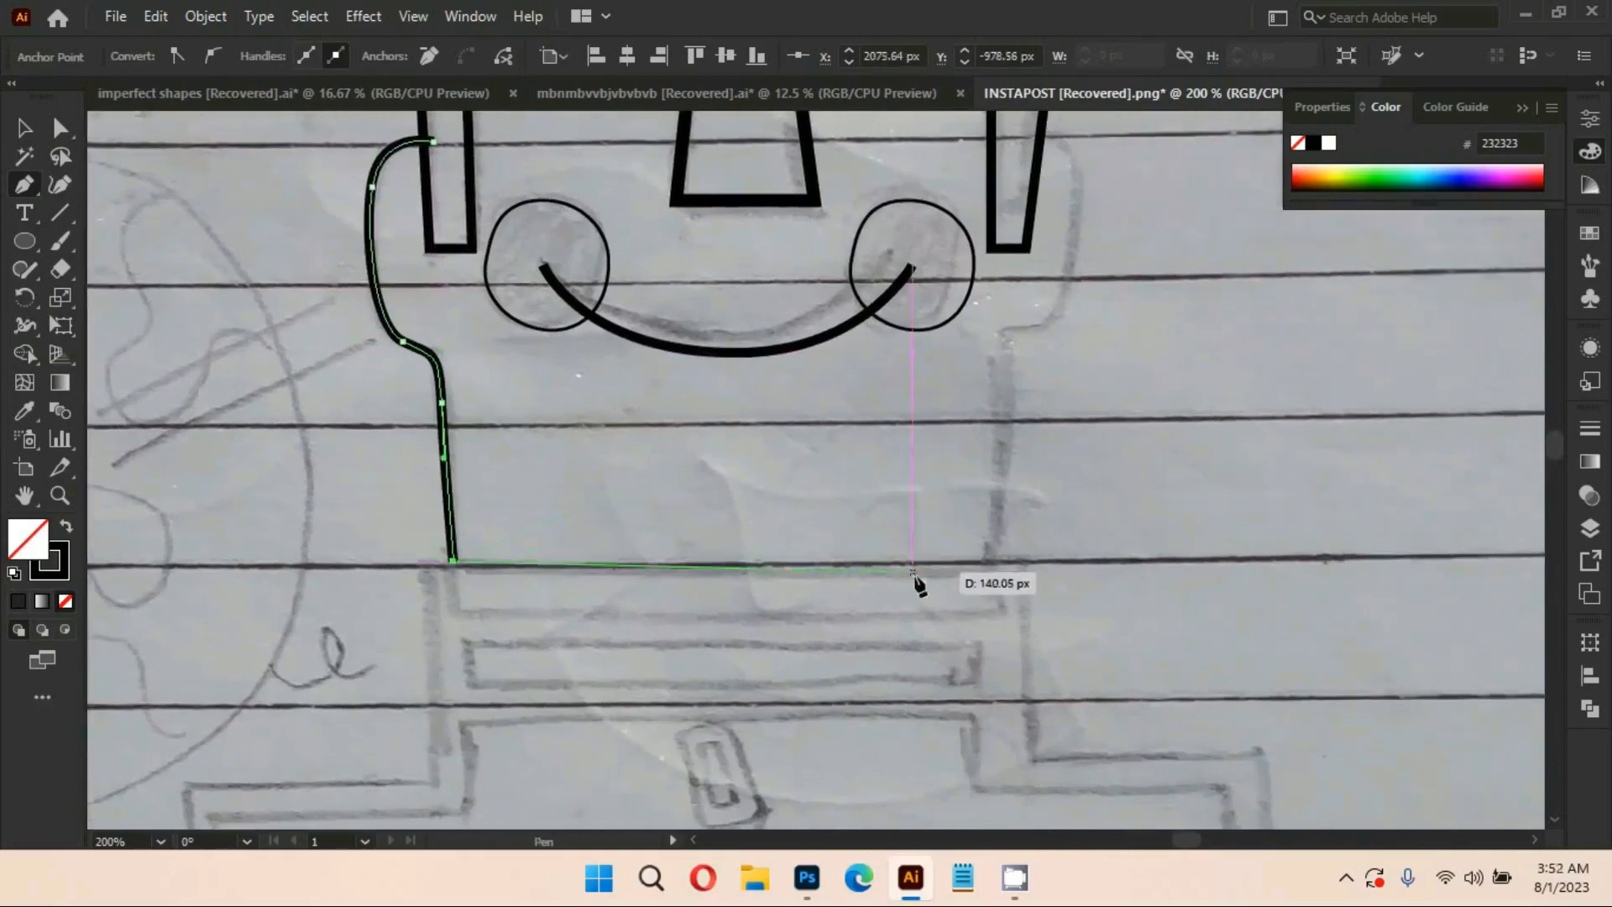
click(993, 561)
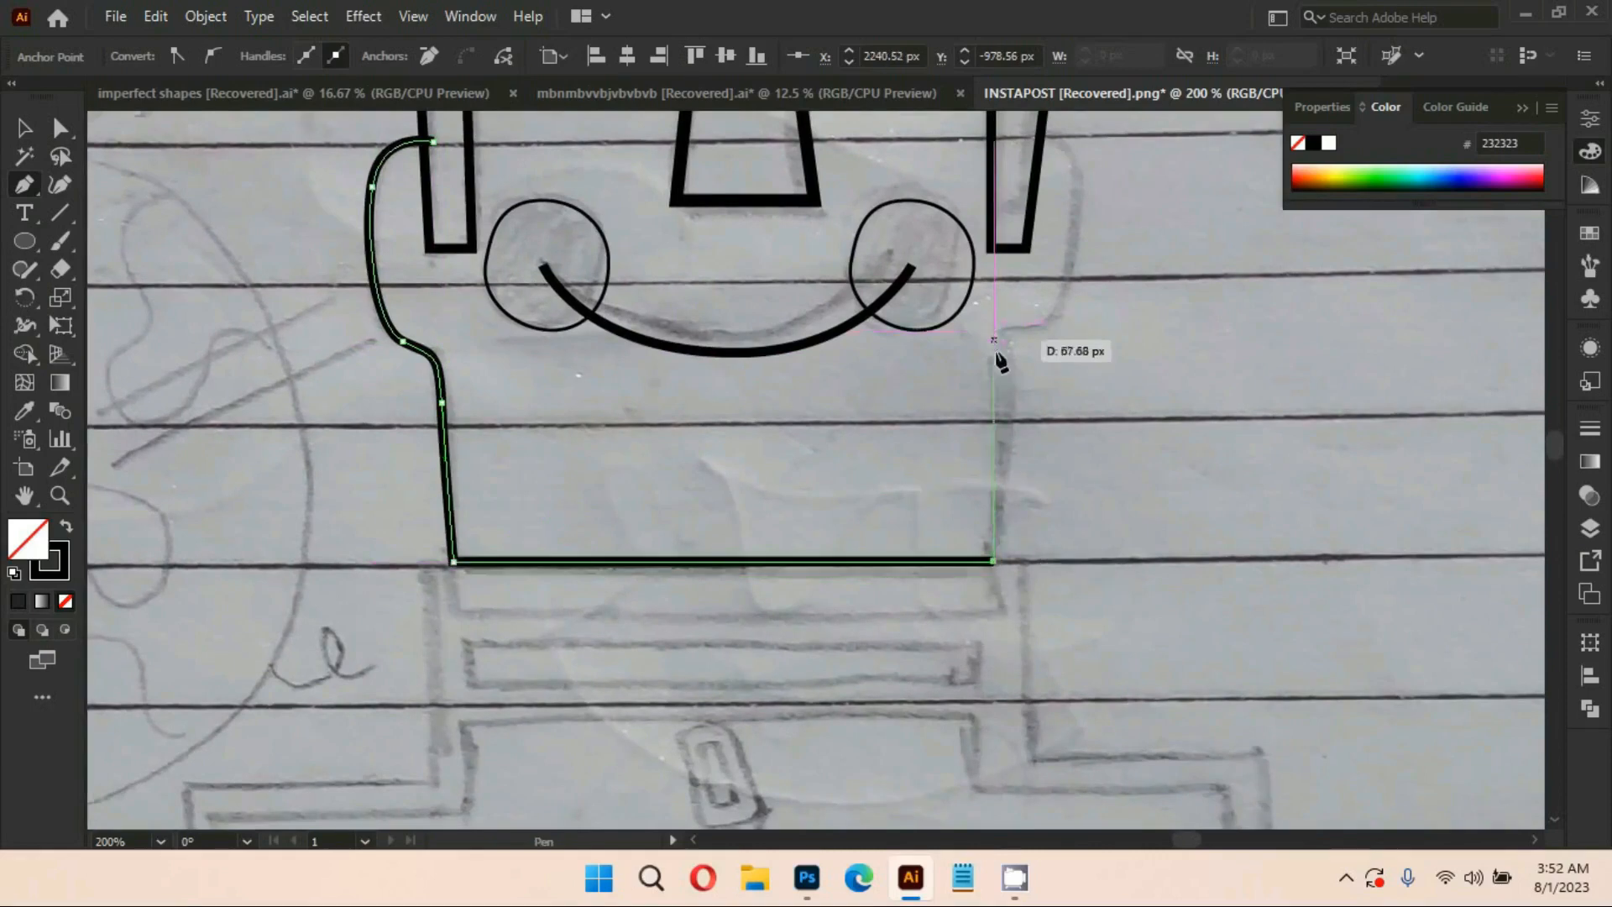
drag(989, 334, 1012, 456)
key(ctrl+z)
click(1008, 364)
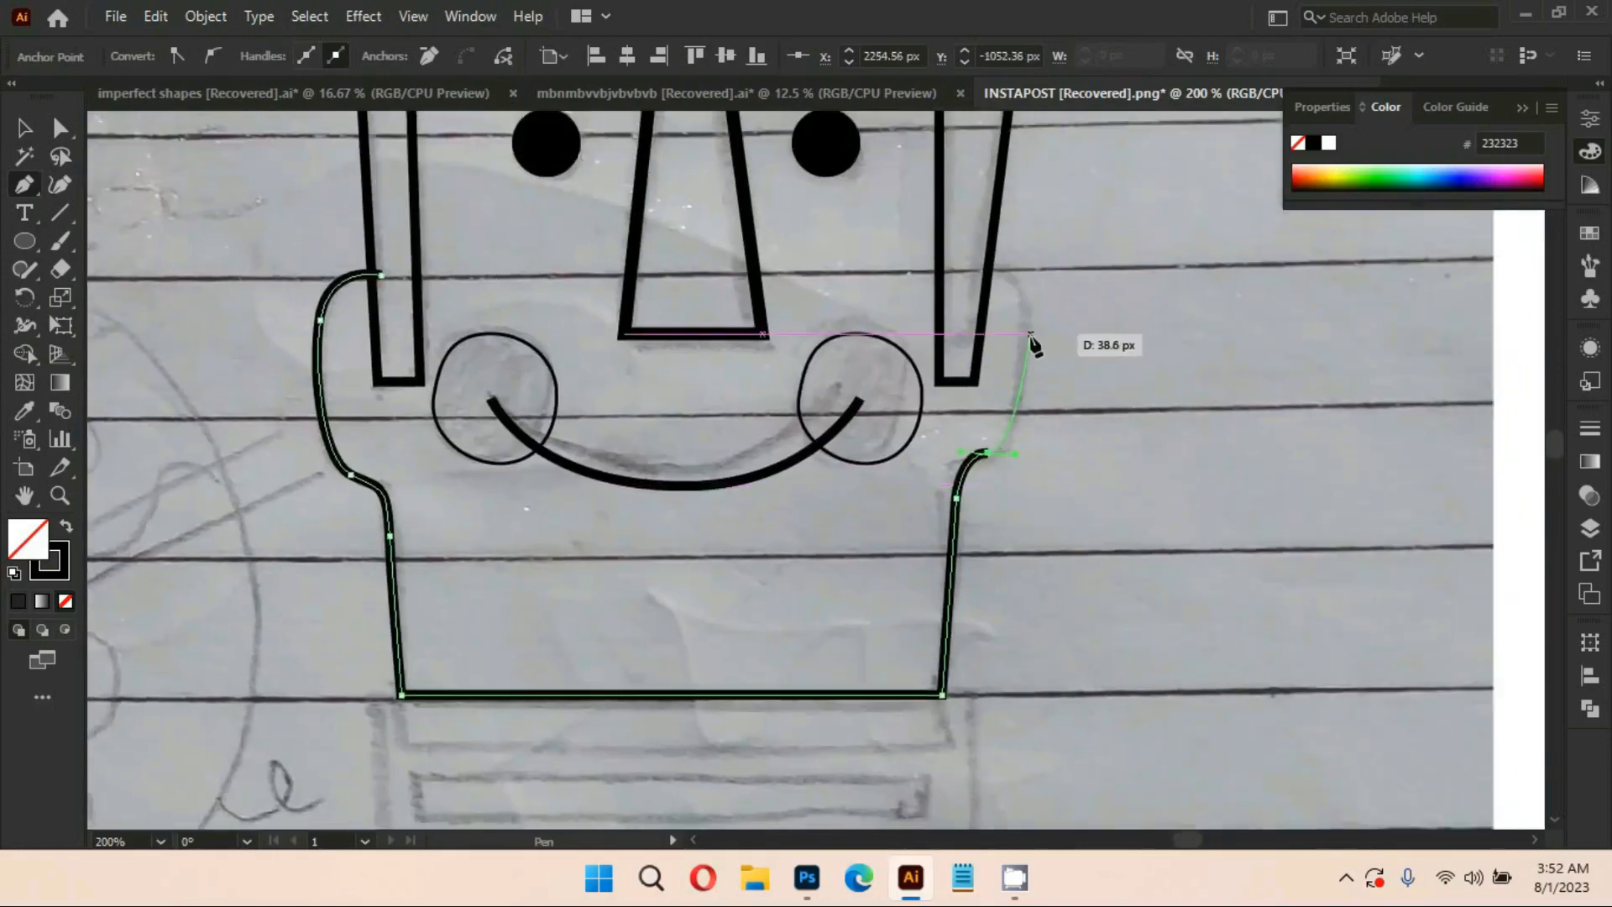
drag(1031, 334, 941, 260)
scroll(461, 324, up, 3)
click(380, 360)
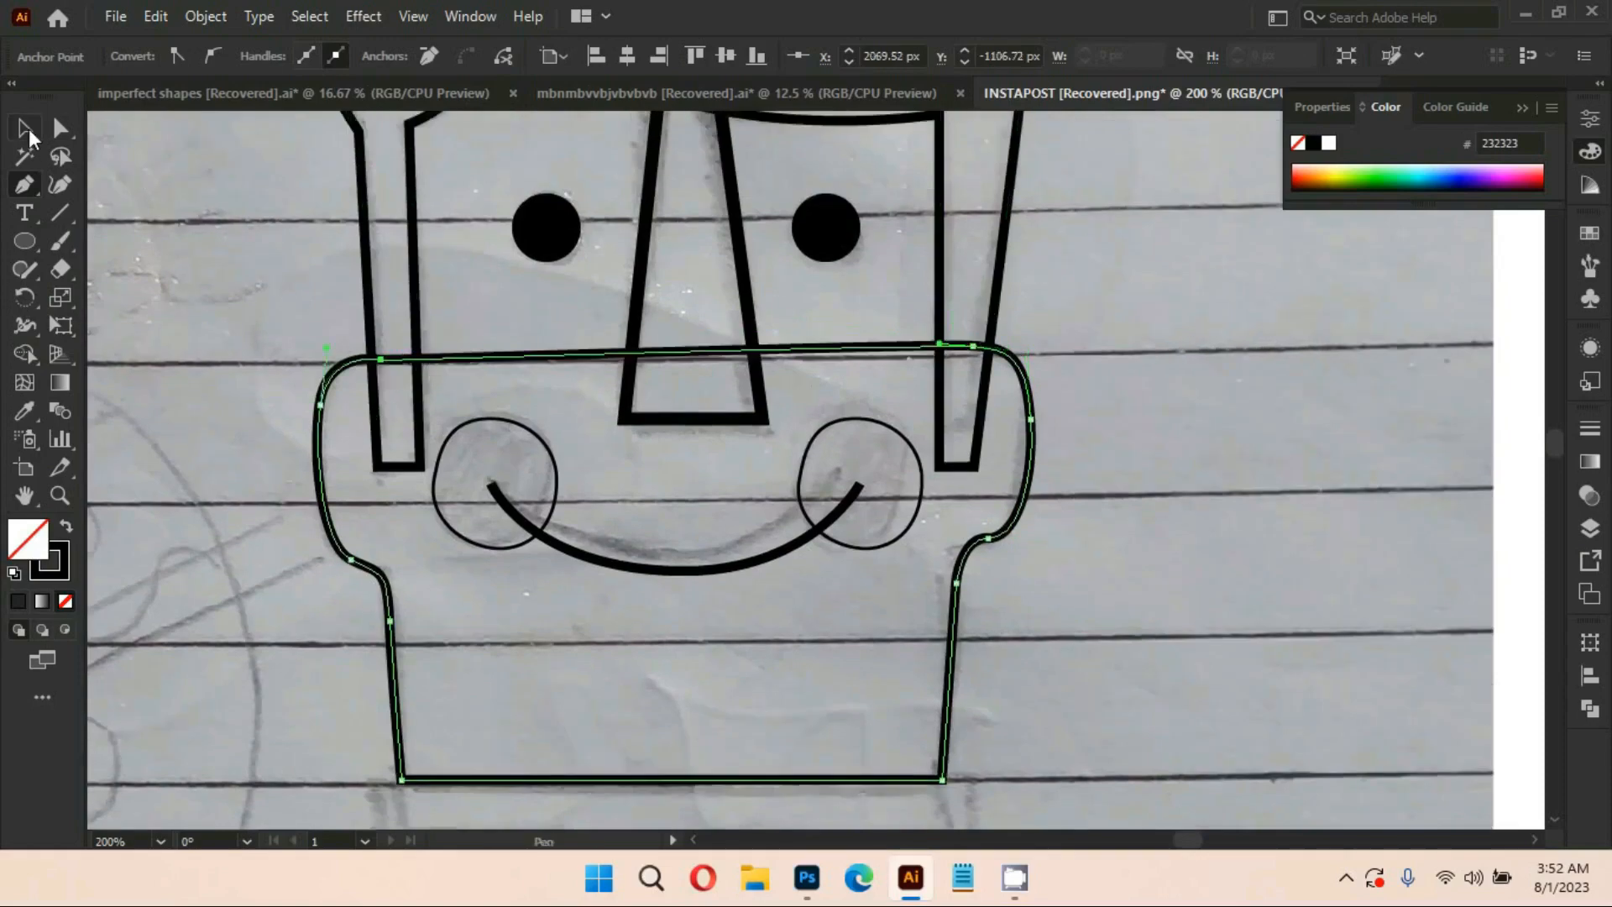
click(23, 128)
click(1171, 702)
Delete the placed Coat character.jpg sketch photo and make Layer 3 the active layer
scroll(1171, 702, down, 2)
scroll(1120, 627, up, 3)
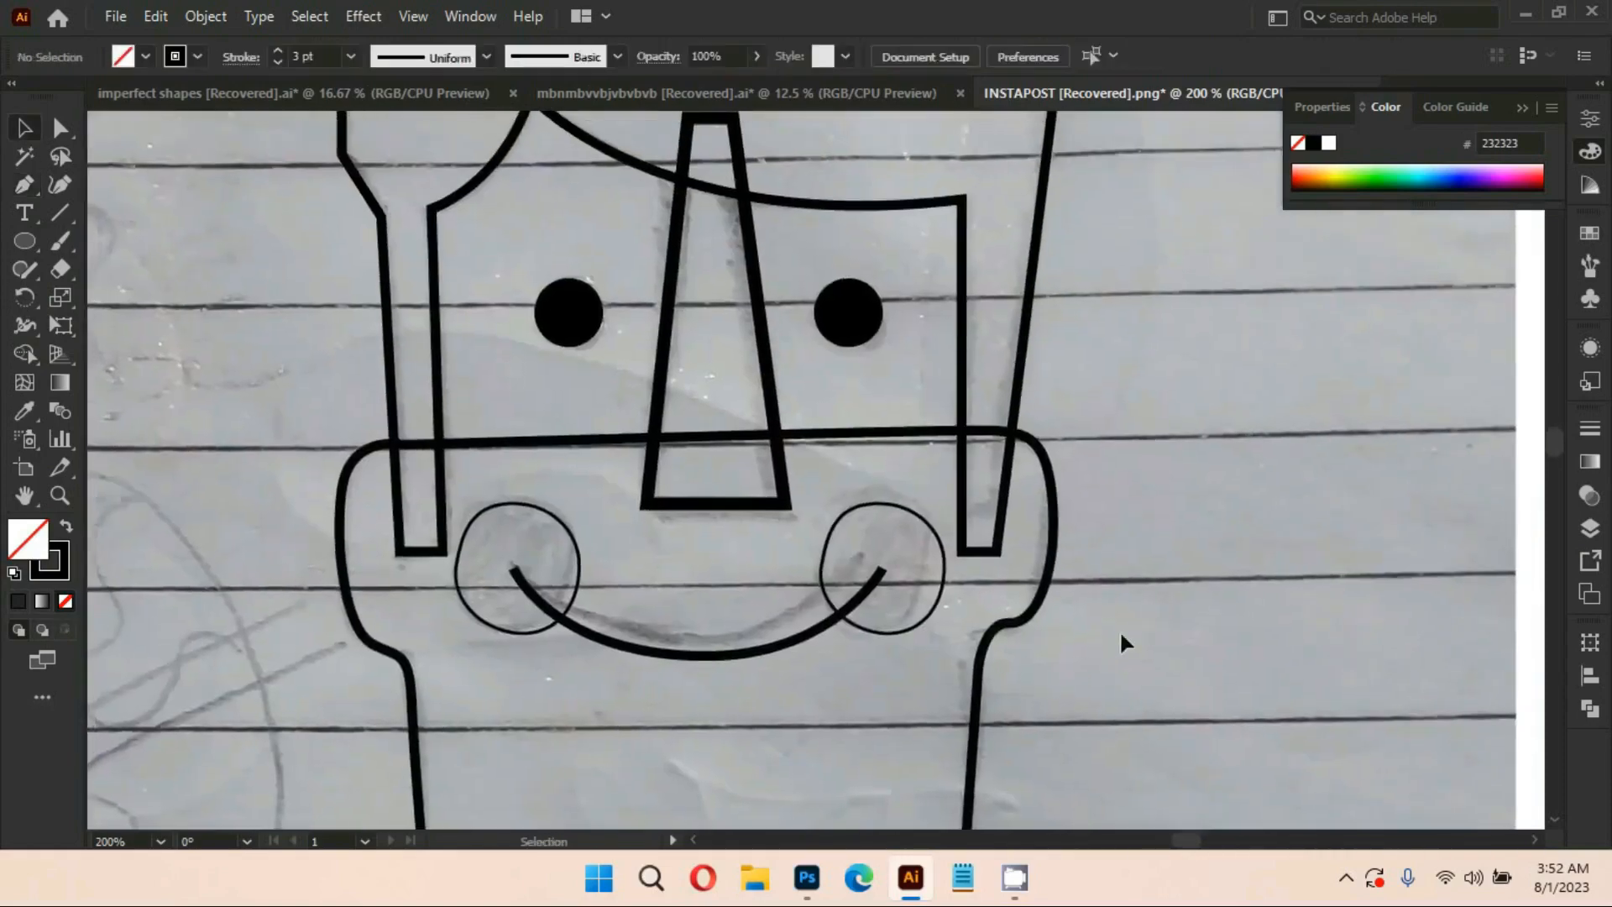
scroll(1119, 628, down, 2)
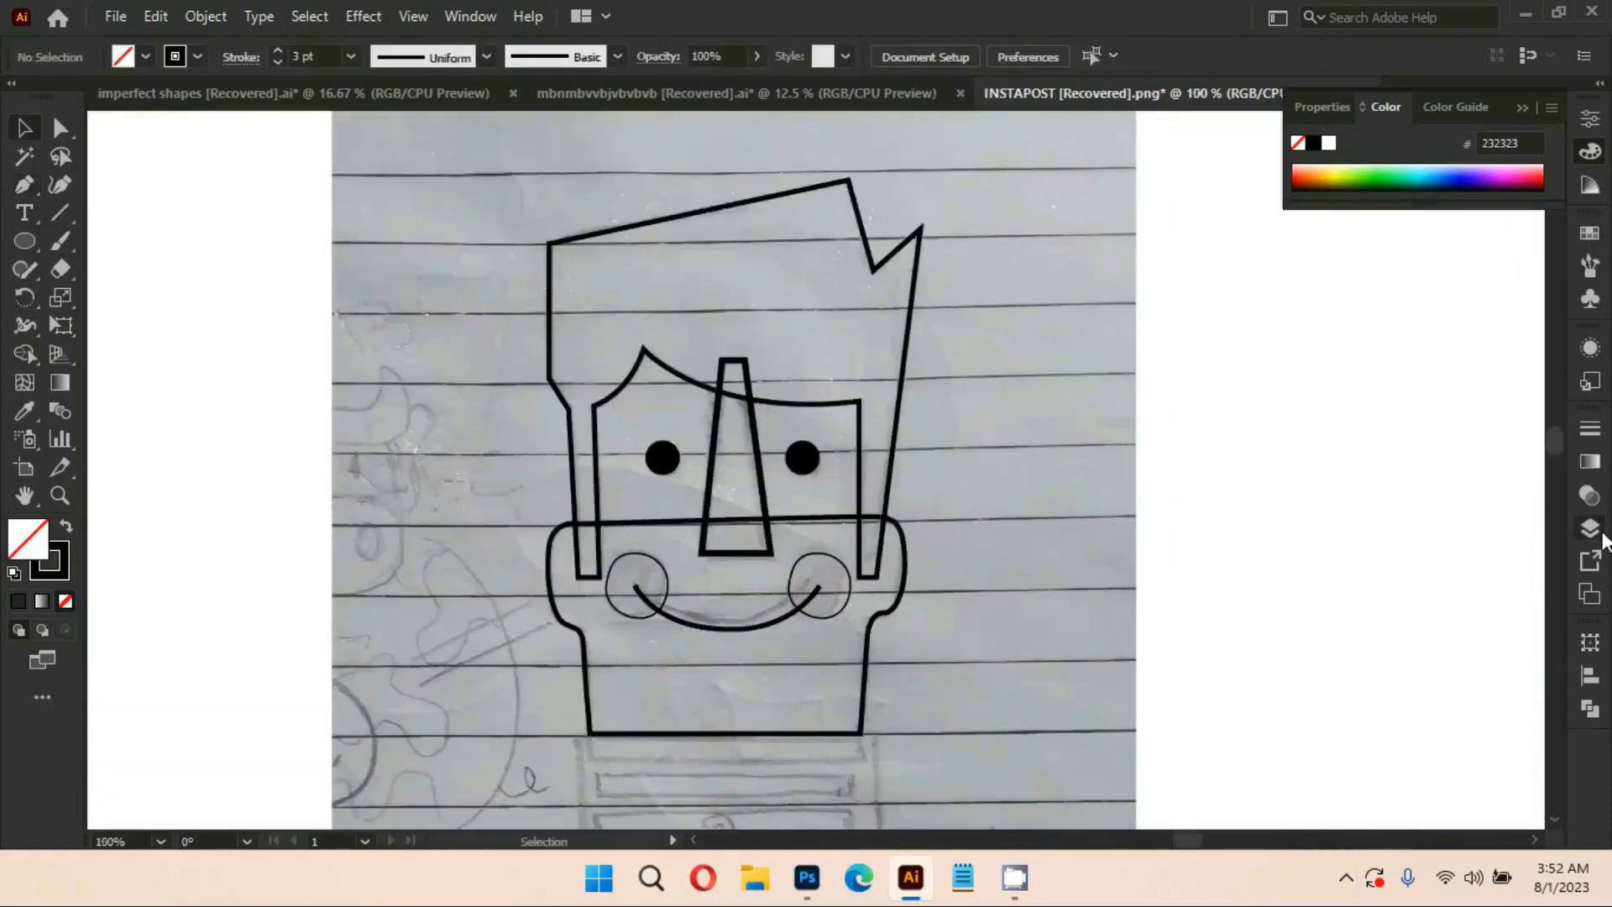
click(1589, 528)
click(1083, 568)
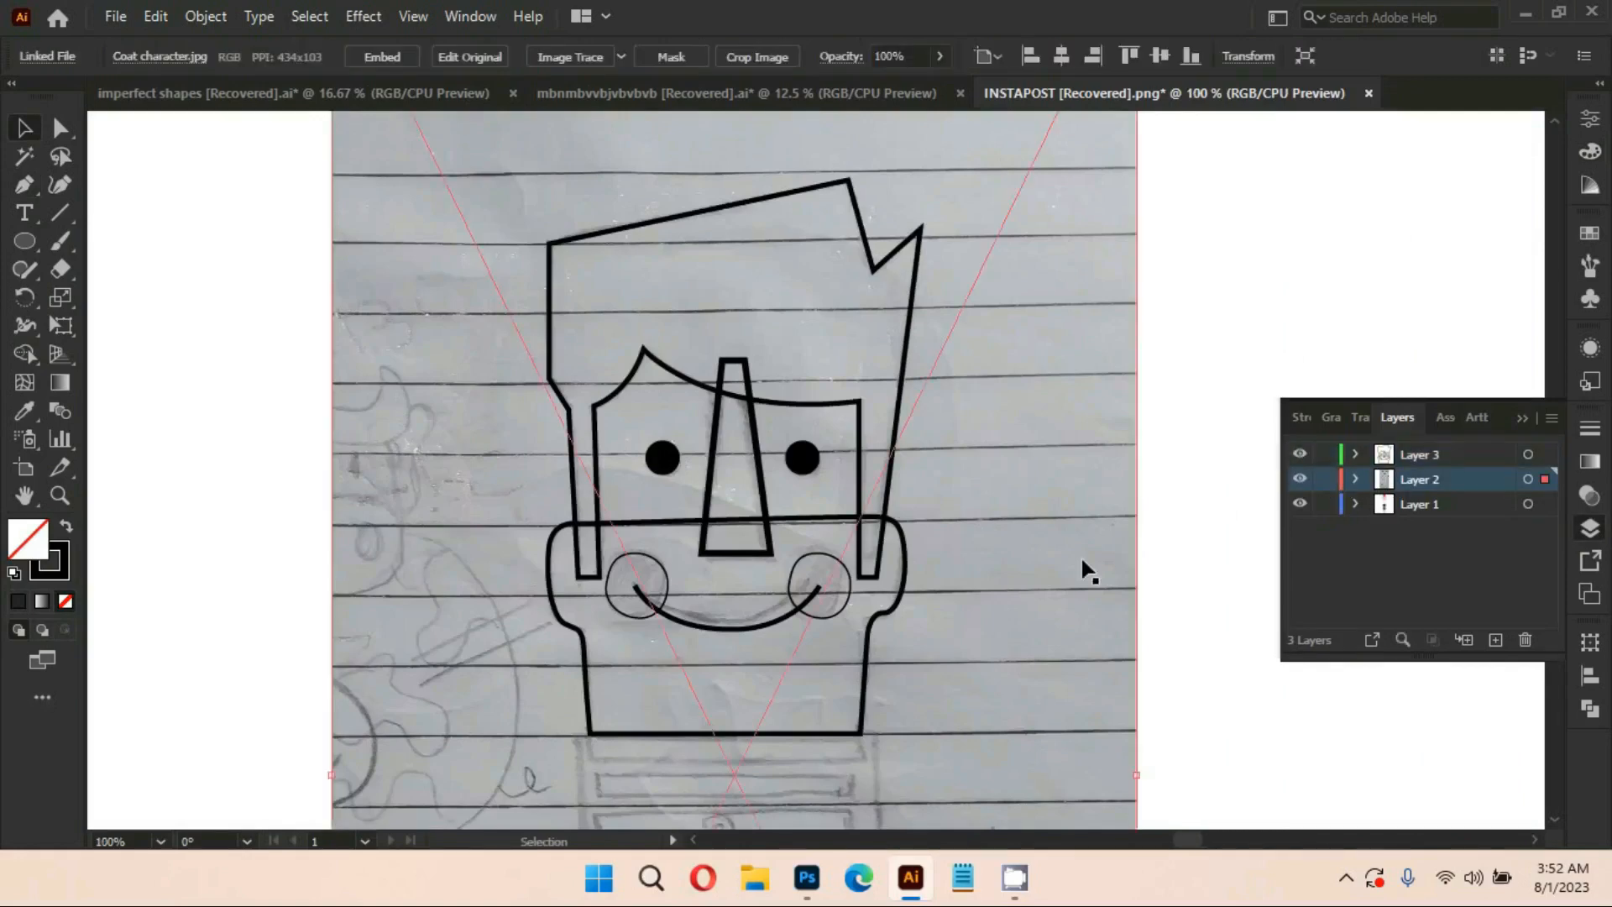
key(Delete)
click(1516, 420)
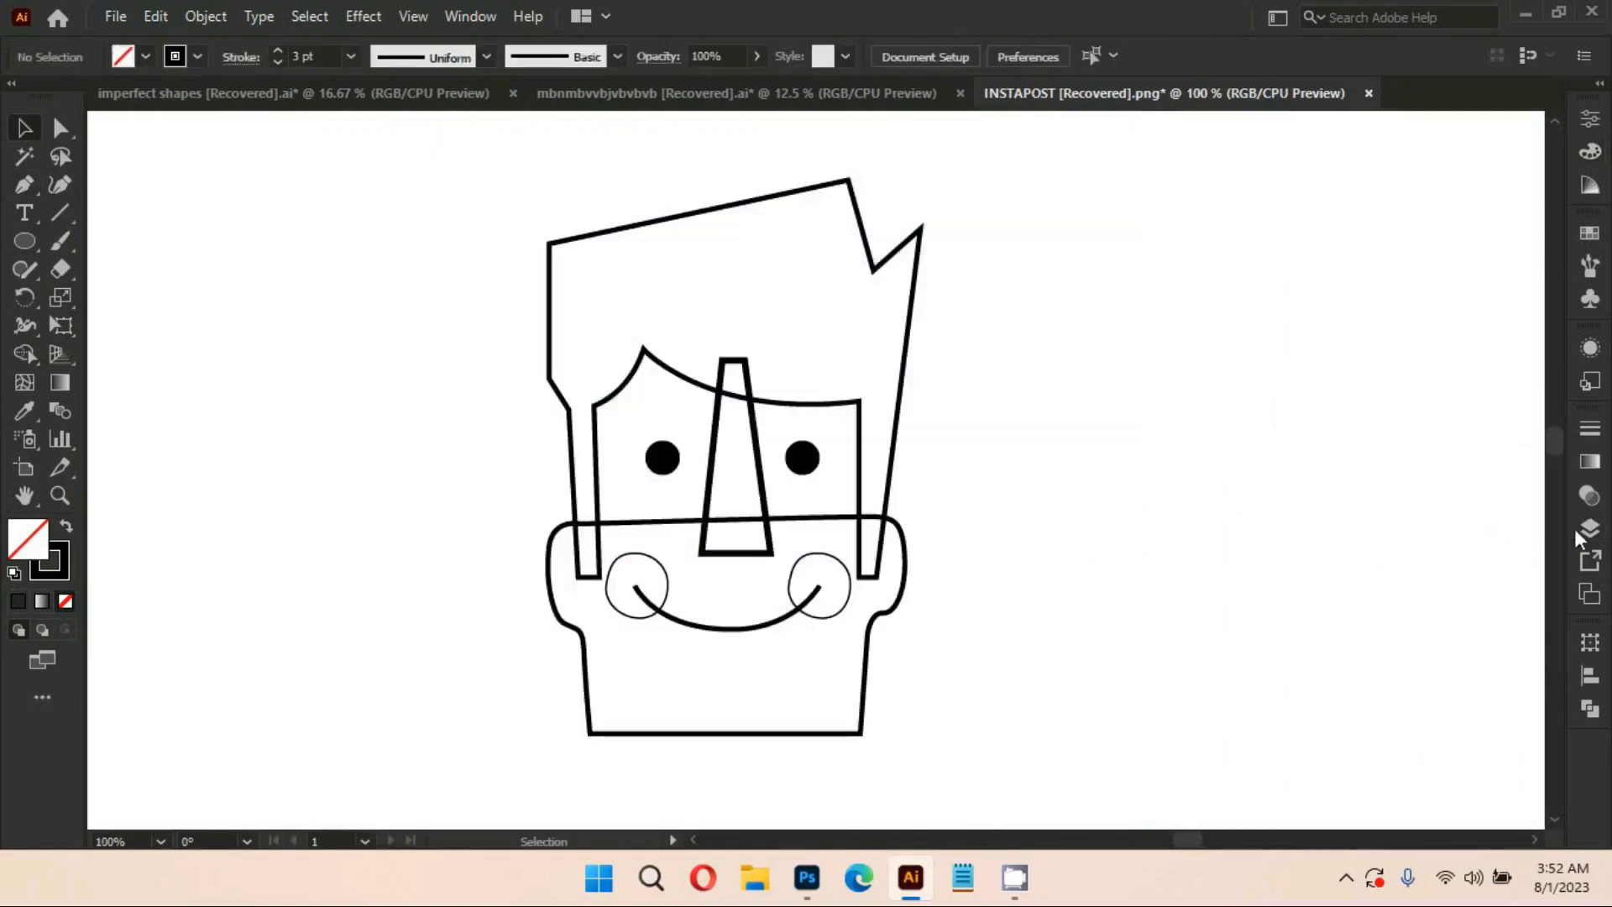
click(1579, 531)
click(1415, 458)
scroll(928, 568, down, 2)
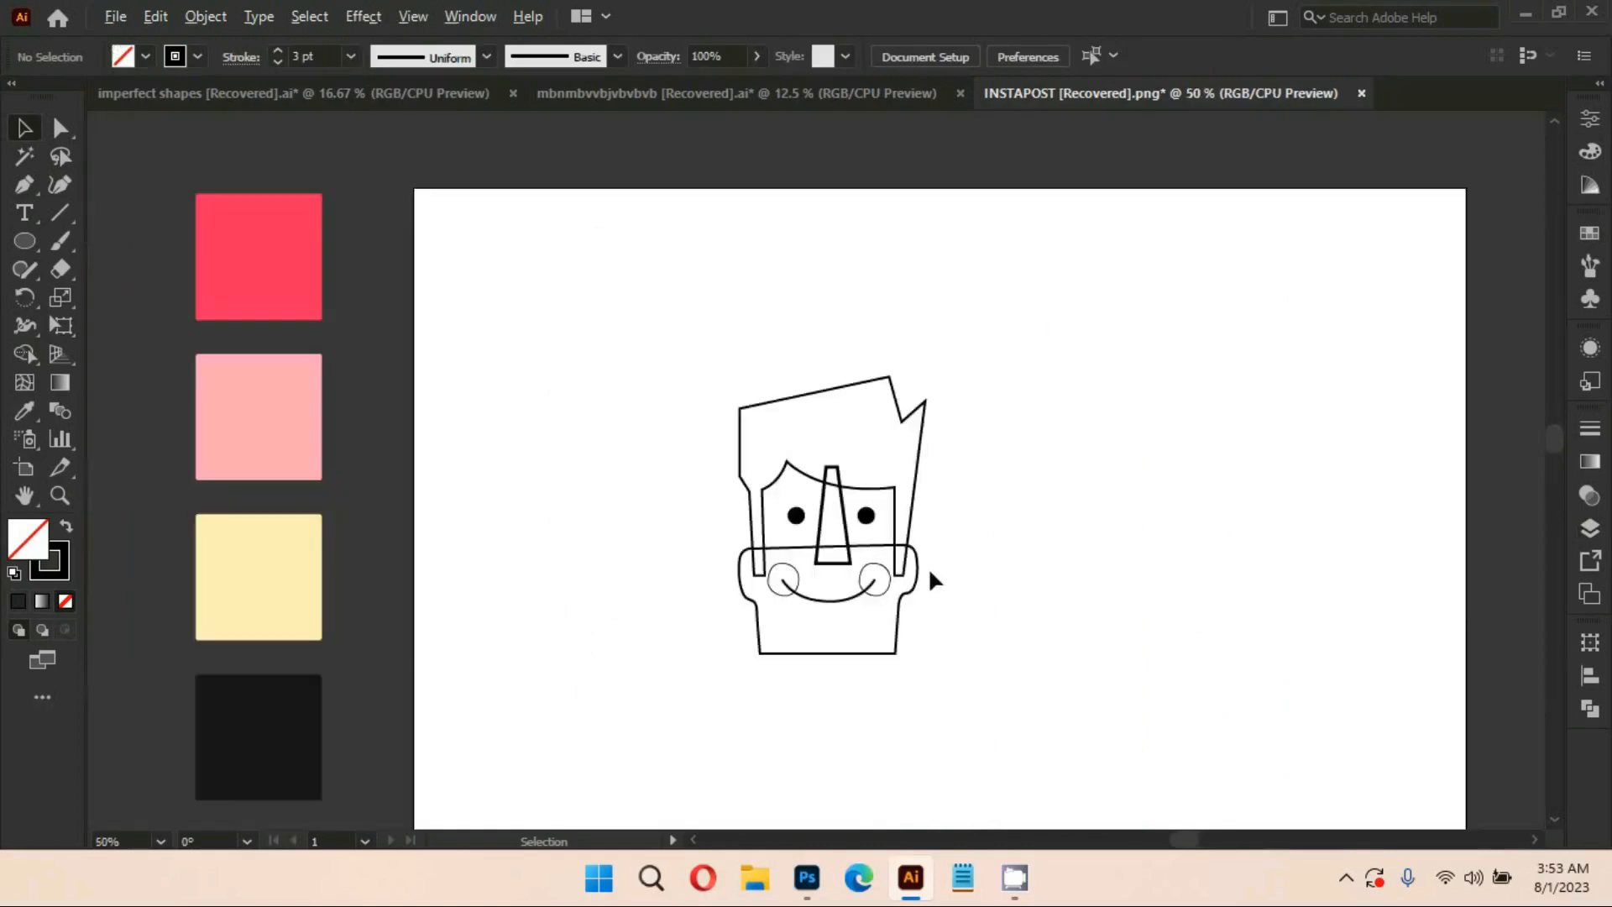
click(867, 462)
click(1143, 605)
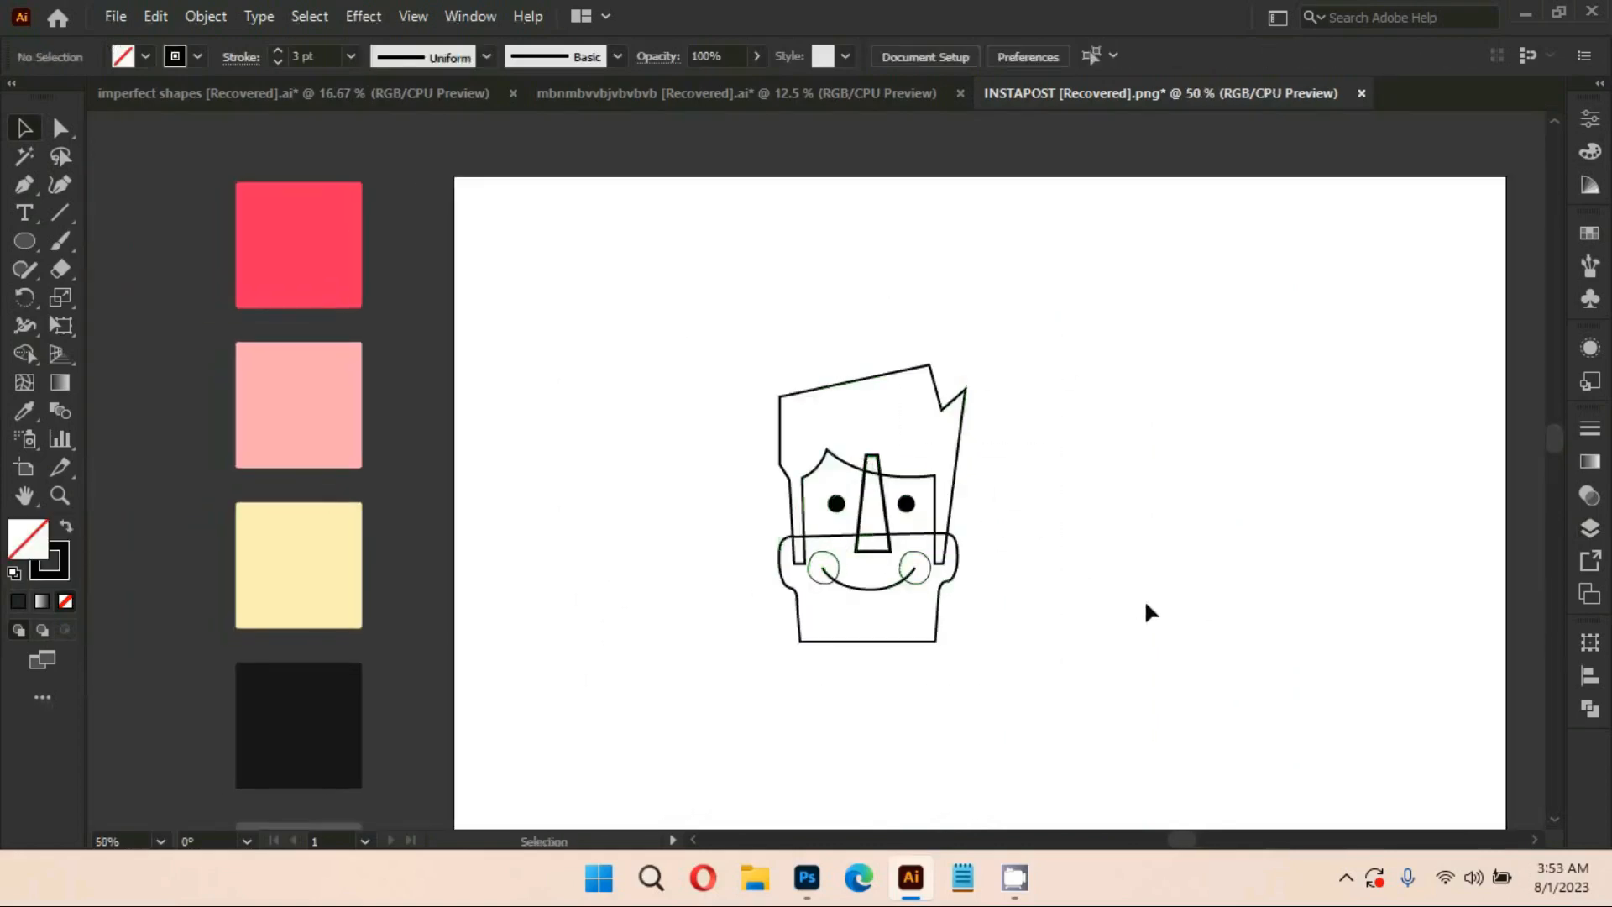
click(870, 525)
drag(746, 385, 615, 309)
key(ctrl+z)
click(701, 315)
Scale down the column of colour swatches and move it onto the artboard just left of the head
drag(1007, 566, 1026, 512)
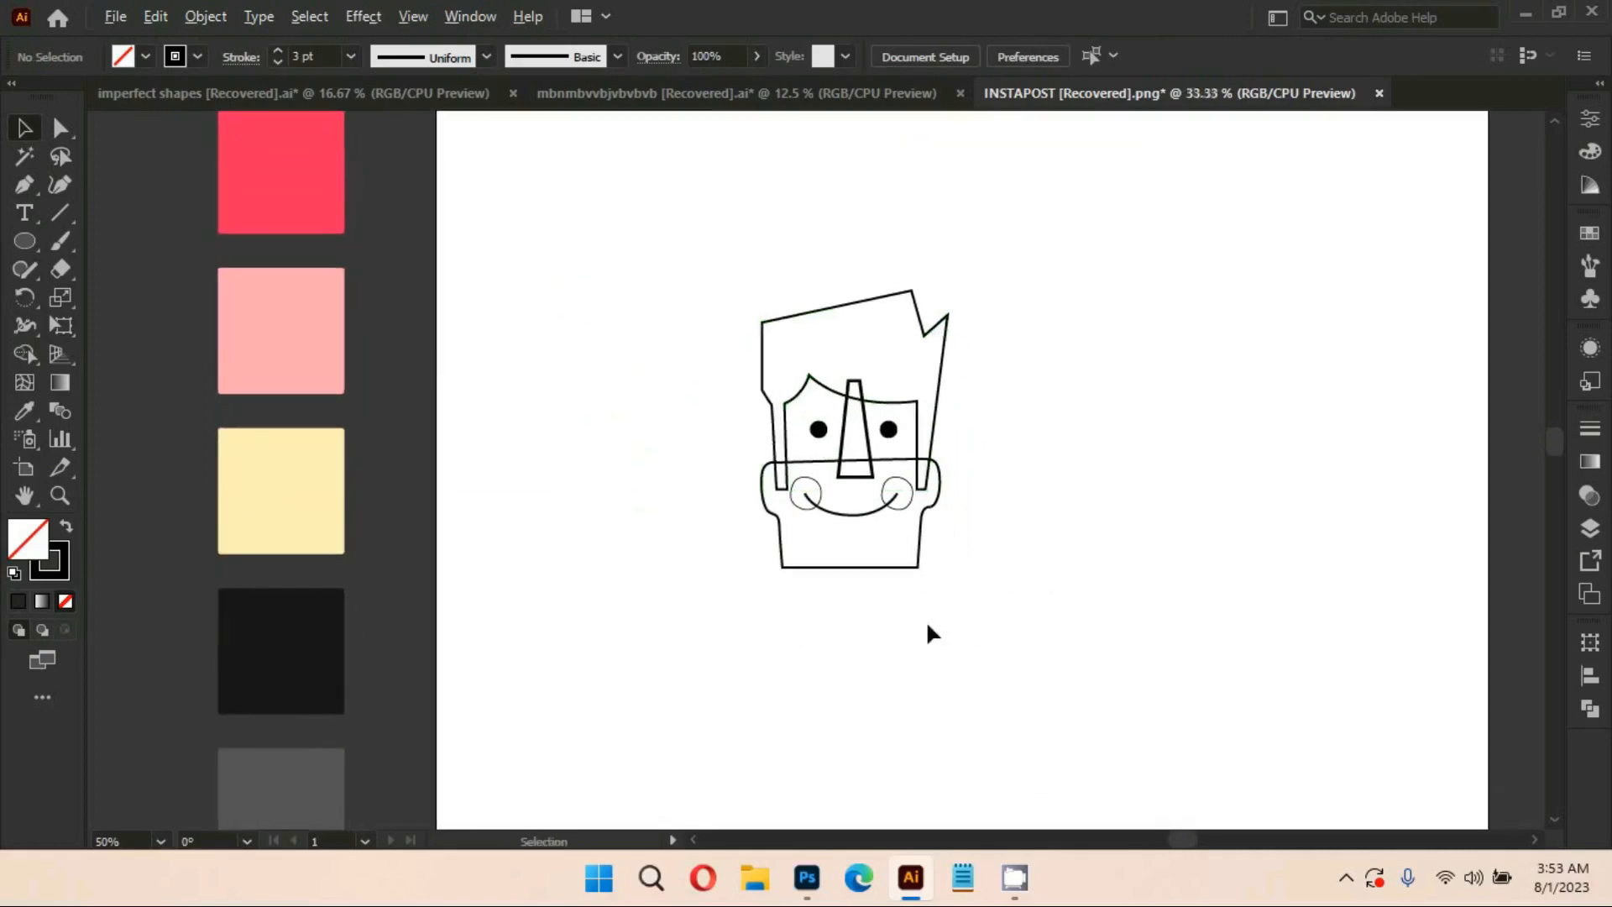
scroll(927, 624, down, 3)
drag(938, 666, 910, 588)
drag(609, 374, 691, 449)
drag(705, 543, 678, 580)
drag(670, 439, 792, 505)
drag(921, 655, 890, 657)
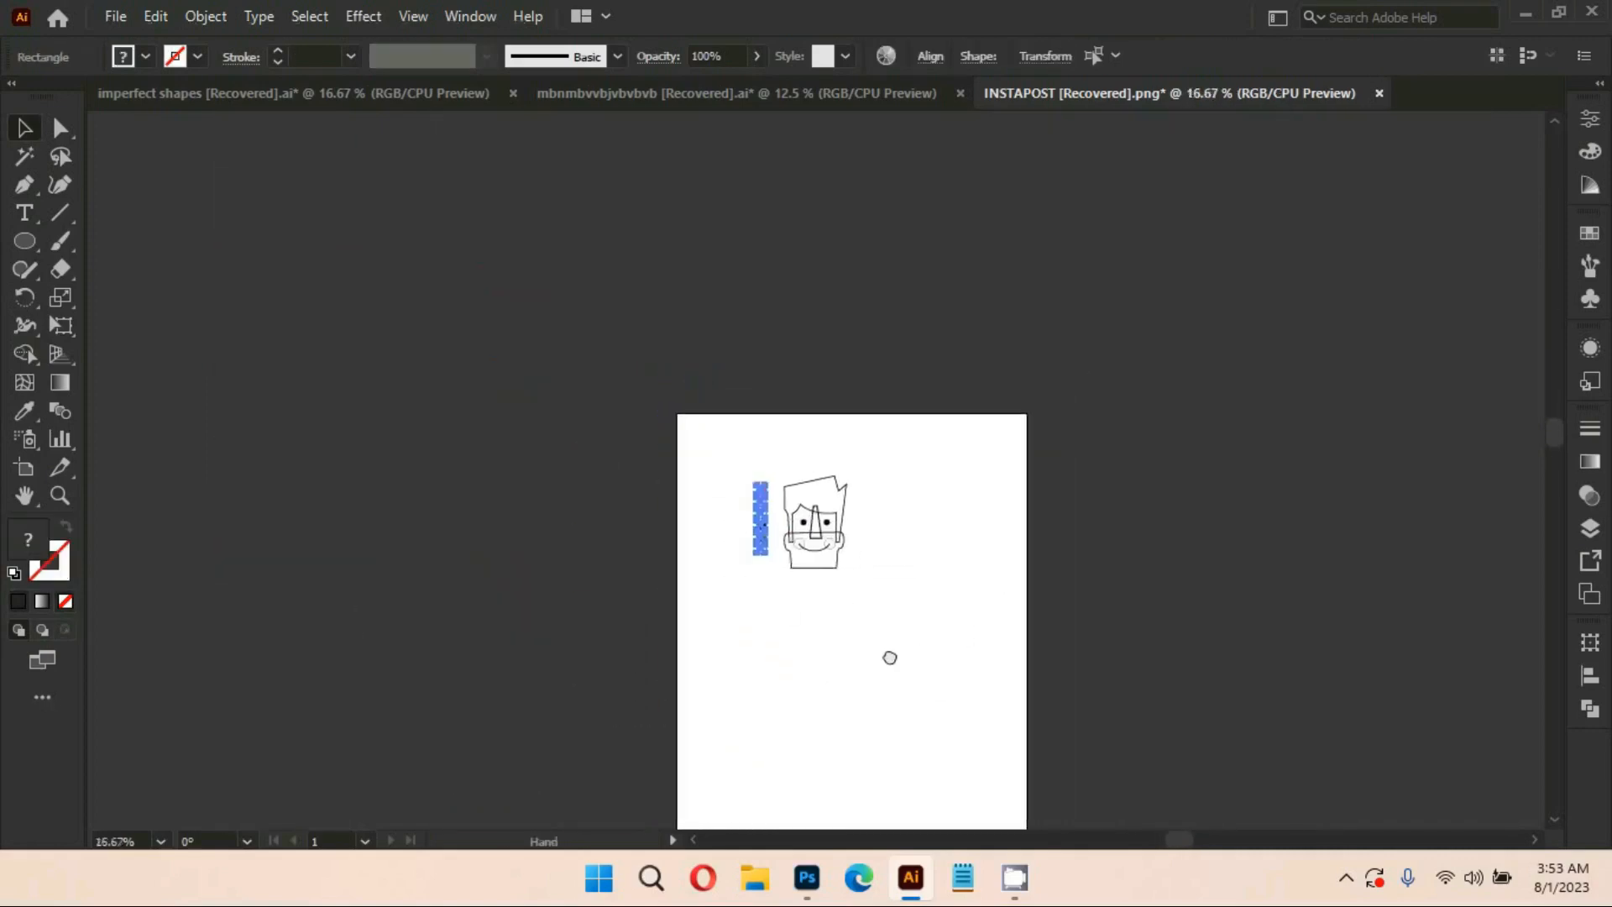
scroll(780, 599, up, 3)
click(777, 599)
Fill the hair shape with the near-black swatch's colour using the Eyedropper tool
drag(1020, 398, 965, 493)
scroll(896, 514, up, 2)
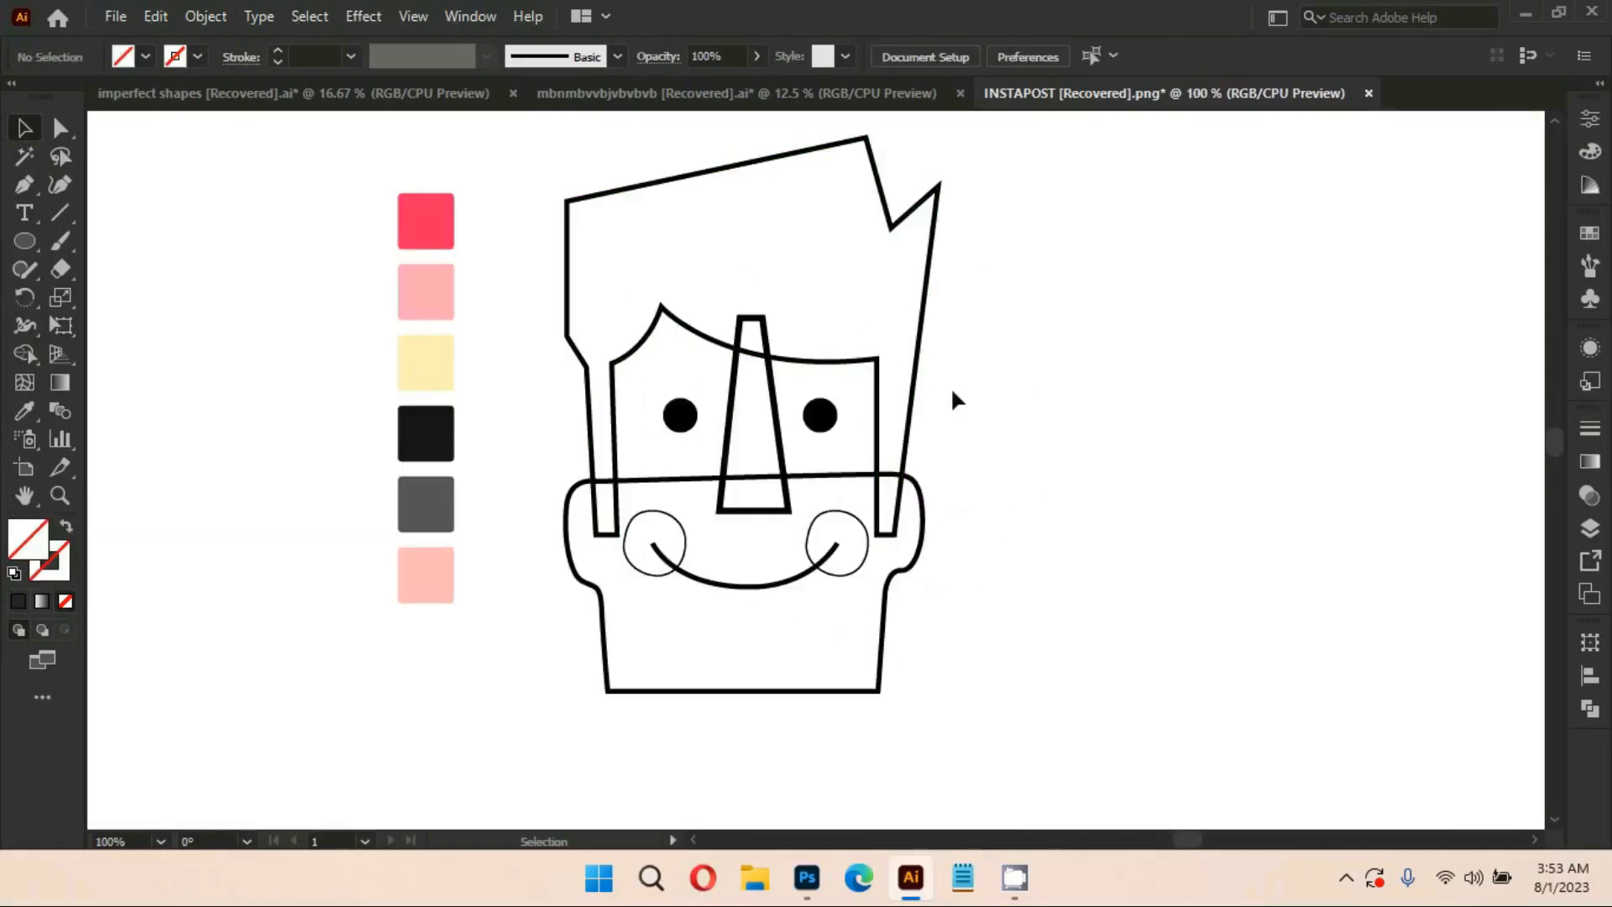
click(920, 365)
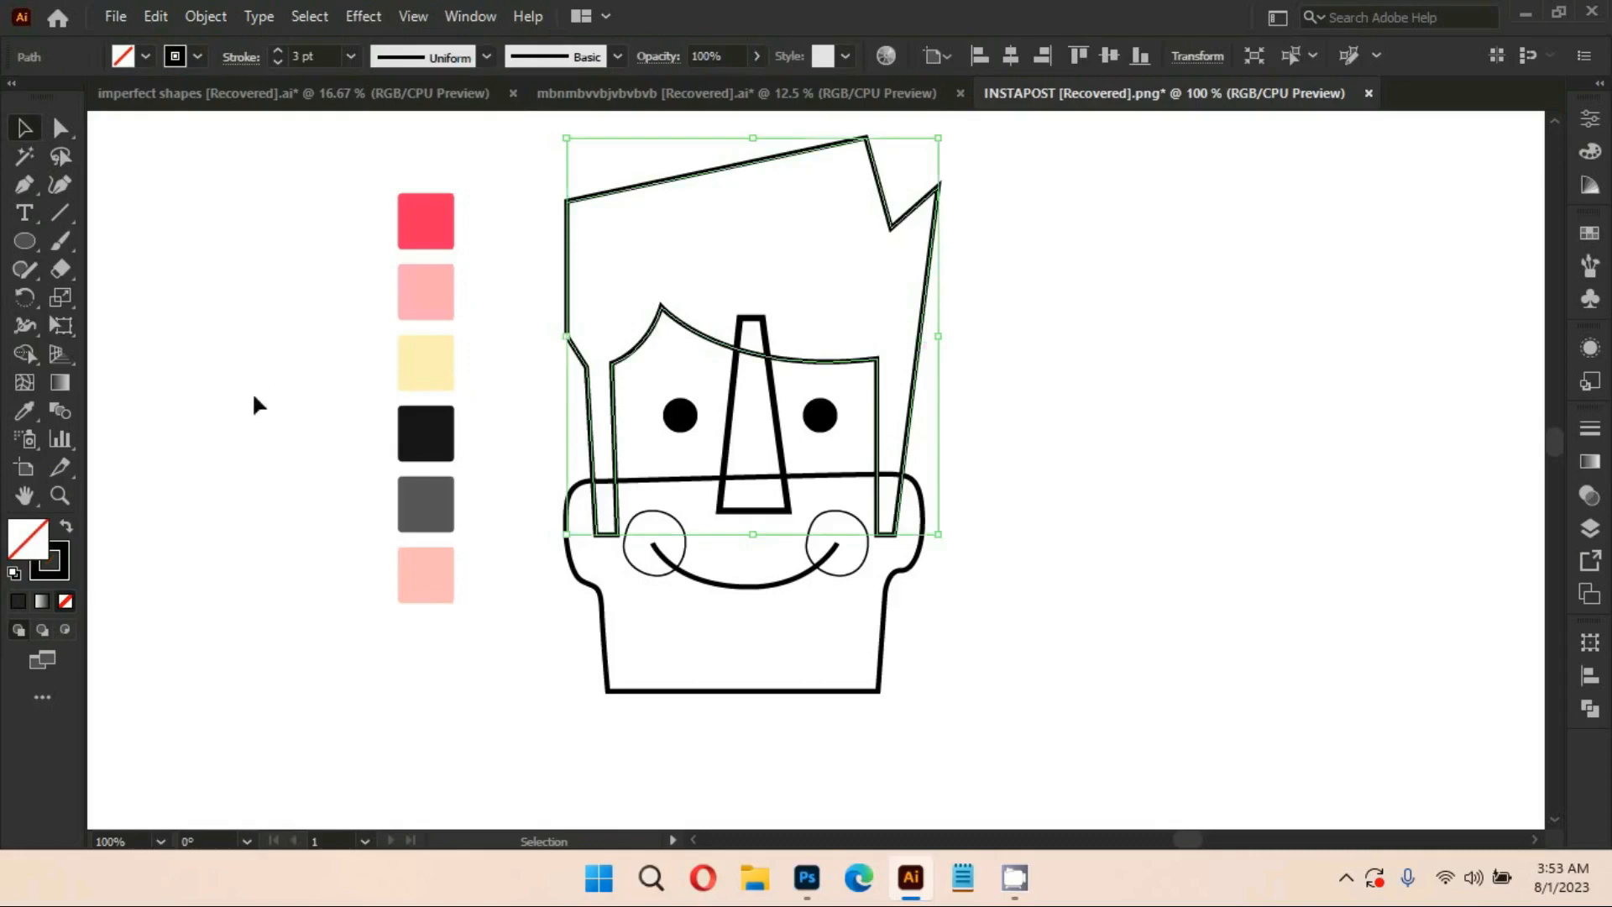
click(33, 410)
click(432, 437)
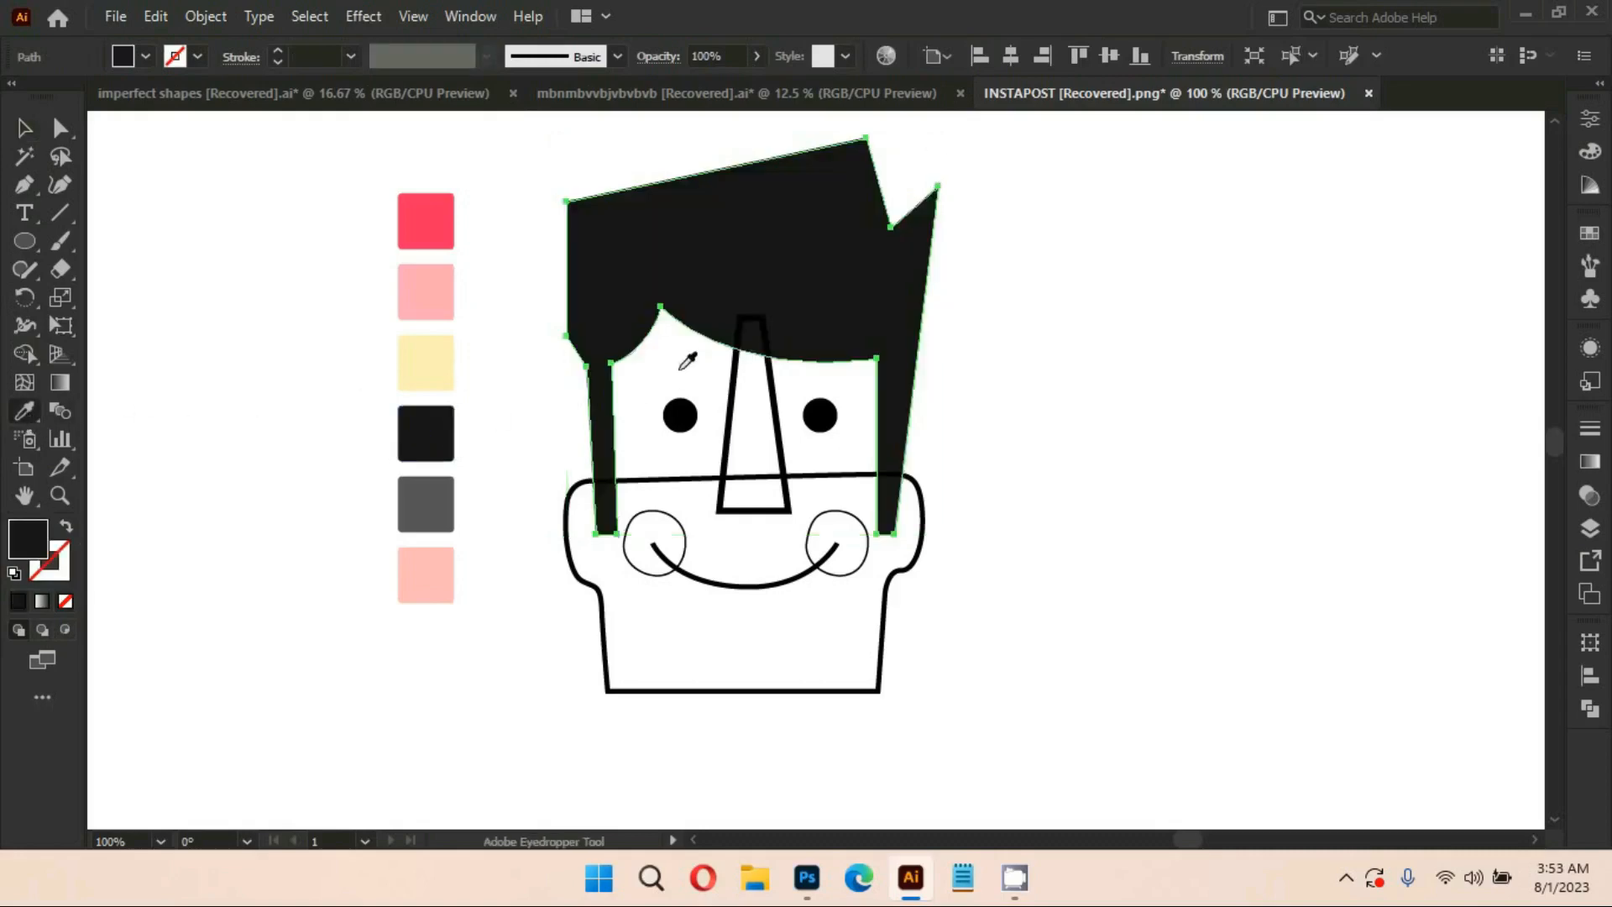
scroll(1022, 529, down, 1)
key(v)
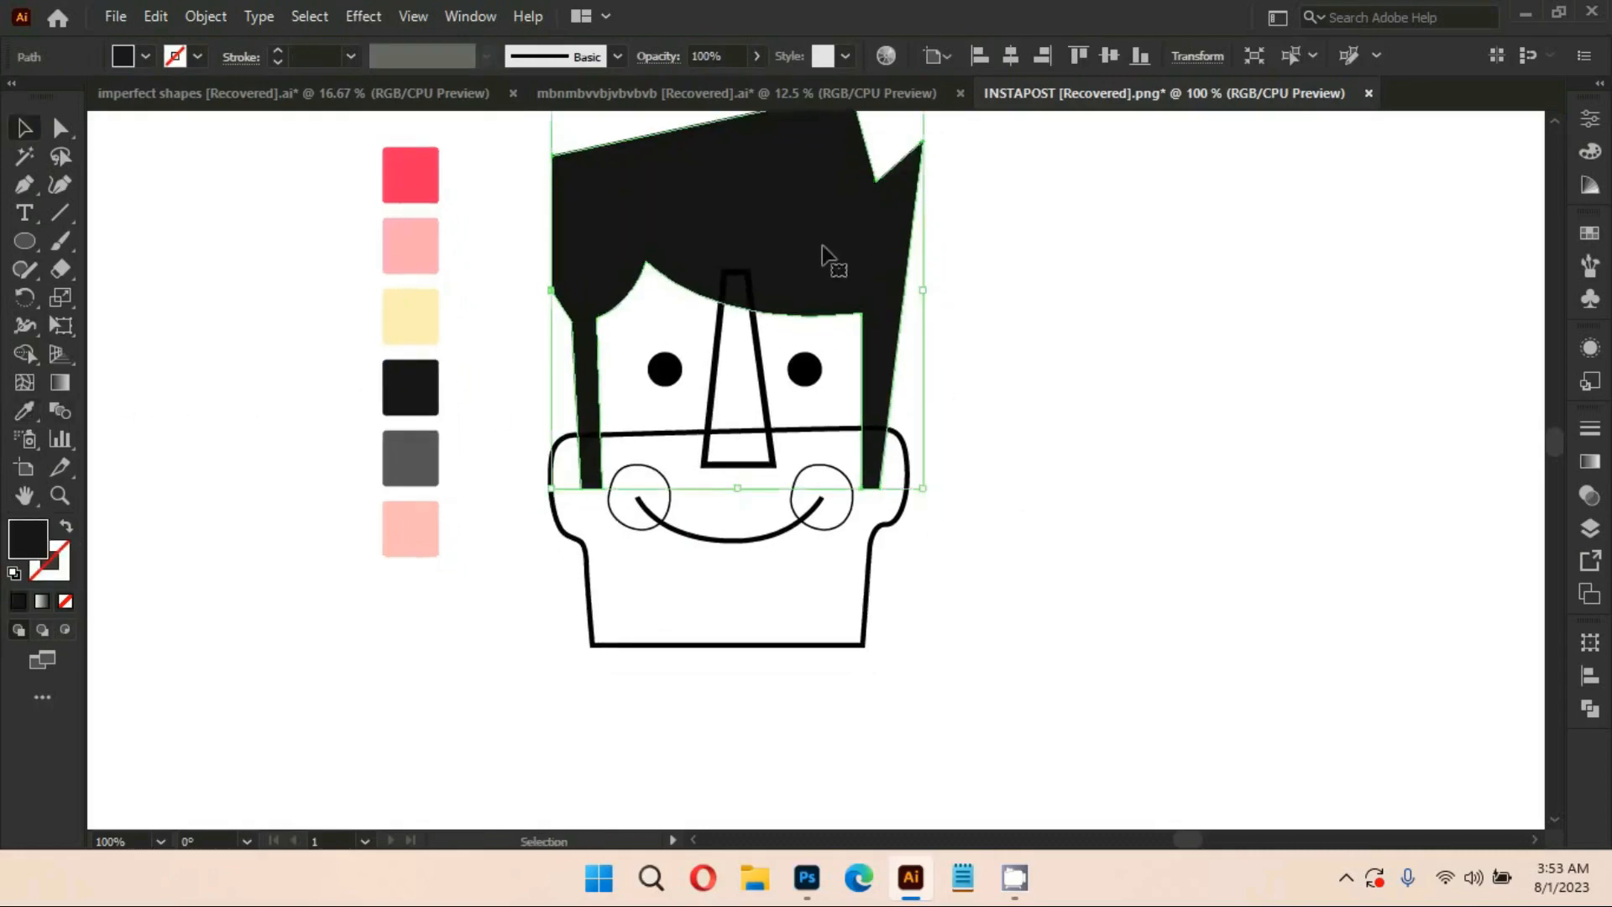
Bring the near-black hair shape to the front so it overlaps the nose outline, and deselect it
right_click(824, 243)
click(1142, 680)
click(921, 468)
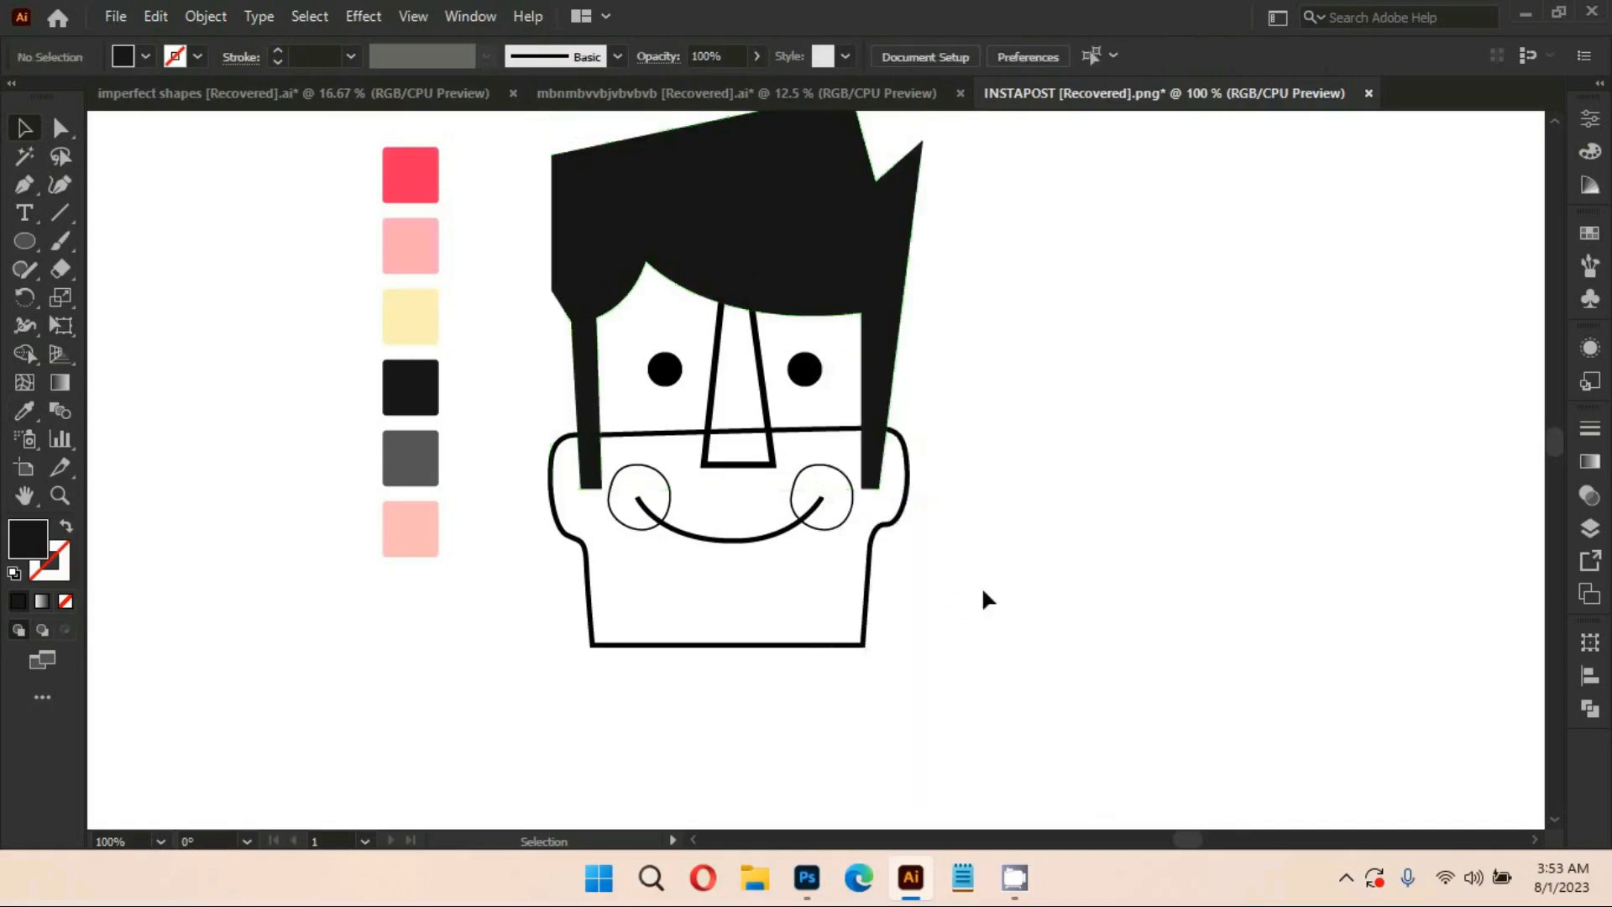
Group the two eye circles and fill them with the near-black swatch's colour using the Eyedropper tool
click(805, 369)
shift+click(665, 369)
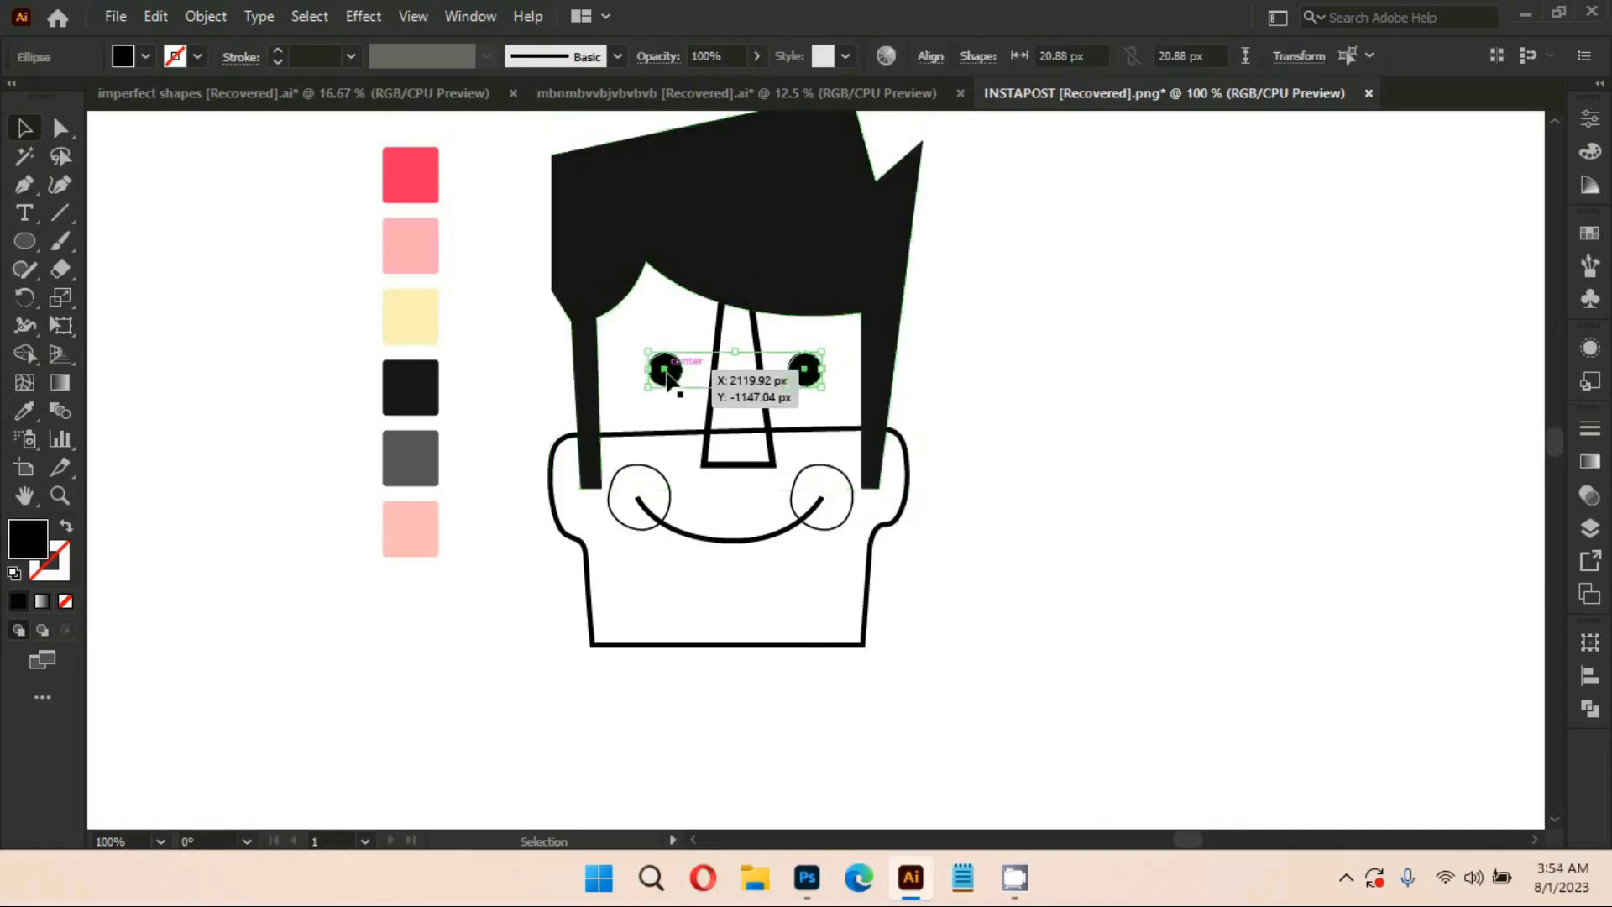
right_click(707, 343)
click(723, 501)
click(952, 495)
click(669, 377)
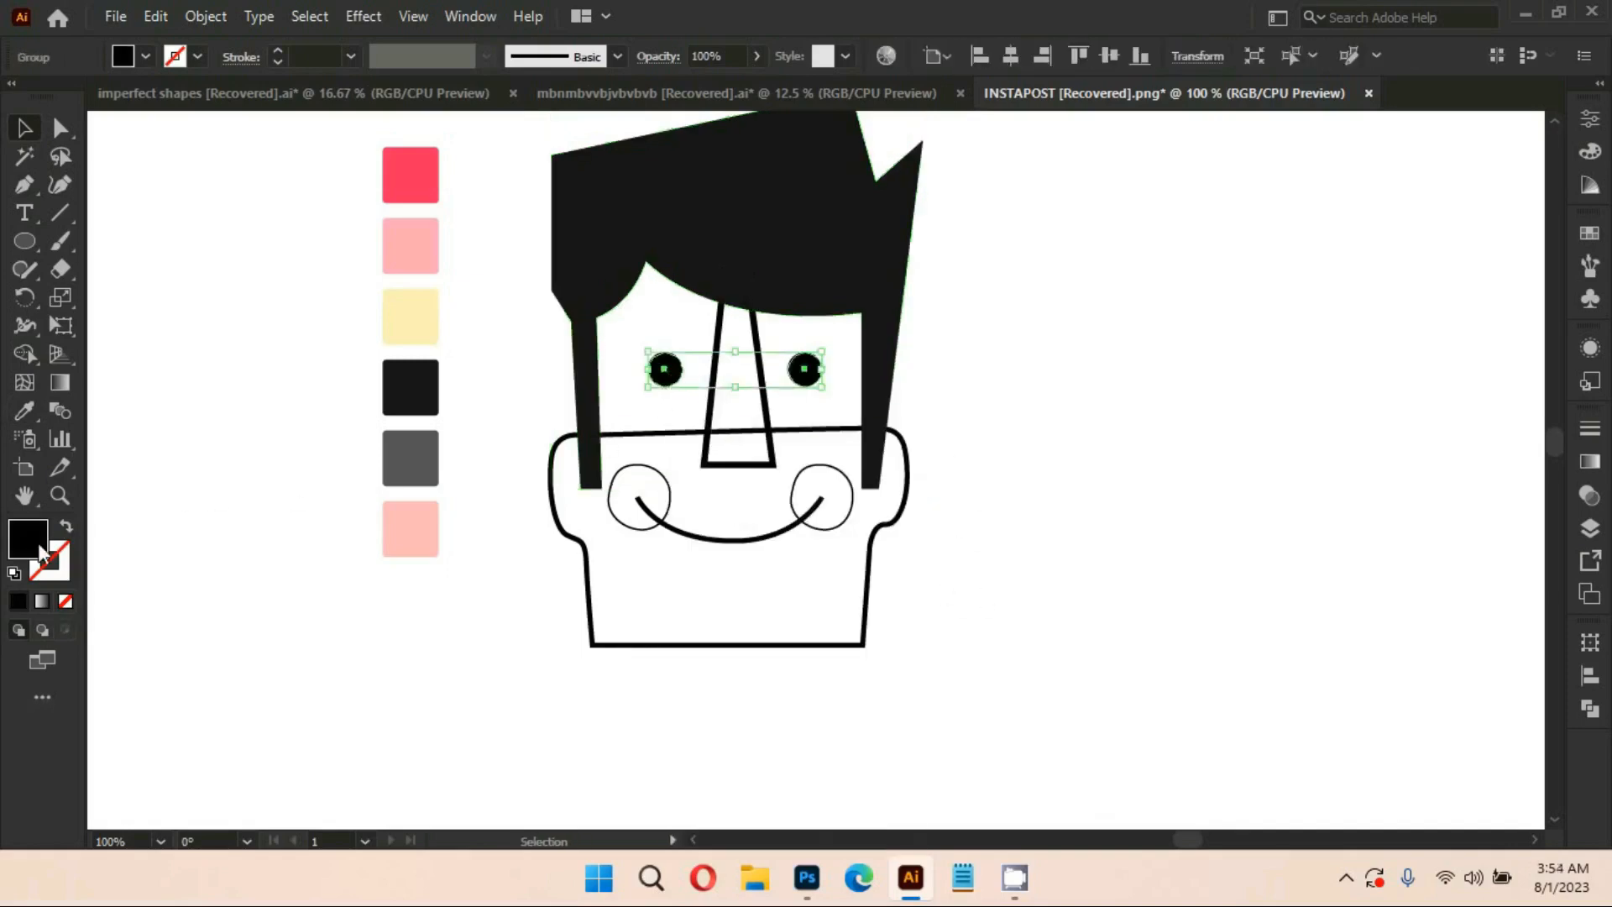
key(i)
drag(997, 484, 1007, 473)
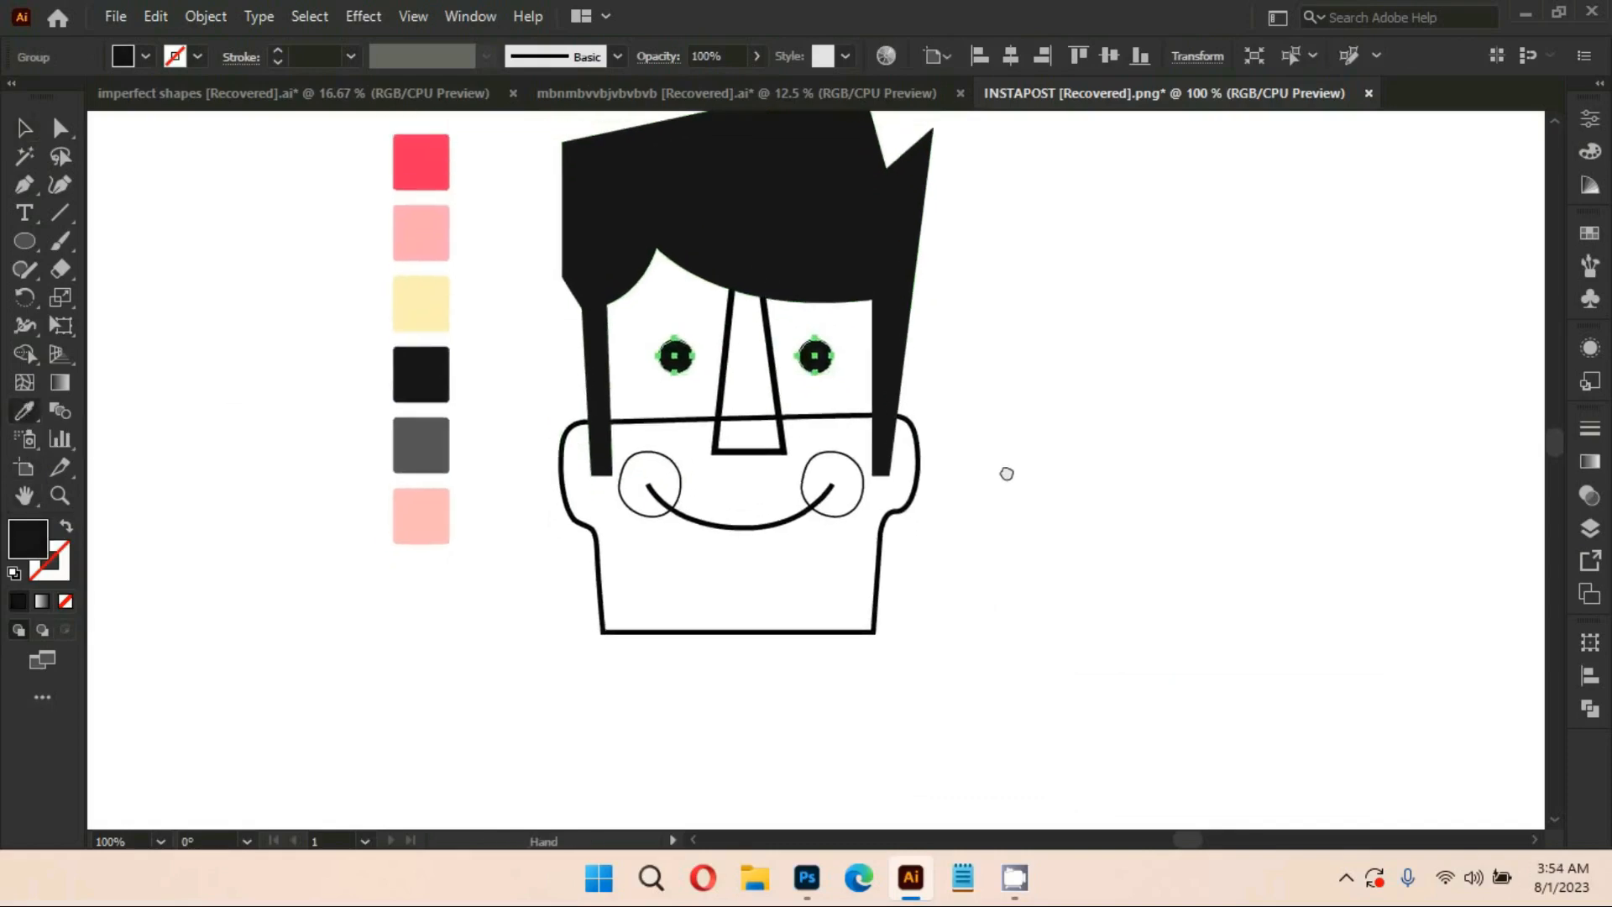
Sample the near-black swatch onto the nose and smile paths and swap fill and stroke so they stay unfilled outlines
key(v)
click(771, 452)
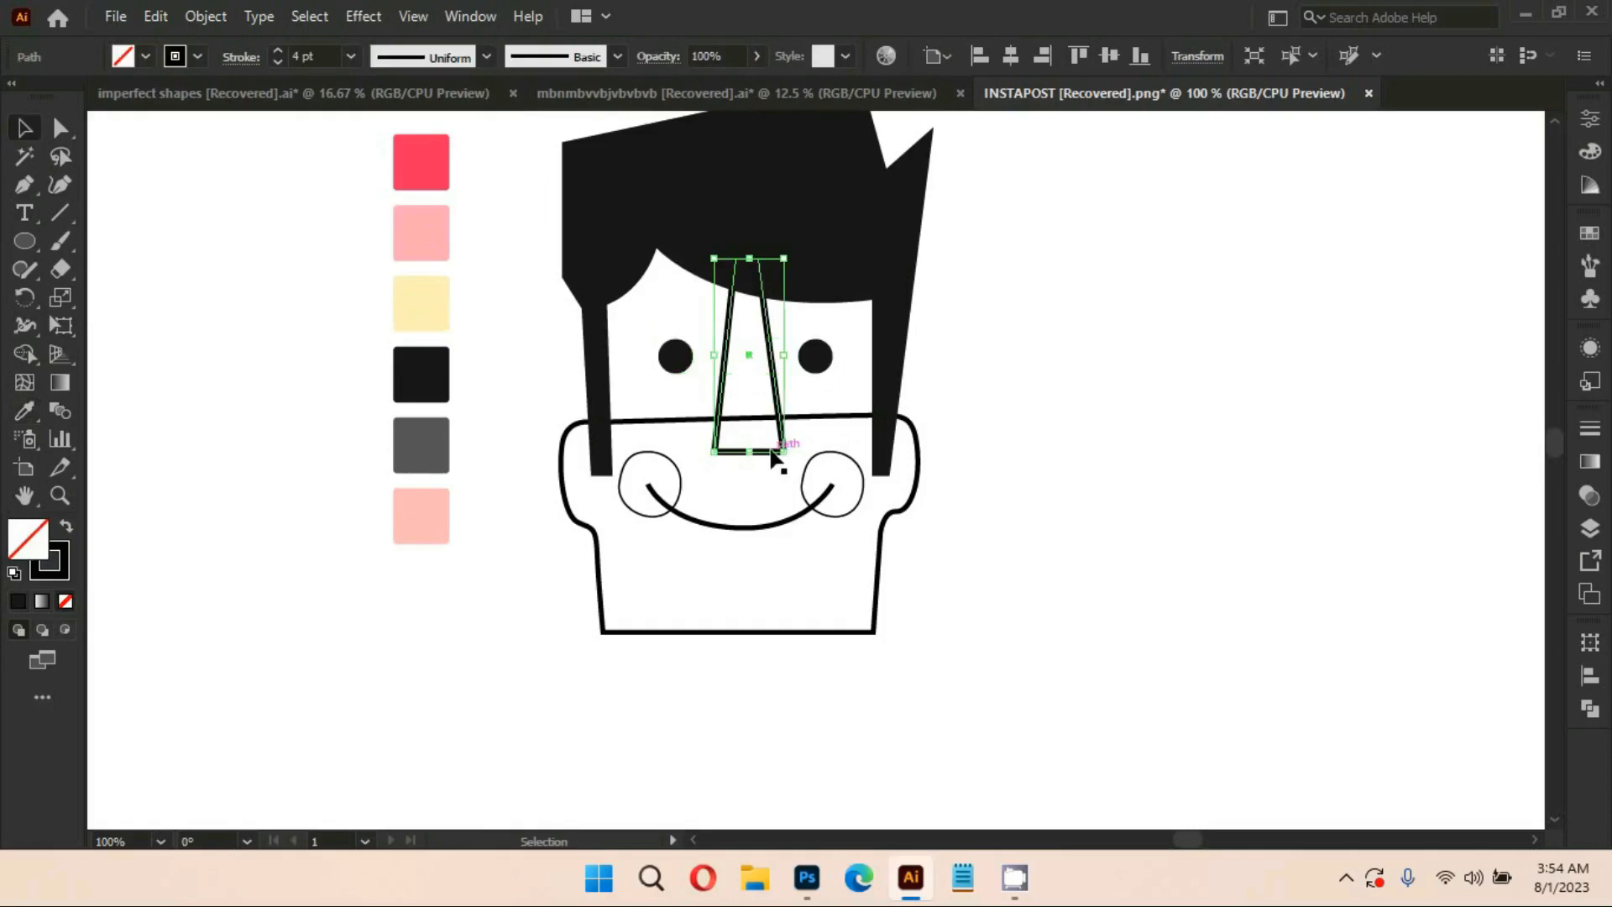
shift+click(774, 527)
key(i)
click(430, 369)
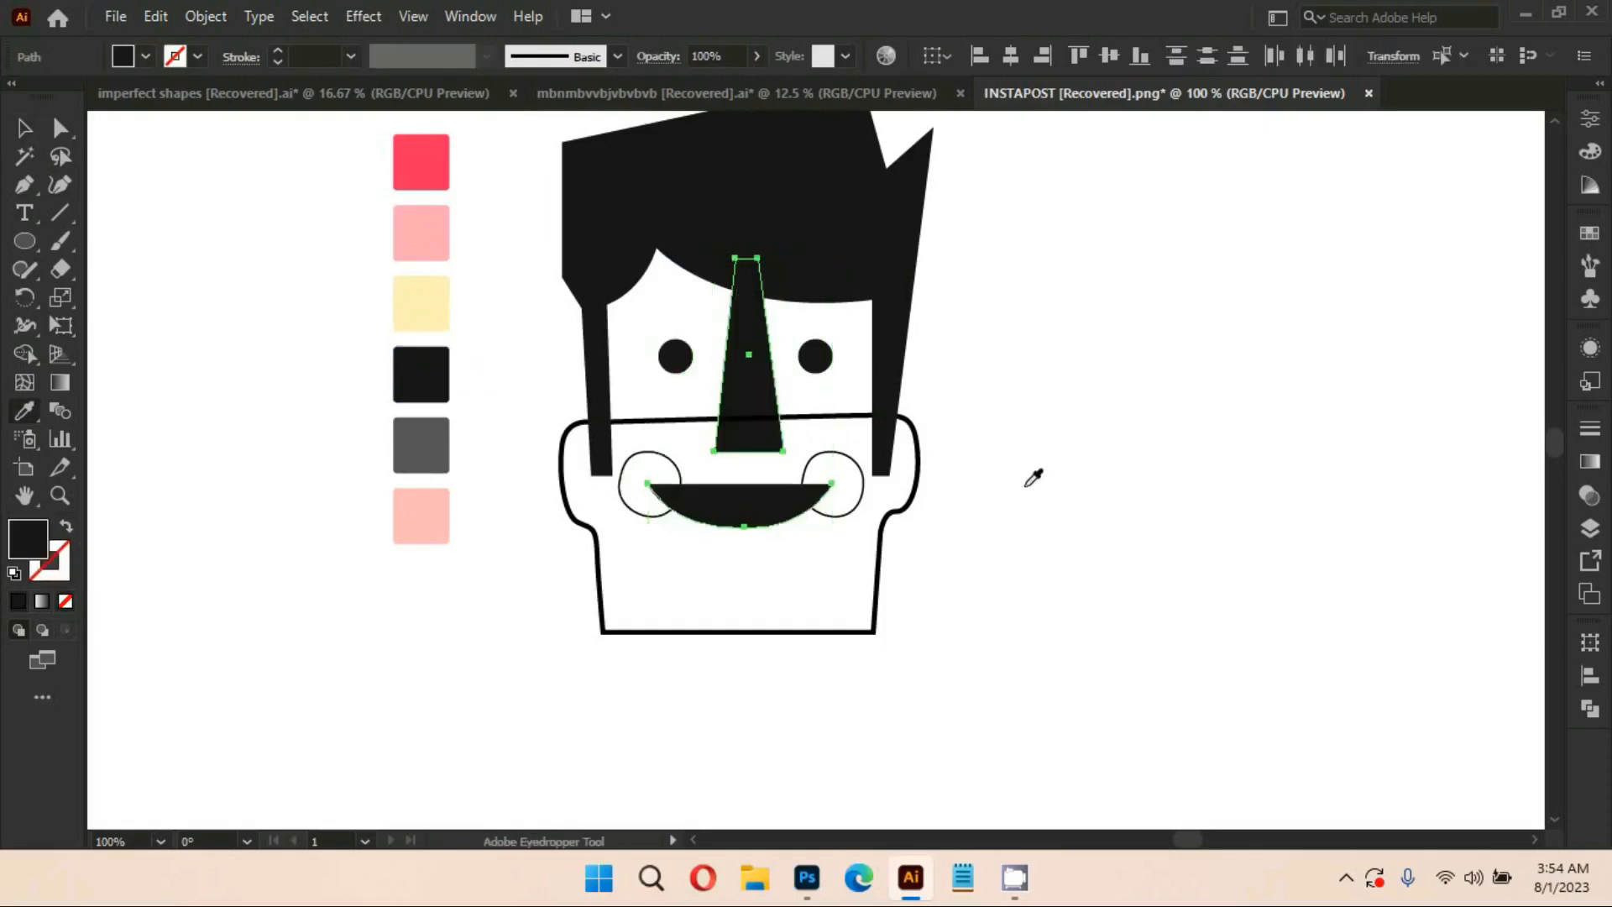
click(66, 528)
key(v)
click(517, 586)
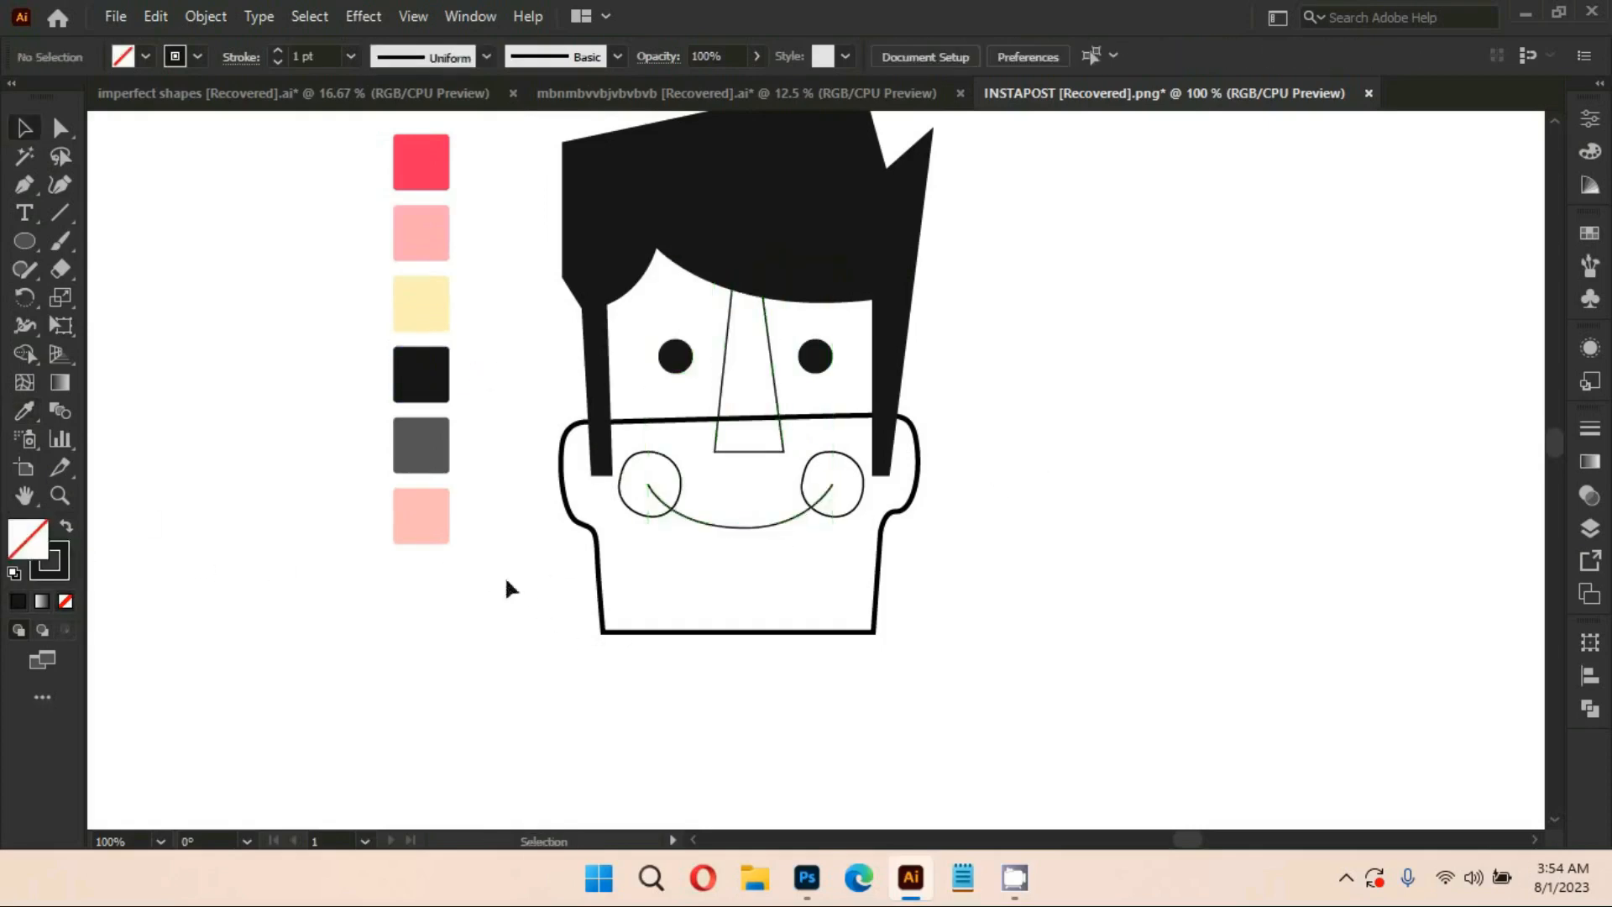
Set the stroke weight of both the nose and the smile to 4 pt
click(754, 450)
shift+click(744, 522)
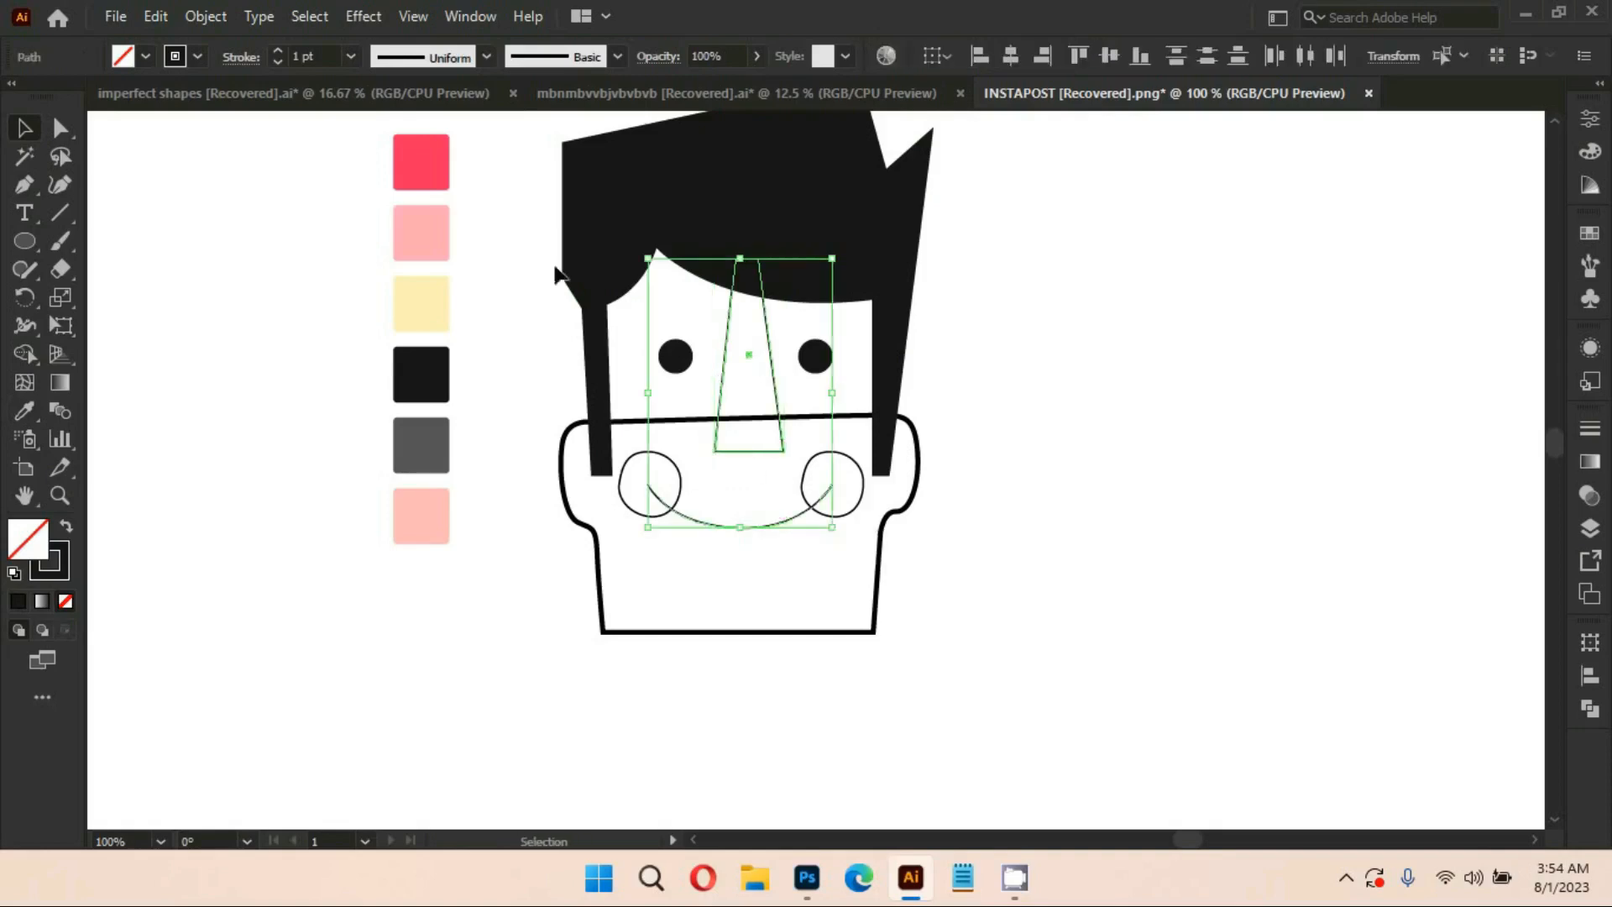
click(278, 51)
click(278, 51)
click(277, 52)
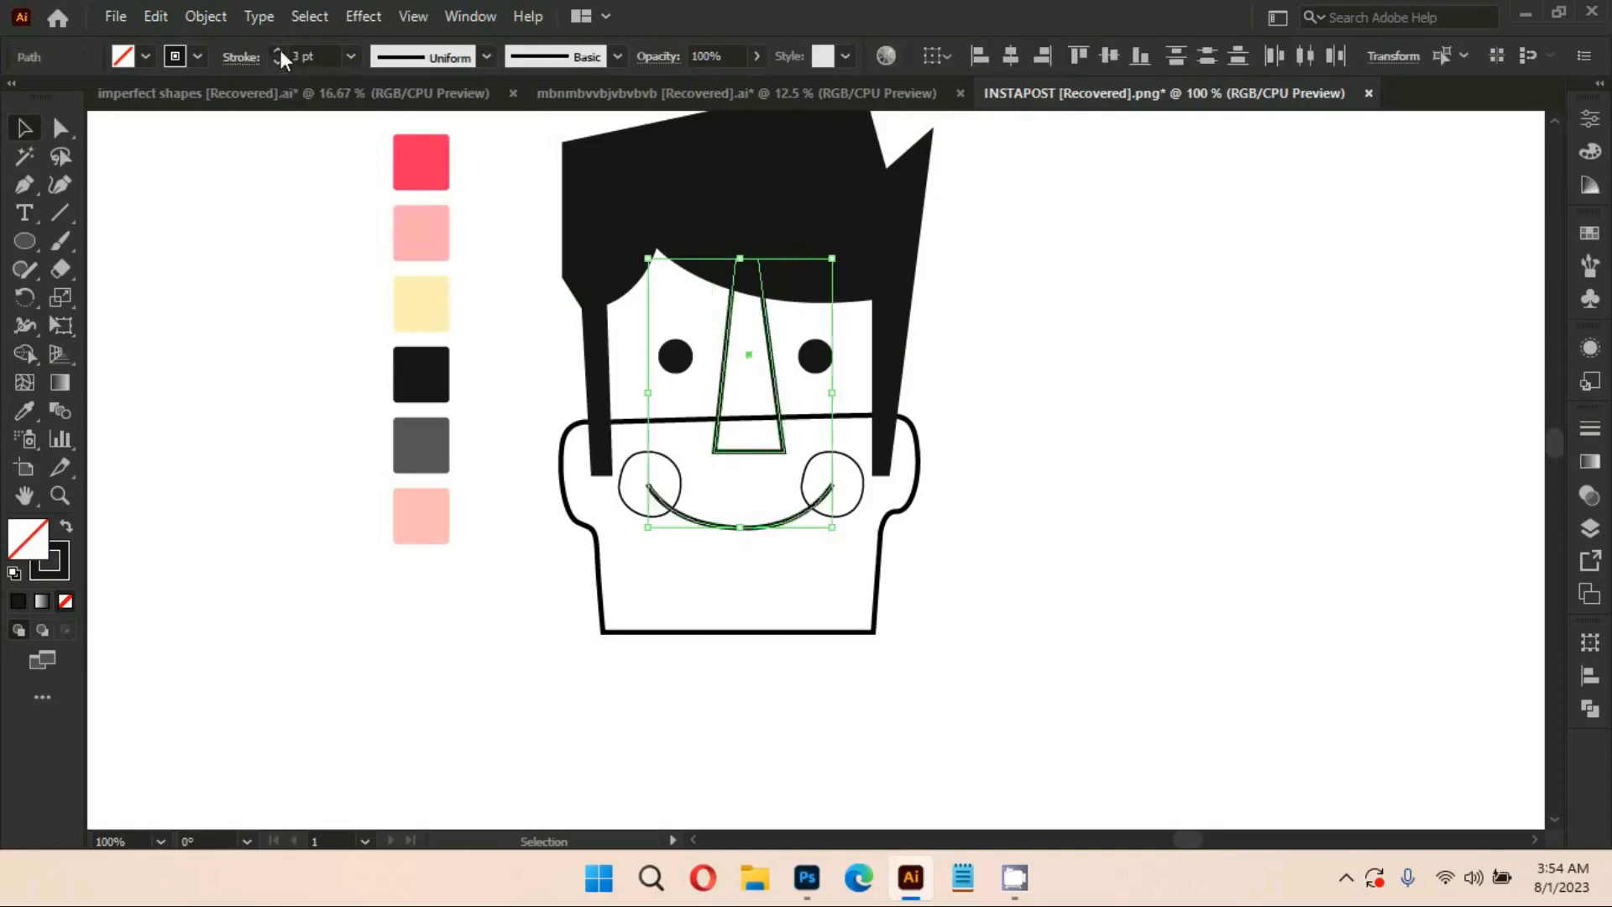
click(1041, 331)
Move the nose outline slightly to the right so it sits better between the two eyes
drag(1061, 493, 1026, 471)
scroll(886, 484, up, 1)
drag(941, 428, 966, 442)
click(657, 411)
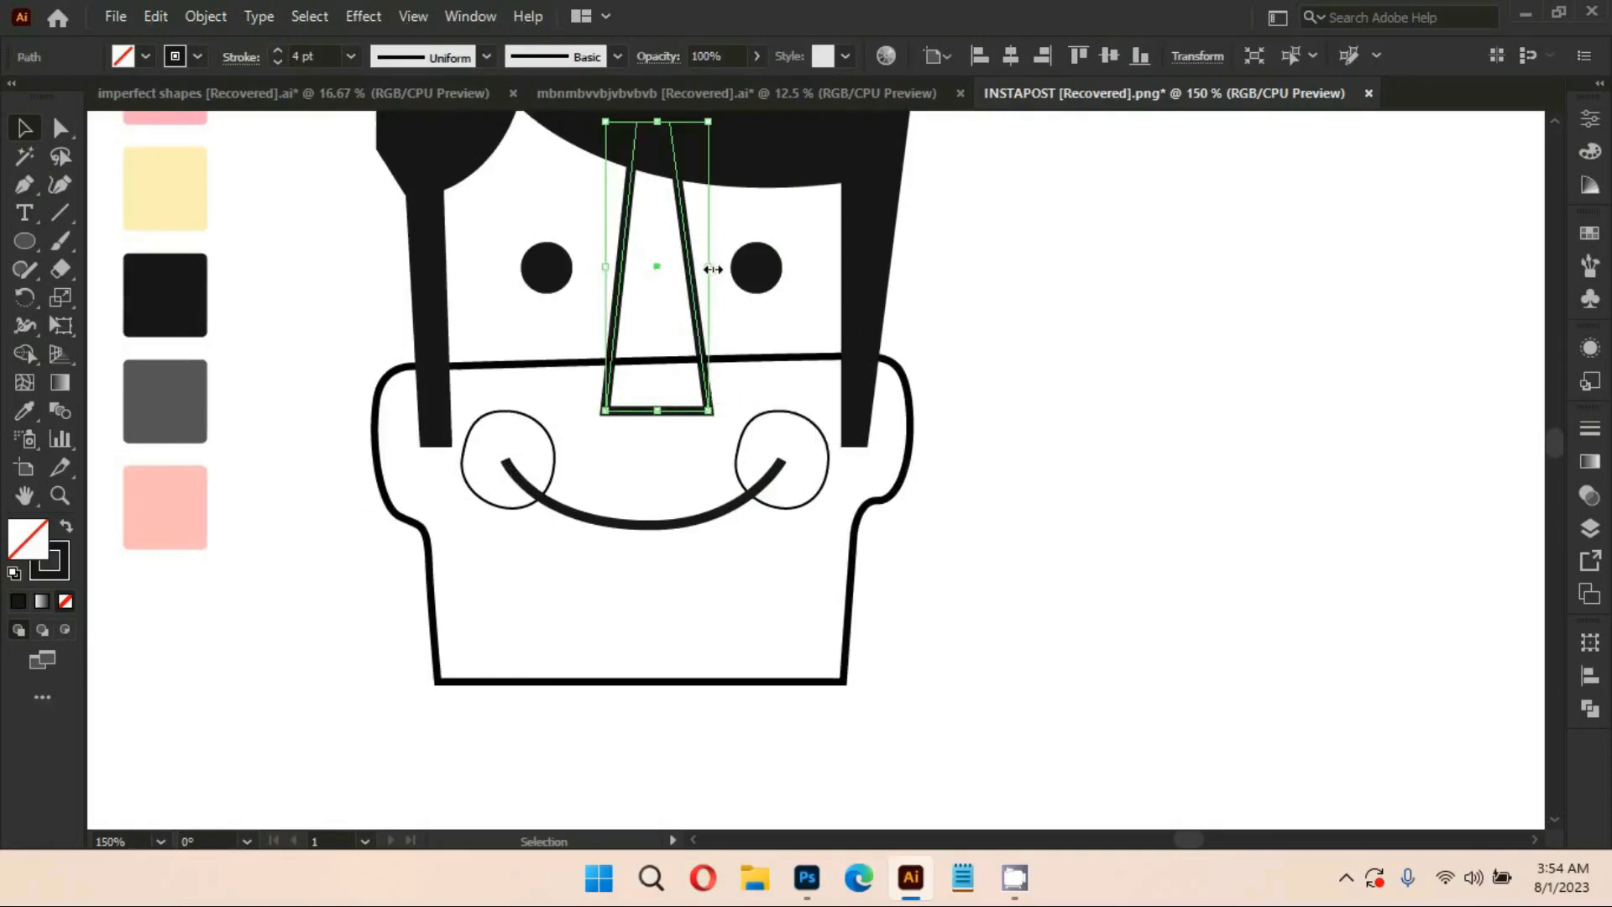
drag(707, 267, 707, 315)
click(856, 317)
click(998, 351)
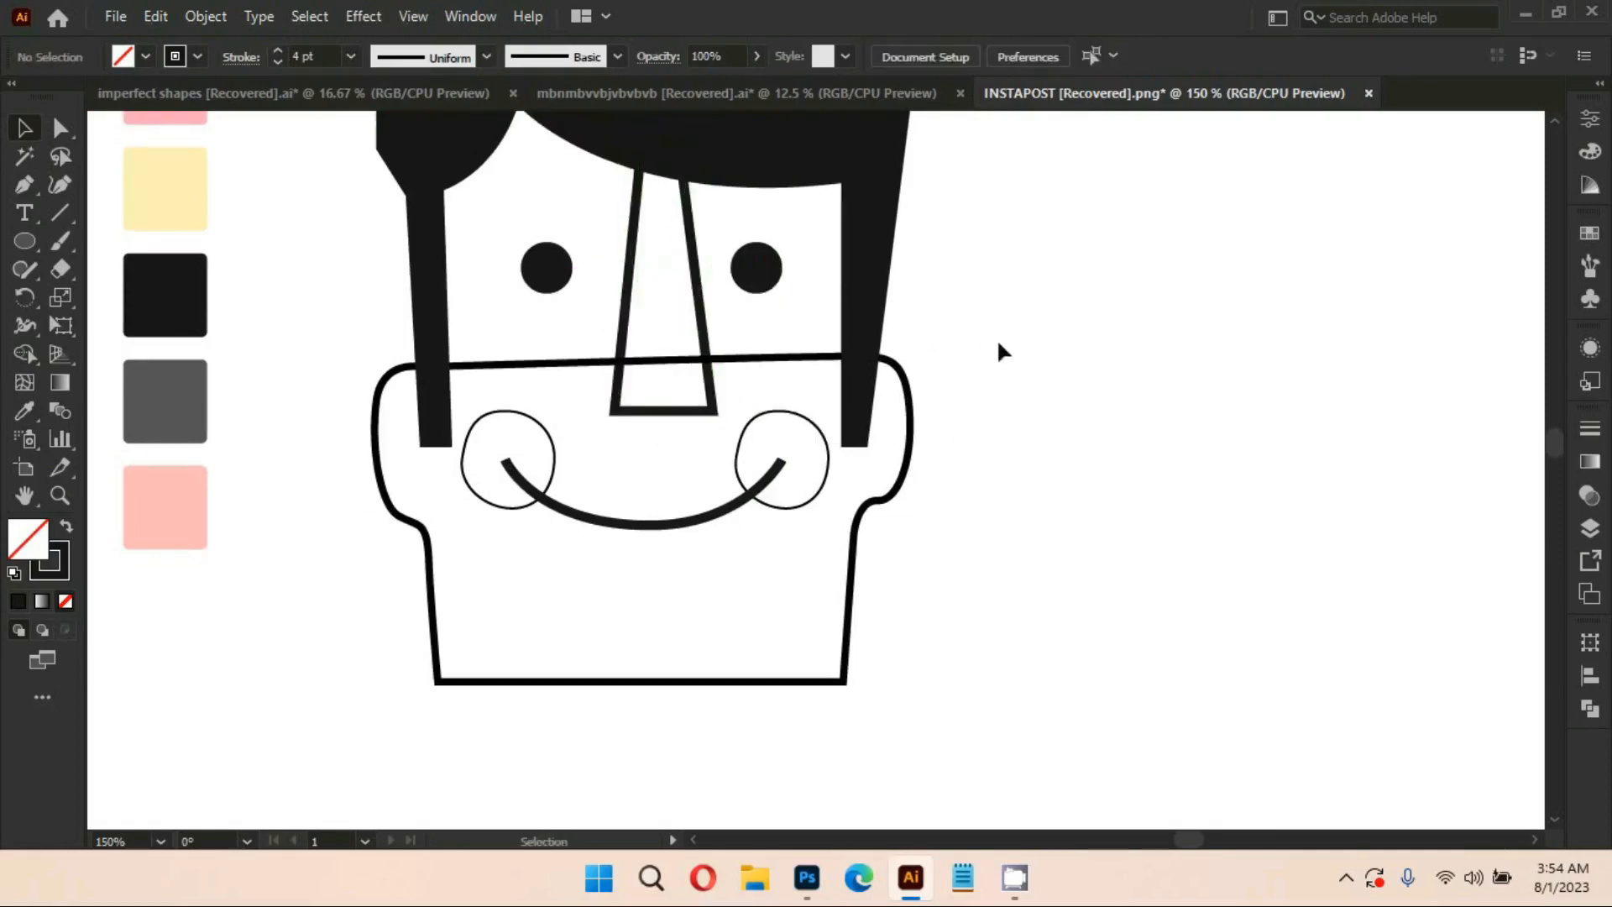
Try shifting the nose slightly left and thinning its stroke, undoing each change
scroll(995, 361, down, 3)
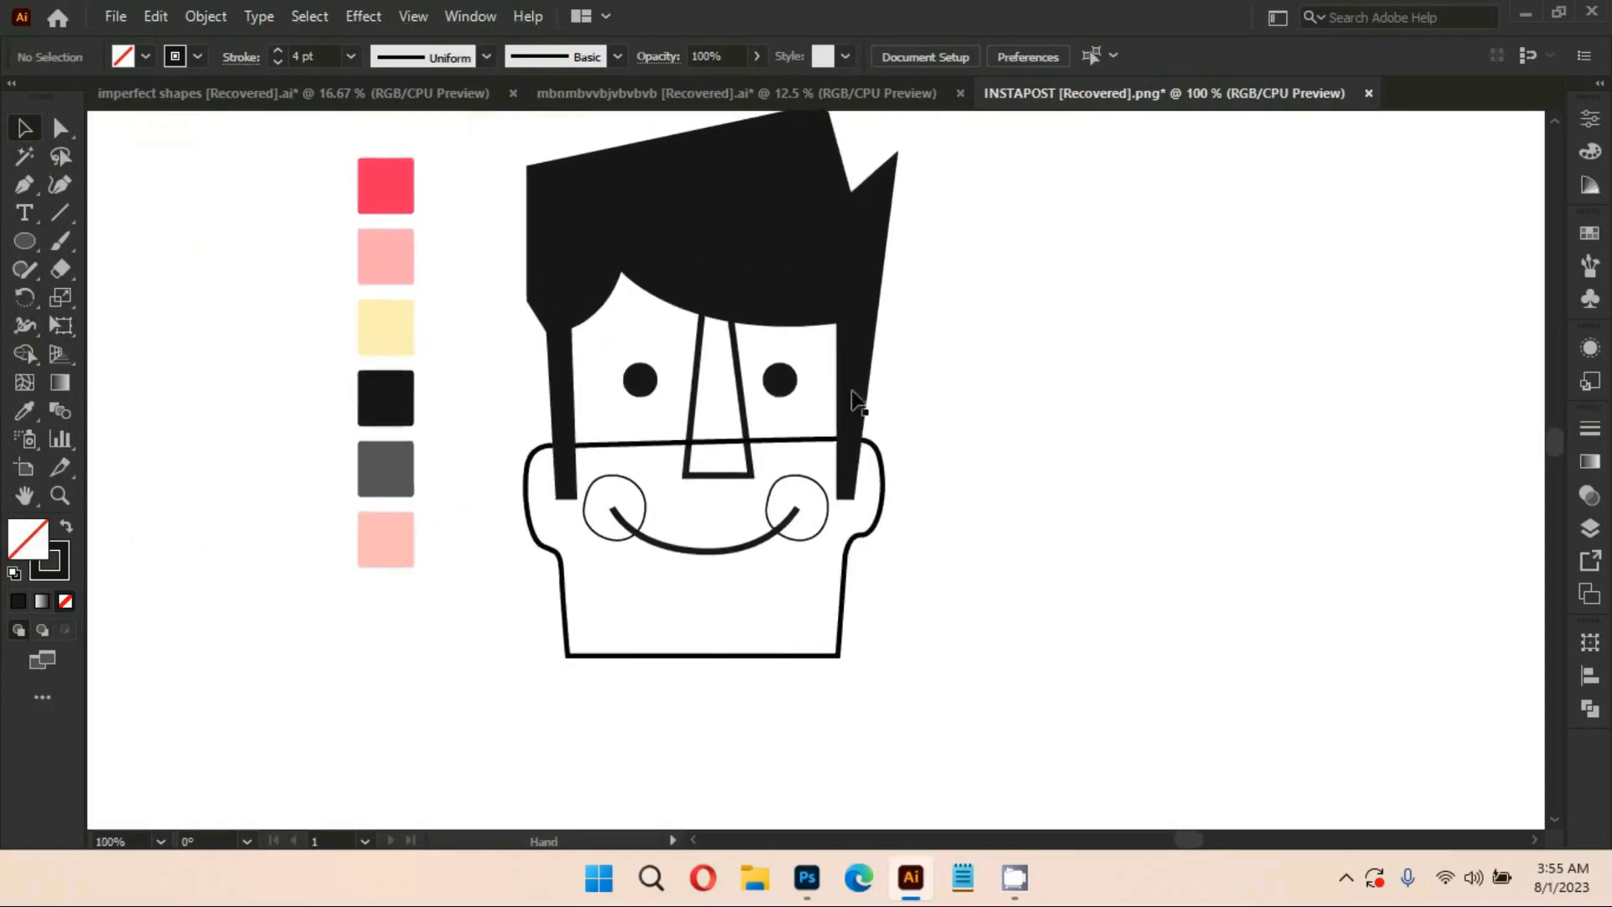
drag(742, 428, 730, 418)
click(930, 448)
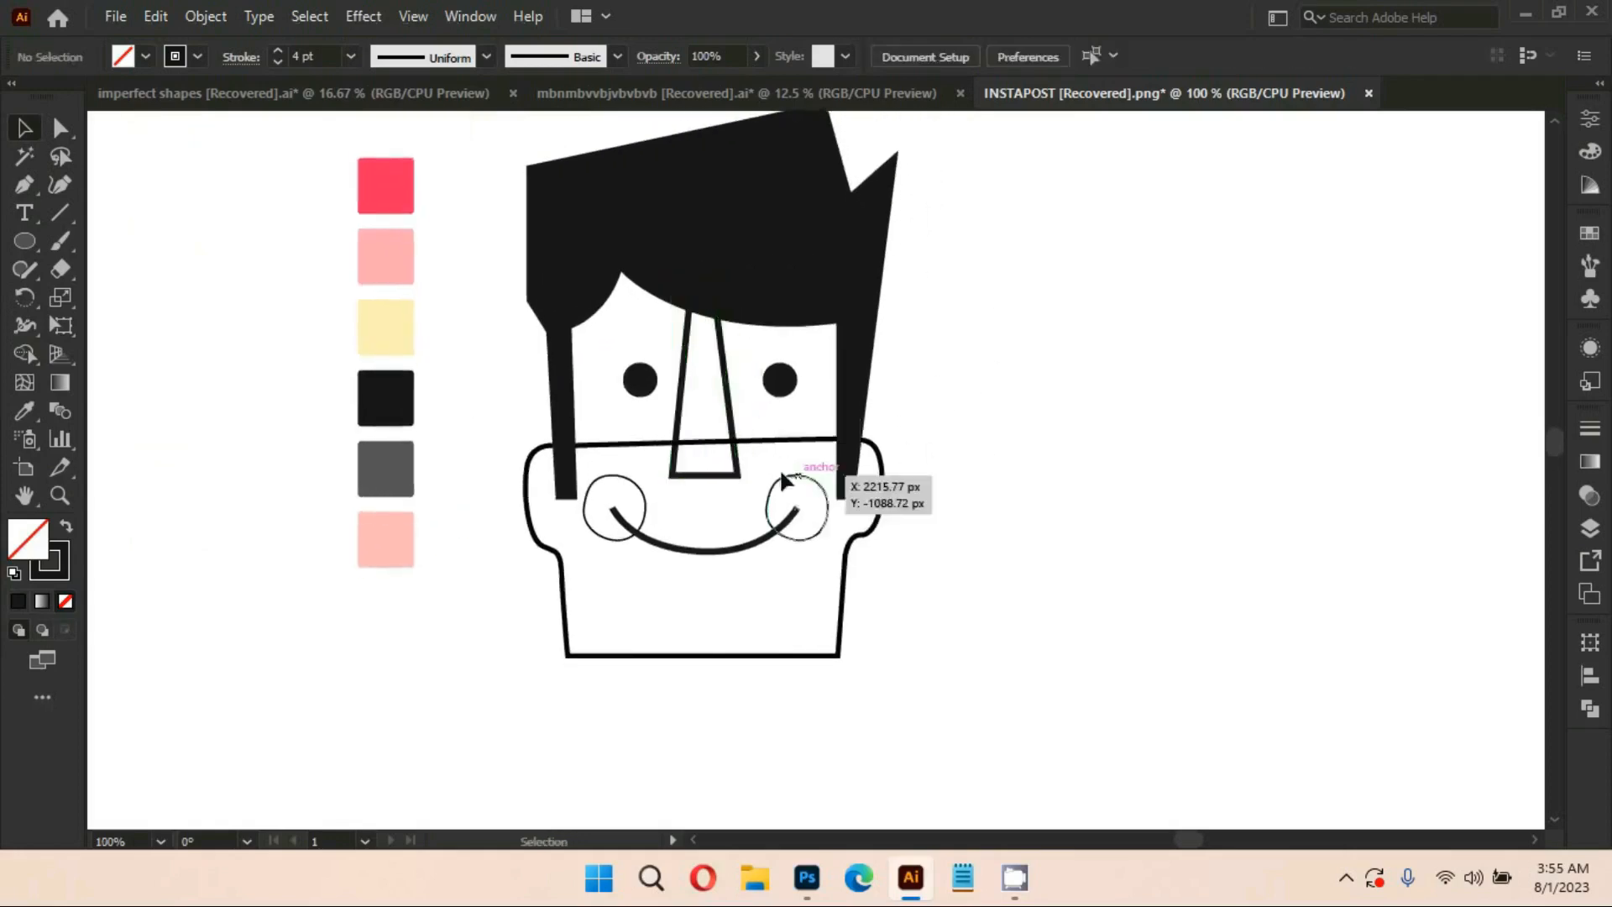
key(ctrl+z)
click(915, 454)
scroll(737, 471, down, 1)
click(736, 454)
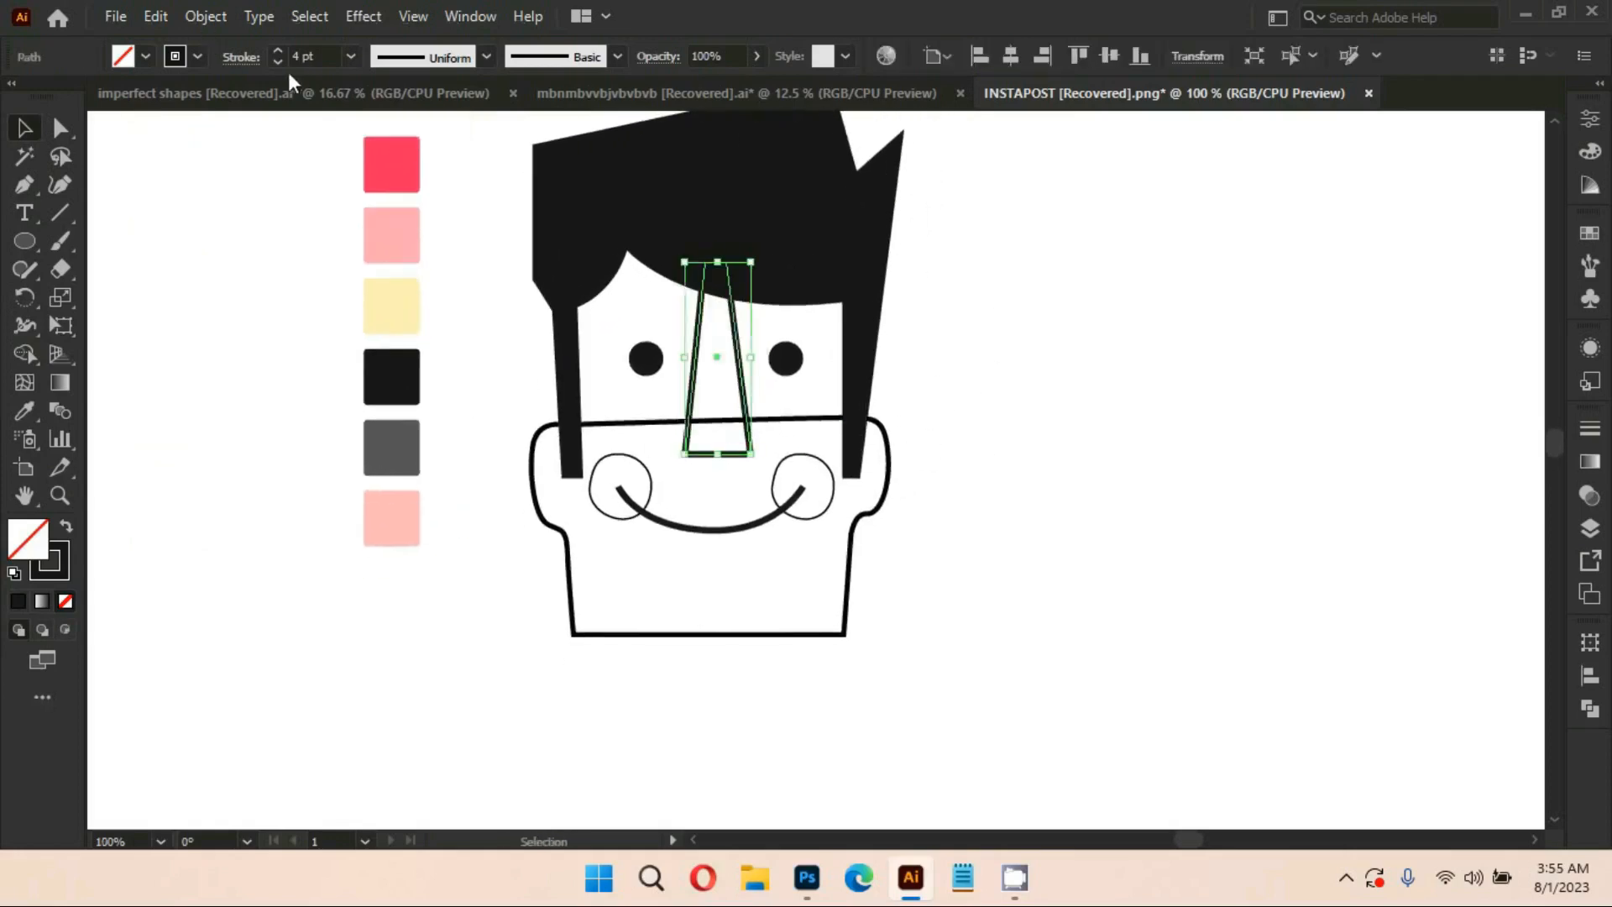
click(278, 62)
key(ctrl+z)
click(1098, 344)
Reduce the smile's stroke weight to 3 pt
scroll(730, 465, down, 2)
click(723, 469)
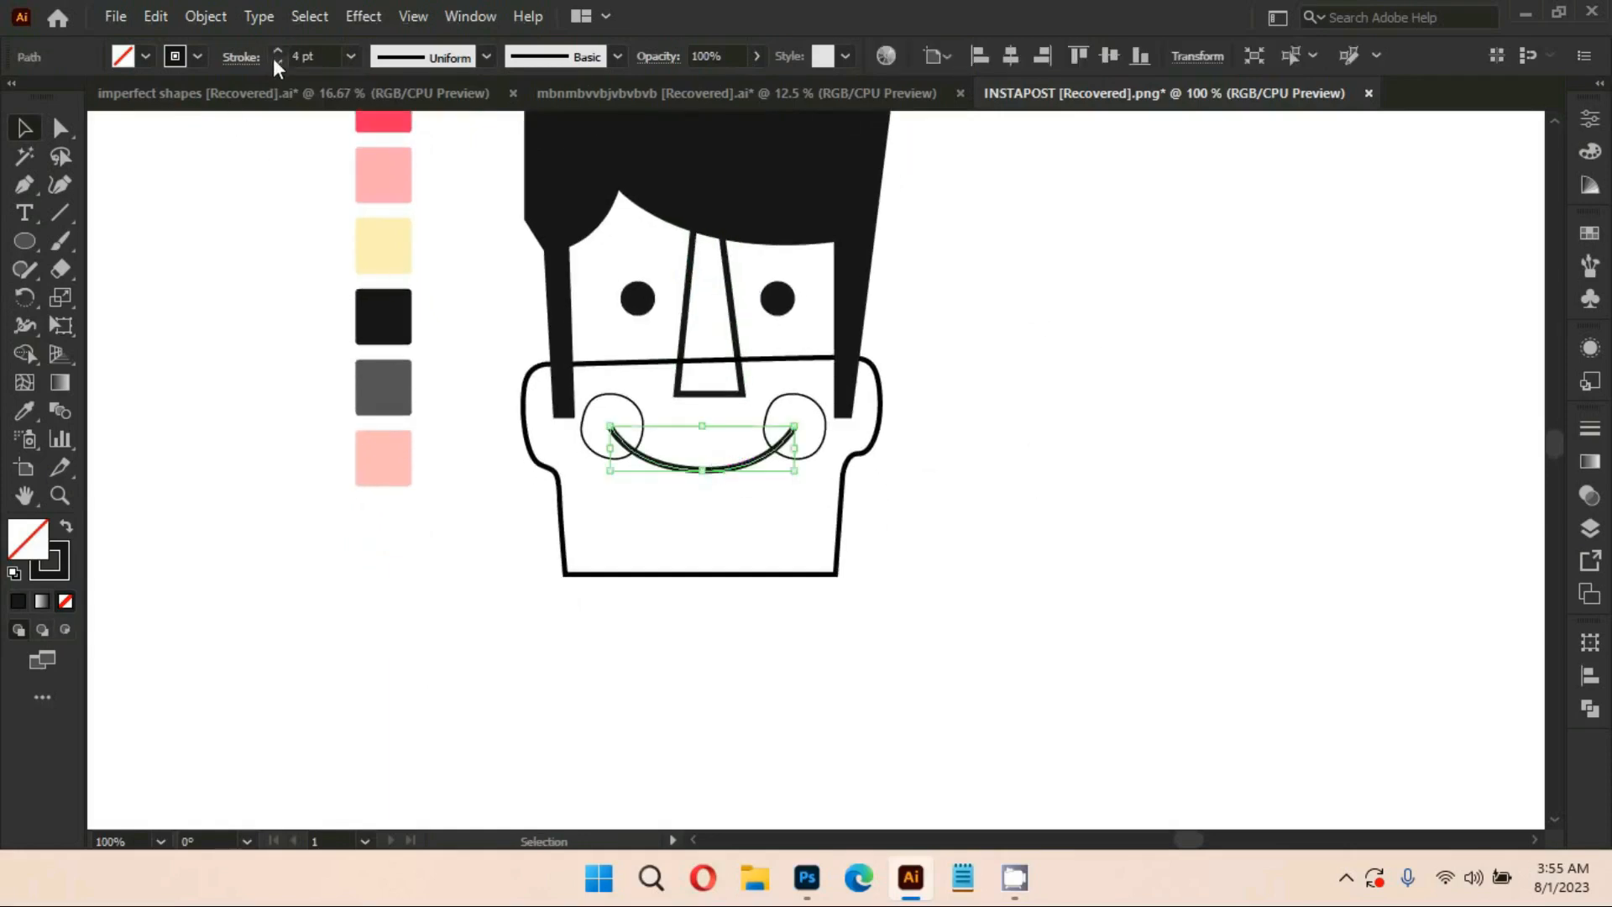
click(278, 62)
click(1016, 351)
Examine the smile's appearance properties, stroke width profiles and brush options
click(705, 472)
click(1589, 119)
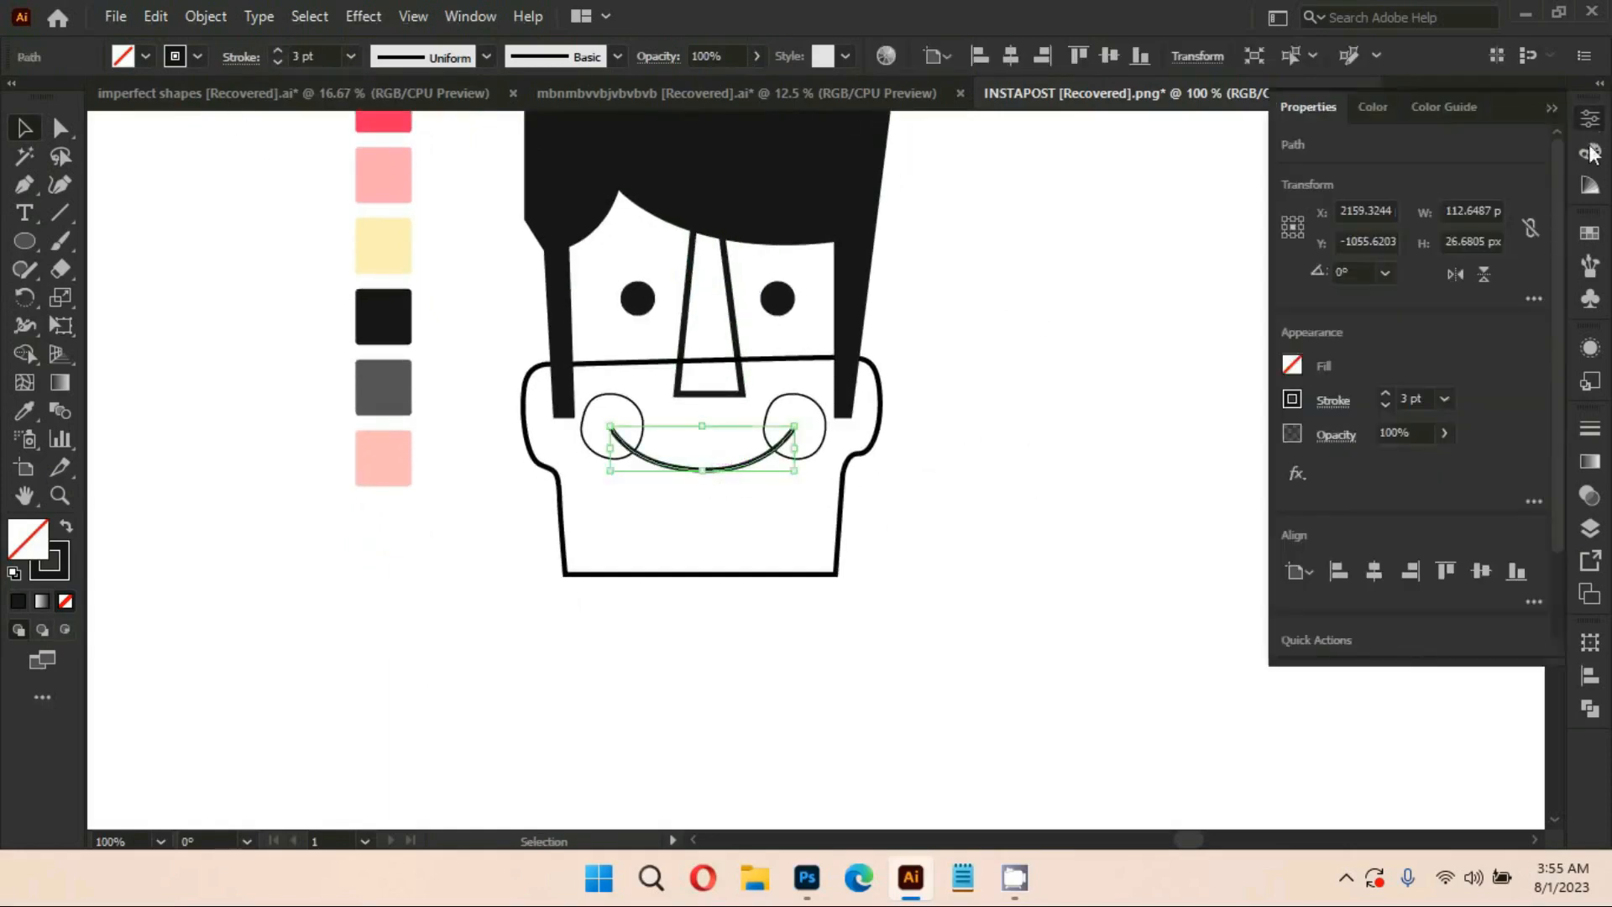
click(1589, 119)
scroll(1025, 327, up, 2)
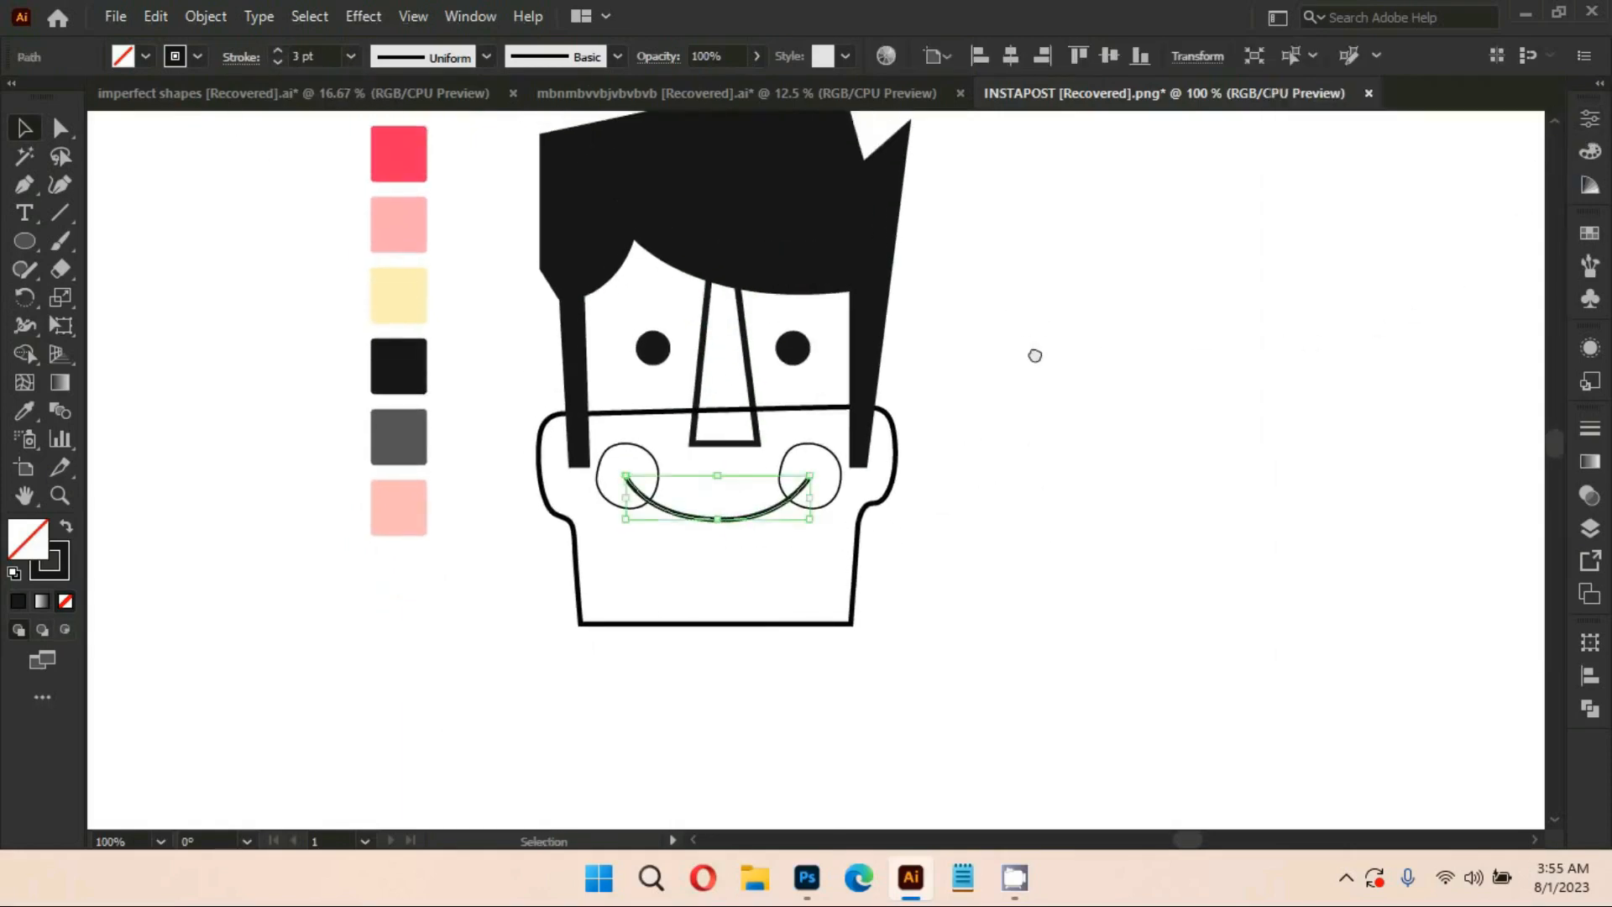
click(486, 57)
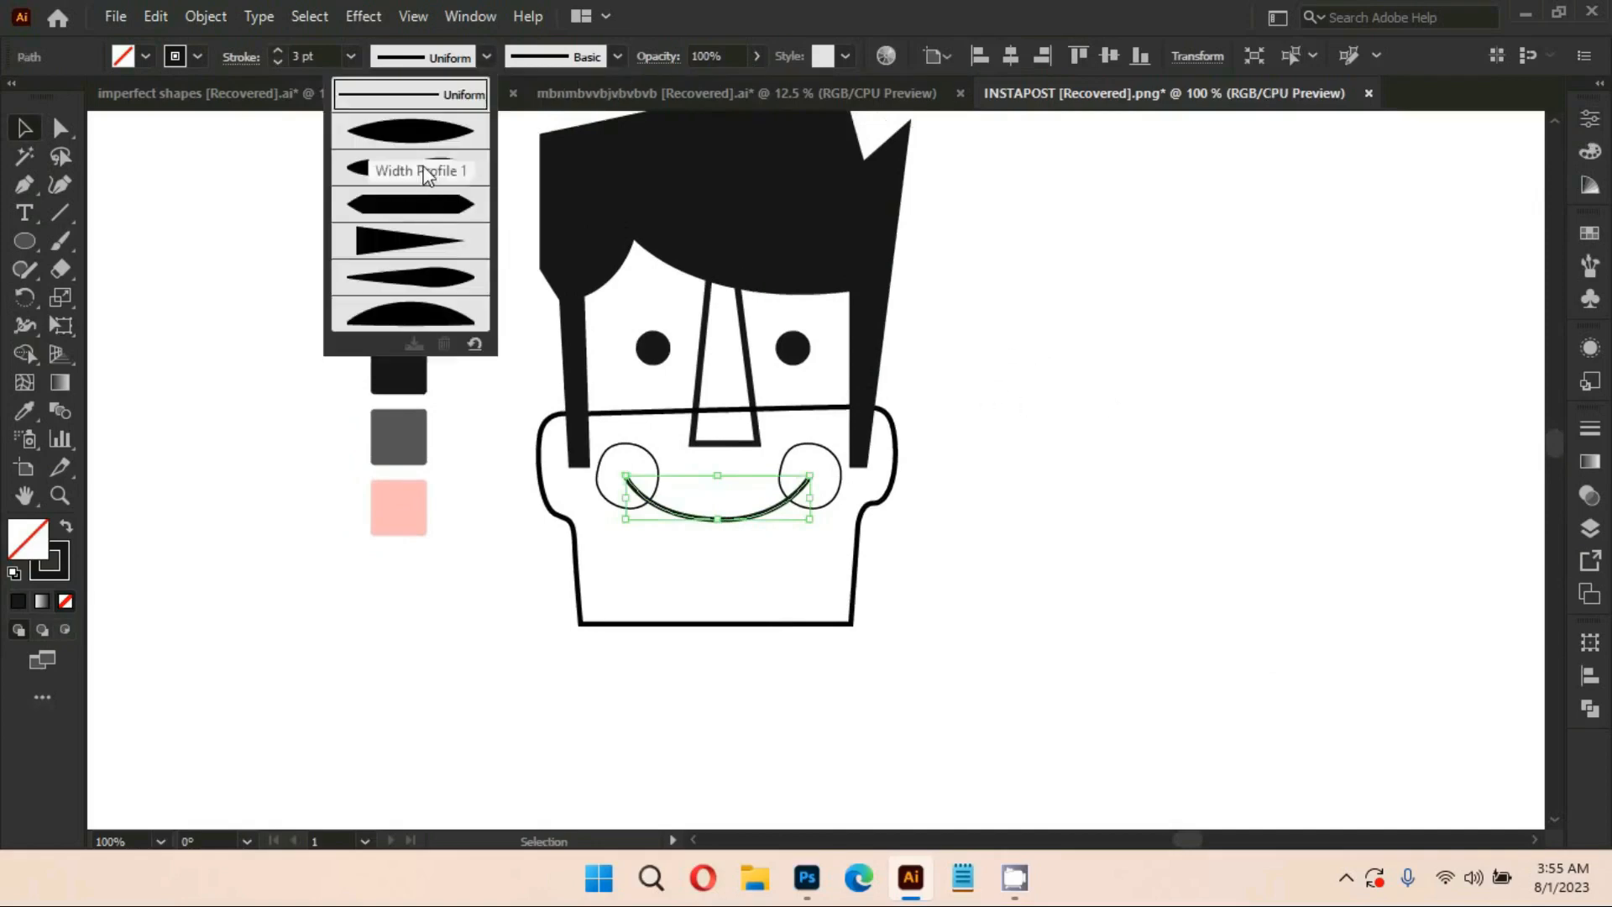
click(617, 56)
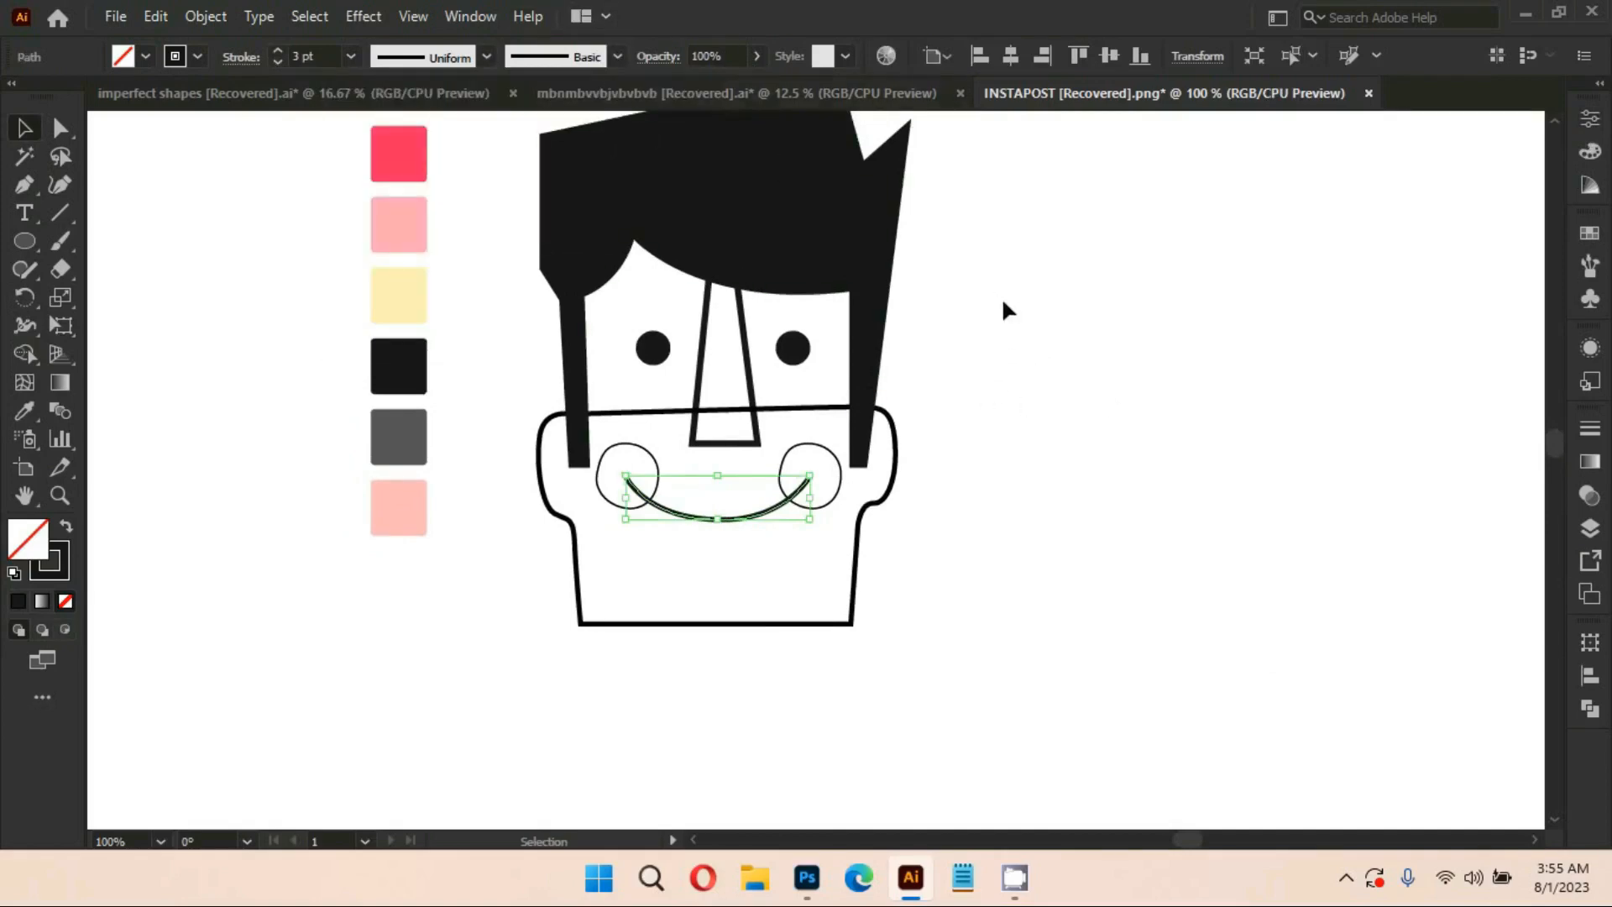
scroll(935, 406, up, 2)
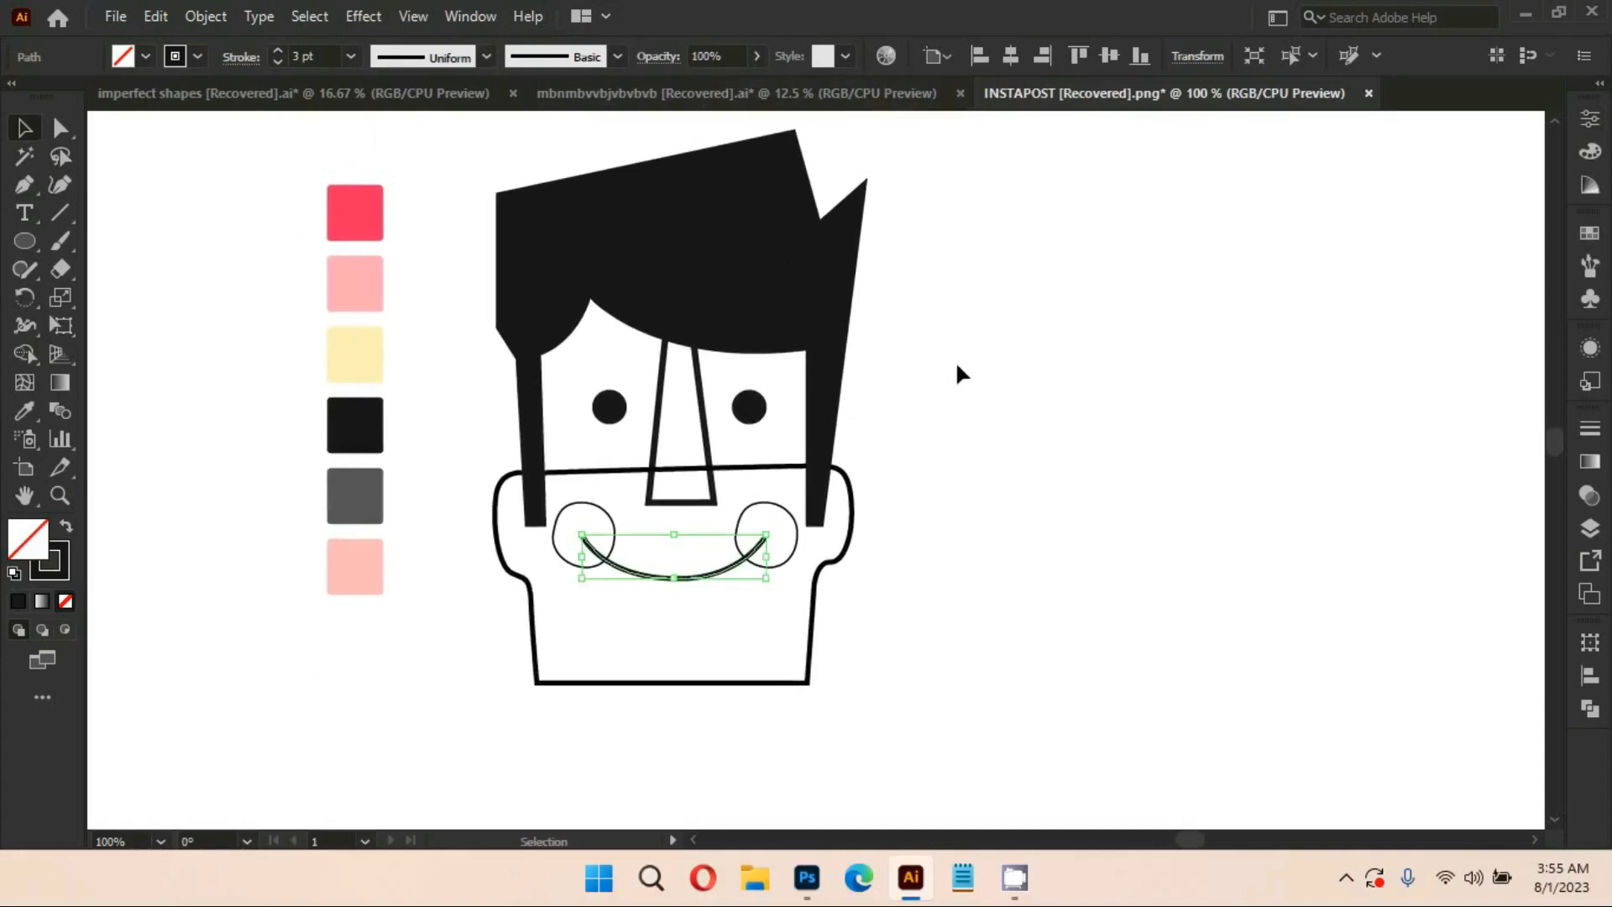
Cut the face outline with the Scissors tool where its top edge meets both sideburns and delete the line across the face
drag(860, 547, 868, 531)
scroll(881, 522, up, 2)
drag(965, 513, 1004, 676)
click(814, 483)
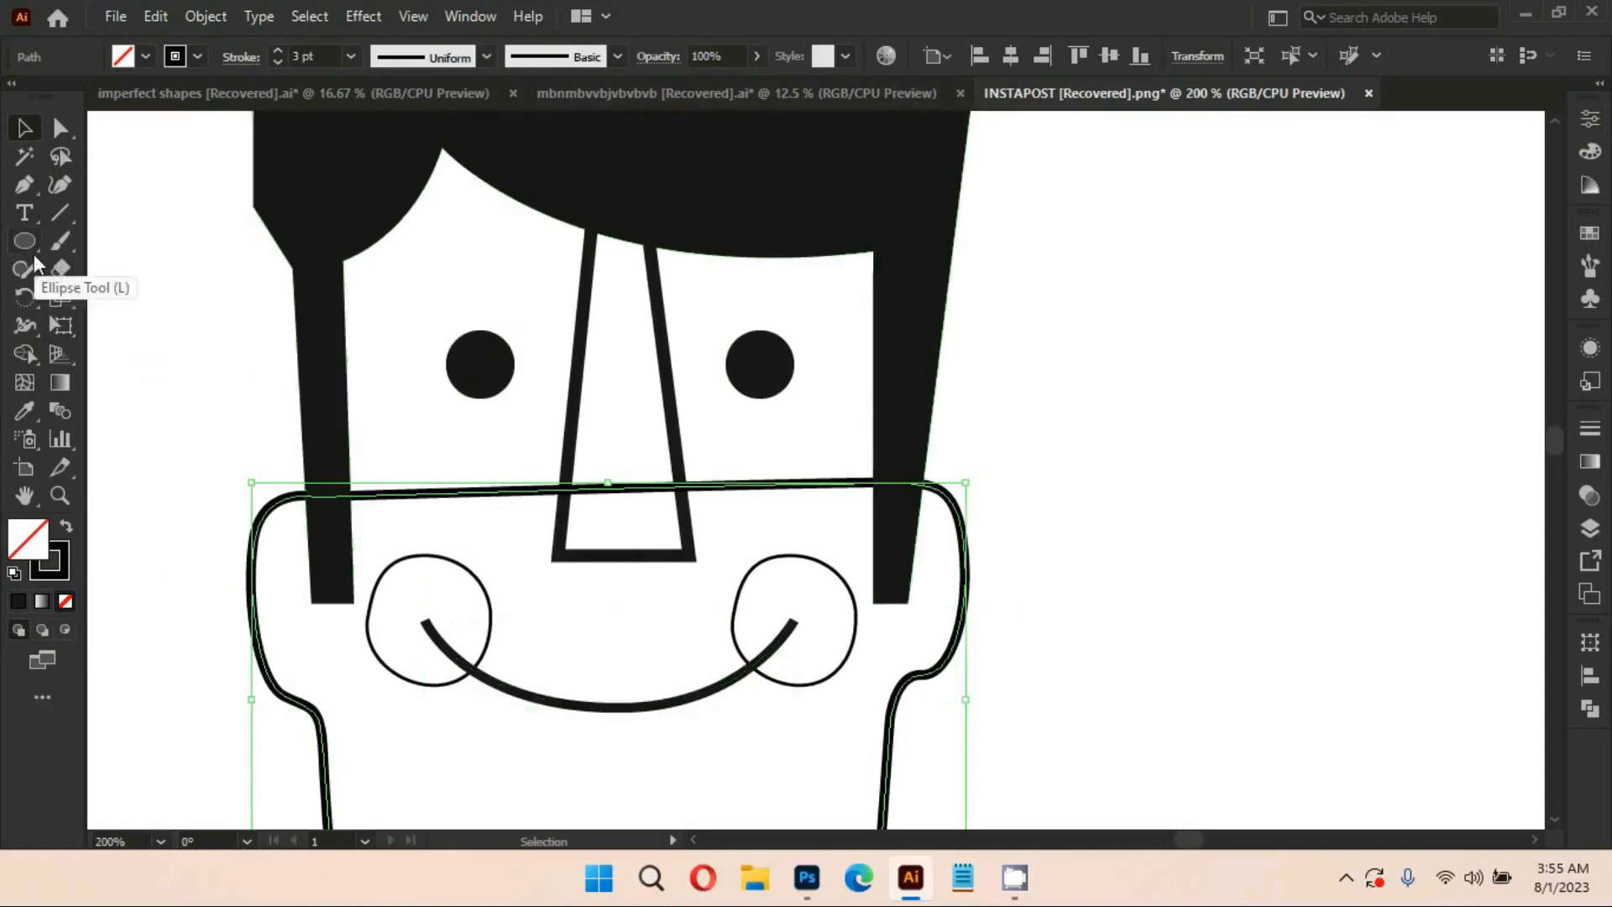
drag(60, 268, 145, 299)
click(144, 299)
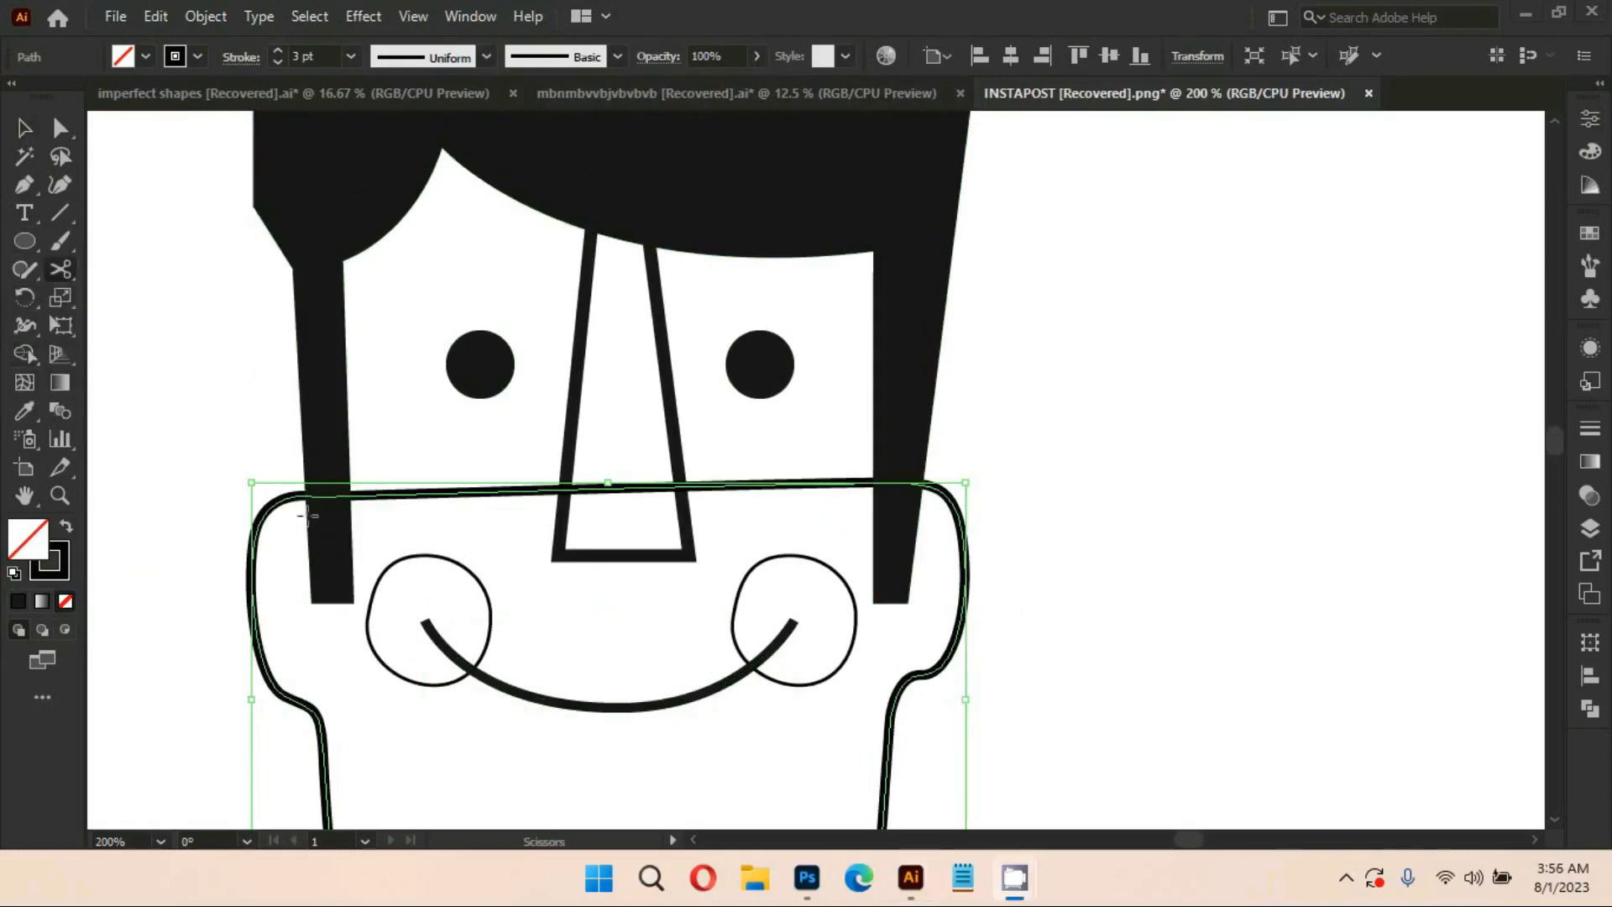
click(325, 497)
click(900, 482)
scroll(789, 470, down, 1)
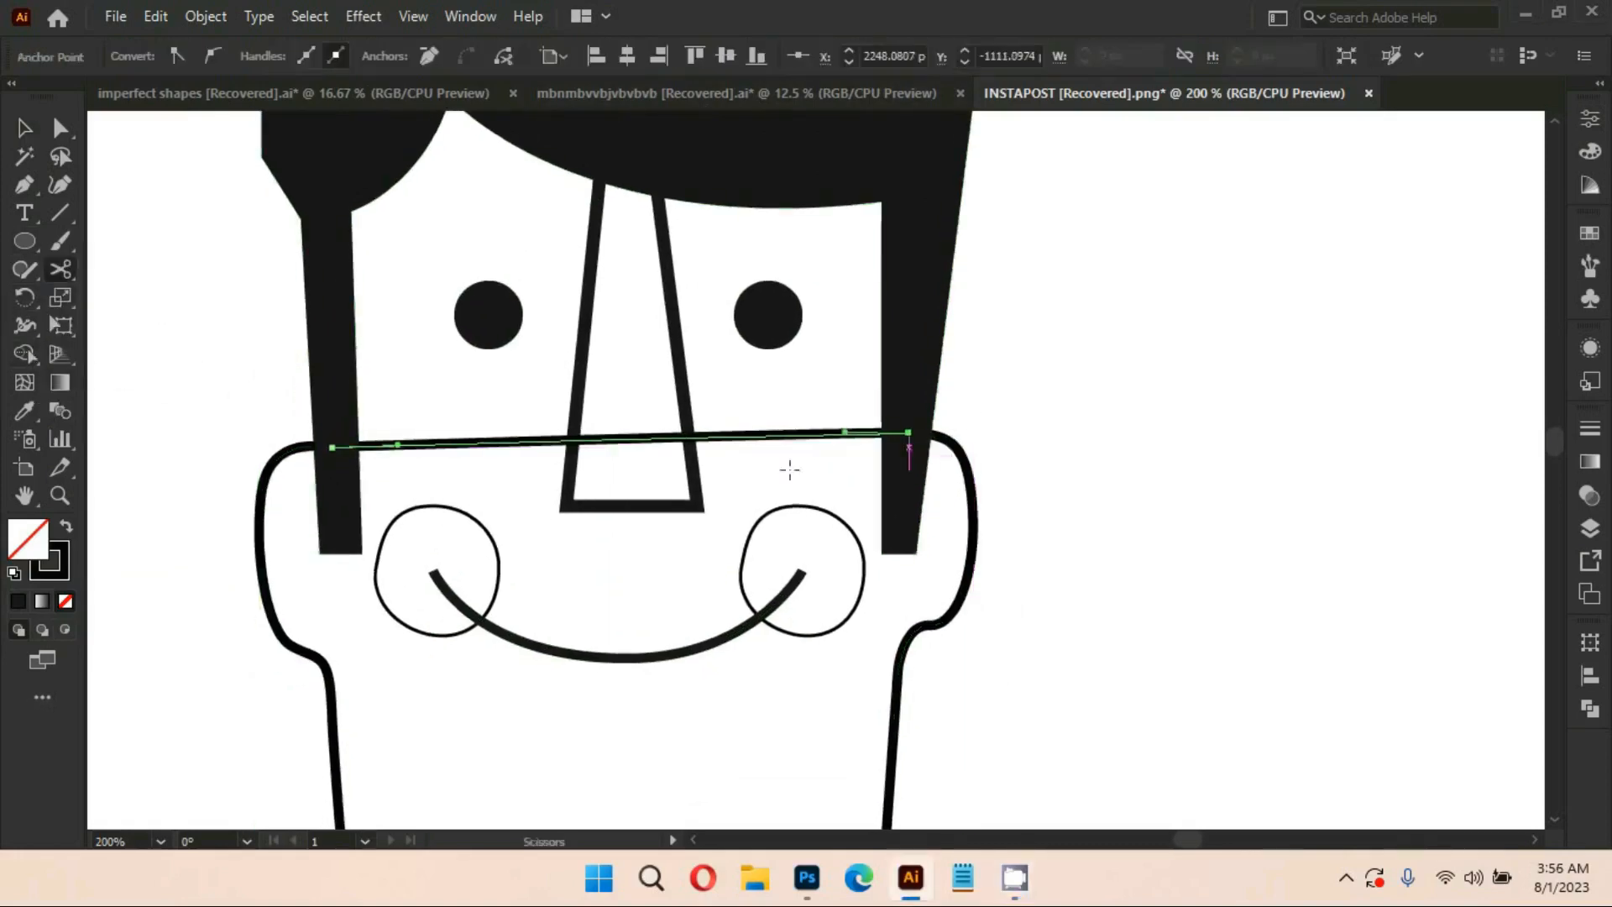
key(Delete)
Extend the face outline from the left ear up behind the hair and across with the Pen tool, closing it at the right ear
click(330, 447)
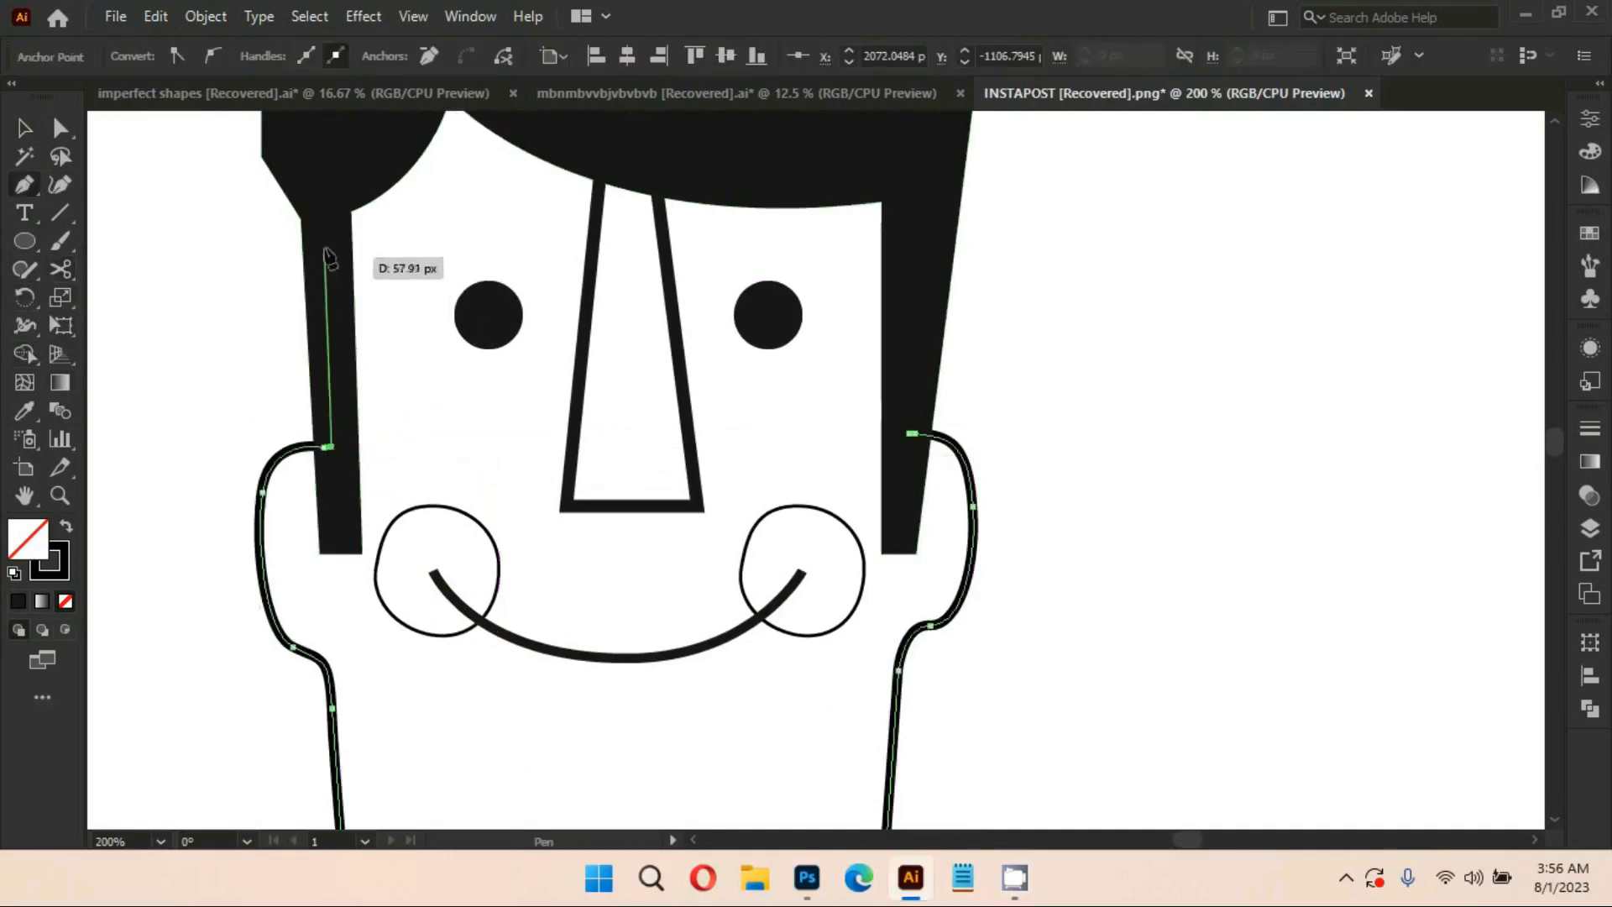
drag(335, 191, 312, 377)
click(308, 263)
click(412, 201)
click(858, 277)
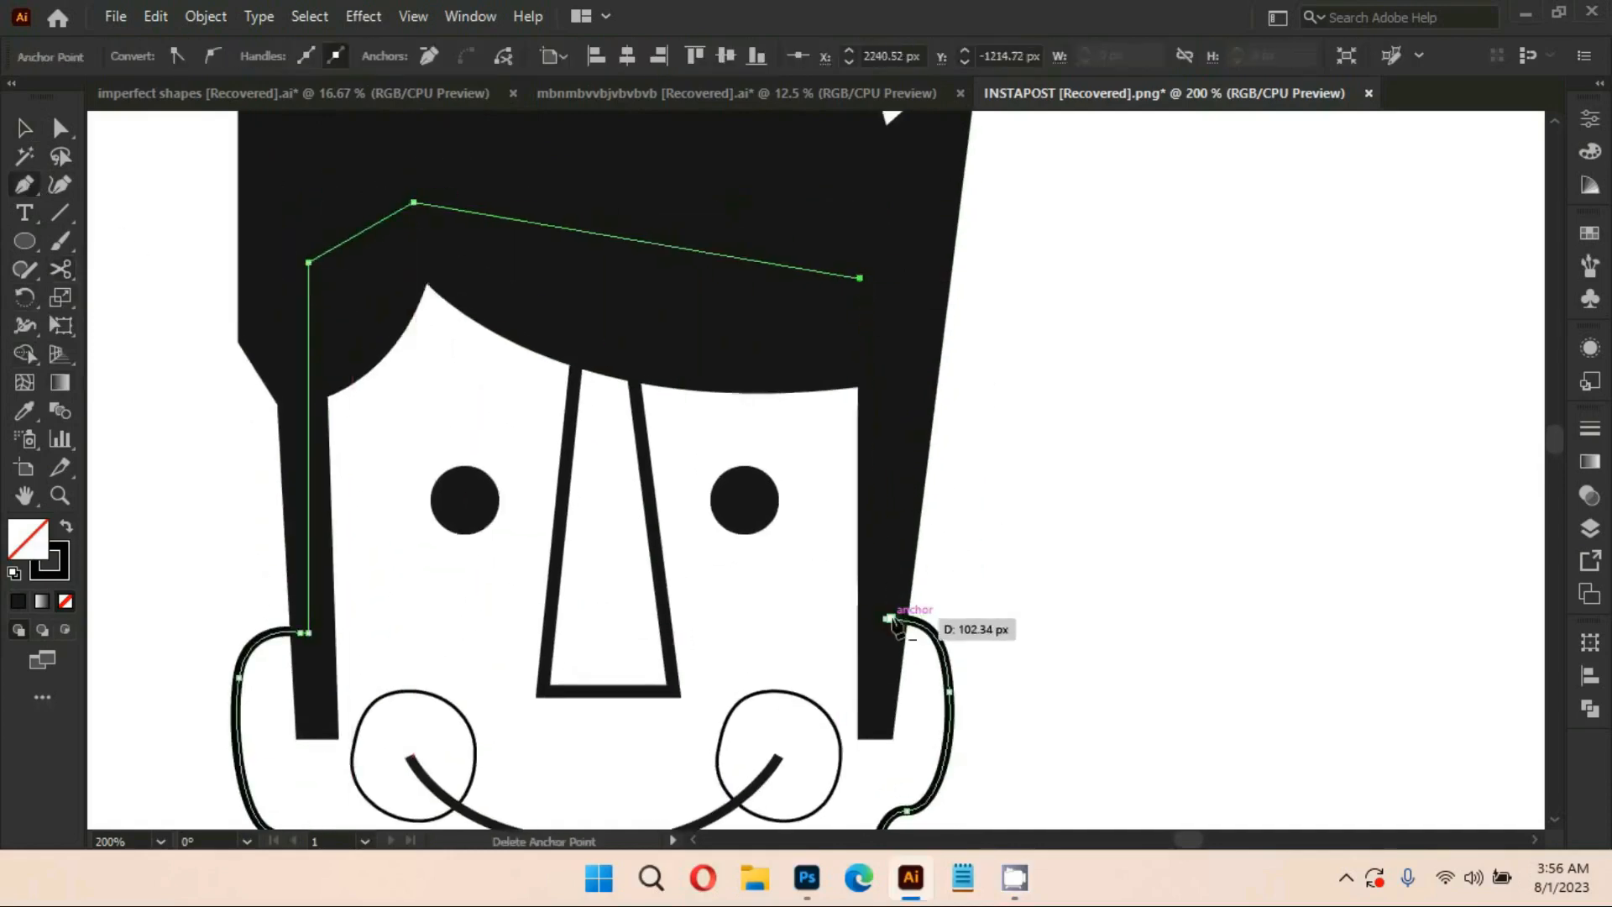
drag(886, 619, 944, 626)
scroll(1026, 442, down, 2)
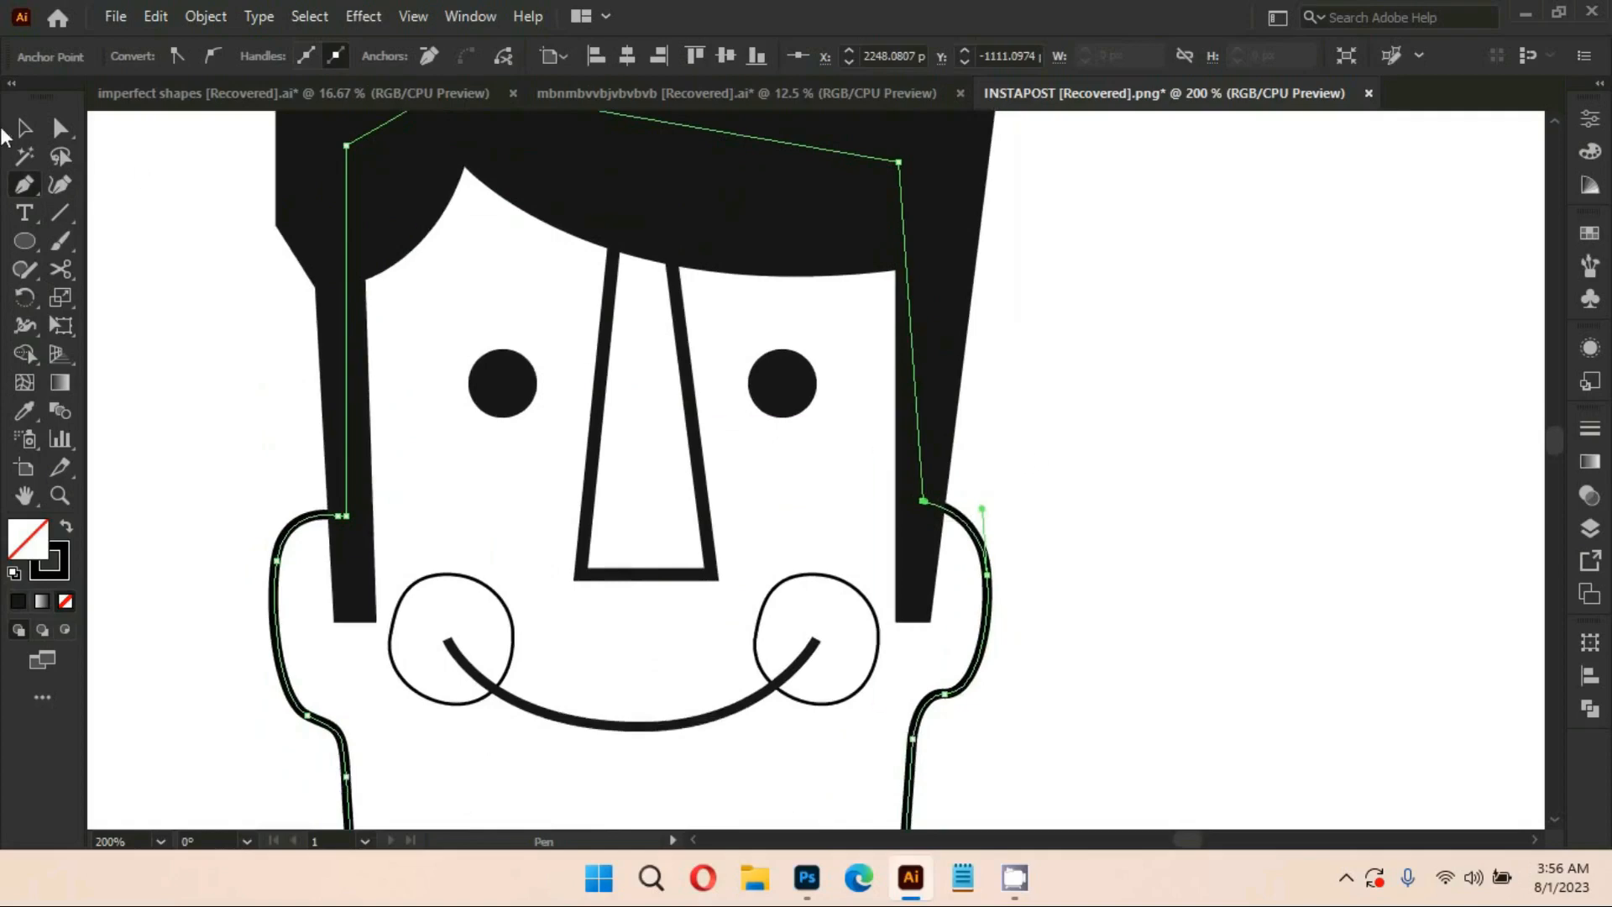
click(24, 129)
click(1057, 659)
Fill the two cheek circles with the upper pink swatch's colour, just below the red one, using the Eyedropper tool
drag(1156, 670, 1158, 532)
scroll(1016, 600, down, 2)
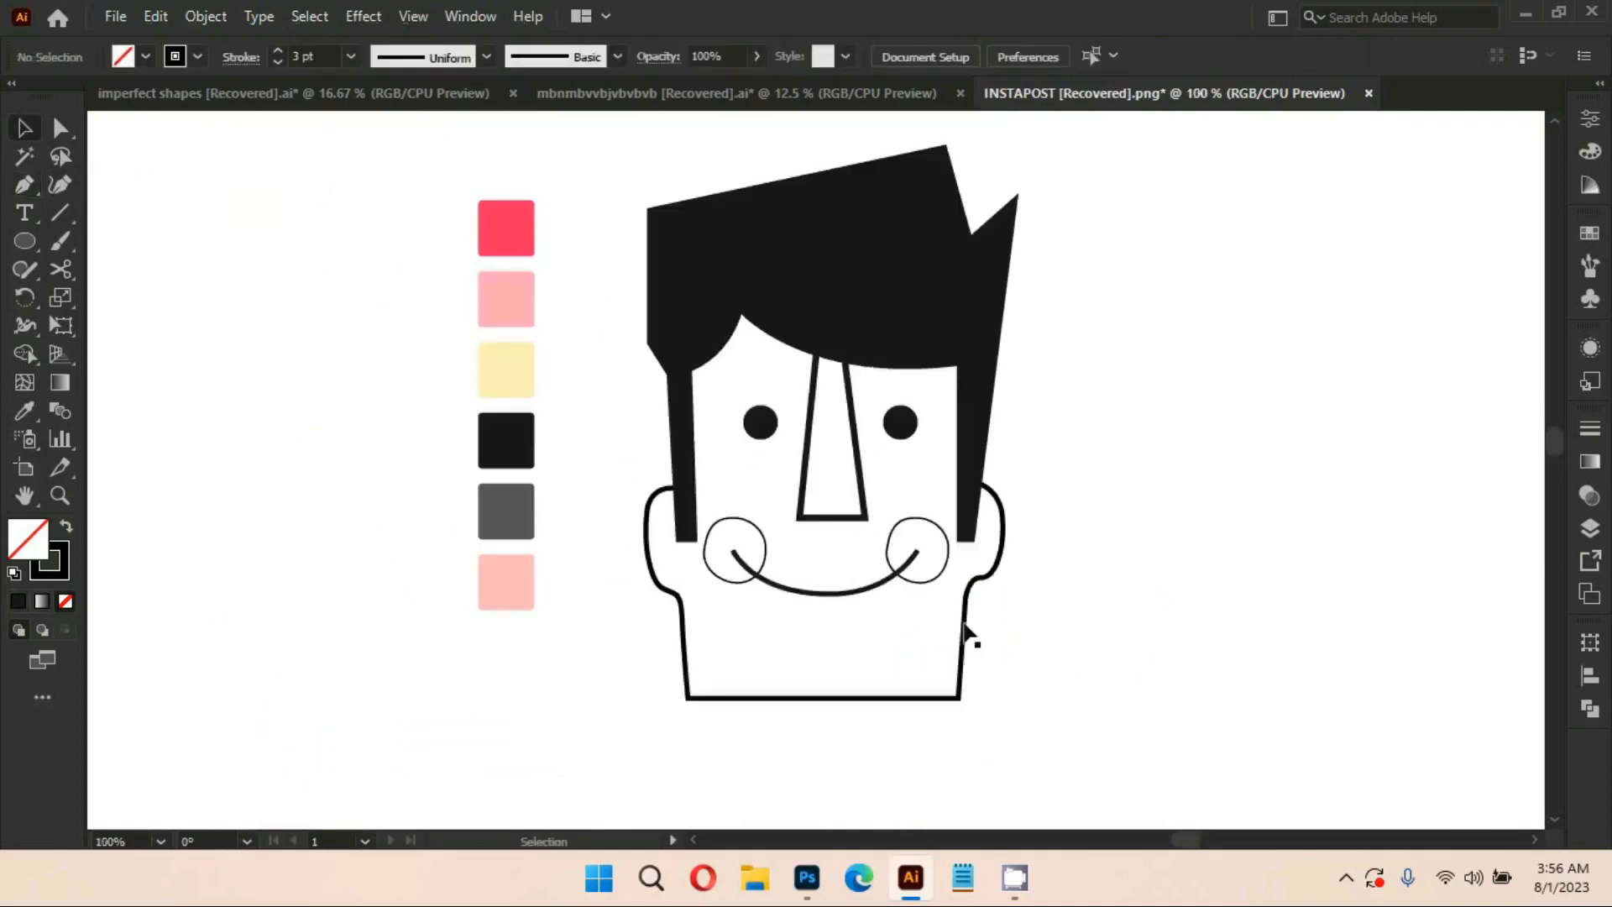
scroll(966, 627, up, 1)
drag(1065, 579, 1051, 632)
scroll(1051, 632, down, 1)
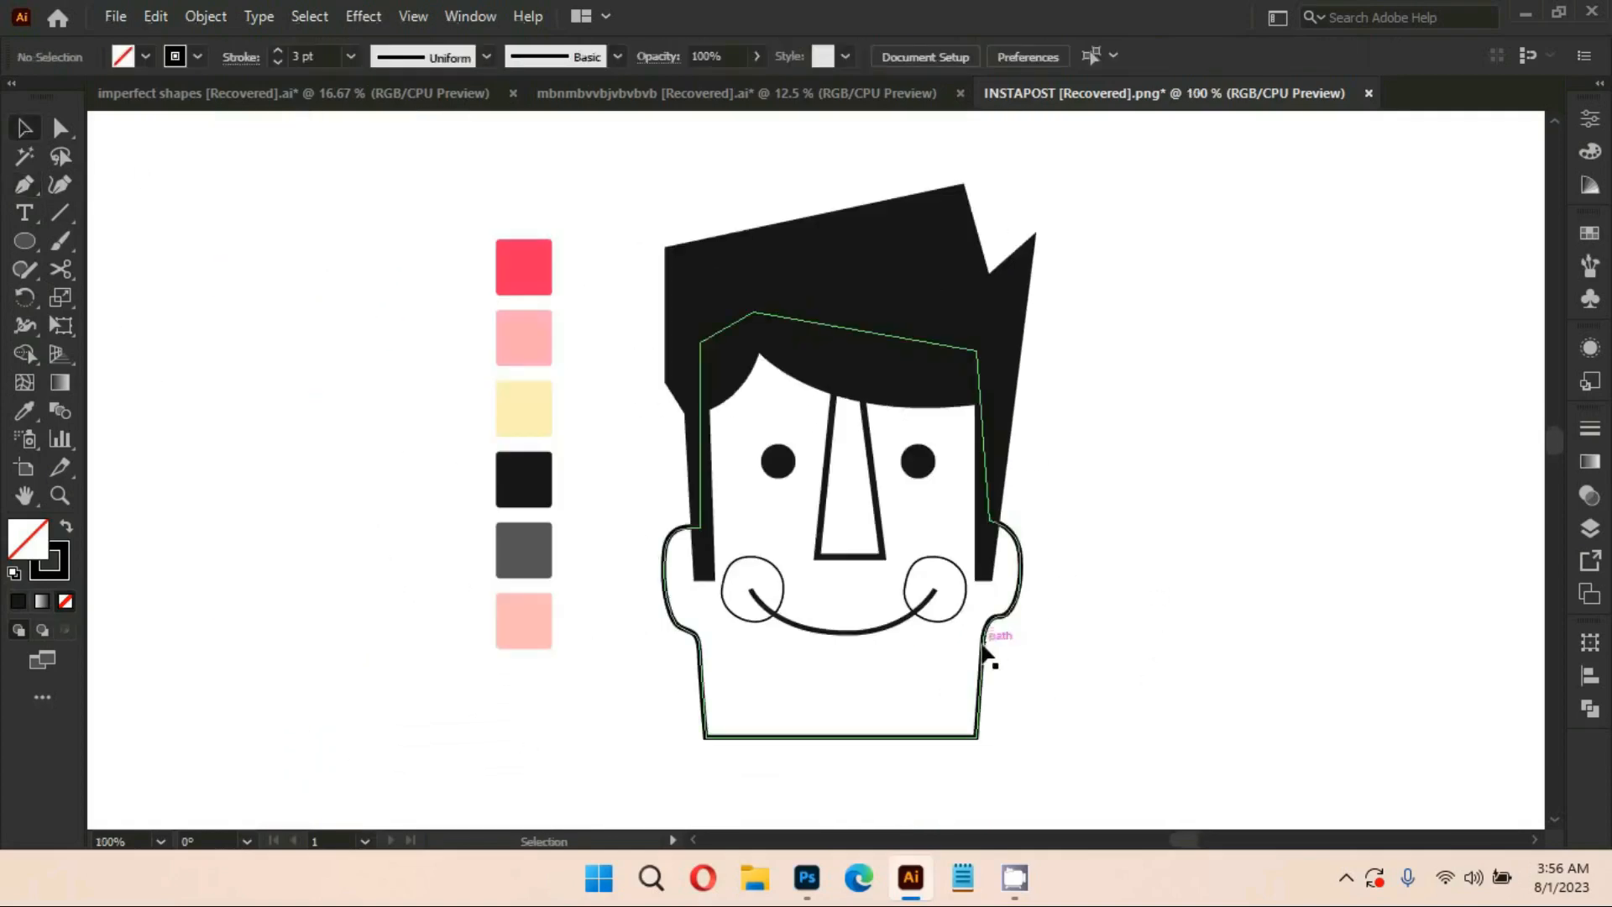
click(932, 617)
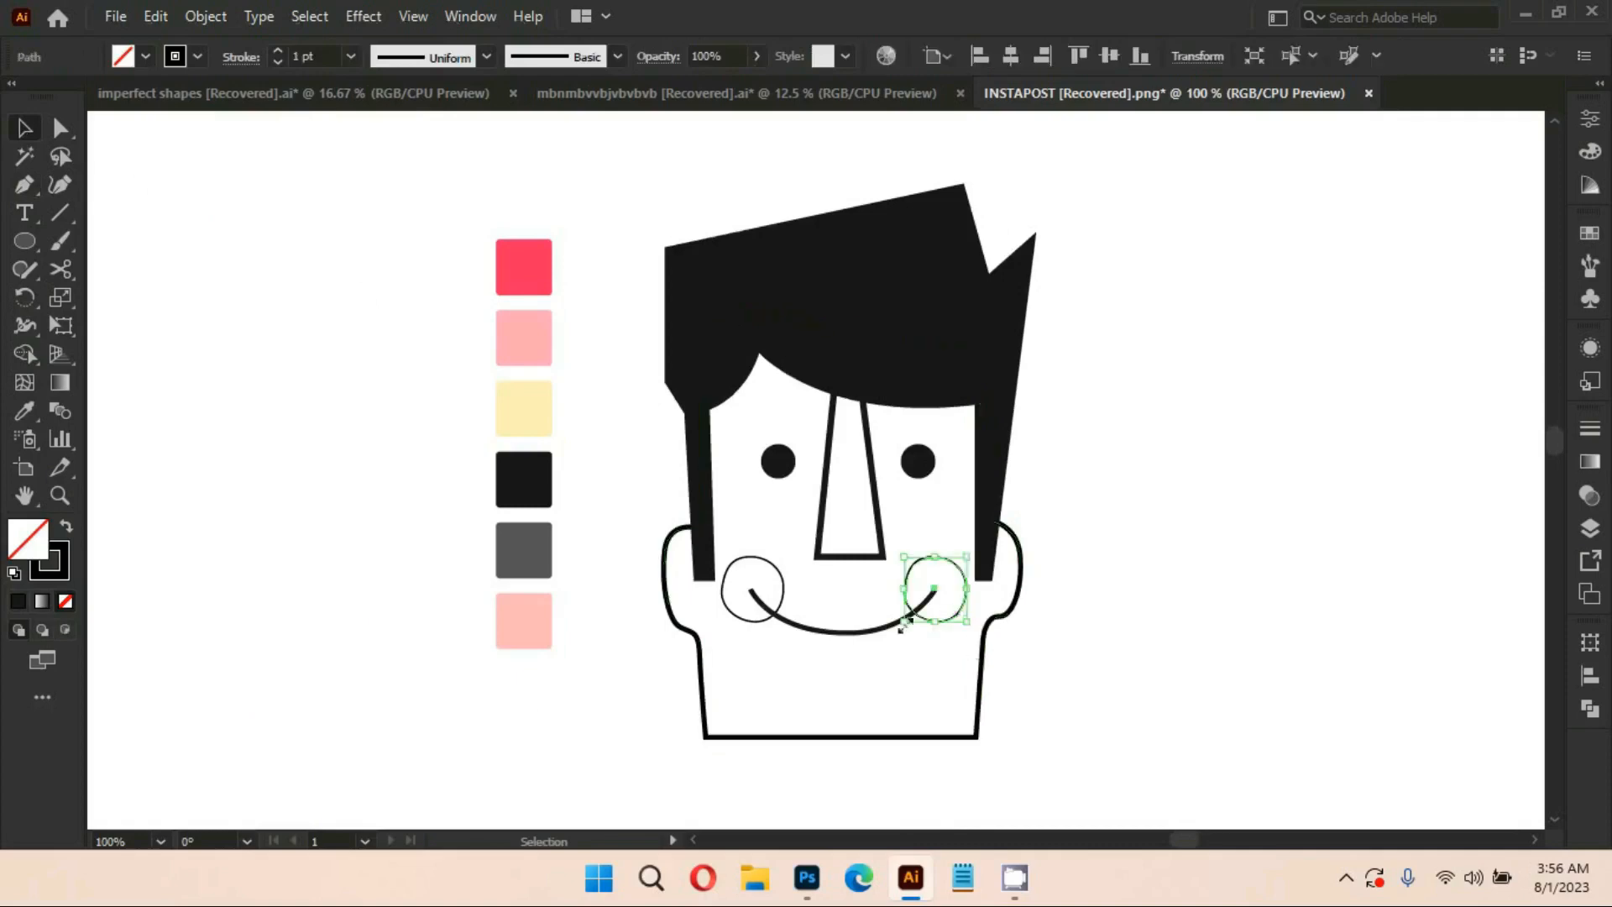
click(24, 413)
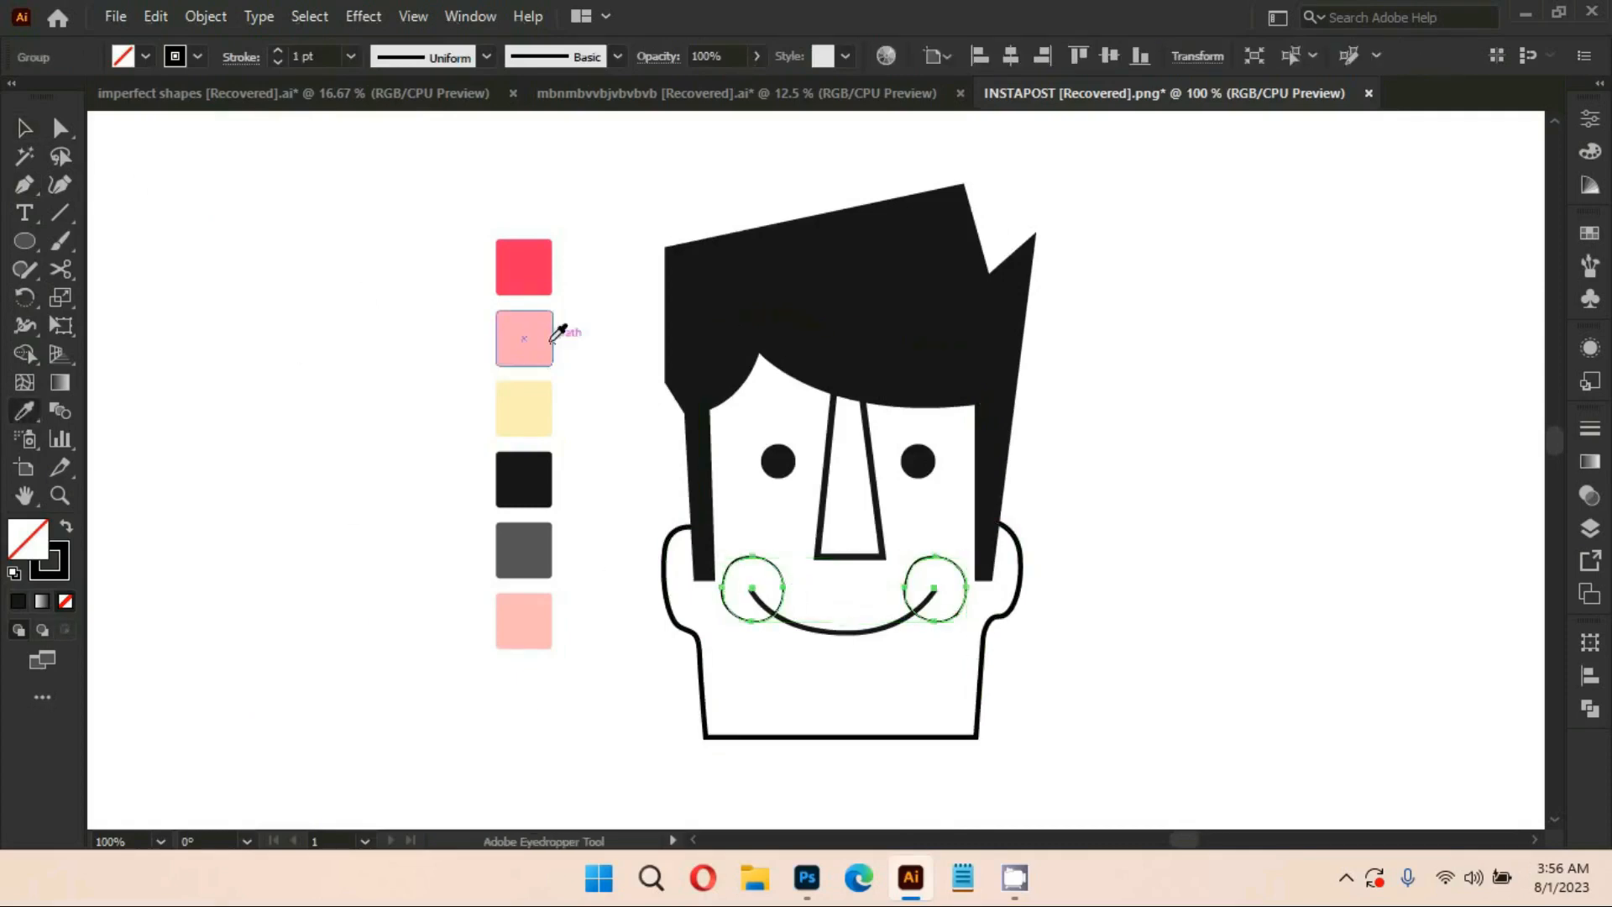
click(552, 338)
drag(1182, 595, 1163, 546)
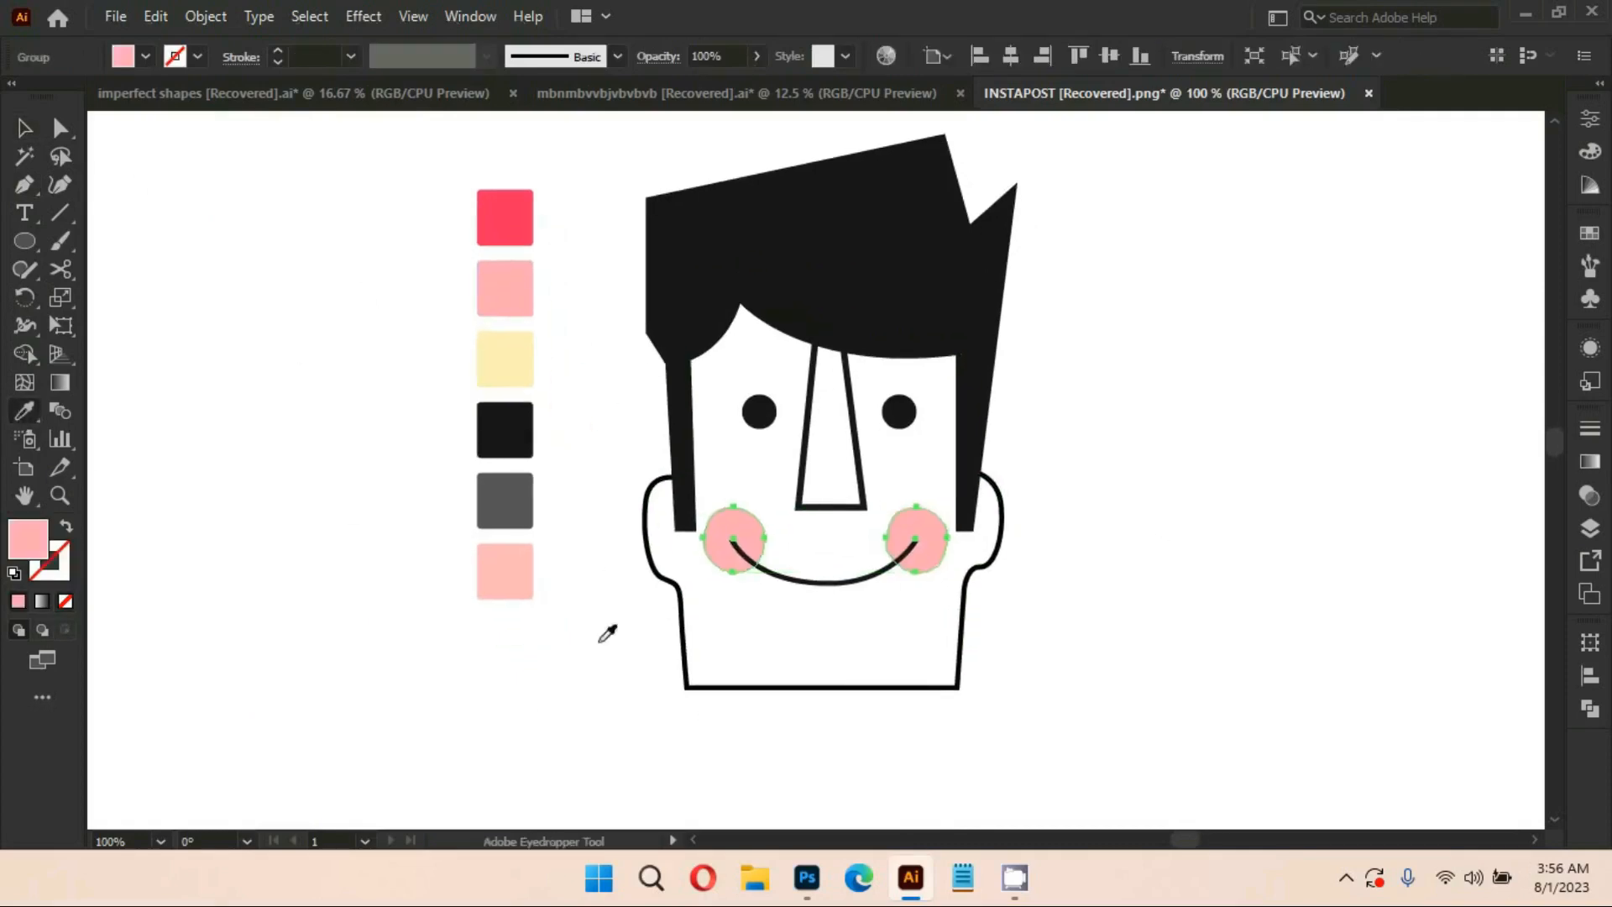
Fill the face shape with the peach-pink colour of the lowest swatch and send it behind the hair and facial features
ctrl+click(685, 653)
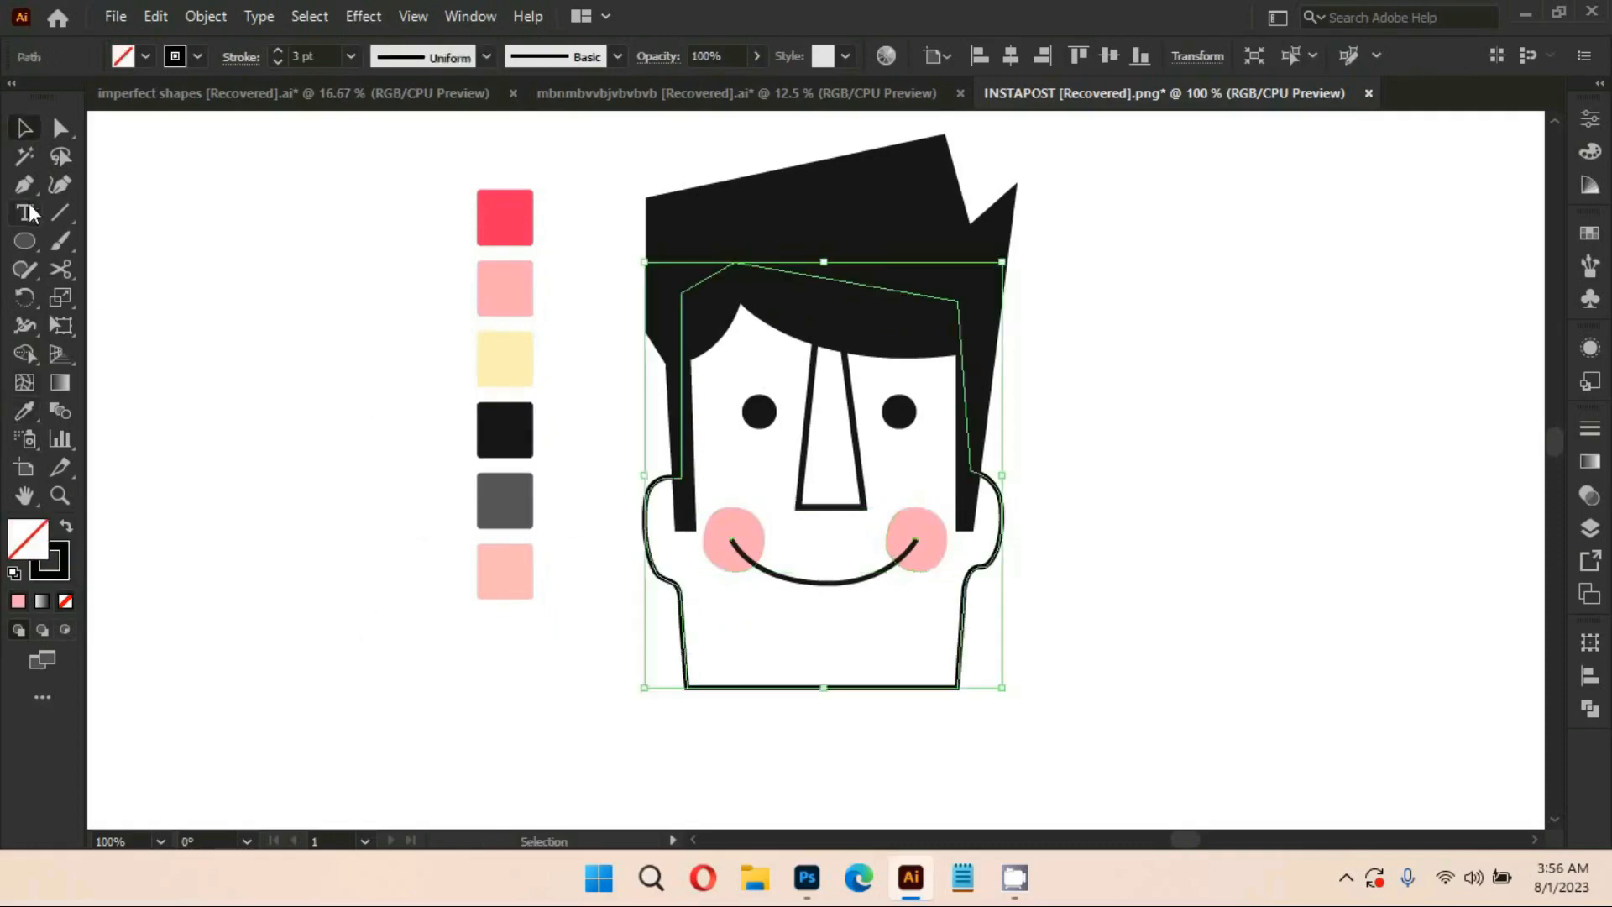
drag(561, 562, 524, 583)
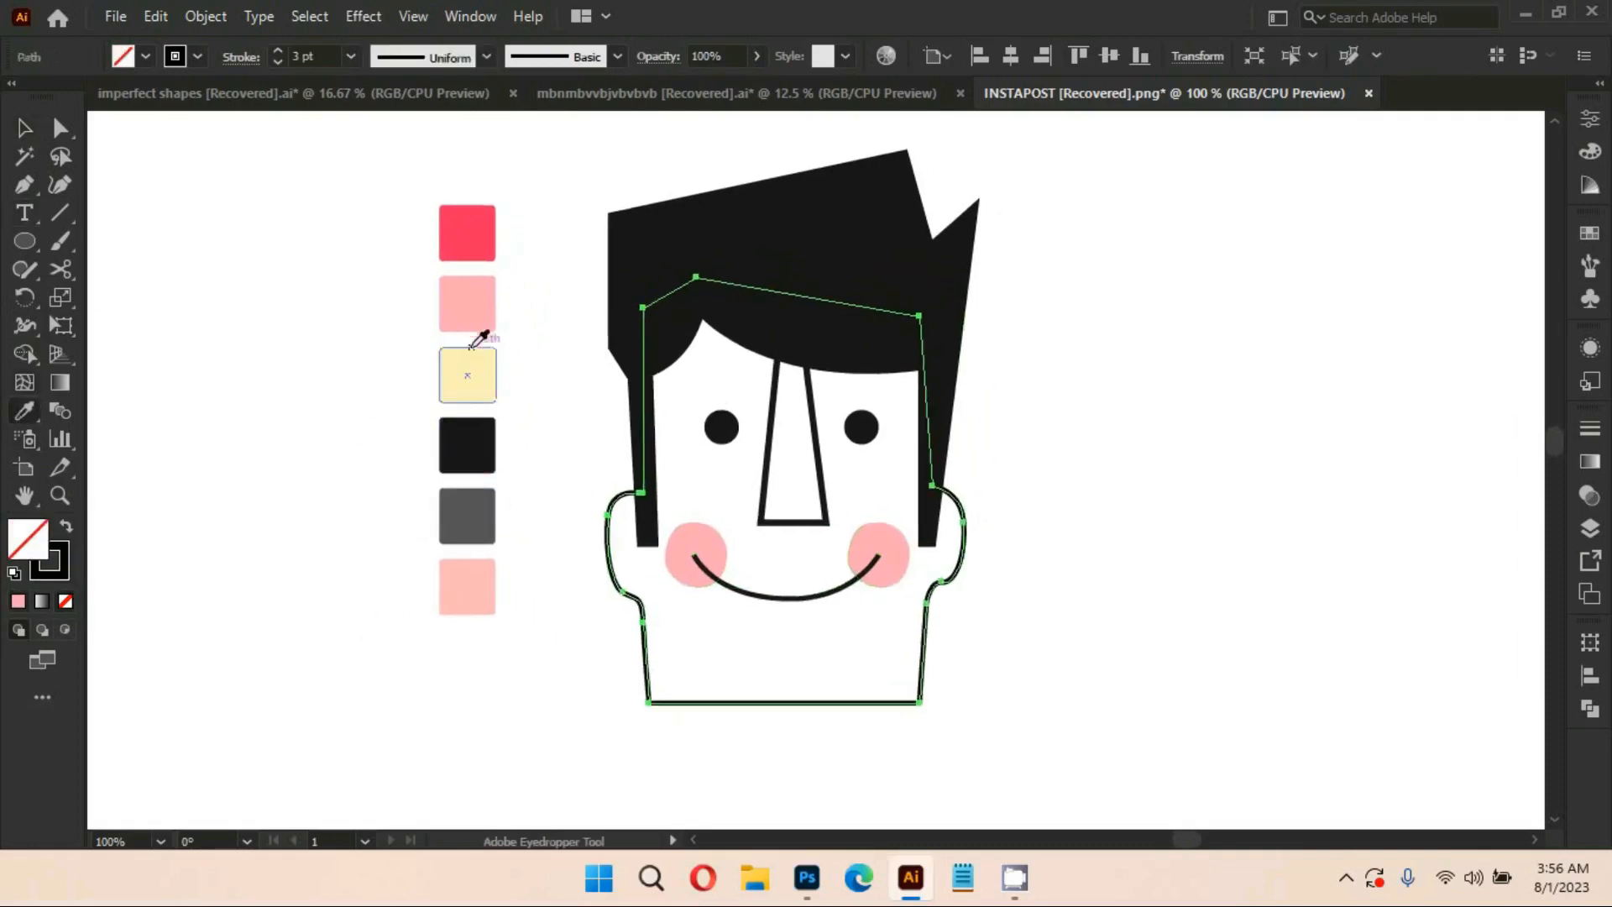
click(493, 579)
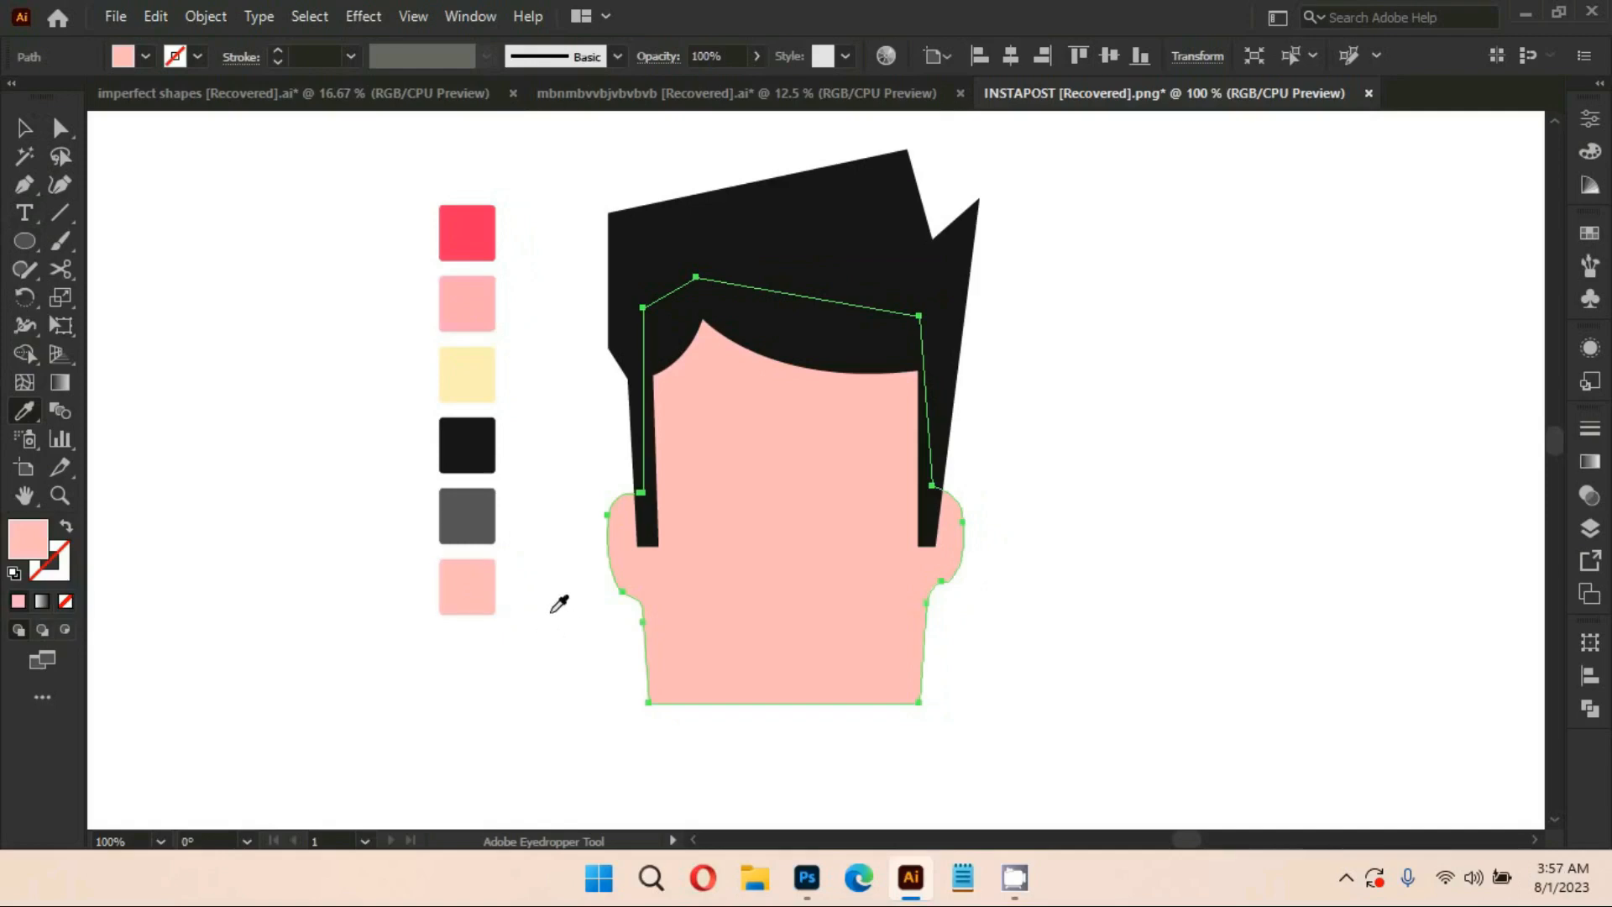
right_click(738, 603)
click(1081, 518)
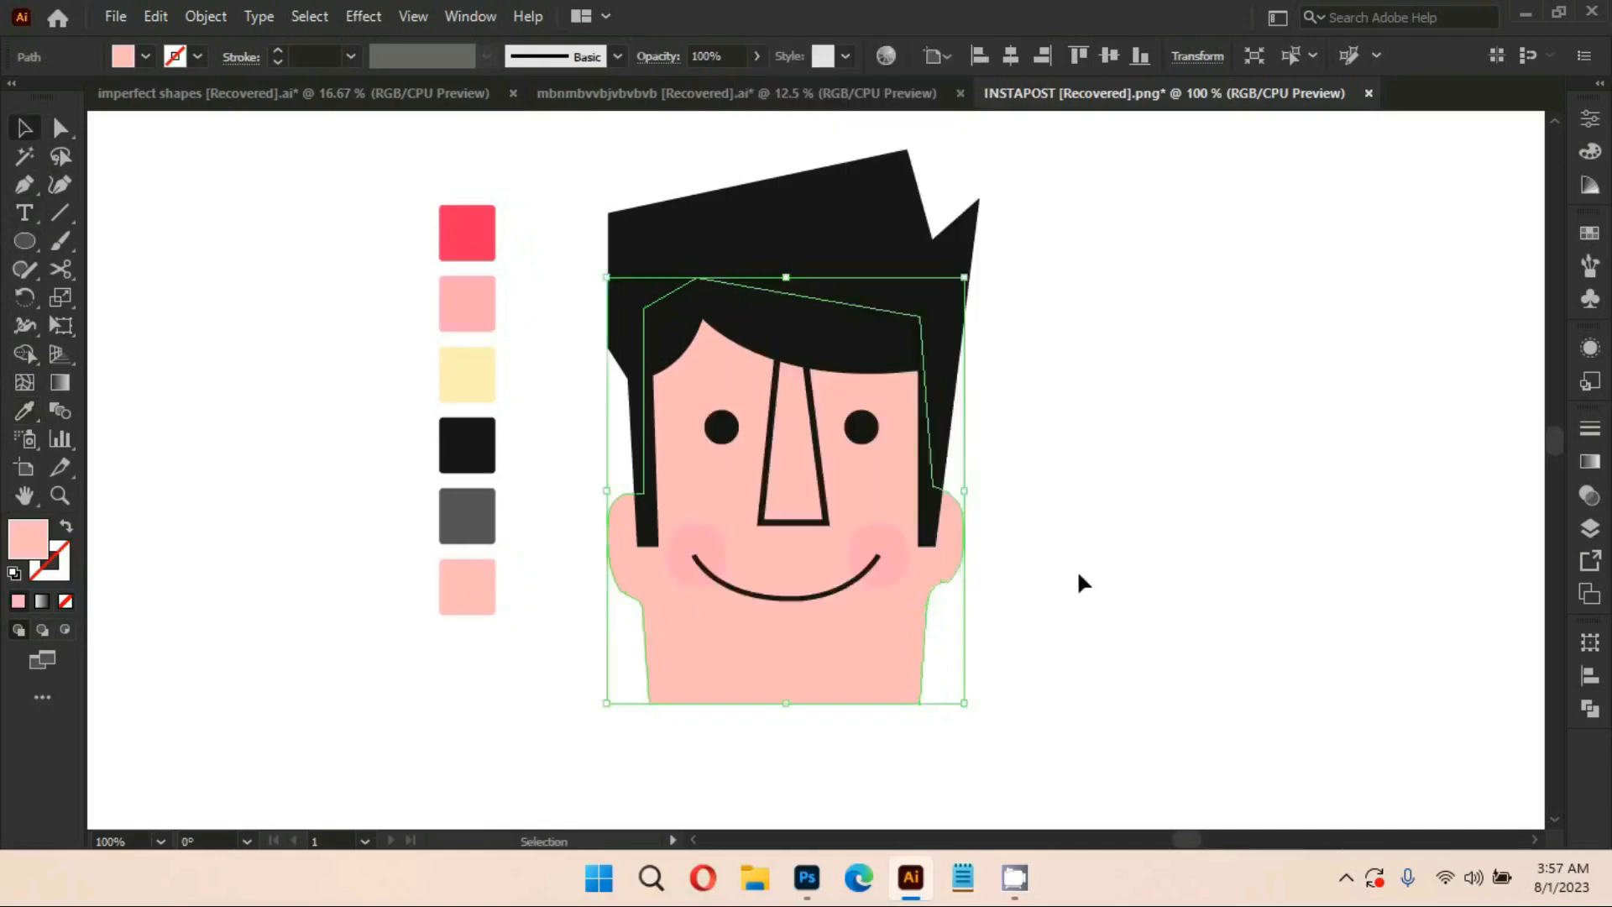
Change the fill of the two cheek circles to a deeper, more saturated pink with the Color Picker
click(879, 531)
double_click(27, 537)
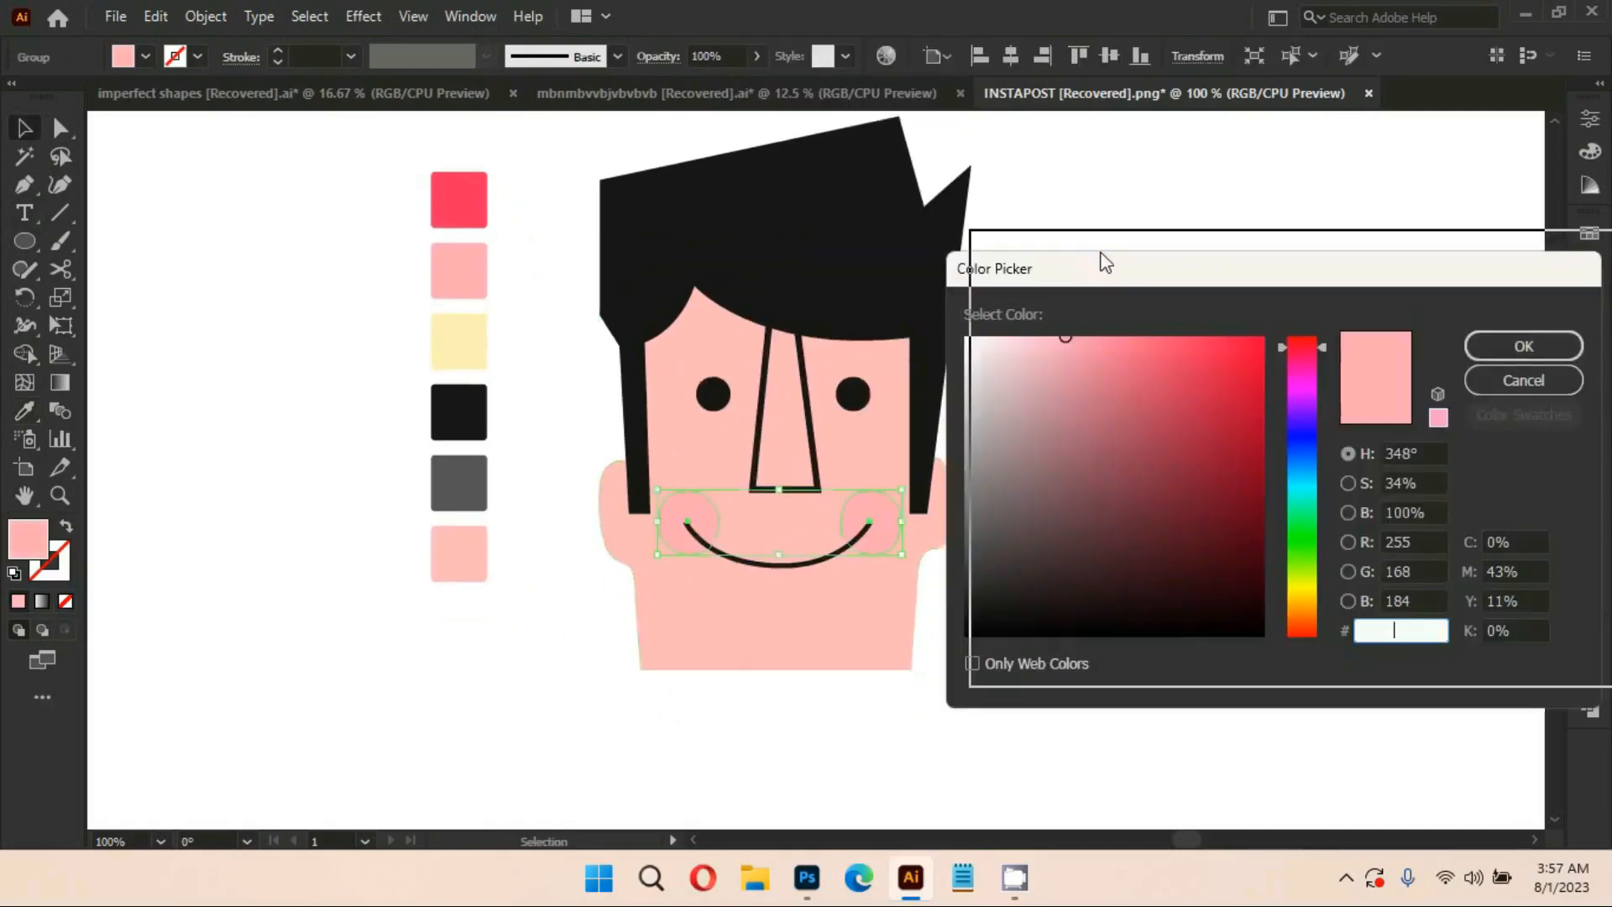
drag(1102, 259, 1138, 214)
mouse_move(1110, 295)
mouse_down()
mouse_move(1122, 324)
mouse_move(1183, 335)
mouse_move(1151, 302)
mouse_up()
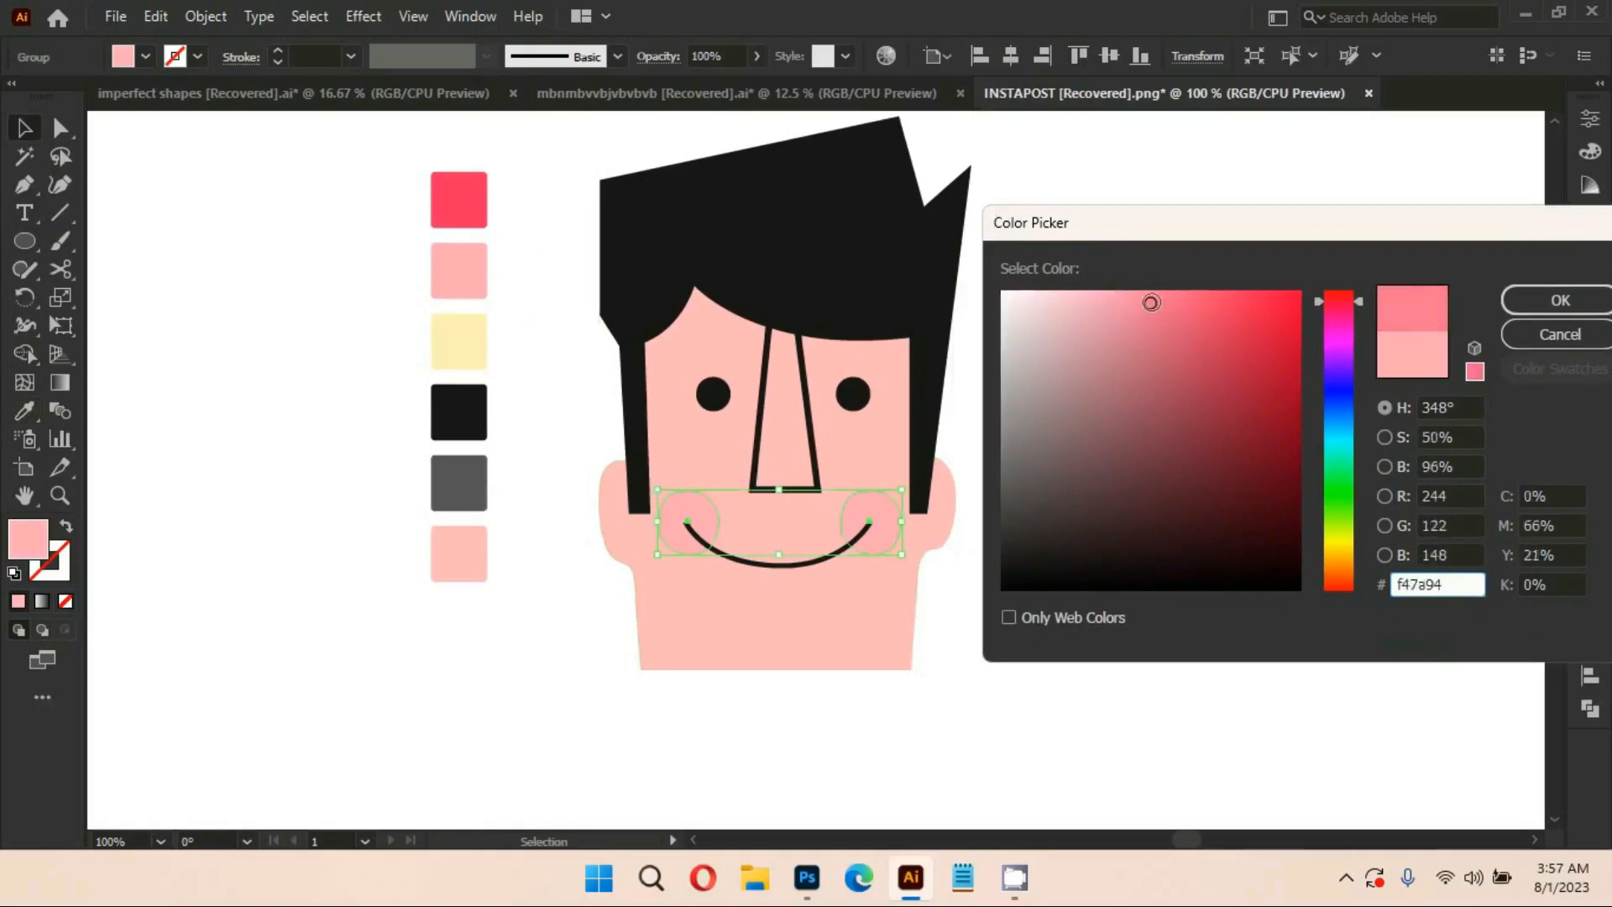
click(1525, 296)
drag(1130, 439, 1130, 389)
click(1068, 652)
drag(1039, 497, 993, 537)
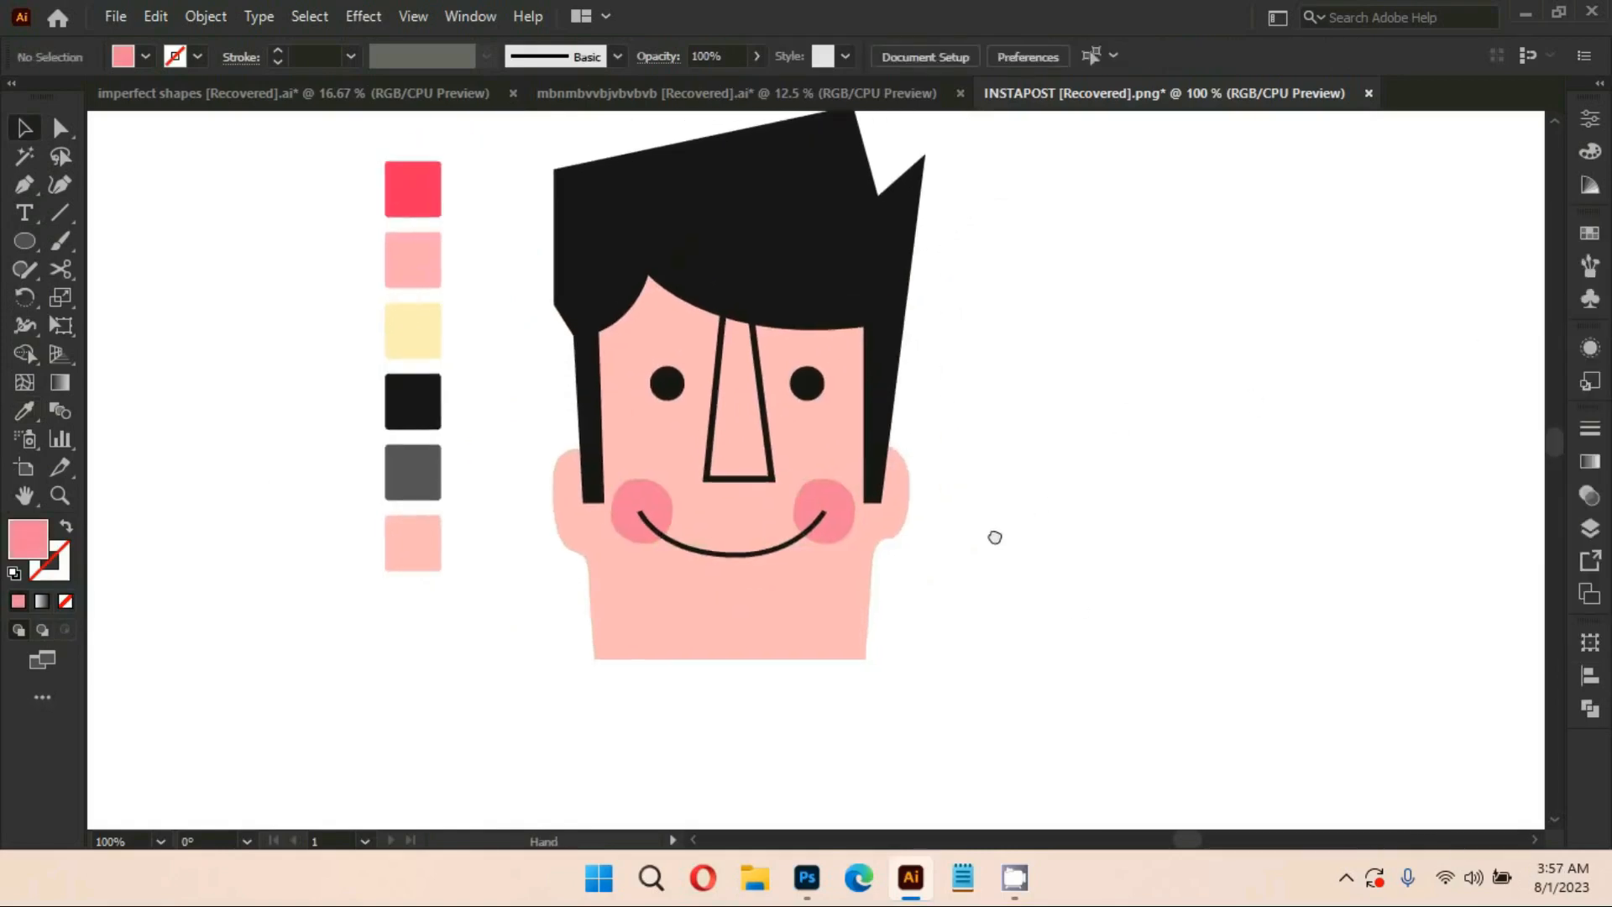
click(643, 509)
double_click(28, 537)
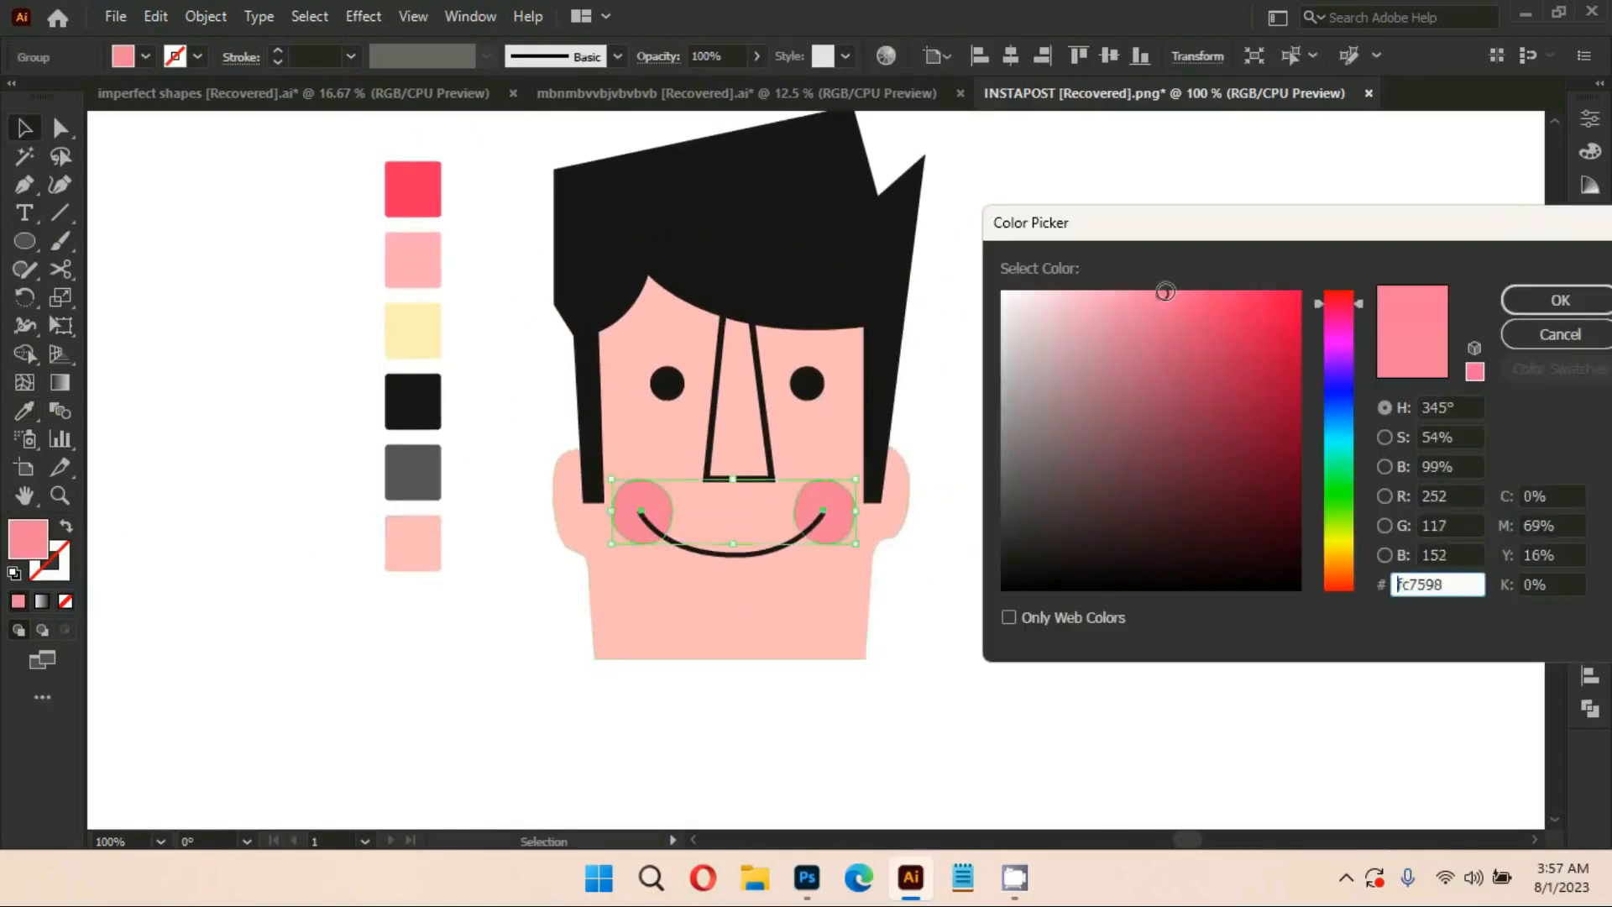
key(Return)
click(1136, 582)
drag(1137, 582, 1135, 541)
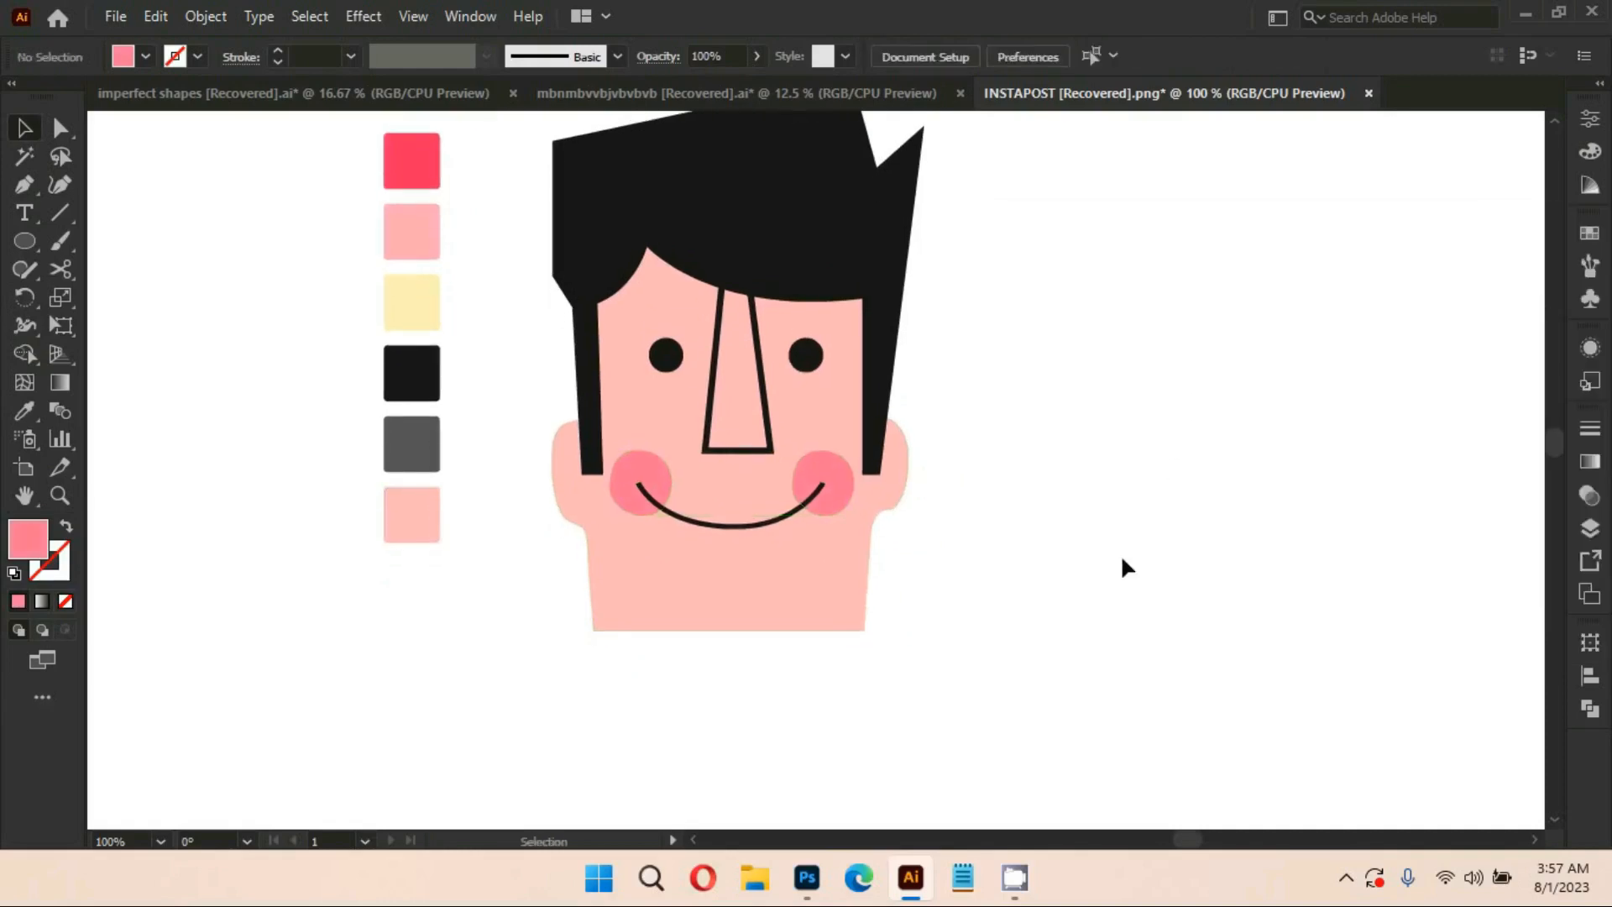
drag(1026, 570, 1022, 638)
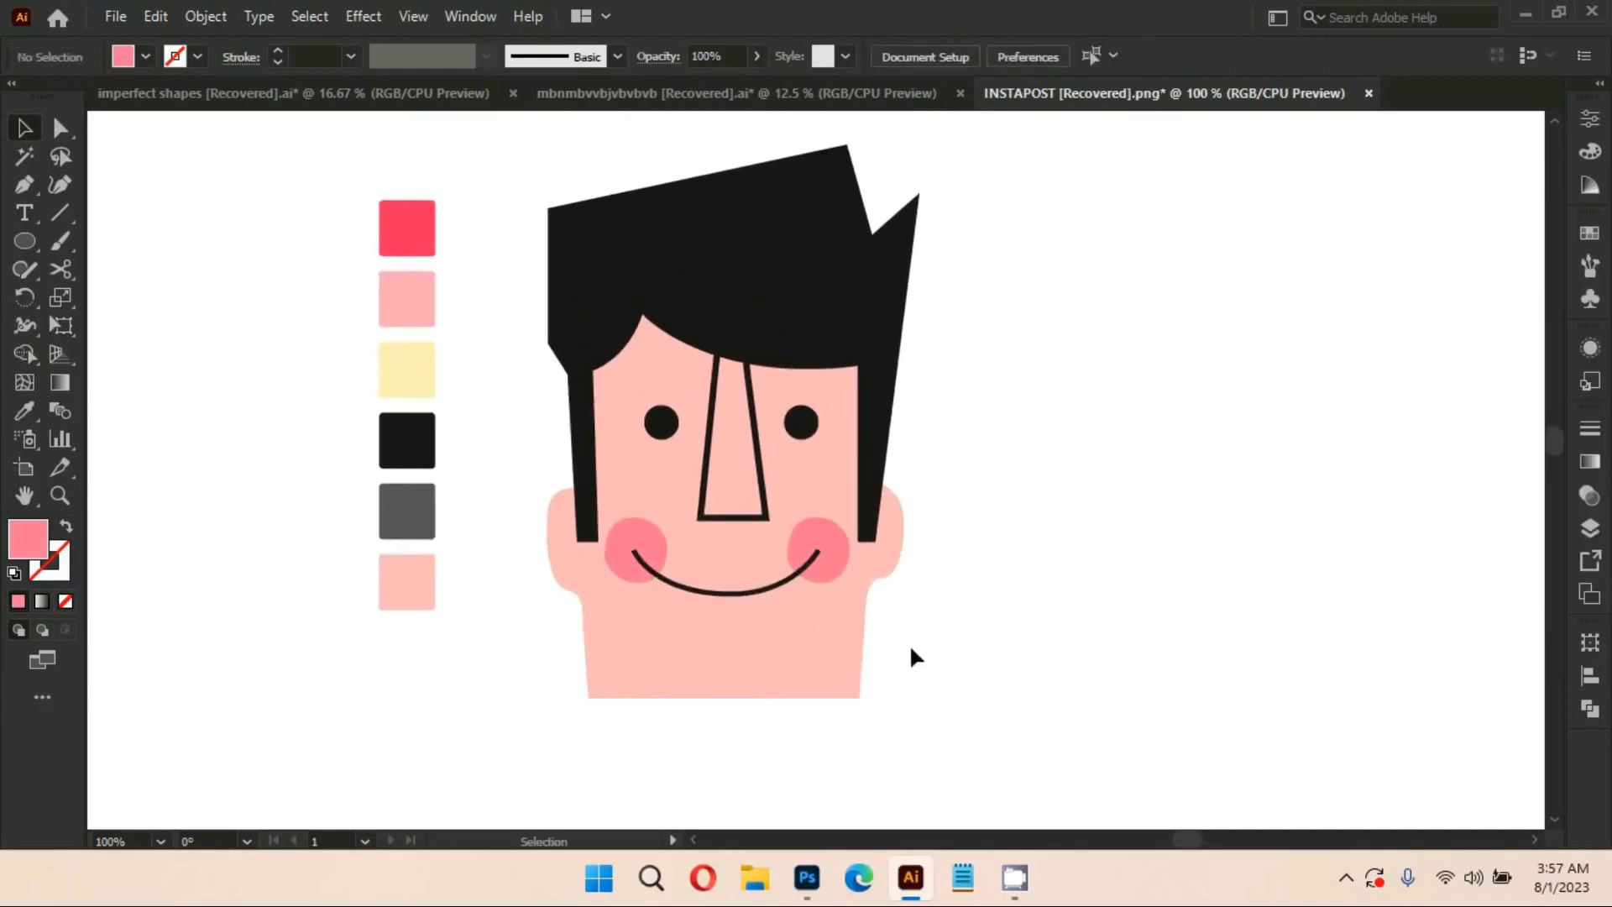
Give the smile line's stroke round caps
scroll(894, 648, up, 2)
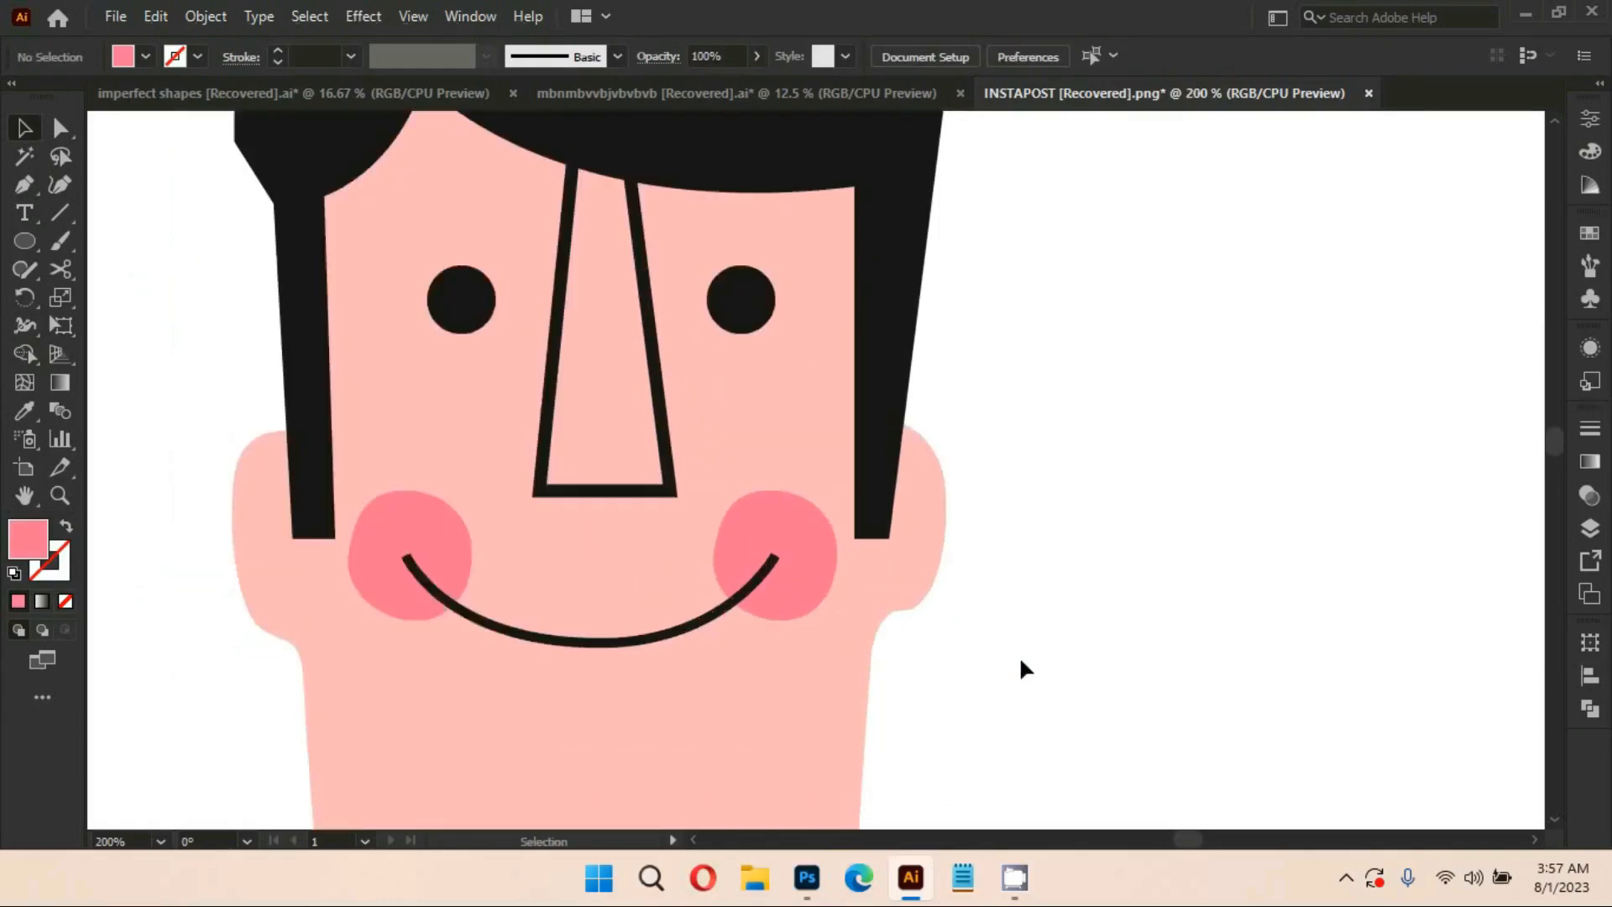
drag(1019, 657, 1097, 604)
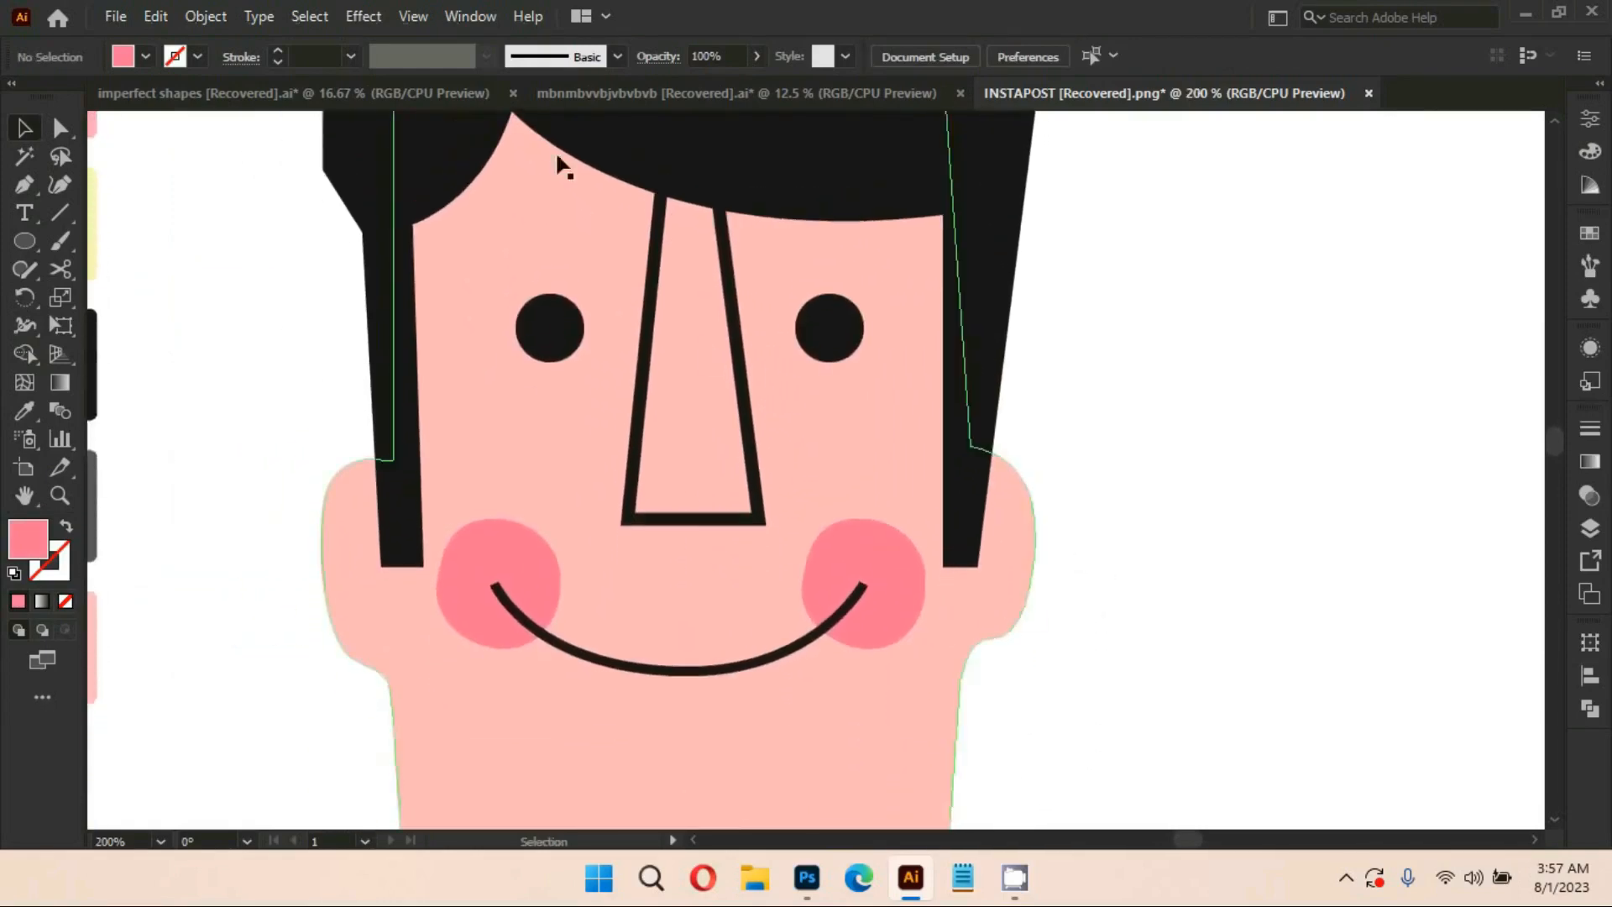
drag(1128, 421, 1148, 382)
scroll(1054, 447, down, 1)
drag(1139, 498, 1133, 555)
click(824, 643)
click(241, 57)
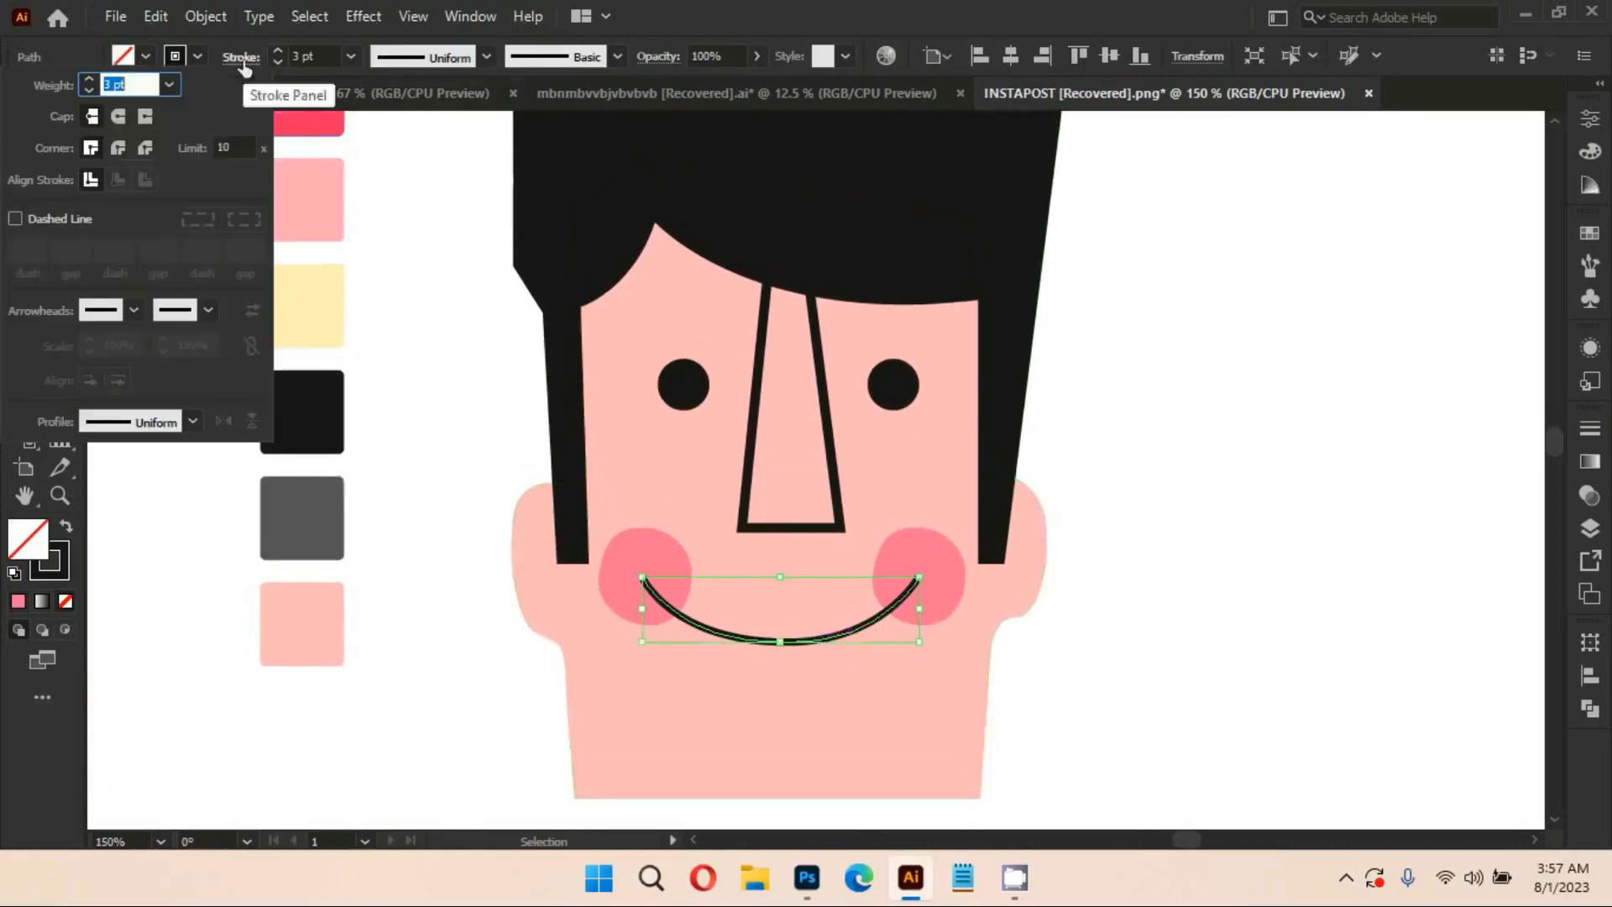
click(1228, 558)
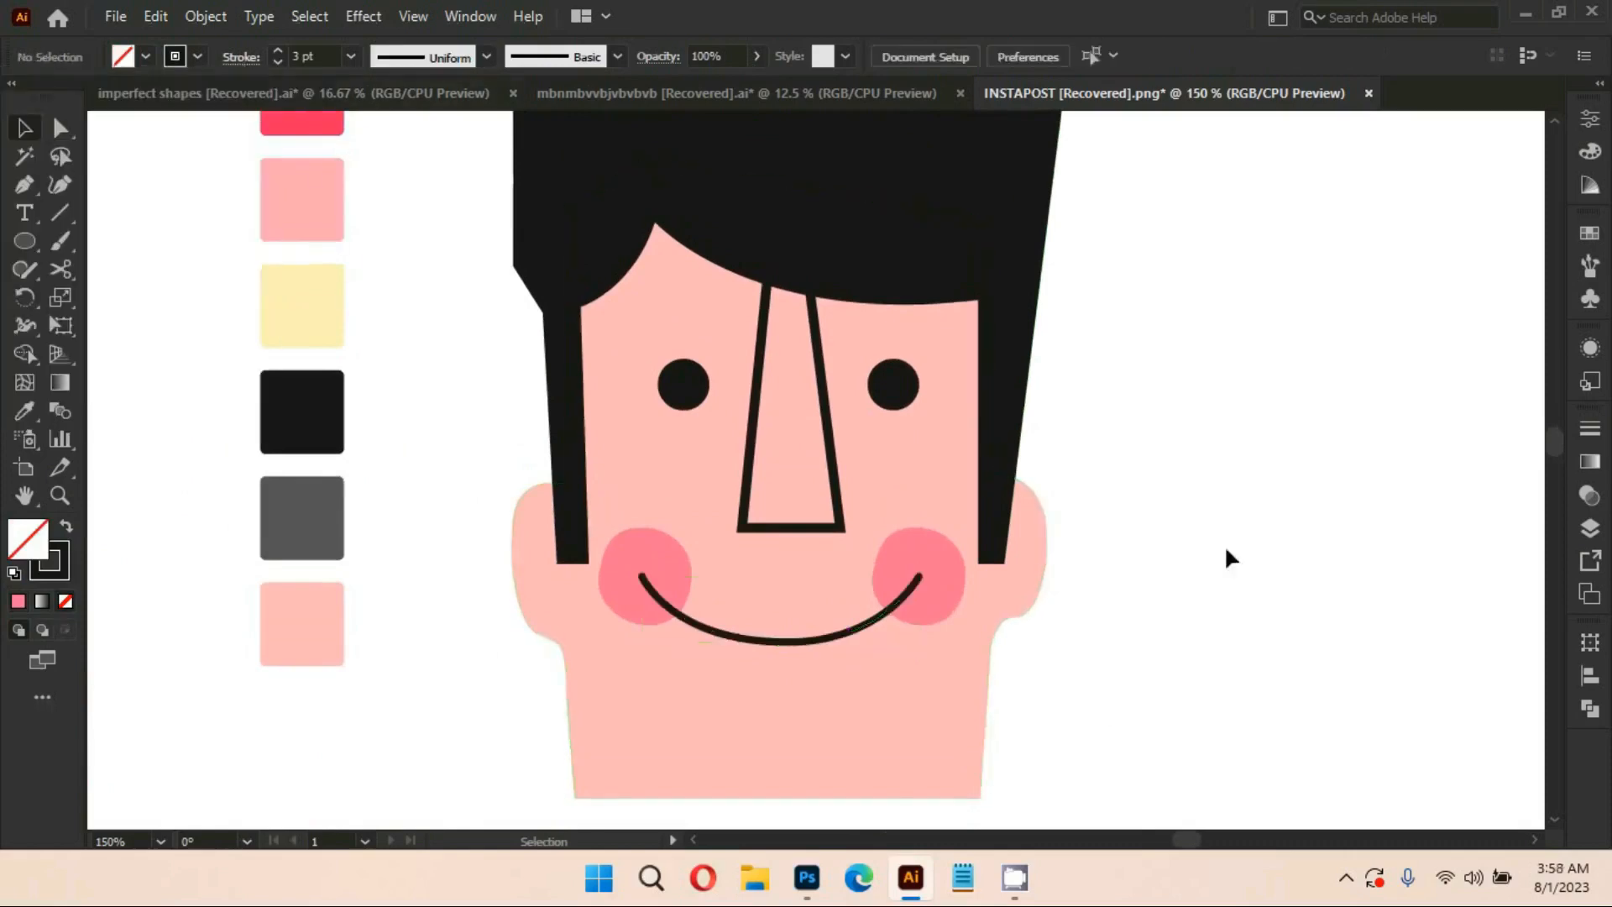
key(ctrl+minus)
key(ctrl+minus)
click(885, 561)
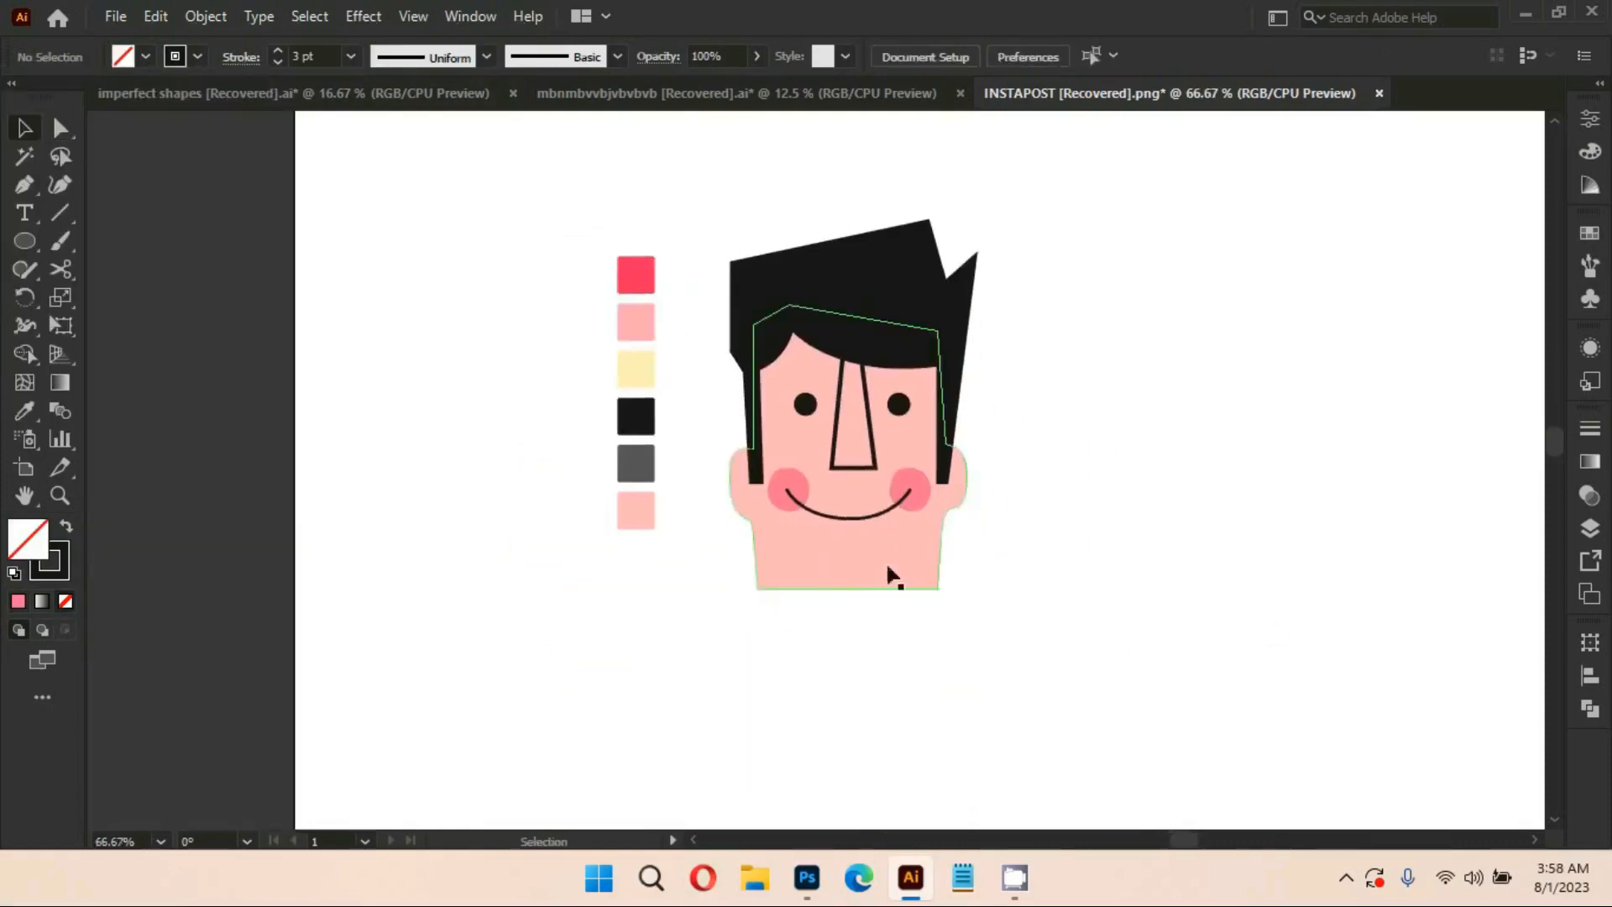
click(1133, 606)
drag(789, 602, 734, 604)
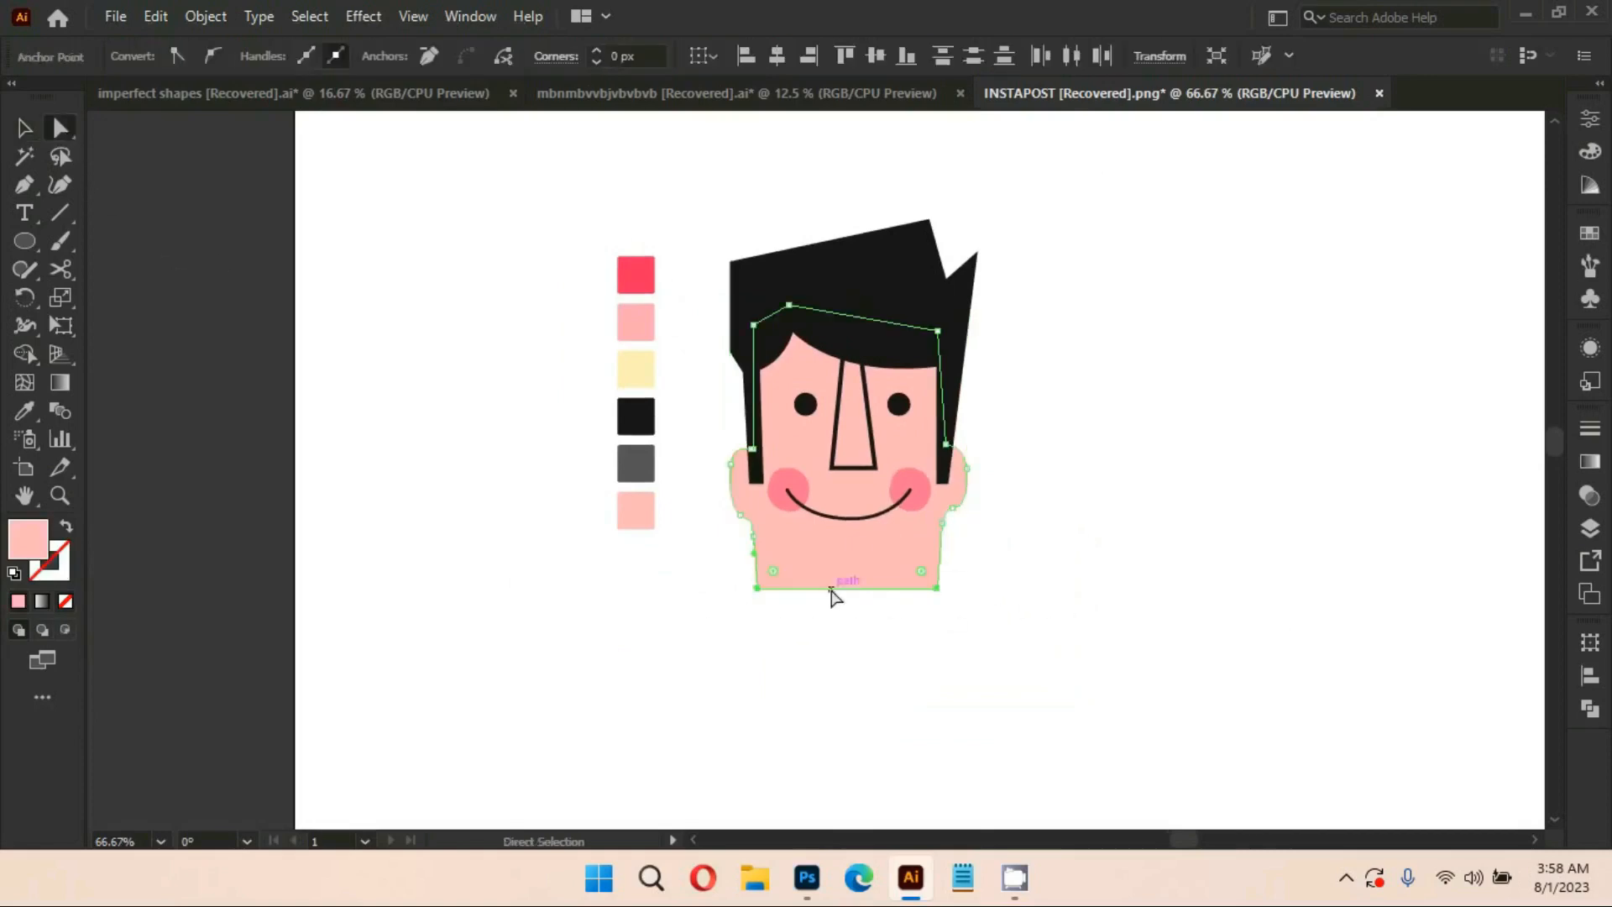
Show the rulers and place a horizontal guide across the face where the ears meet the neck
scroll(722, 592, up, 2)
scroll(897, 627, up, 1)
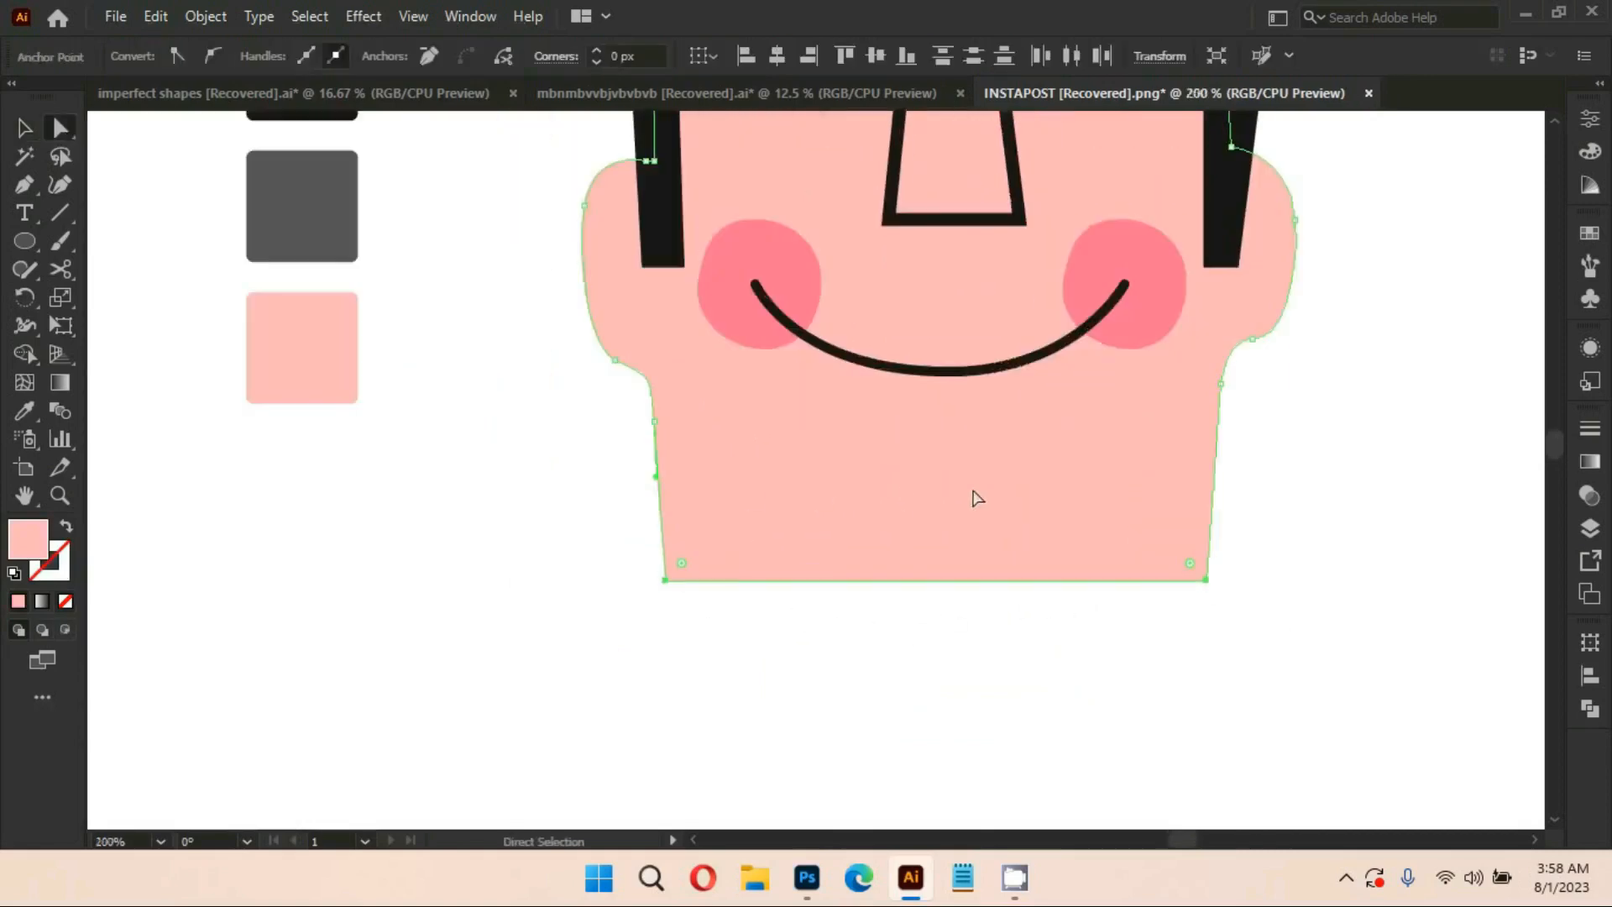
drag(973, 491, 833, 527)
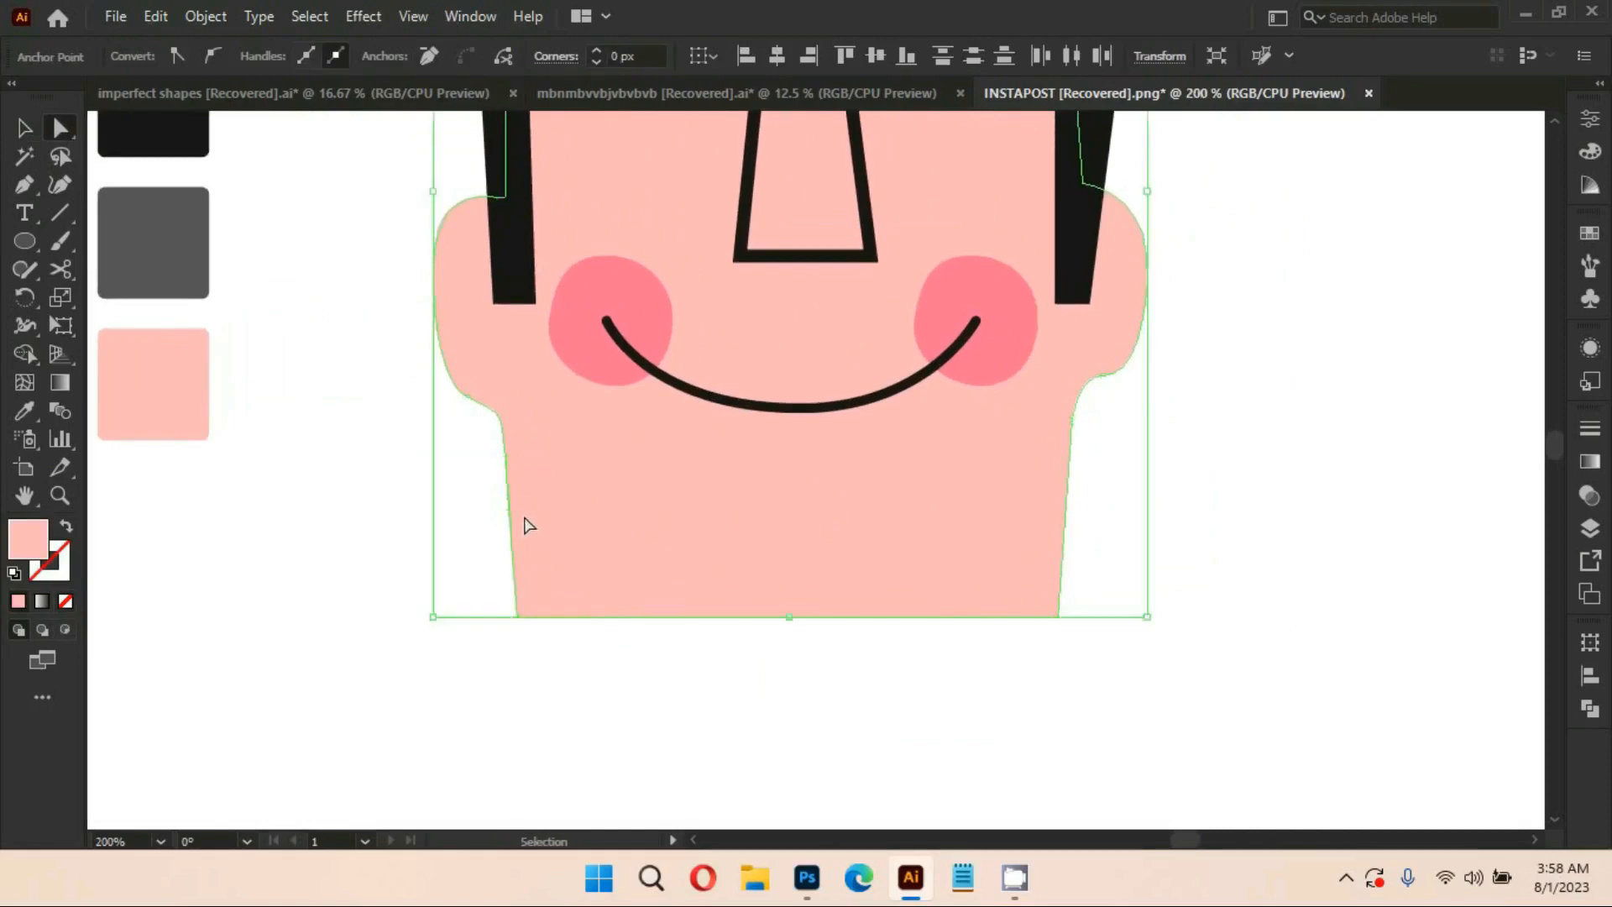
key(ctrl+r)
drag(802, 124, 812, 419)
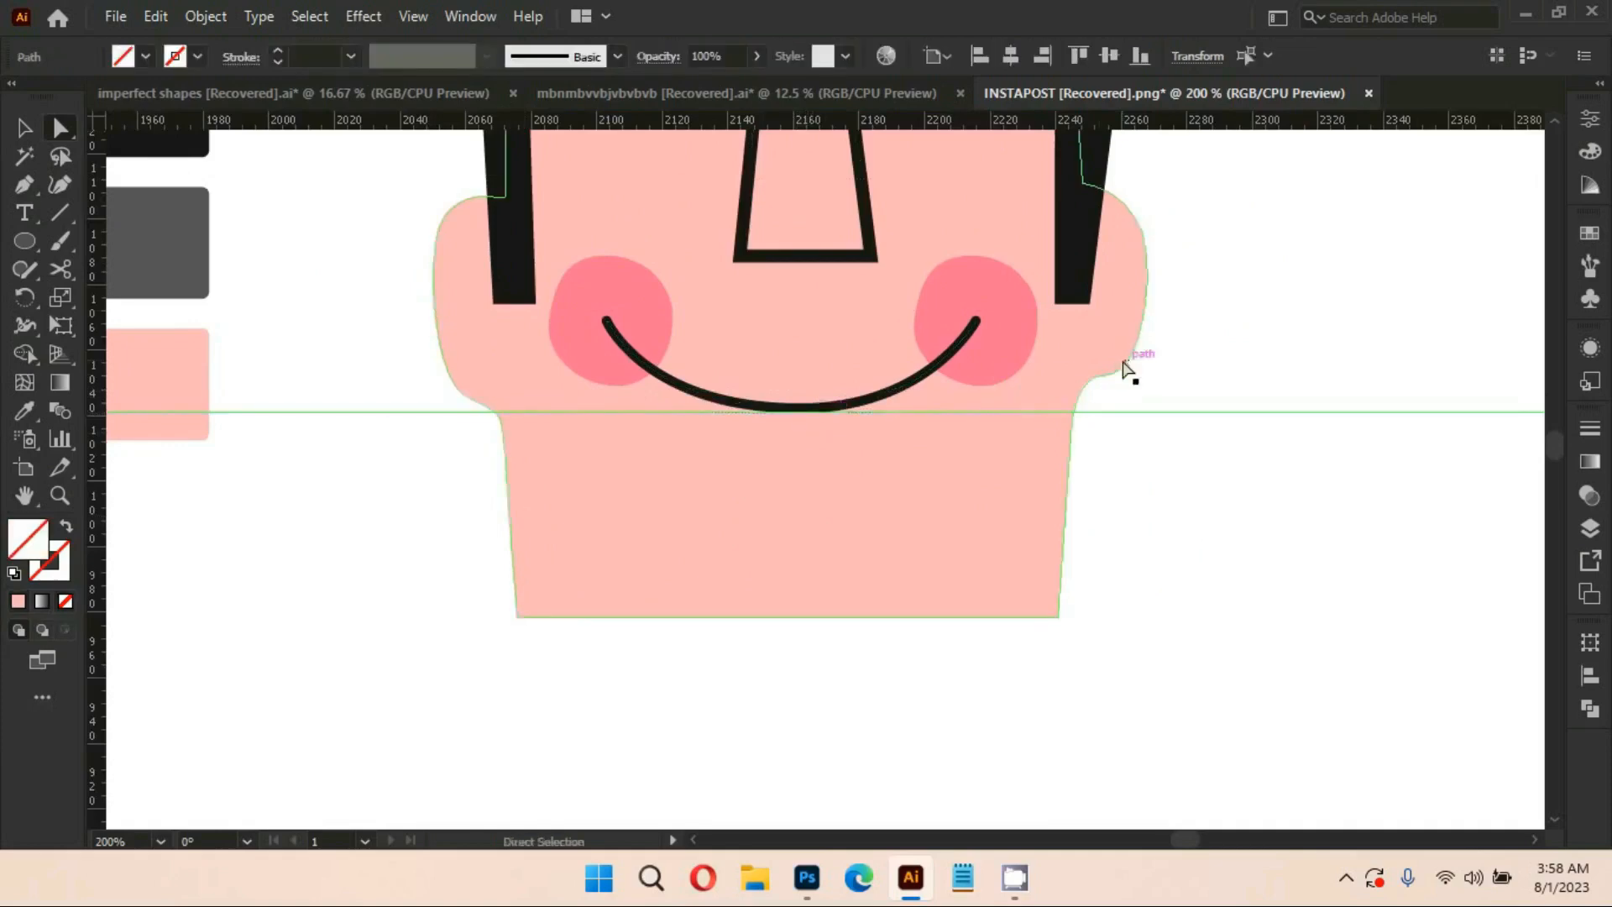
Move the right ear's lower anchor point down towards the guide to match the left ear
click(1103, 376)
mouse_move(1103, 376)
mouse_down()
mouse_move(1065, 446)
mouse_move(1097, 374)
mouse_move(1092, 406)
mouse_move(1110, 395)
mouse_up()
click(1125, 521)
click(1113, 392)
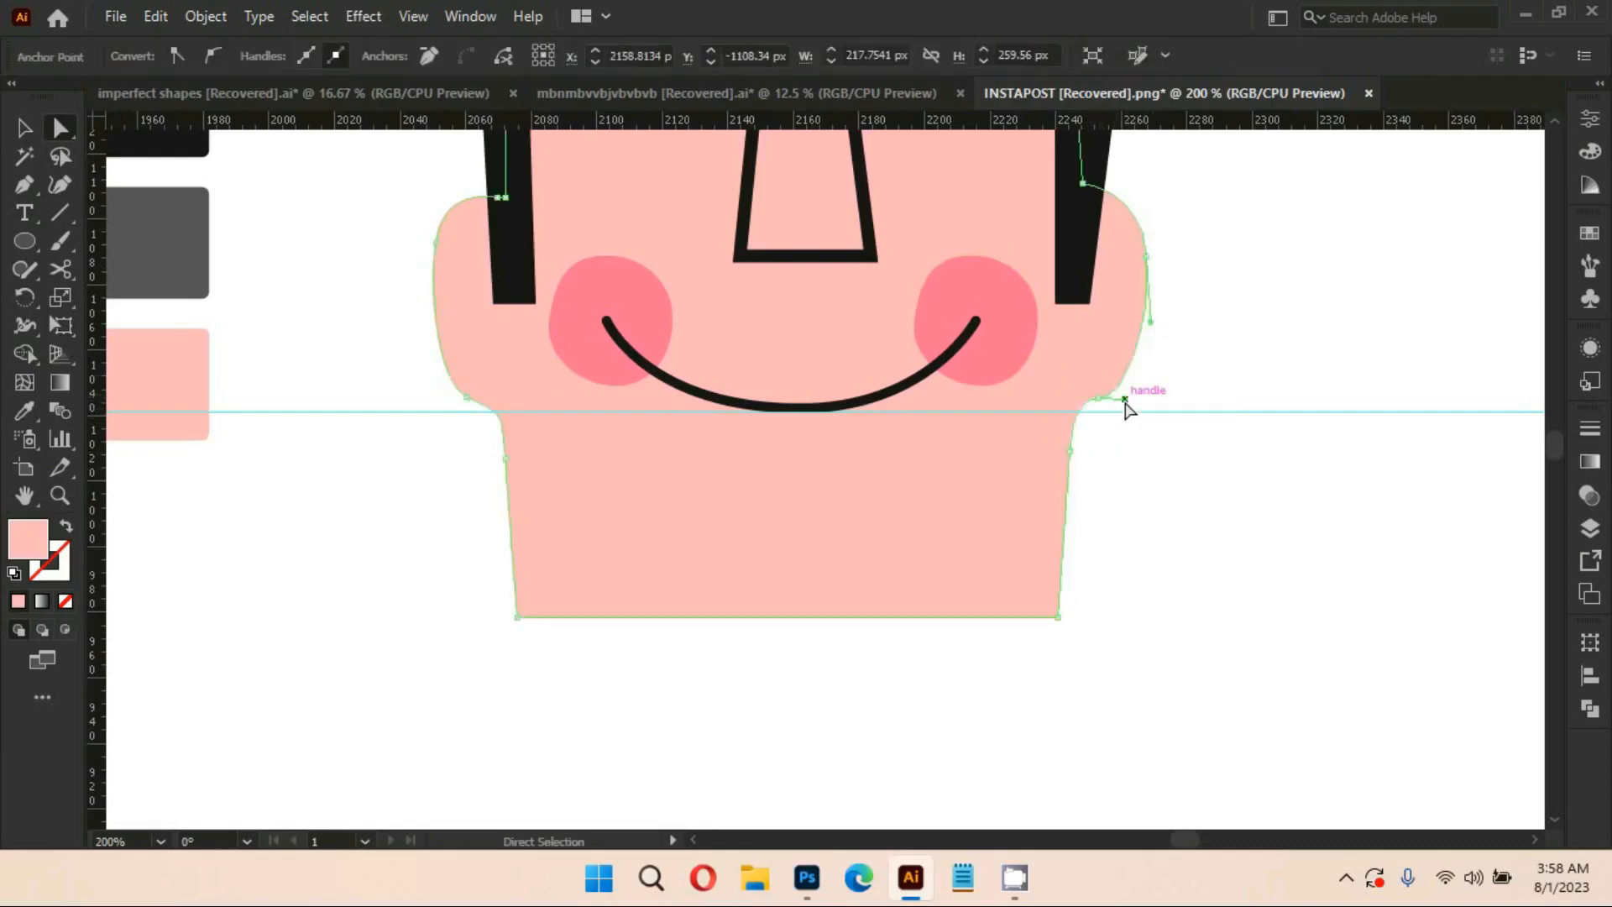
click(1124, 468)
Place a second horizontal guide across the ears' tops and try to adjust the left ear's upper corner behind the sideburn
drag(1122, 504, 1112, 579)
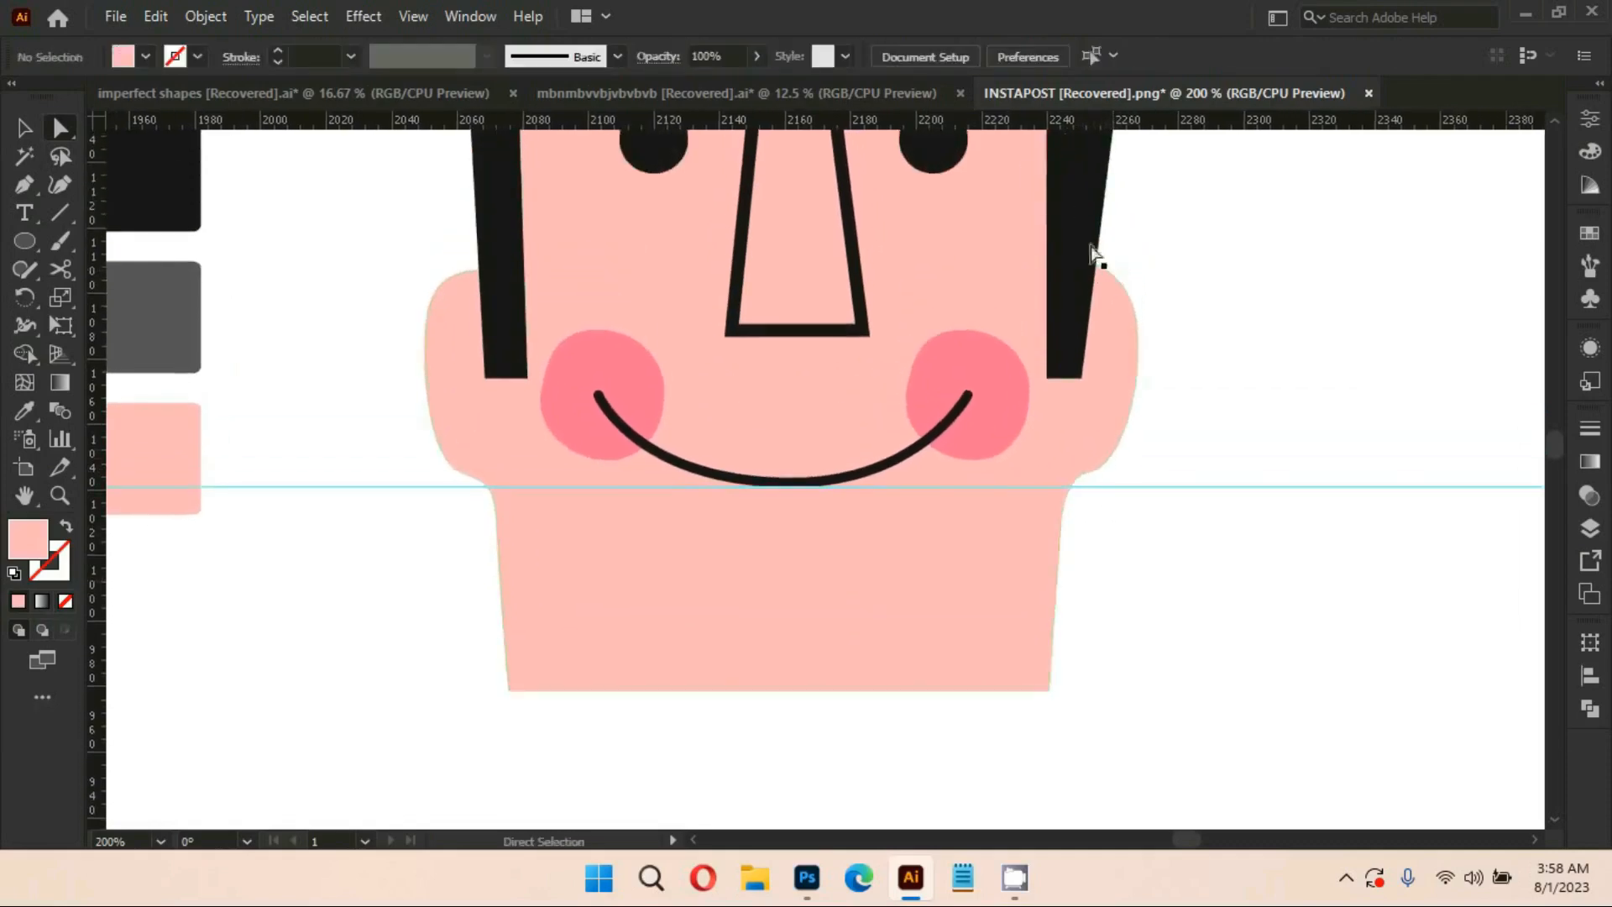
drag(1003, 120, 1022, 260)
click(716, 313)
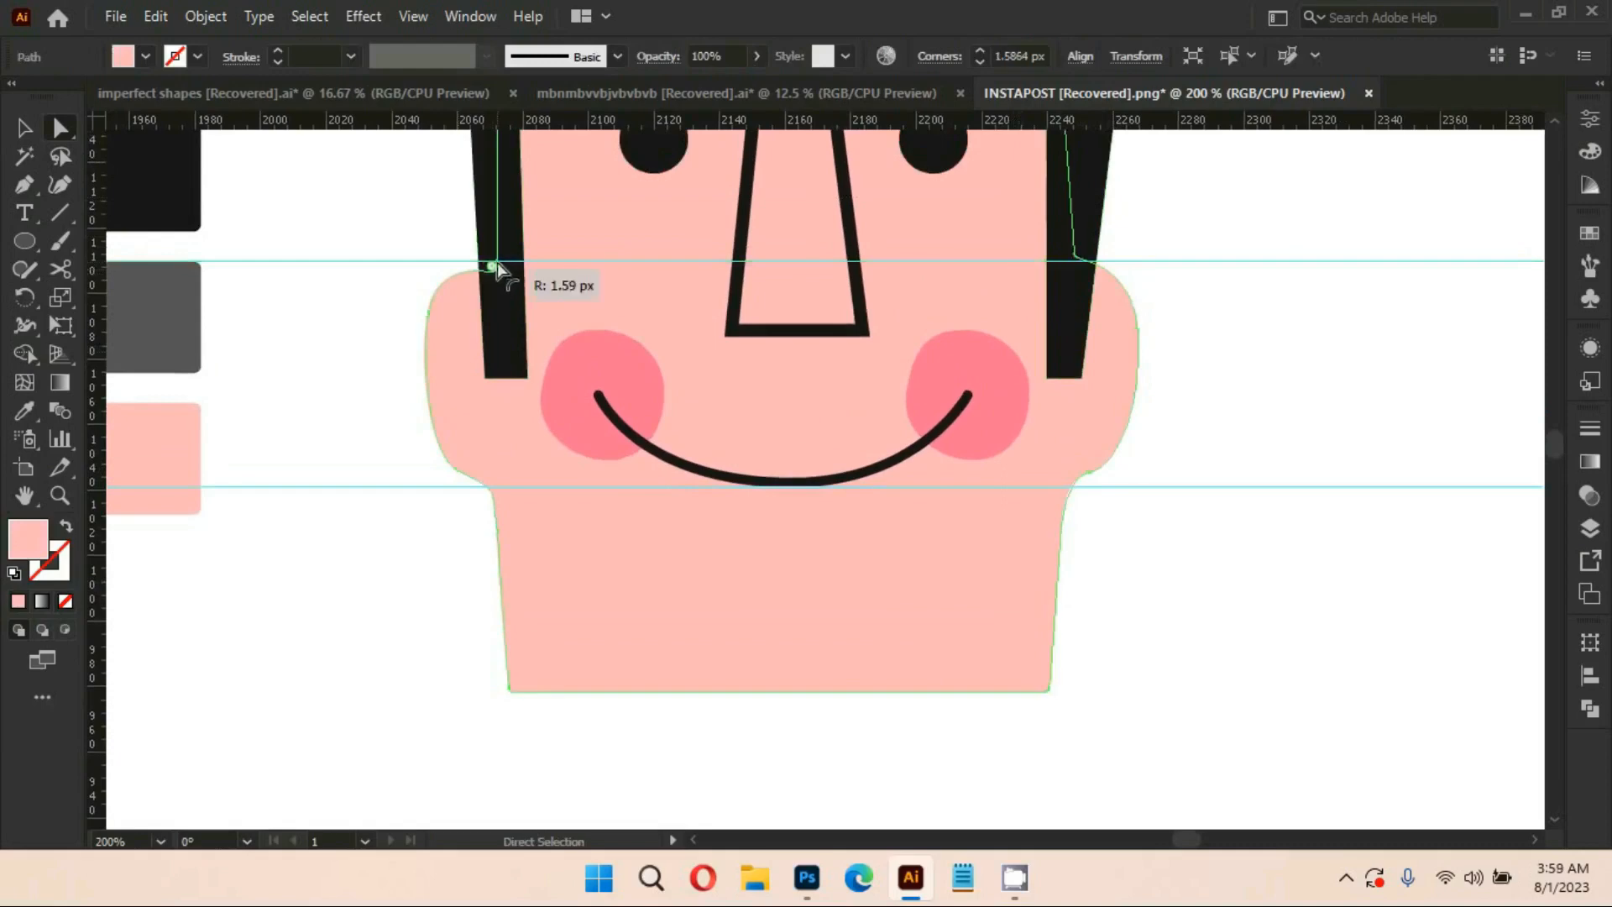
drag(491, 266, 490, 259)
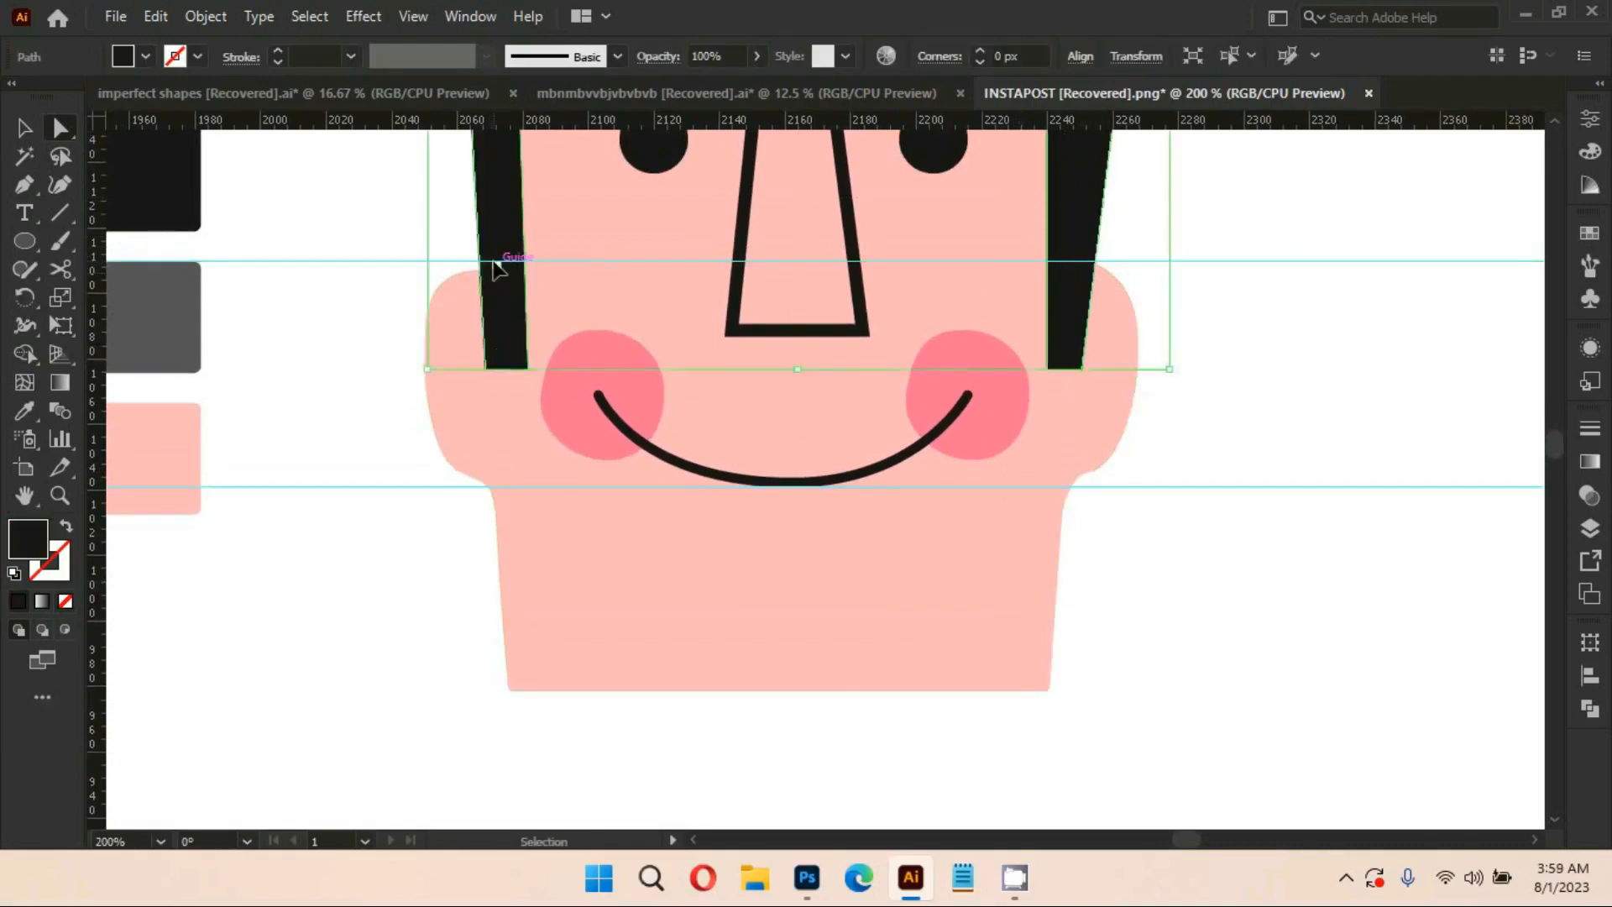
key(ctrl+z)
Raise the left ear's top anchor point behind the sideburn to the upper guide
scroll(442, 294, up, 5)
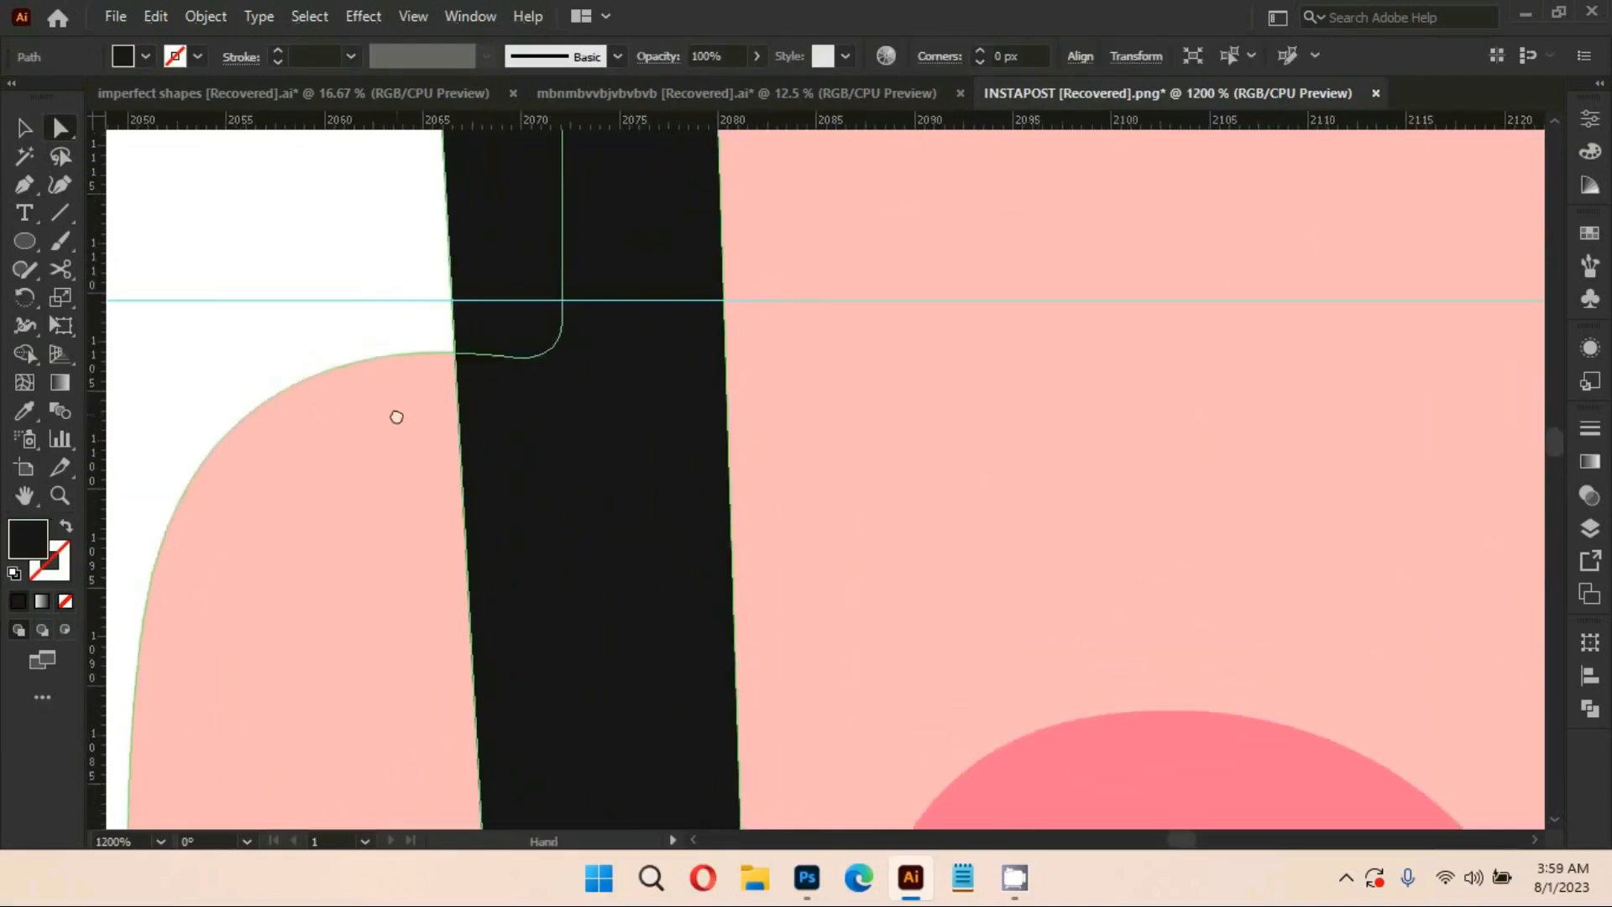
click(435, 352)
mouse_move(510, 357)
mouse_down()
mouse_move(527, 348)
mouse_move(501, 335)
mouse_move(507, 314)
mouse_move(525, 337)
mouse_up()
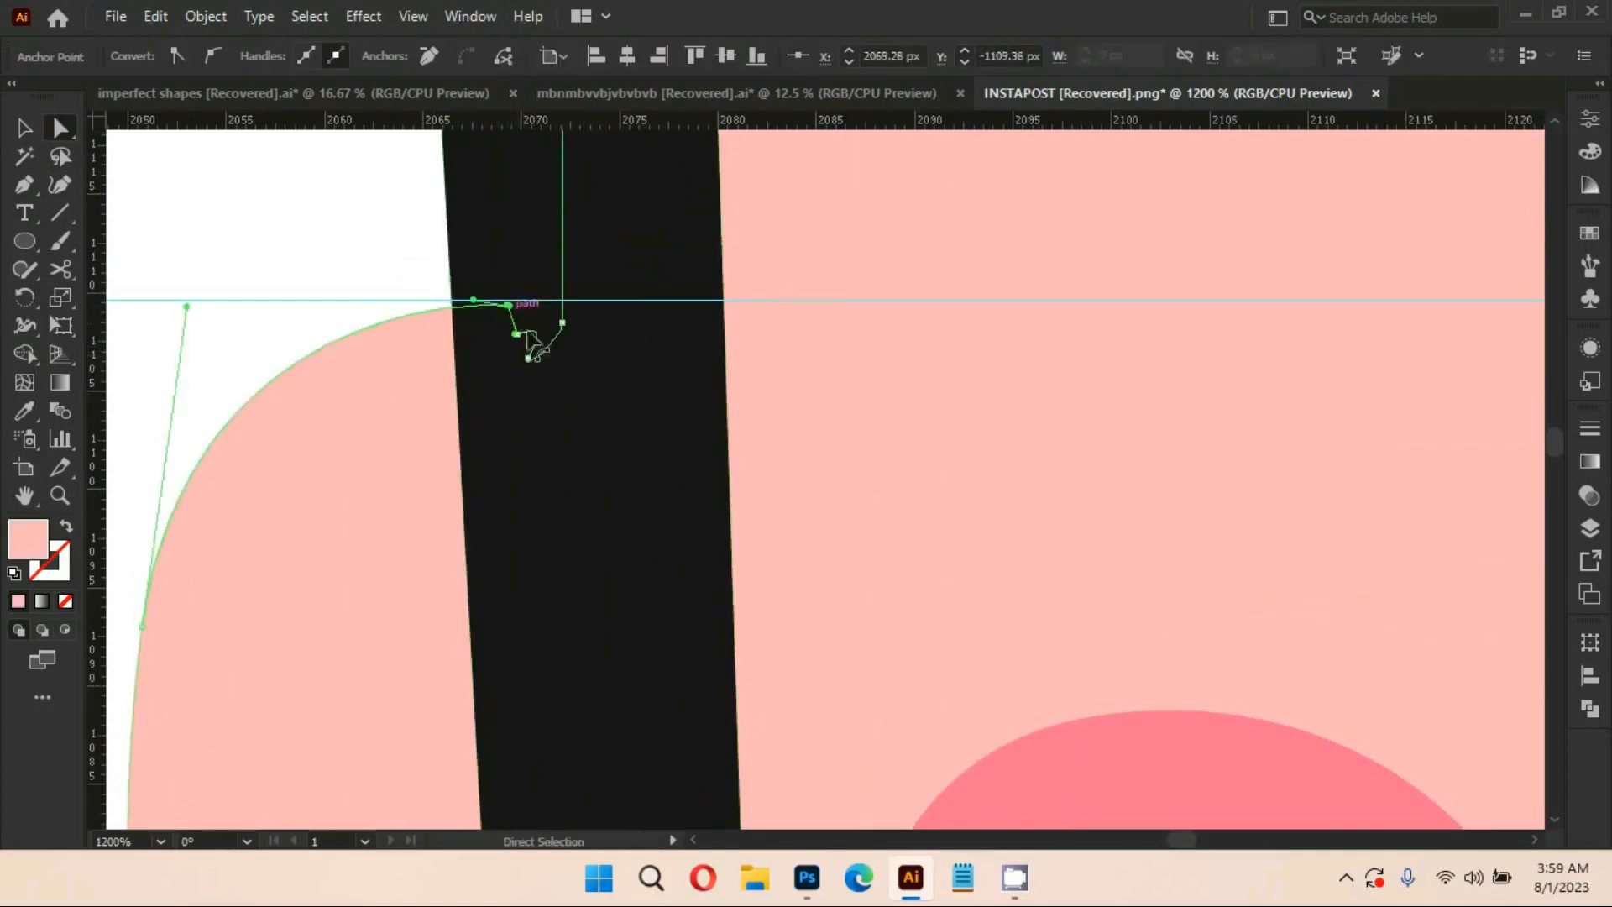
scroll(619, 503, down, 1)
scroll(619, 504, down, 3)
scroll(1173, 428, right, 1)
scroll(1173, 428, down, 1)
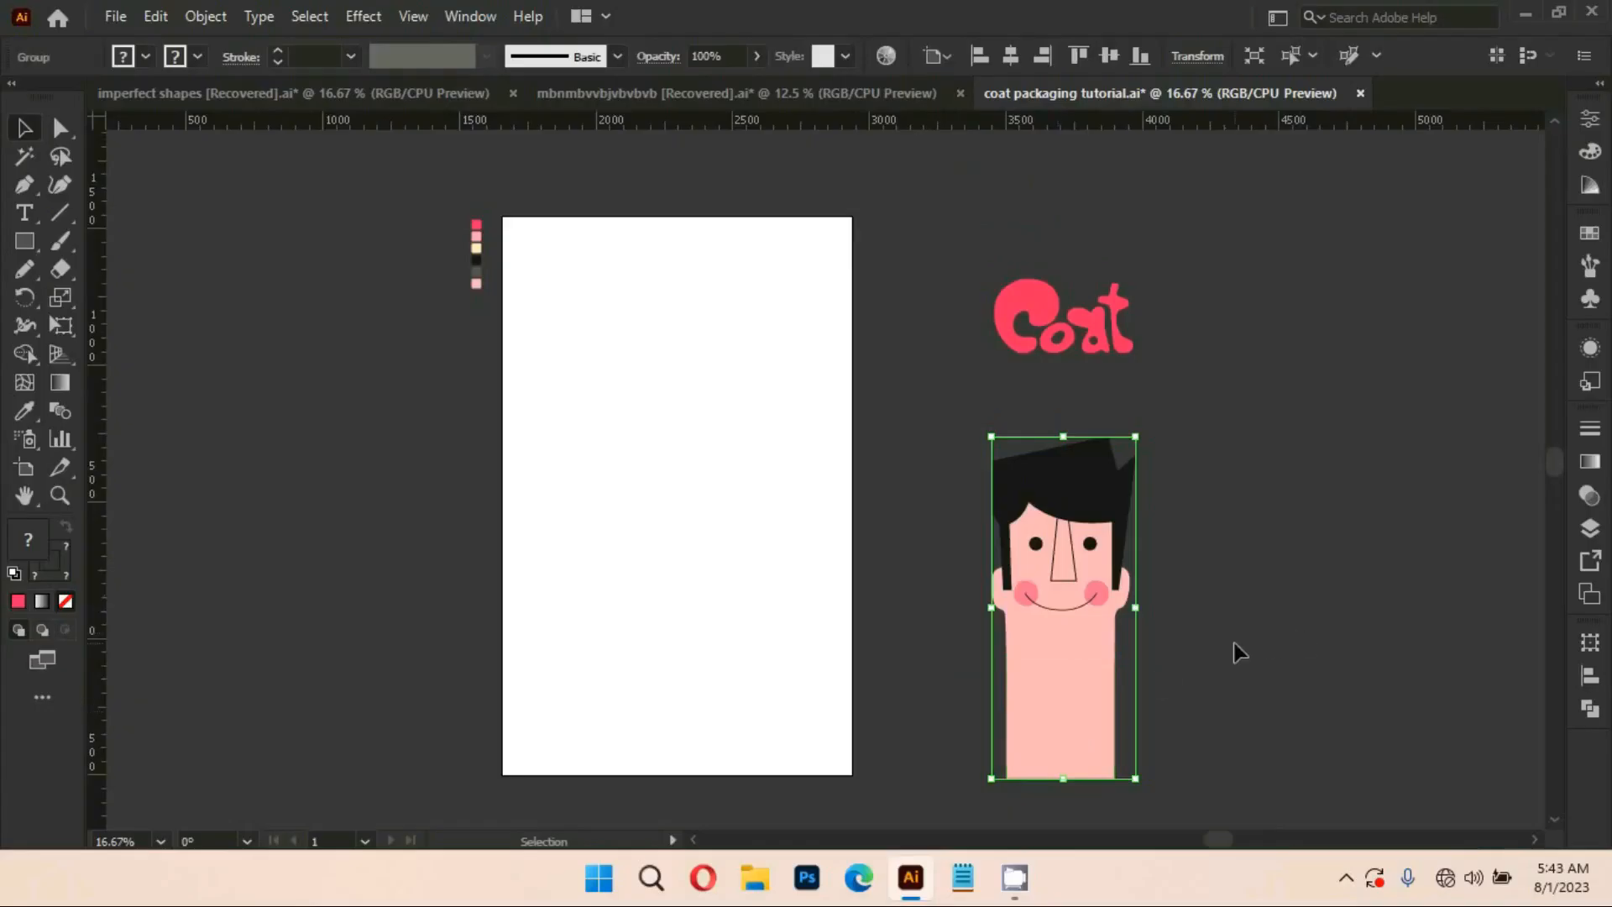
Move the long-necked character onto the lower middle of the artboard
click(1212, 472)
scroll(1197, 429, left, 1)
click(1066, 642)
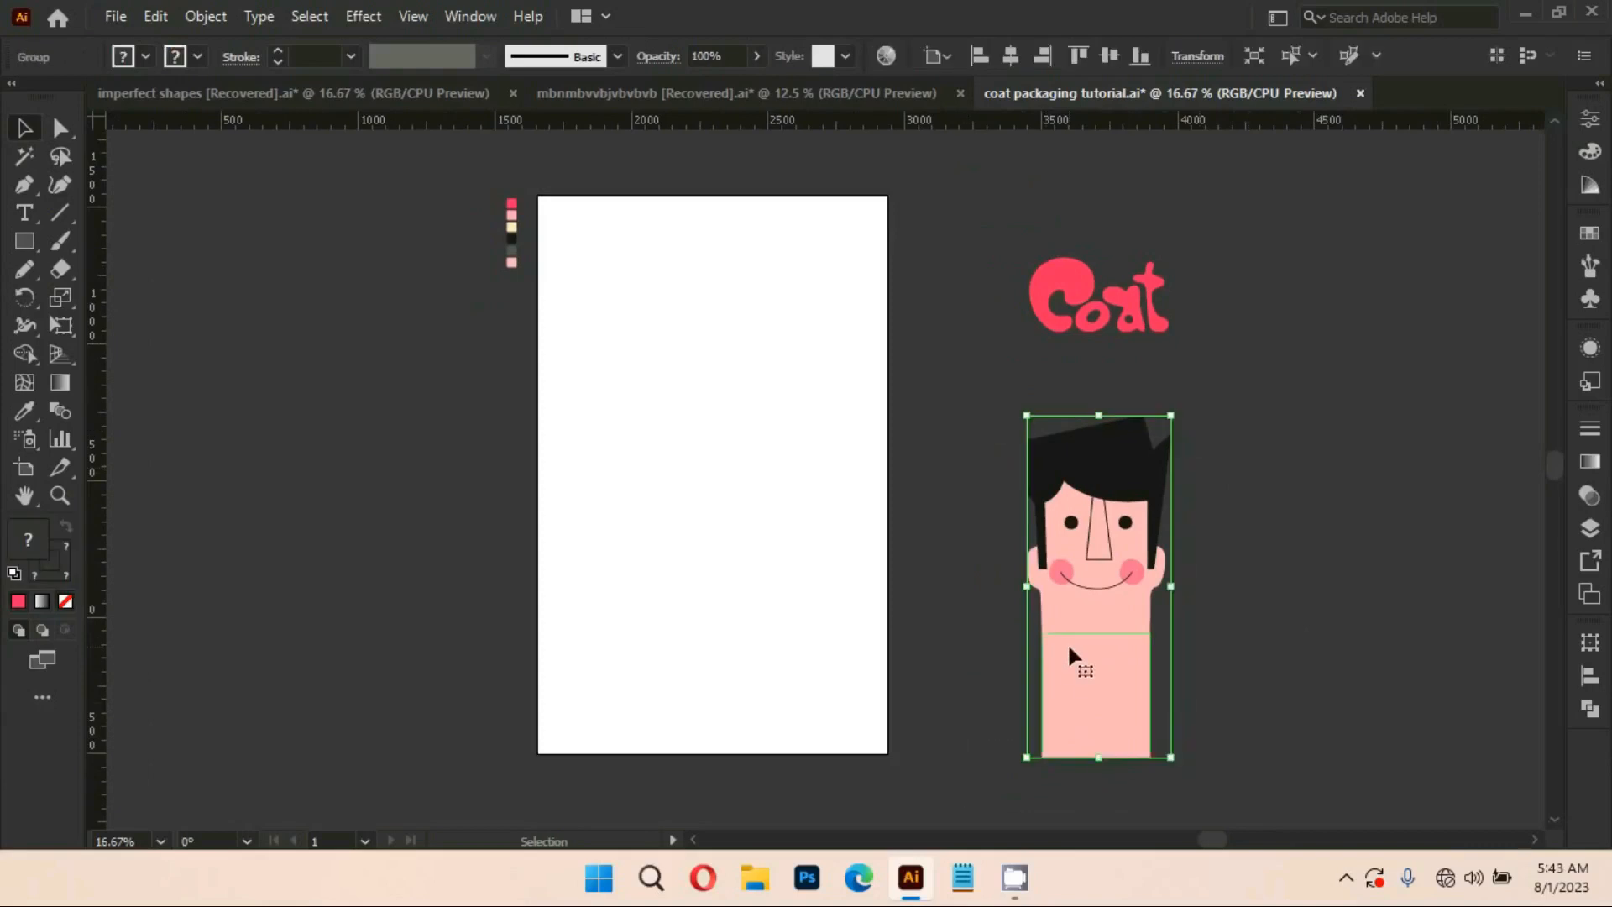
drag(1066, 642, 692, 645)
key(ctrl+plus)
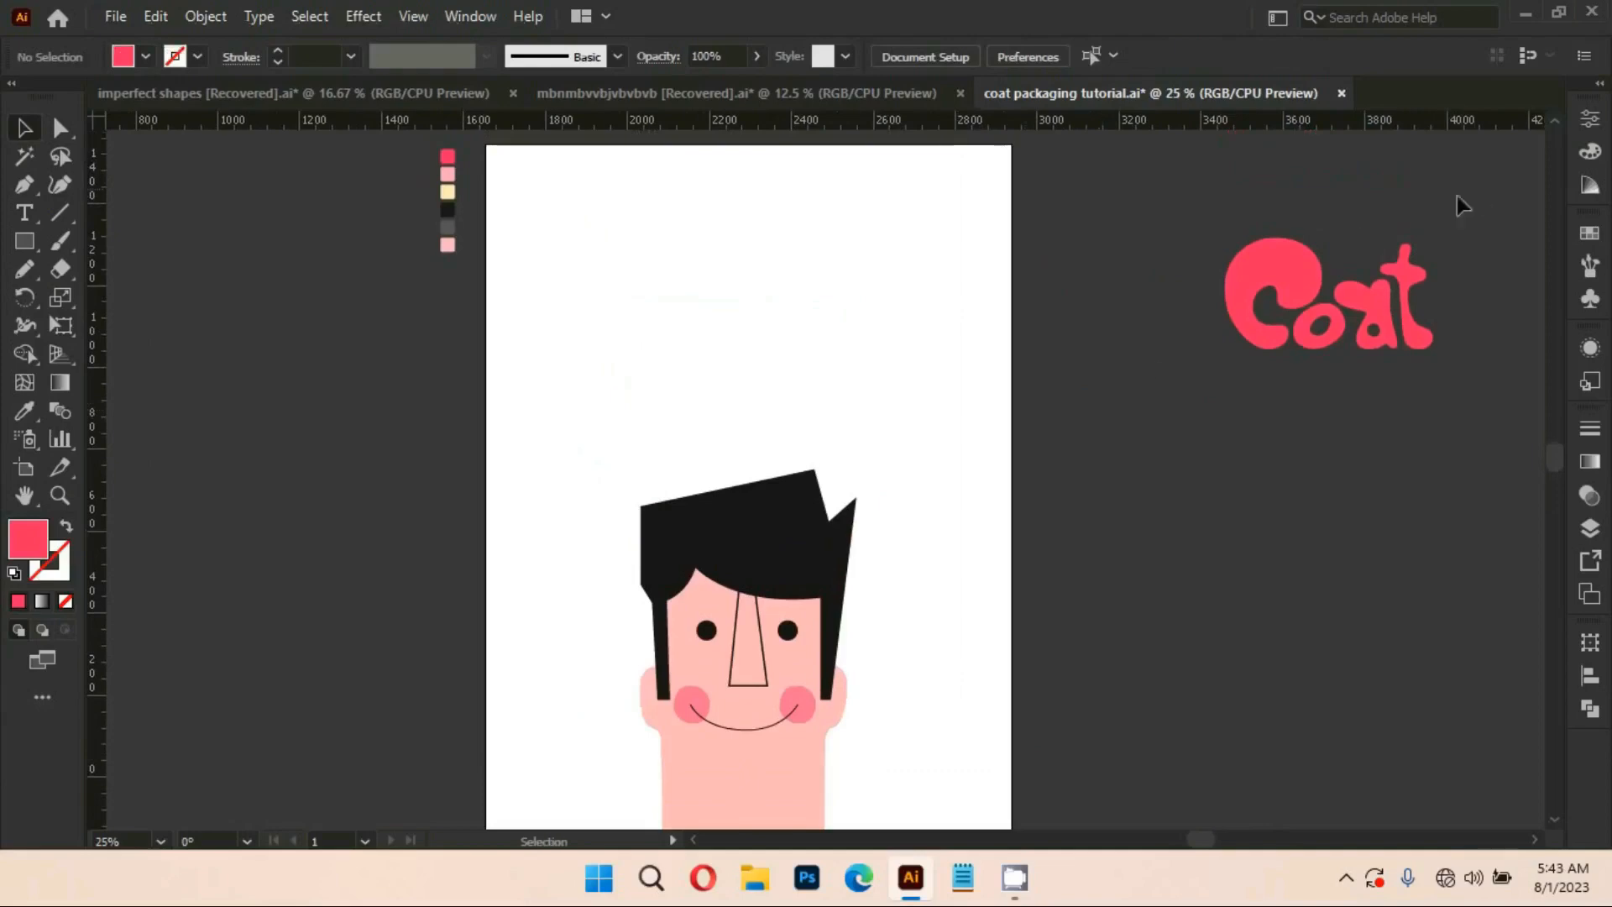
Move the Coat lettering onto the artboard above the head and centre it horizontally
drag(1307, 278, 713, 271)
click(1011, 57)
scroll(1080, 314, up, 1)
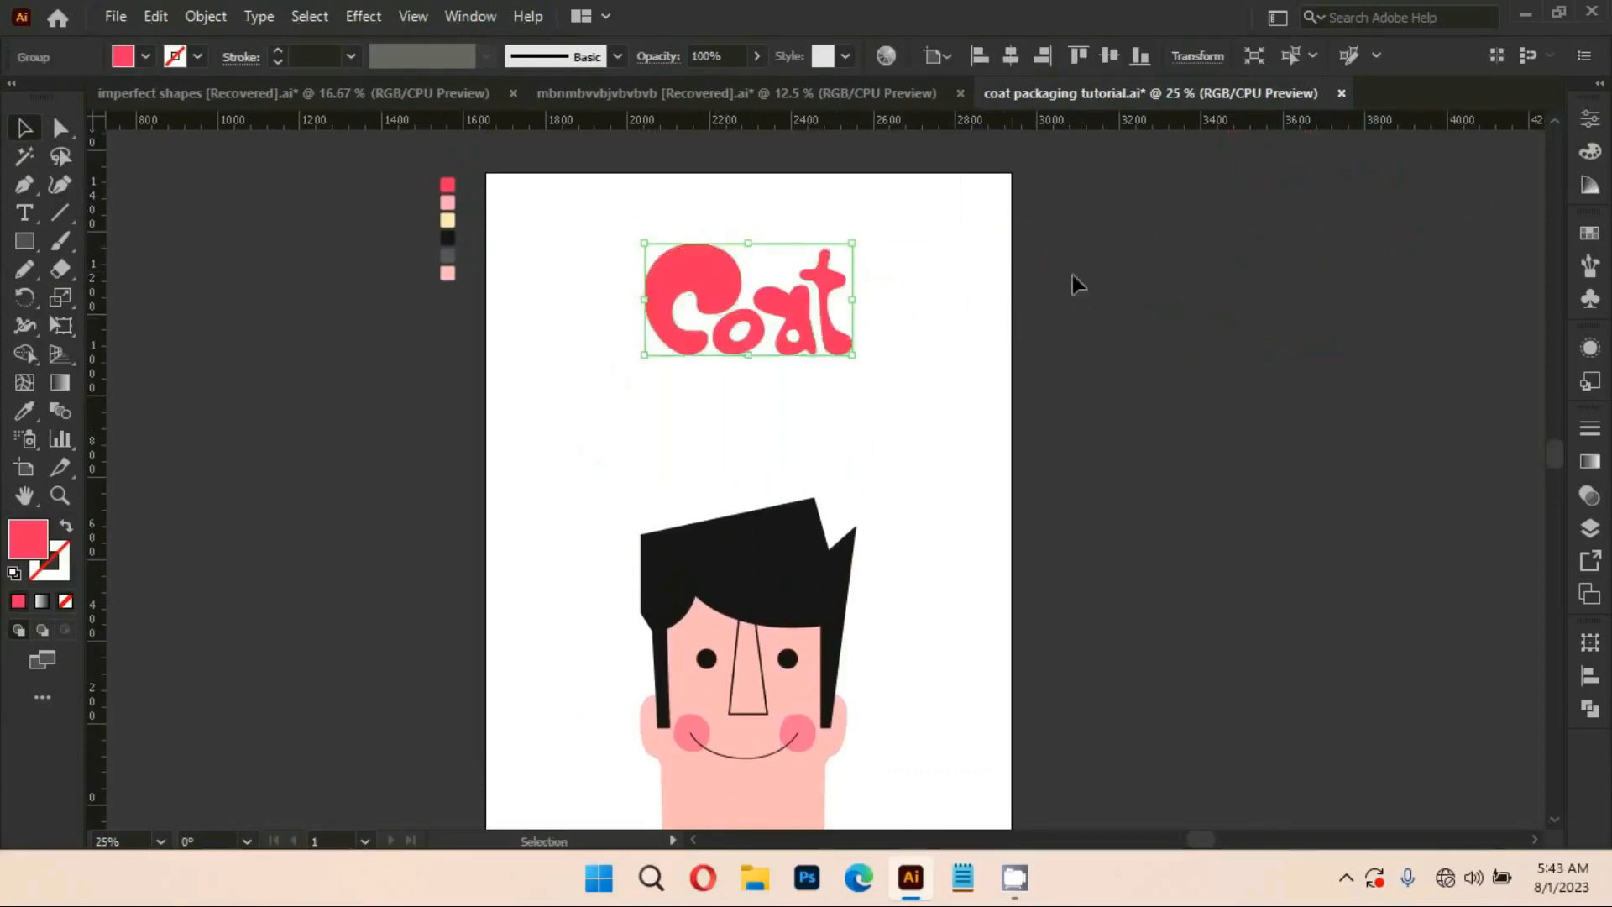
click(1071, 276)
Shift the Coat lettering slightly lower above the head
drag(904, 389, 931, 382)
drag(747, 282, 748, 291)
click(1020, 347)
drag(1020, 347, 1057, 313)
scroll(1058, 313, down, 1)
drag(1172, 306, 1085, 329)
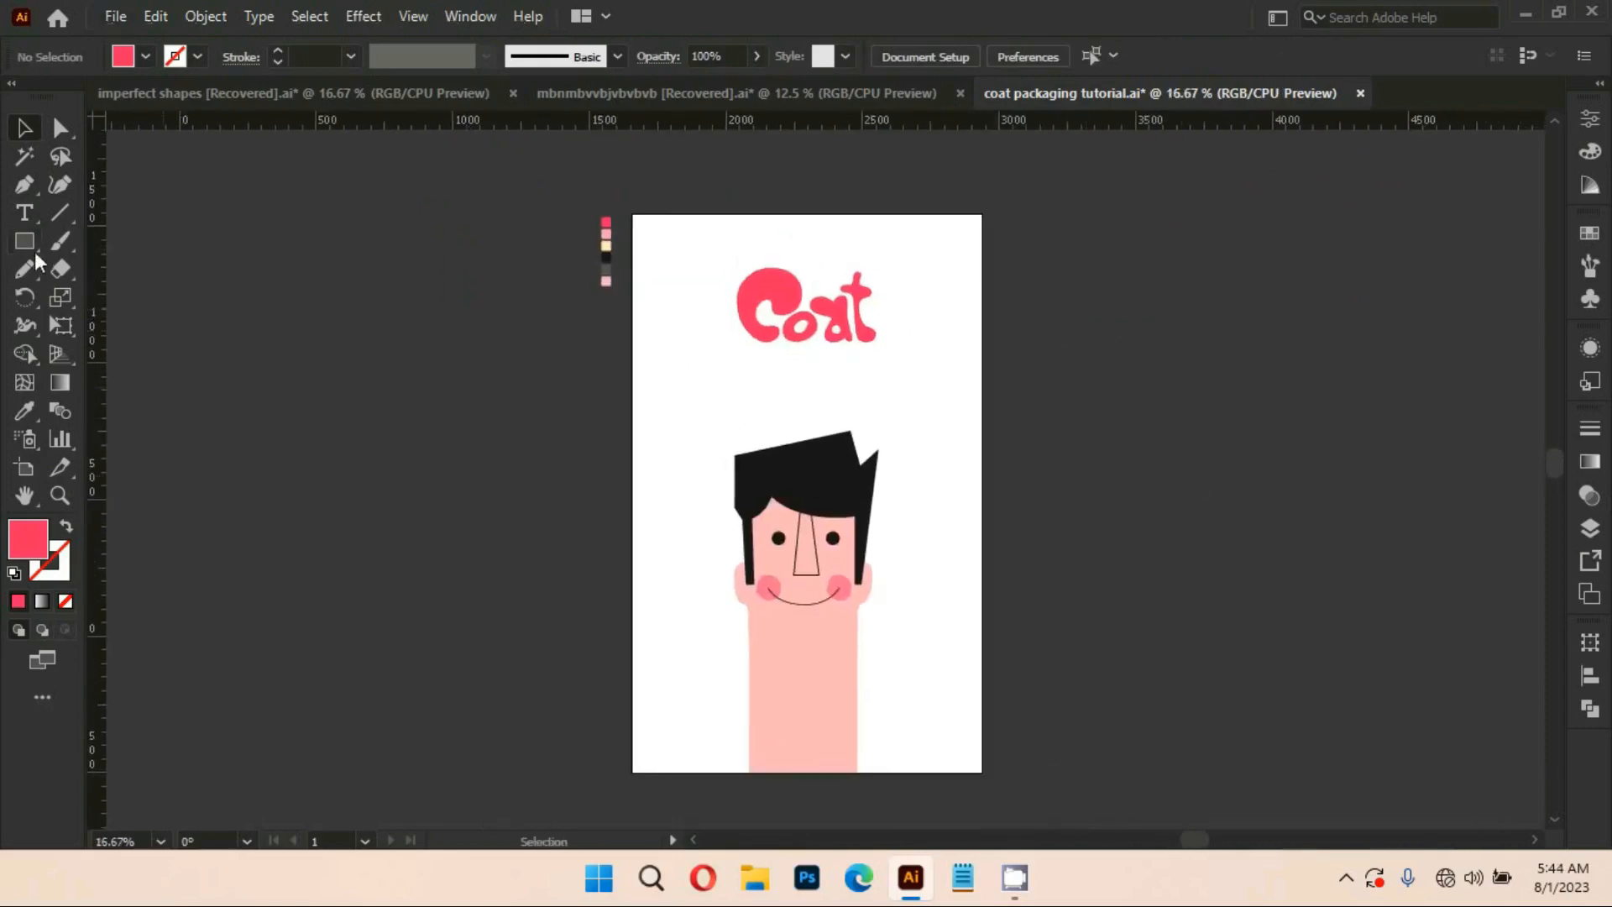
Create a new layer below Layer 4 and draw a rectangle on it covering the whole artboard
click(1595, 537)
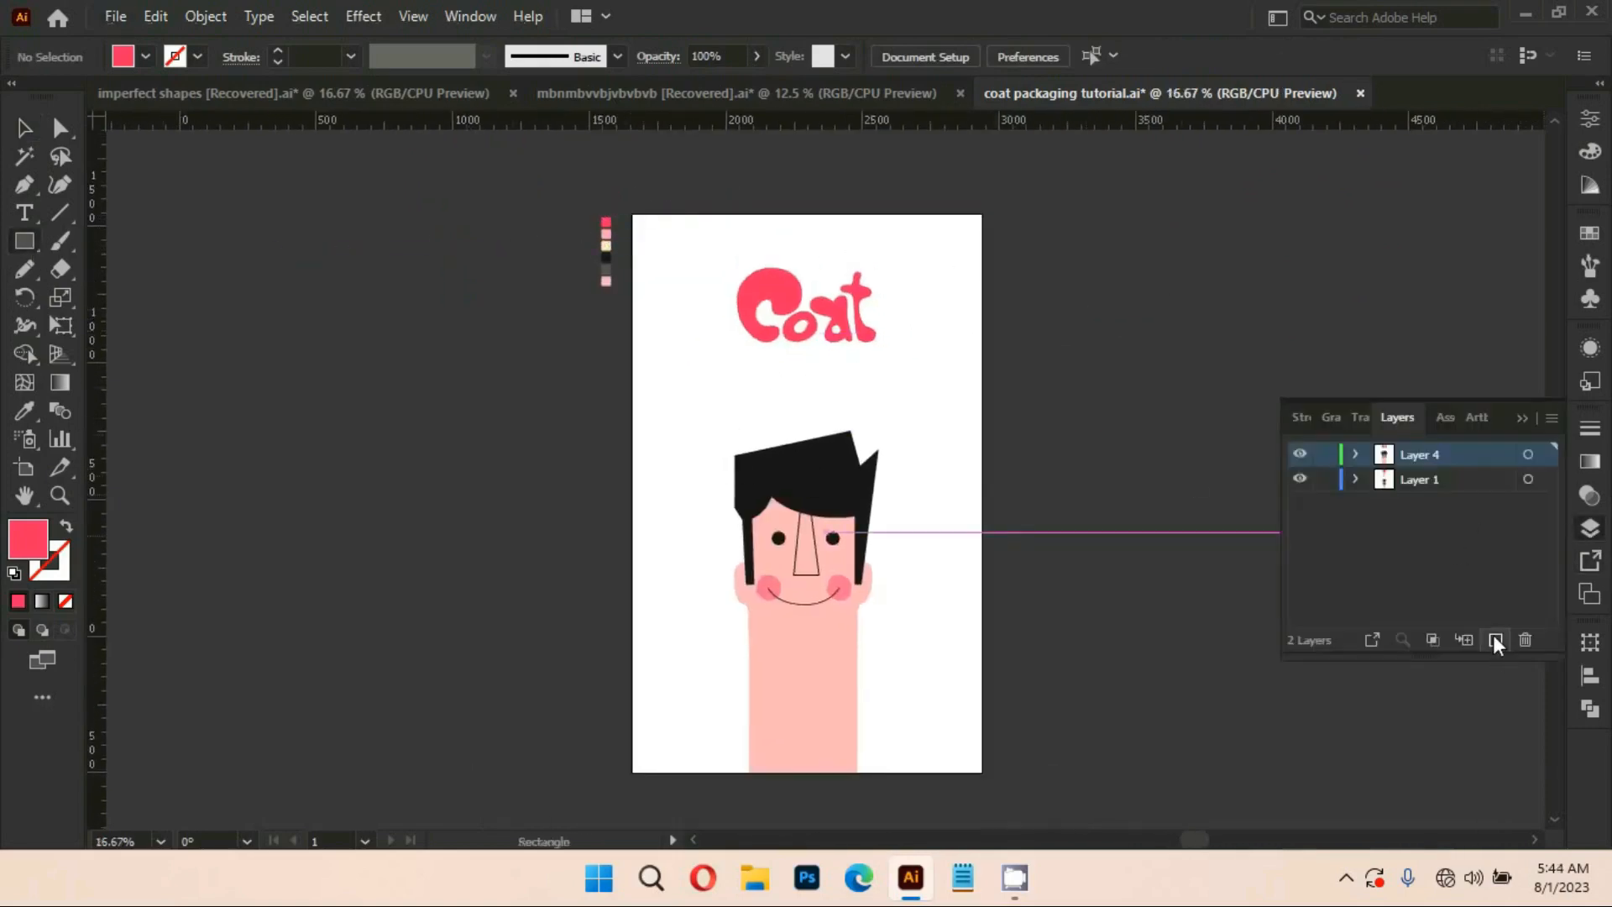
click(1495, 639)
click(1522, 419)
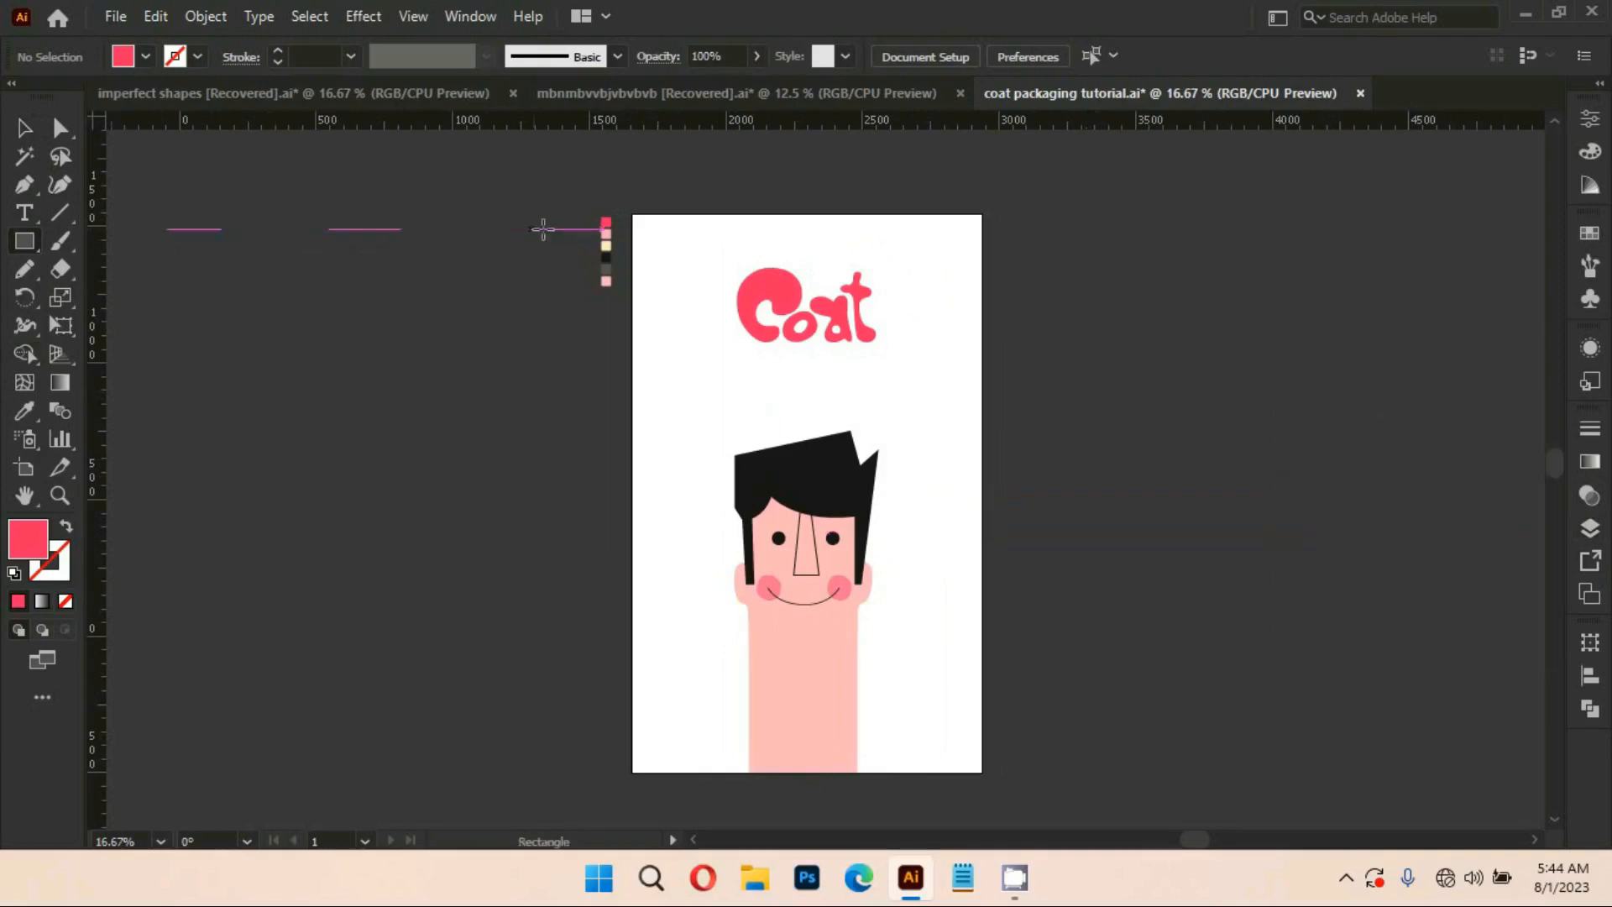
drag(631, 214, 981, 772)
Fill the background rectangle with the cream swatch's colour using the Eyedropper tool
scroll(633, 533, up, 1)
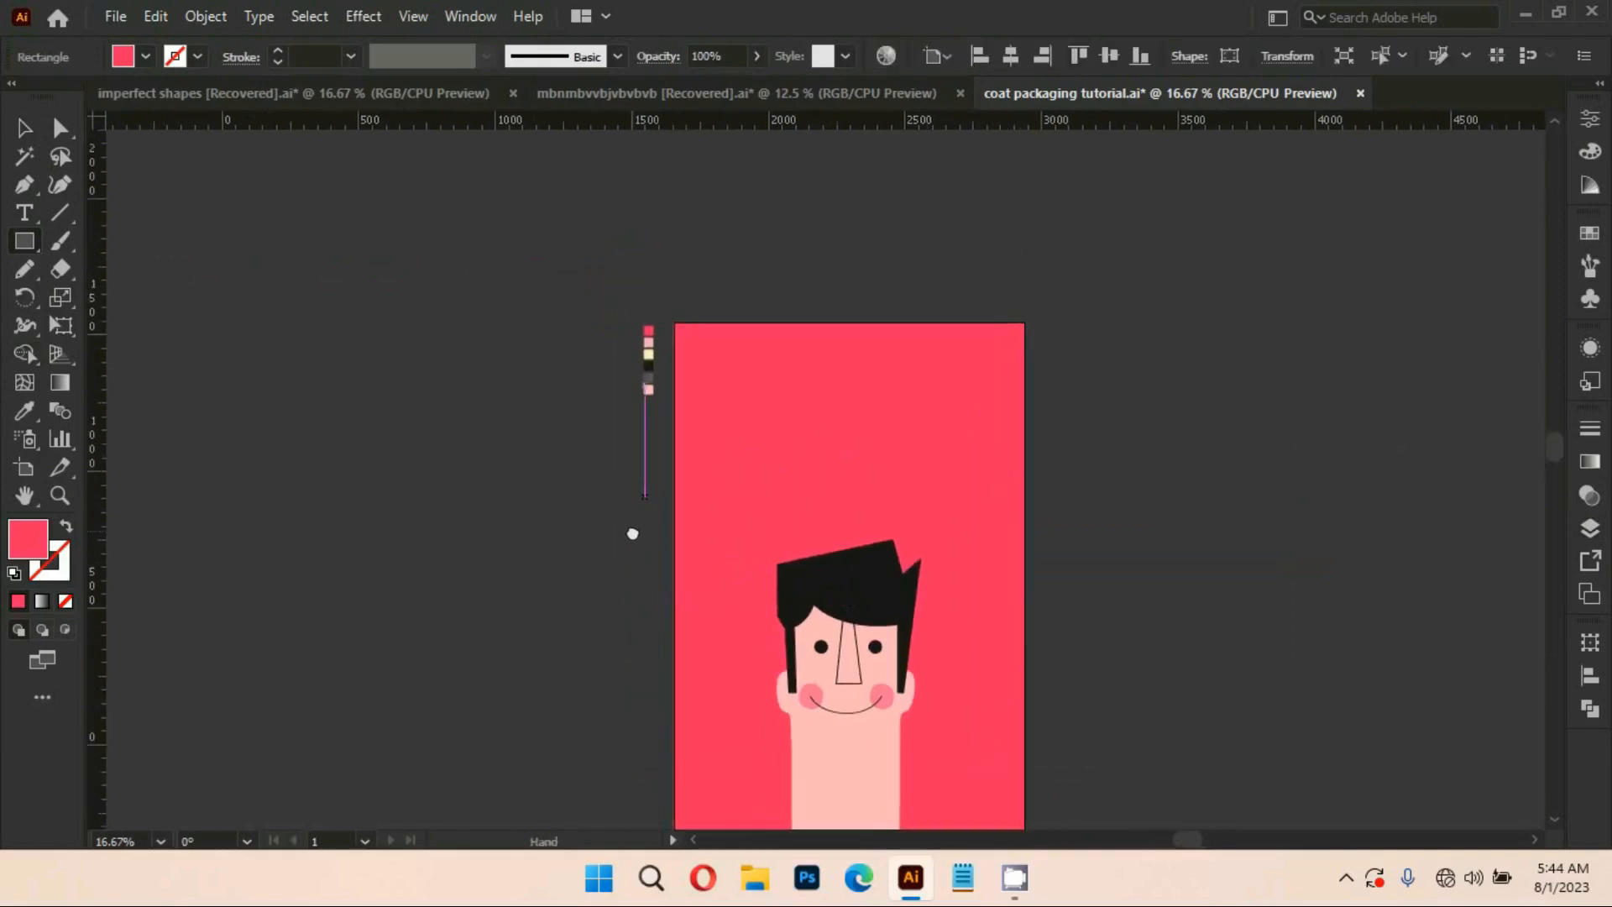
scroll(632, 497, up, 1)
drag(622, 375, 587, 420)
key(i)
click(625, 261)
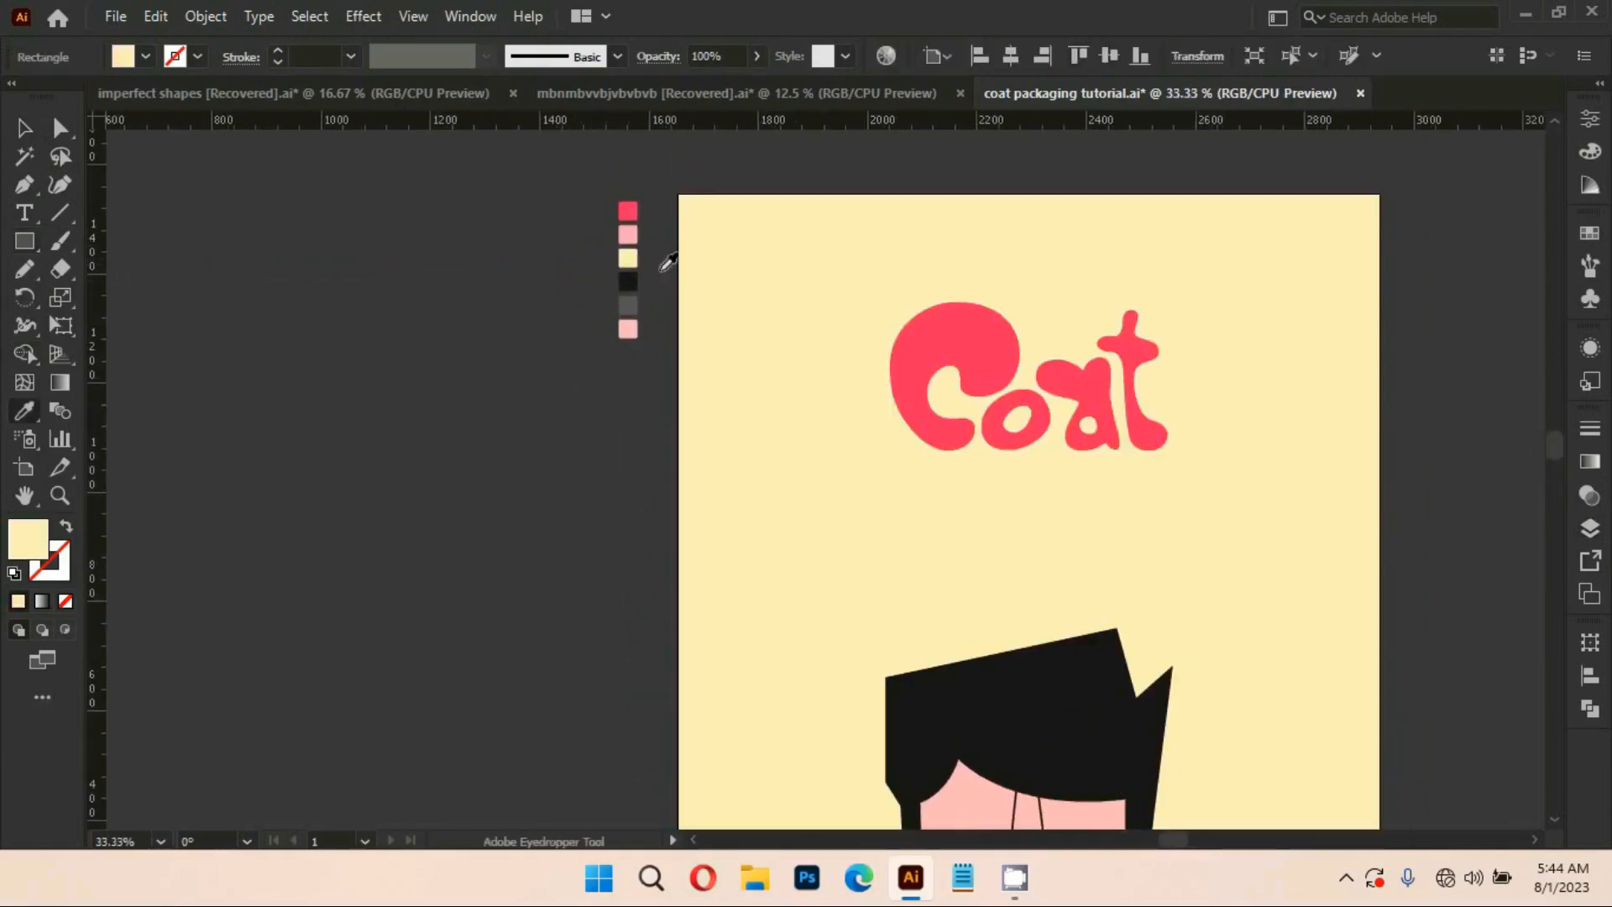
Lock the background rectangle's layer and make Layer 4 the active layer
scroll(731, 433, down, 1)
drag(983, 439, 920, 373)
click(1589, 528)
click(1323, 479)
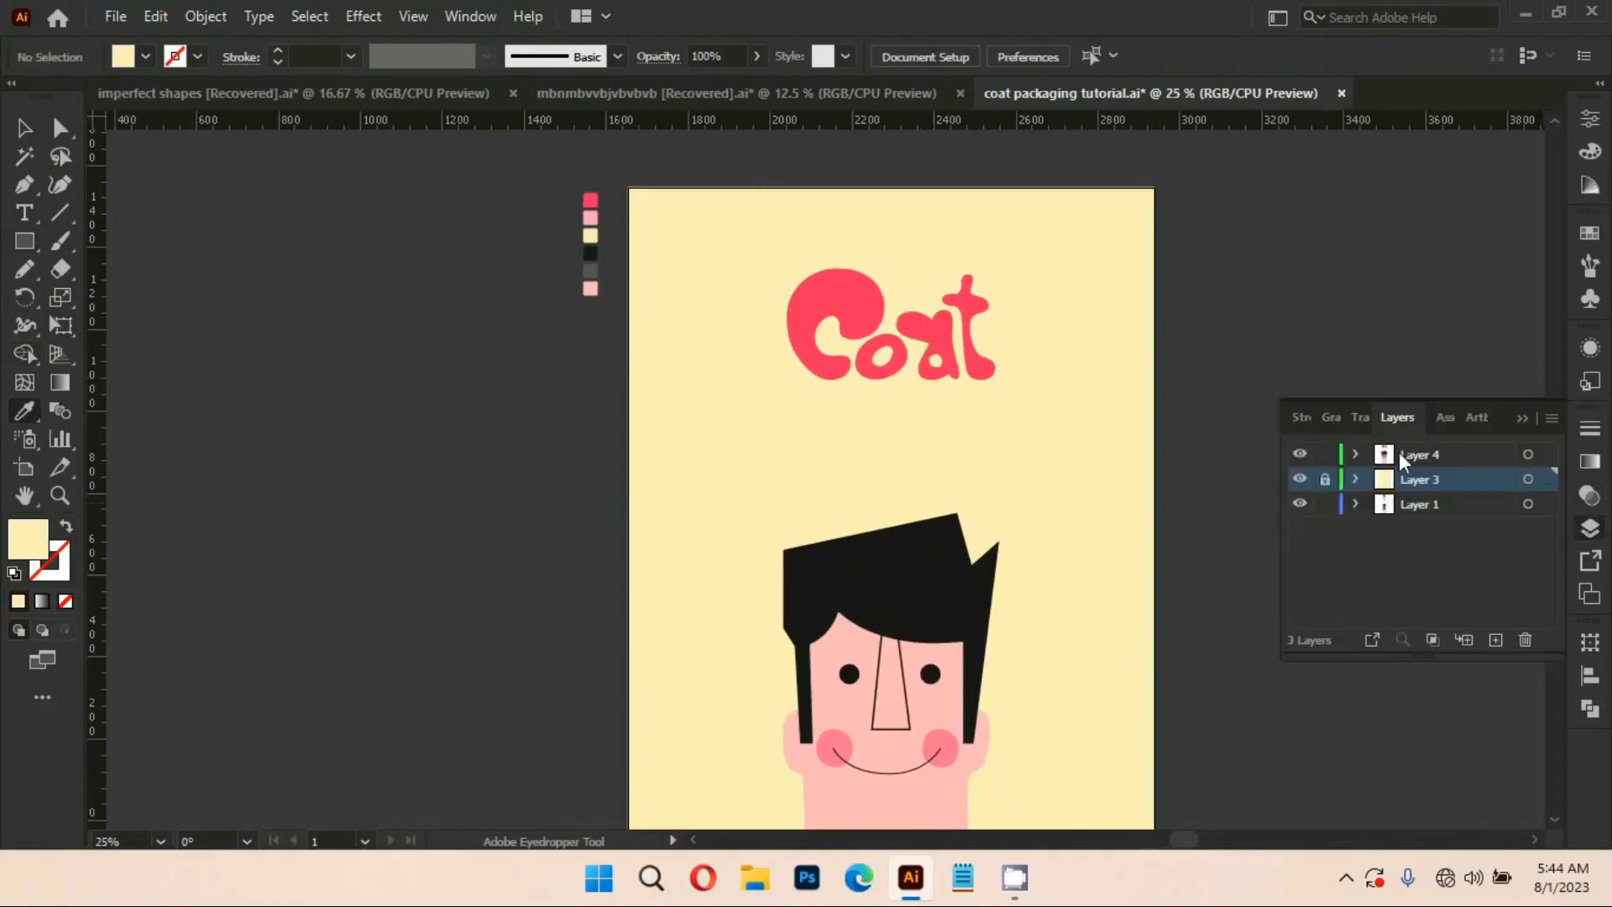
click(1400, 454)
click(1522, 419)
Draw a wide rectangle from the artboard's top edge down over the face and fully round its lower corners
key(space)
scroll(1076, 479, down, 1)
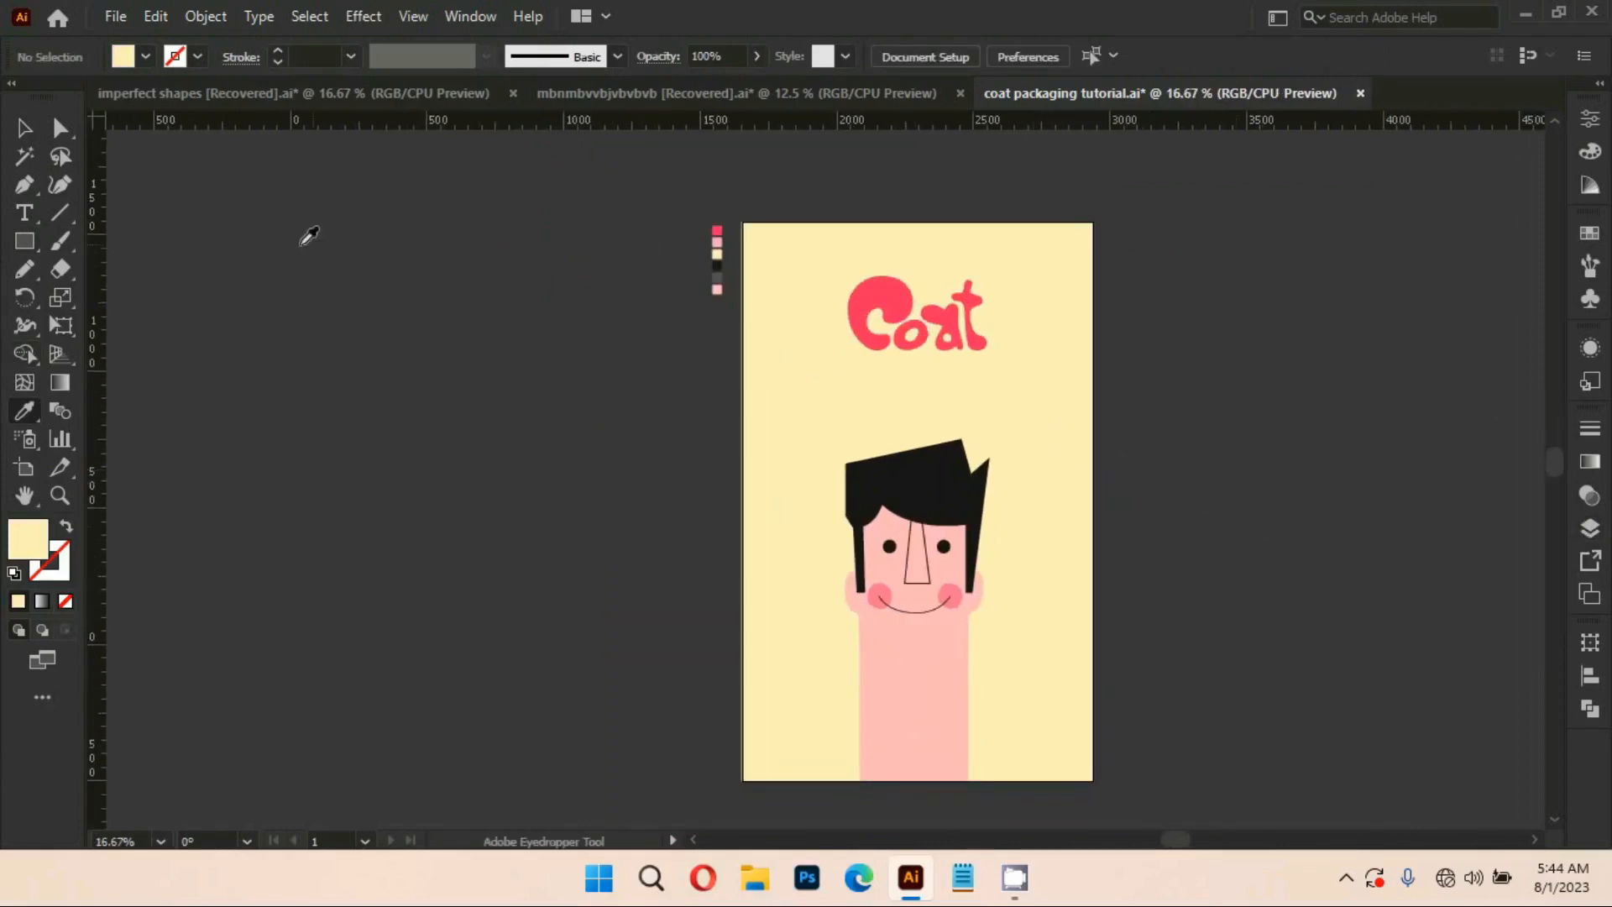
mouse_move(772, 224)
mouse_down()
mouse_move(889, 396)
mouse_move(1056, 563)
mouse_move(939, 350)
mouse_move(978, 511)
mouse_move(1018, 496)
mouse_move(1004, 471)
mouse_up()
key(v)
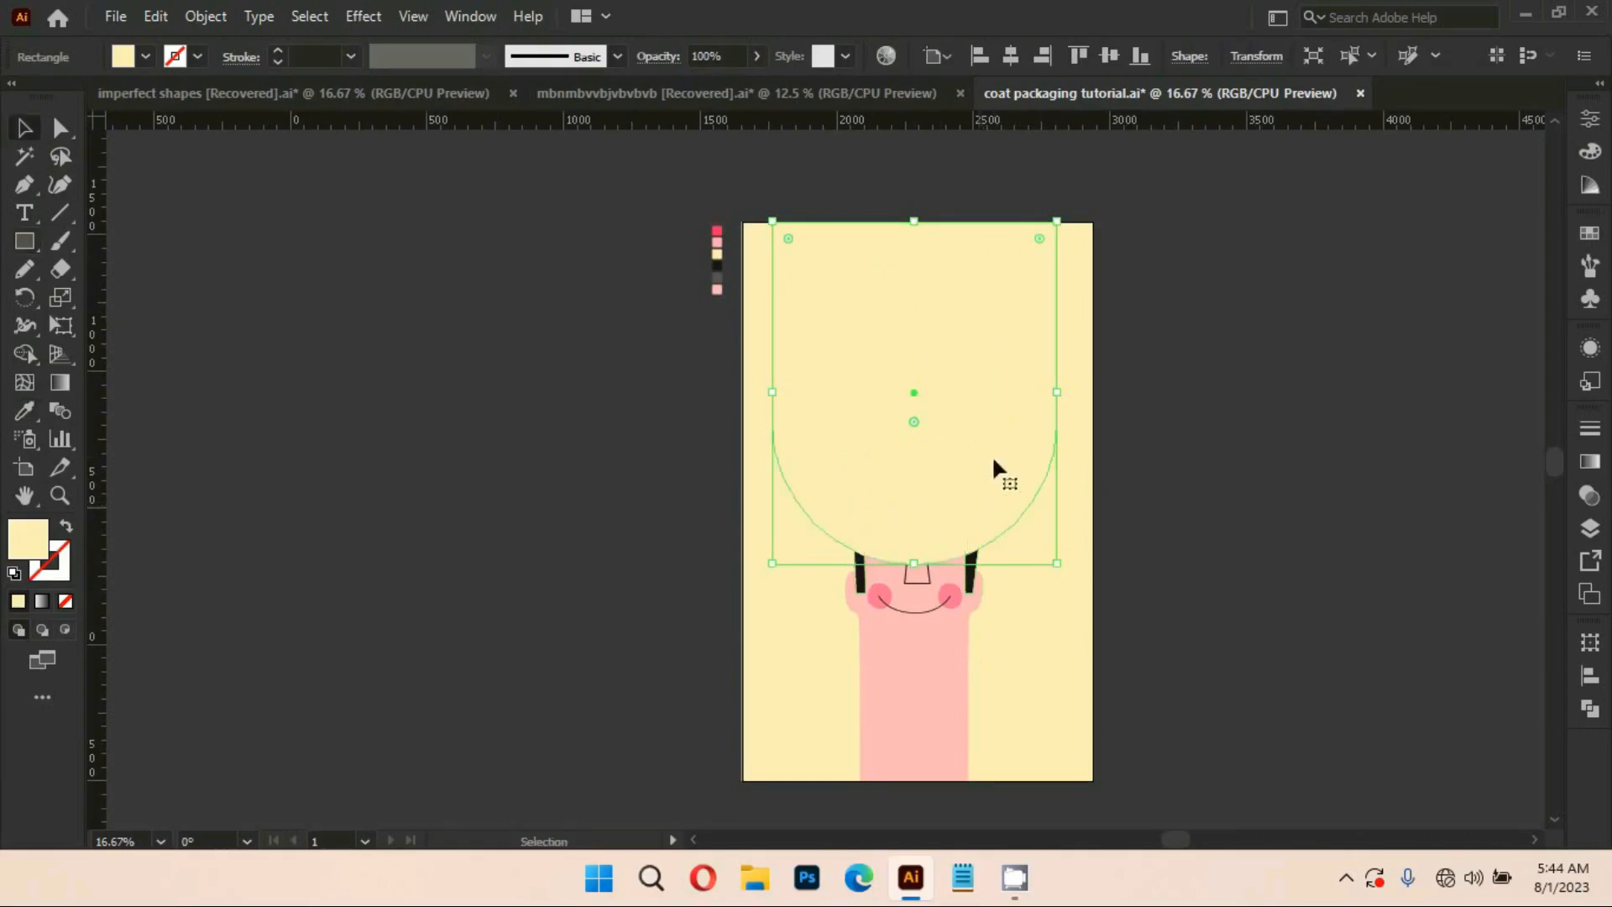
Send the round-bottomed shape behind the lettering and head and fill it with the upper pink swatch's colour, just below the red one
right_click(995, 467)
mouse_move(1082, 728)
click(1326, 806)
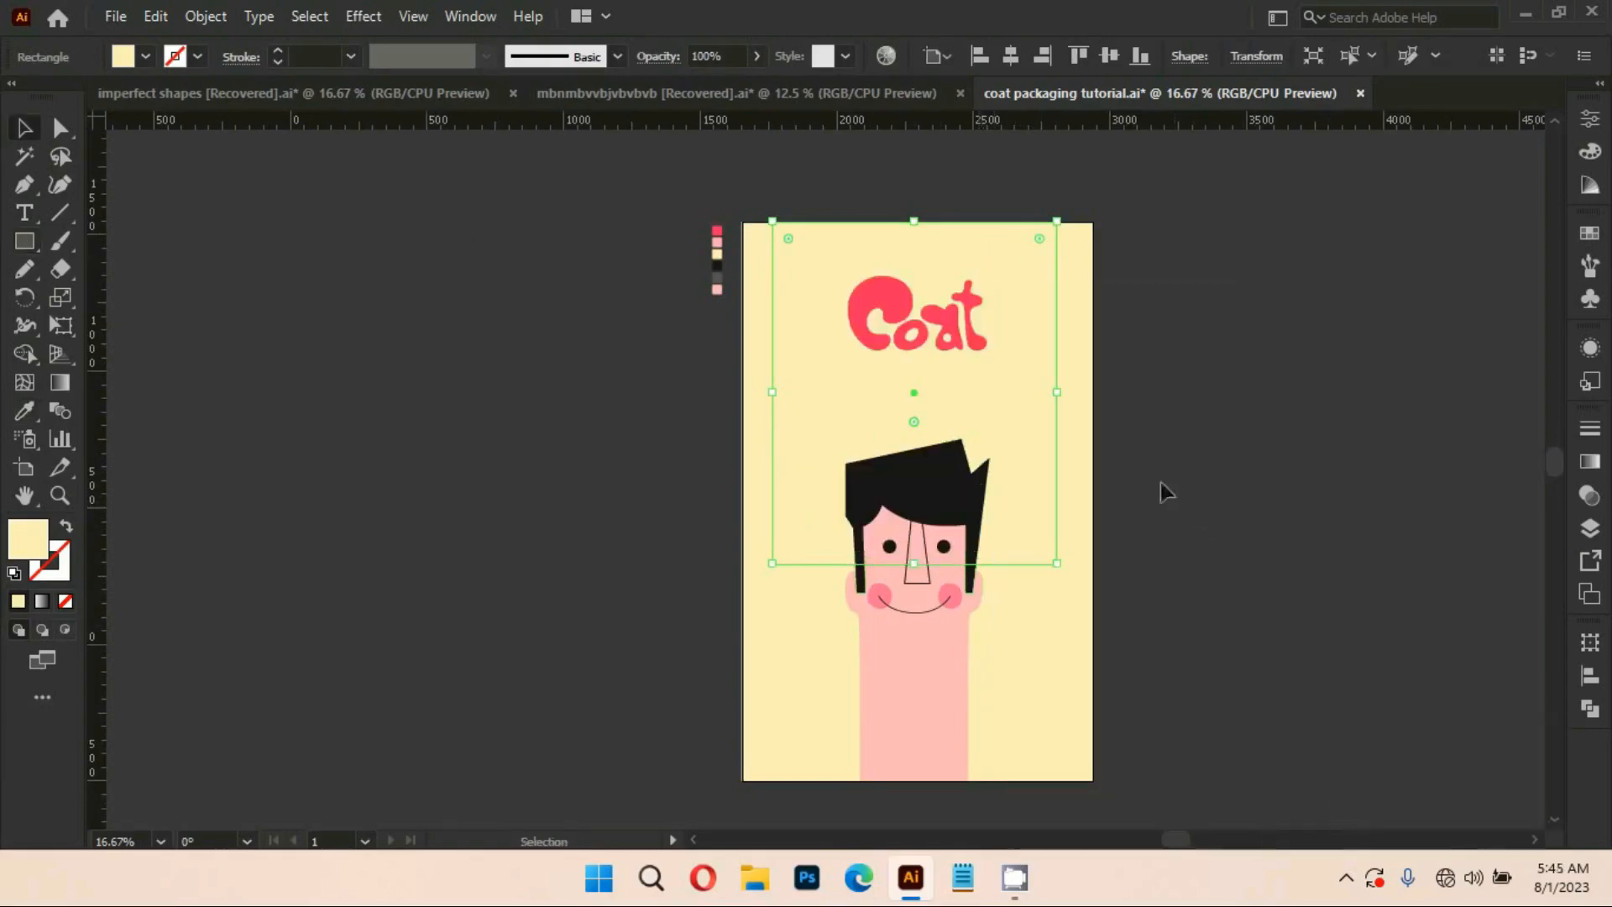
click(25, 412)
scroll(720, 254, up, 3)
click(713, 206)
scroll(771, 364, down, 2)
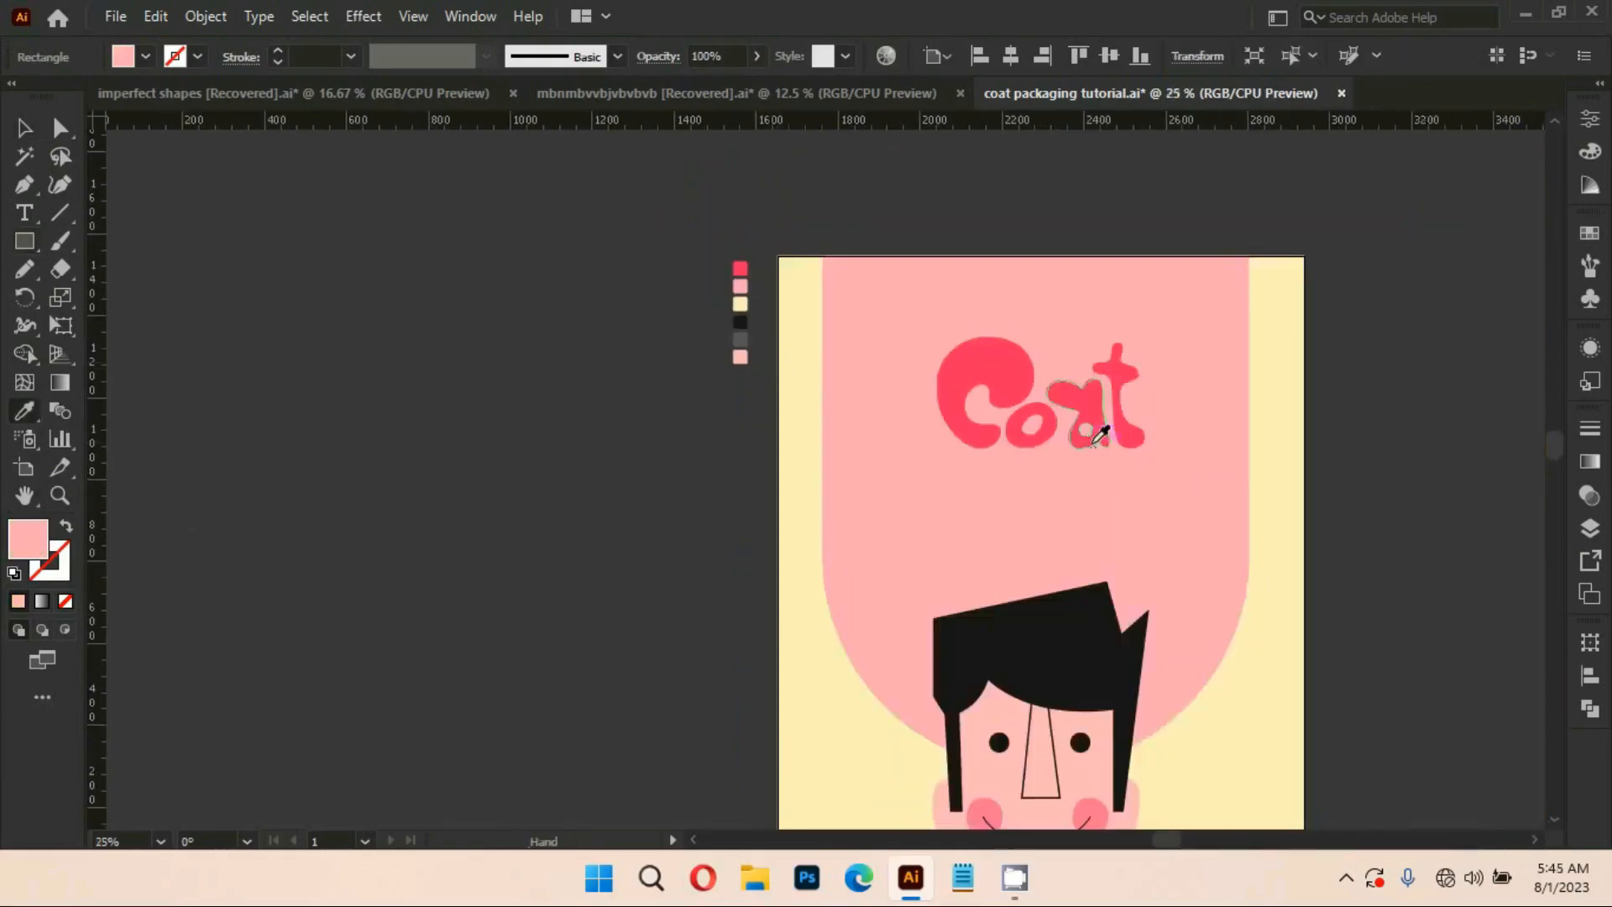
scroll(1100, 433, down, 1)
key(v)
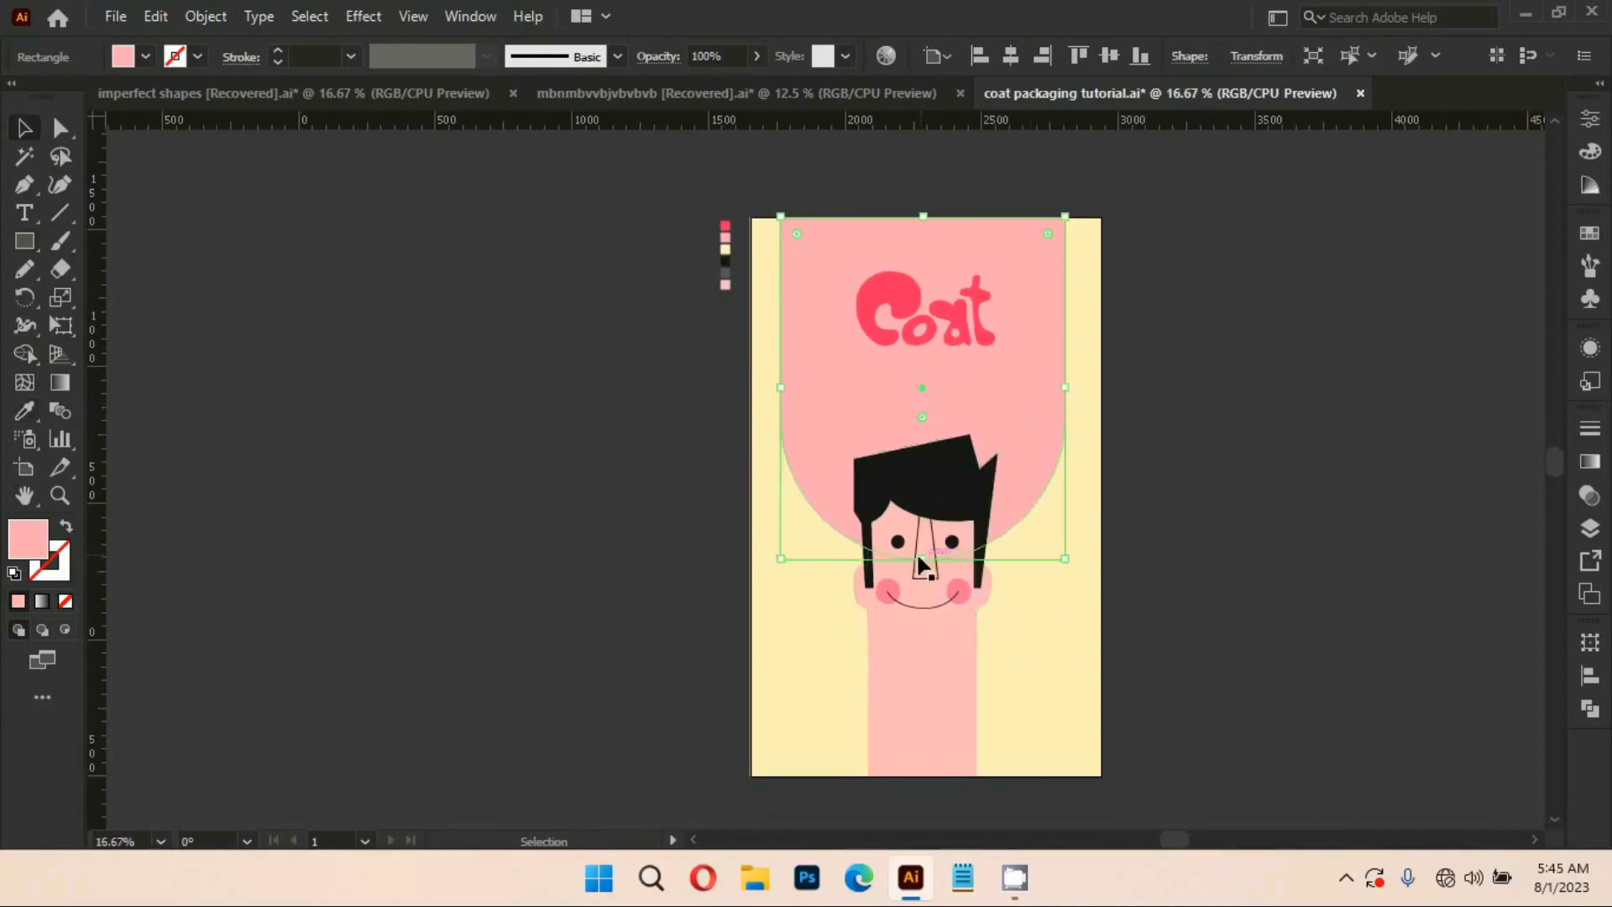
drag(921, 560, 923, 568)
drag(1185, 484, 1195, 481)
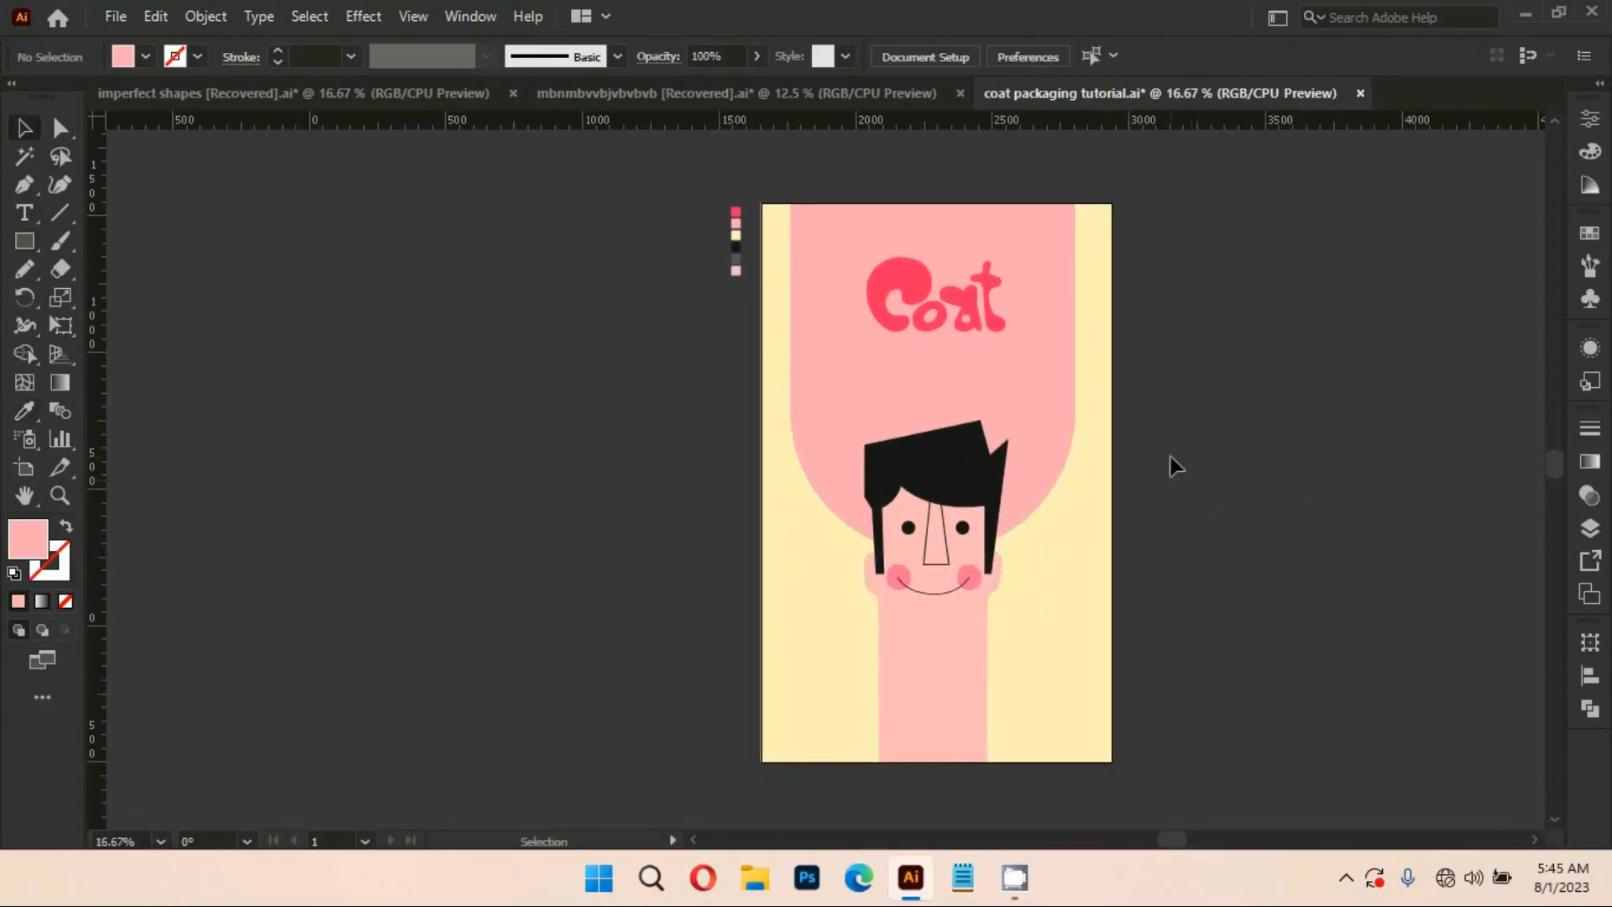
drag(789, 605, 791, 603)
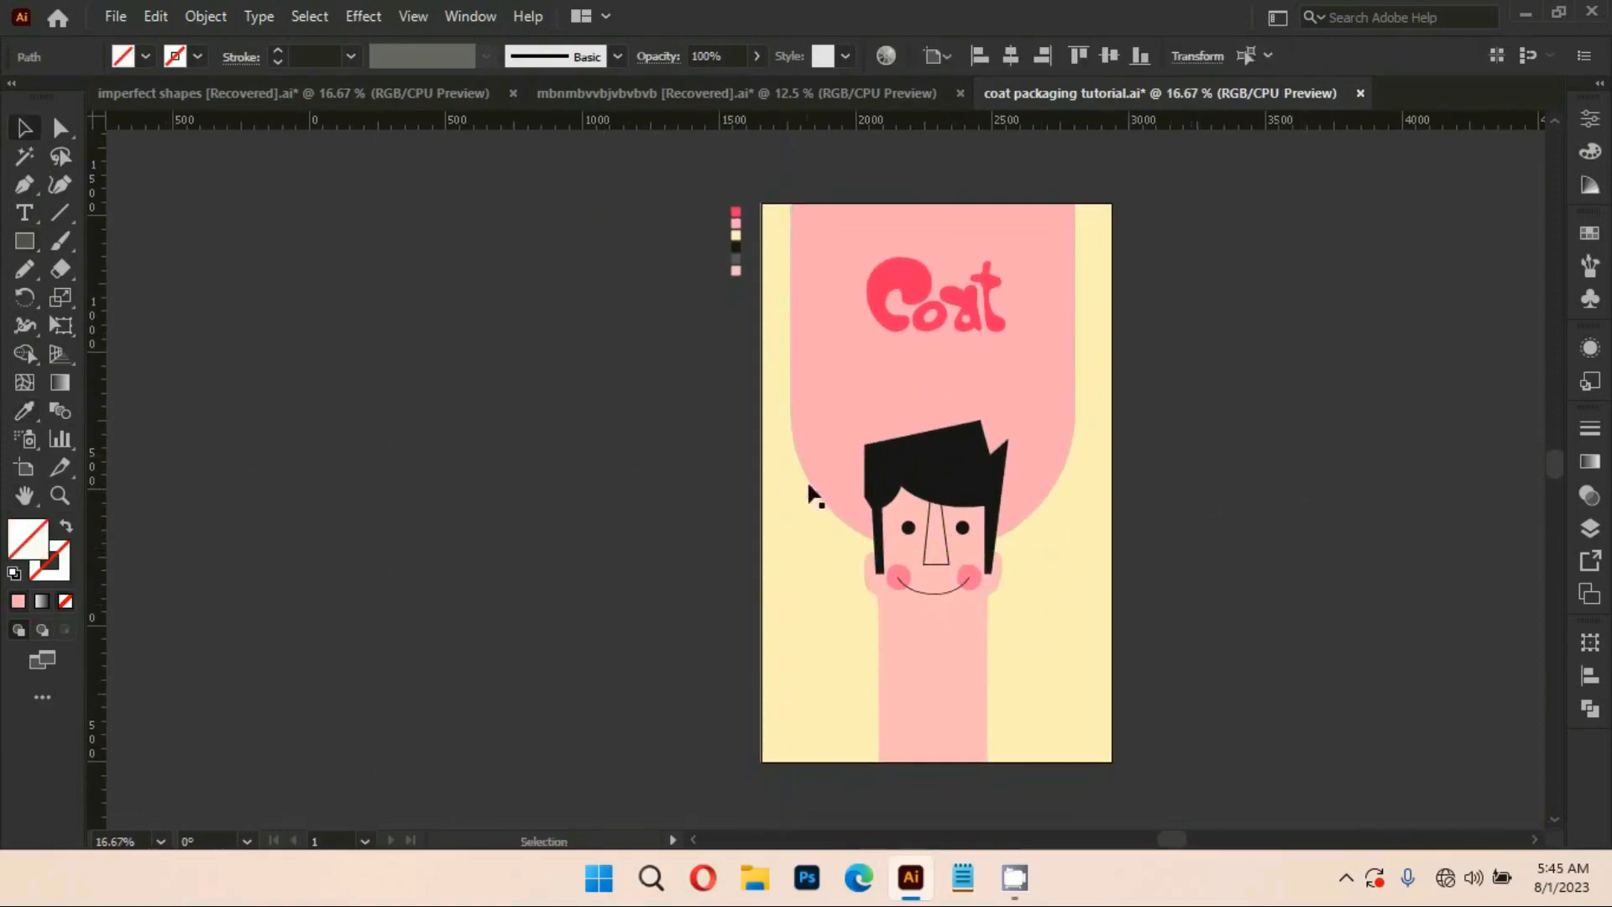
Place vertical guides along the left and right edges of the pink round-bottomed shape
scroll(809, 459, up, 3)
drag(801, 291, 746, 455)
scroll(695, 483, up, 6)
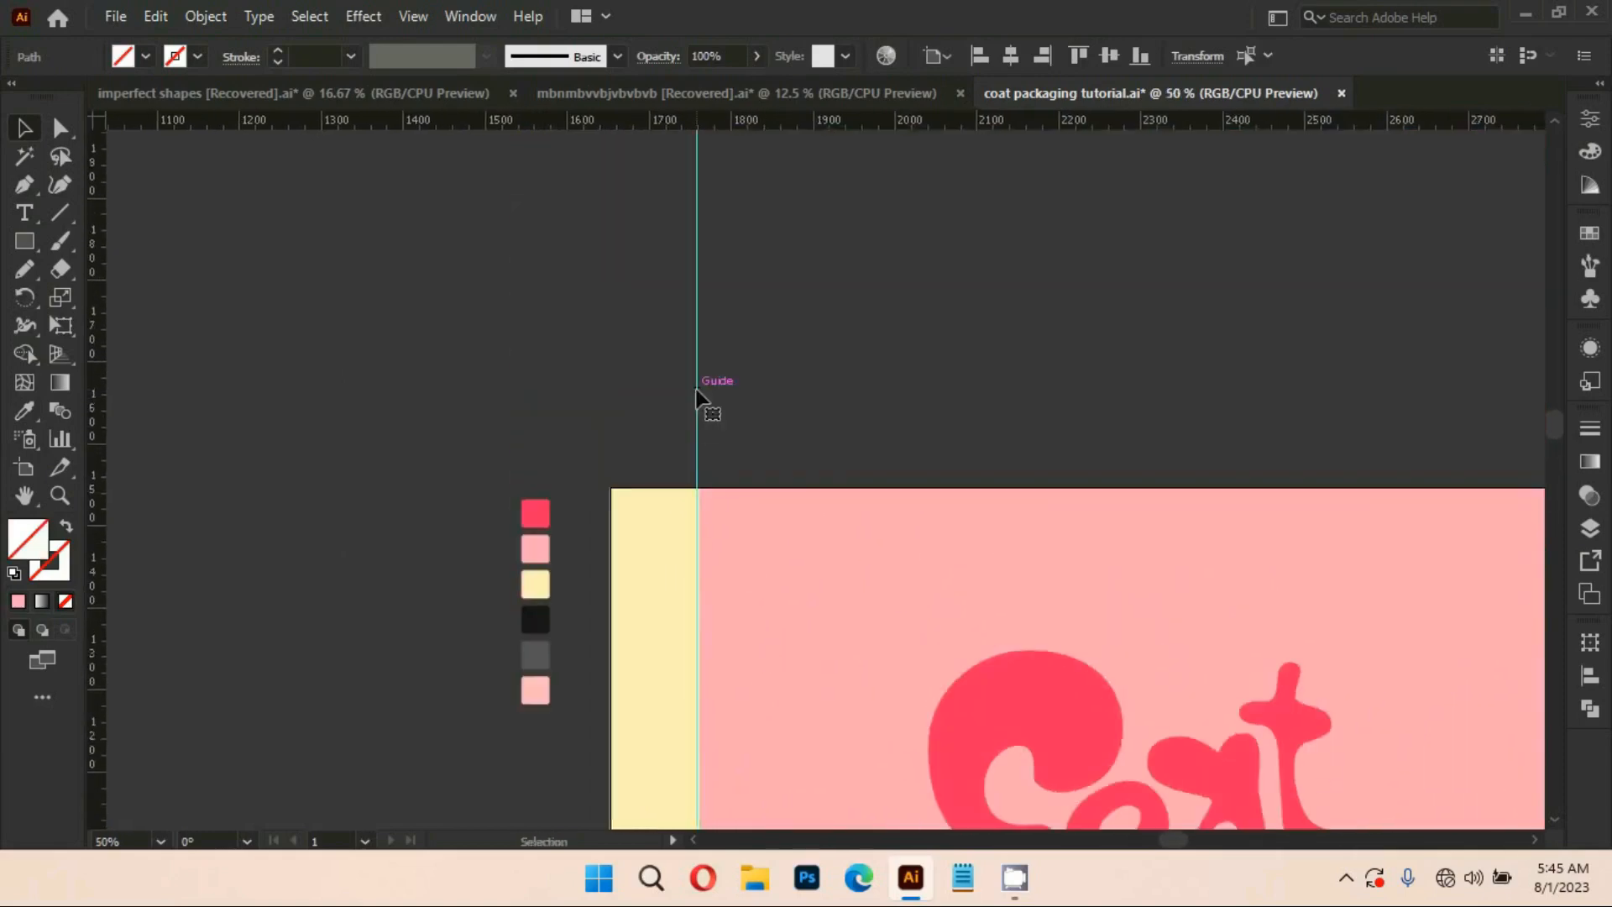
drag(695, 397, 702, 409)
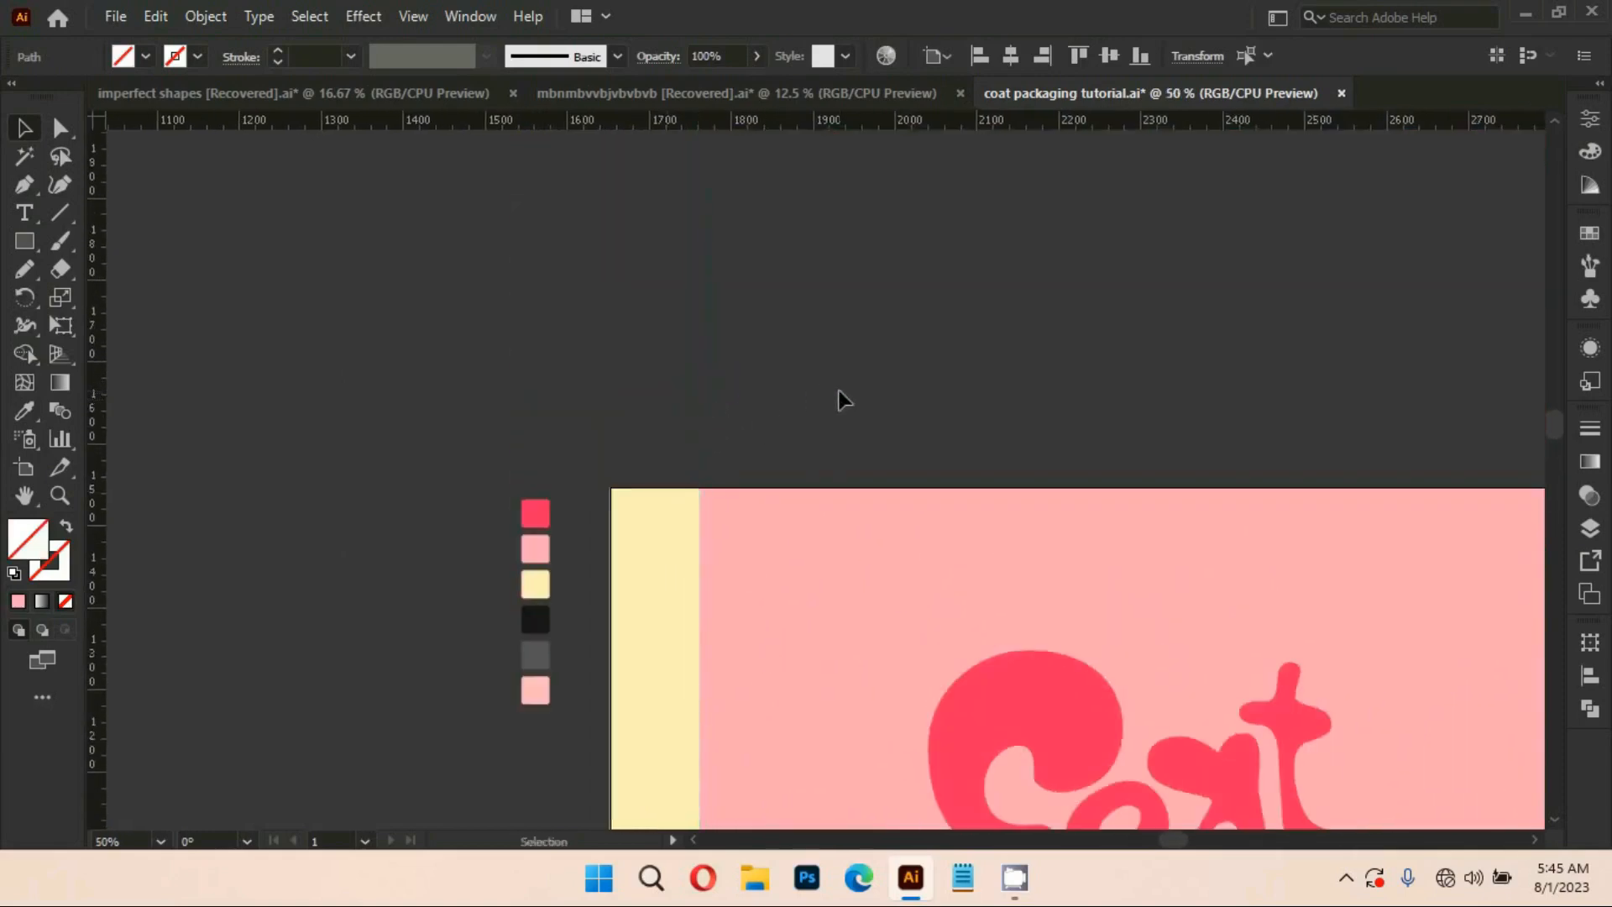
drag(566, 451, 700, 497)
drag(1425, 423, 784, 392)
drag(96, 458, 913, 578)
drag(97, 411, 914, 546)
drag(654, 418, 1002, 370)
Place horizontal guides slightly inside the artboard's top and bottom edges
drag(863, 123, 876, 478)
scroll(878, 647, down, 2)
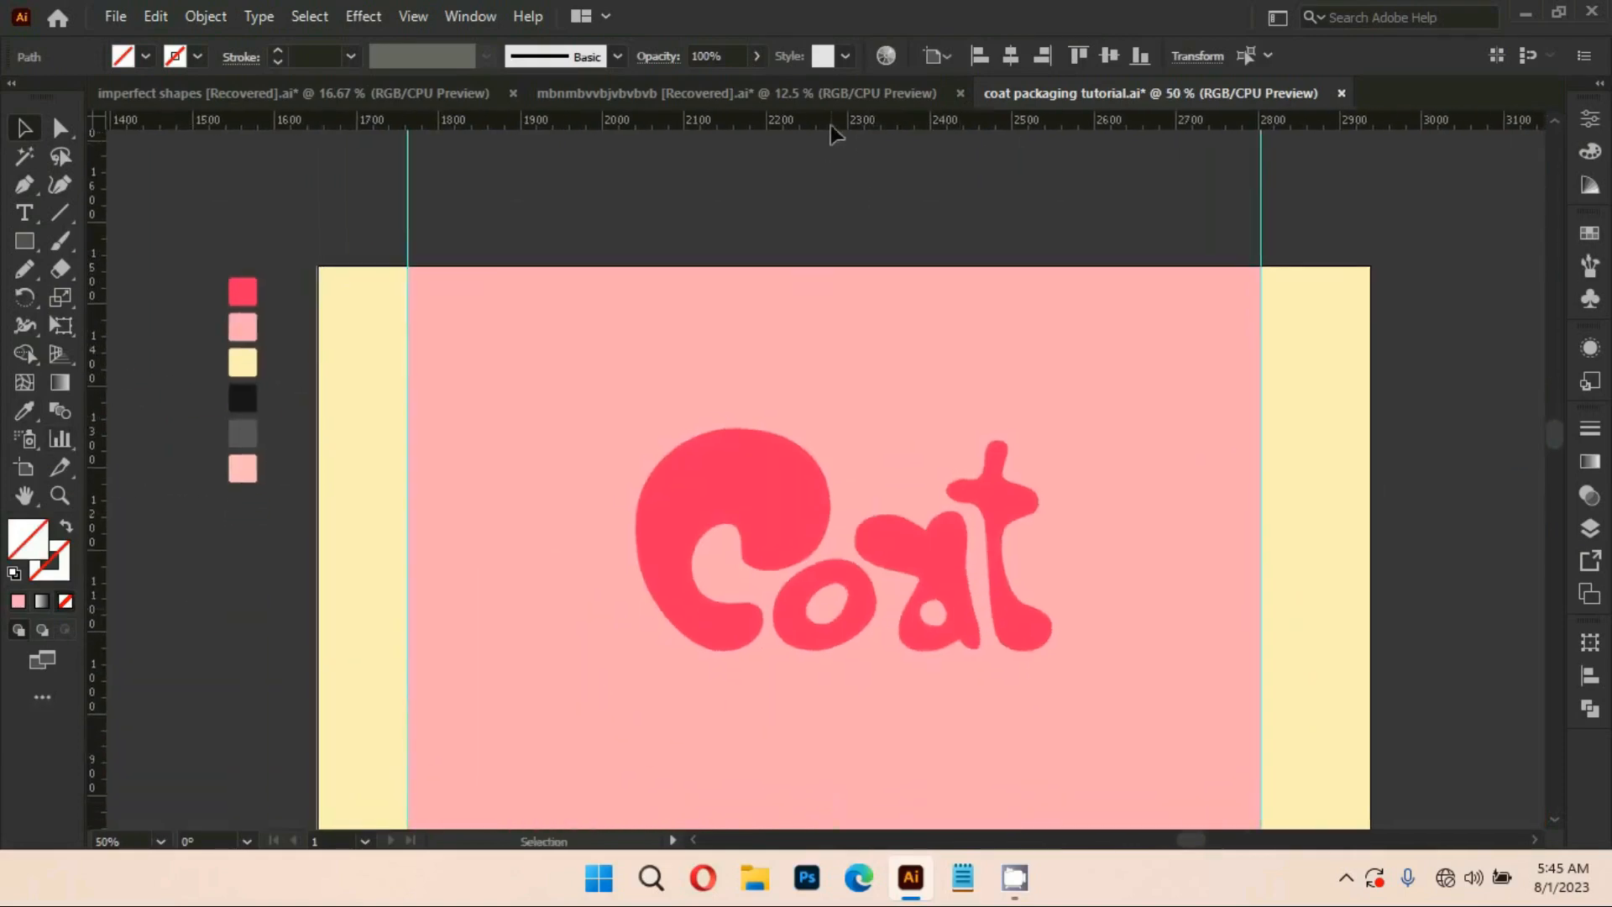
scroll(831, 344, down, 10)
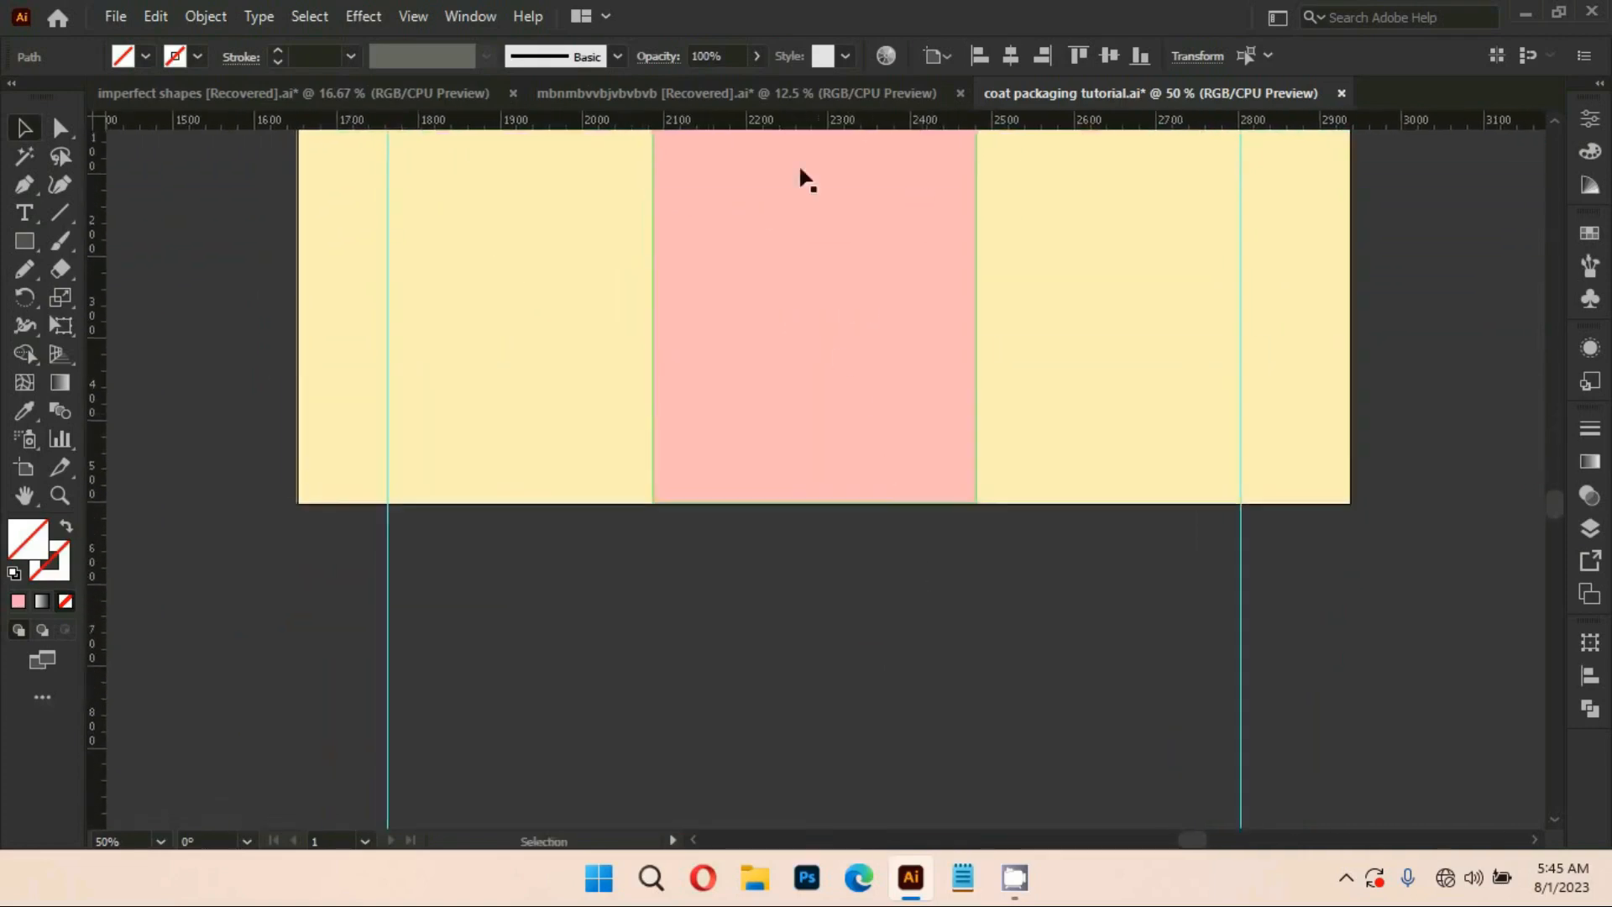
drag(802, 122, 819, 415)
drag(754, 482, 763, 510)
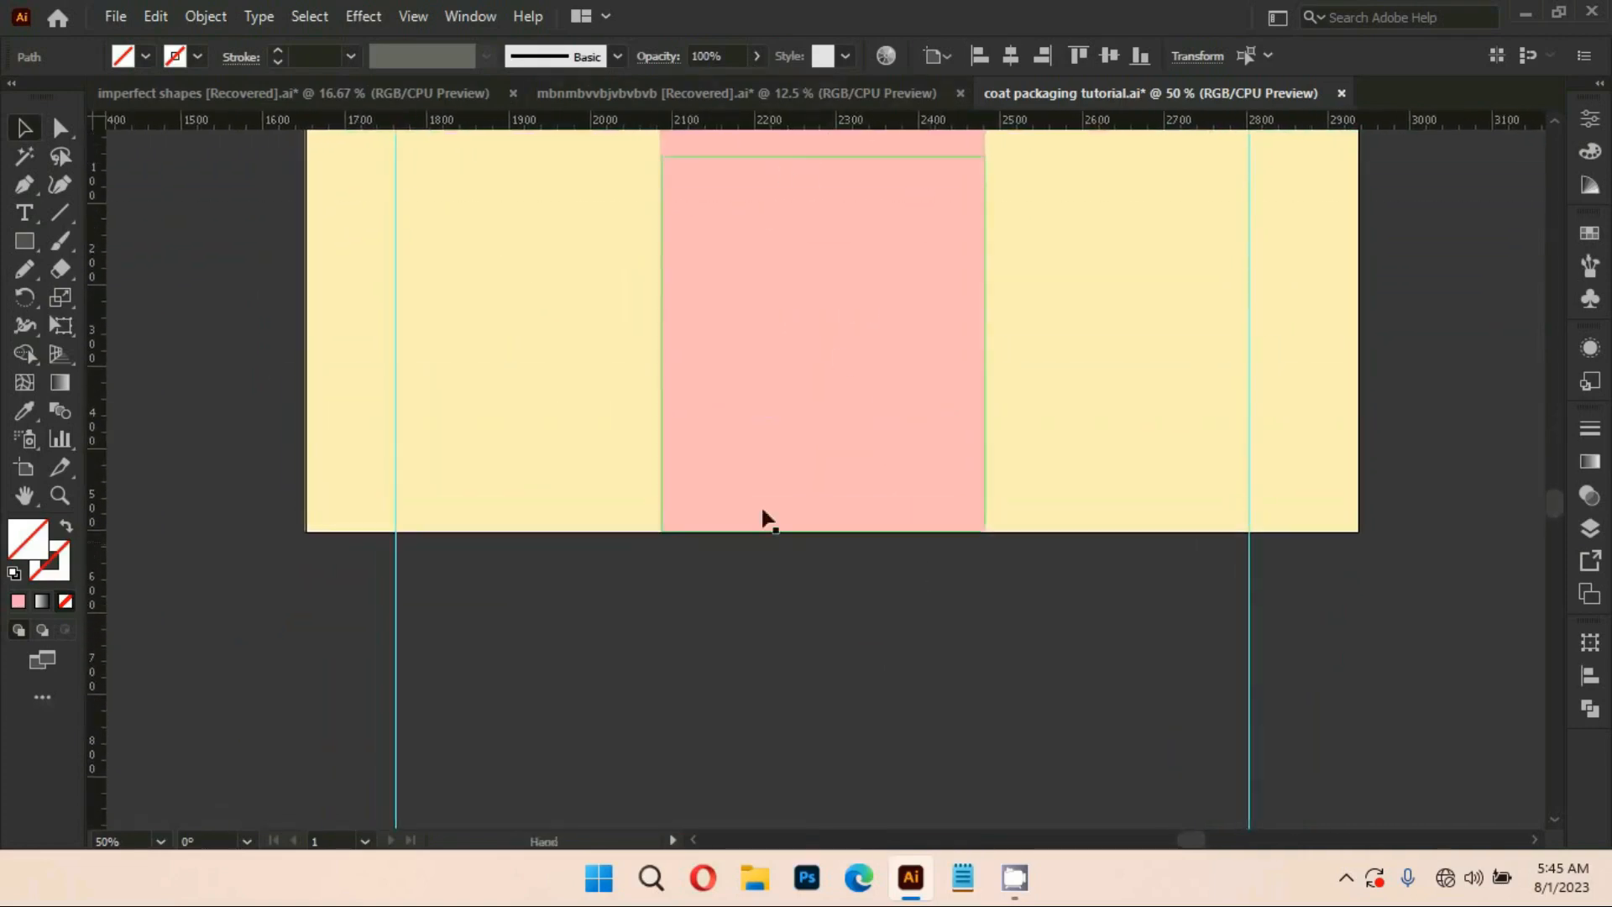
drag(793, 121, 814, 446)
scroll(896, 593, down, 2)
drag(916, 308, 895, 502)
scroll(895, 500, down, 1)
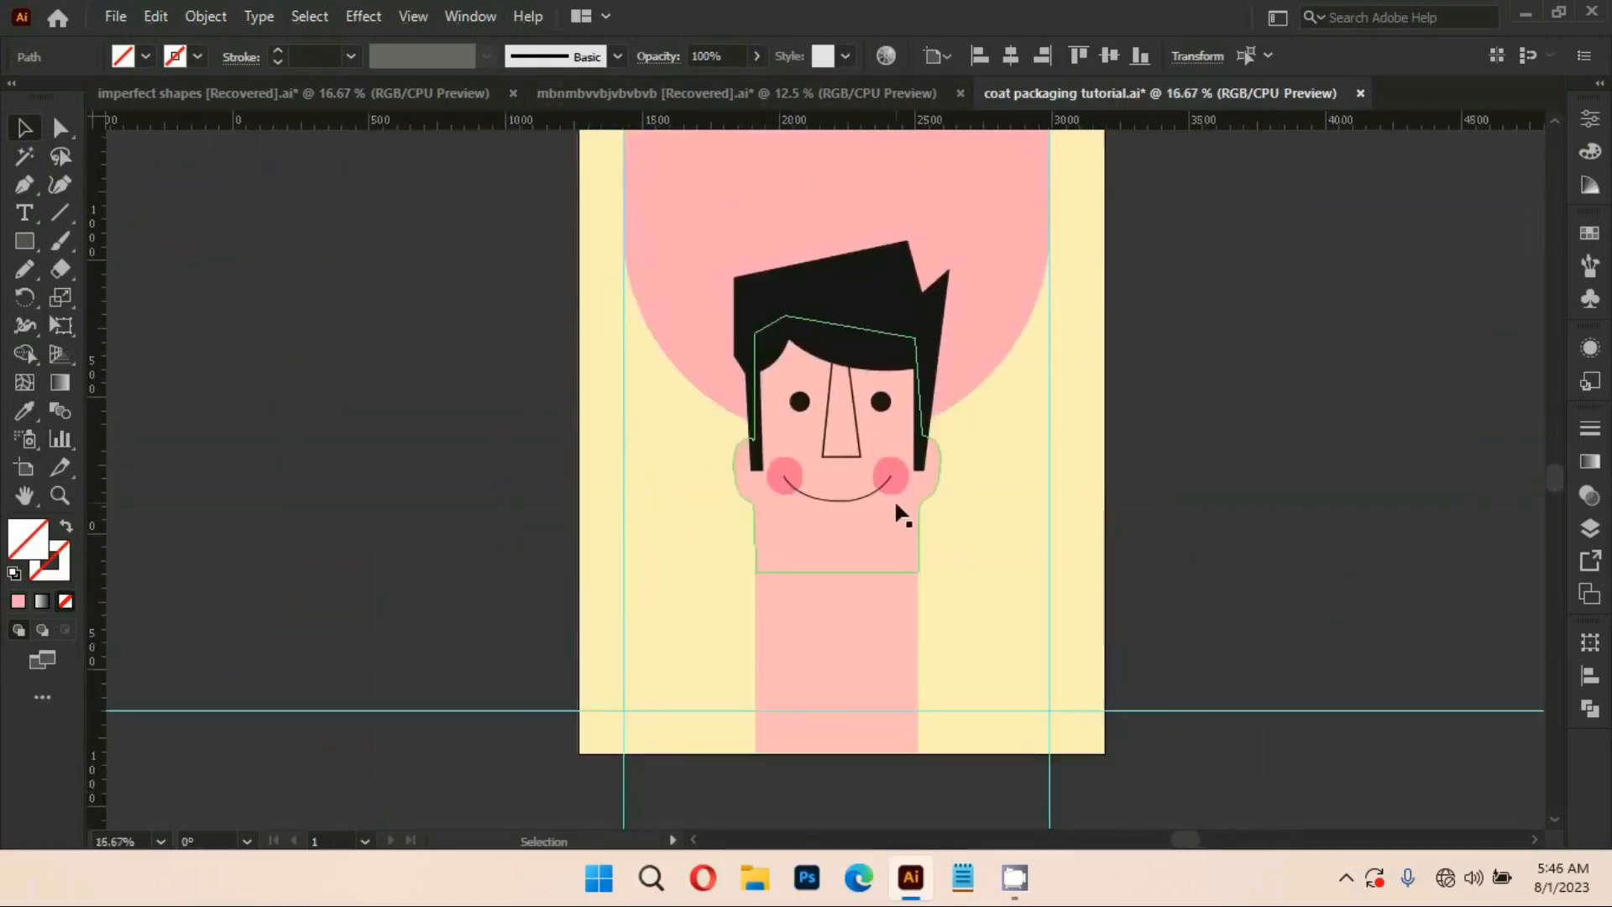
drag(1088, 358, 1061, 414)
scroll(719, 214, up, 3)
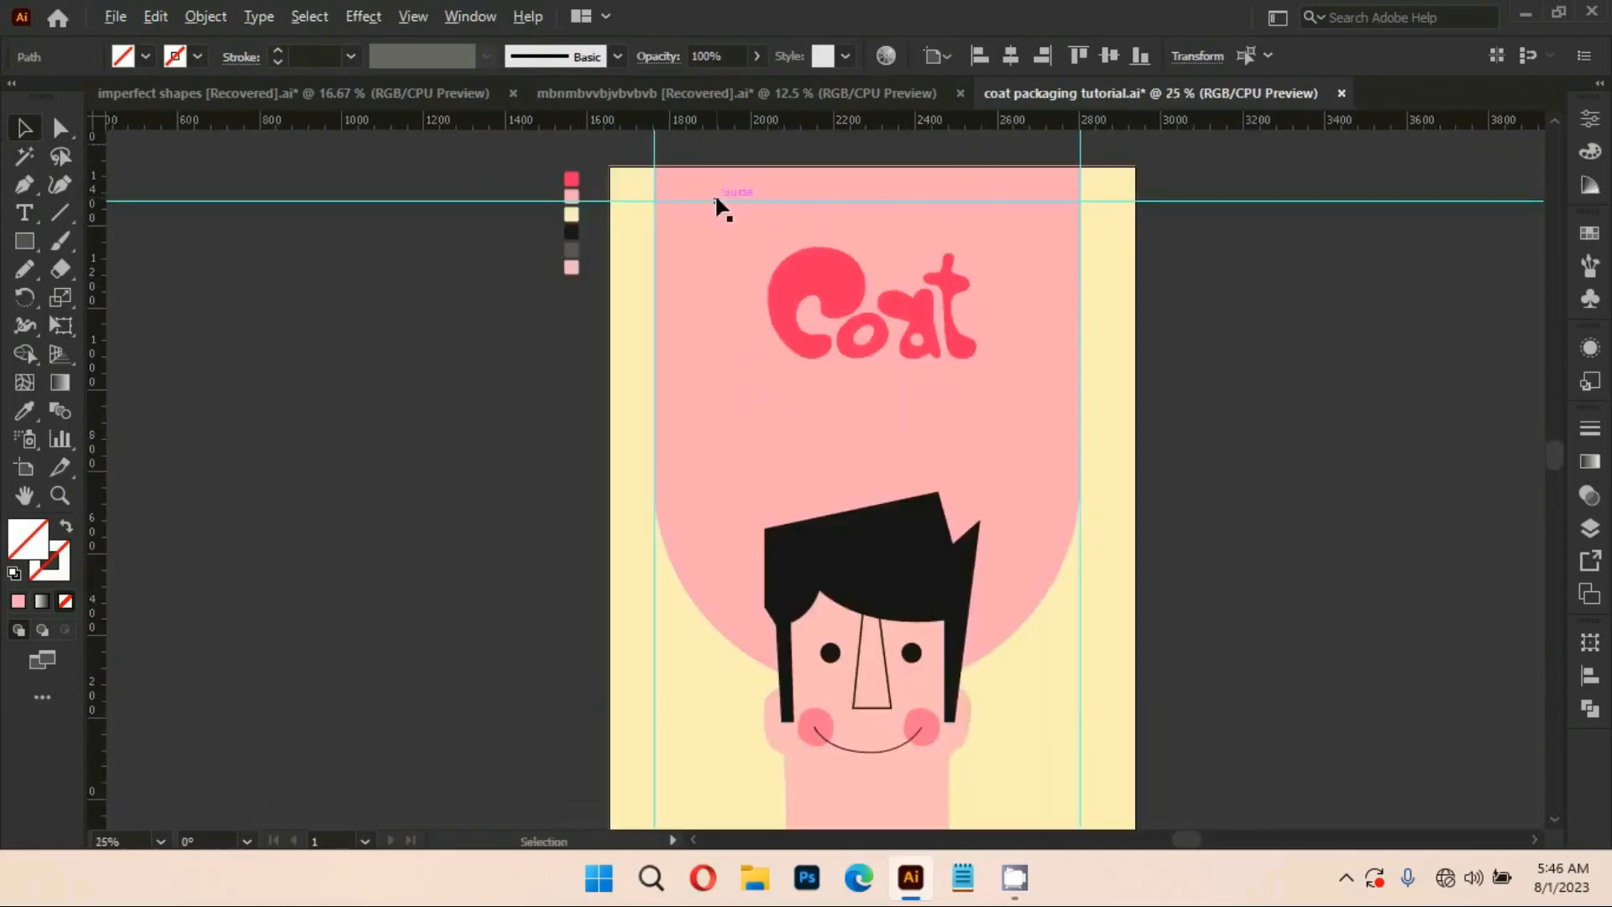
Add the text 100% in Krona One at 30 pt and move it to the upper-left intersection of the guides
drag(683, 244, 720, 266)
key(t)
click(703, 494)
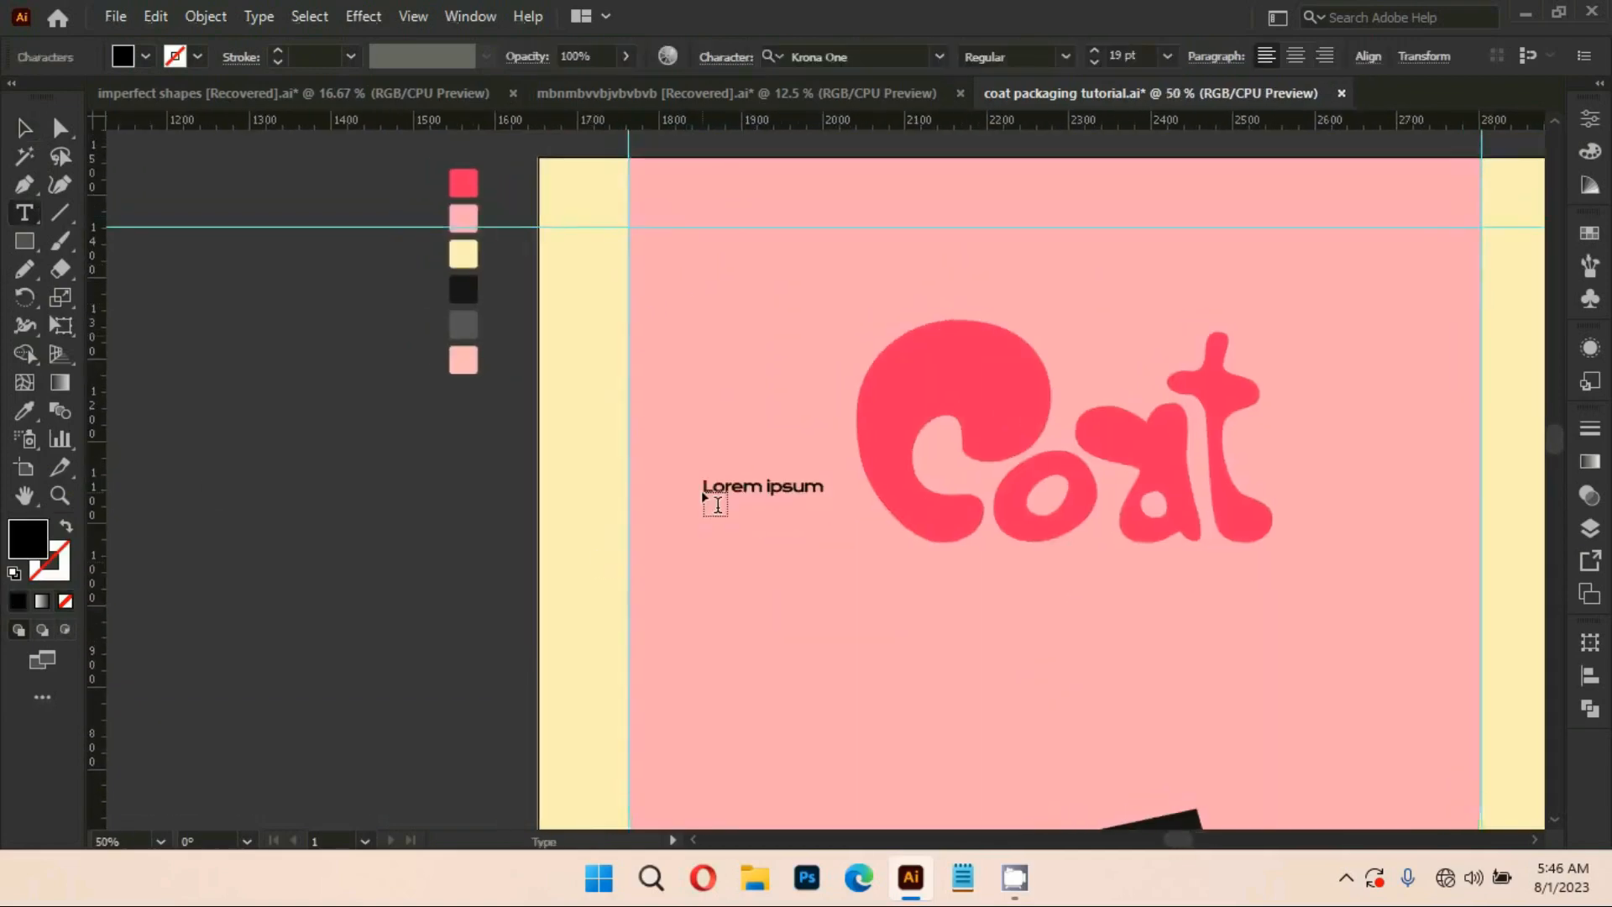
key(BackSpace)
text(100%v)
key(ctrl+z)
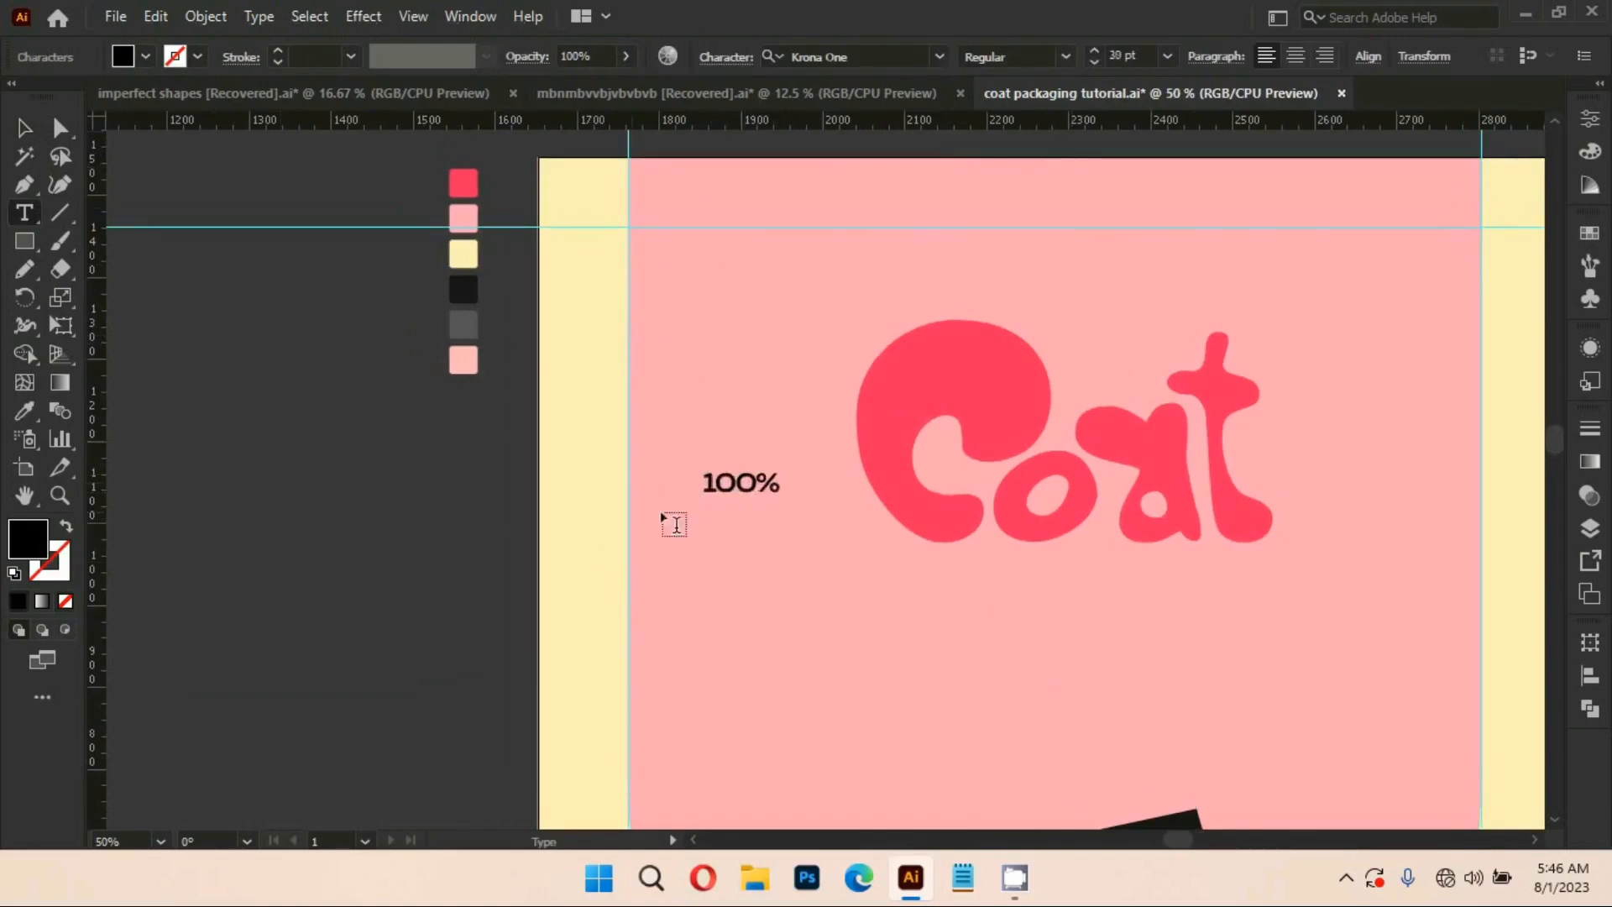
drag(733, 481, 658, 236)
click(683, 354)
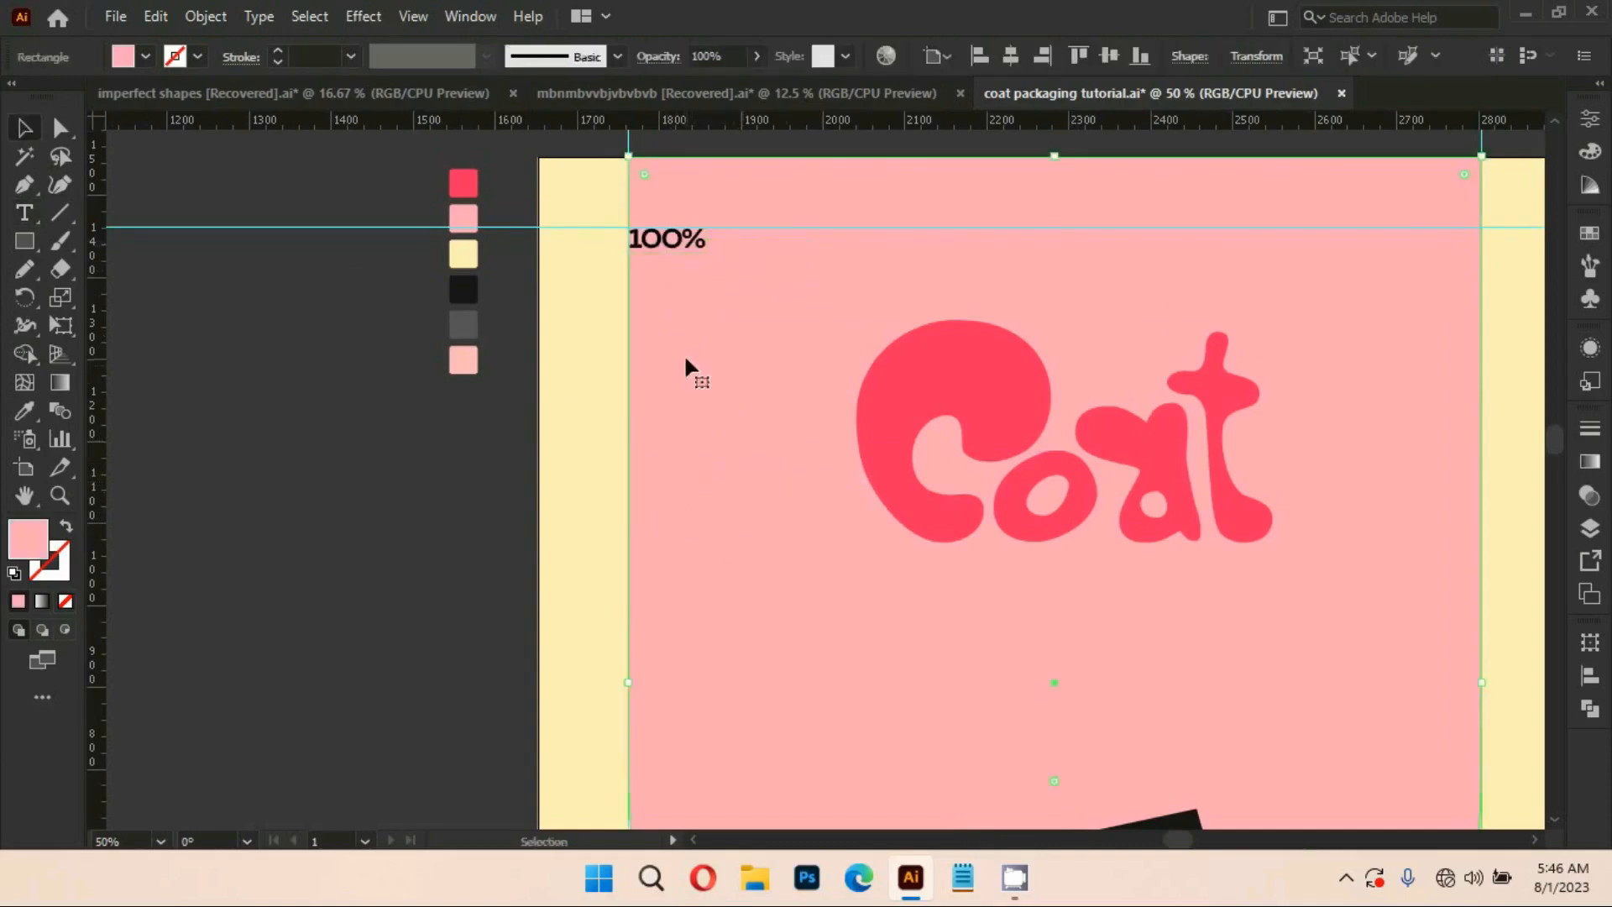
Scale the 100% text to about 32.94 pt and fit its characters against the top and left guides
key(ctrl+equal)
key(ctrl+equal)
key(ctrl+equal)
key(ctrl+equal)
key(ctrl+equal)
scroll(636, 424, down, 4)
scroll(1343, 604, down, 2)
drag(1343, 604, 1025, 430)
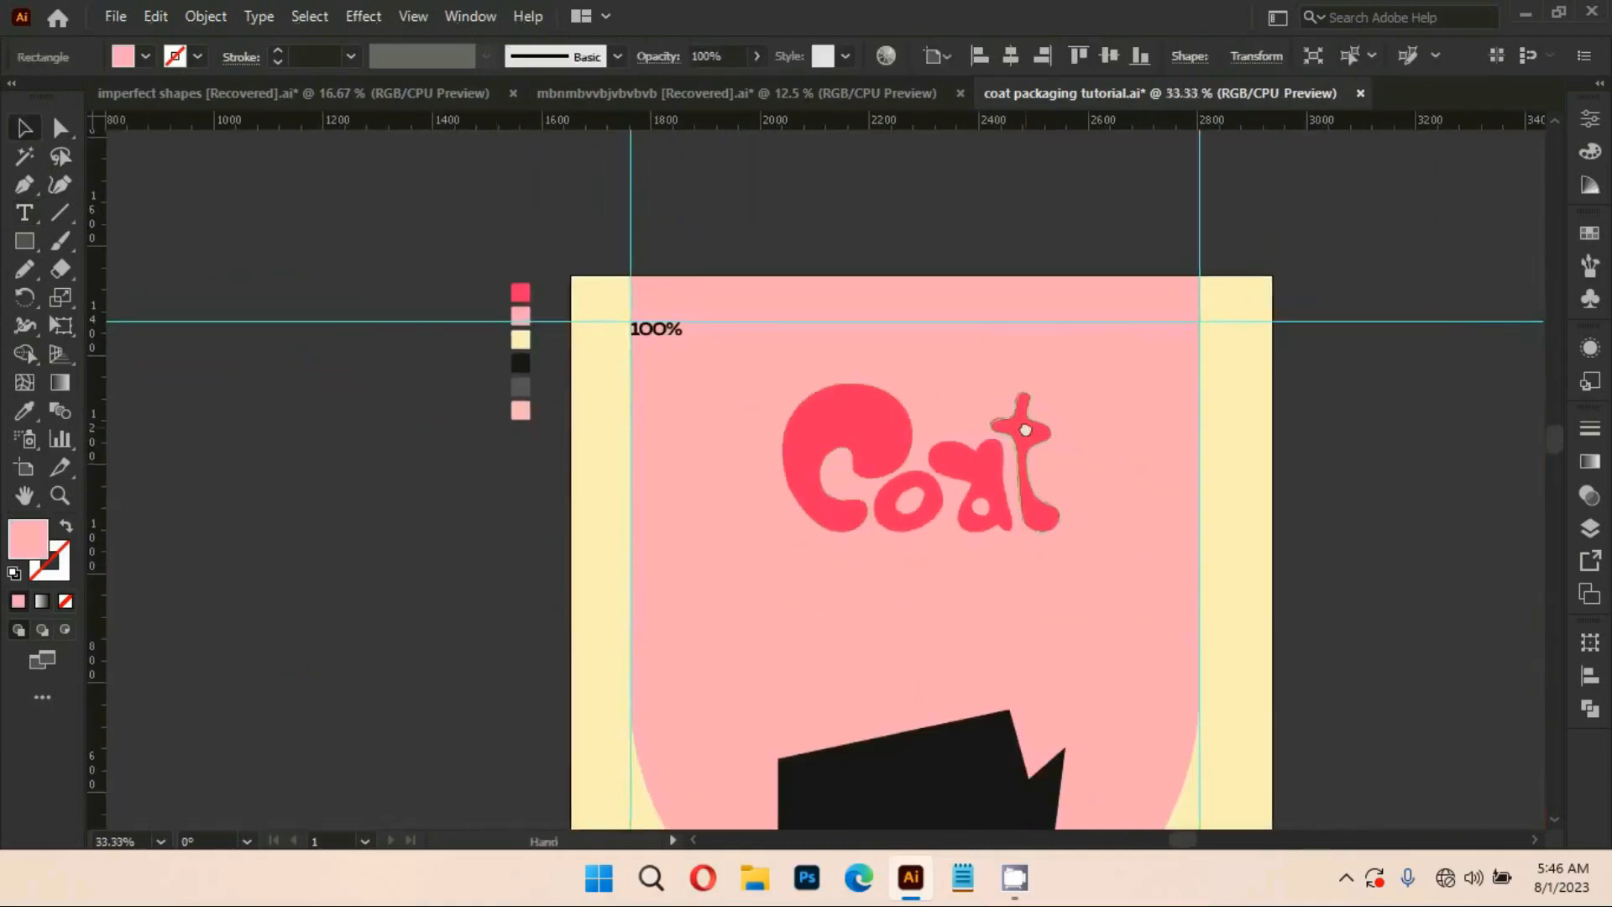
scroll(664, 344, up, 3)
drag(664, 344, 781, 428)
click(785, 390)
mouse_move(841, 357)
mouse_down()
mouse_move(877, 379)
mouse_move(864, 352)
mouse_up()
click(728, 448)
drag(728, 449, 756, 468)
scroll(748, 390, up, 3)
drag(687, 424, 777, 428)
click(788, 541)
scroll(779, 425, up, 2)
drag(686, 548, 683, 548)
drag(1044, 654, 792, 632)
drag(894, 337, 896, 340)
drag(1078, 642, 938, 607)
scroll(812, 294, up, 2)
drag(728, 296, 723, 292)
scroll(769, 408, down, 2)
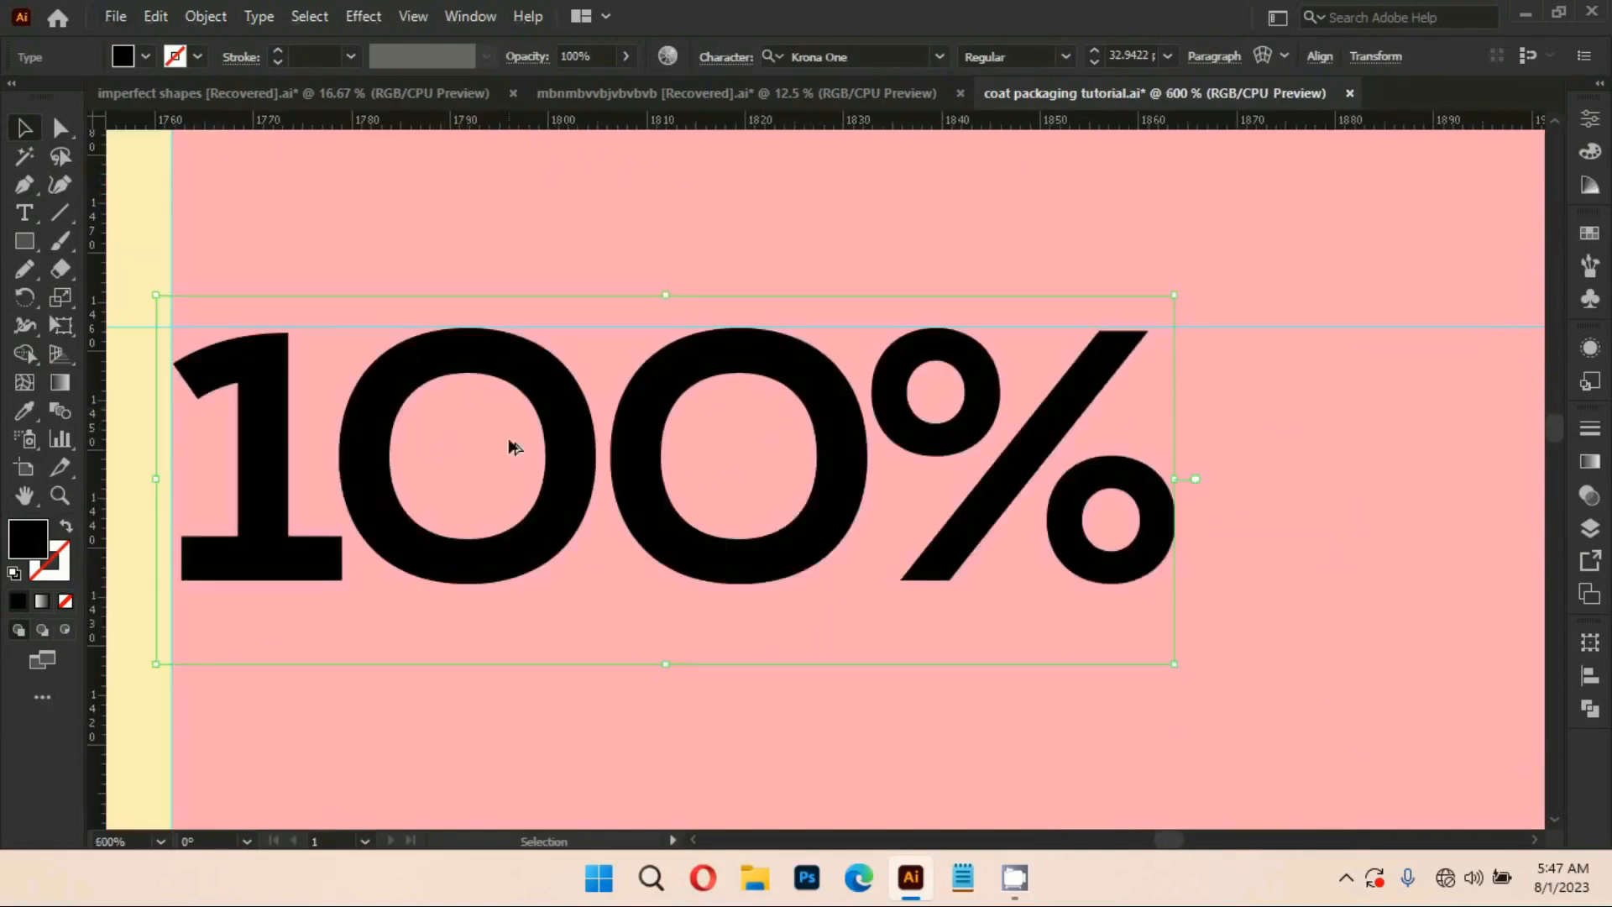
Duplicate the 100% text to its right and change the copy's wording to PURE
scroll(511, 446, down, 1)
drag(734, 493, 934, 457)
key(t)
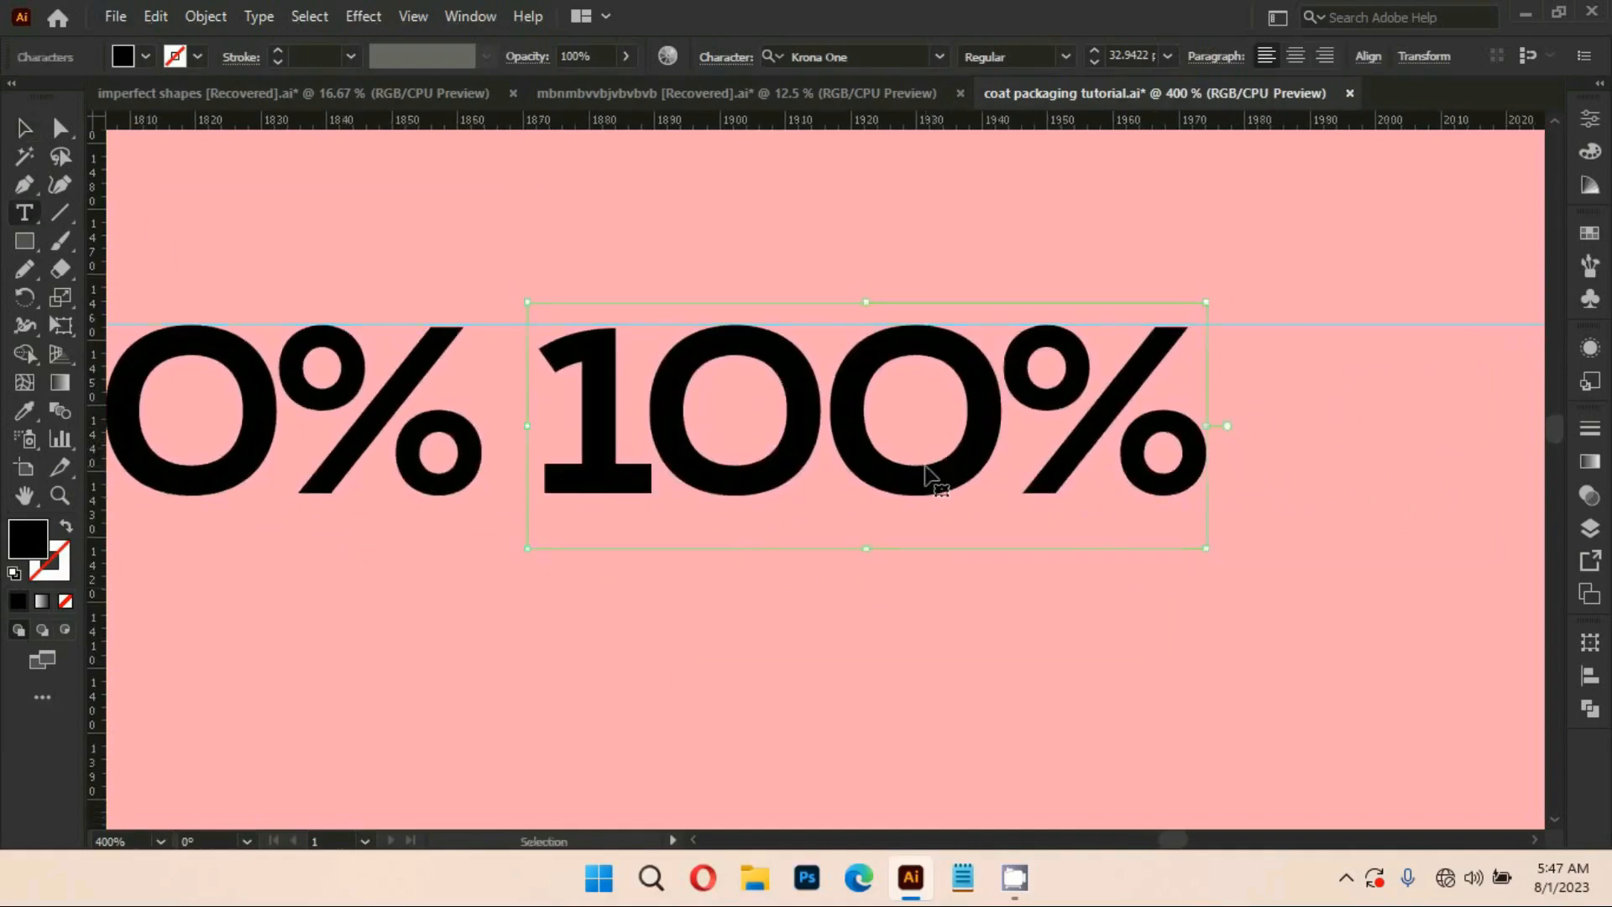
key(ctrl+a)
text(PURE)
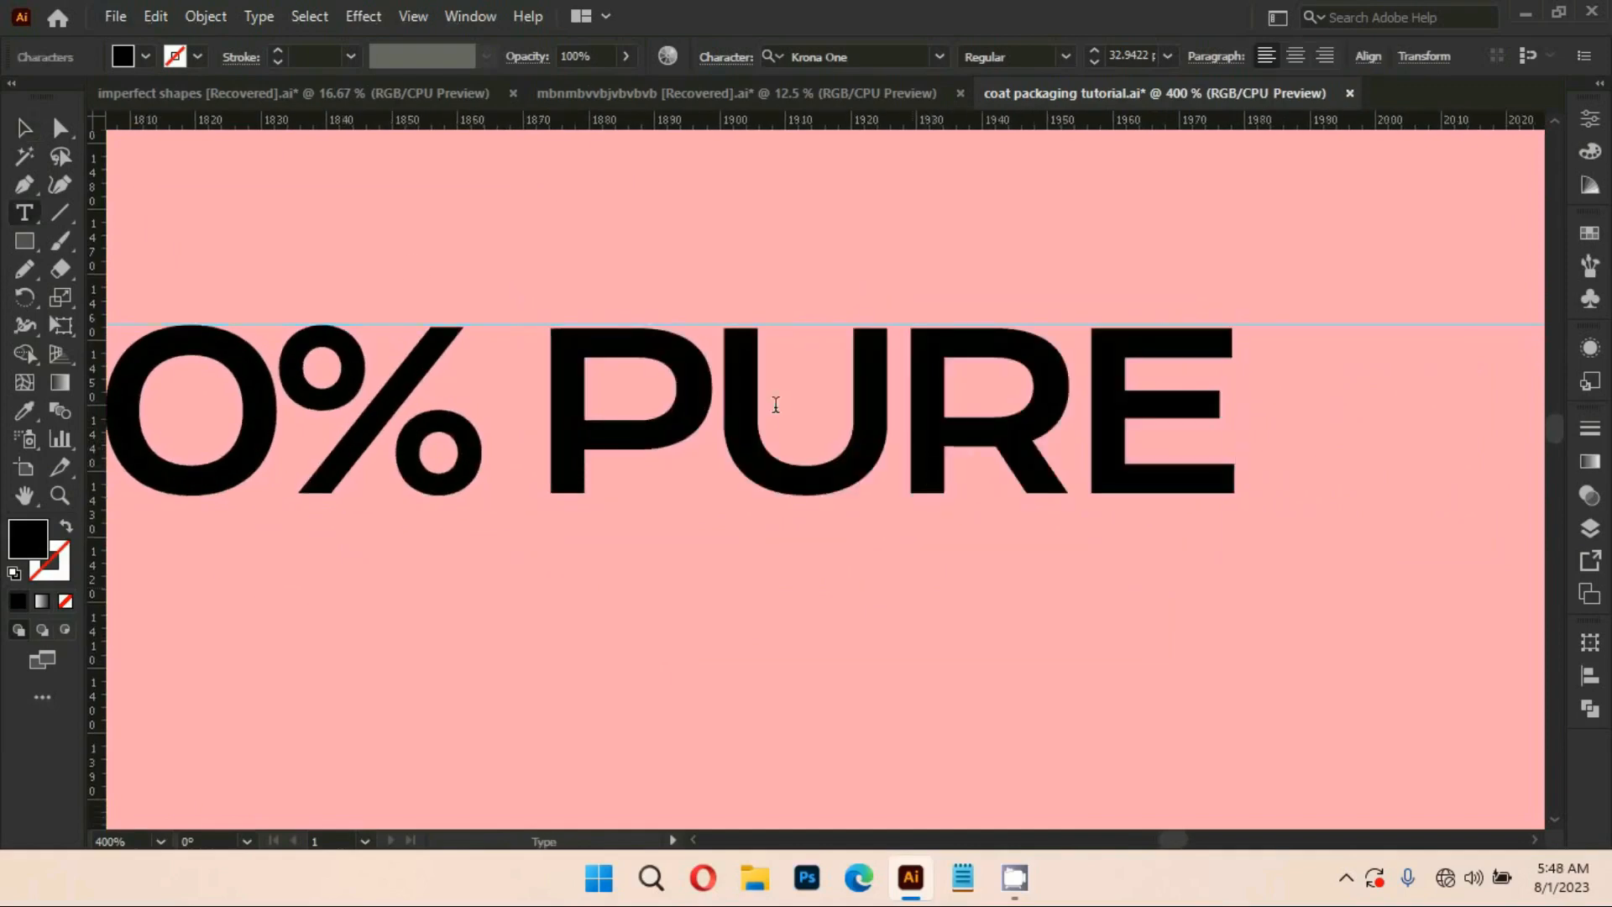
key(Escape)
Scale the PURE text down to about 13.15 pt and position it beside 100% at the top guide
drag(1240, 555, 784, 430)
drag(637, 370, 643, 380)
key(space)
drag(633, 475, 719, 495)
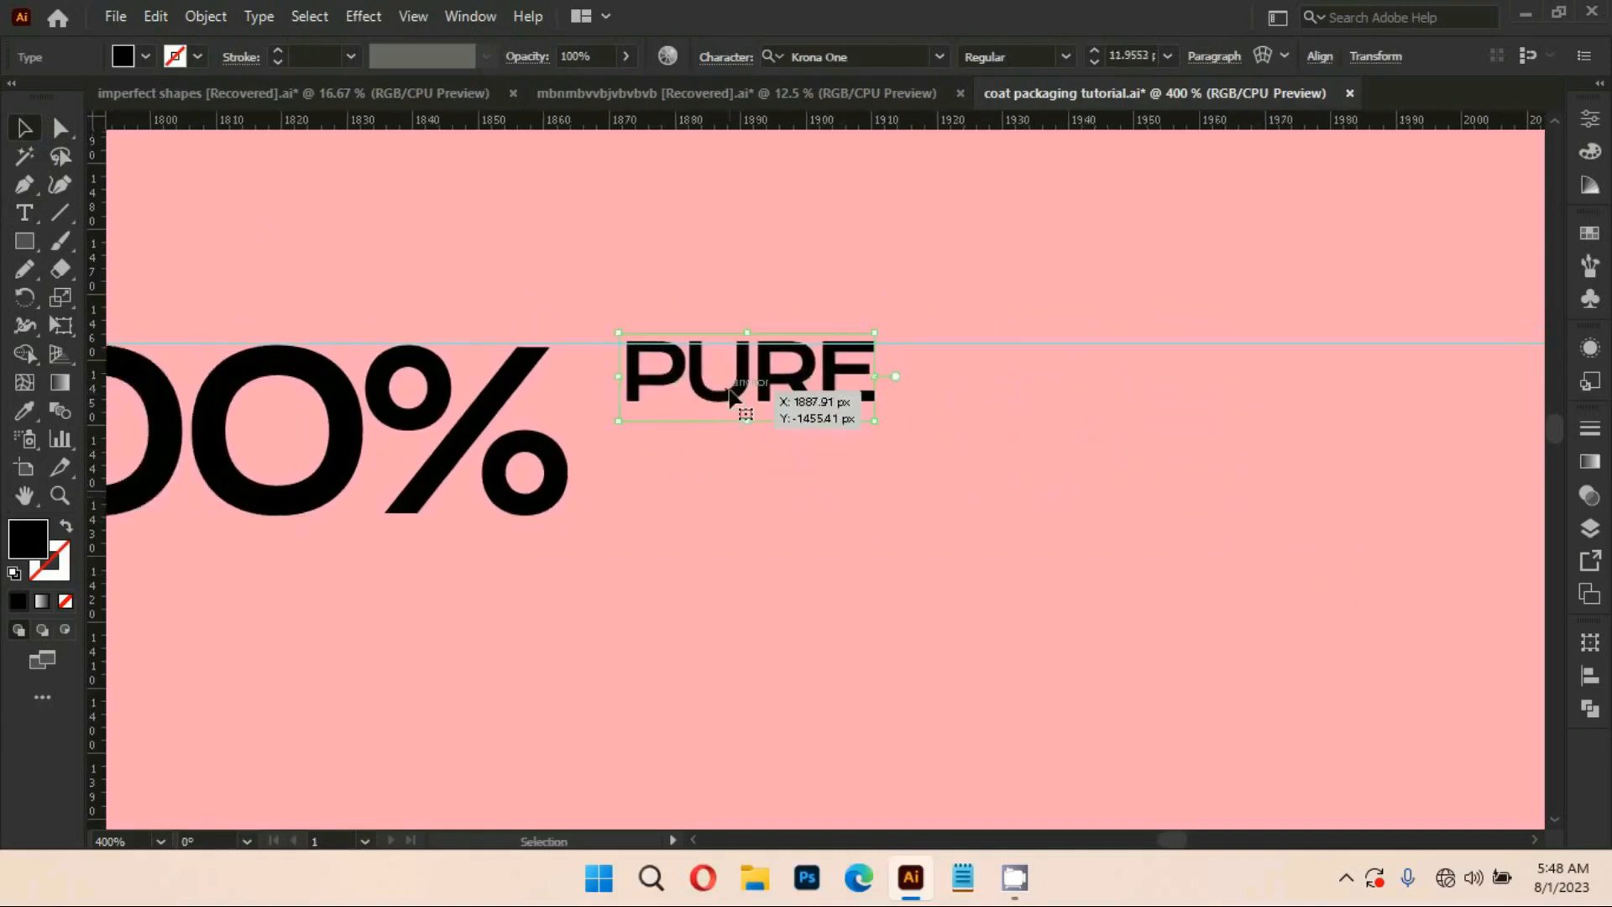
mouse_move(874, 421)
mouse_down()
mouse_move(899, 450)
mouse_move(900, 432)
mouse_up()
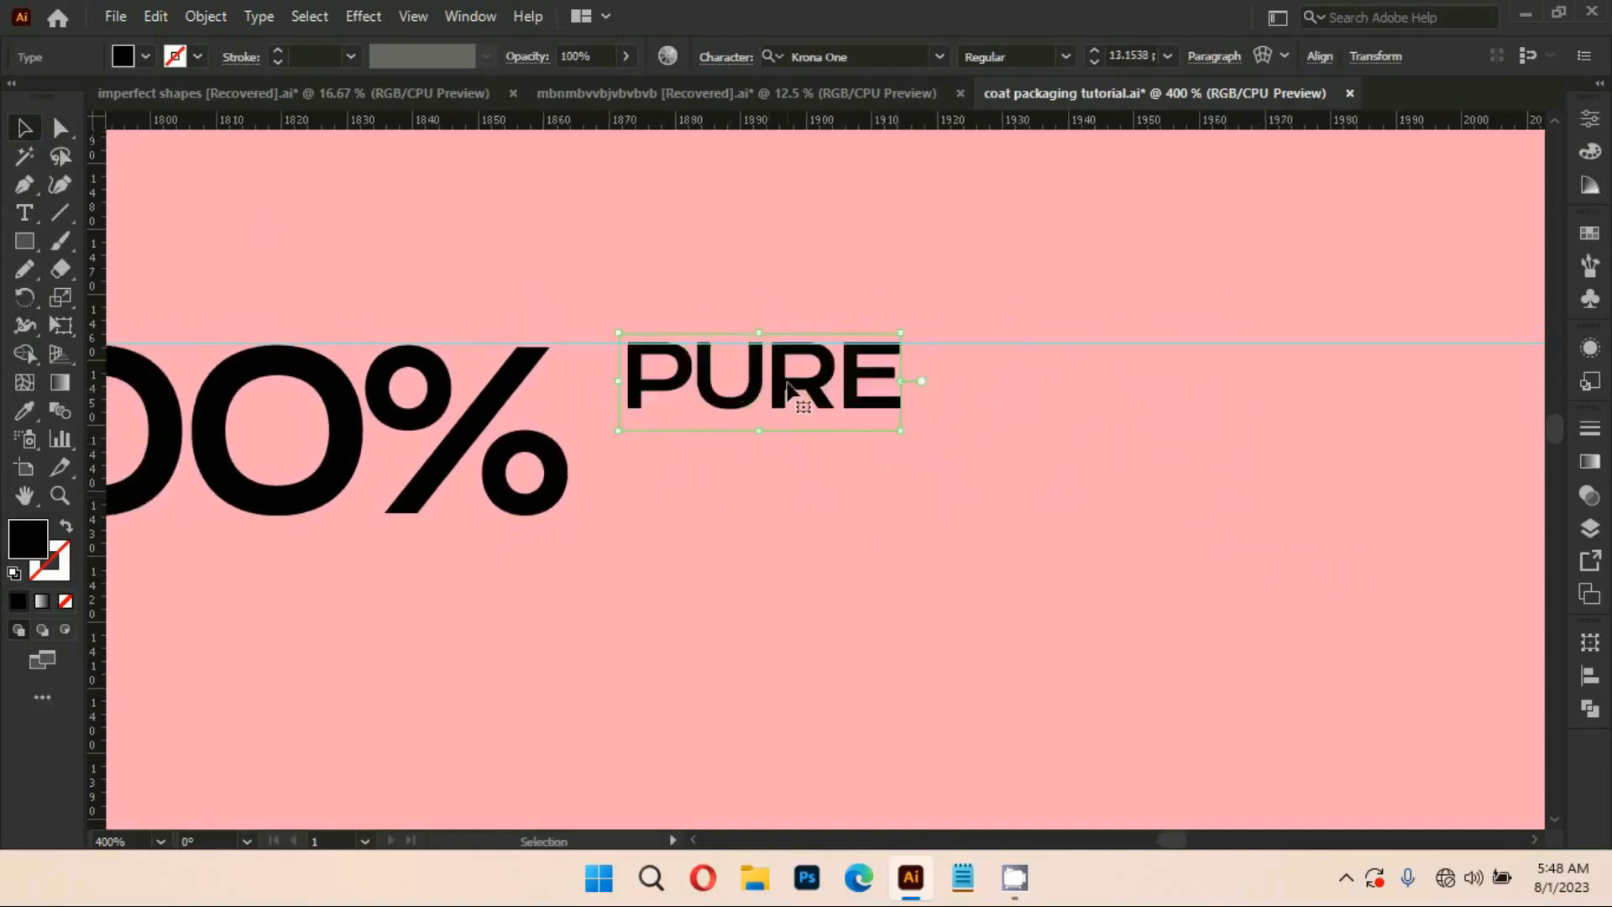
Duplicate the PURE text just below itself and change the copy's wording to NATURAL
drag(786, 382, 802, 485)
key(t)
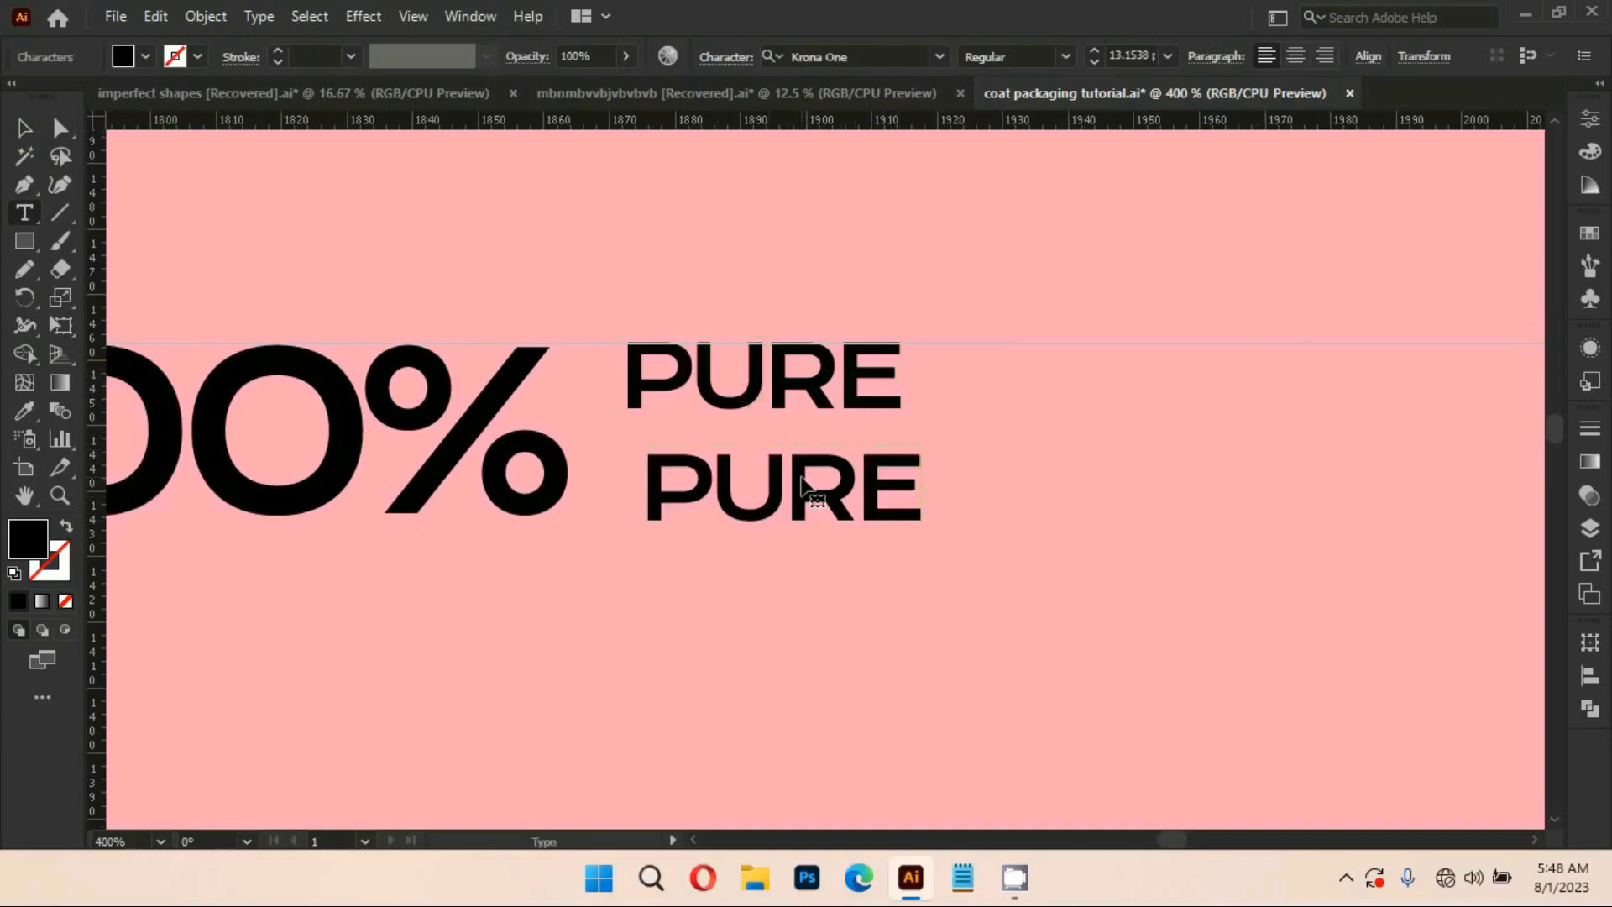
double_click(802, 485)
text(NATURAL)
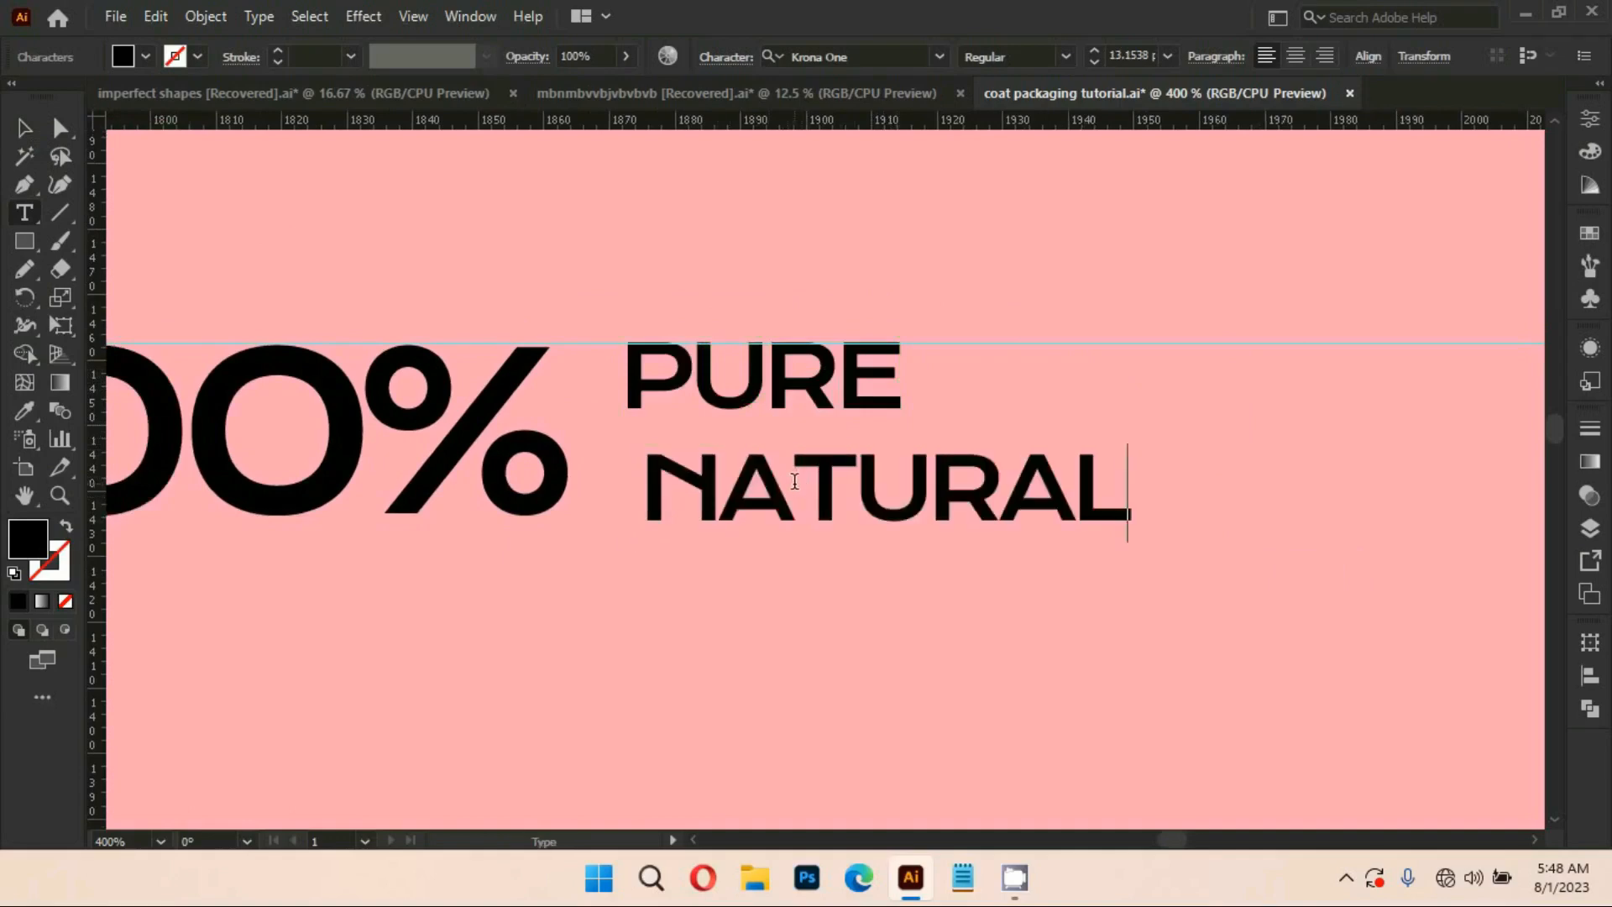
ctrl+click(896, 622)
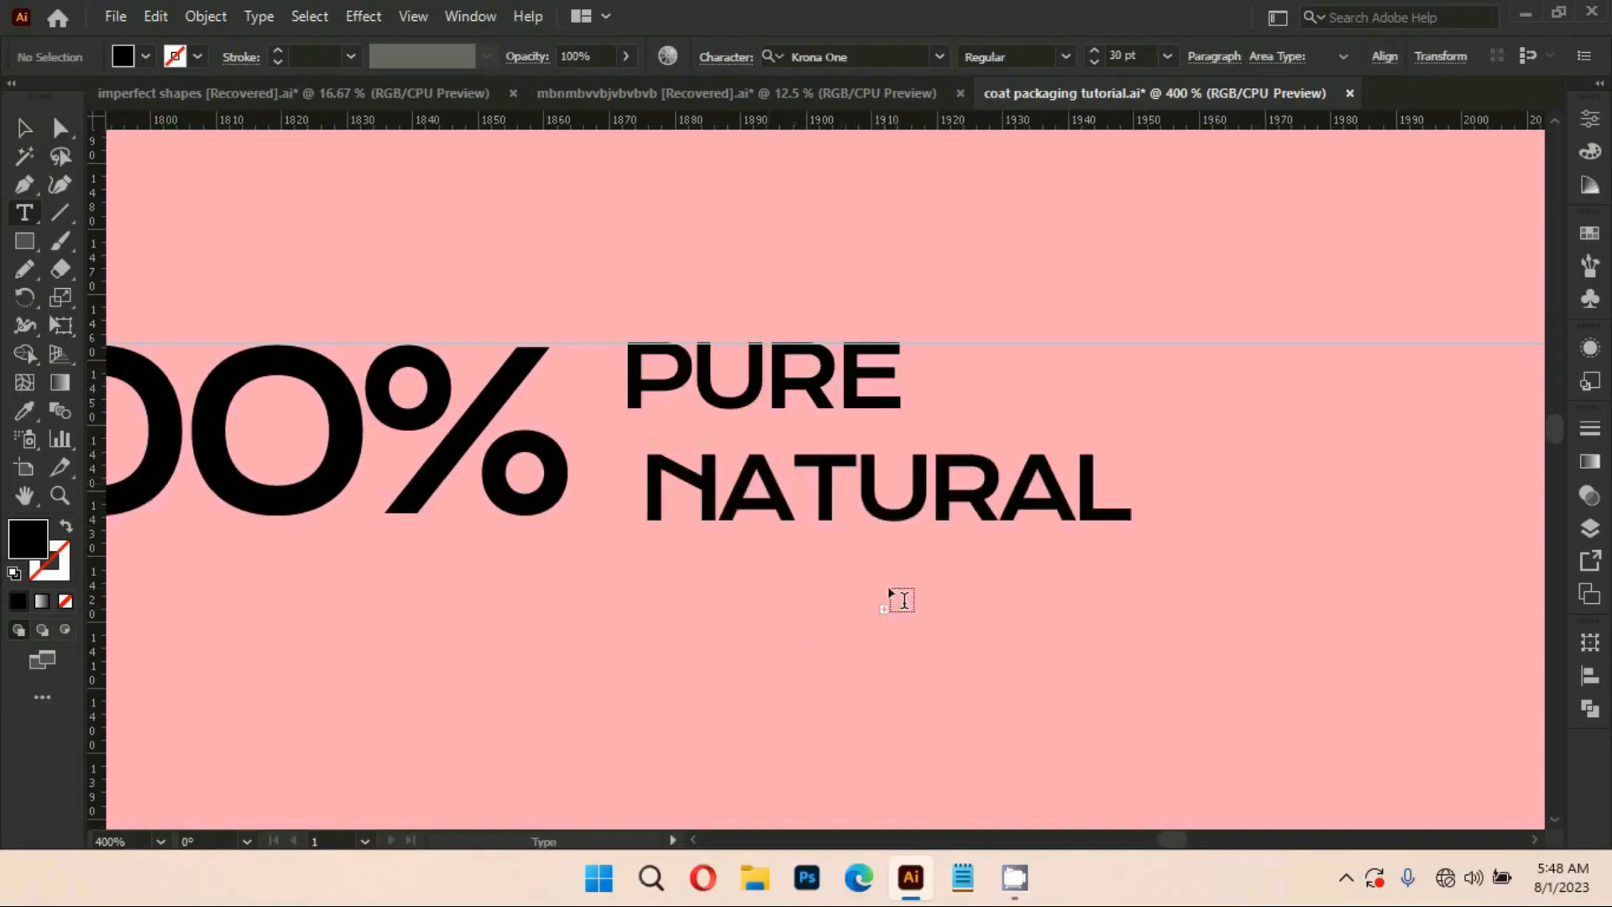
Move NATURAL directly beneath PURE, level with the bottom of the 100% text
drag(818, 588, 891, 618)
drag(890, 526, 873, 513)
drag(773, 632, 884, 631)
drag(864, 506, 855, 528)
drag(825, 409, 821, 411)
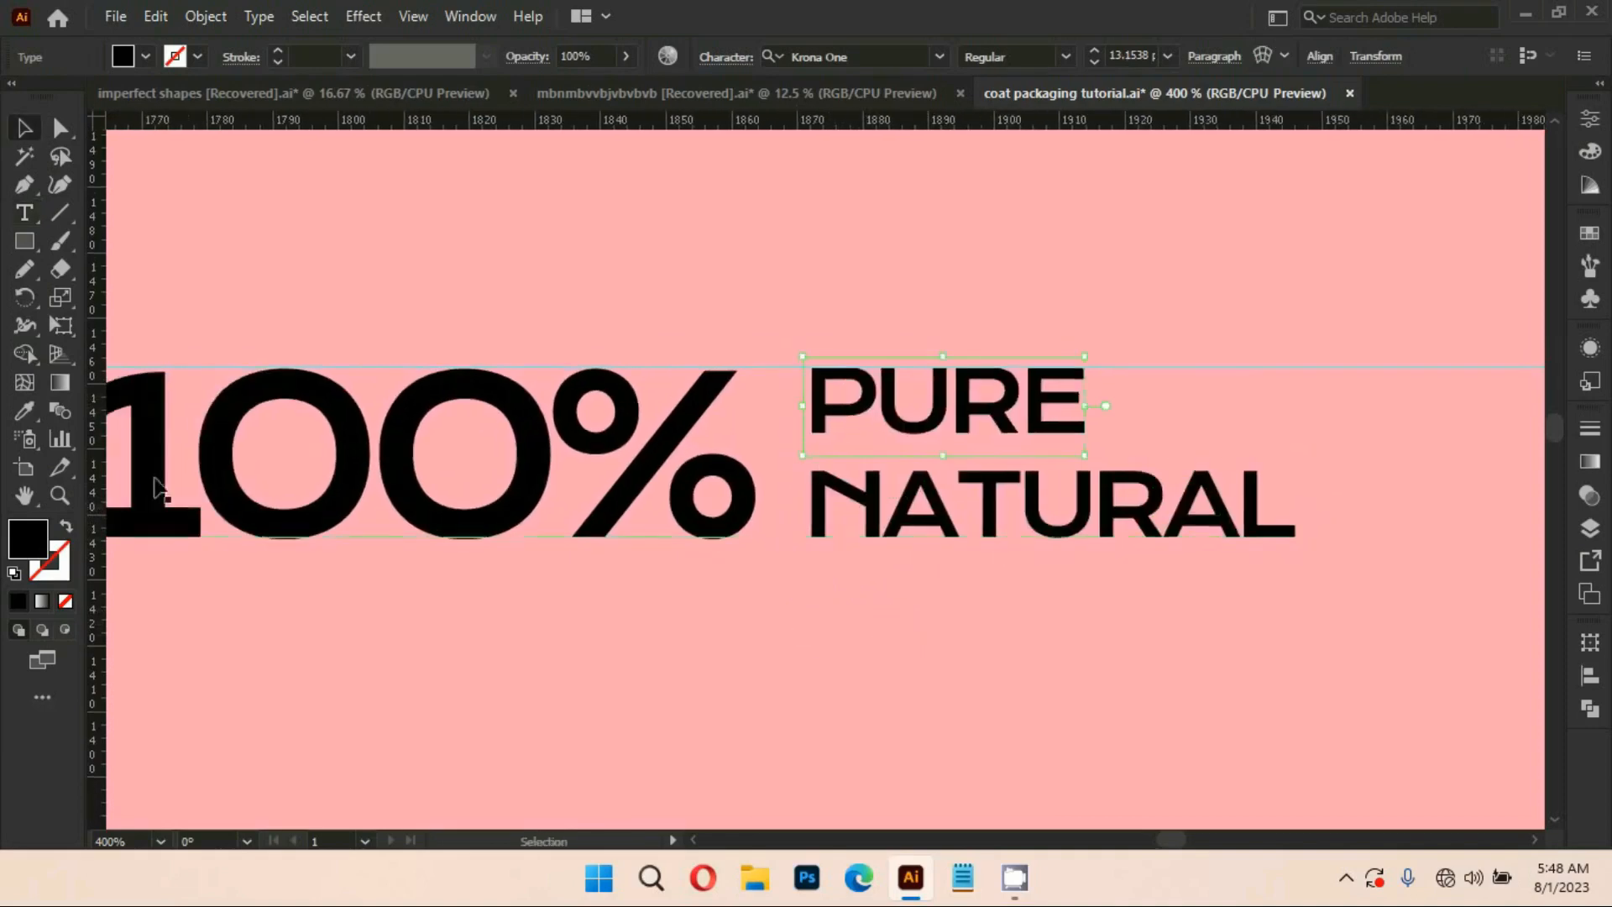
Place a vertical guide at the left edge of PURE and NATURAL and align the words precisely to the guides
drag(753, 510, 808, 546)
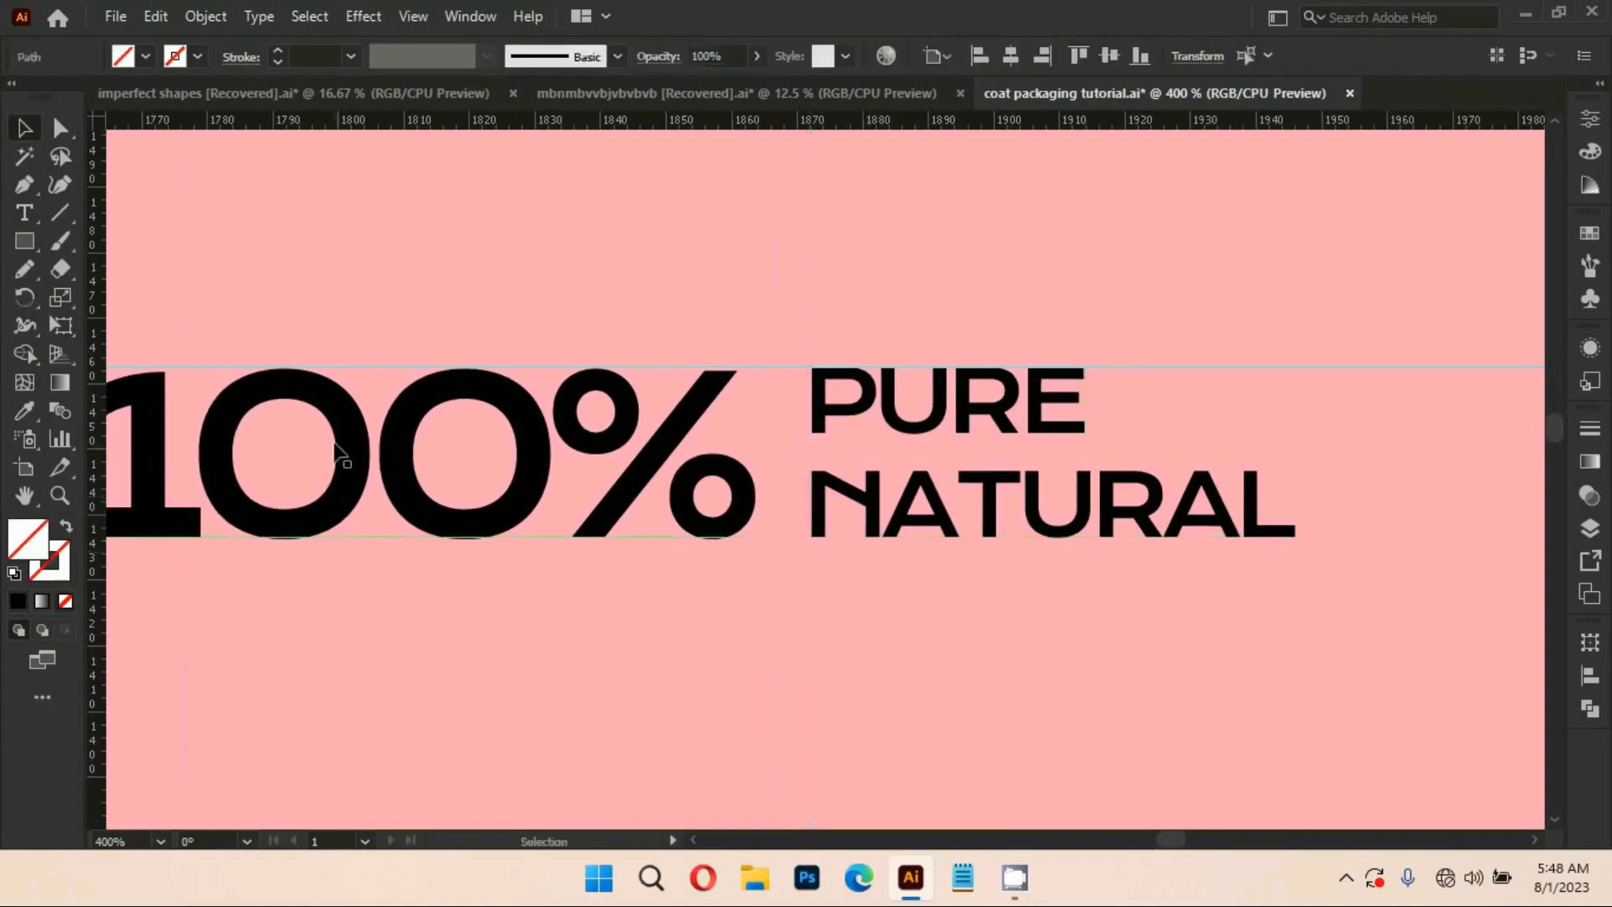
scroll(827, 504, up, 4)
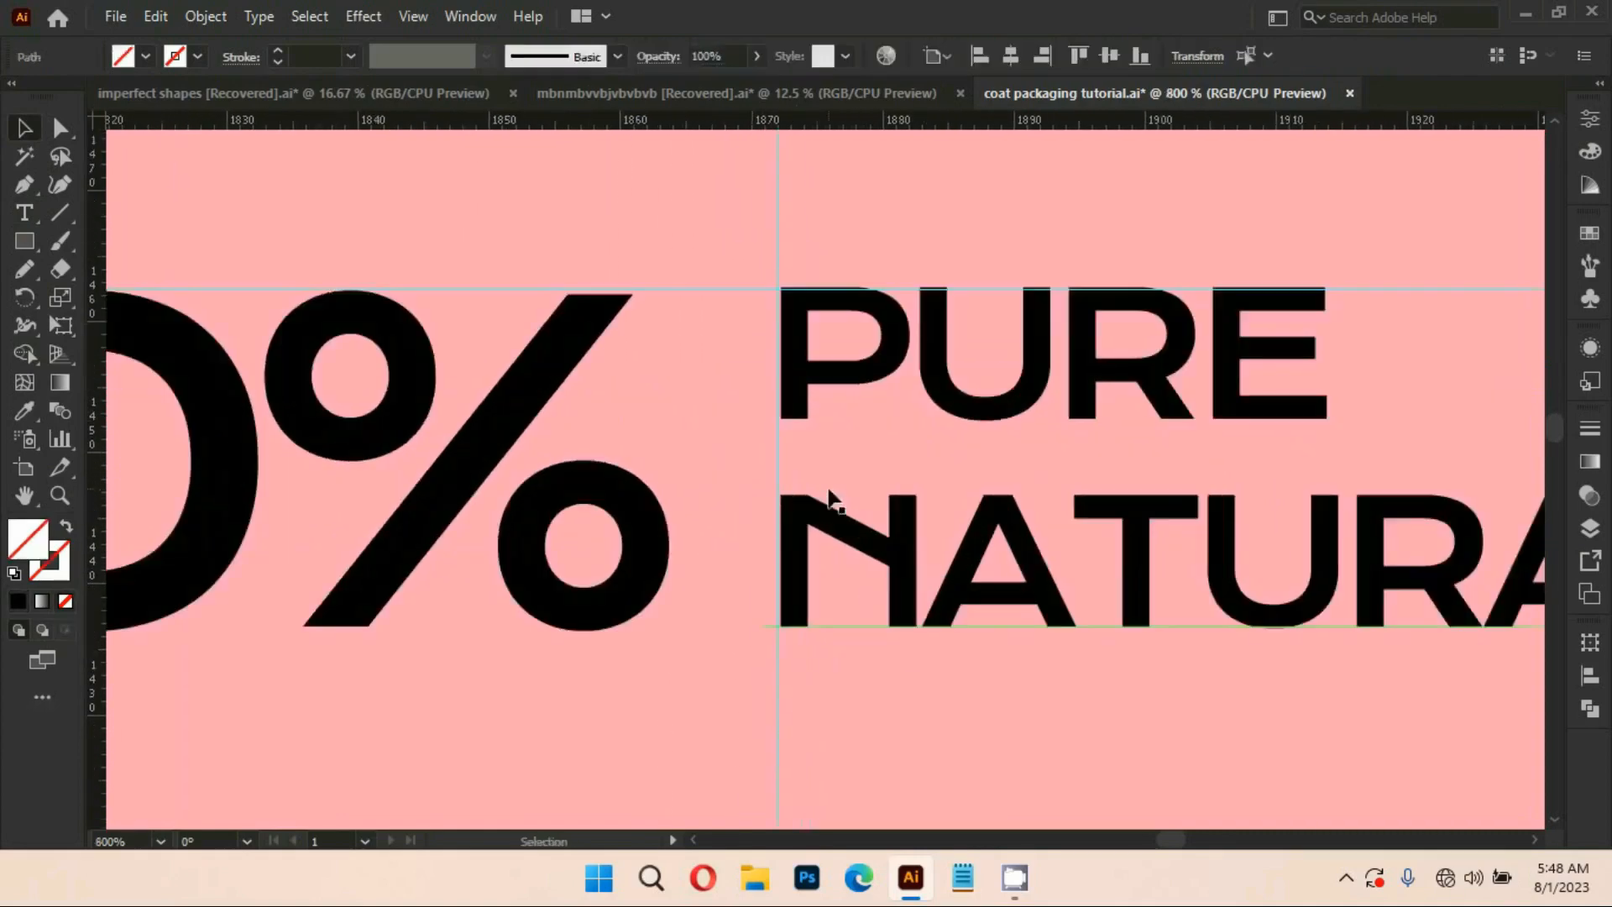
drag(780, 559, 791, 563)
drag(808, 375, 802, 501)
key(ctrl+z)
scroll(804, 497, up, 2)
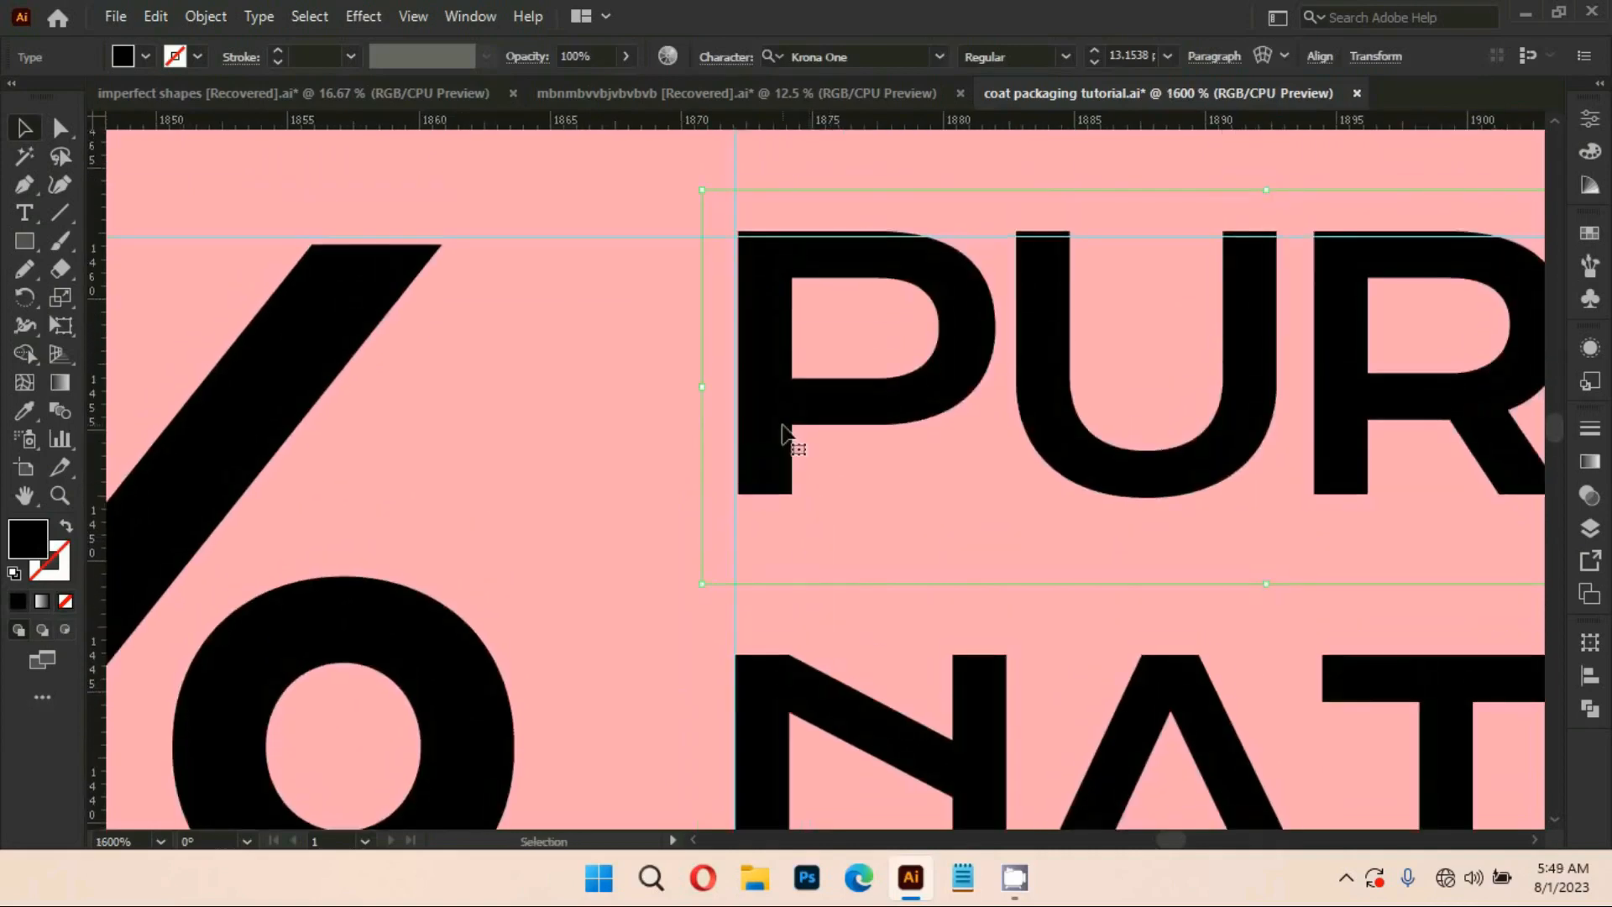
scroll(767, 384, up, 3)
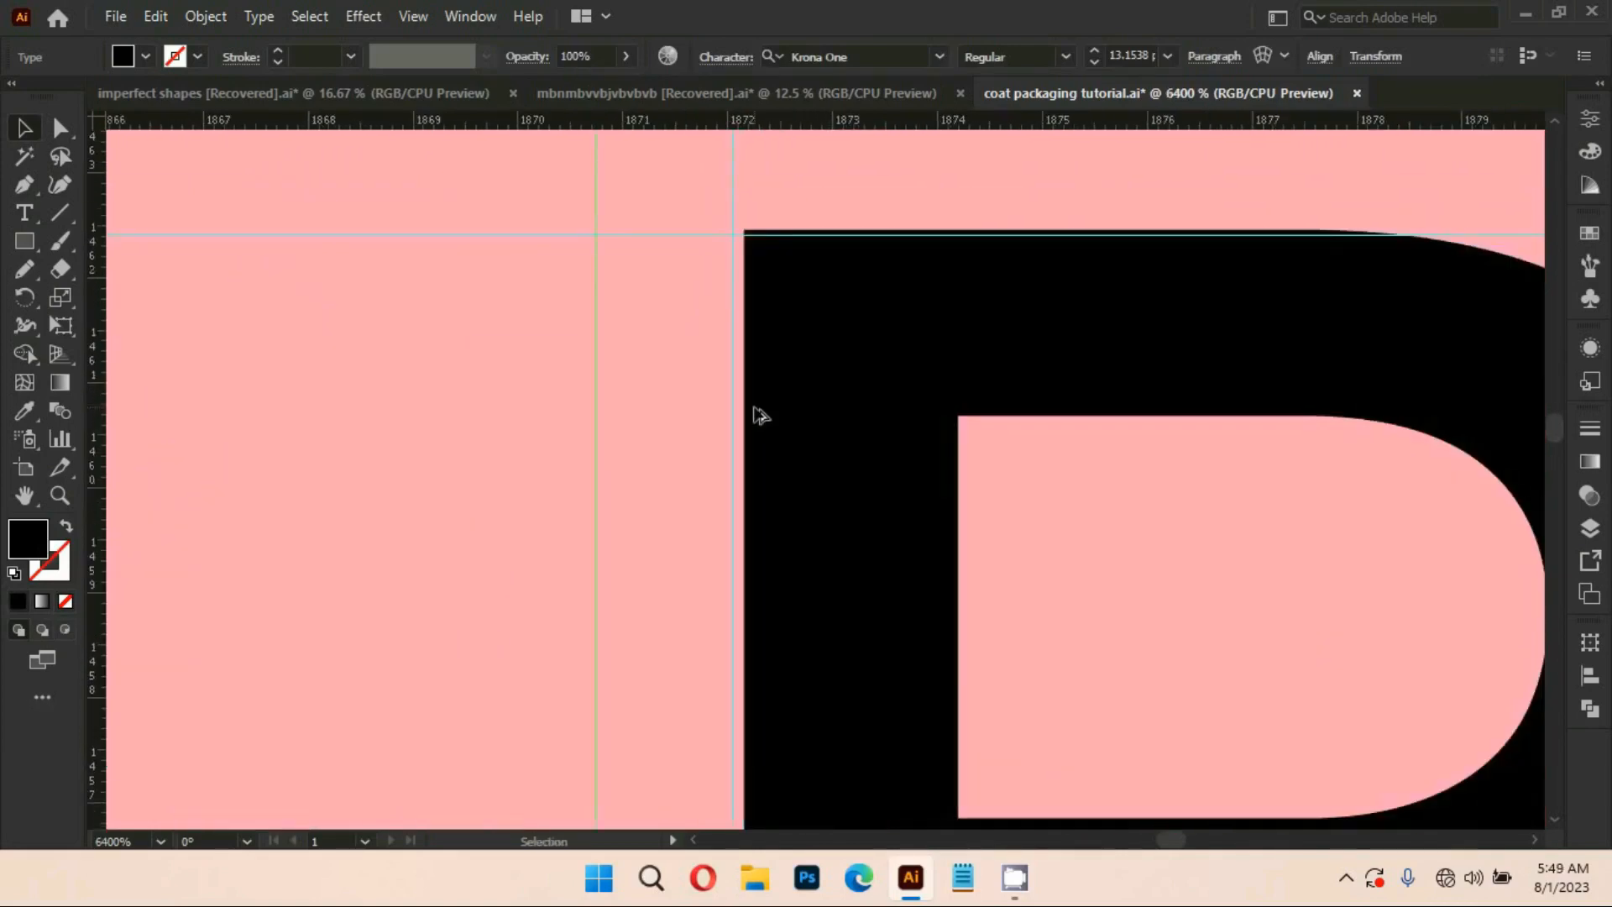
drag(797, 392, 792, 390)
scroll(793, 389, down, 8)
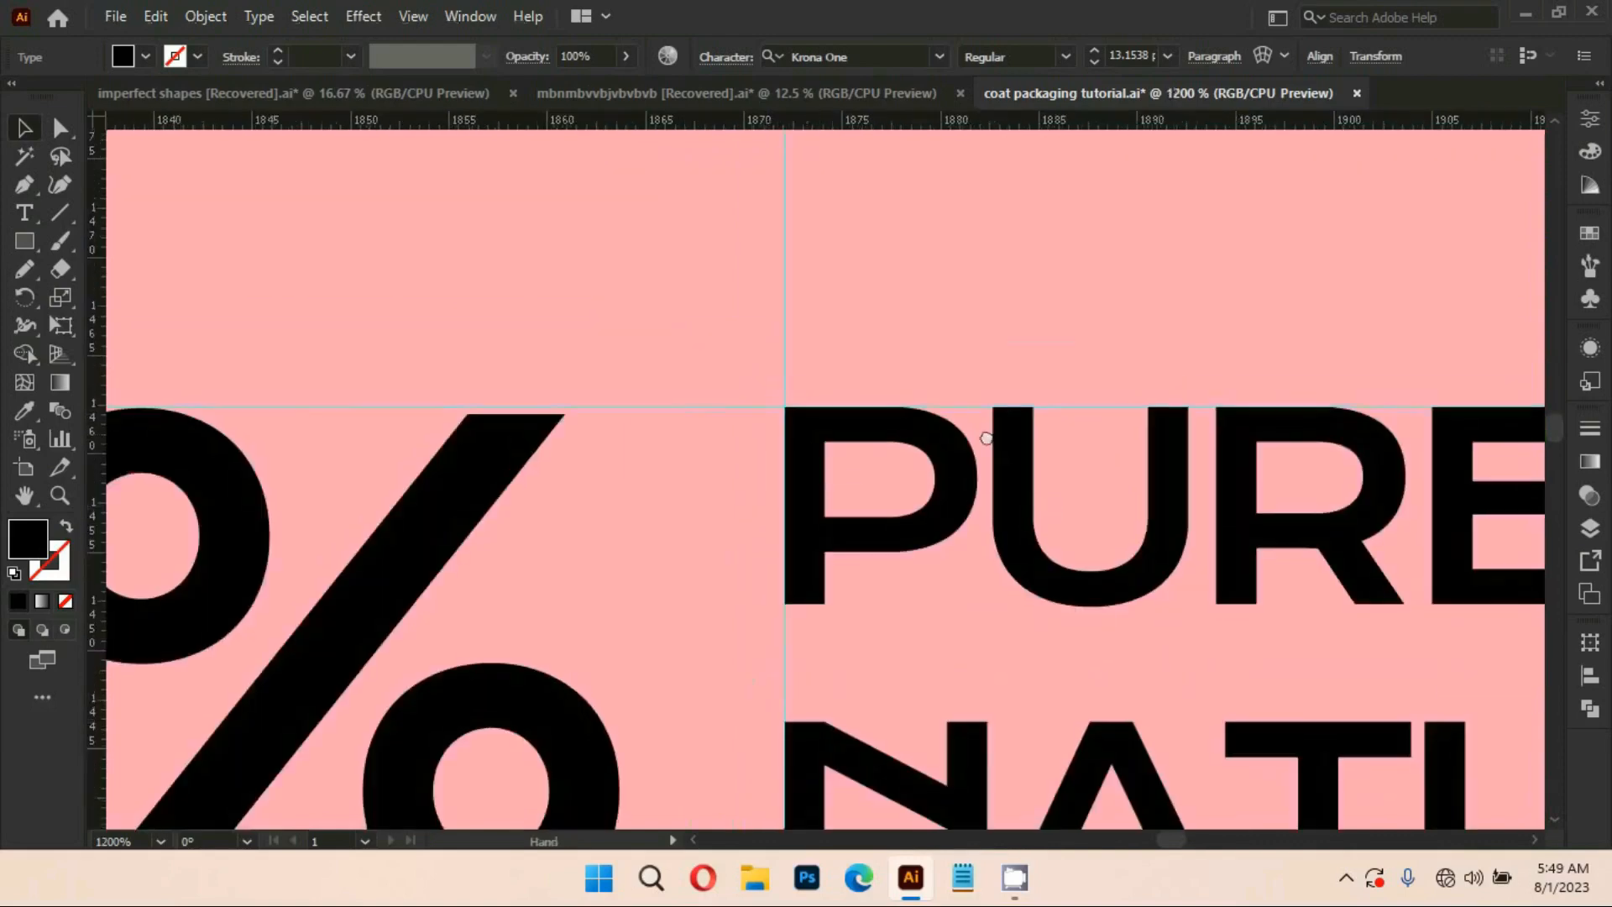
scroll(1065, 510, down, 1)
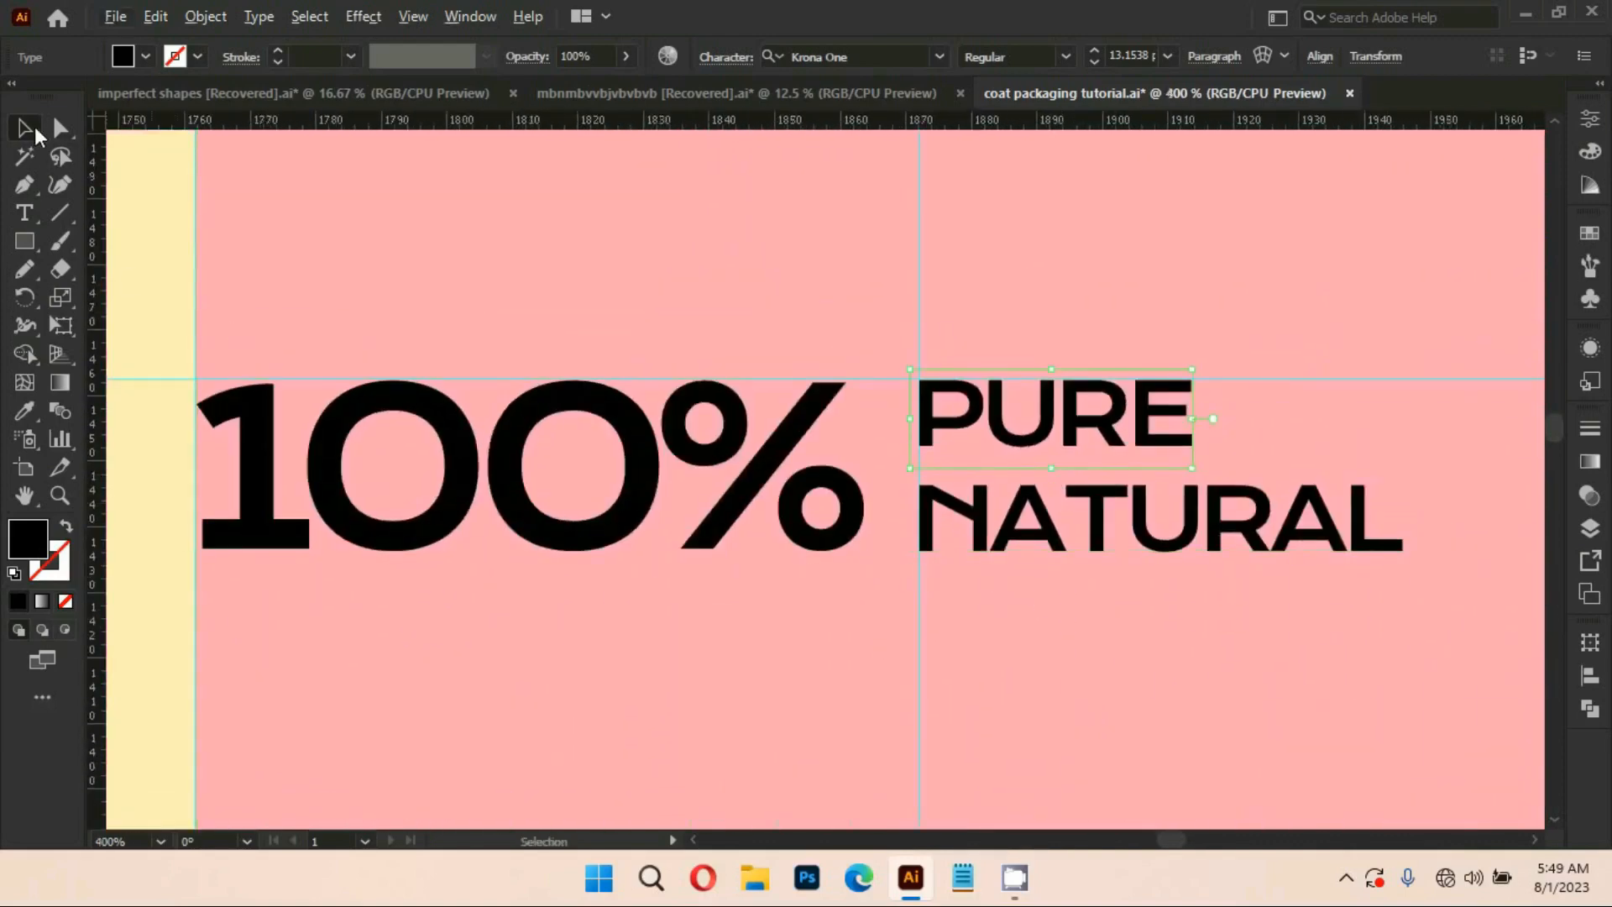
Select the 100%, PURE and NATURAL texts together and set their fill to dark grey 212121
click(684, 414)
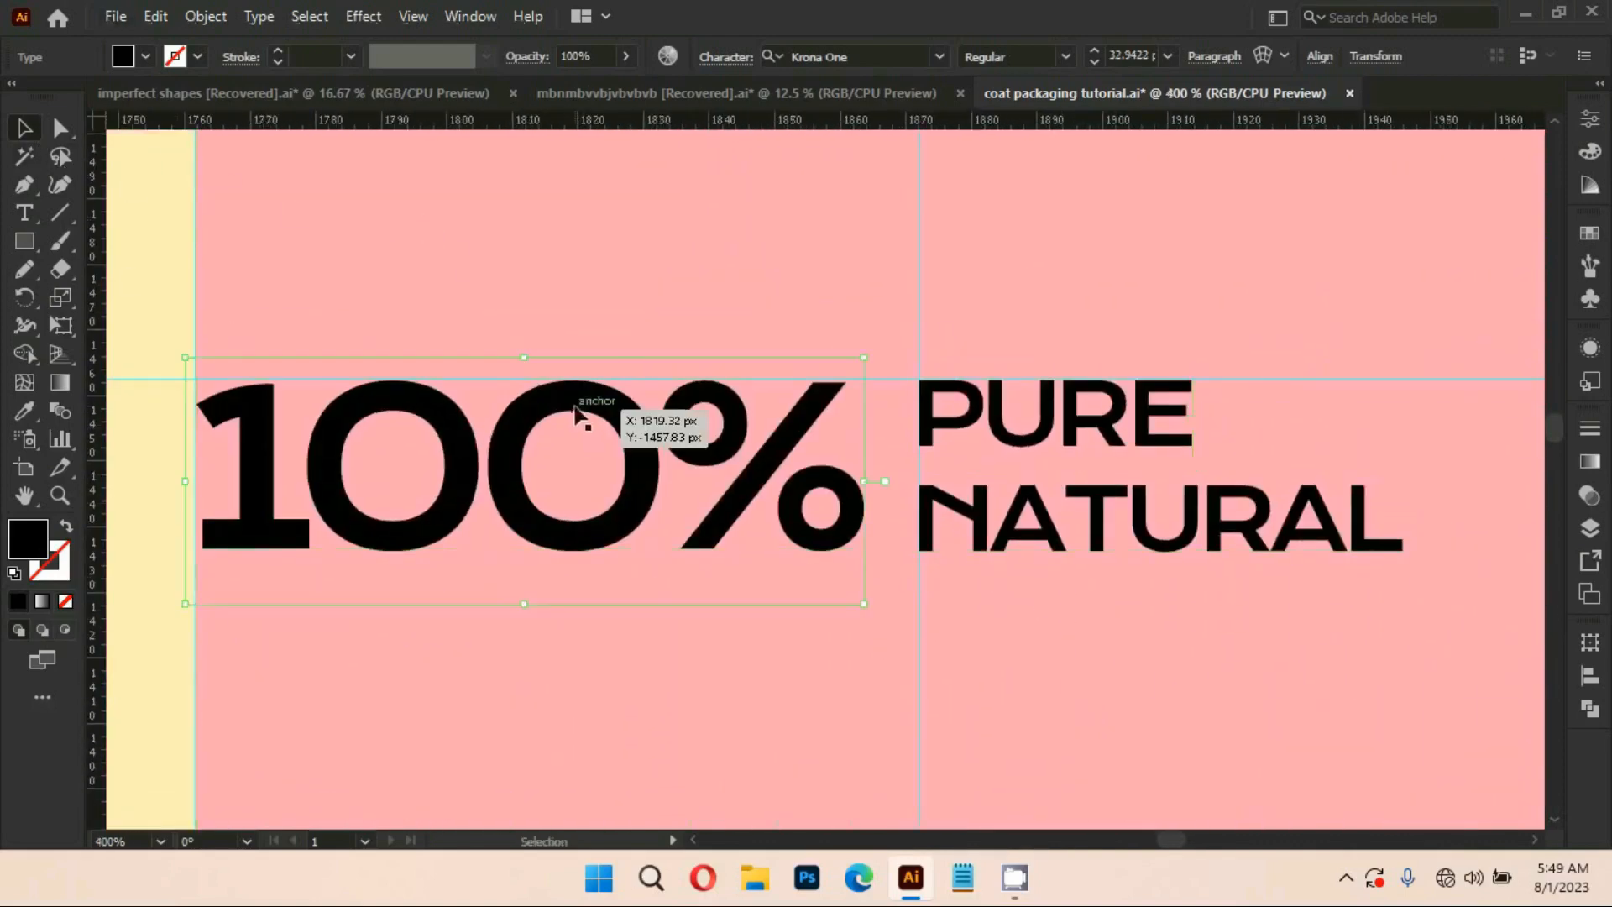
shift+click(942, 433)
shift+click(1208, 524)
drag(348, 498, 727, 508)
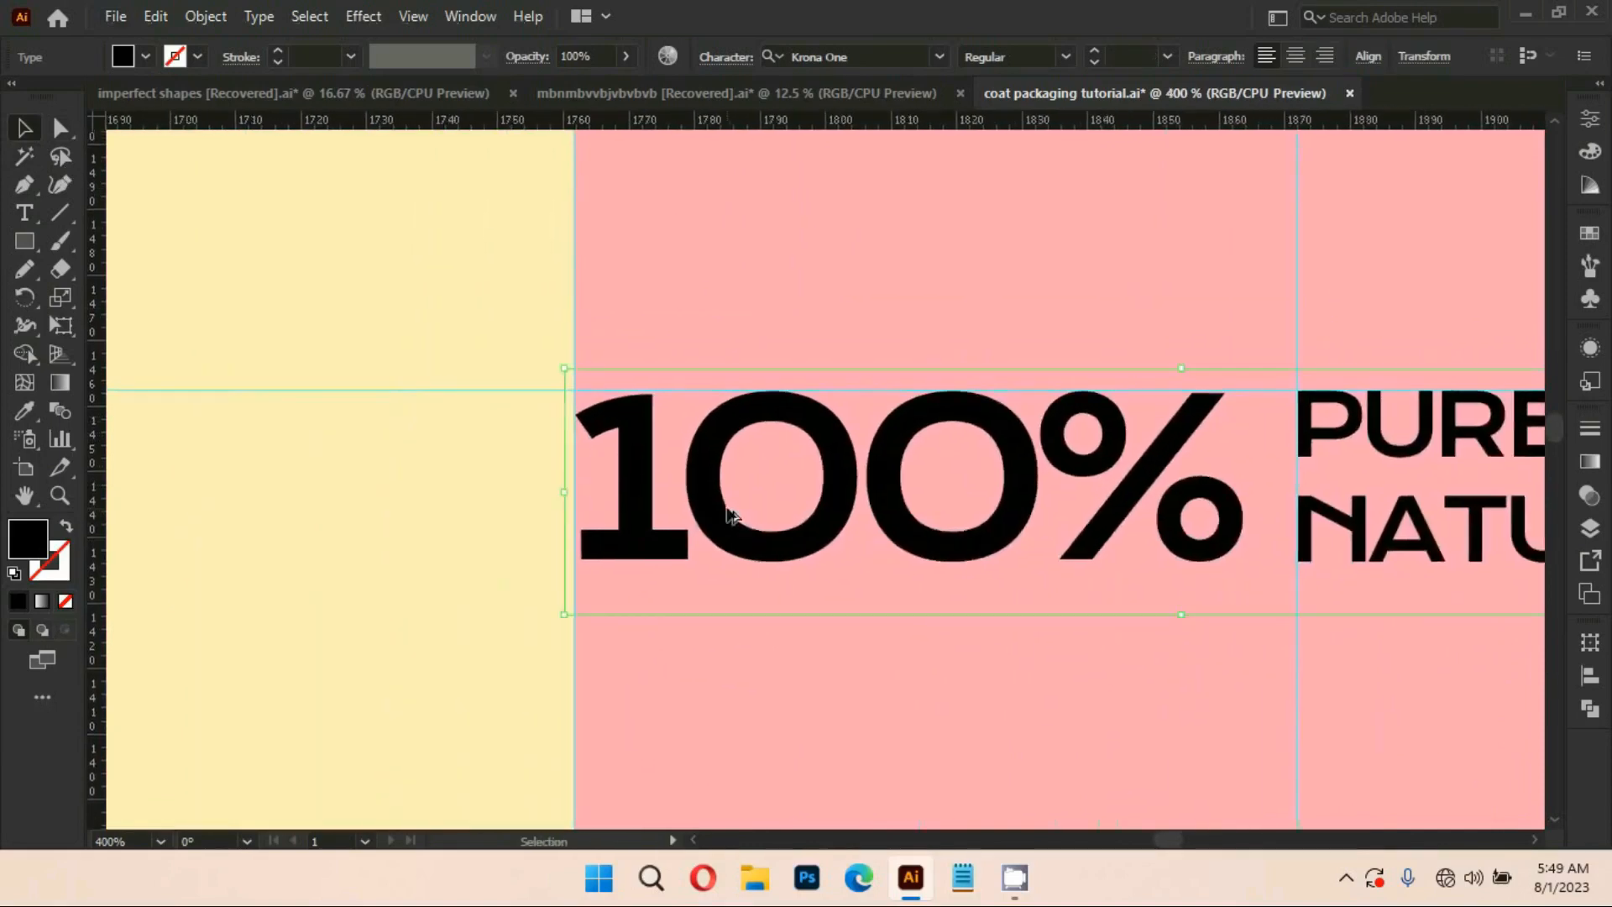
scroll(727, 508, down, 2)
double_click(28, 538)
click(958, 574)
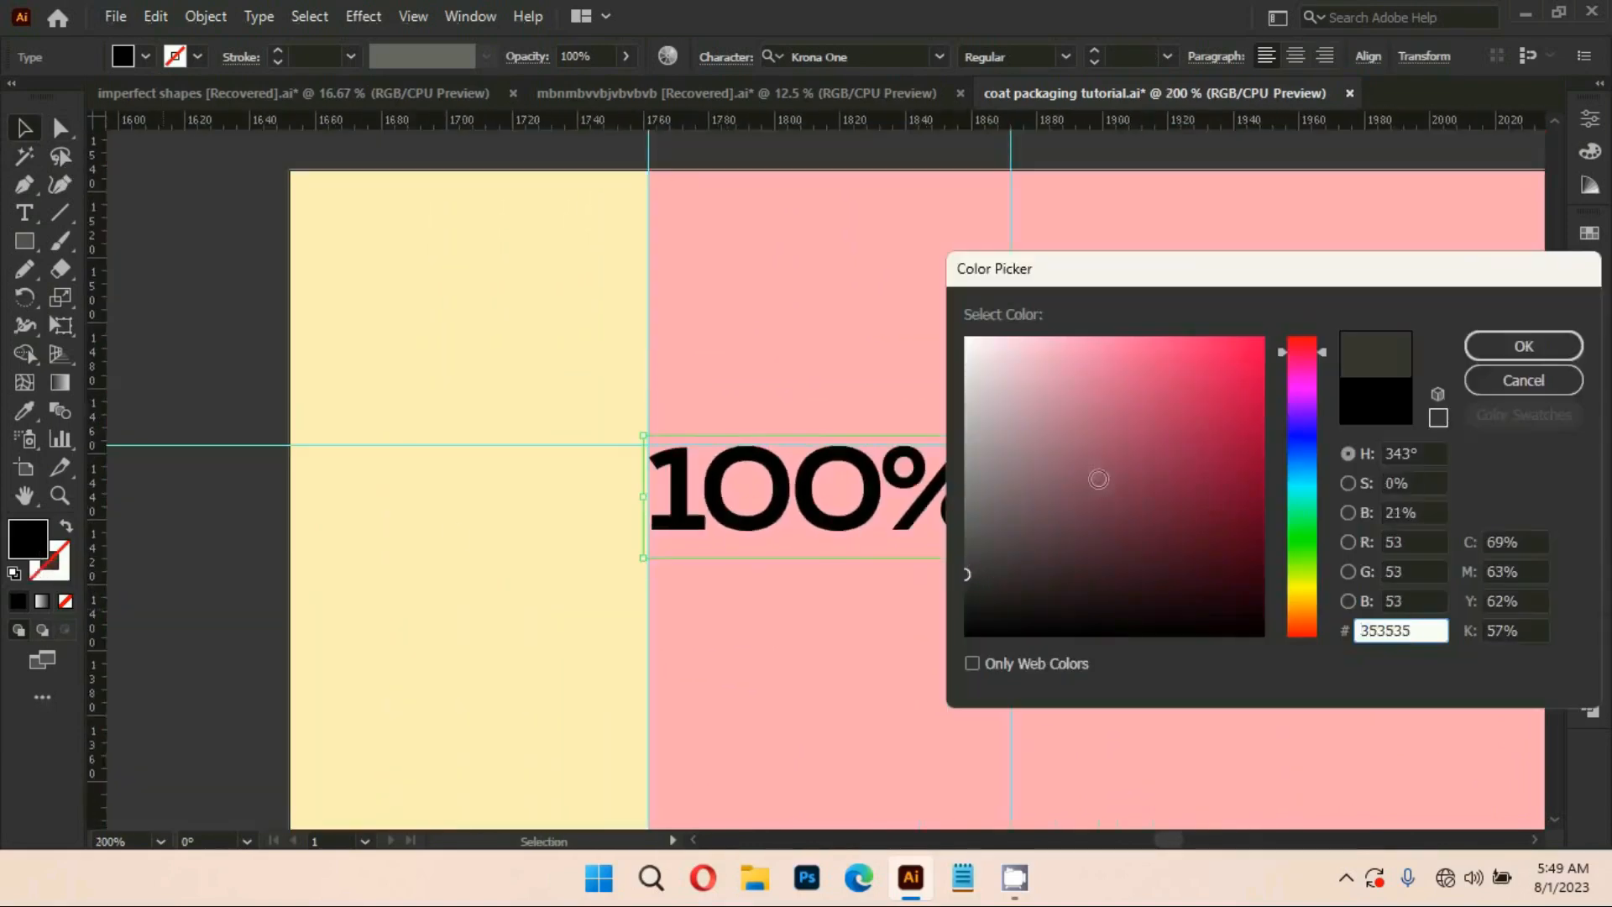
click(1557, 346)
double_click(27, 546)
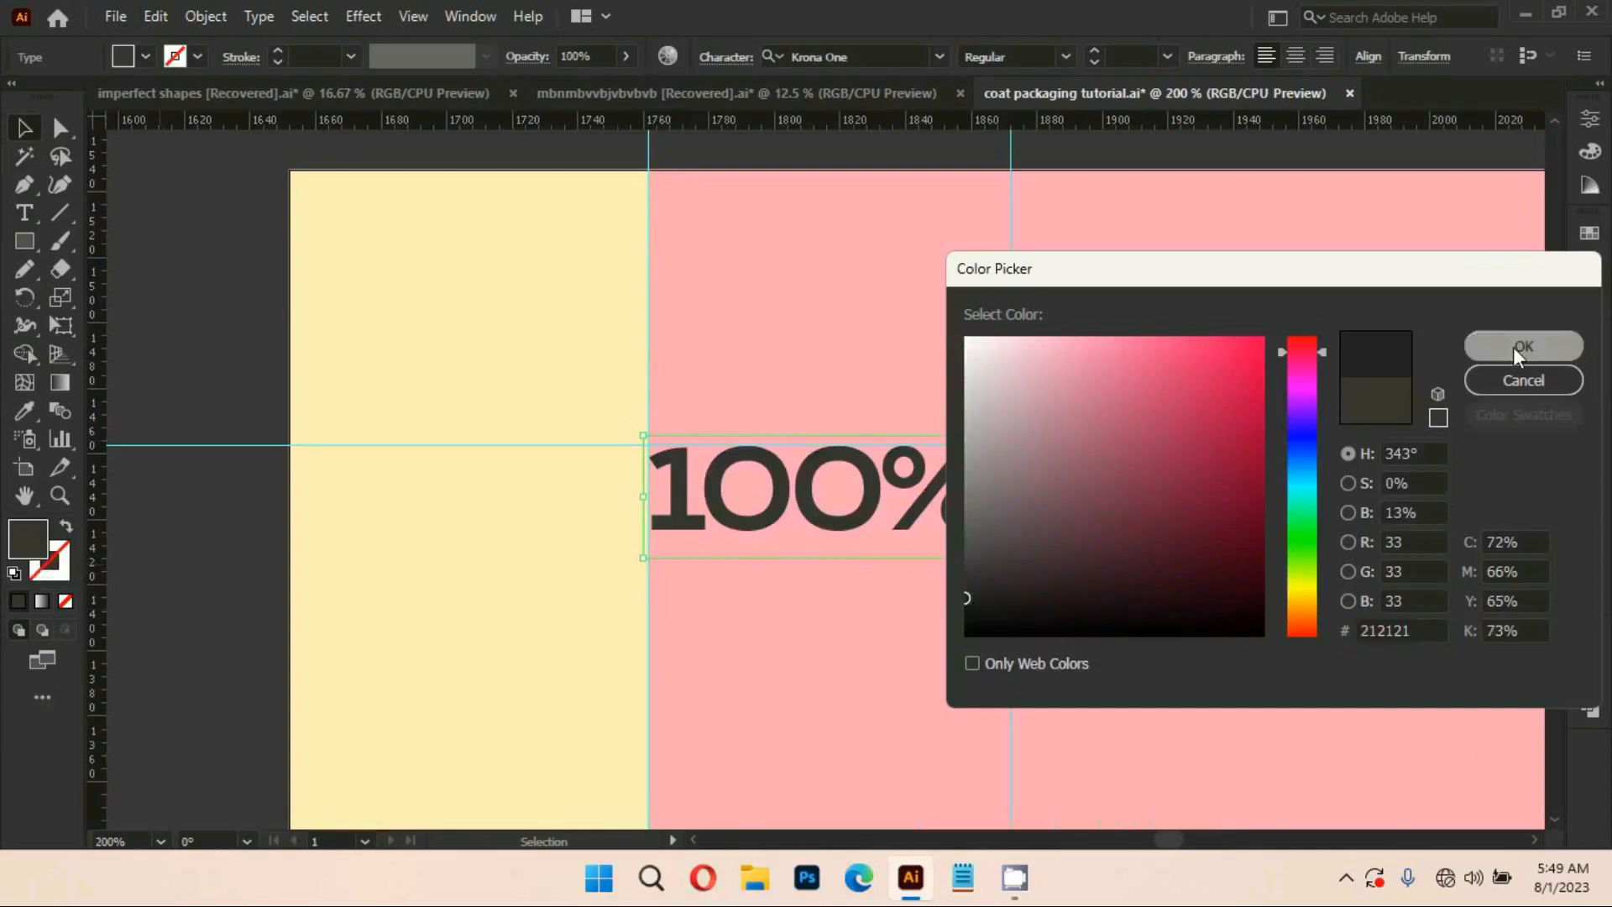
click(1513, 345)
Add the text "Certified by Nature." in Krona One just below the Coat lettering
scroll(1007, 386, down, 3)
scroll(1019, 423, down, 4)
scroll(1020, 423, right, 7)
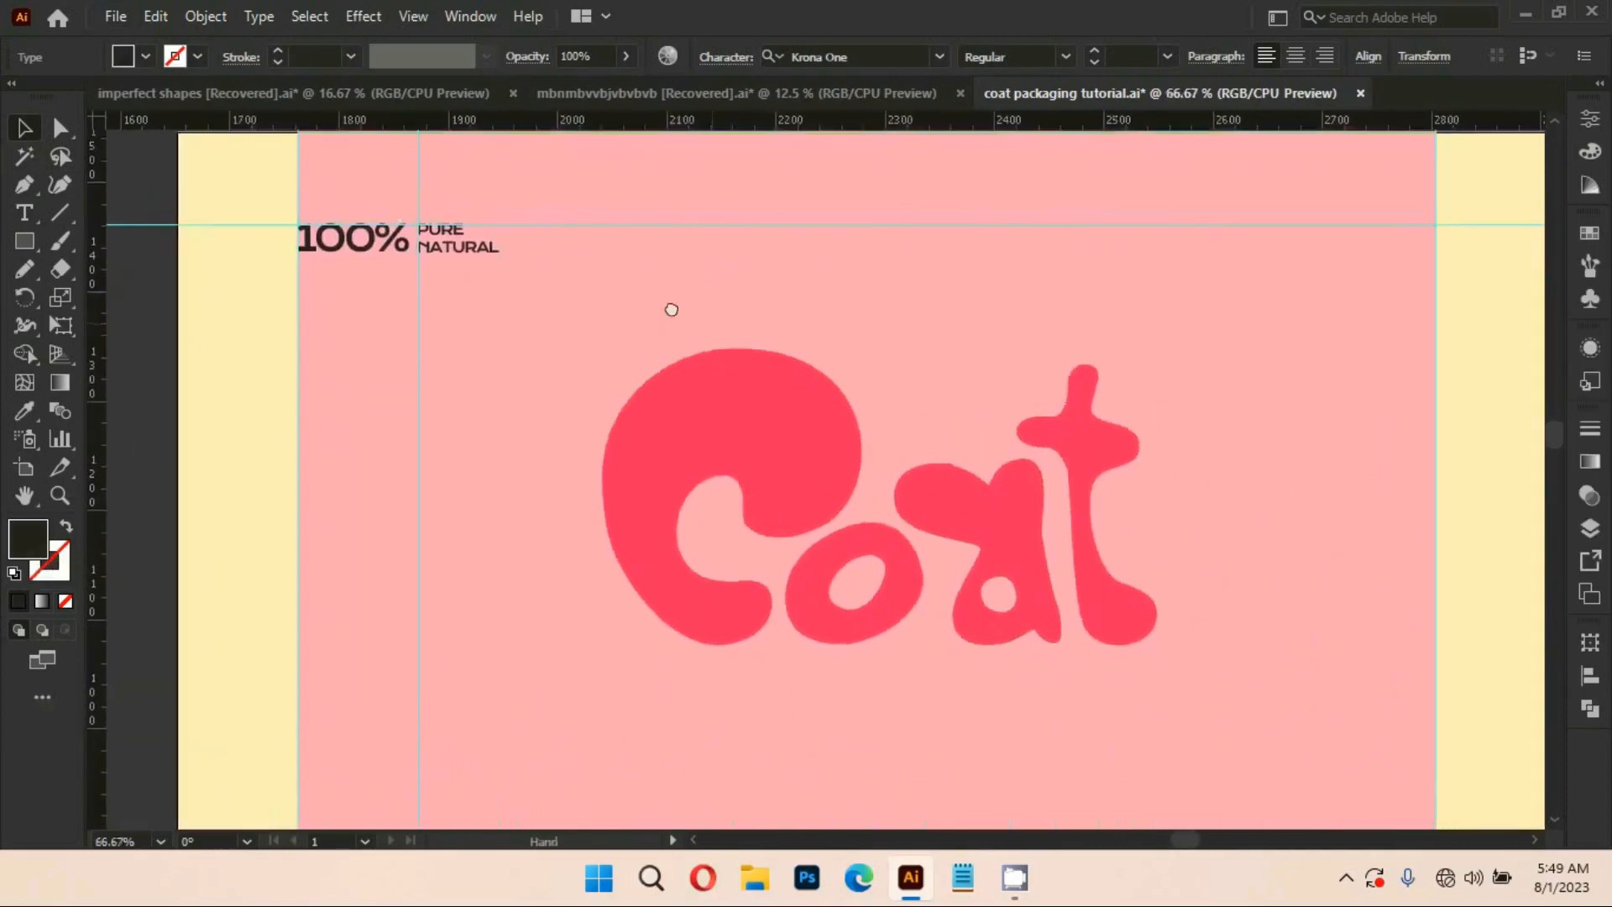
click(24, 215)
click(818, 602)
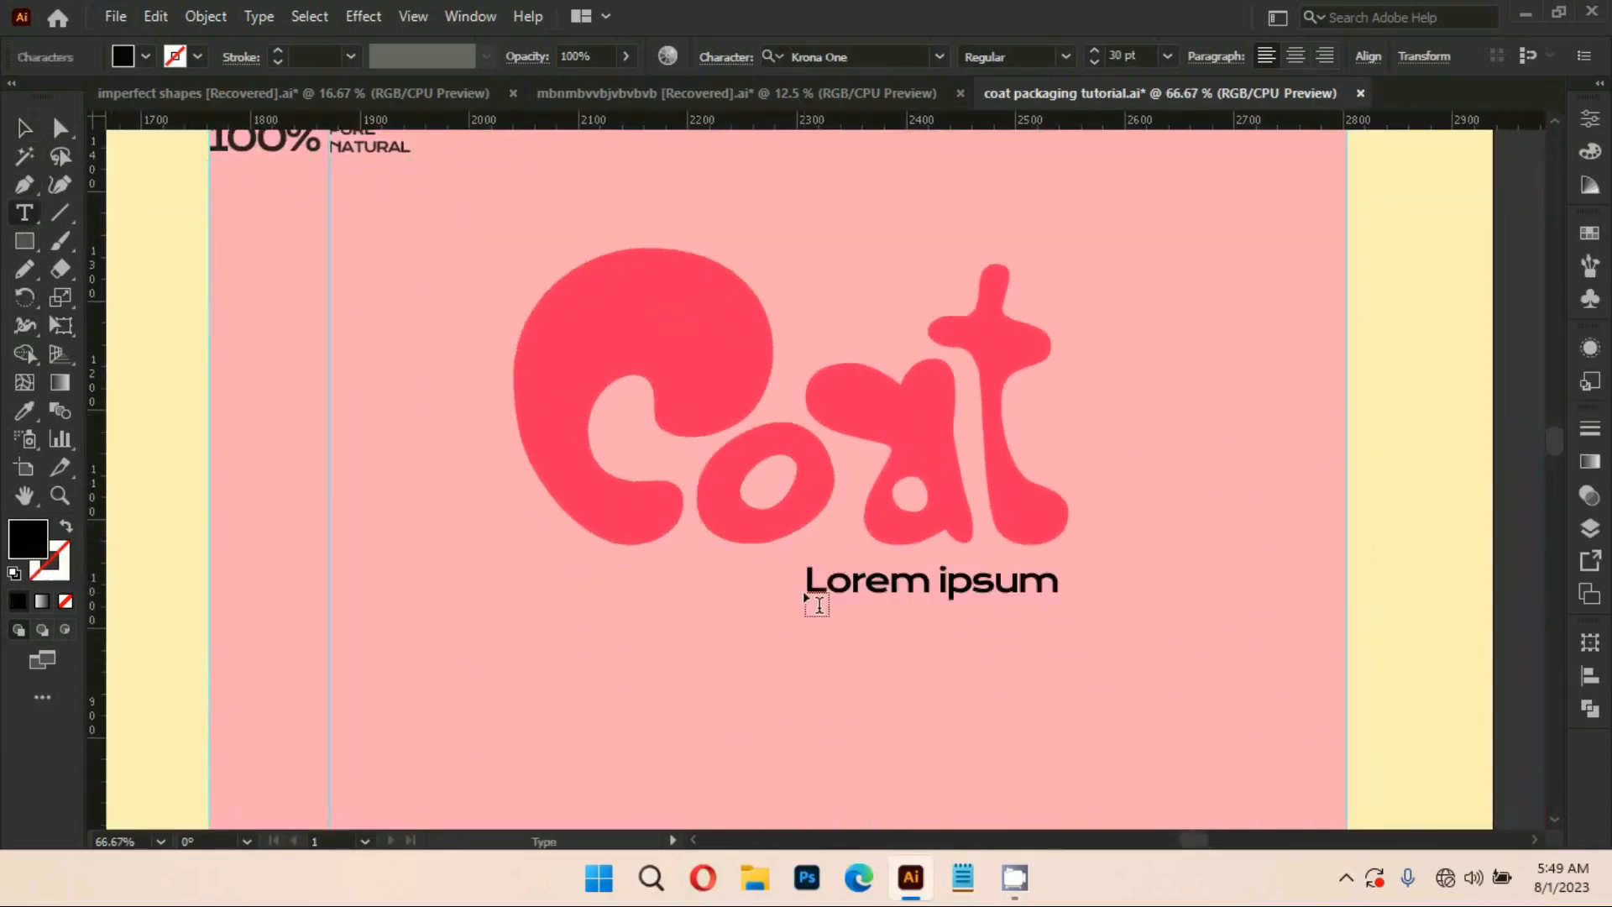
text(Certified by Nature.)
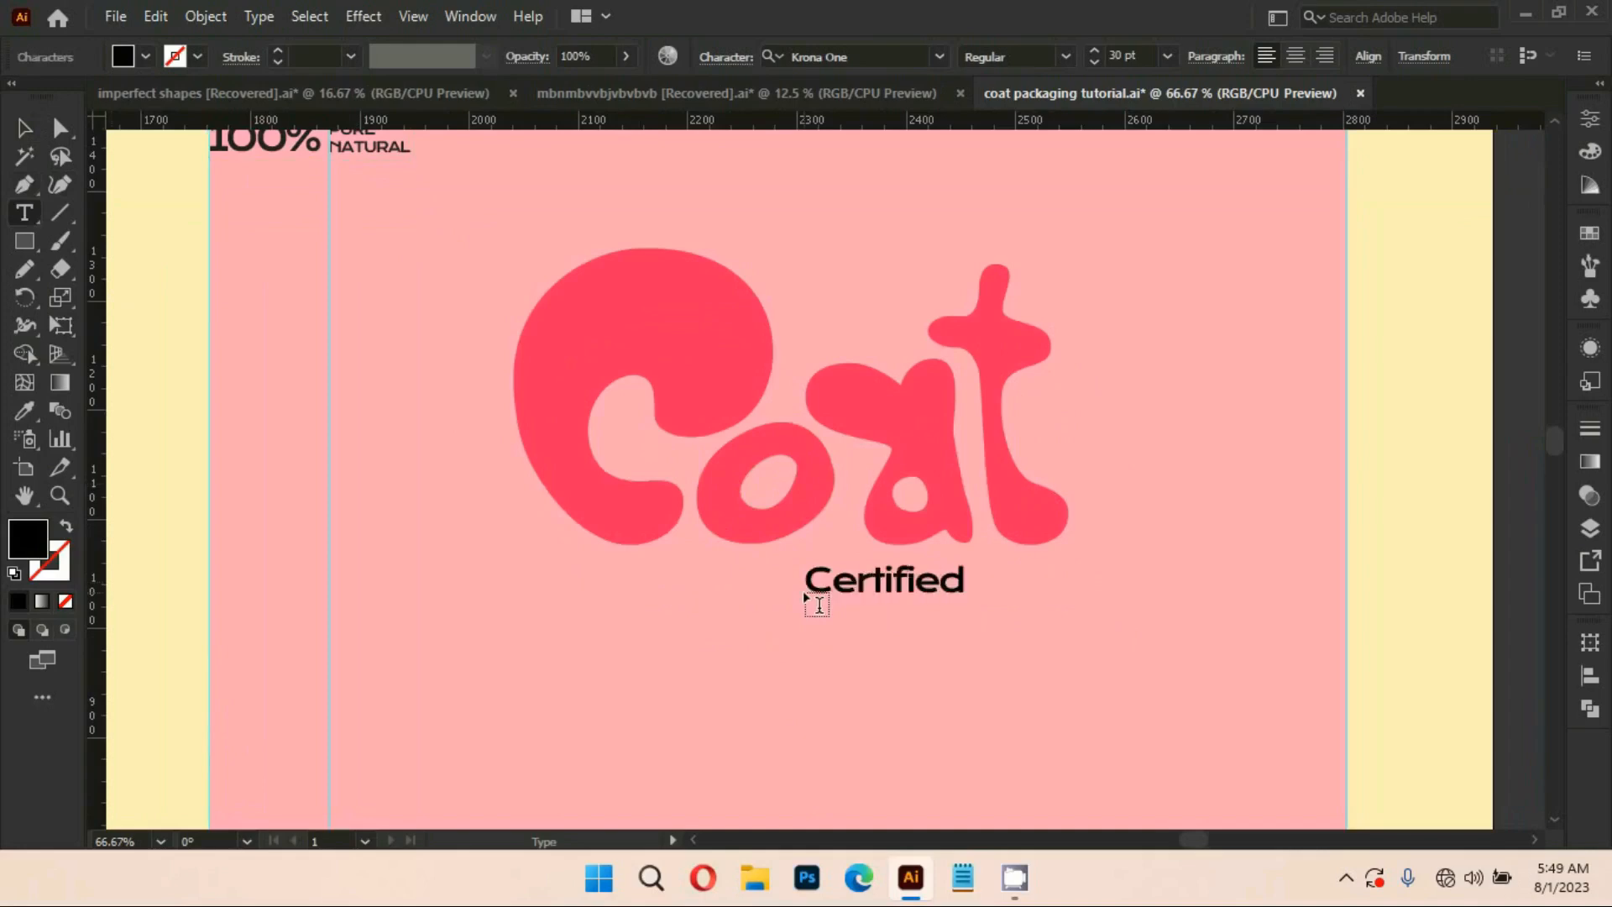
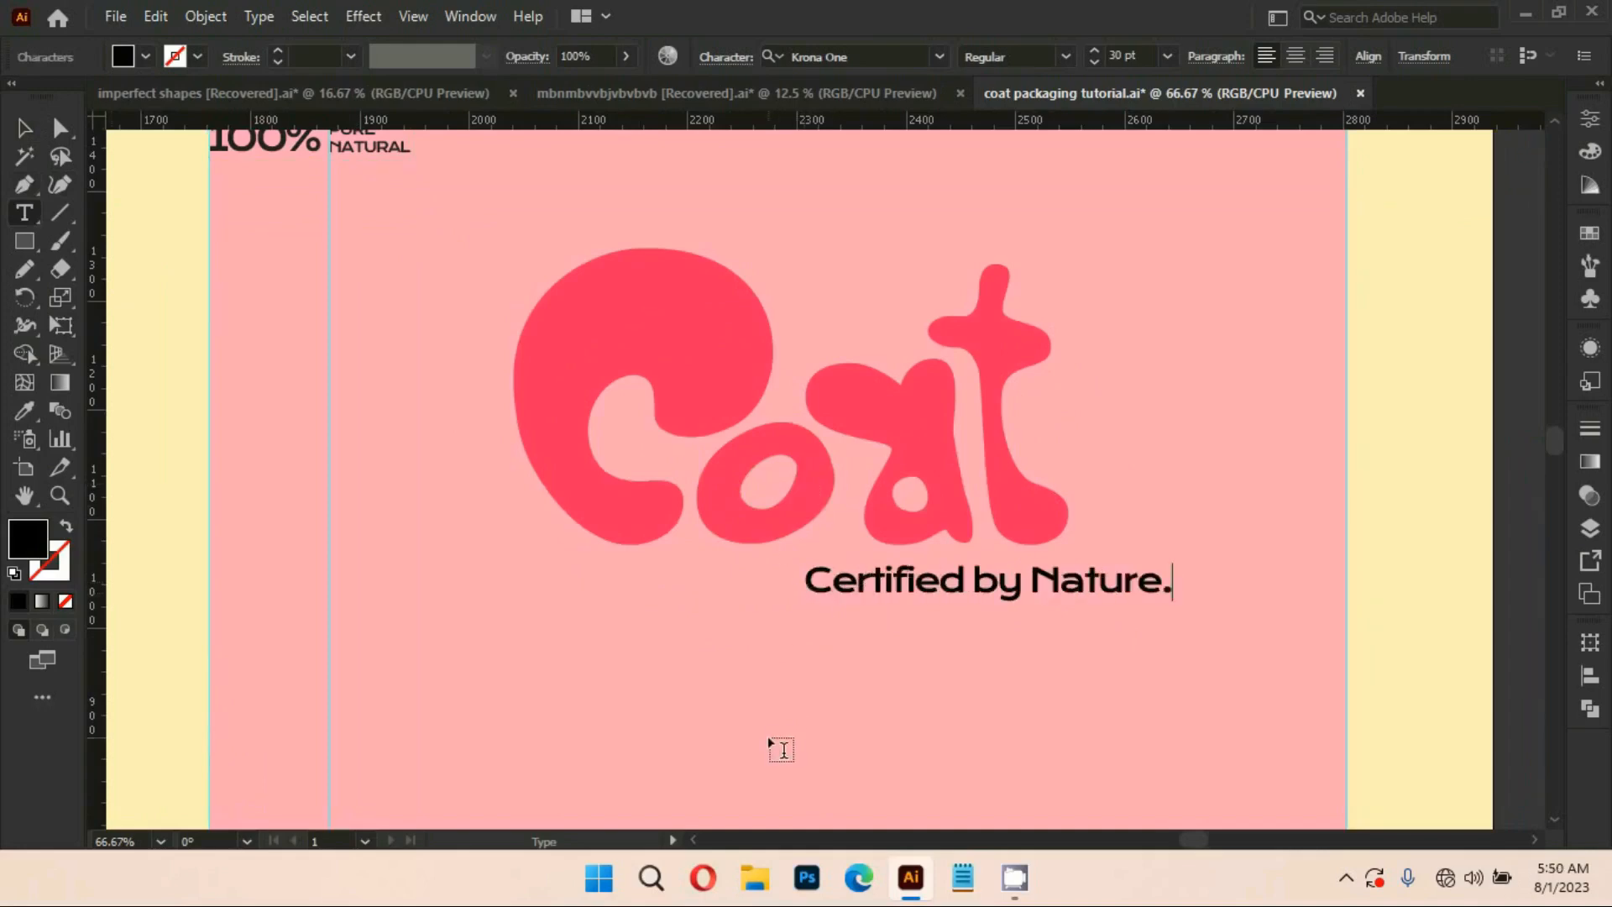
key(Escape)
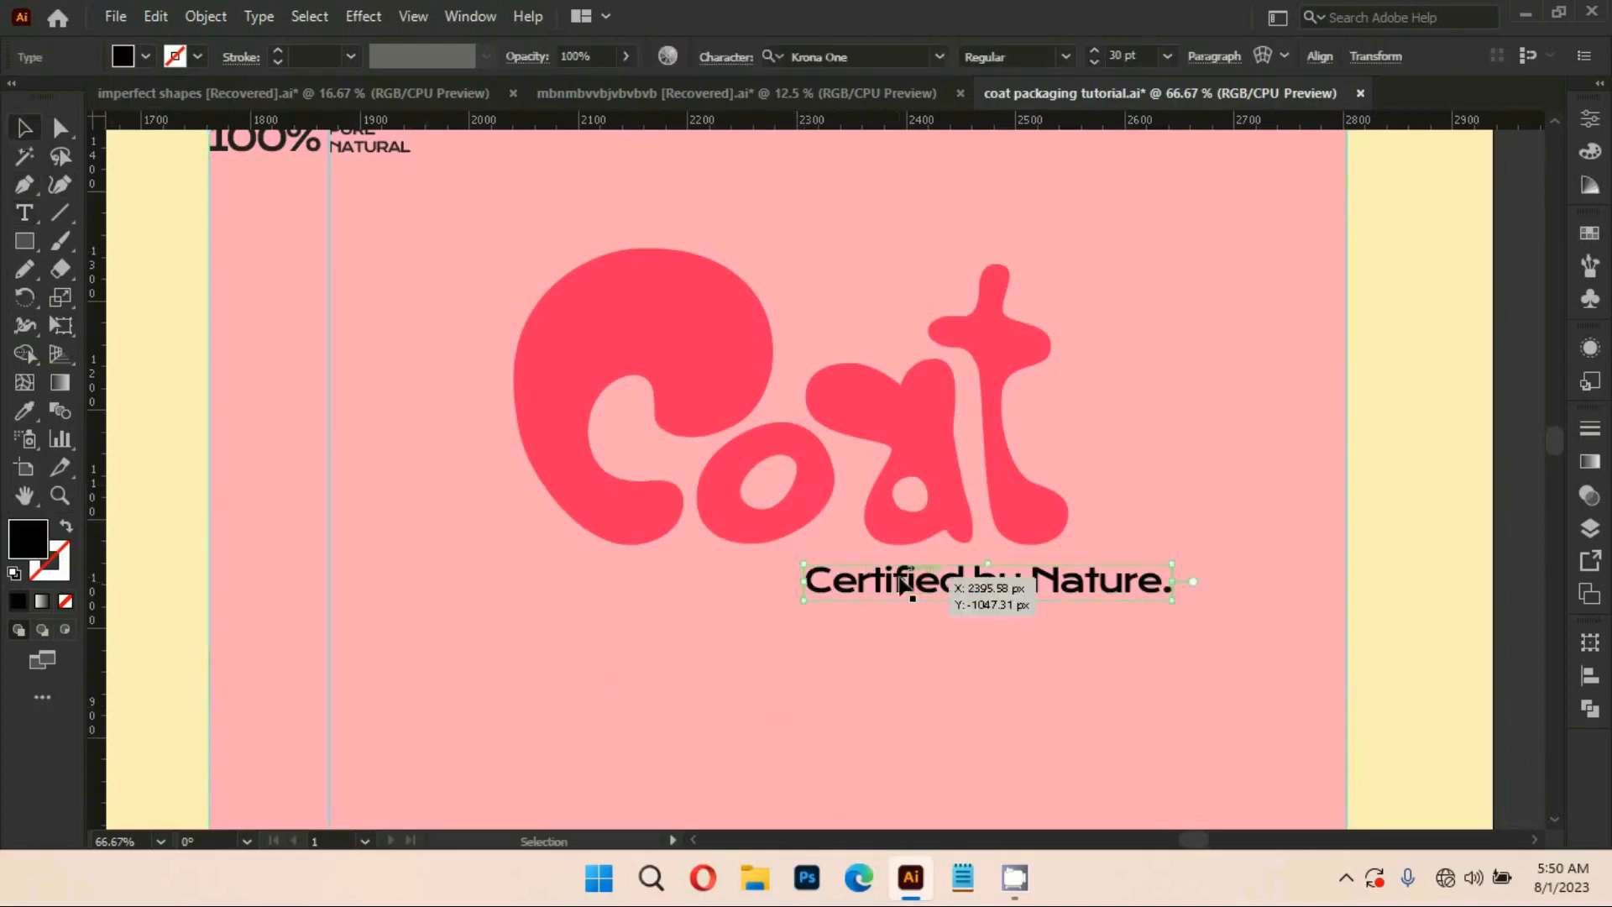
Centre the Certified by Nature. text horizontally on the artboard and scale it down to about 14 pt
click(1318, 56)
click(1112, 123)
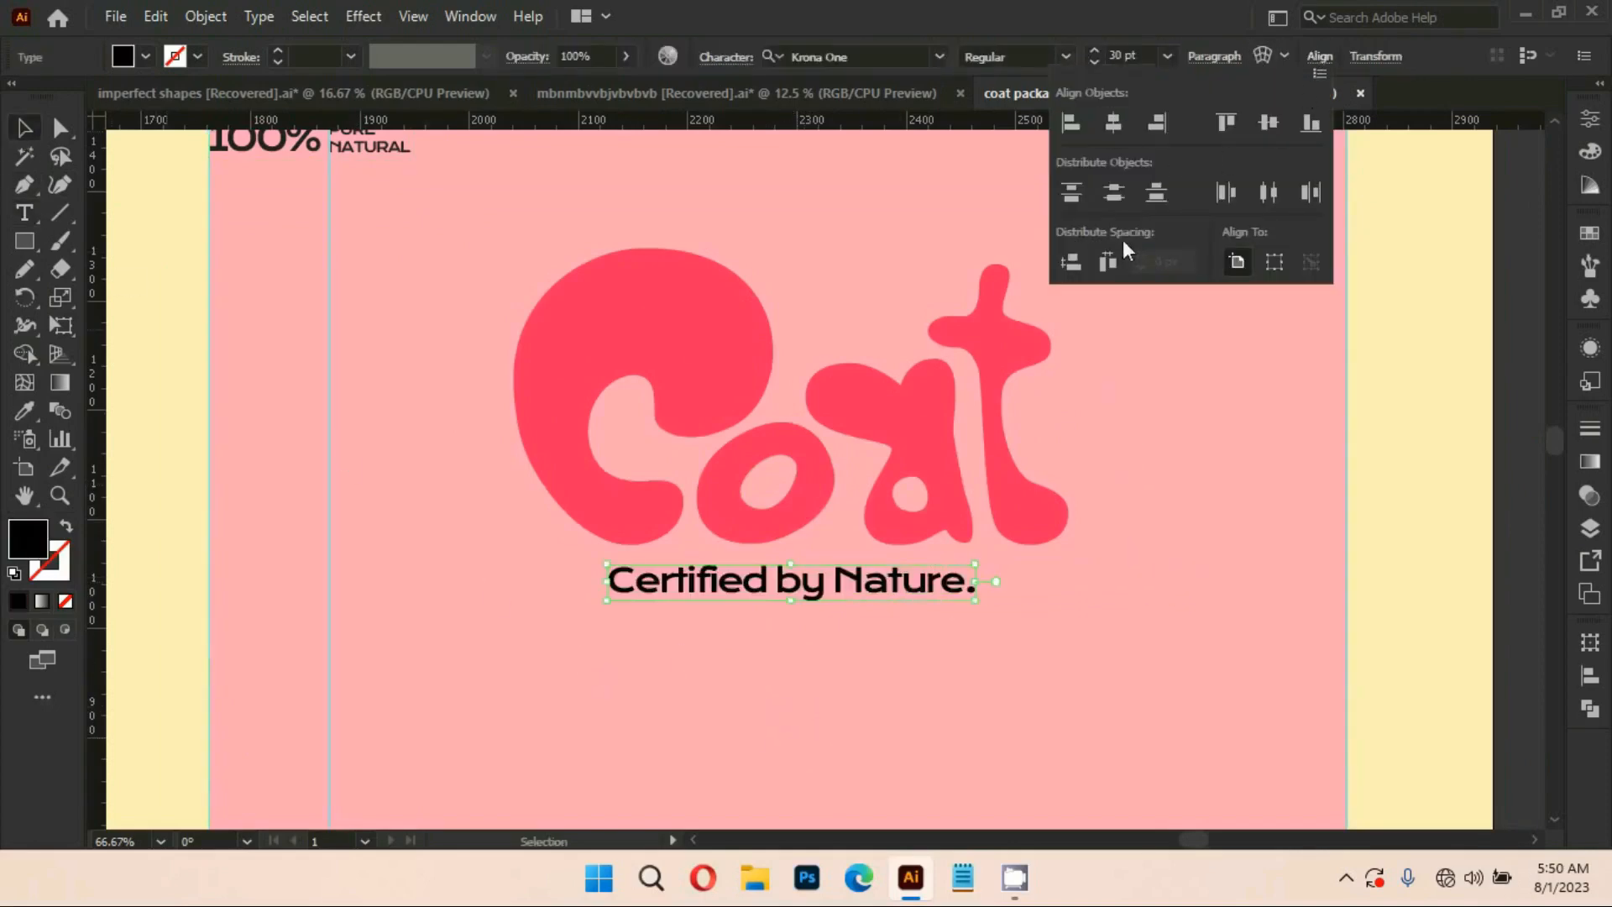
click(1312, 64)
drag(975, 564, 877, 580)
click(895, 671)
scroll(846, 675, down, 2)
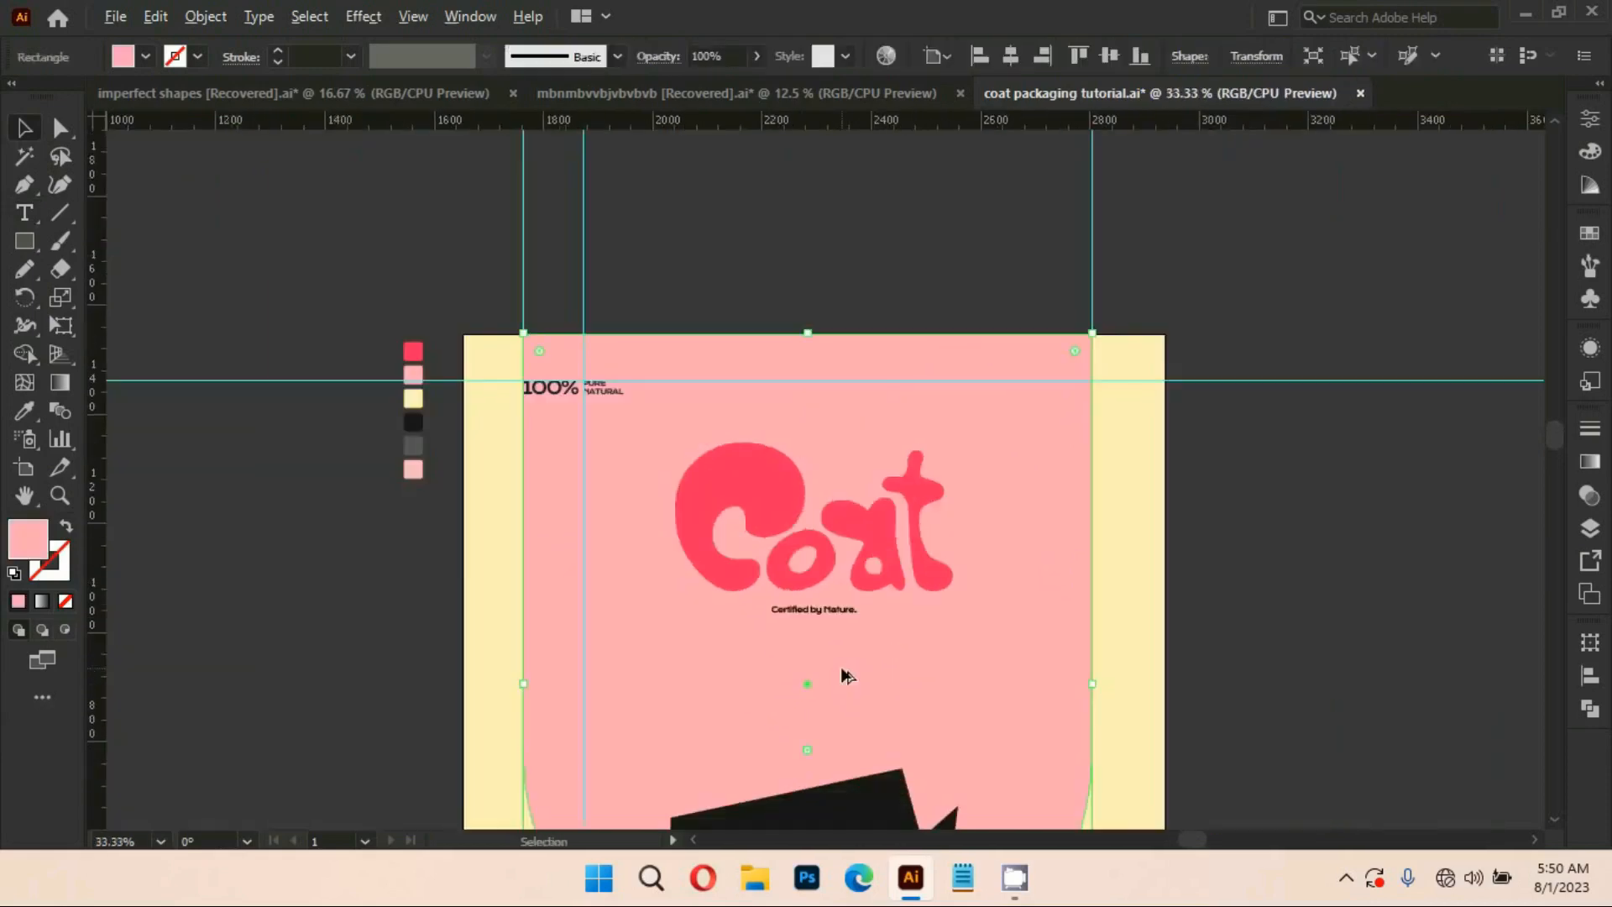
scroll(846, 676, down, 1)
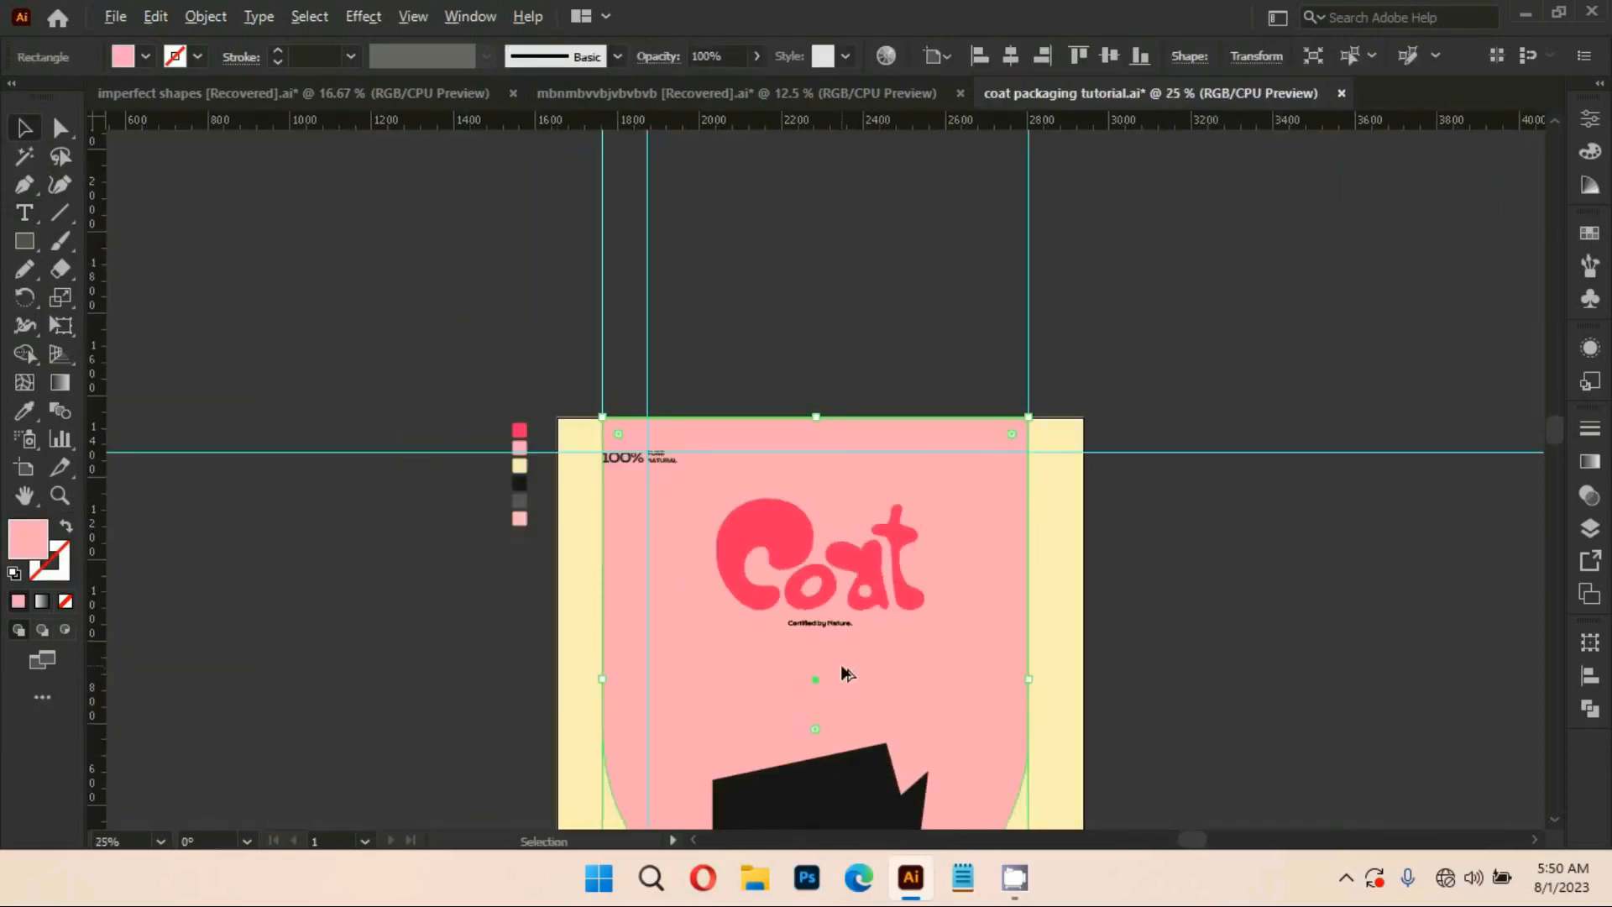
scroll(846, 674, down, 2)
scroll(1037, 554, up, 2)
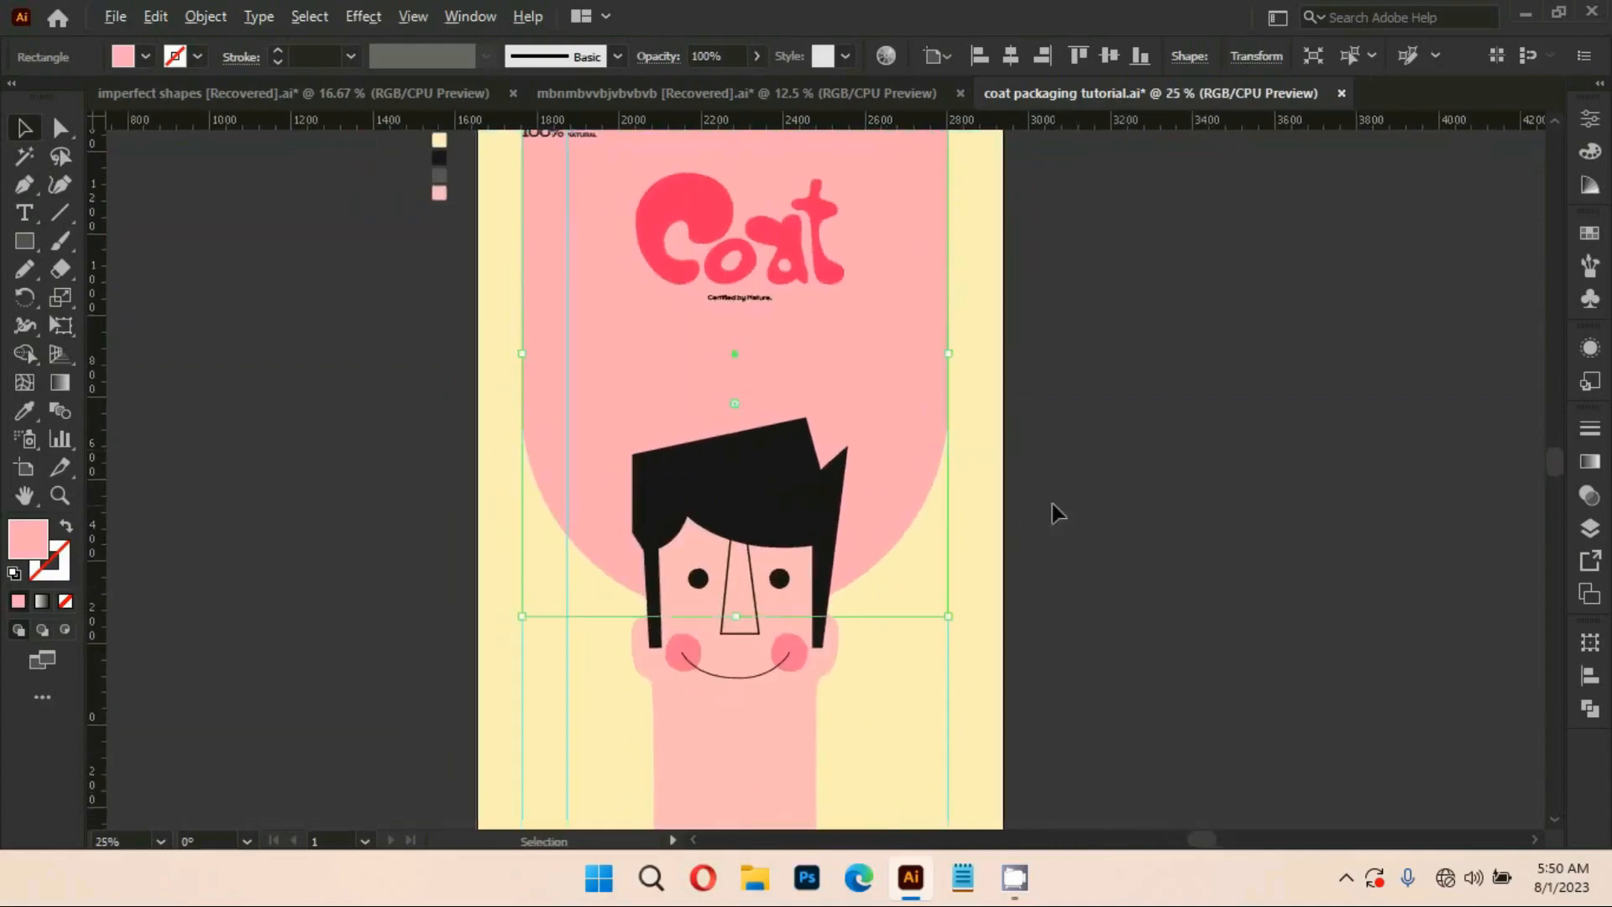
Set the Certified by Nature. text's fill to dark grey 303030
scroll(1051, 504, up, 3)
drag(510, 137, 1015, 641)
click(796, 502)
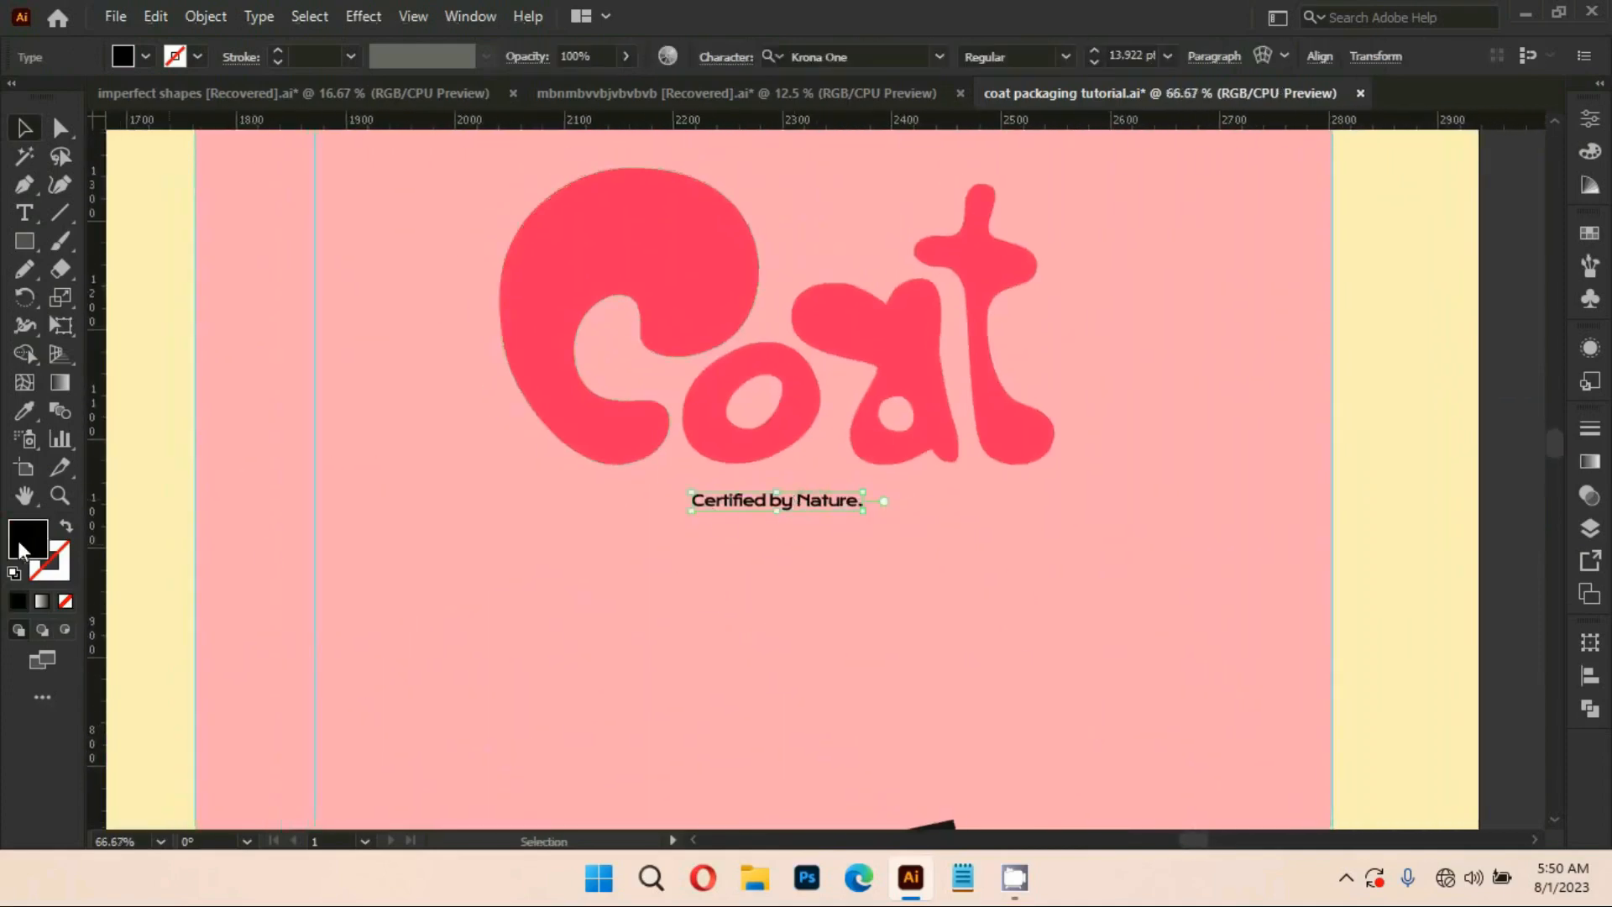
double_click(21, 547)
click(958, 579)
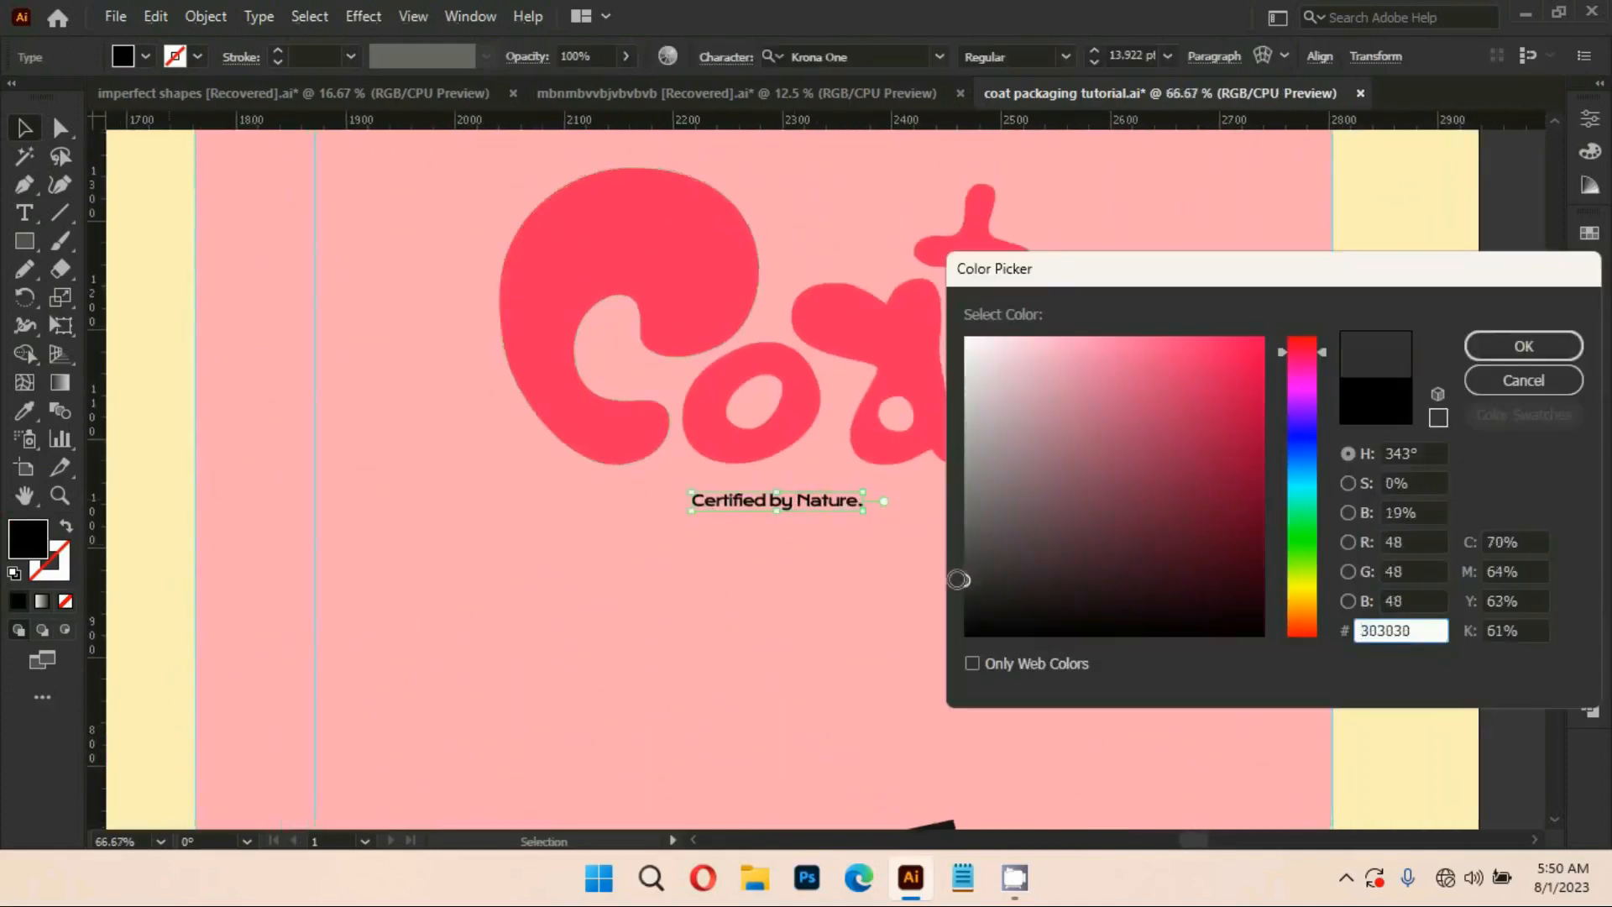
click(1523, 346)
Copy the appearance of the 100% text onto the Certified by Nature. text with the Eyedropper
drag(306, 415, 367, 548)
click(31, 407)
drag(353, 364, 441, 527)
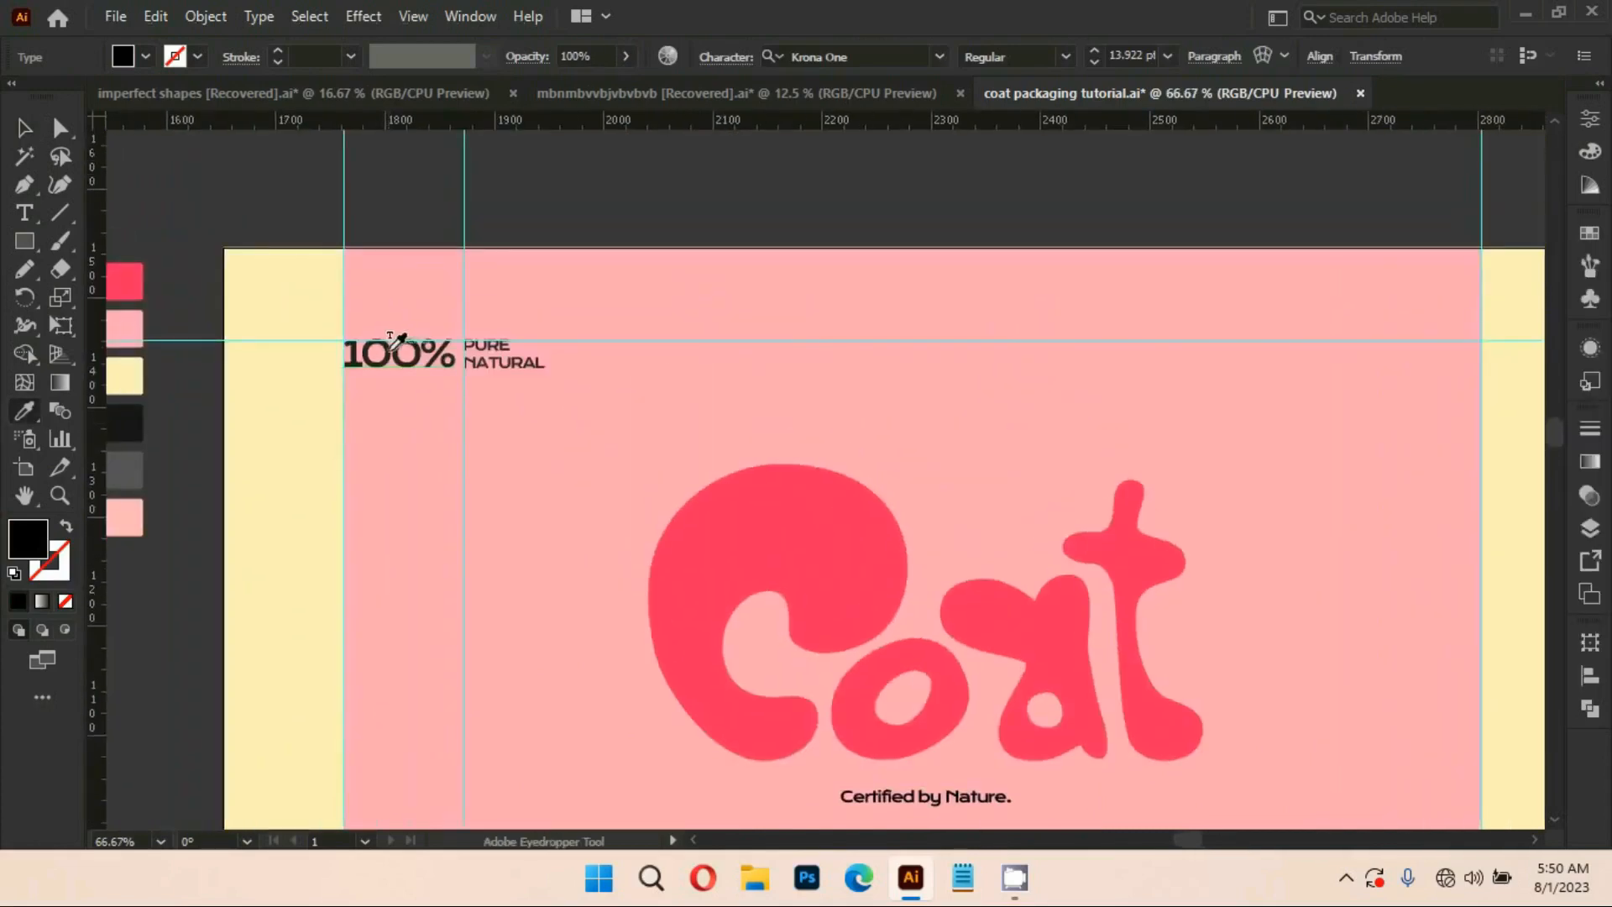
click(391, 345)
scroll(840, 546, down, 2)
scroll(839, 546, right, 2)
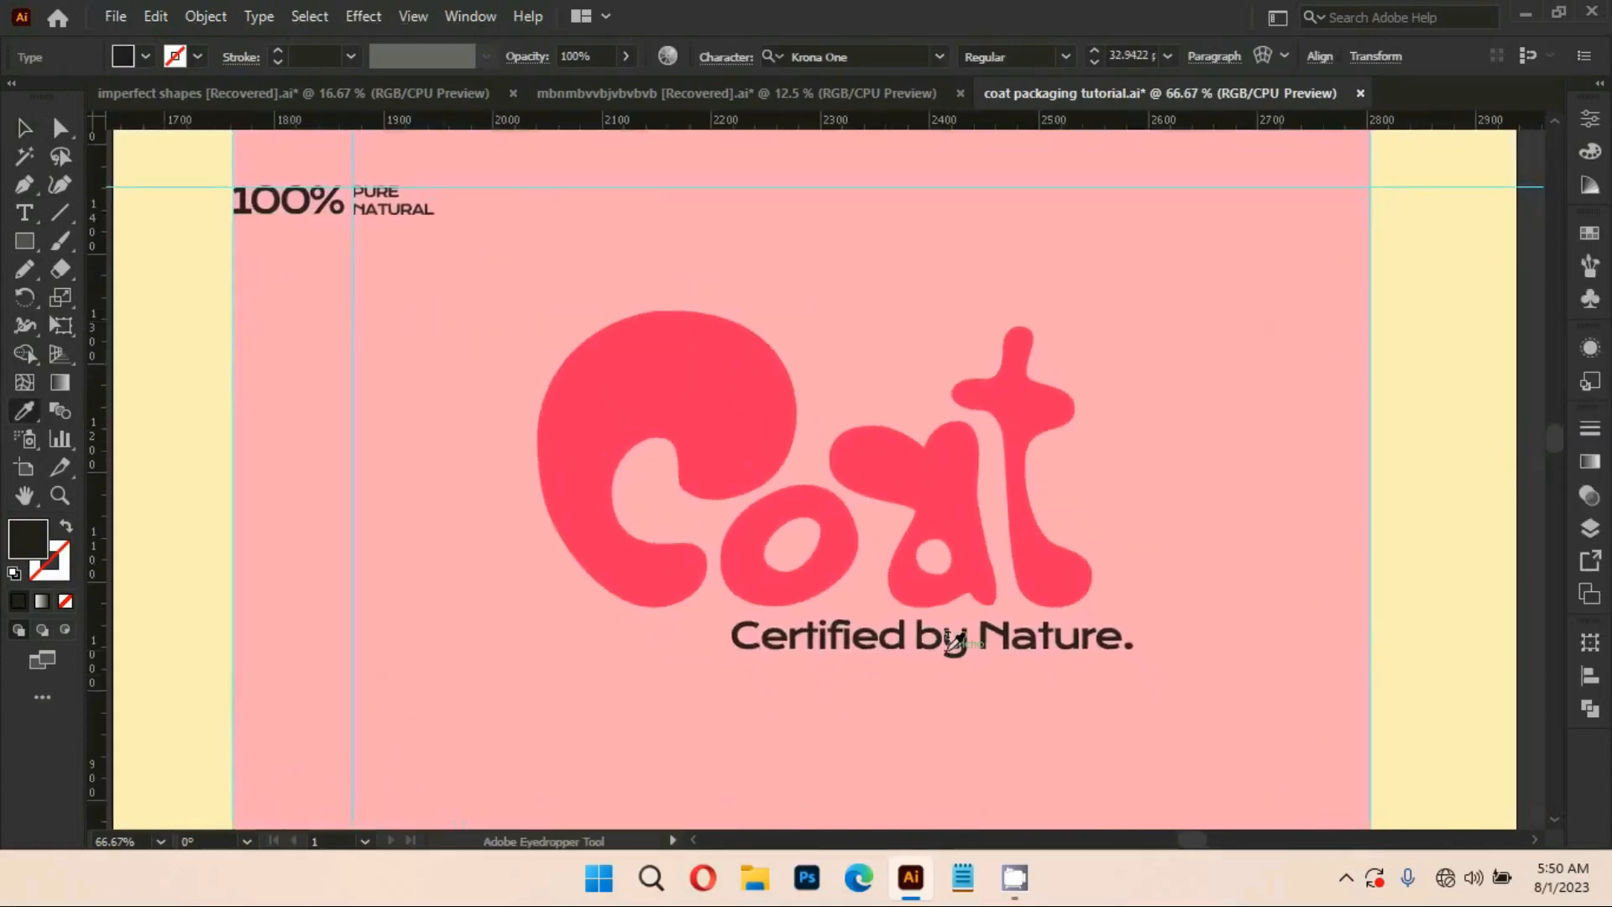
Scale the Certified by Nature. text down to about 17.3 pt and centre it horizontally beneath the Coat lettering
drag(1128, 618, 965, 634)
drag(910, 756, 922, 713)
drag(988, 595, 974, 602)
click(887, 682)
scroll(887, 682, down, 1)
click(900, 629)
click(1319, 56)
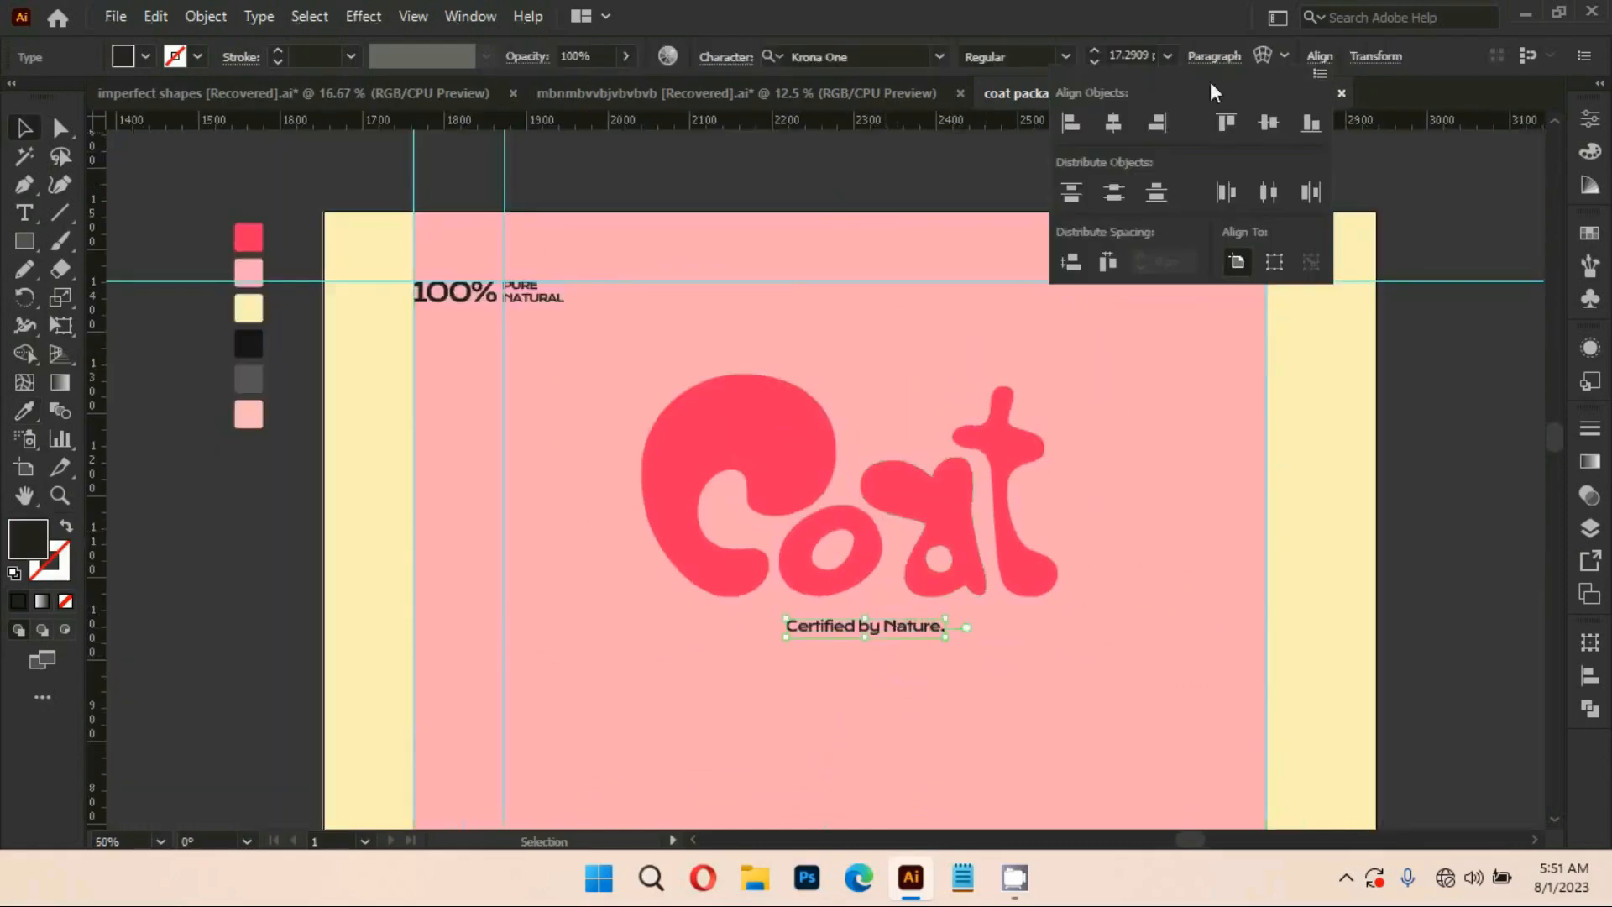
click(1215, 437)
Duplicate the Certified by Nature. text straight down onto the character's neck at the lower horizontal guide
scroll(1084, 511, down, 1)
click(1292, 499)
drag(1179, 540, 1146, 442)
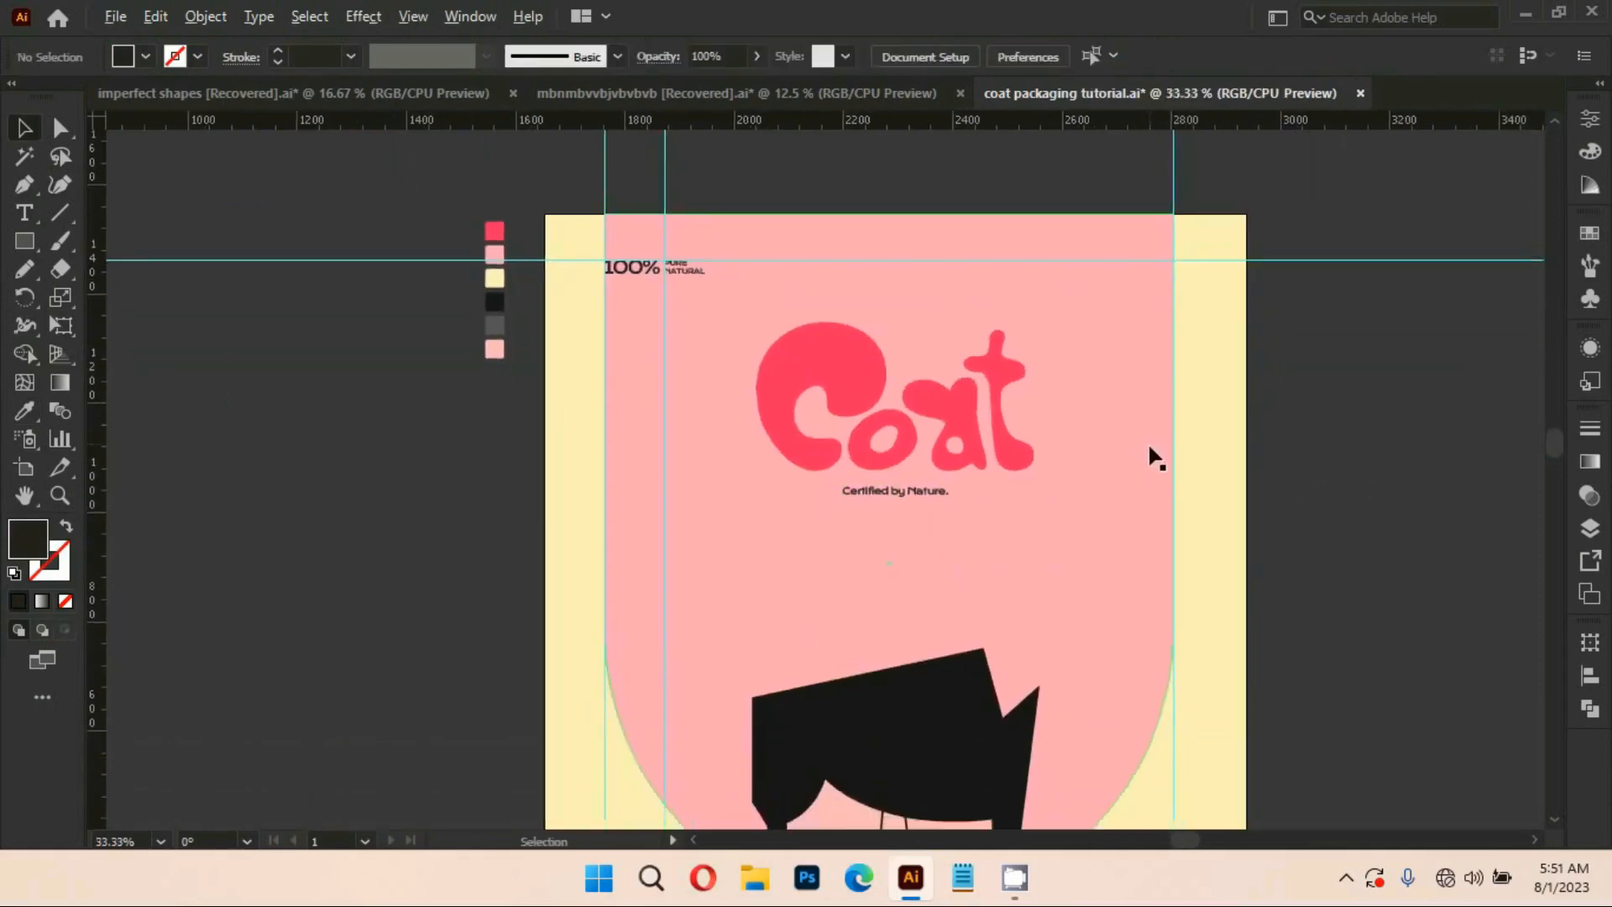
scroll(1147, 441, down, 1)
drag(1257, 514, 1117, 349)
scroll(1186, 431, down, 1)
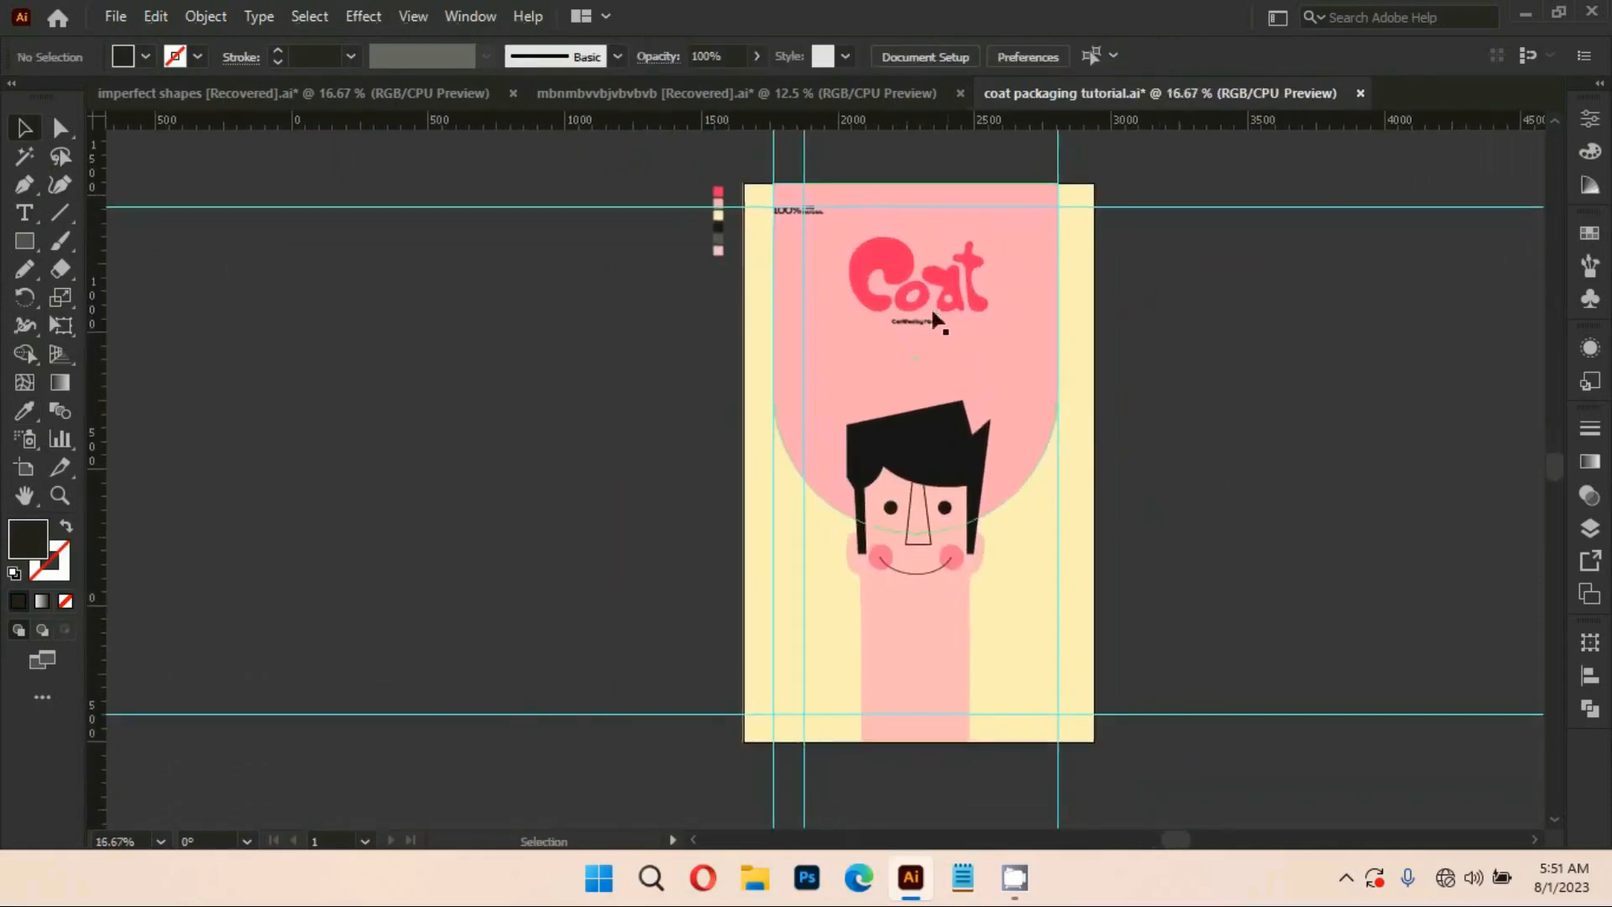
click(922, 322)
drag(921, 332, 936, 578)
key(ctrl+z)
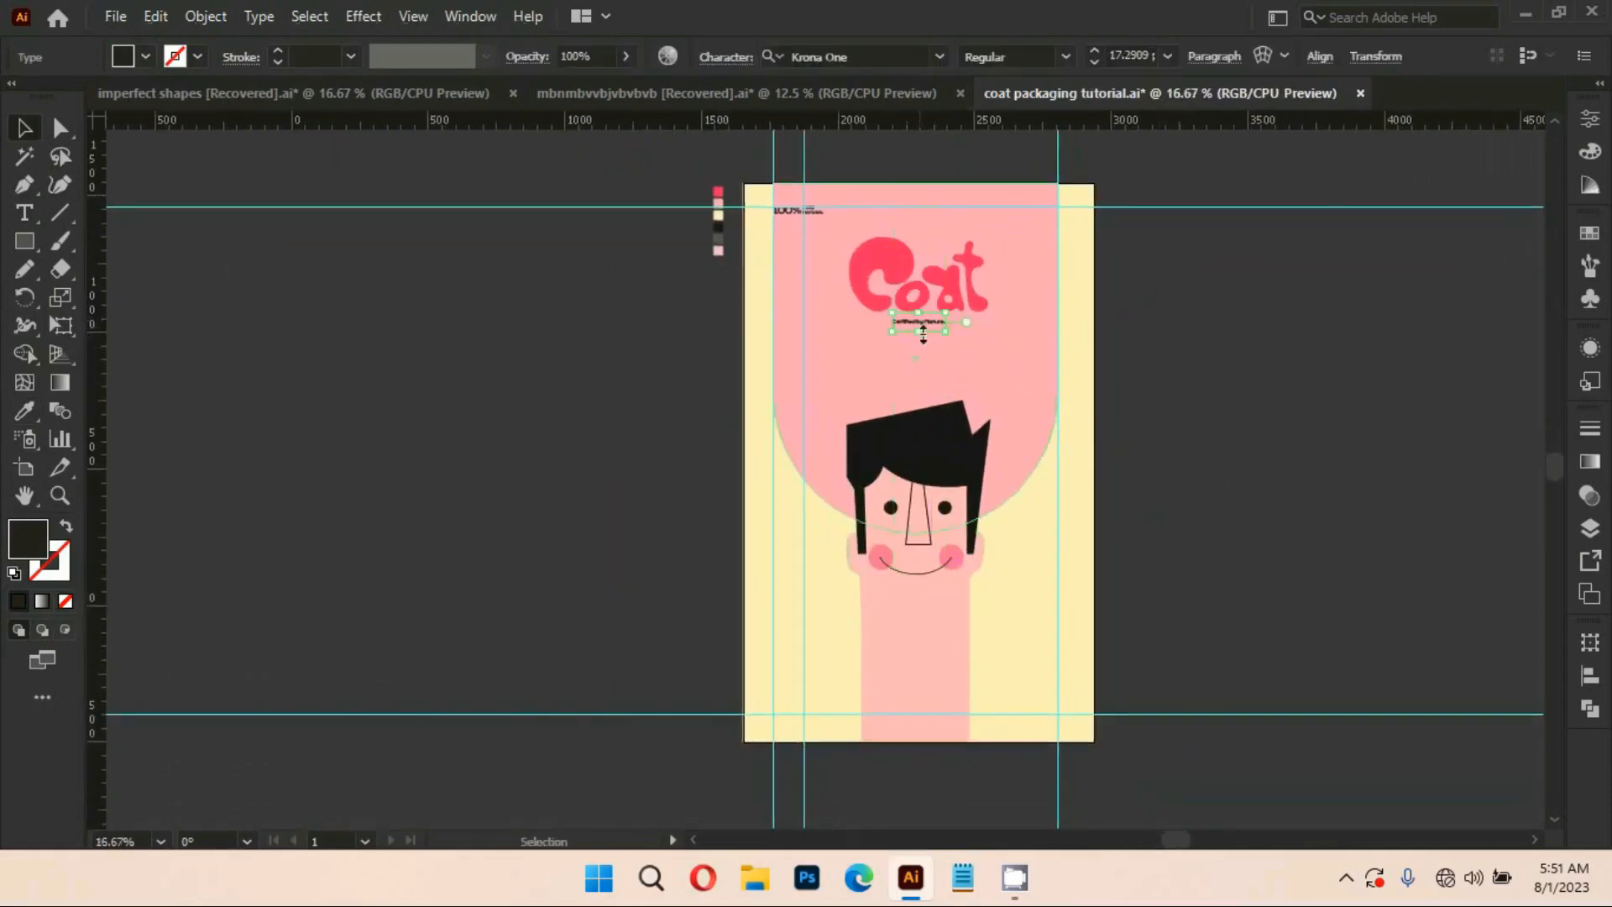
drag(923, 380, 924, 714)
drag(941, 642, 962, 560)
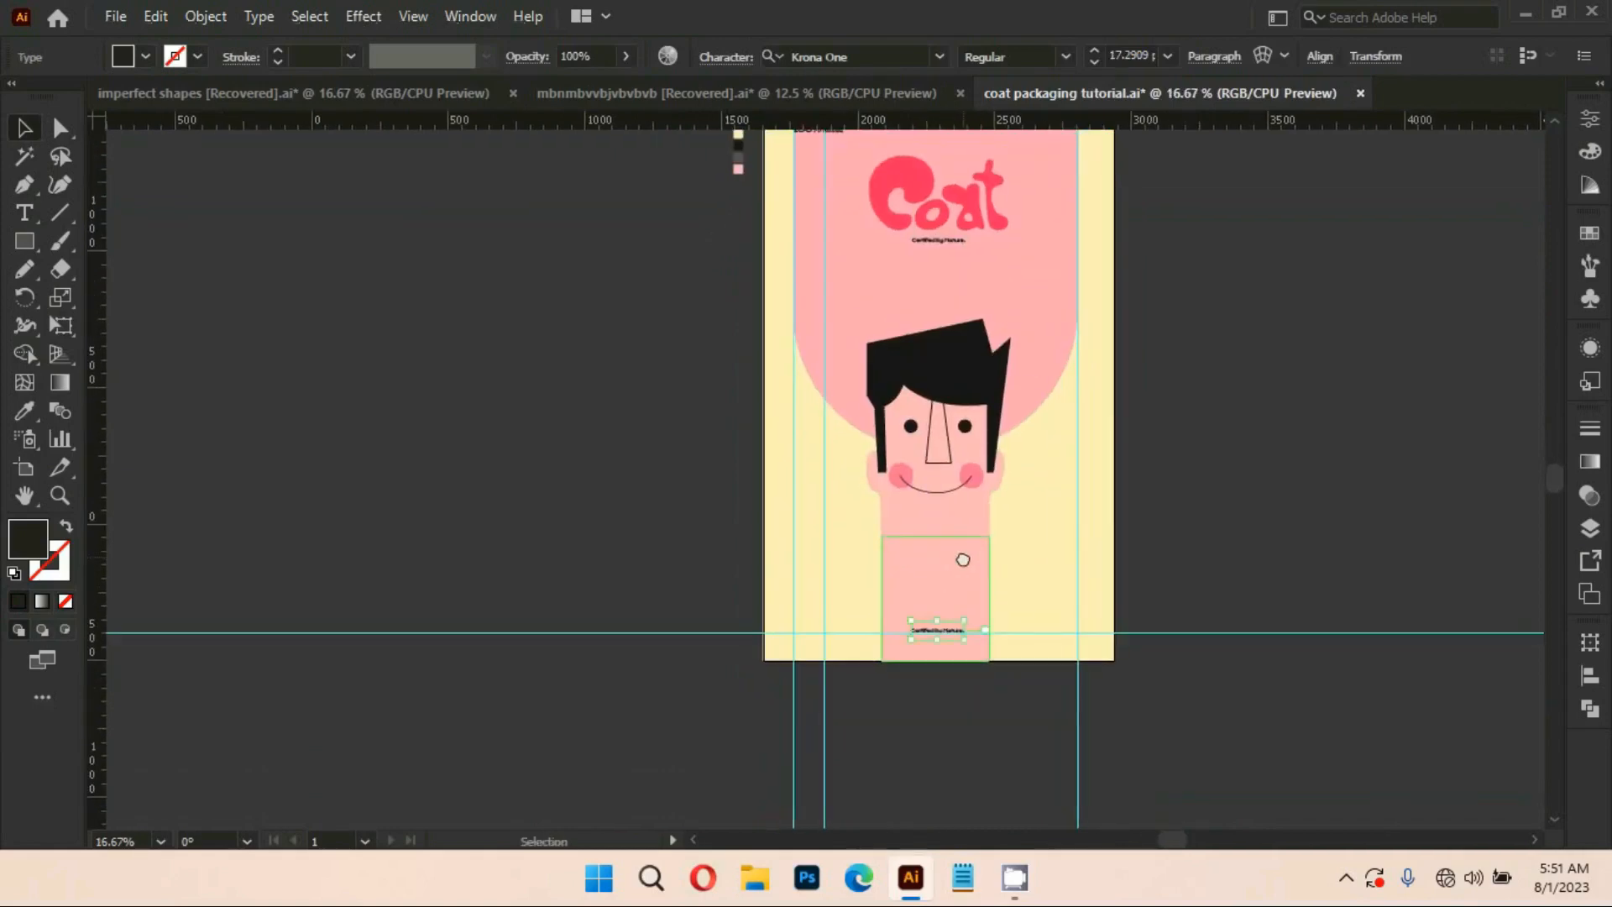
Change the wording of the copied text on the neck to "100% Natural"
scroll(957, 611, up, 4)
drag(947, 639, 947, 536)
double_click(923, 579)
text(100)
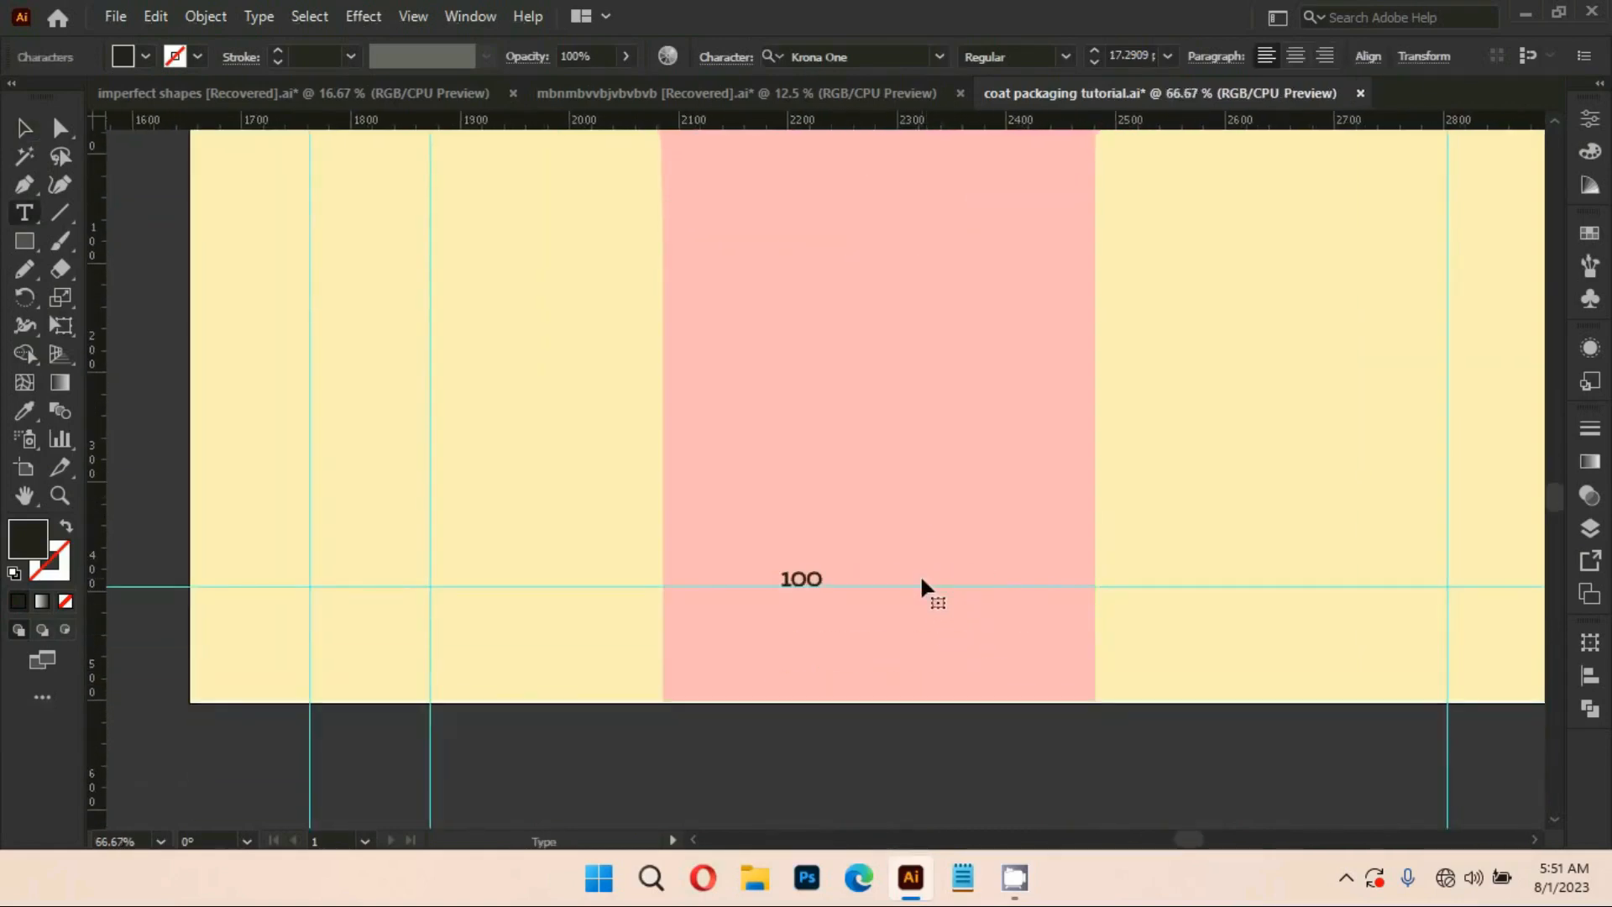
text(% Natural)
key(Escape)
Enlarge the 100% Natural text to about 37.8 pt and centre it horizontally on the artboard
drag(927, 569, 1120, 539)
drag(1024, 553, 992, 553)
click(1319, 56)
click(1113, 123)
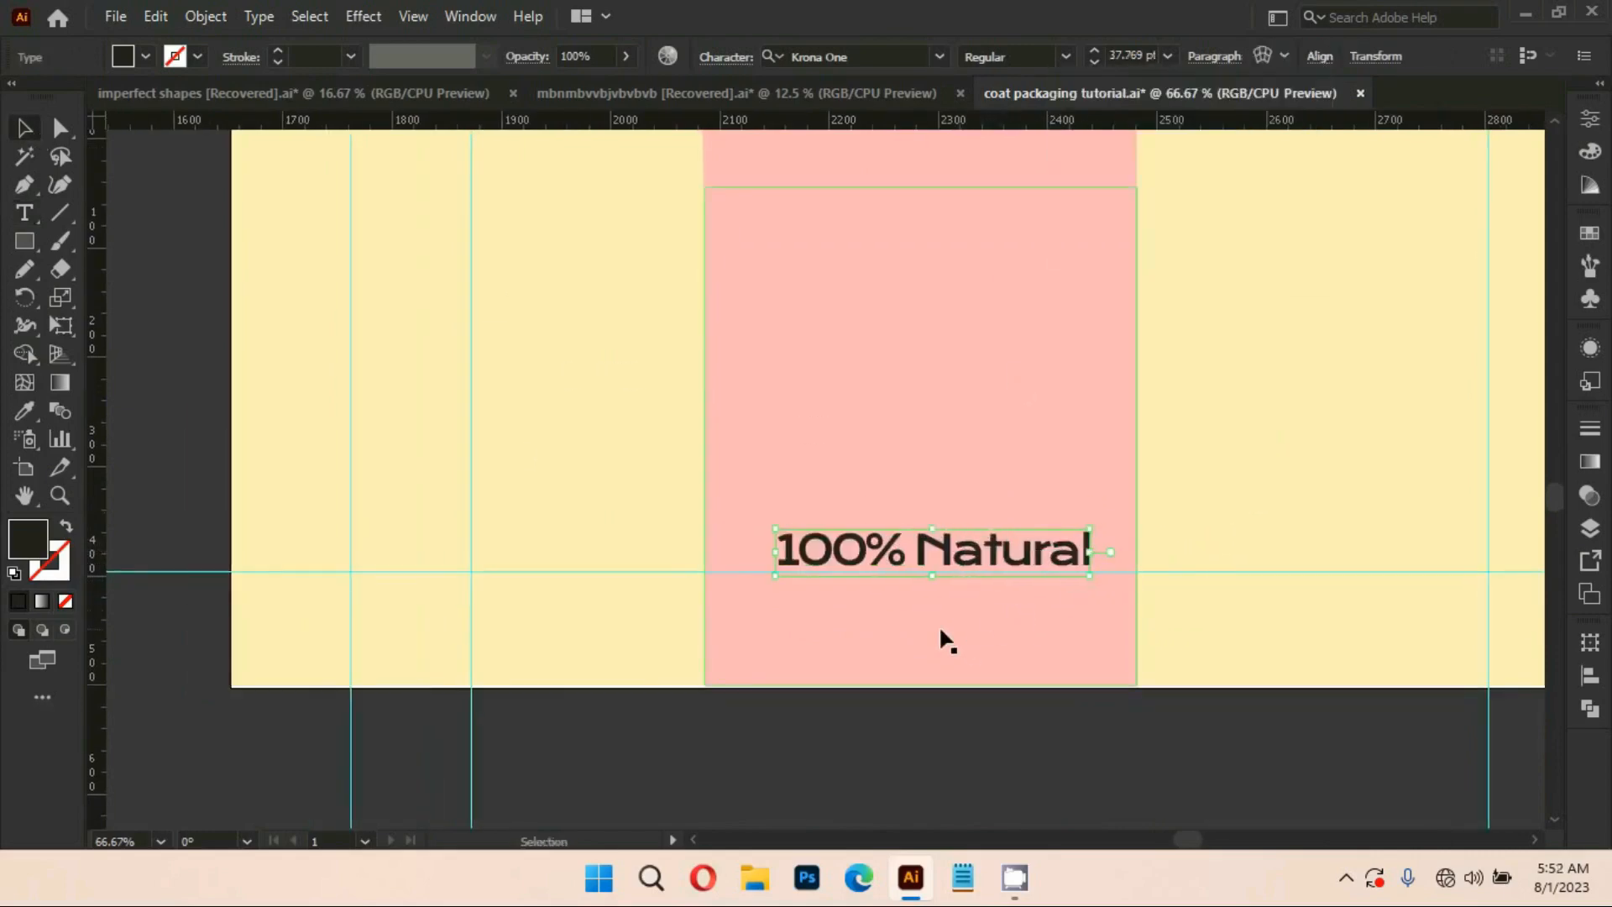
Fine-tune the 100% Natural text's height so it rests on the lower guide and realign it to the artboard's horizontal centre
scroll(941, 629, up, 3)
drag(835, 427, 825, 444)
scroll(866, 578, down, 3)
click(1319, 57)
click(1113, 123)
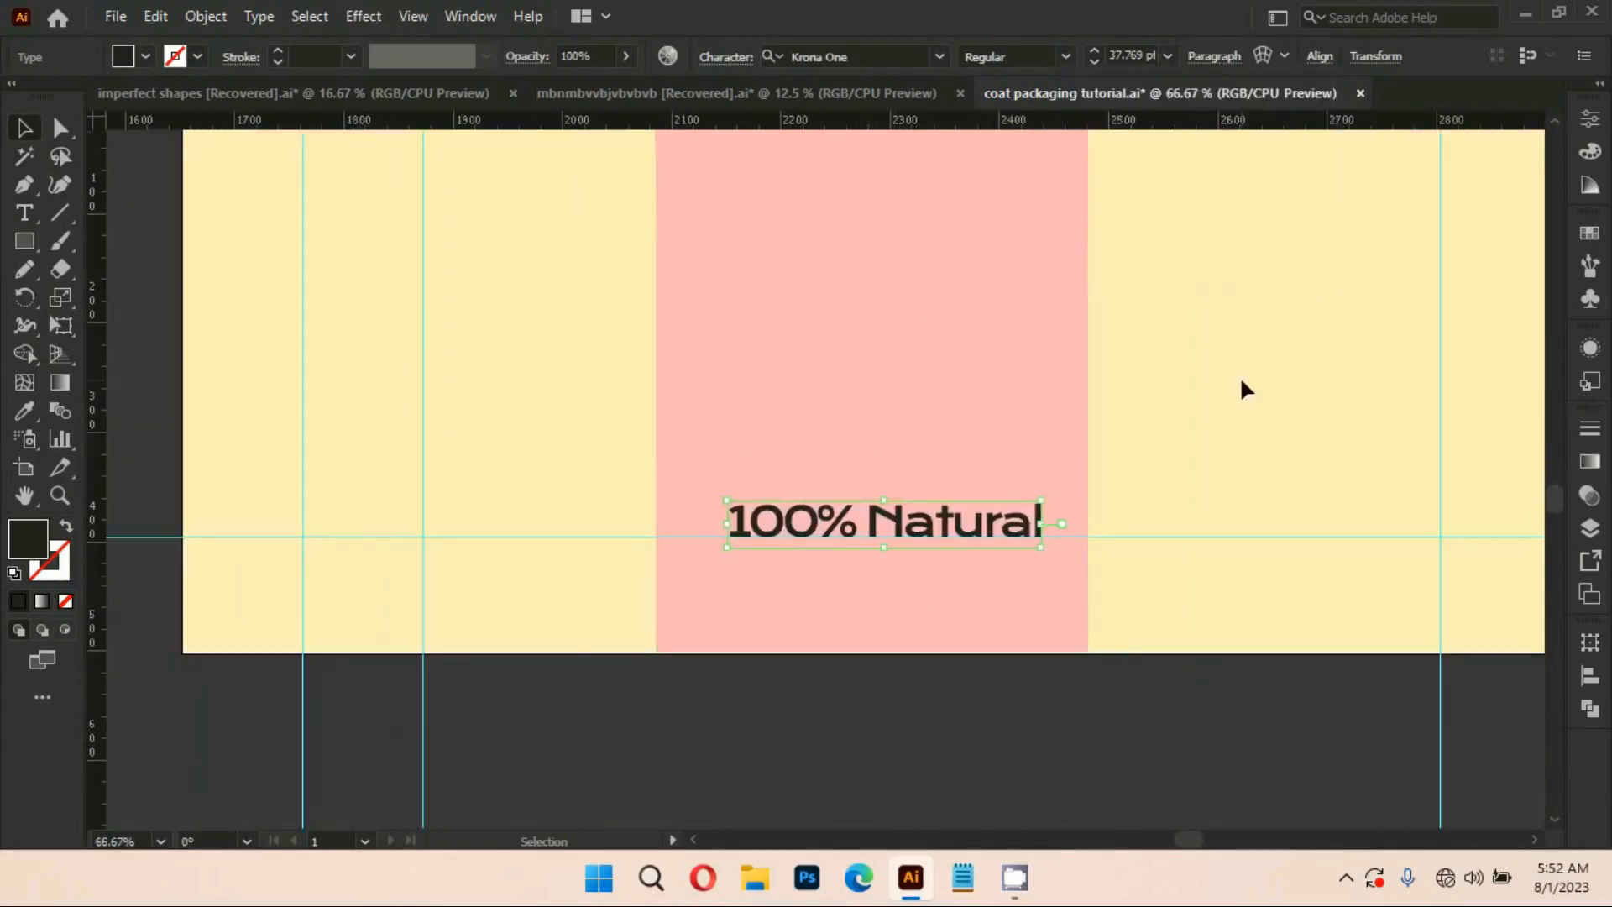
scroll(1240, 376, down, 2)
click(1237, 567)
drag(1237, 568, 1206, 587)
Select the character group and centre it horizontally on the artboard
click(1022, 471)
click(1039, 367)
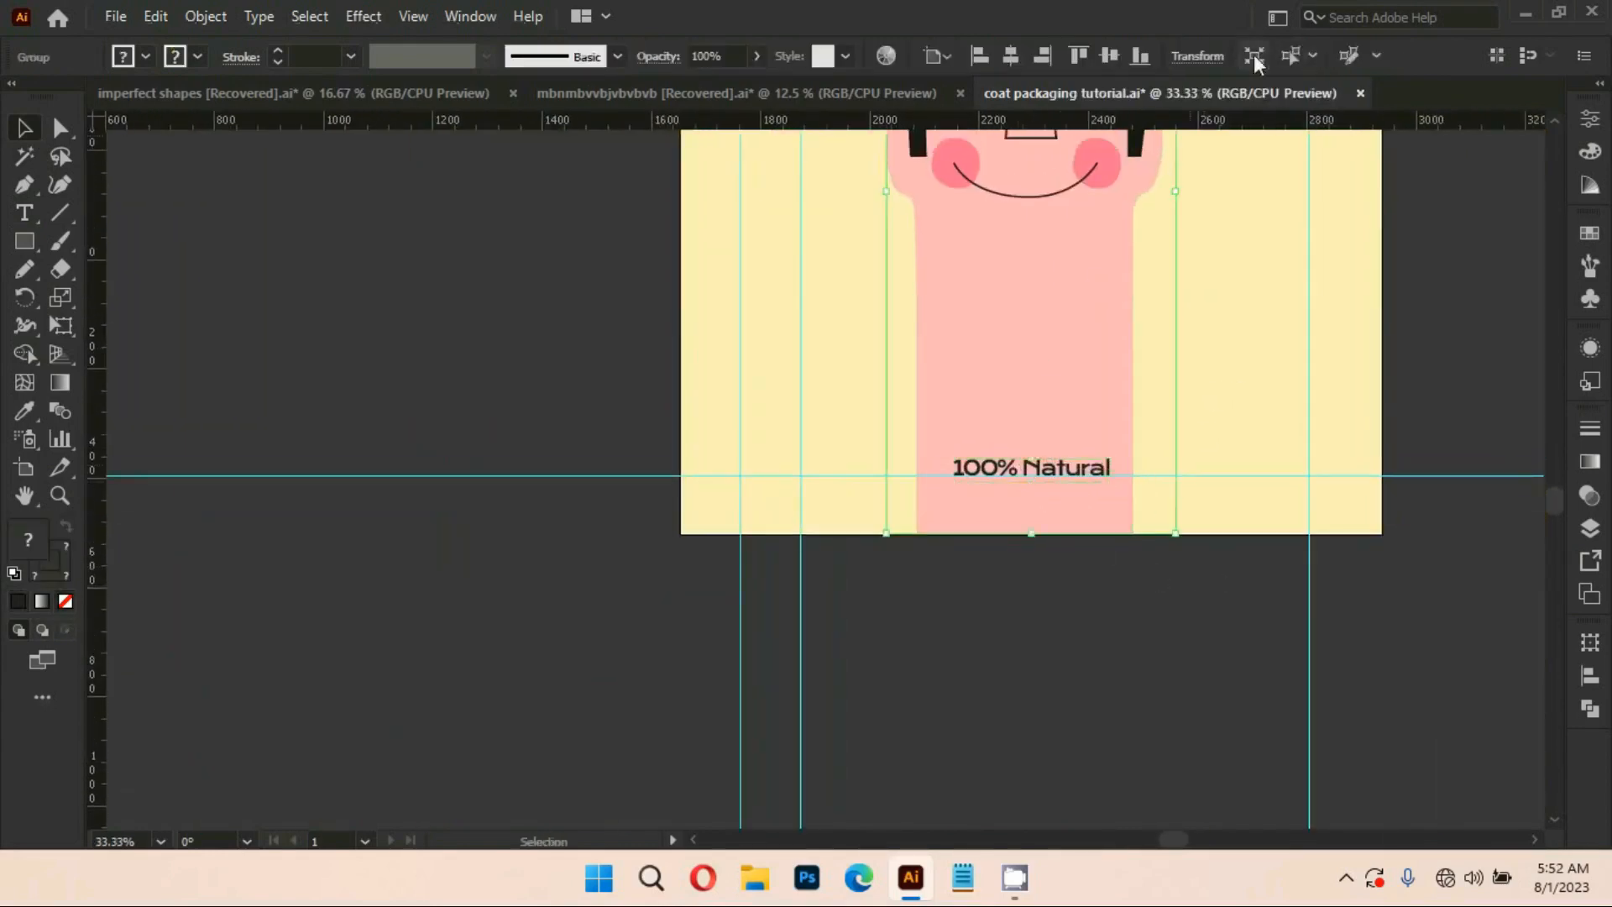
scroll(1210, 401, up, 3)
scroll(1217, 414, down, 2)
click(1589, 674)
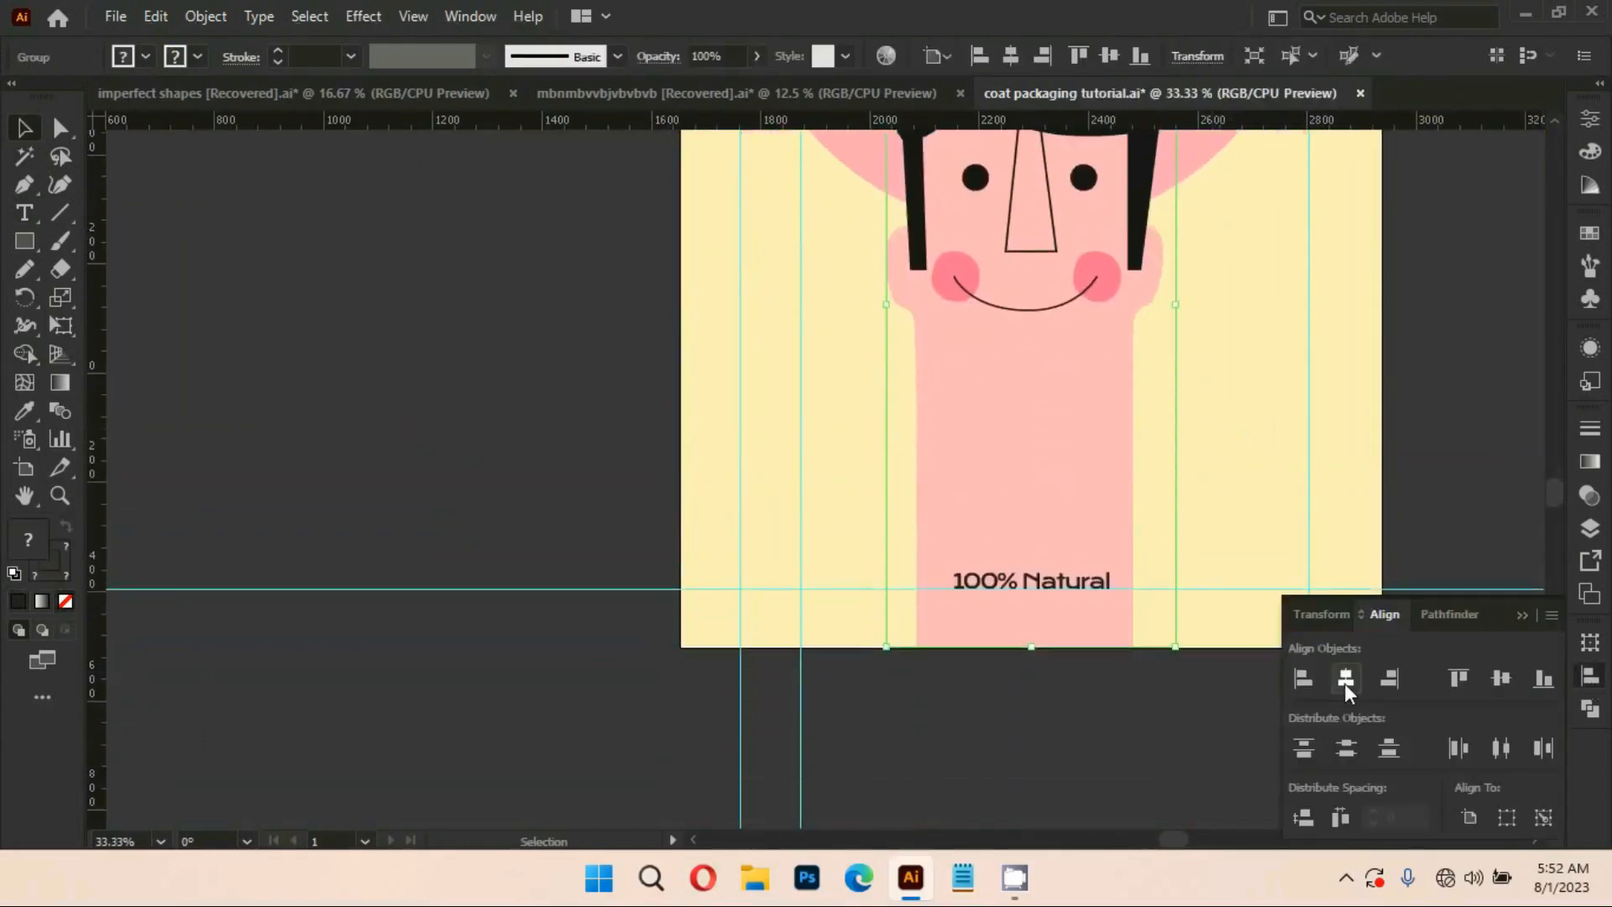
click(1345, 681)
click(1521, 614)
click(1054, 658)
Check the alignment of the 100% Natural text with the character's neck and the lower guide
scroll(1052, 644, up, 2)
drag(1017, 517, 982, 547)
scroll(990, 507, up, 3)
click(984, 688)
scroll(984, 691, down, 4)
drag(1091, 740, 1093, 674)
scroll(1108, 681, down, 3)
scroll(1054, 670, up, 3)
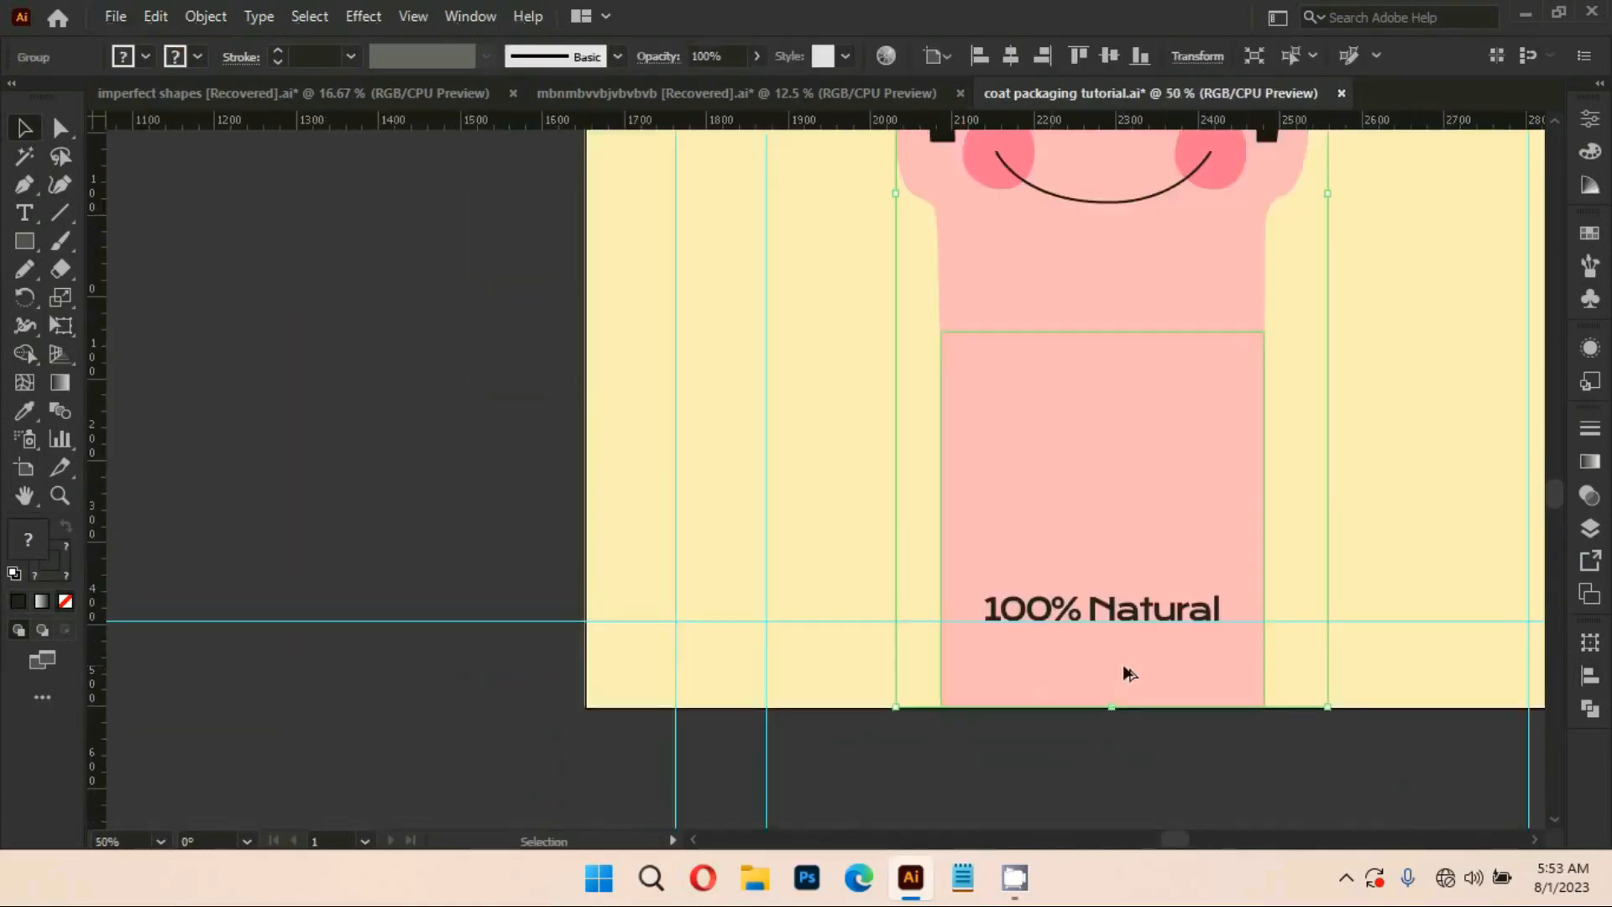
Recolour the 100% Natural text by sampling the bright pink-red palette swatch with the Eyedropper
scroll(1123, 671, down, 1)
click(1119, 634)
key(i)
drag(786, 299, 599, 827)
click(533, 139)
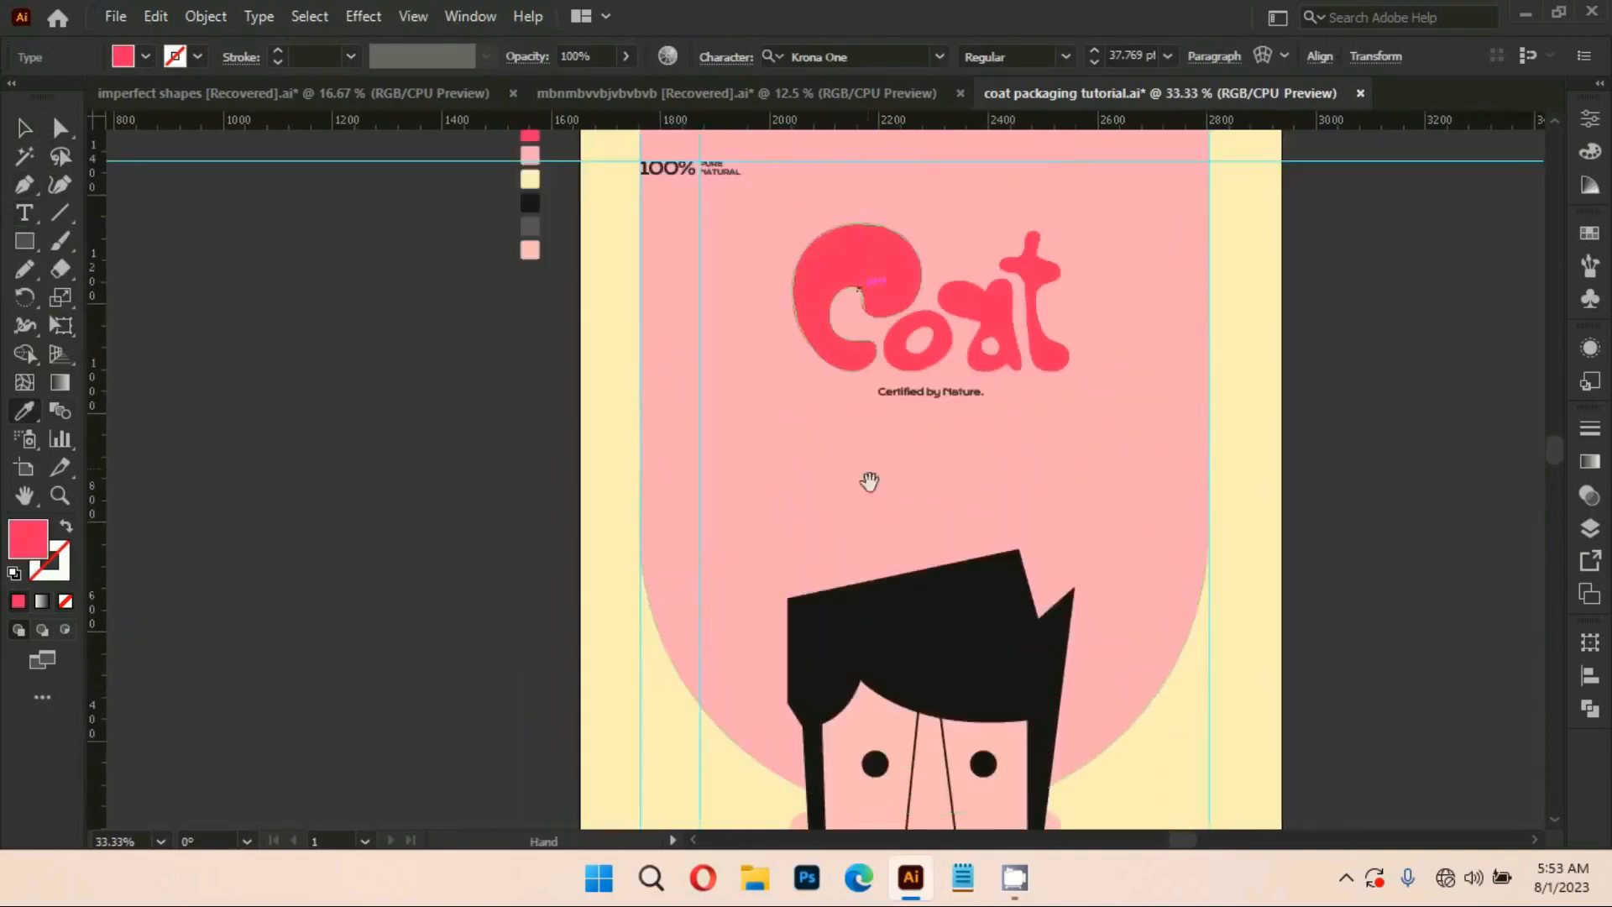
drag(867, 479, 642, 136)
scroll(1054, 424, down, 3)
drag(1055, 425, 1058, 482)
key(v)
click(403, 551)
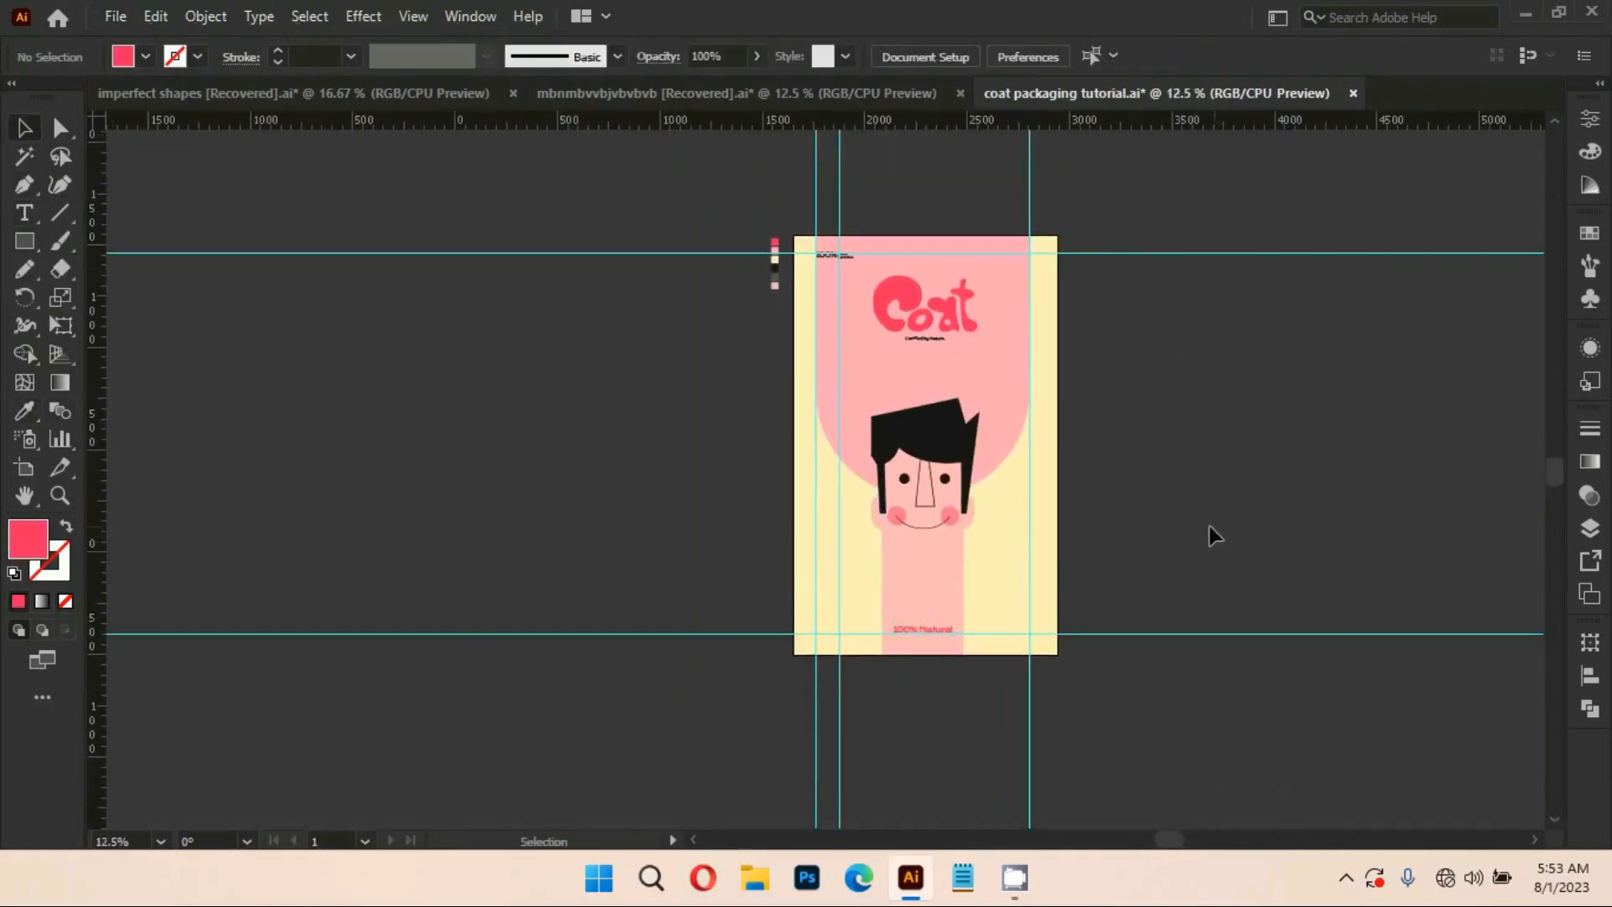
Delete the vertical and horizontal guides from the packaging artboard
click(817, 685)
key(Delete)
click(1030, 709)
key(Delete)
click(1029, 189)
key(Delete)
click(1129, 252)
key(Delete)
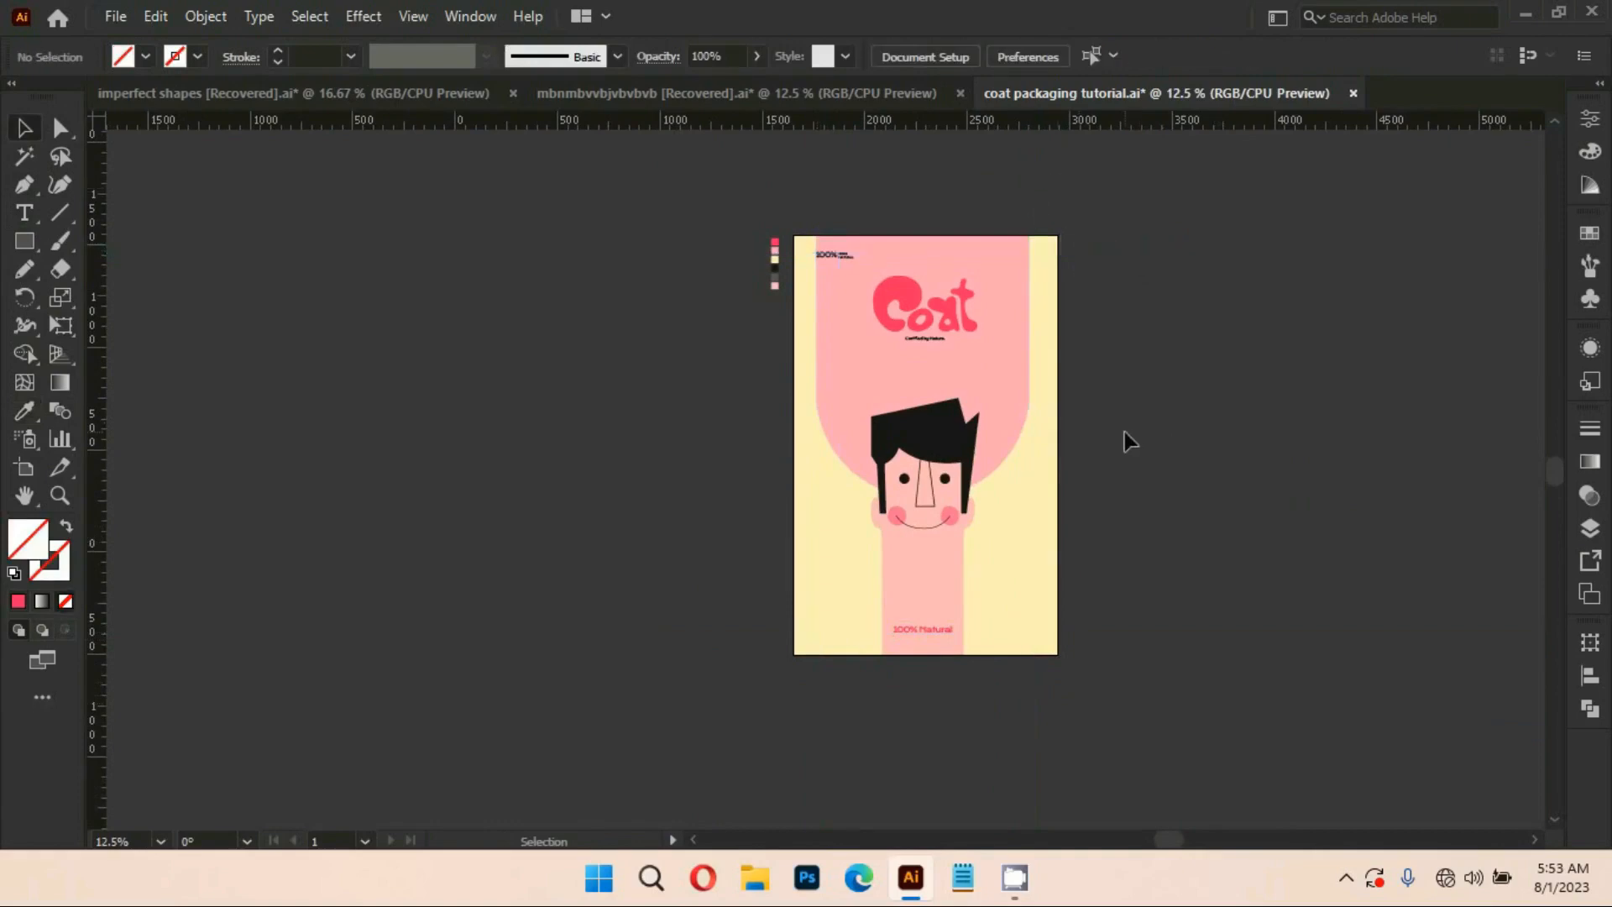
Centre the large rounded pink background shape horizontally on the artboard
scroll(1125, 433, up, 1)
drag(1105, 472, 1126, 465)
scroll(1123, 465, up, 4)
drag(688, 273, 1233, 740)
drag(960, 421, 1030, 590)
key(ctrl+z)
drag(894, 421, 1021, 593)
scroll(1021, 592, down, 2)
drag(1323, 501, 1313, 393)
click(1589, 709)
click(1589, 676)
click(1347, 678)
click(1297, 420)
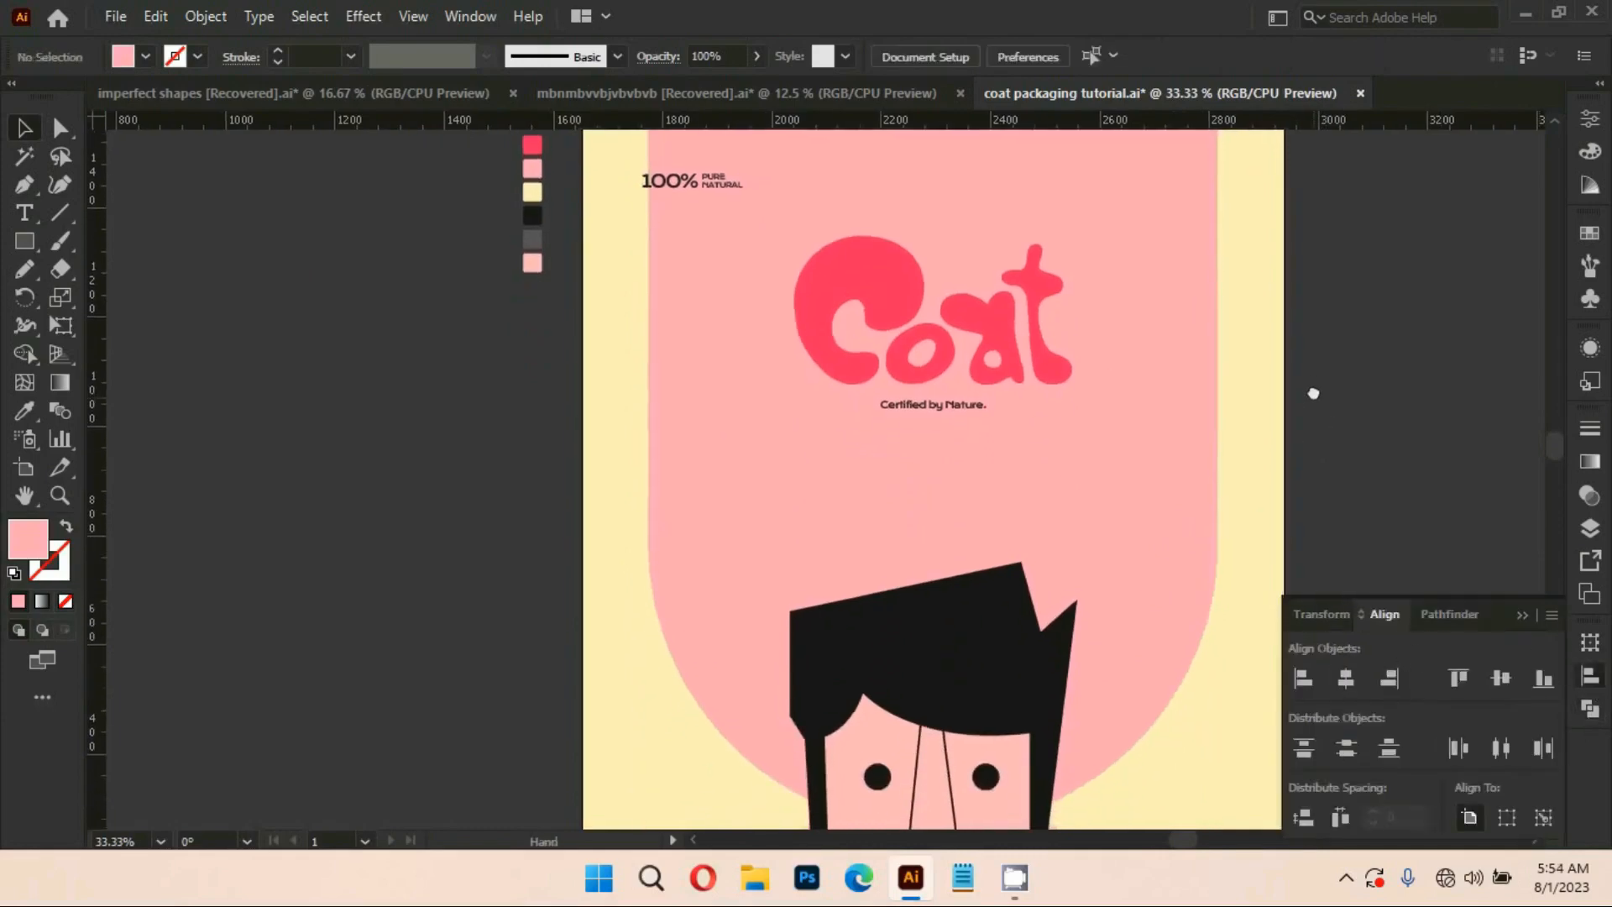
Select the 100%, PURE and NATURAL texts together and group them
scroll(798, 395, up, 2)
scroll(651, 331, up, 4)
click(717, 367)
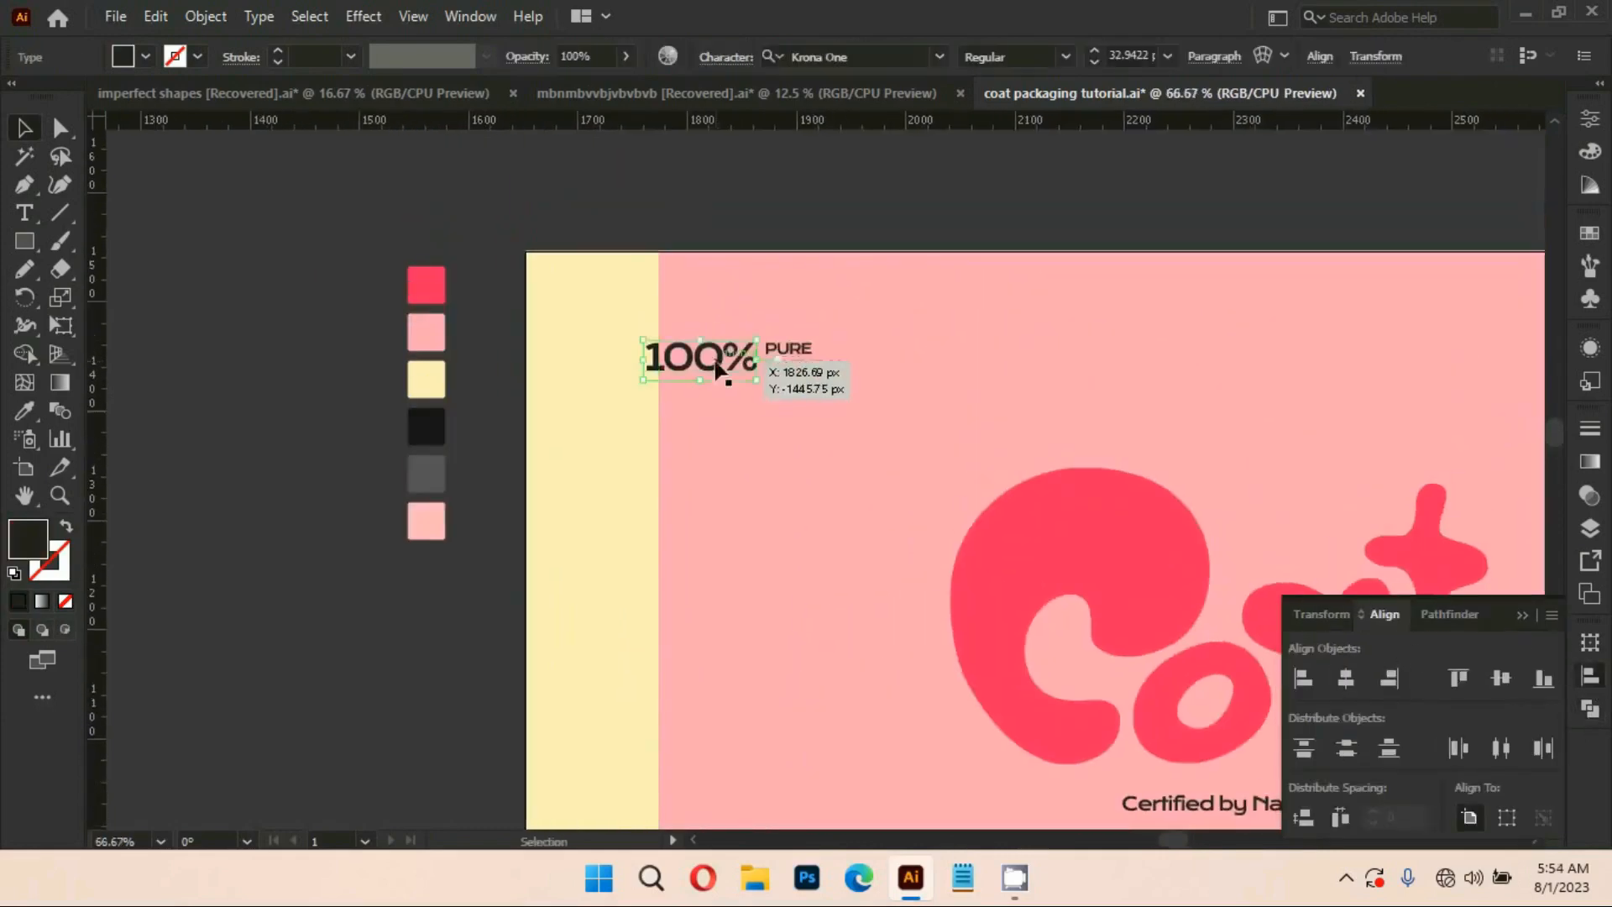
click(802, 386)
click(575, 223)
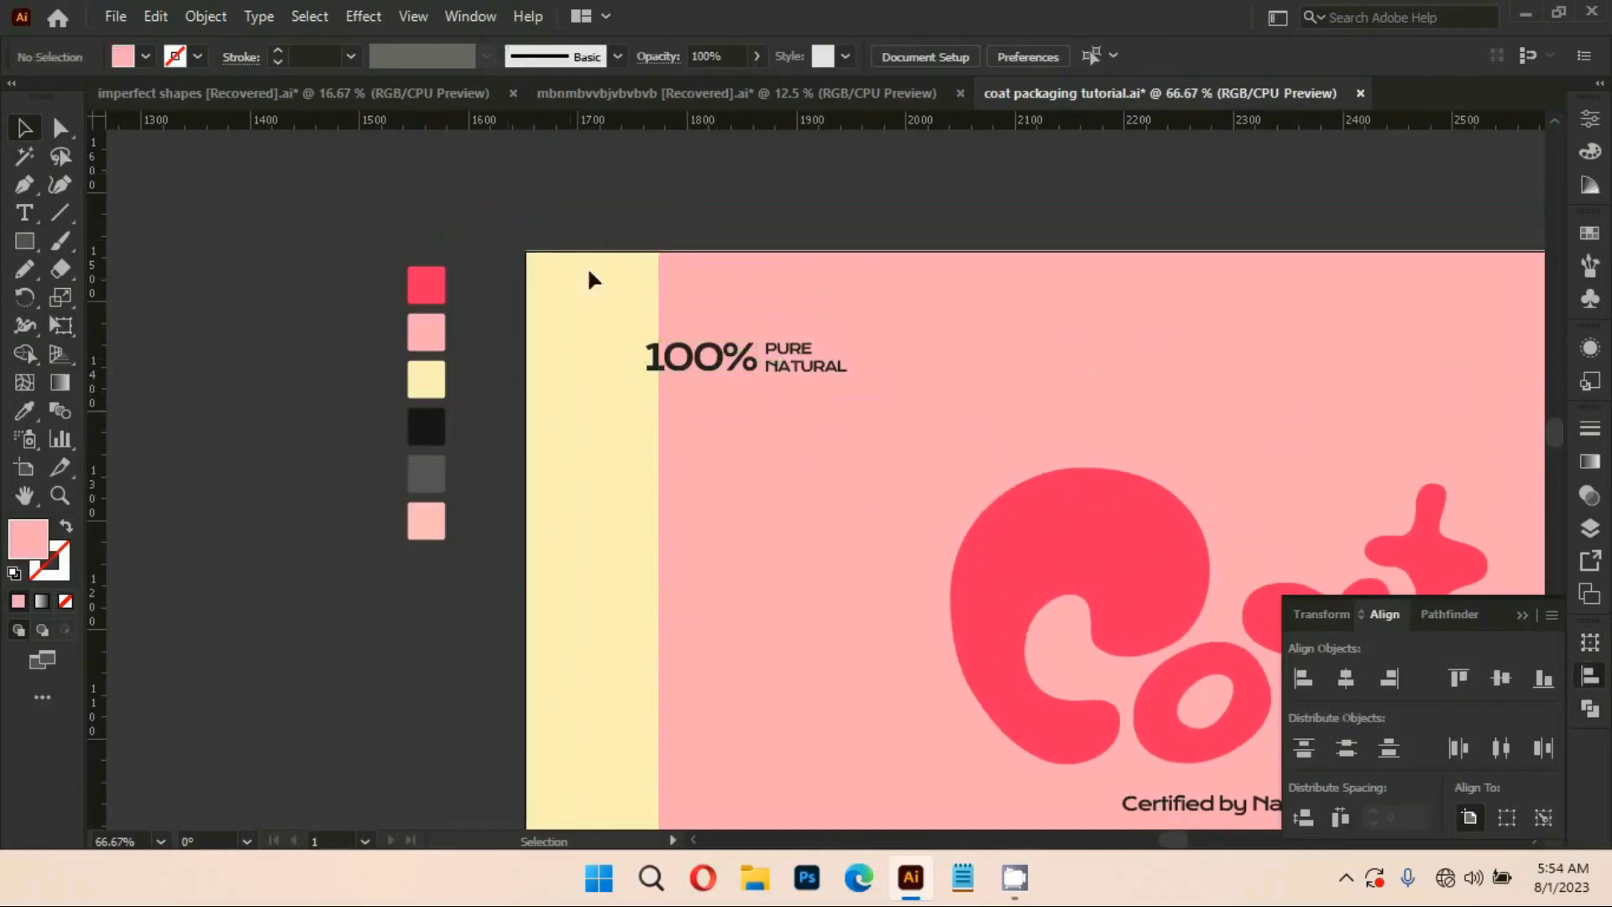
click(733, 363)
shift+click(810, 375)
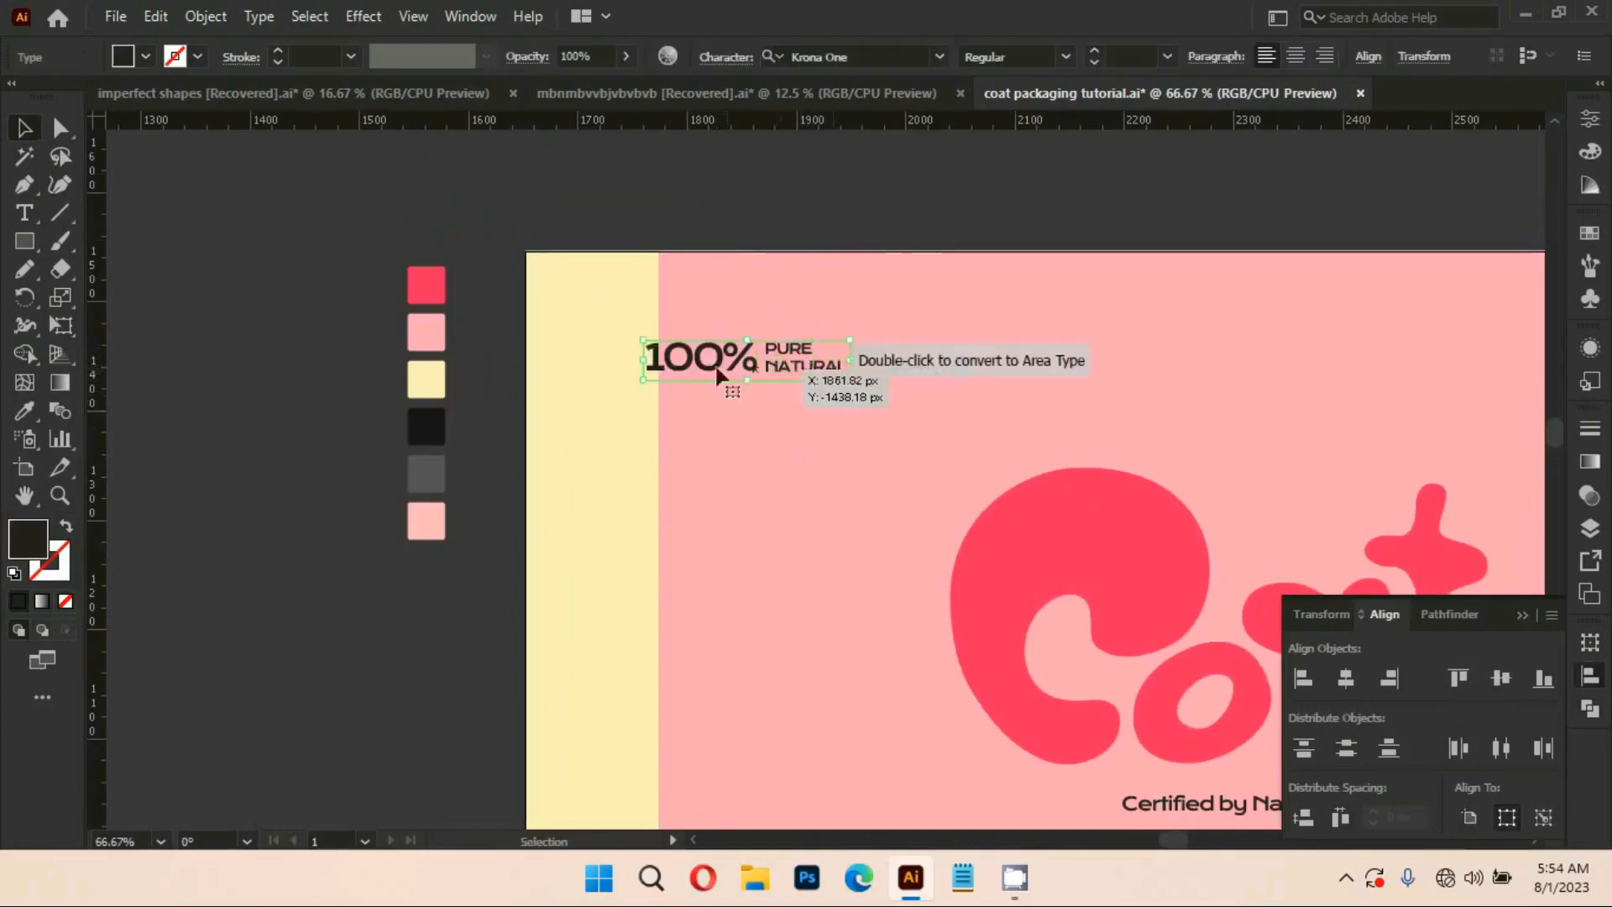
scroll(668, 359, up, 4)
Move the 100% PURE NATURAL group so its left edge lines up precisely with the pink shape's left edge
drag(685, 363, 744, 351)
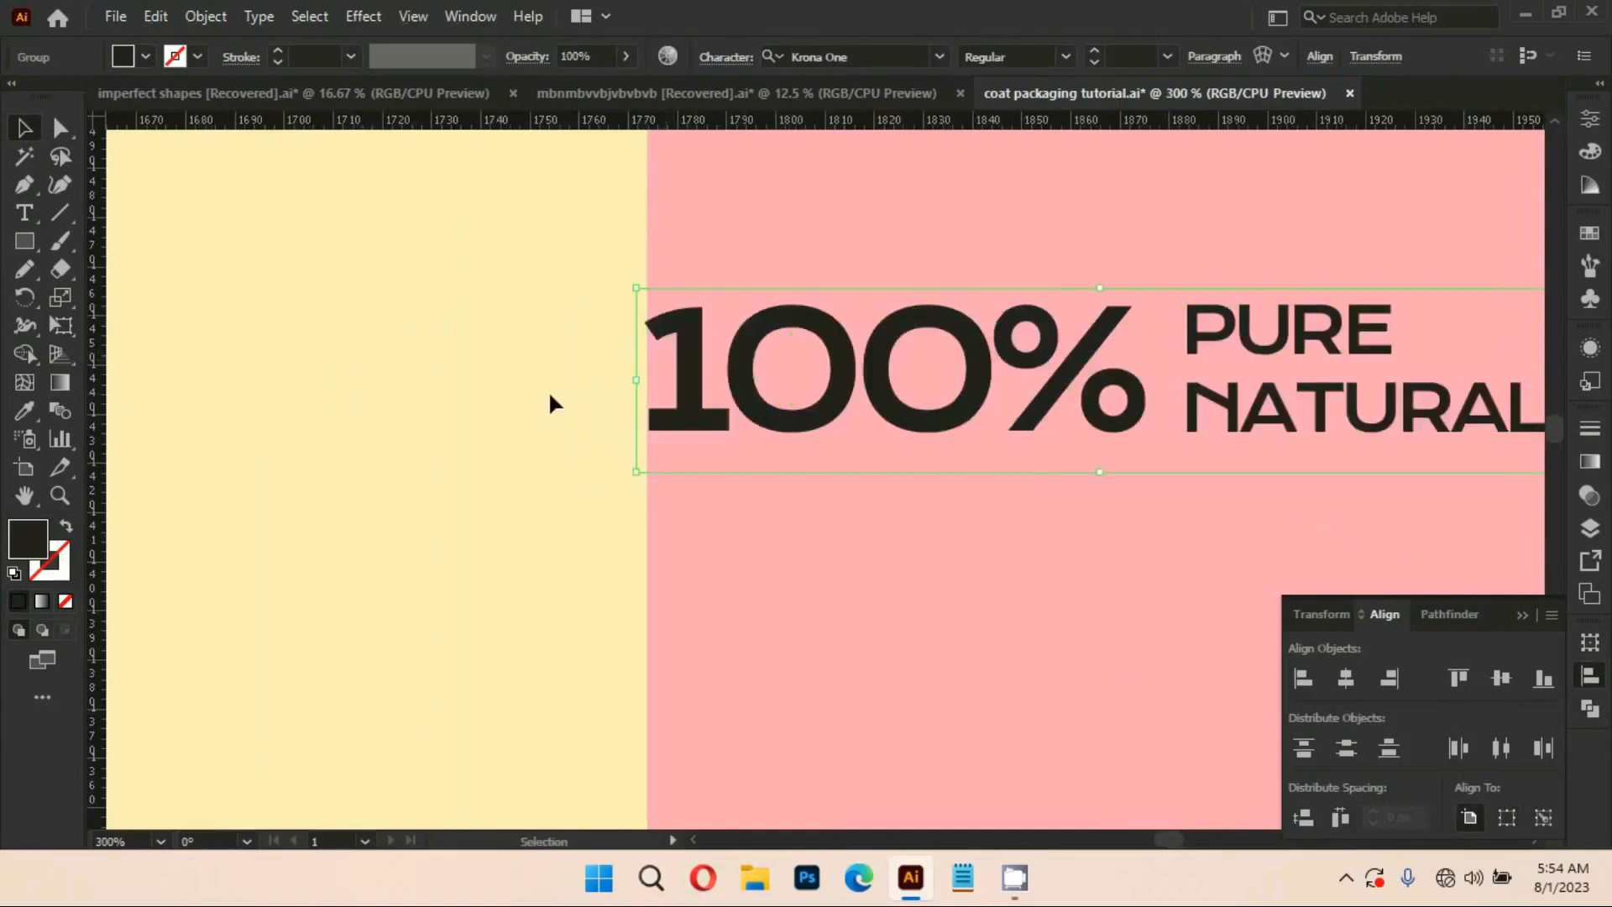
scroll(550, 394, up, 8)
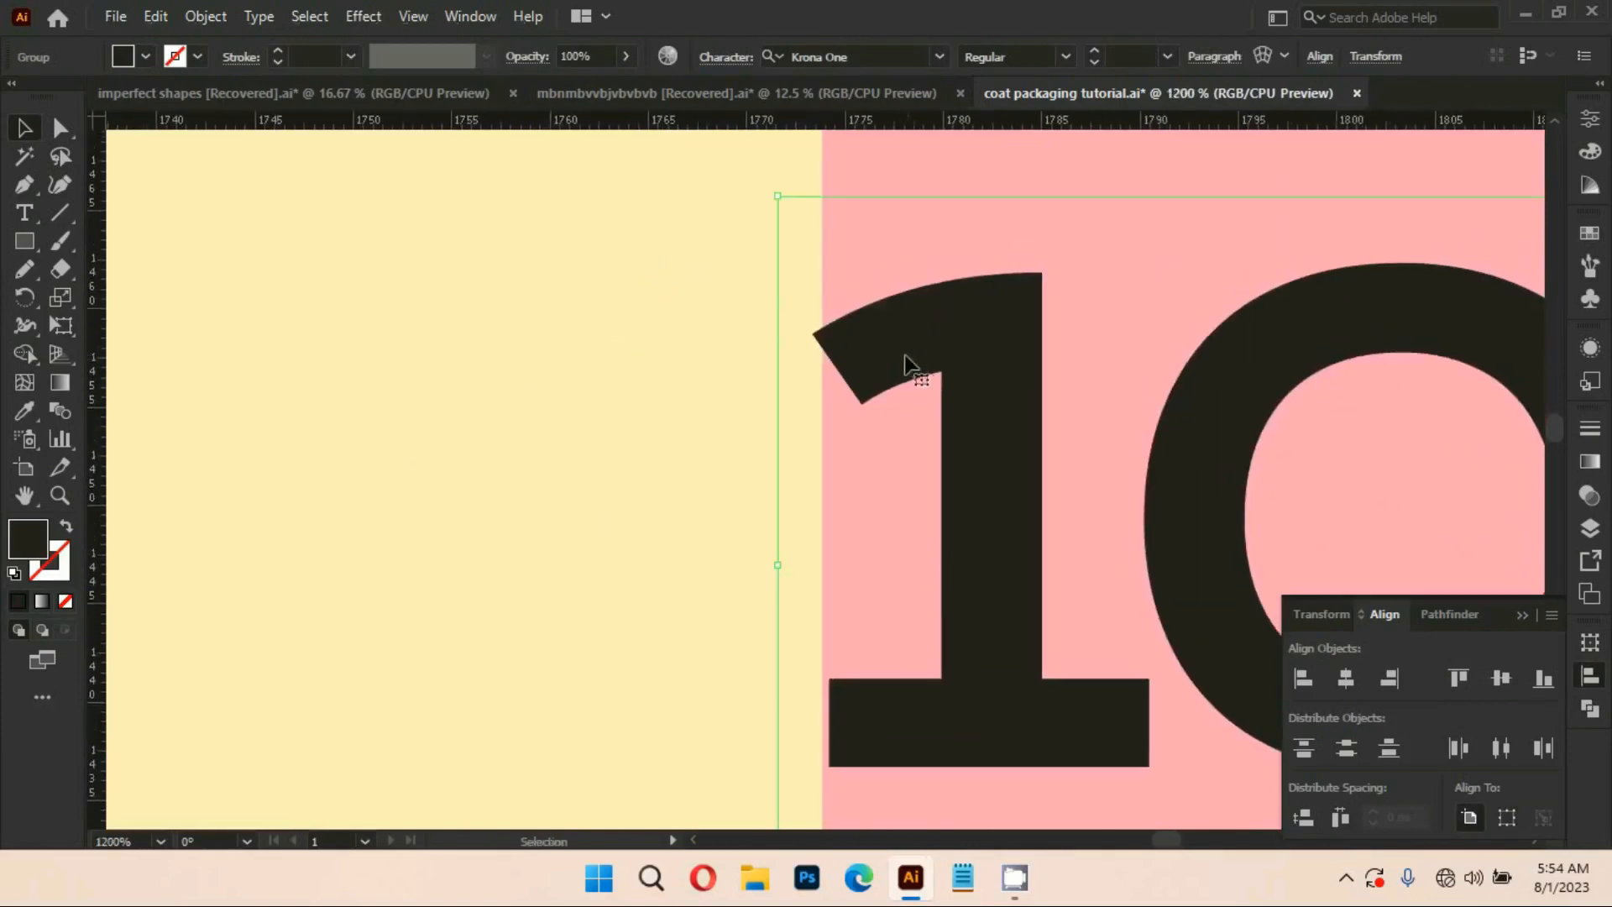
shift+click(881, 356)
drag(881, 357, 907, 350)
scroll(915, 386, down, 3)
scroll(925, 420, down, 7)
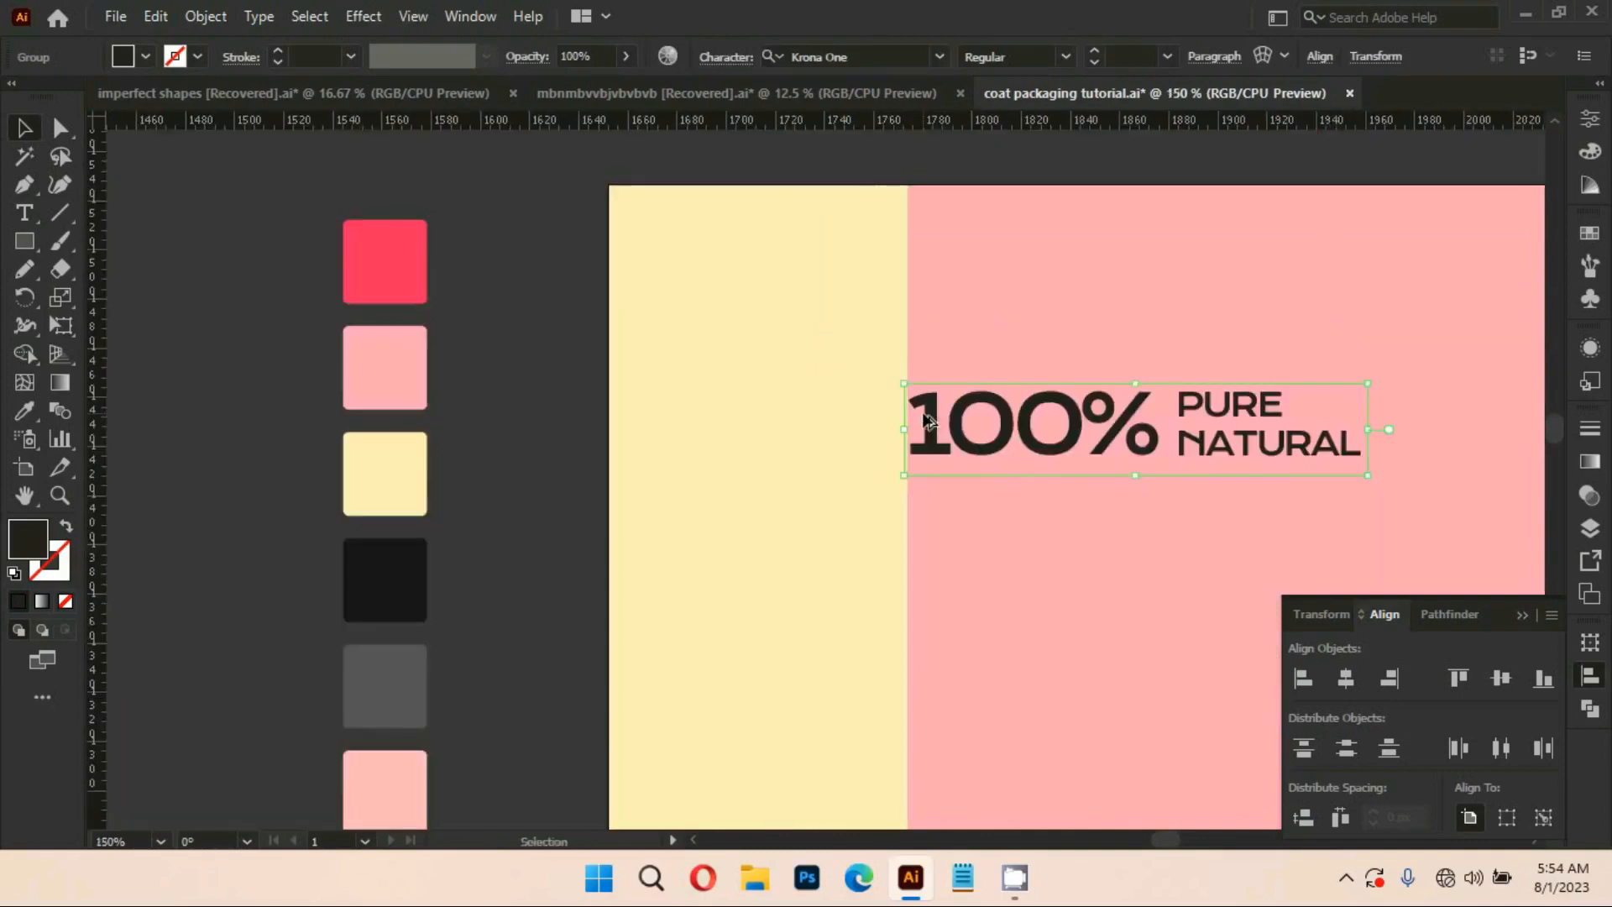
scroll(1281, 310, down, 2)
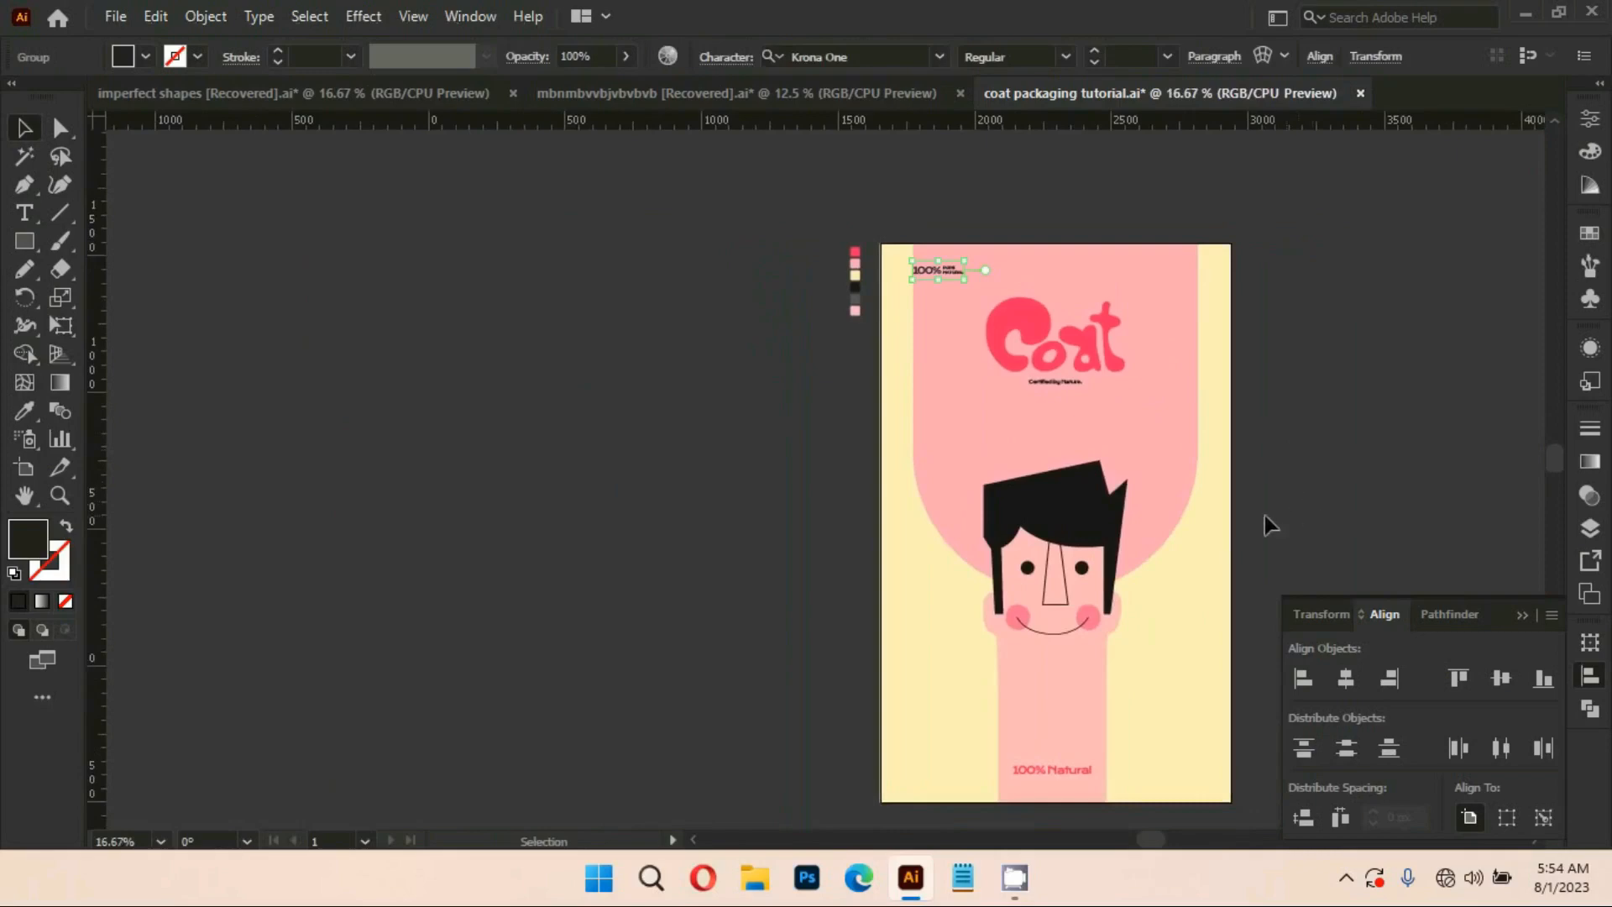
Shift the Coat lettering together with its Certified by Nature tagline slightly downward on the pink shape
click(1300, 401)
scroll(1191, 501, down, 1)
scroll(1192, 500, right, 1)
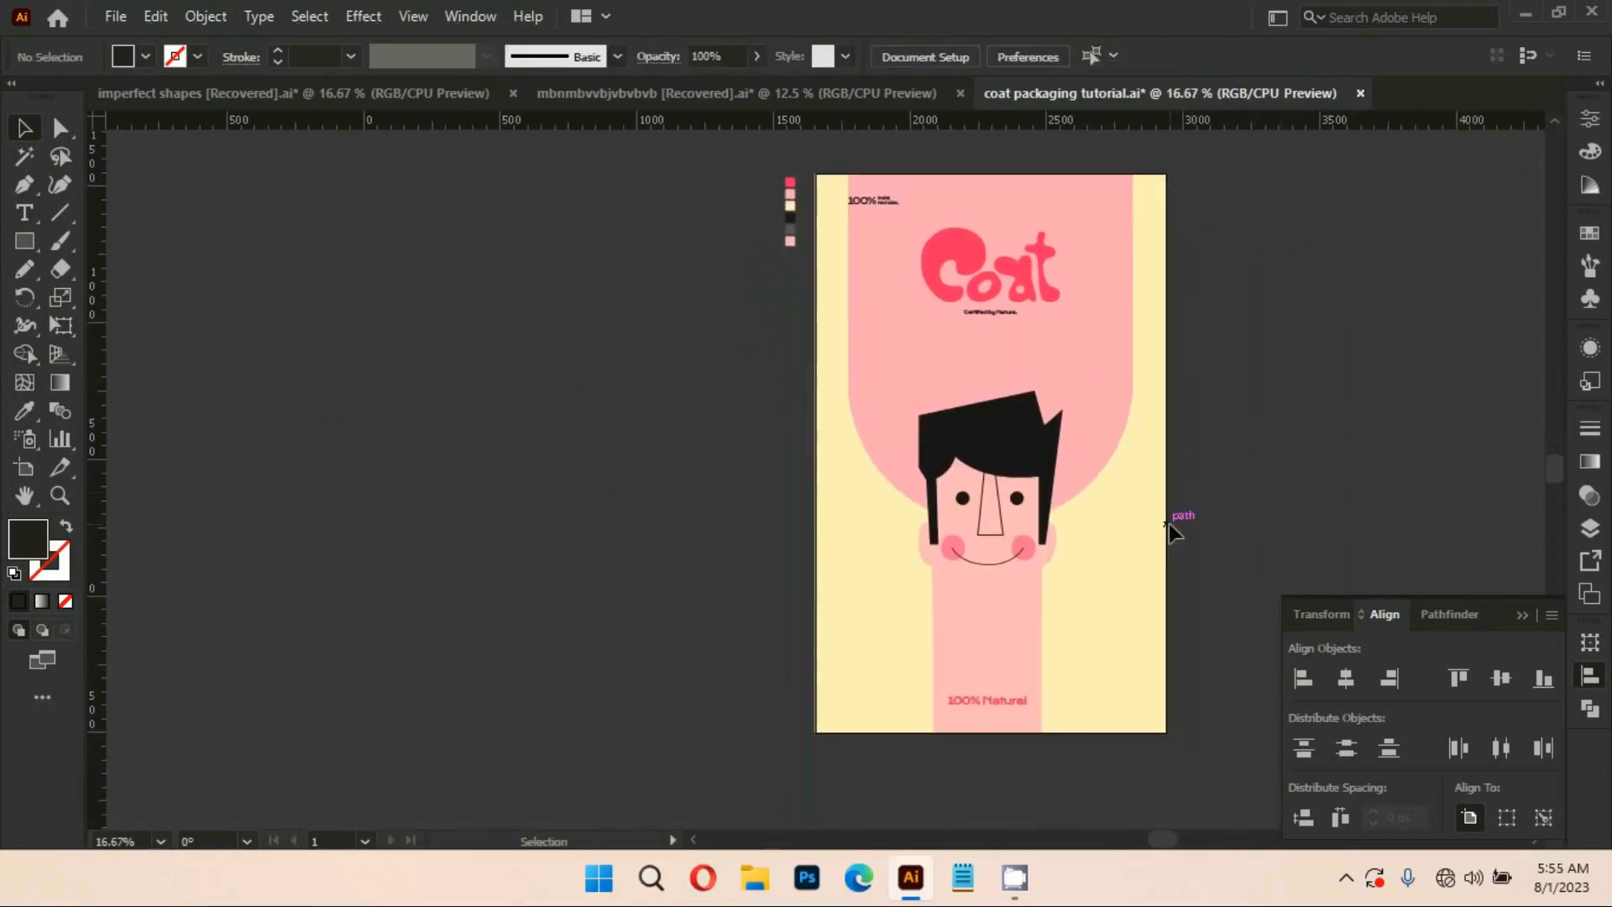
click(992, 303)
scroll(989, 316, up, 4)
shift+click(990, 300)
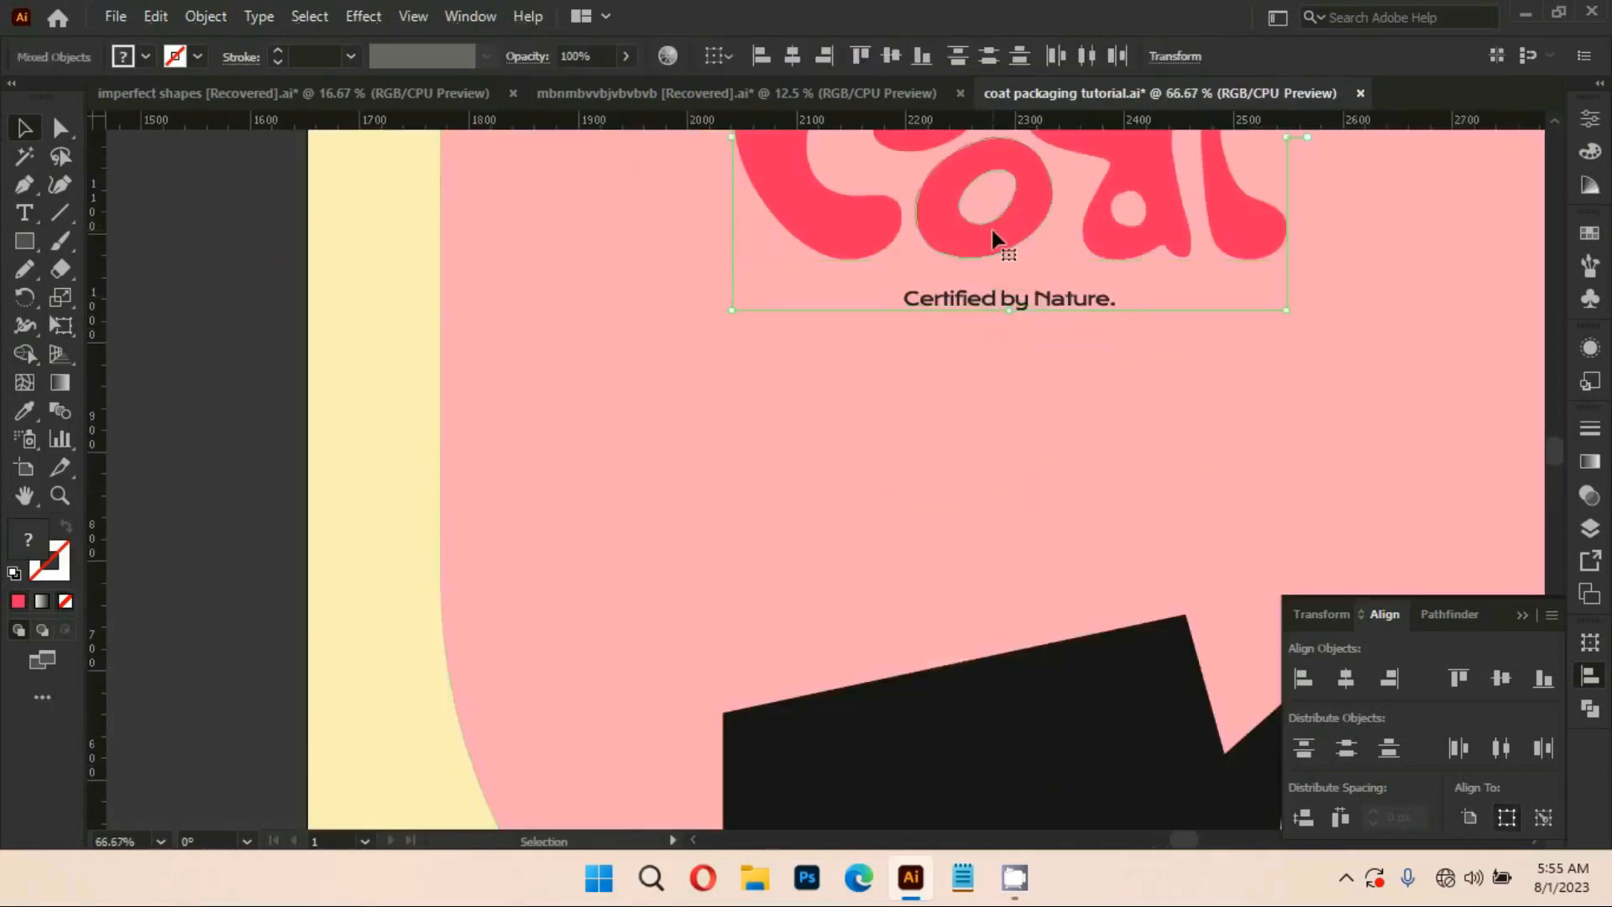
drag(992, 230, 991, 276)
scroll(999, 289, down, 4)
click(1102, 307)
Fine-tune the vertical position of the 100% PURE NATURAL group along the pink shape's left edge
click(899, 248)
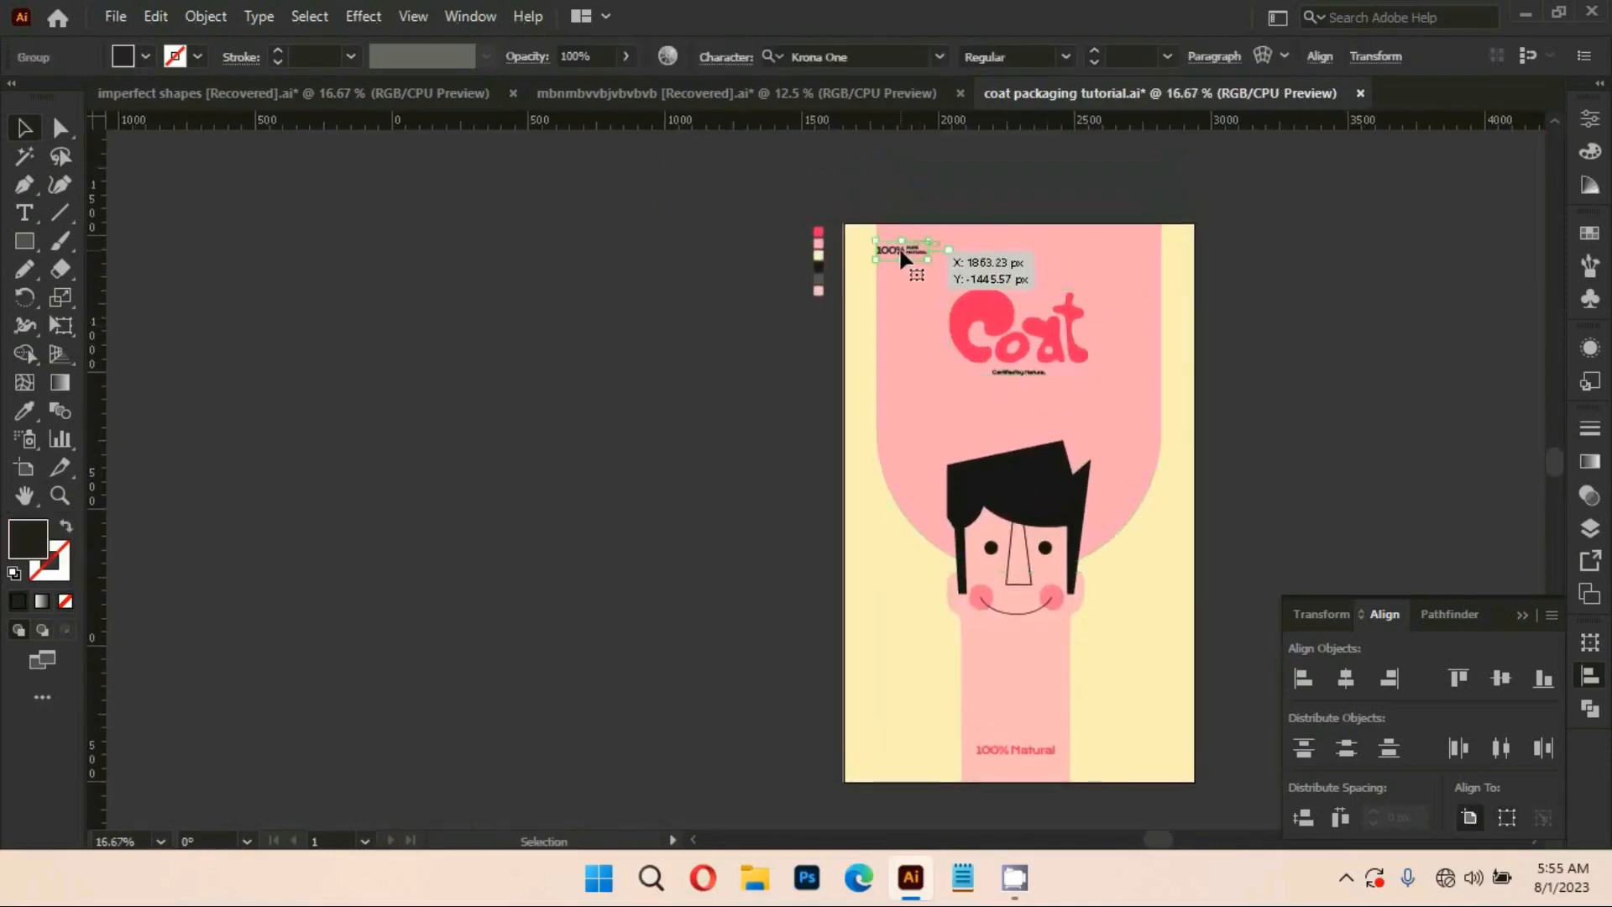
shift+click(901, 255)
click(901, 256)
scroll(898, 256, up, 4)
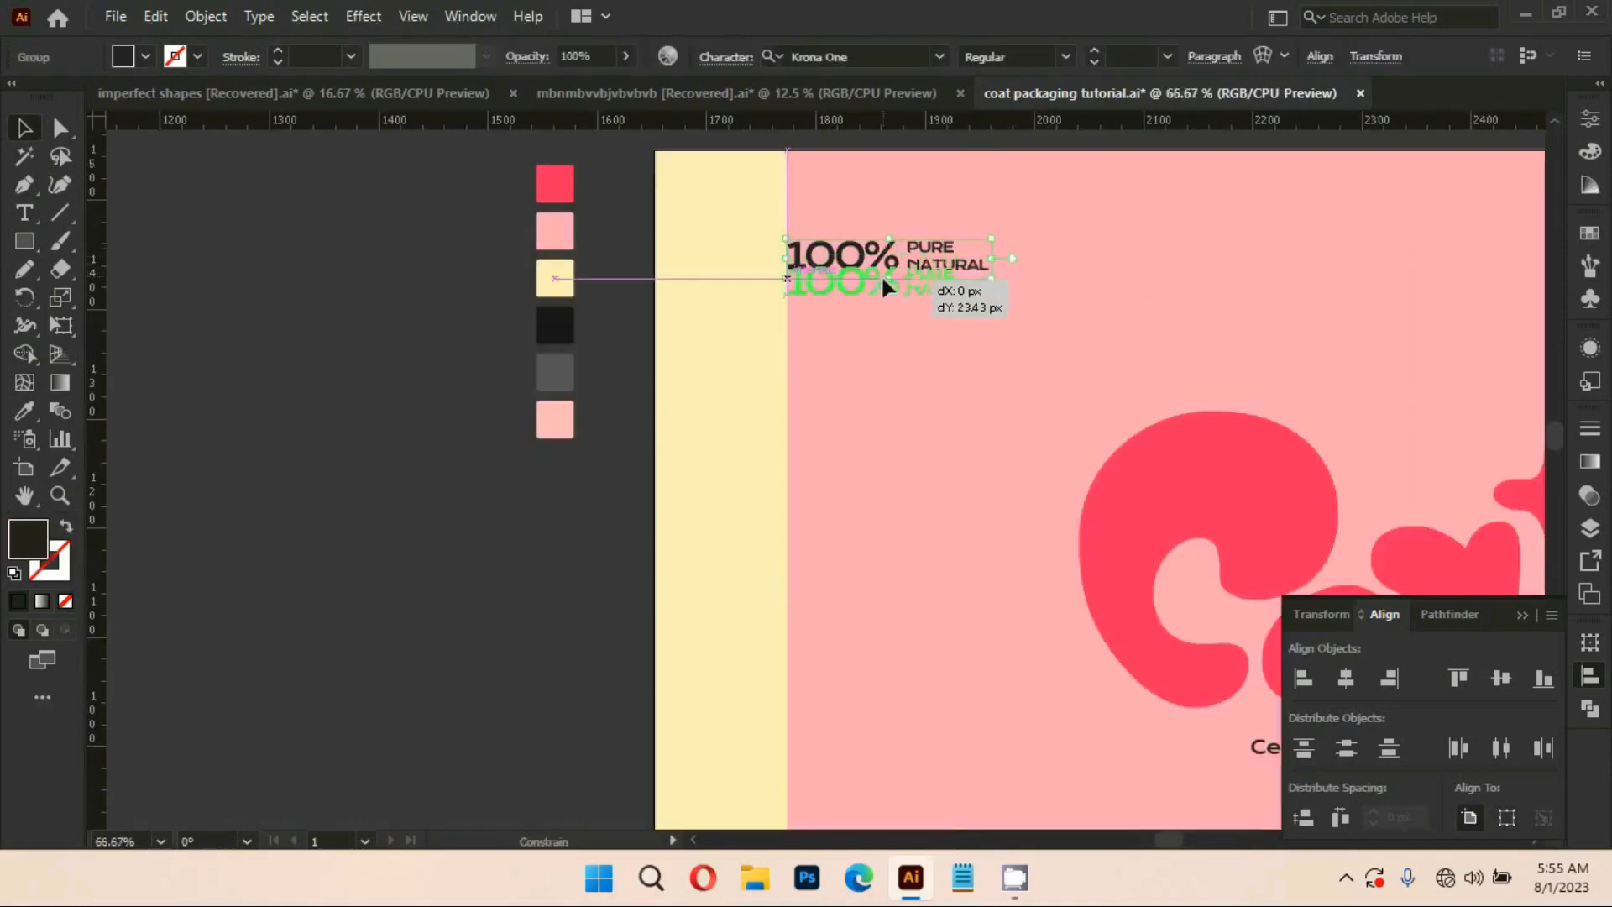
scroll(957, 290, down, 3)
click(1349, 507)
drag(1349, 510, 1348, 470)
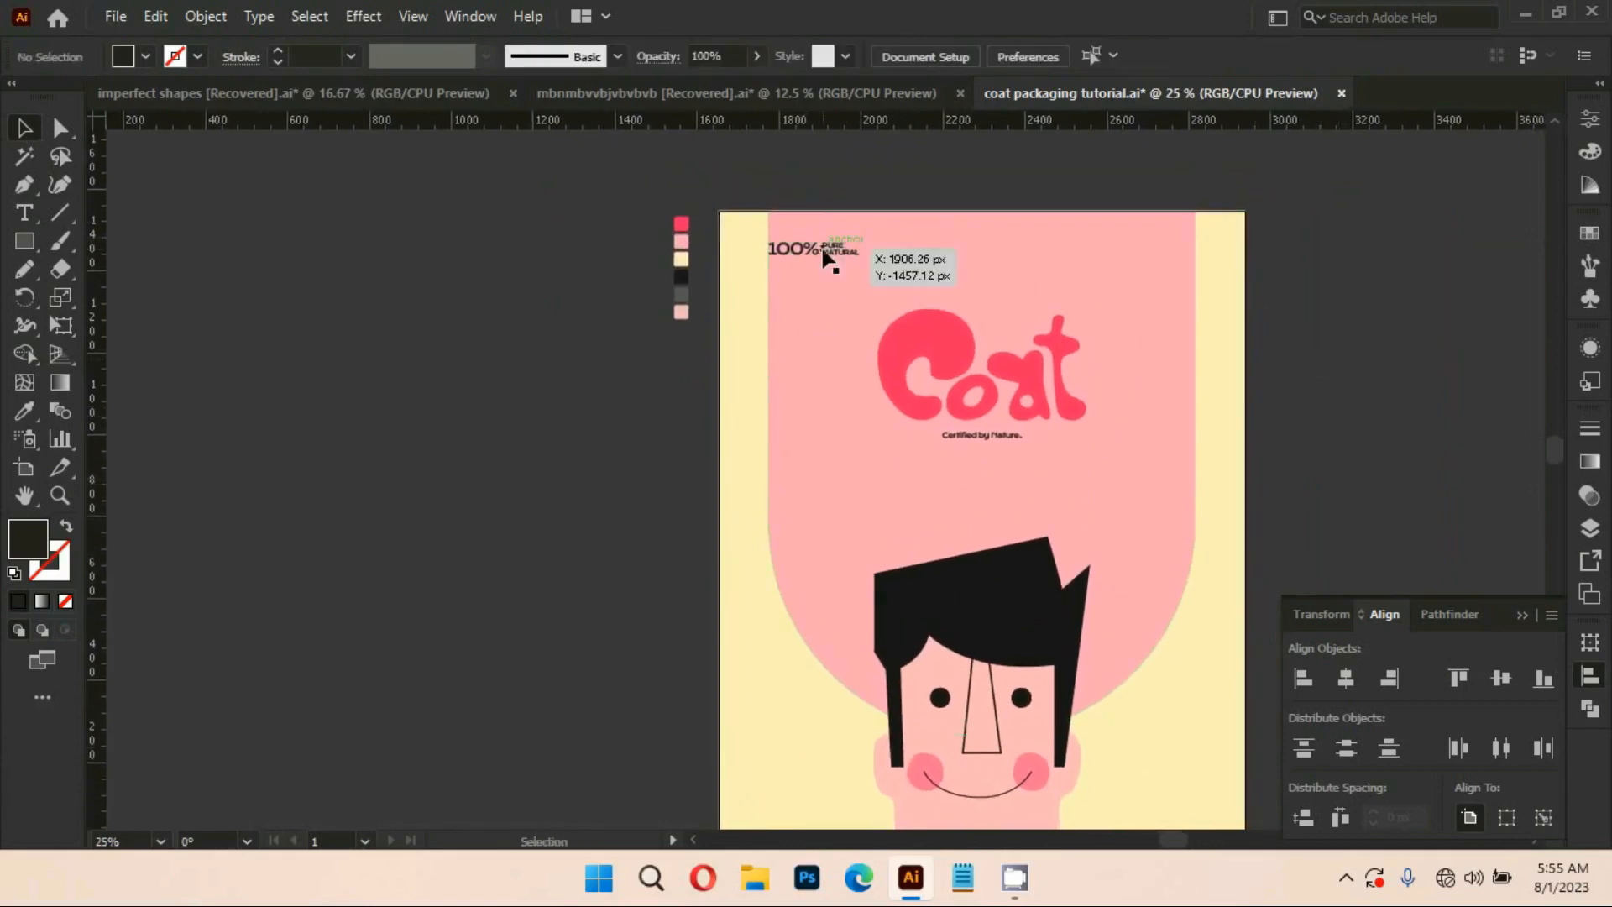
click(825, 259)
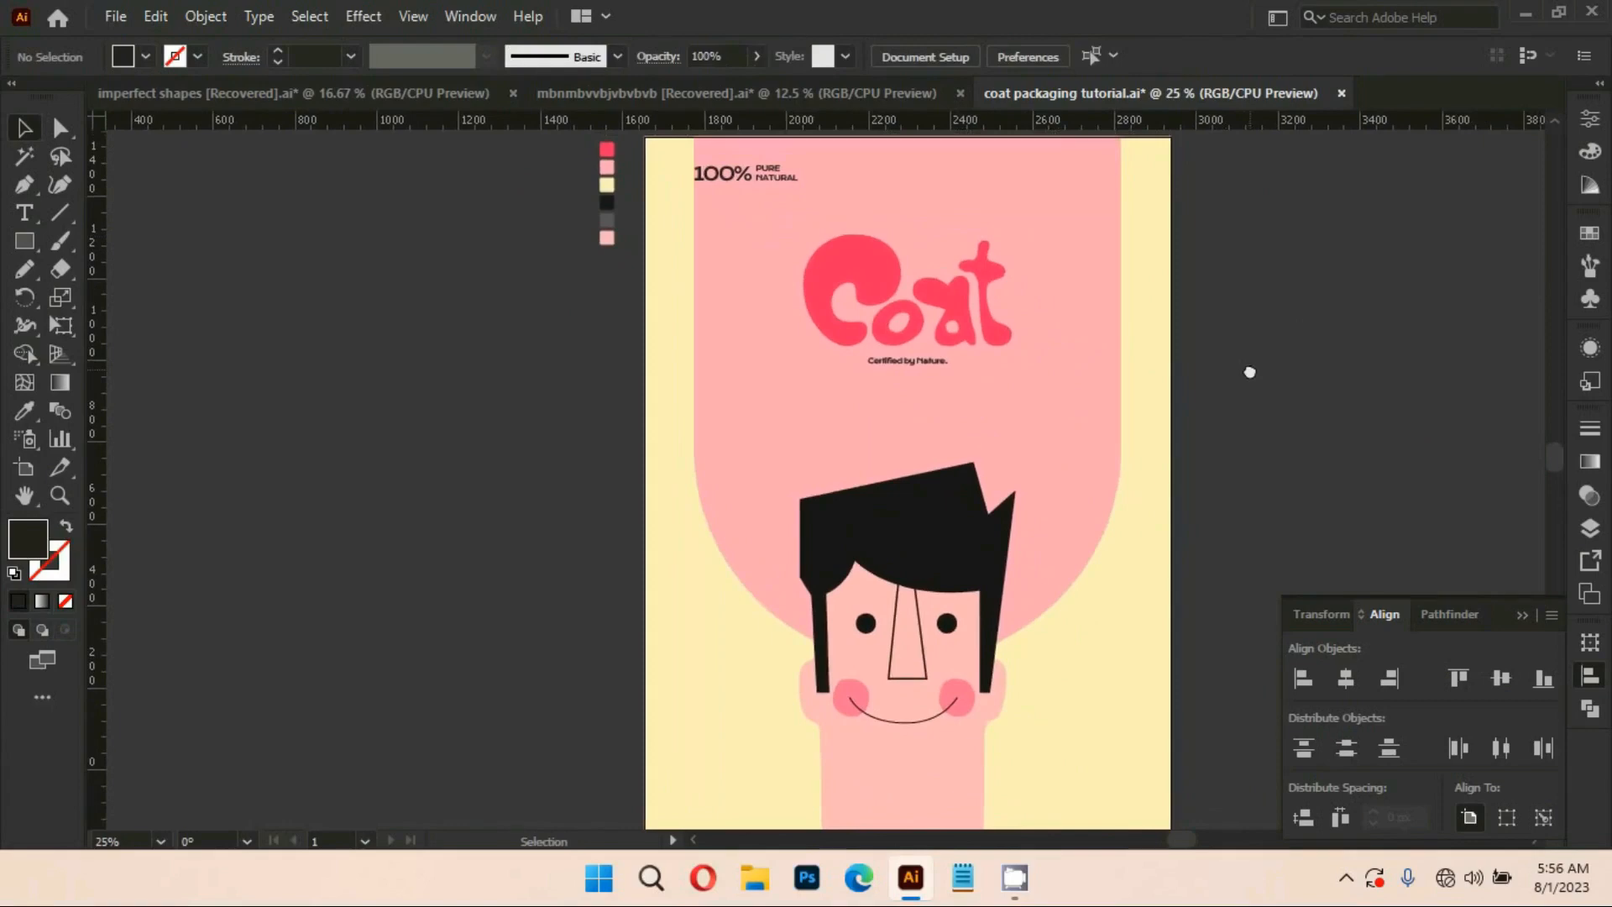
Draw an irregular rounded dark blob about 320 px wide with the Pen tool on the yellow area right of the neck
drag(1250, 372, 1187, 174)
click(1228, 286)
key(p)
scroll(1140, 599, up, 2)
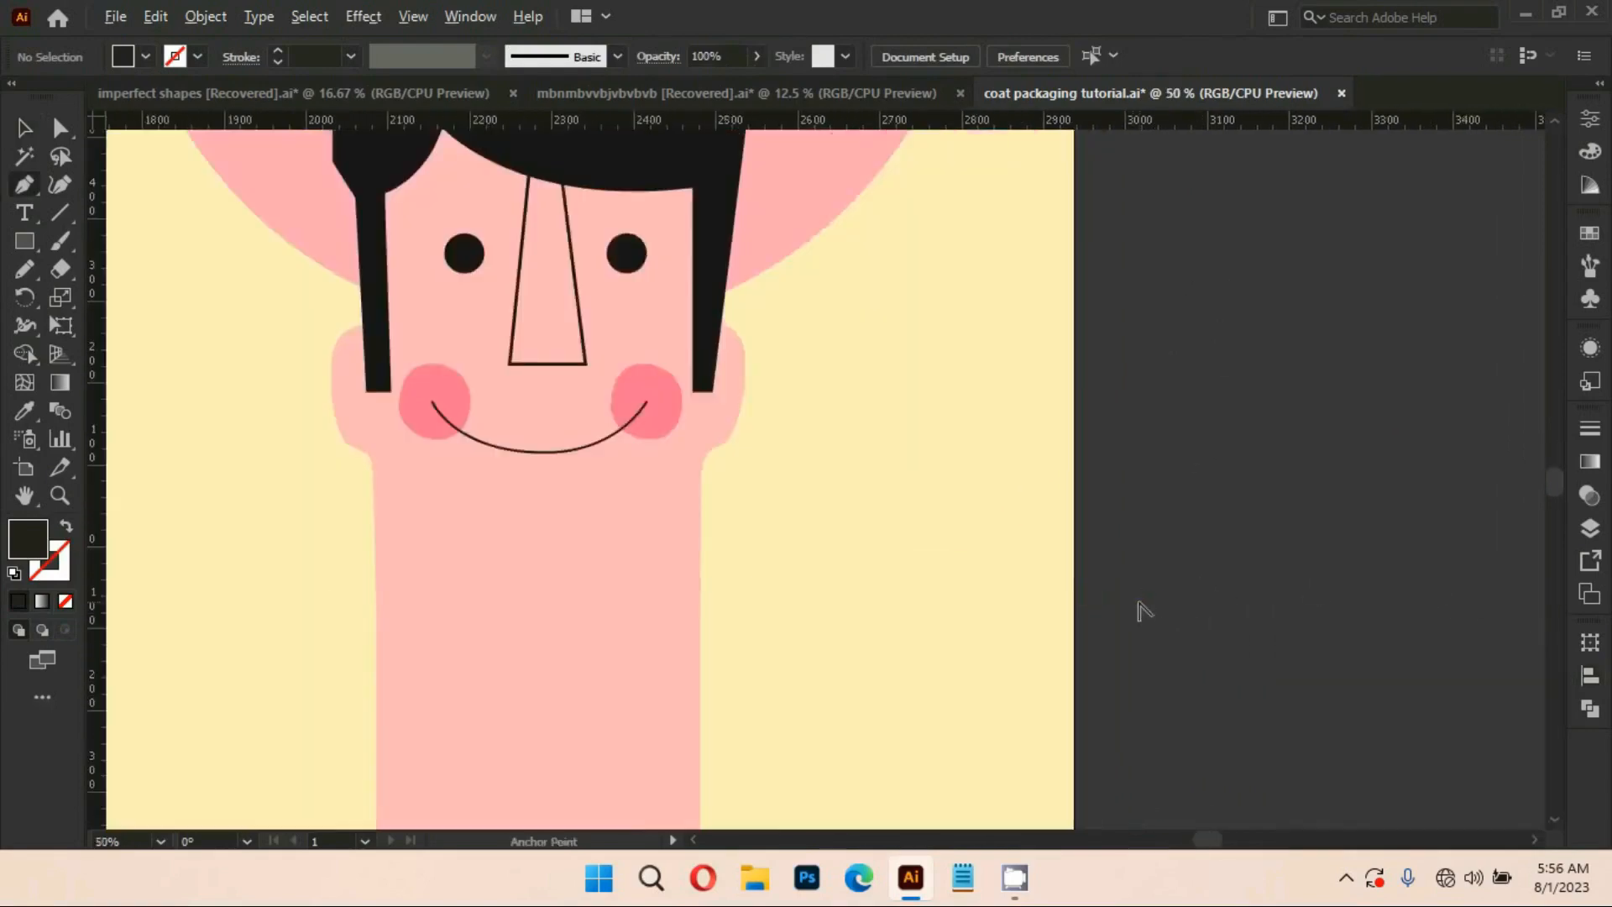
drag(1141, 611, 1098, 345)
click(928, 380)
drag(974, 583, 962, 591)
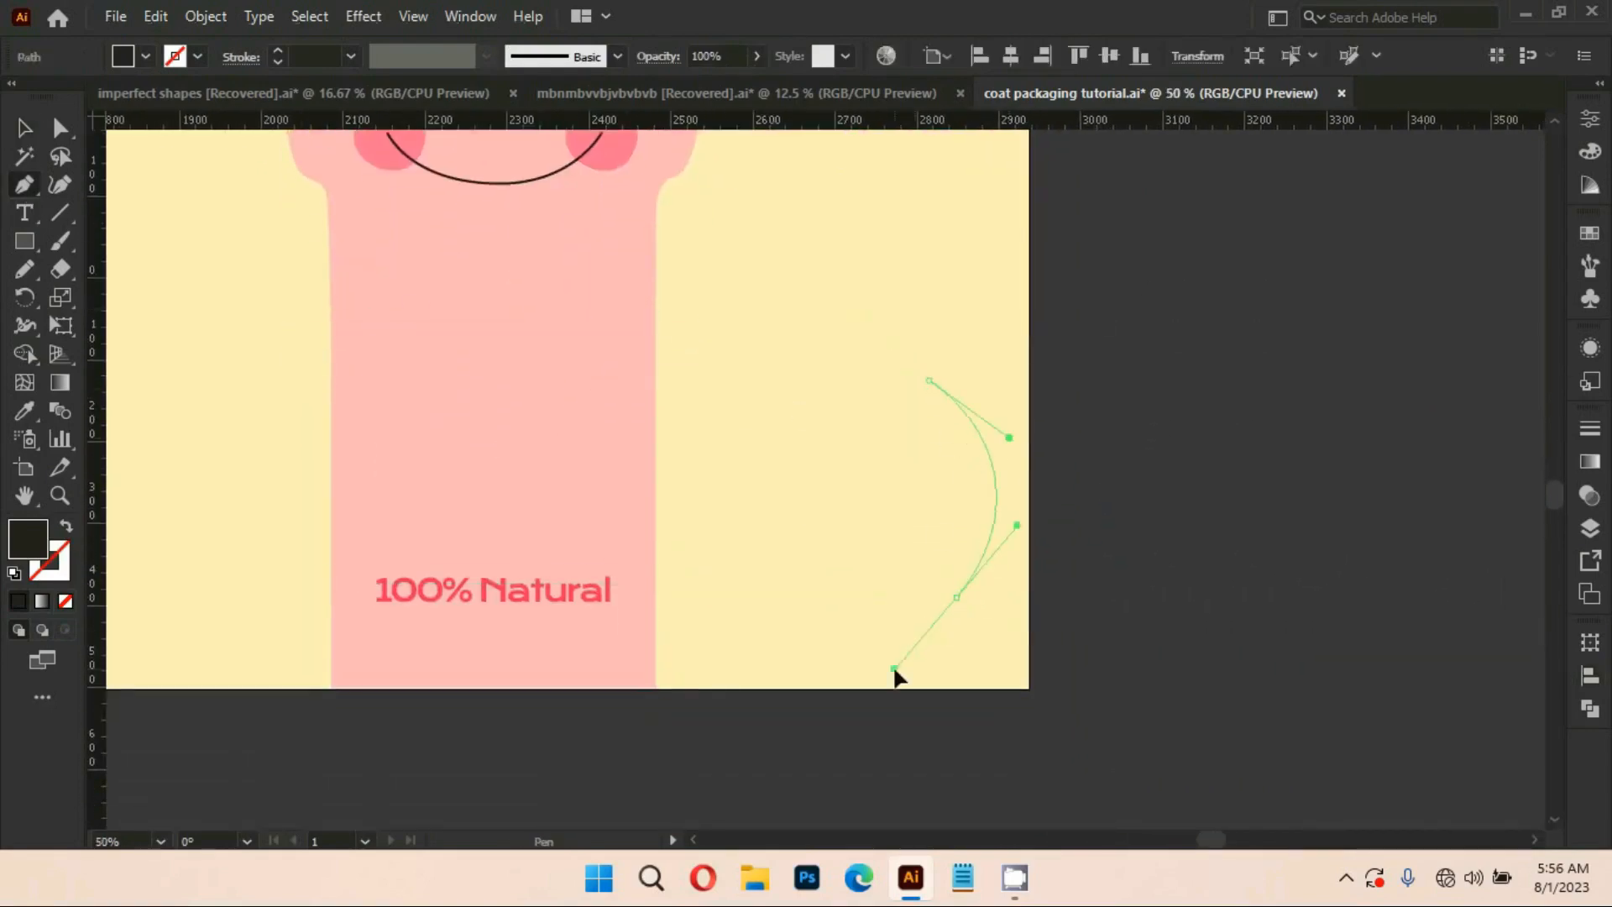
drag(894, 669, 894, 669)
drag(770, 575, 724, 529)
drag(781, 396, 847, 352)
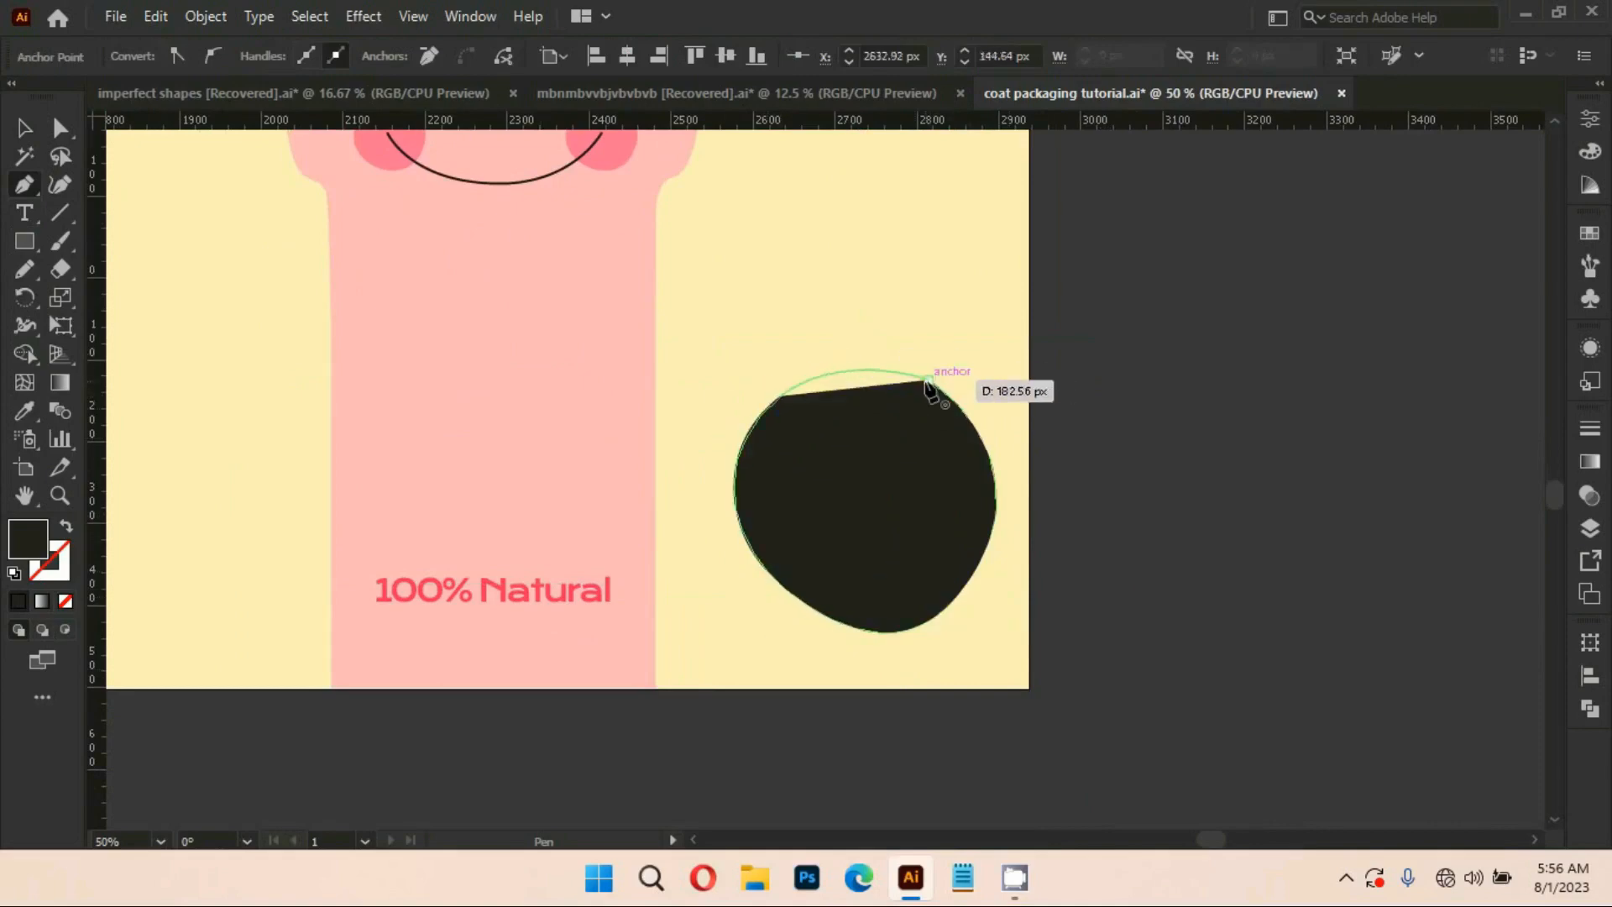
mouse_move(929, 383)
mouse_down()
mouse_move(960, 401)
mouse_move(952, 391)
mouse_up()
key(space)
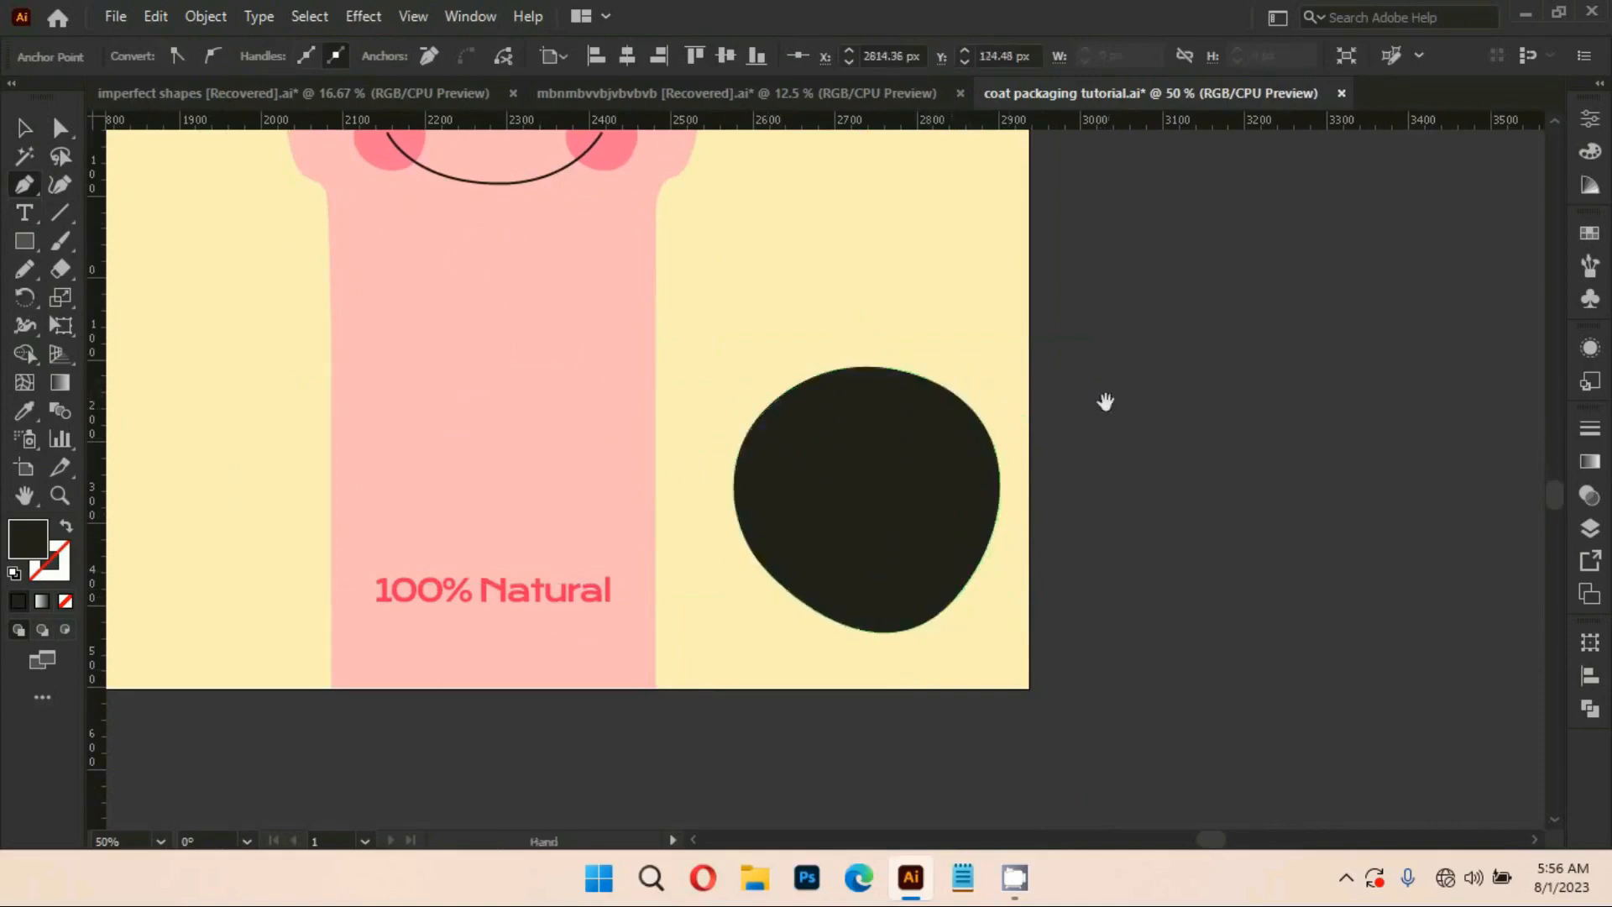
Move the dark blob down so it overlaps the artboard's bottom edge, and rotate it slightly
drag(1105, 403, 1153, 395)
click(60, 130)
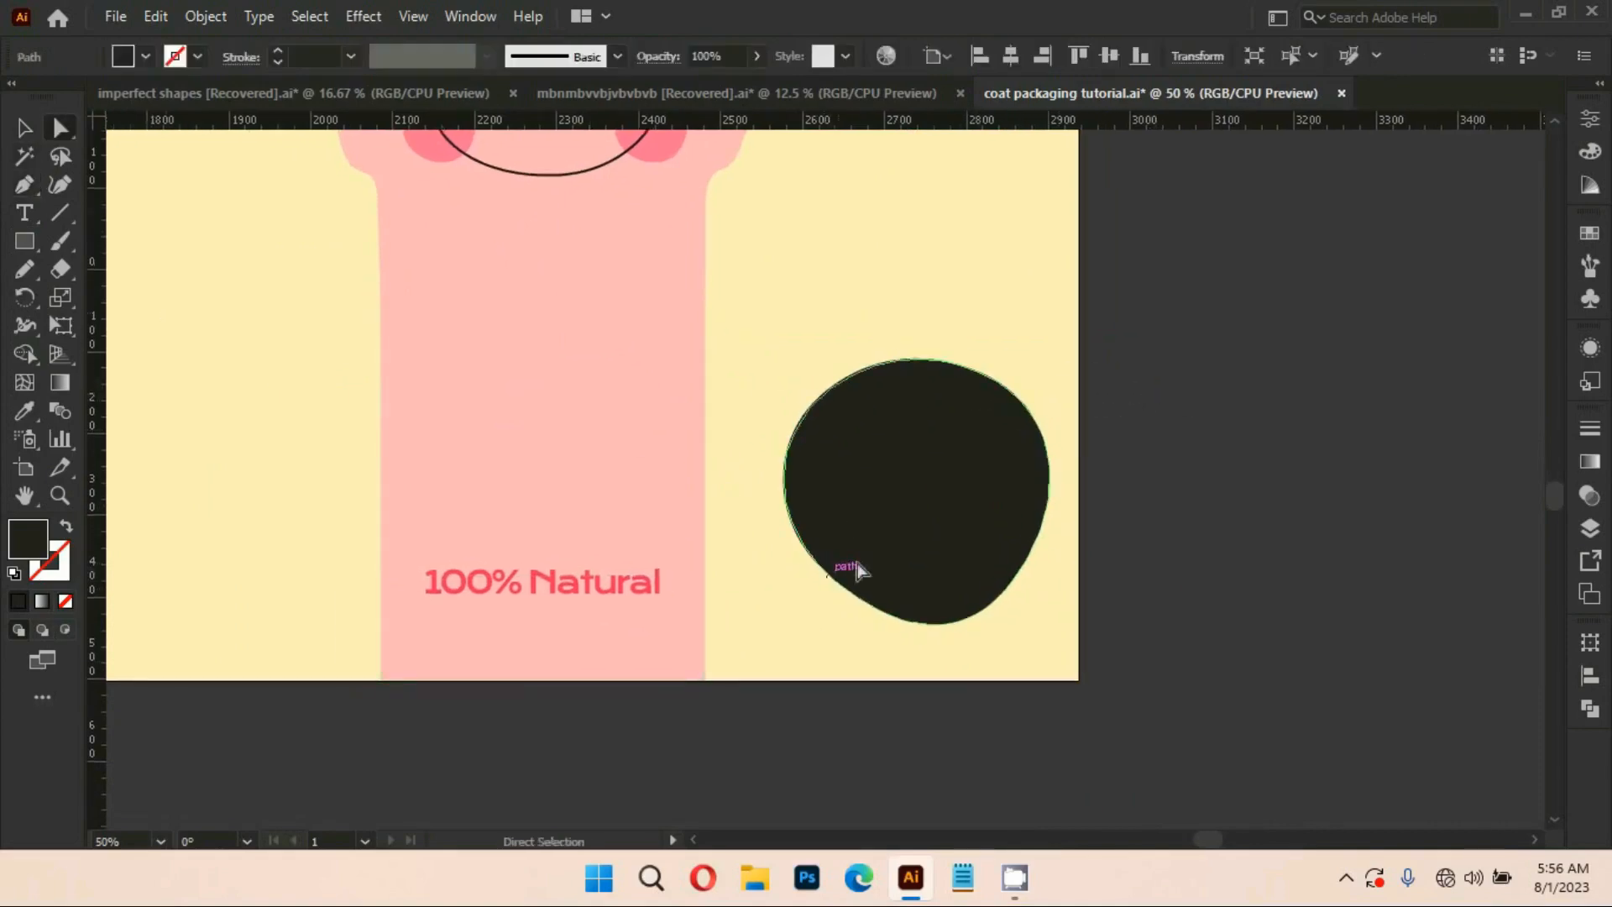
drag(858, 569, 1125, 555)
scroll(1009, 508, right, 3)
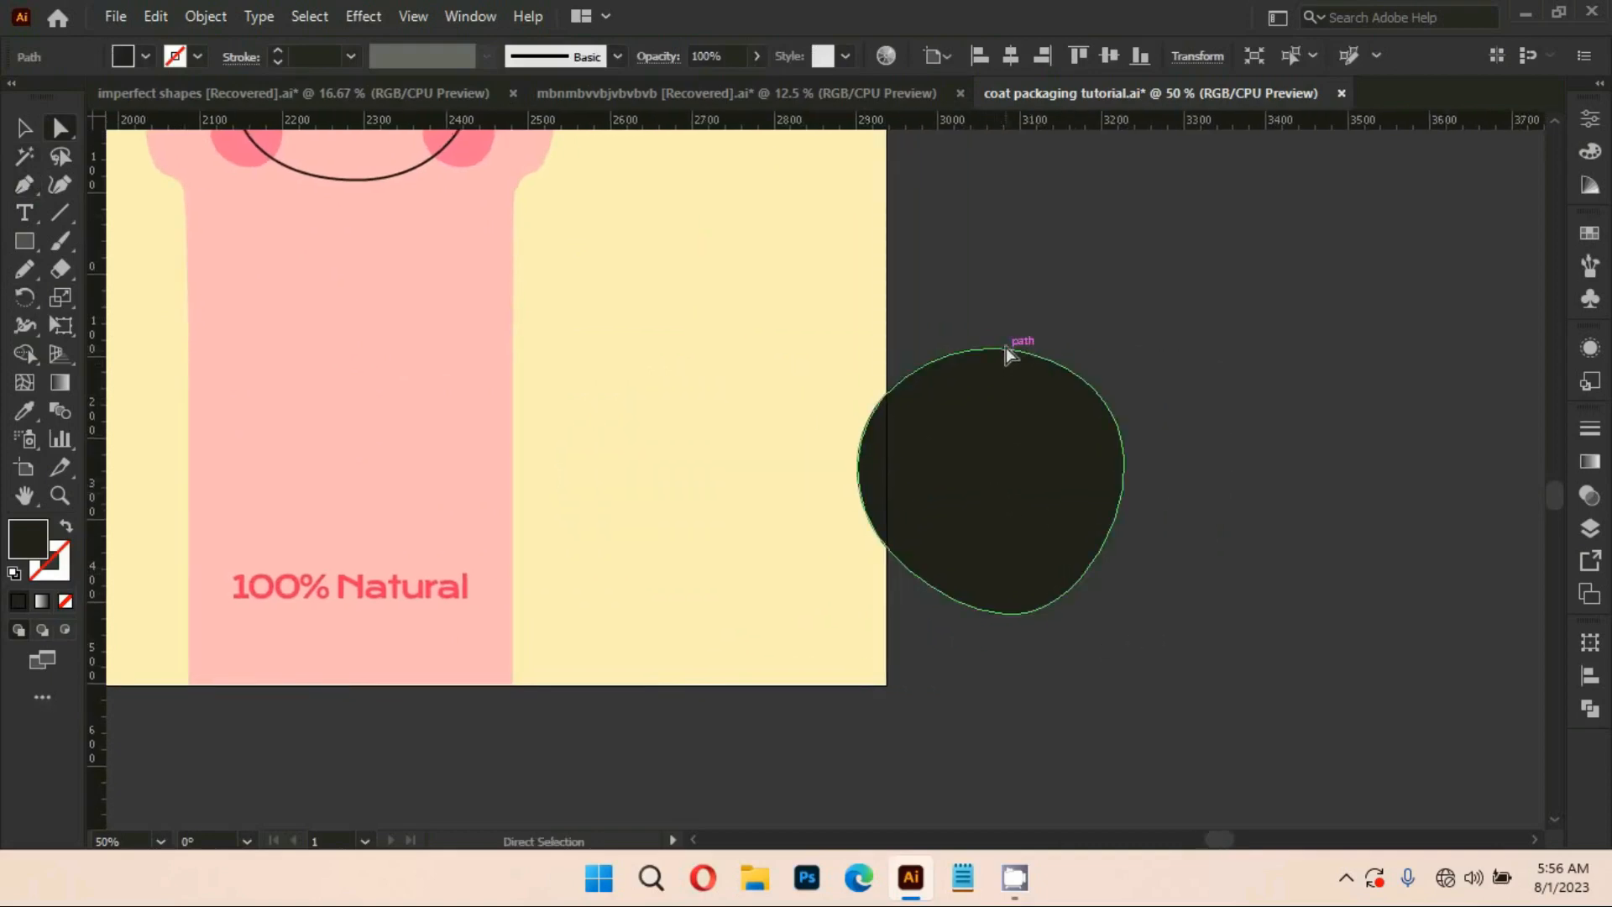
drag(1005, 346, 717, 458)
click(835, 741)
alt+scroll(903, 725, down, 1)
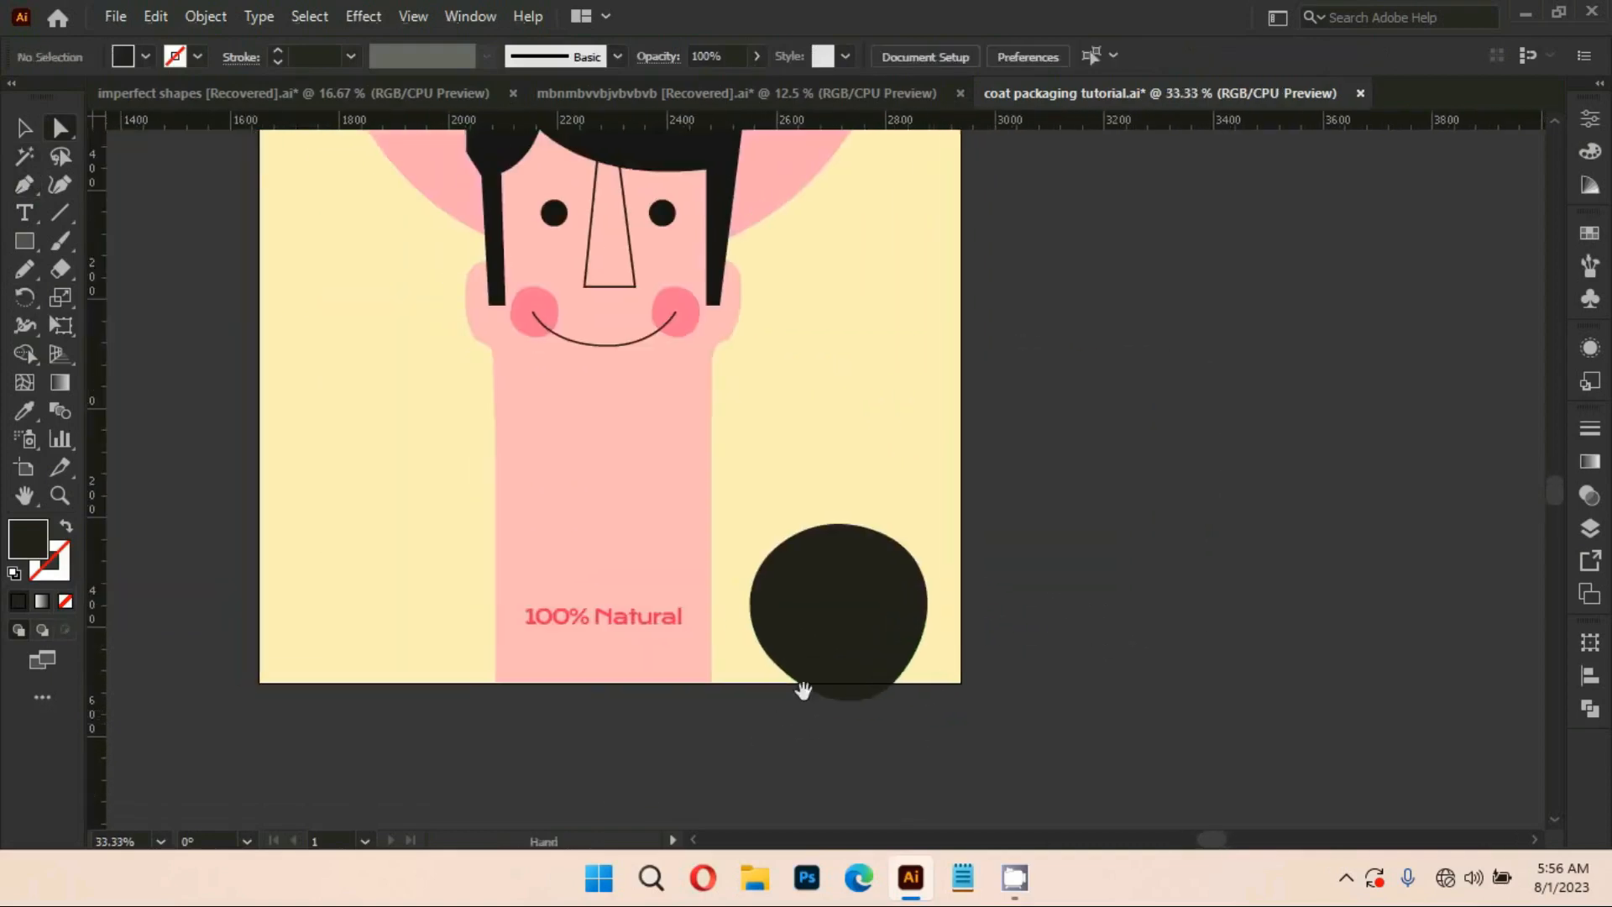
click(789, 570)
drag(743, 520, 781, 583)
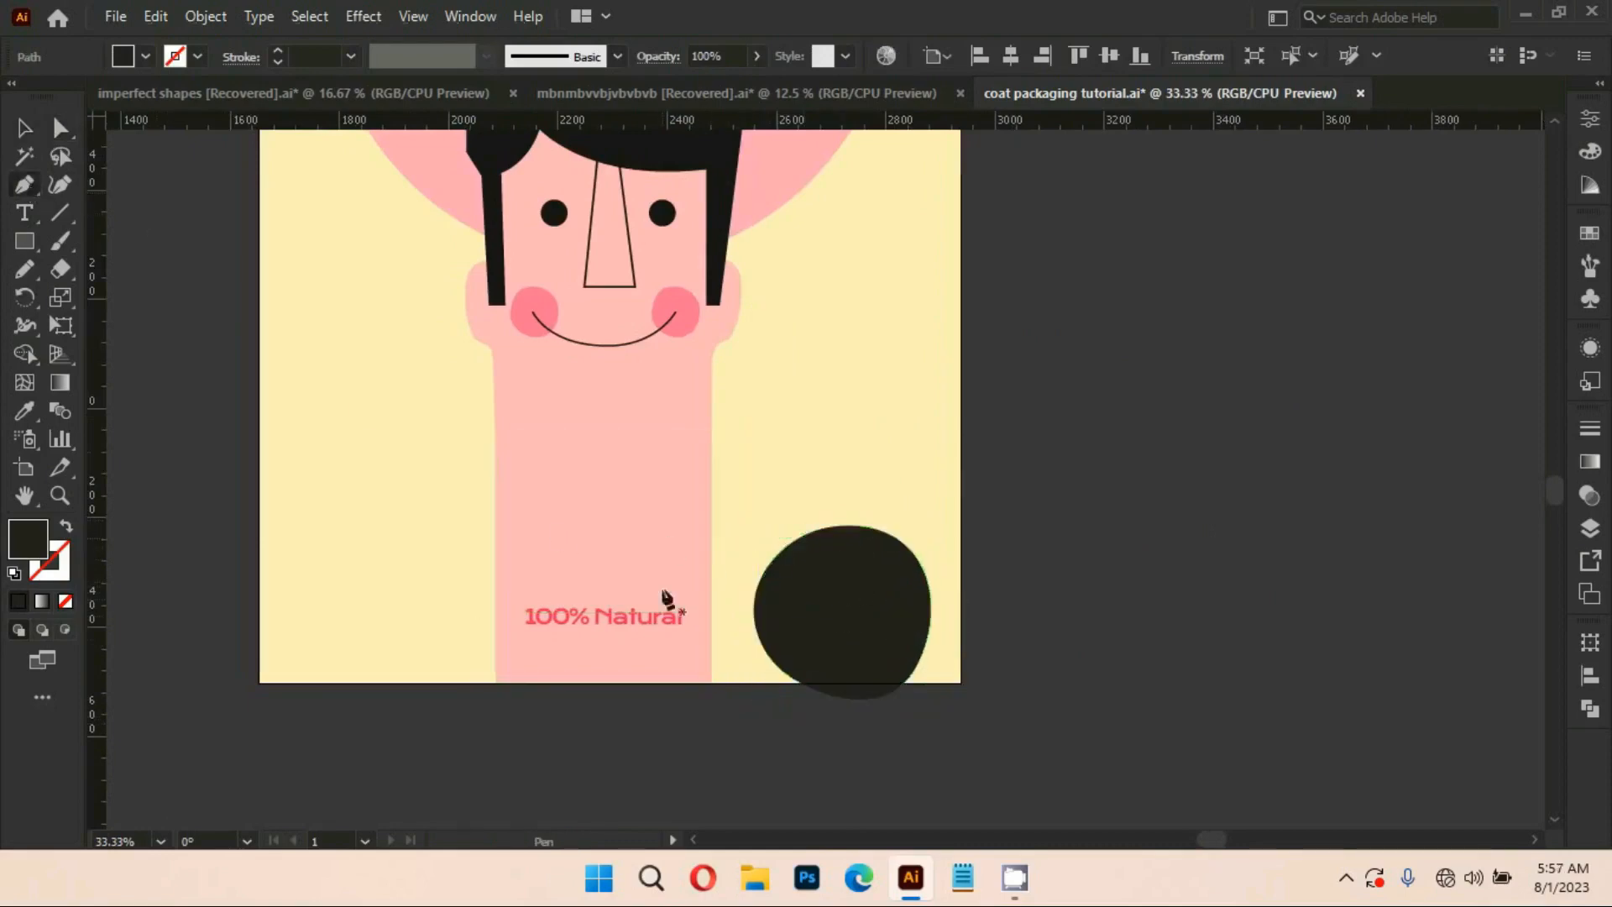
click(864, 529)
key(ctrl+z)
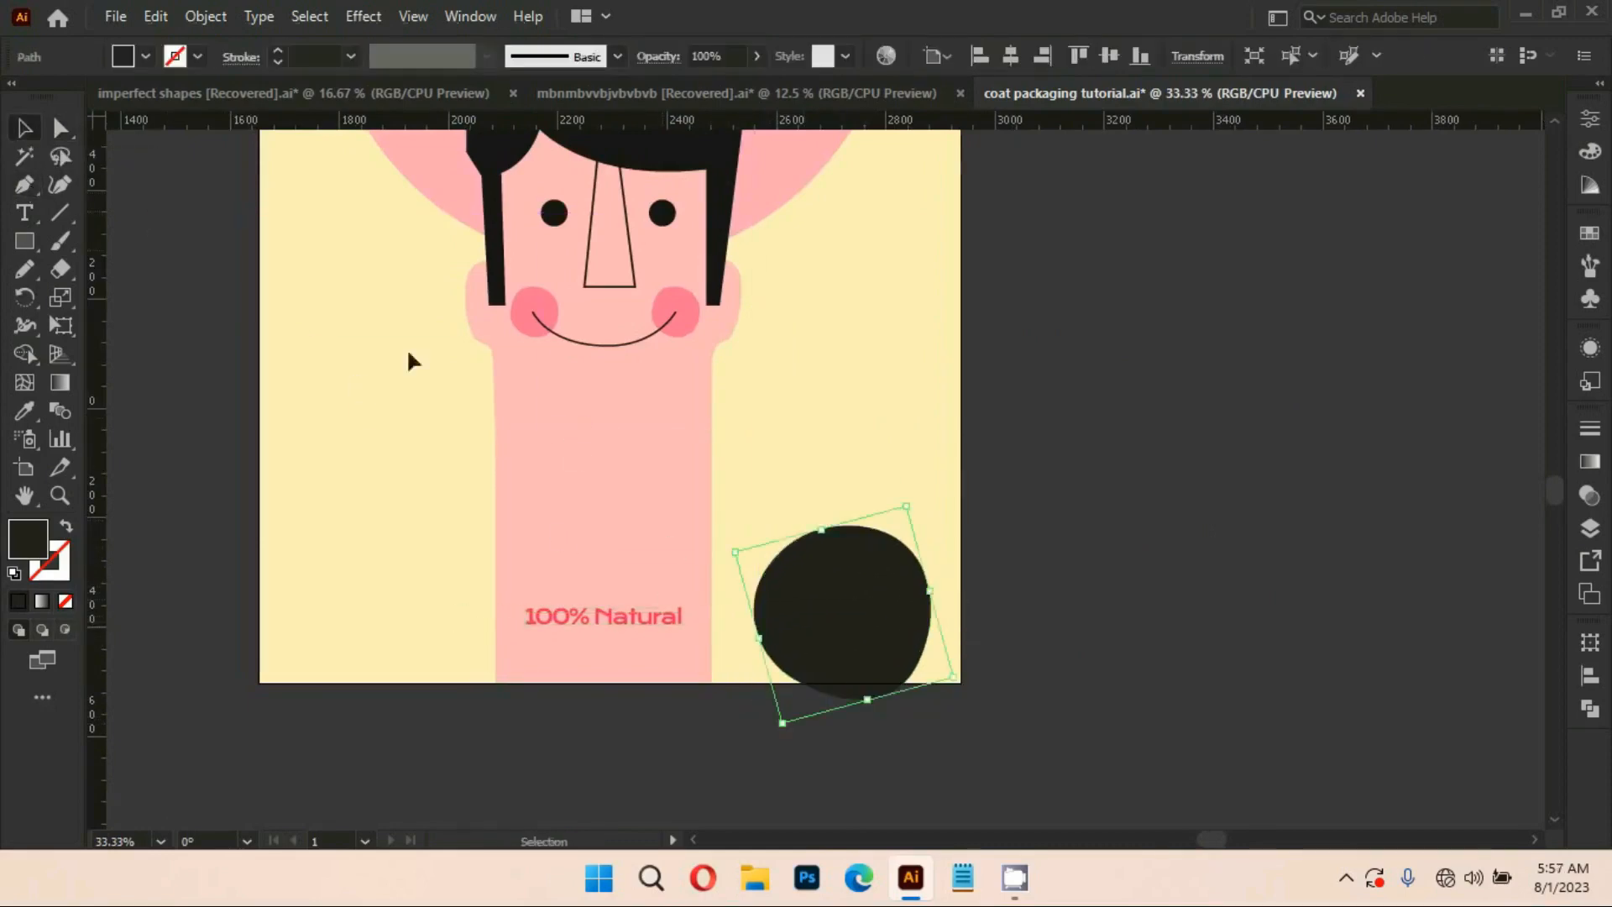
Scale the dark blob down, rotate it and position it across the artboard's bottom edge beside the neck
drag(782, 721, 752, 748)
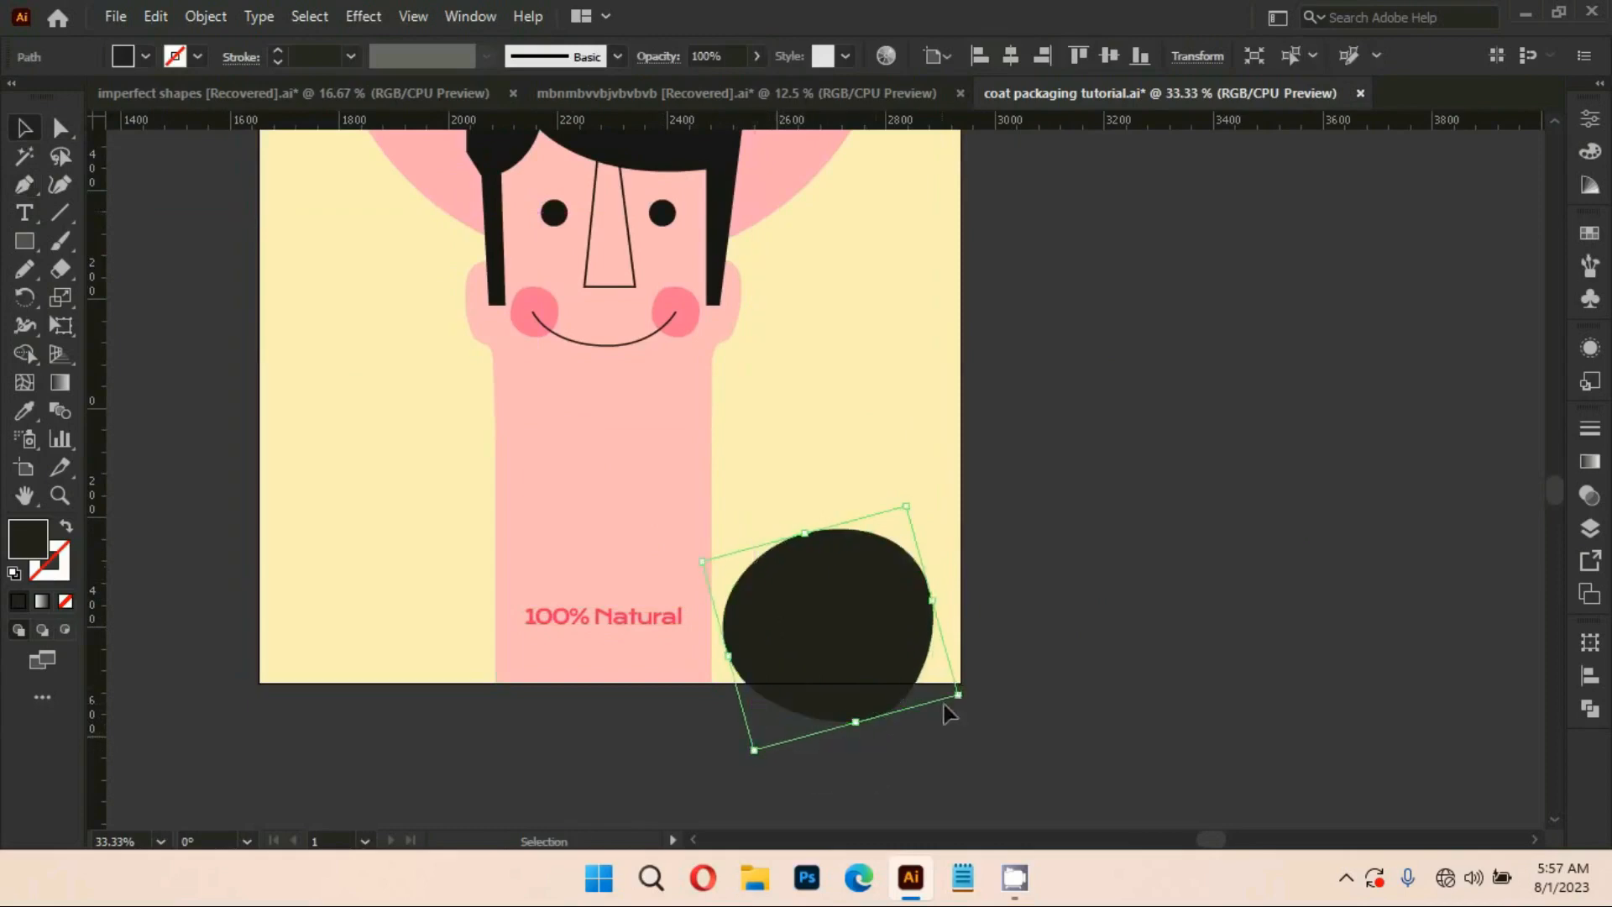
drag(957, 695, 941, 688)
click(853, 752)
drag(853, 752, 915, 744)
drag(881, 619, 918, 609)
click(1092, 640)
drag(969, 506, 928, 573)
drag(881, 649, 796, 640)
scroll(914, 623, up, 2)
drag(25, 241, 109, 301)
click(109, 297)
drag(676, 388, 868, 579)
click(57, 133)
drag(754, 466, 749, 396)
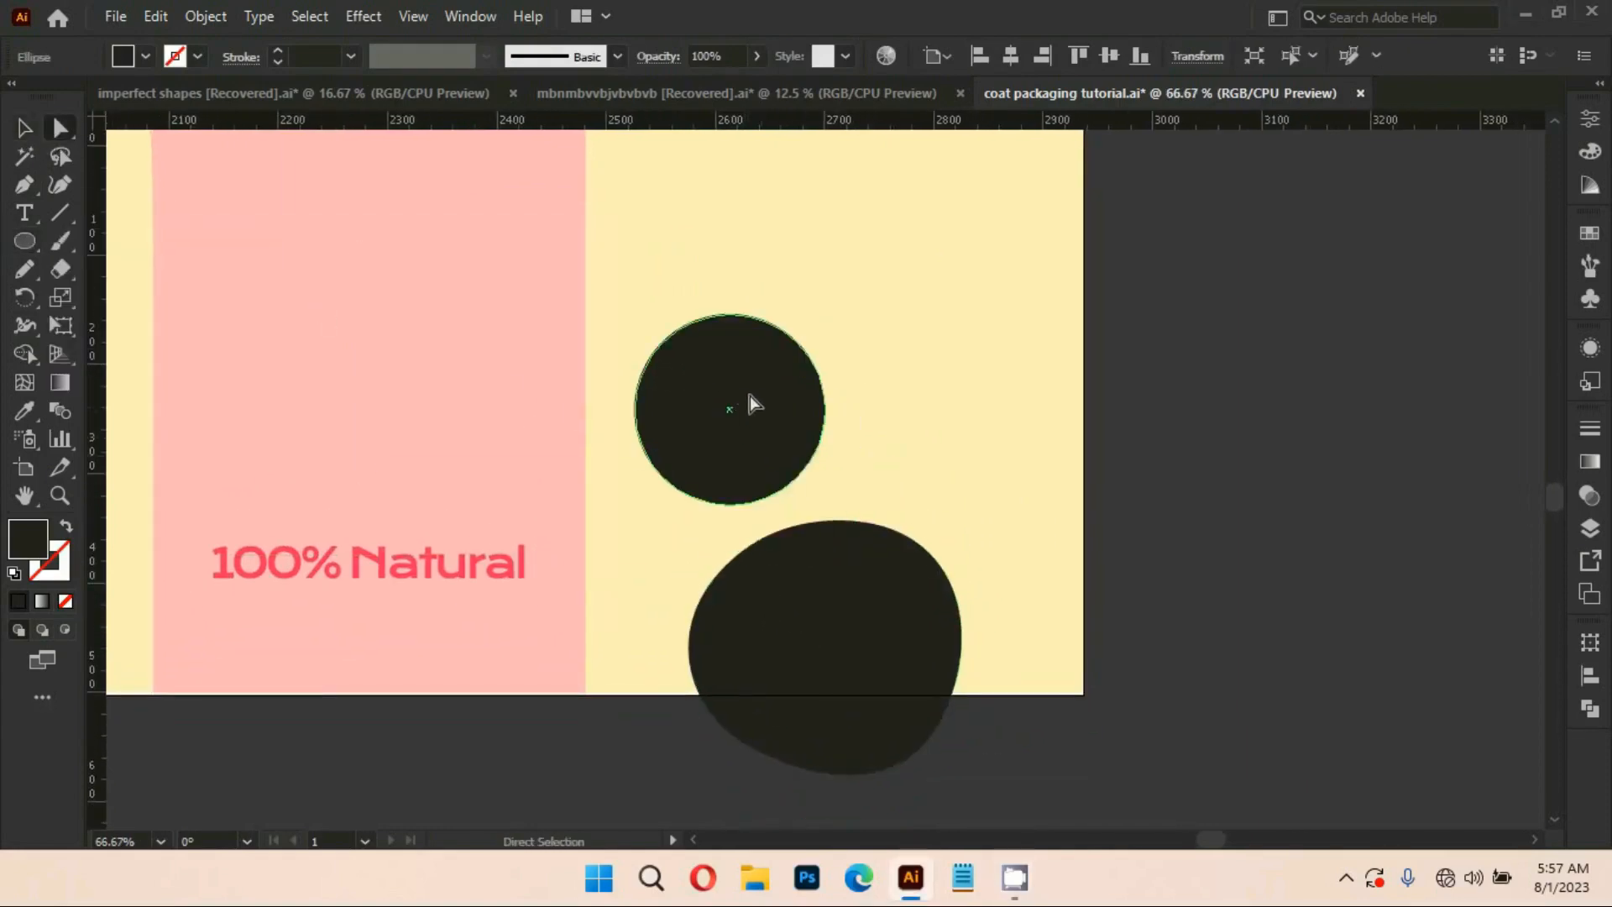
key(Delete)
Duplicate the dark blob above the original, scale the copy down and rotate it
click(798, 615)
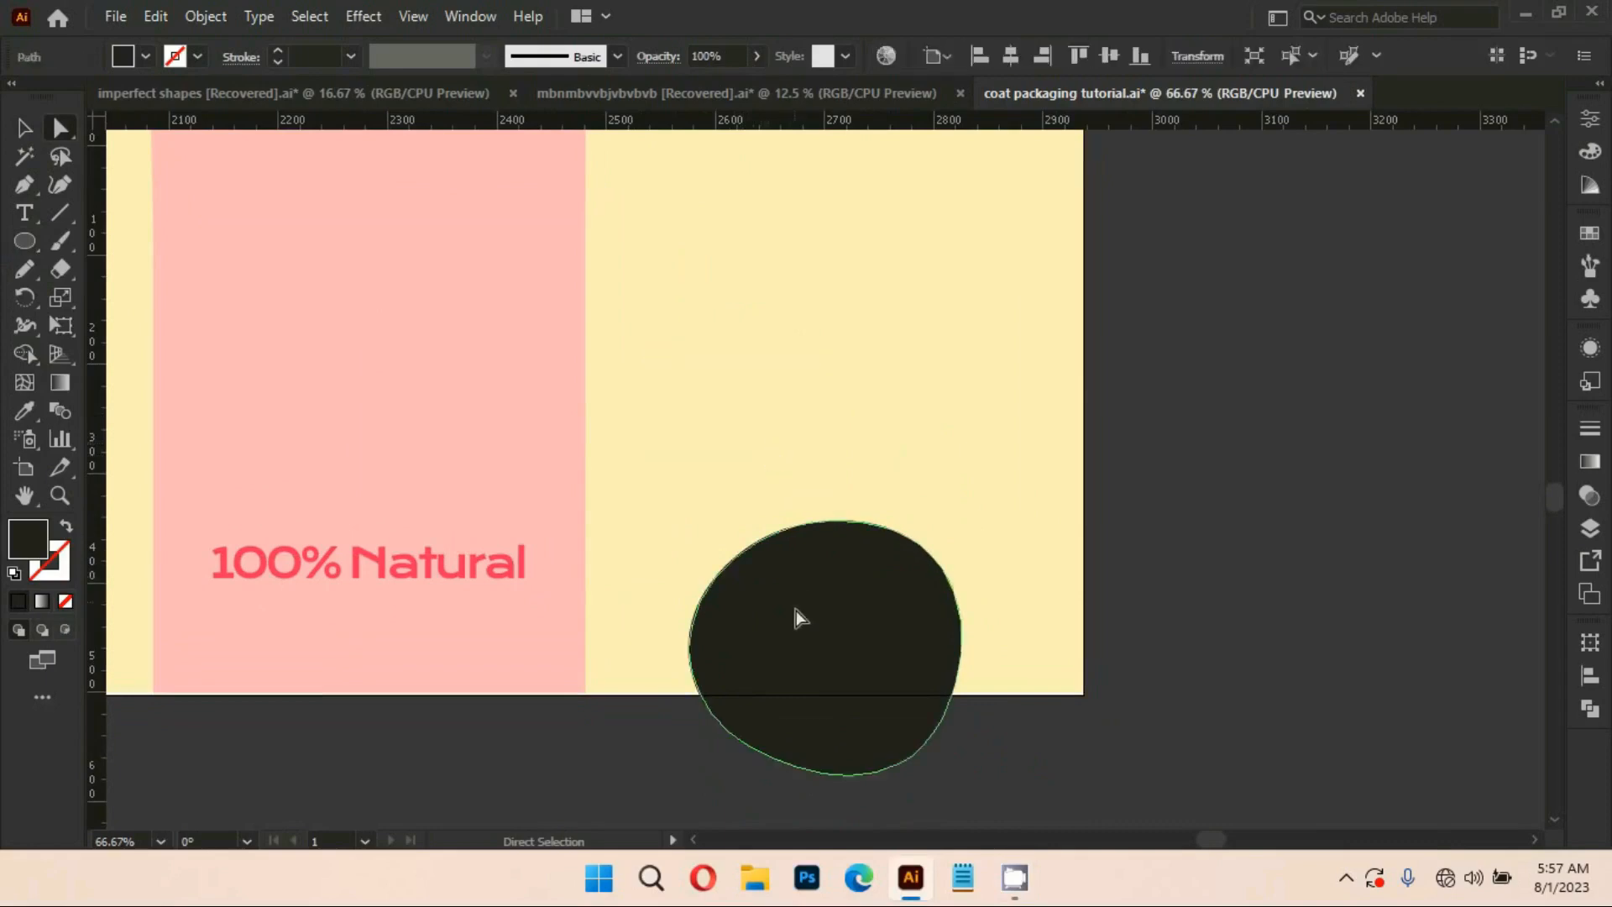
drag(799, 615, 697, 359)
key(v)
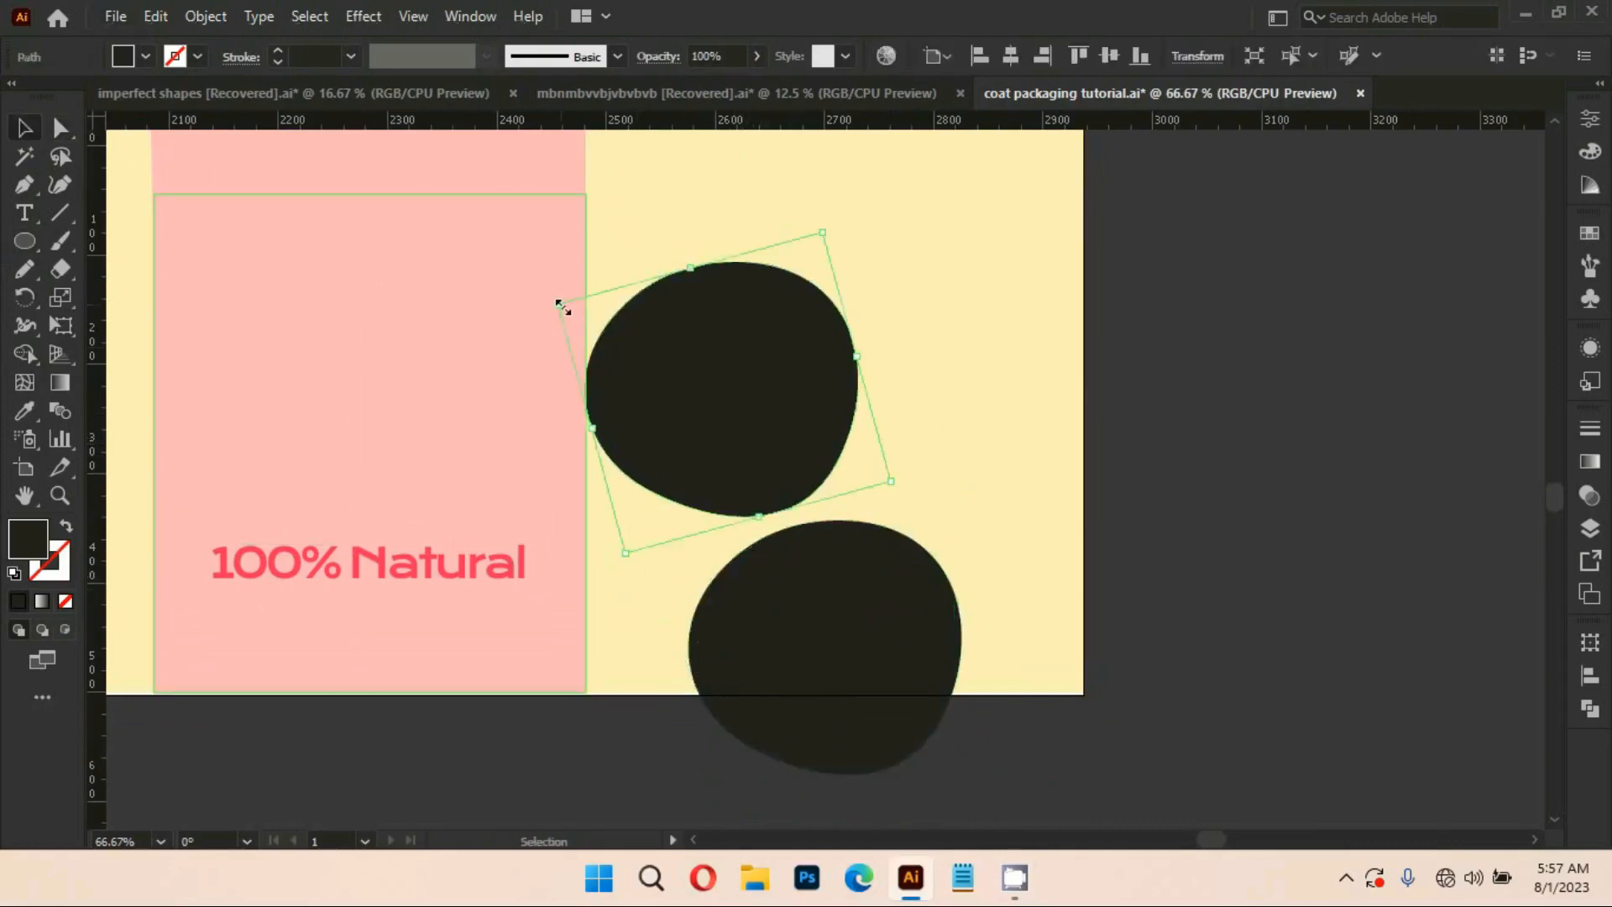
drag(559, 304, 669, 363)
key(ctrl+shift+a)
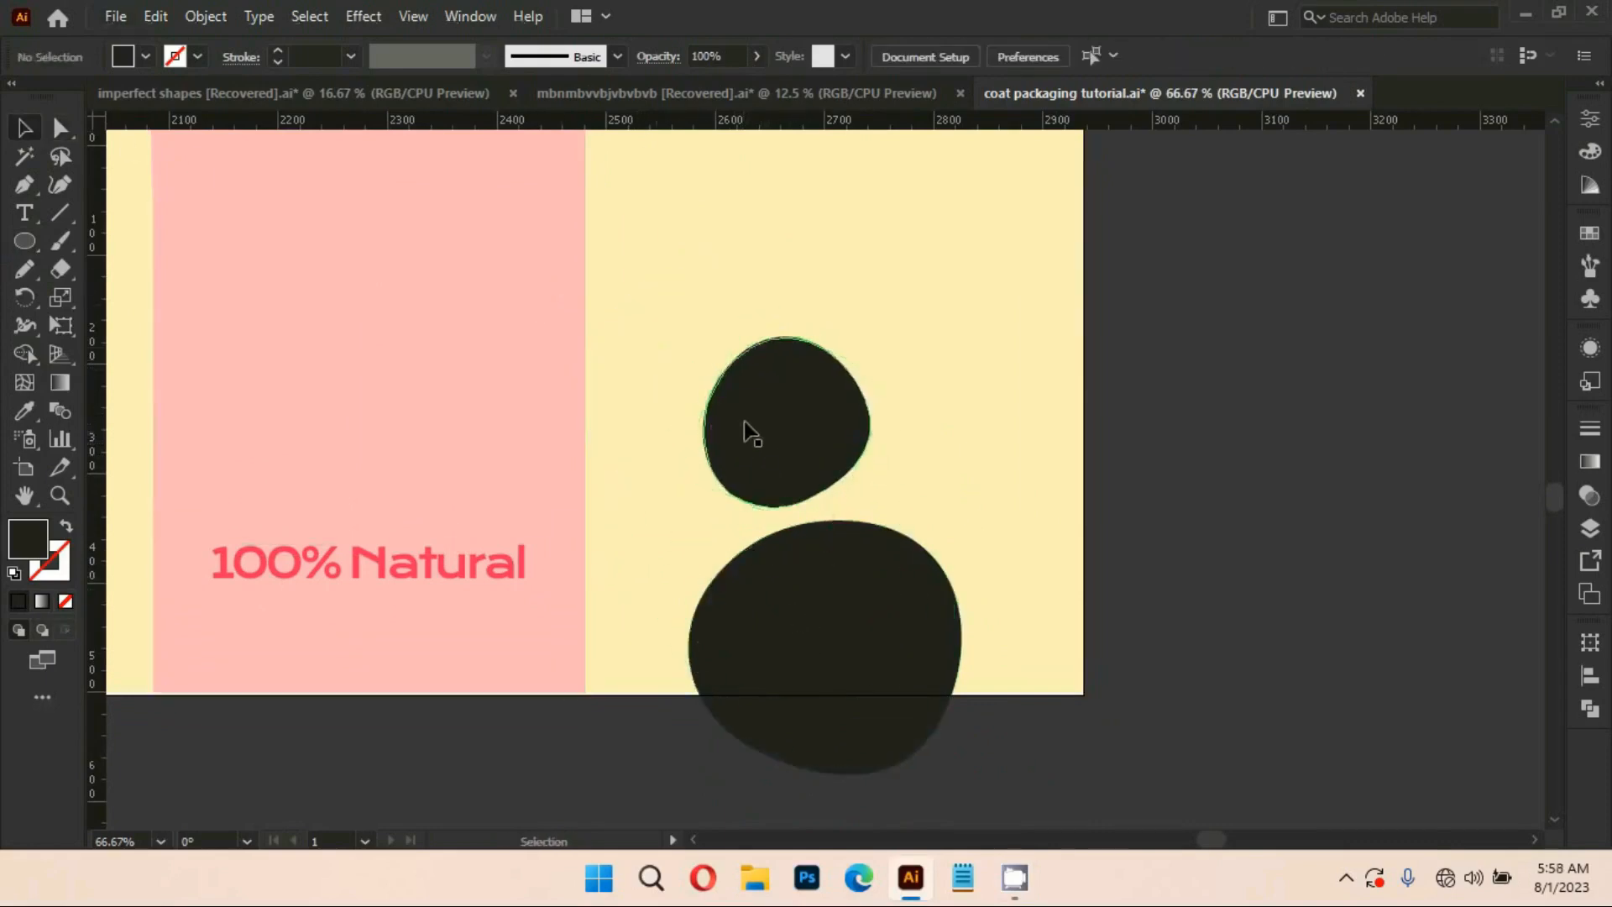
drag(772, 419, 716, 418)
drag(926, 360, 834, 420)
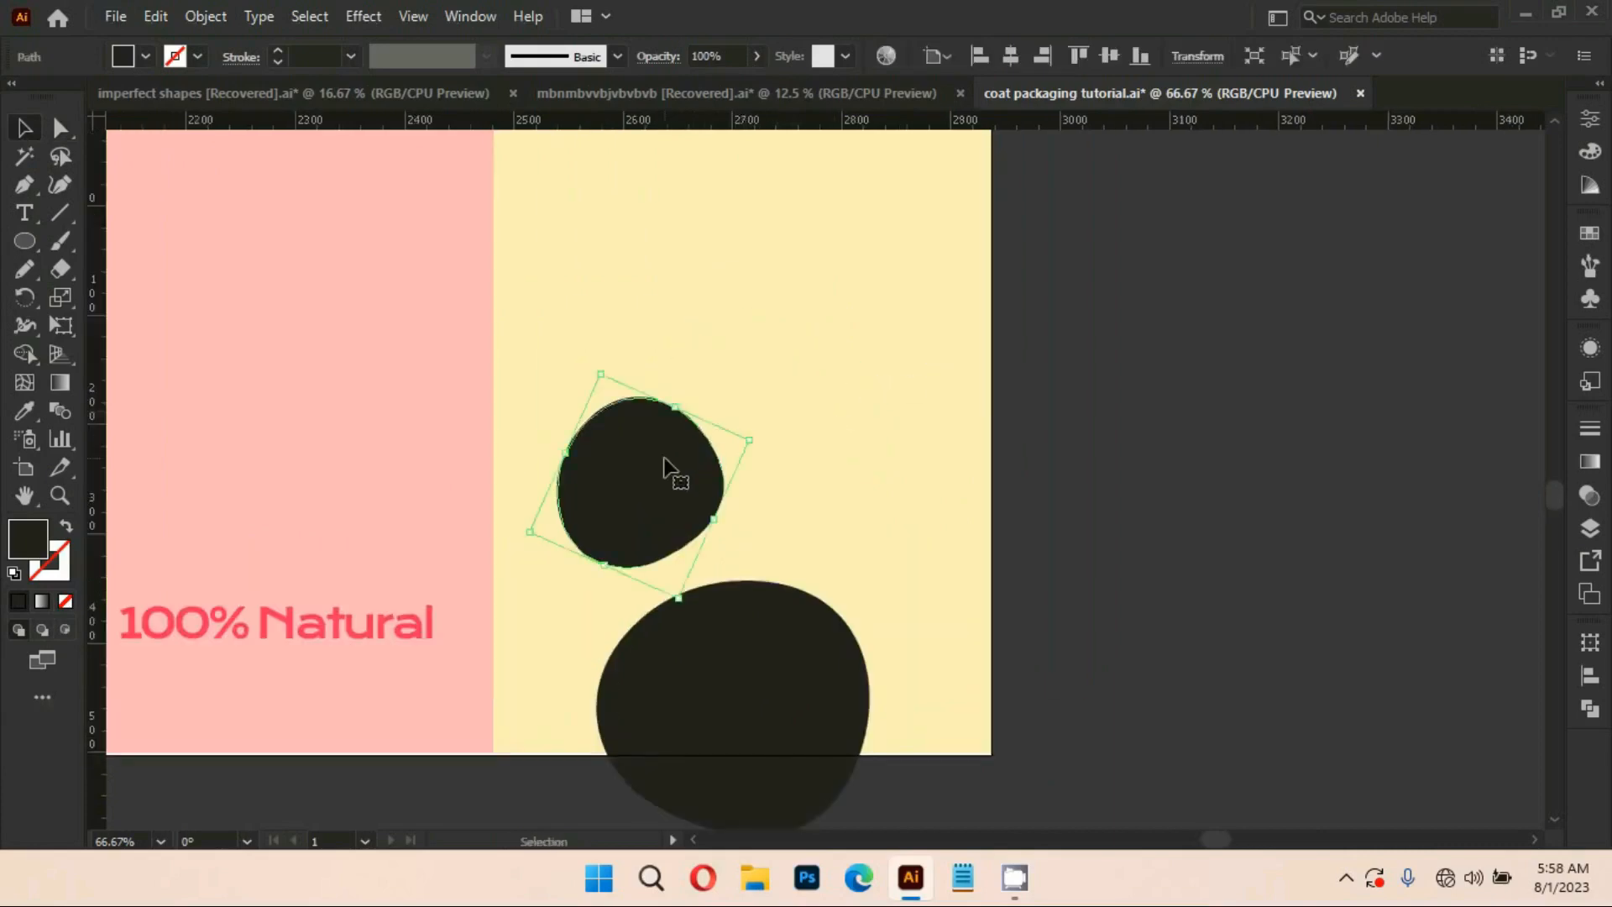
Duplicate the smaller blob toward the artboard's right edge, shrink and rotate the copy, and space it from its neighbours
drag(655, 461, 849, 420)
drag(794, 332, 815, 385)
drag(813, 443, 784, 406)
drag(735, 501, 728, 382)
drag(738, 384, 770, 437)
drag(752, 351, 751, 378)
drag(666, 435, 690, 508)
Add another smaller, rotated blob copy above the two middle blobs
drag(1172, 454, 1129, 433)
drag(703, 431, 796, 347)
drag(733, 303, 770, 303)
drag(914, 356, 962, 281)
scroll(1071, 374, down, 2)
drag(1111, 376, 1058, 456)
drag(913, 509, 915, 509)
Complete the rising trail with two tiny rotated blob copies at its upper end
click(873, 481)
drag(916, 410, 885, 367)
key(ctrl+z)
drag(892, 366, 957, 425)
click(1011, 394)
click(929, 377)
mouse_move(949, 360)
mouse_down()
mouse_move(956, 404)
mouse_move(942, 371)
mouse_up()
click(1047, 387)
scroll(932, 382, down, 2)
click(1086, 374)
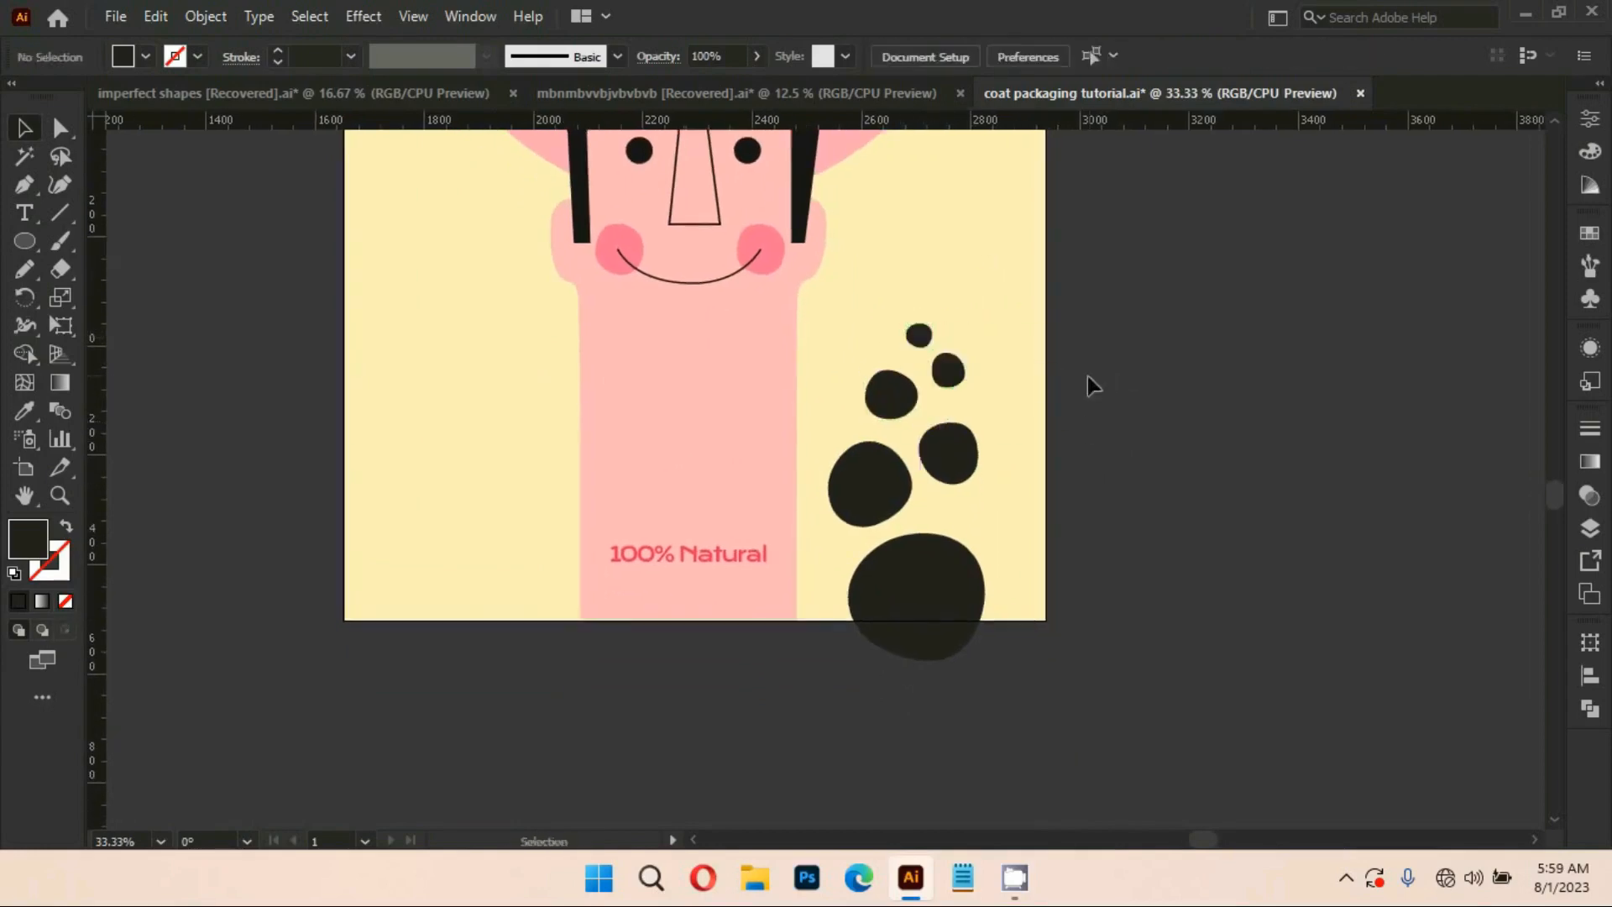
Nudge the two smallest blobs slightly upward to open the gap above the third-smallest blob
drag(1086, 376, 1122, 362)
drag(958, 317, 971, 325)
drag(989, 343, 989, 335)
click(1141, 369)
mouse_move(1150, 411)
mouse_down()
mouse_move(1144, 398)
mouse_move(1173, 398)
mouse_up()
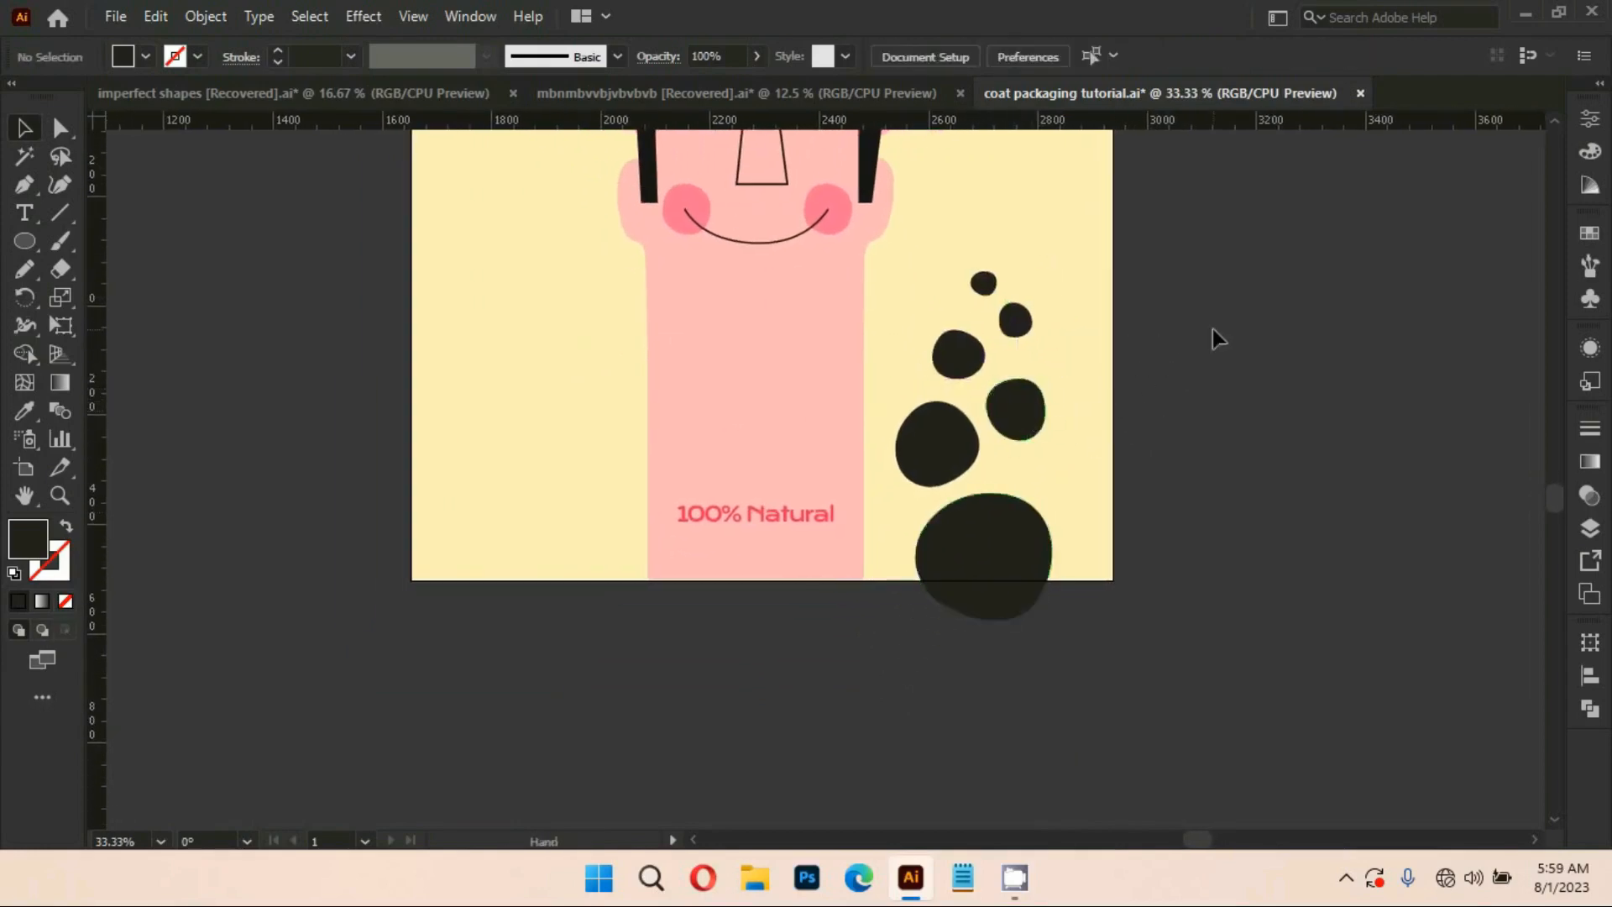
Reposition the two medium blobs just above the large one to even out the gaps between them
drag(1212, 332, 1263, 344)
drag(1058, 549, 1059, 549)
click(1129, 508)
drag(1124, 495, 1132, 517)
drag(994, 492, 1003, 490)
drag(1087, 449, 1089, 437)
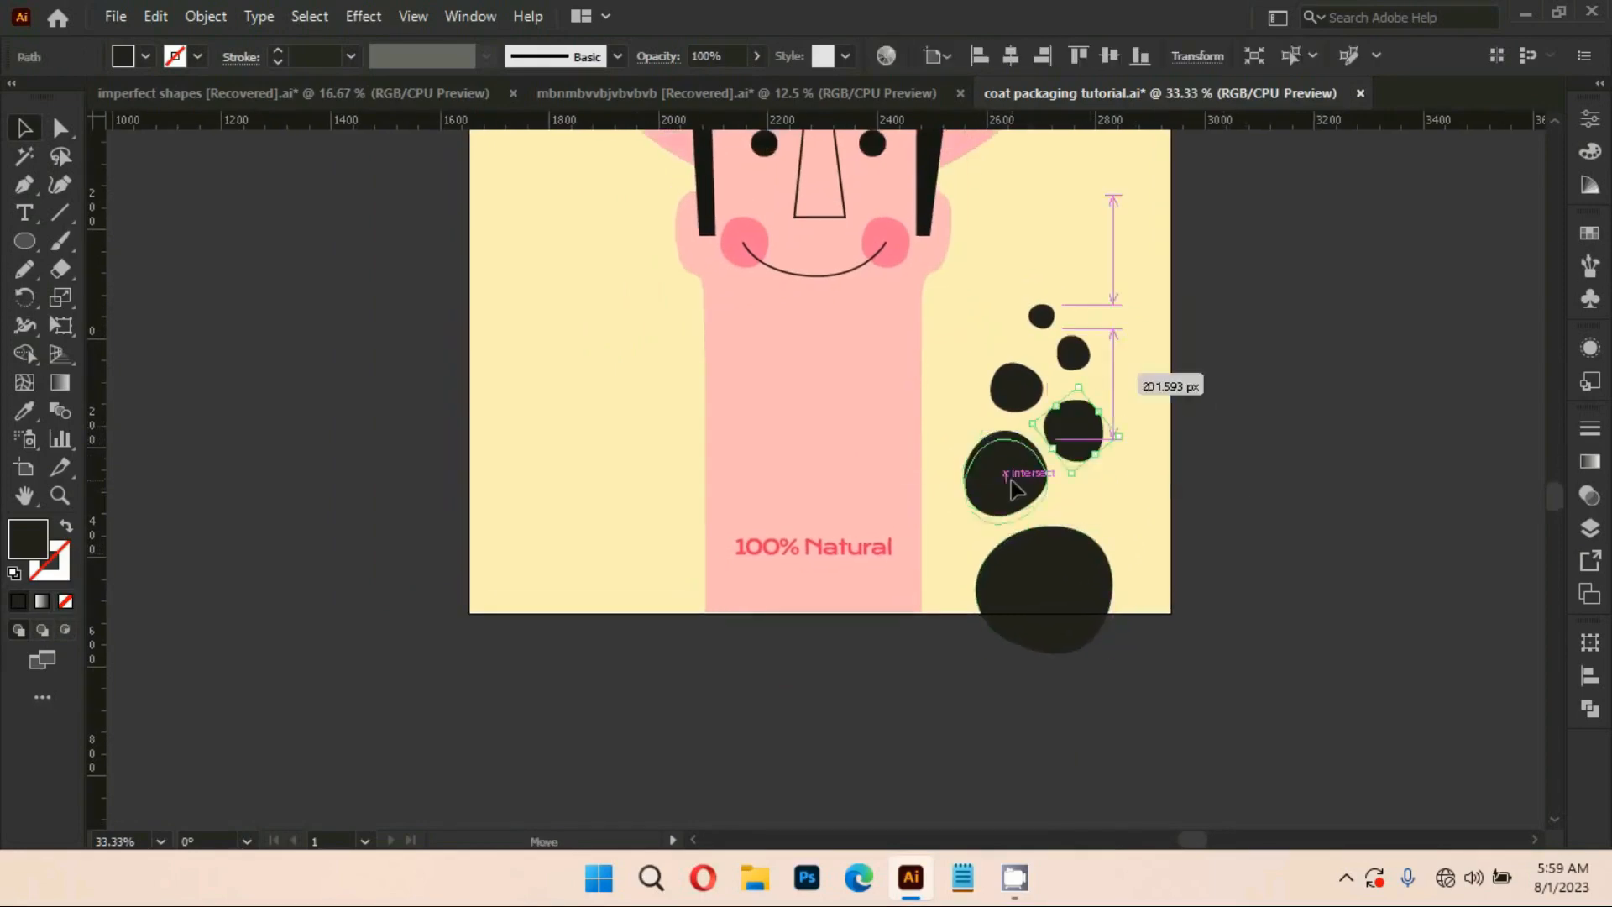
drag(1015, 477, 1014, 485)
click(1017, 389)
click(1191, 396)
drag(1194, 398, 1167, 411)
drag(1051, 442, 1060, 451)
drag(1207, 451, 1178, 517)
click(1189, 445)
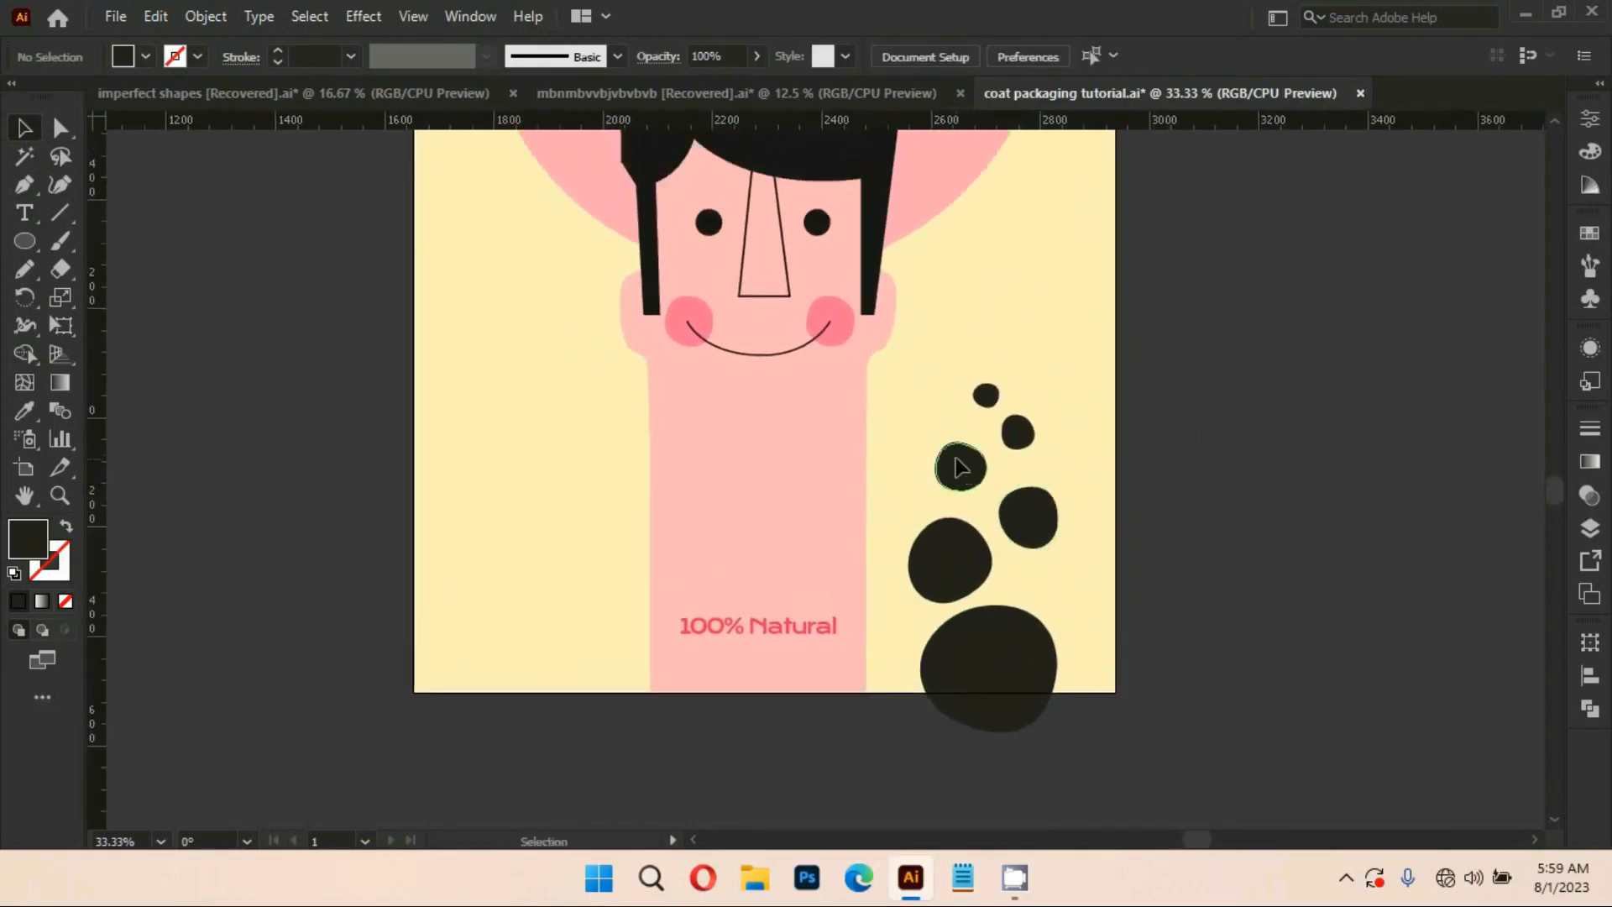
Reposition the three smallest blobs into an evenly spaced, tapering trail
drag(961, 468, 960, 458)
drag(985, 394, 986, 368)
drag(1017, 431, 1008, 423)
drag(987, 368, 1071, 354)
drag(984, 333, 982, 342)
drag(1116, 374, 1116, 347)
drag(1004, 362, 1004, 369)
drag(956, 407, 1011, 335)
click(990, 420)
drag(990, 277, 978, 282)
drag(1122, 317, 1114, 277)
drag(968, 240, 968, 247)
drag(1212, 375, 1167, 397)
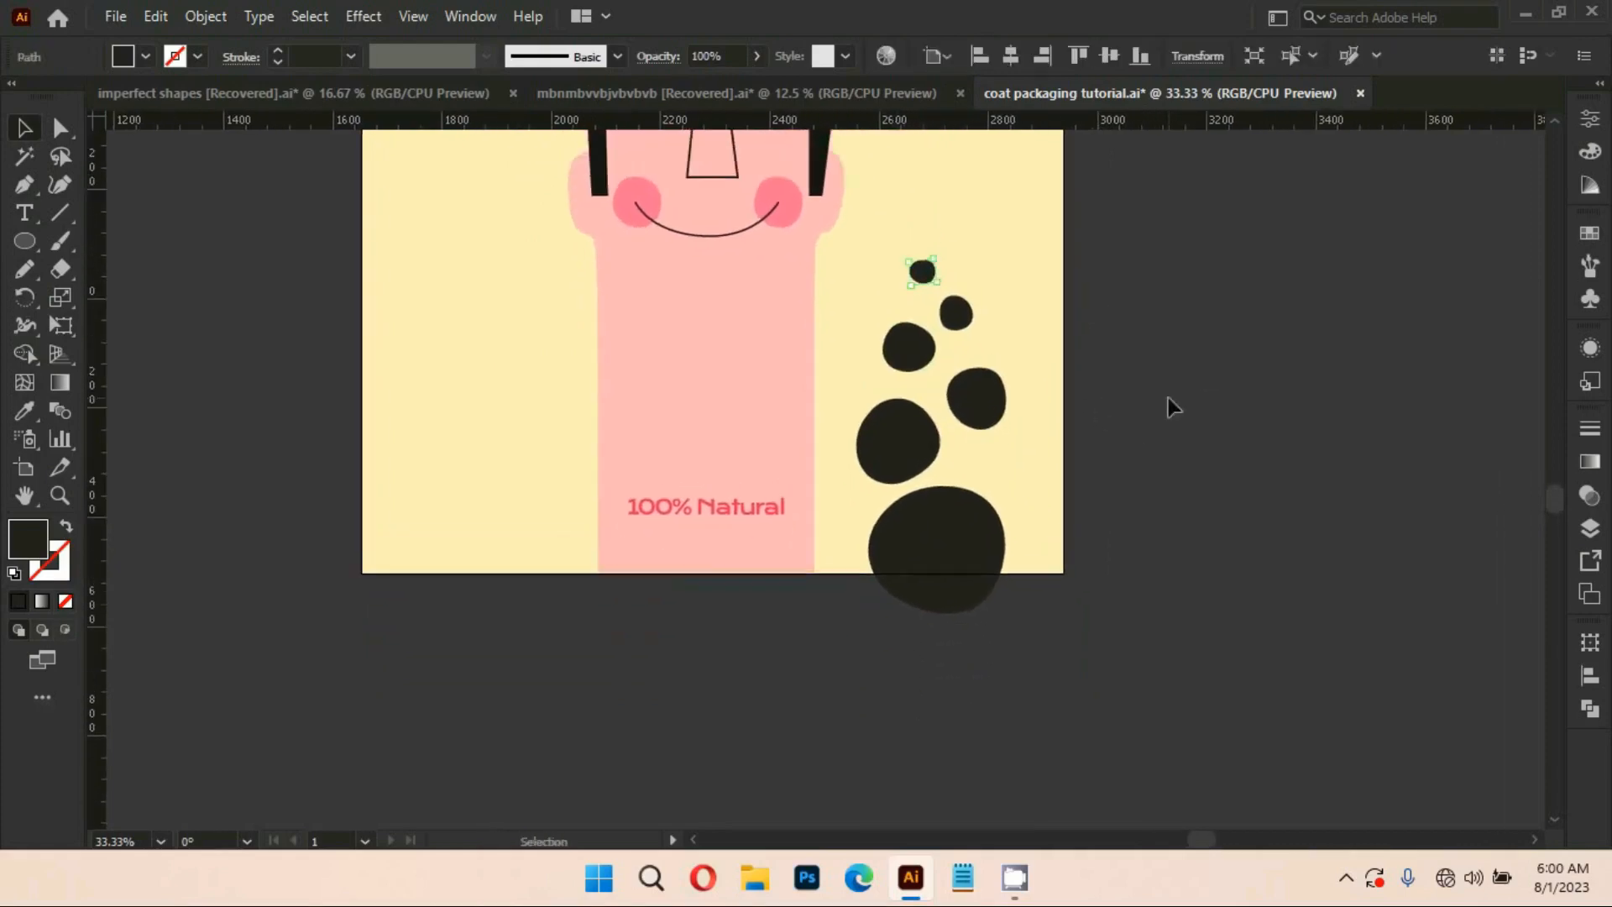
Draw a rectangle covering the part of the large blob that extends below the artboard, with its upper side on the artboard's edge
click(965, 535)
drag(954, 552, 965, 528)
click(1062, 587)
mouse_move(1062, 587)
mouse_down()
mouse_move(1091, 579)
mouse_move(1042, 587)
mouse_up()
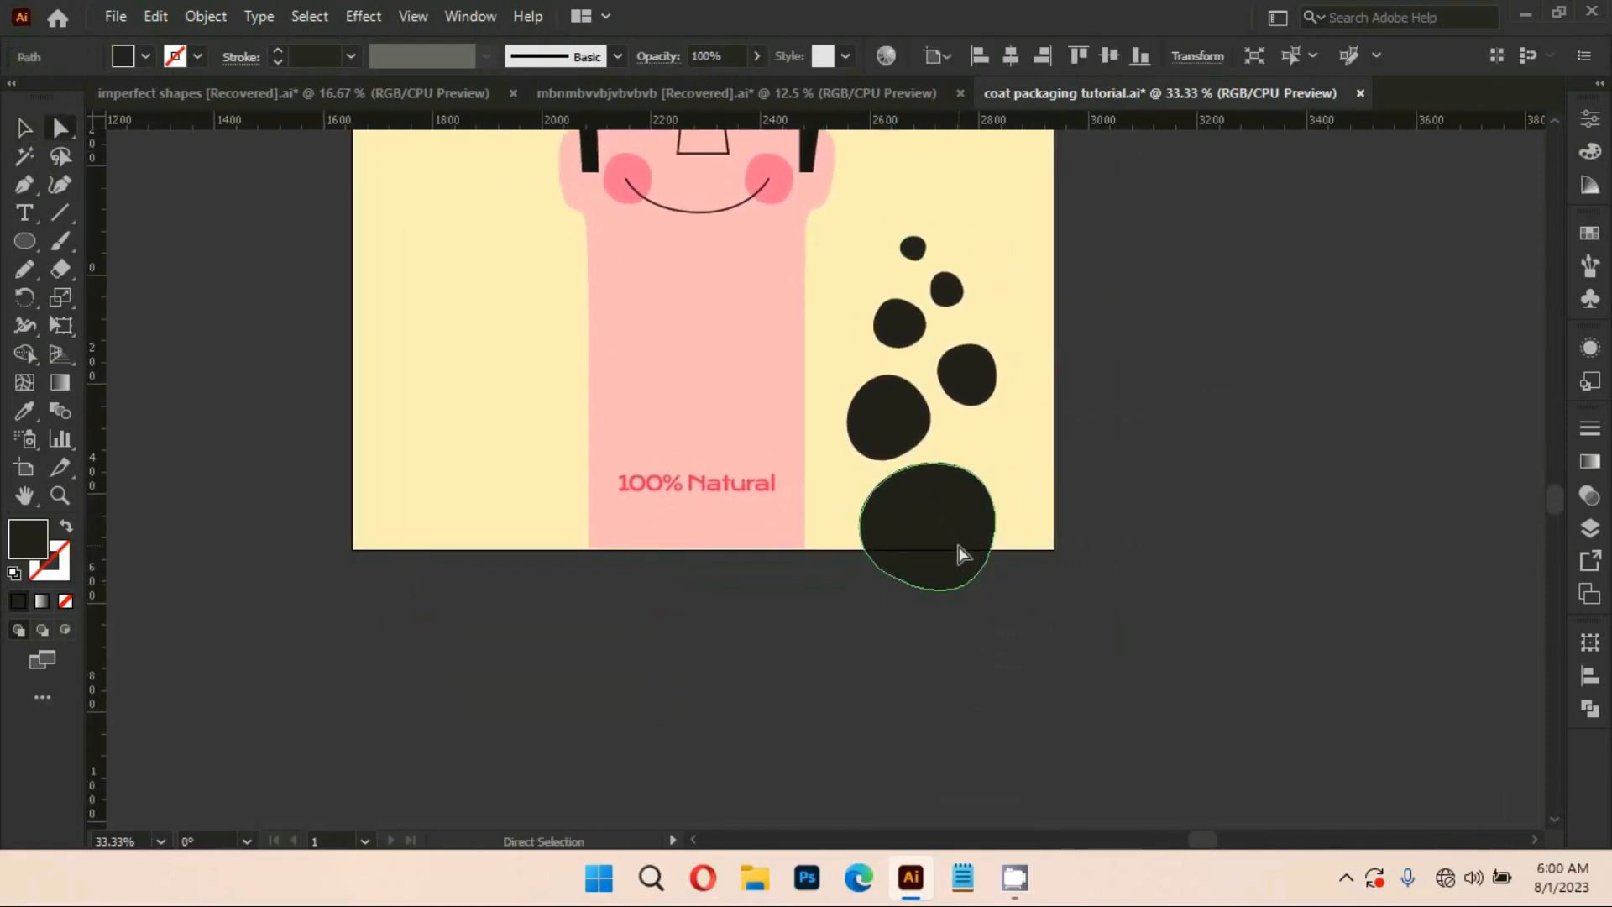
click(959, 544)
click(1385, 593)
click(24, 241)
click(96, 241)
drag(835, 548, 1055, 593)
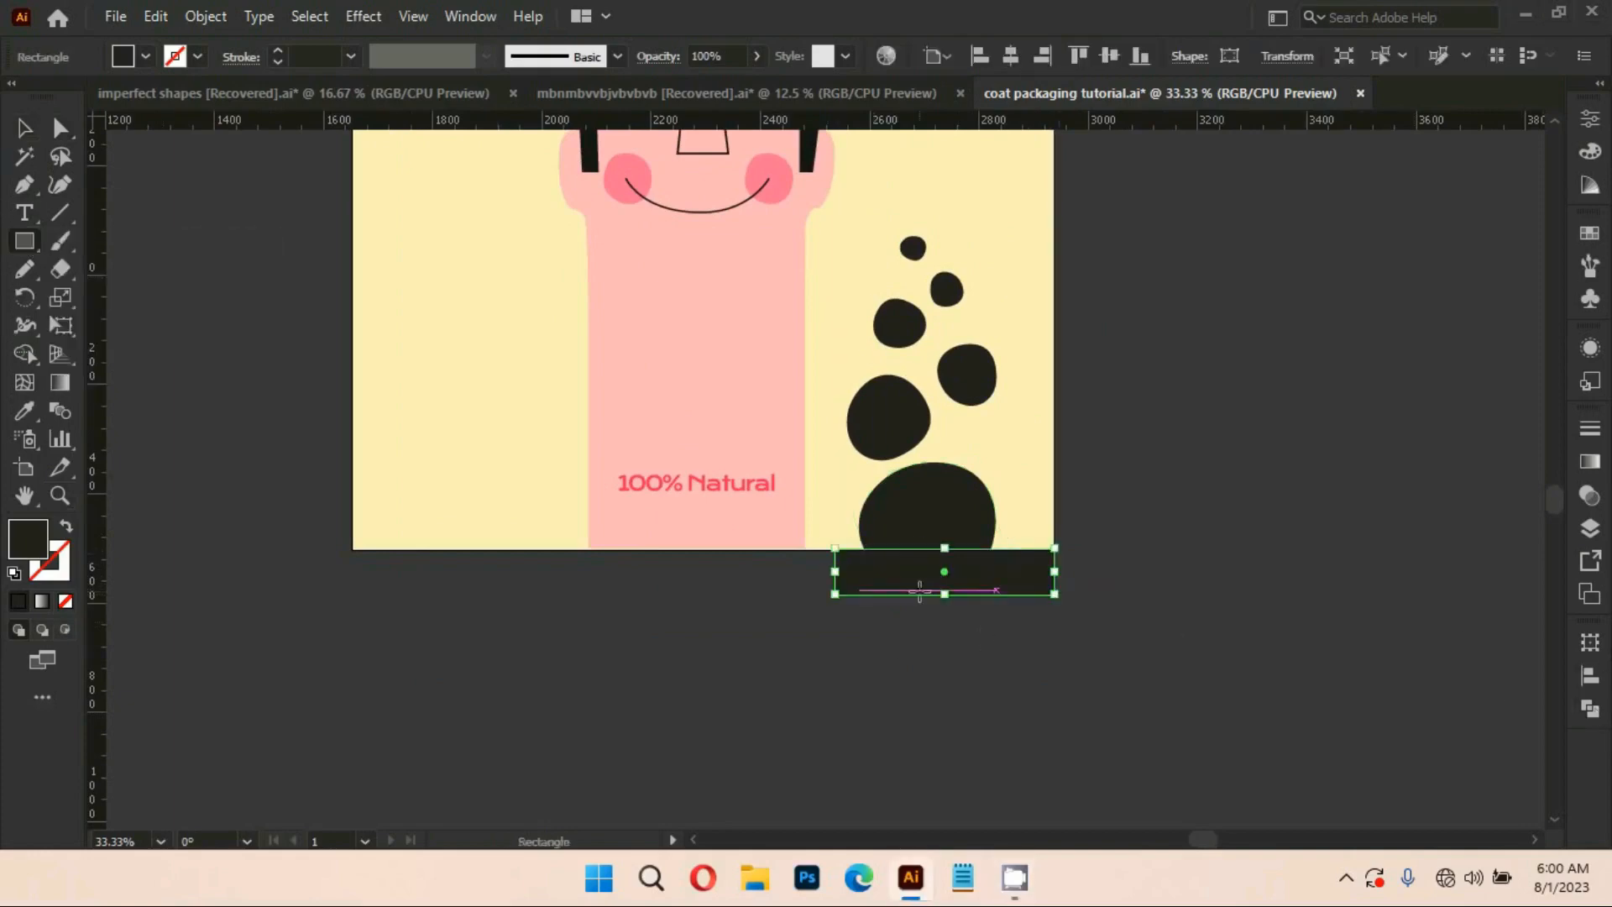
Subtract the rectangle from the large blob using Minus Front so the blob ends at the artboard's bottom edge
ctrl+click(1089, 567)
click(1589, 708)
click(1358, 696)
click(1133, 615)
drag(889, 560, 915, 603)
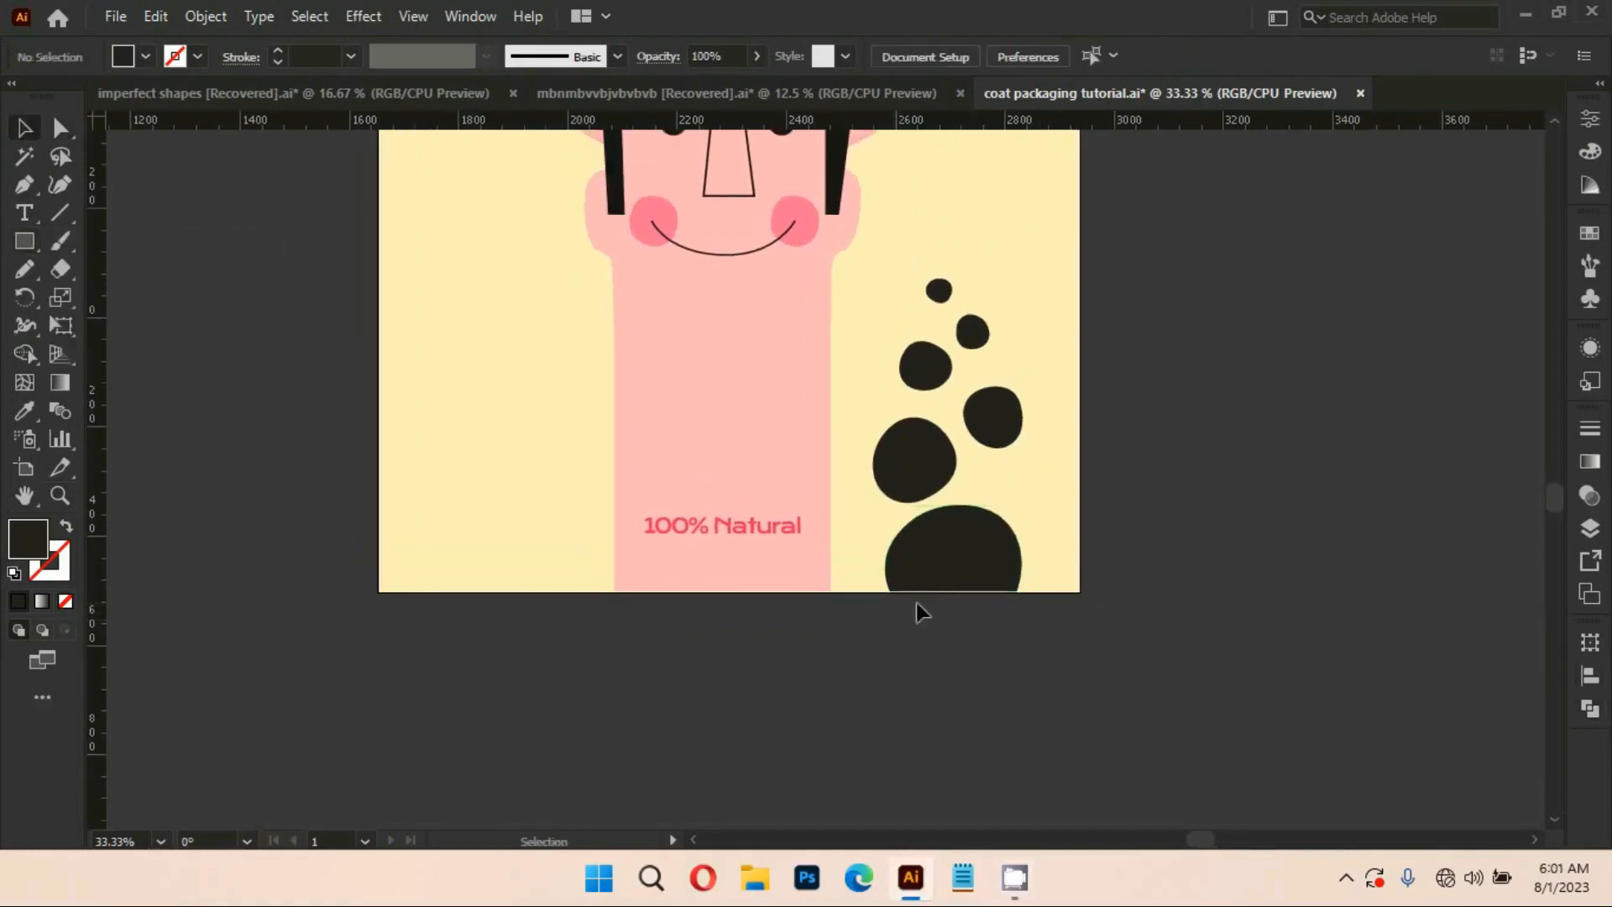
Select all the dark blobs in the trail and group them
click(954, 554)
shift+click(915, 460)
shift+click(993, 417)
shift+click(925, 366)
key(ctrl+g)
Place vertical guides along the left and right edges of the large pink shape
drag(954, 336, 940, 848)
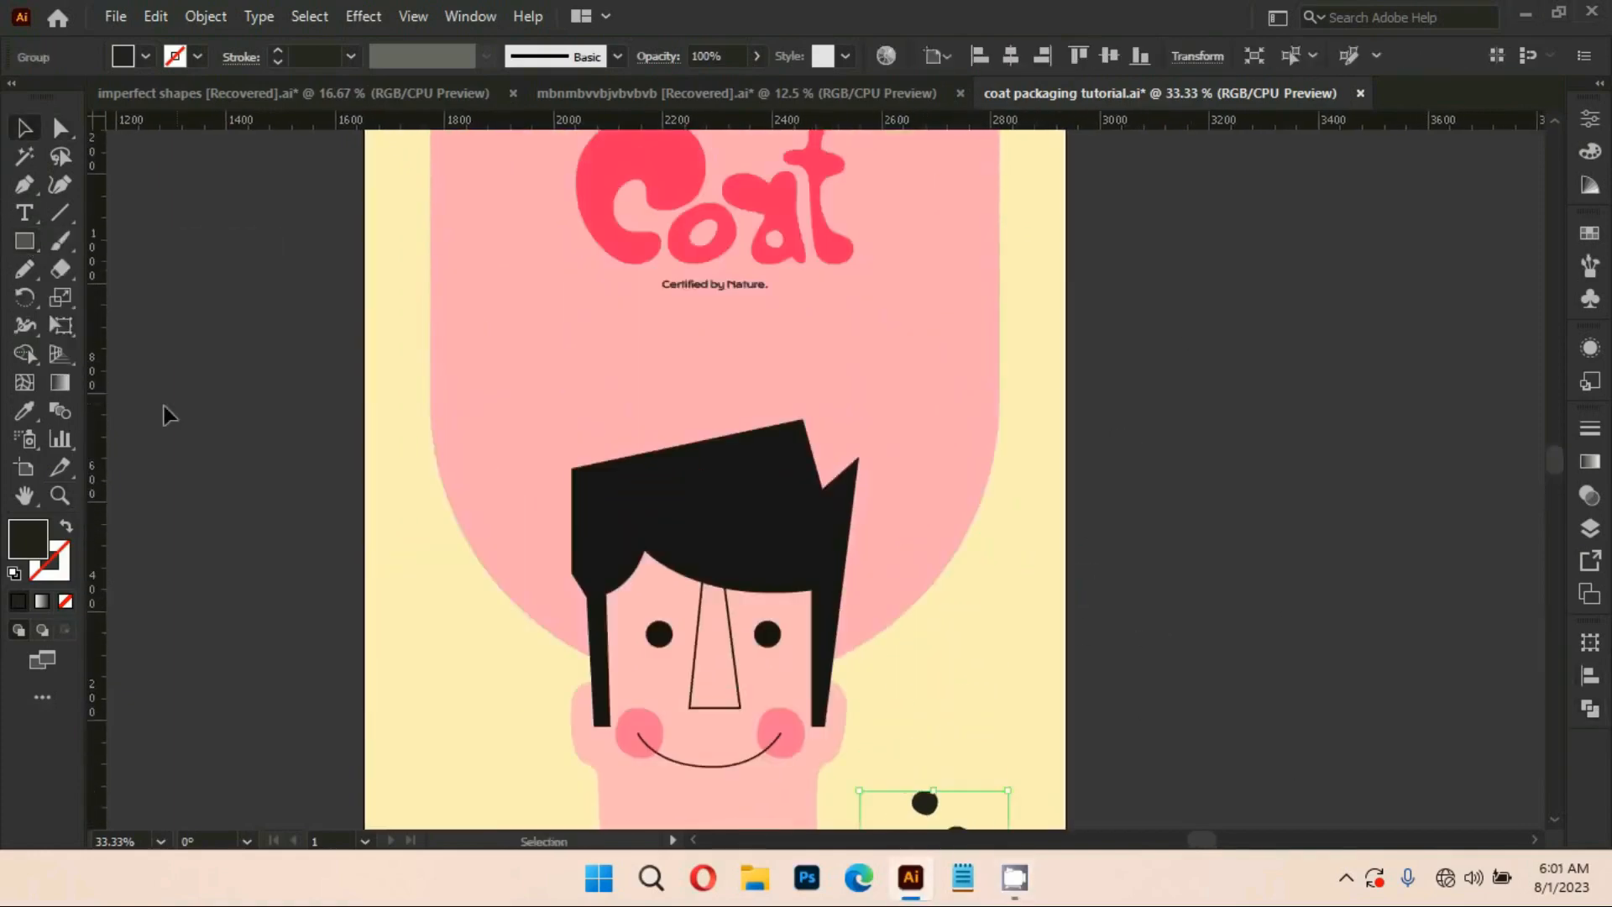
click(142, 411)
scroll(881, 504, down, 5)
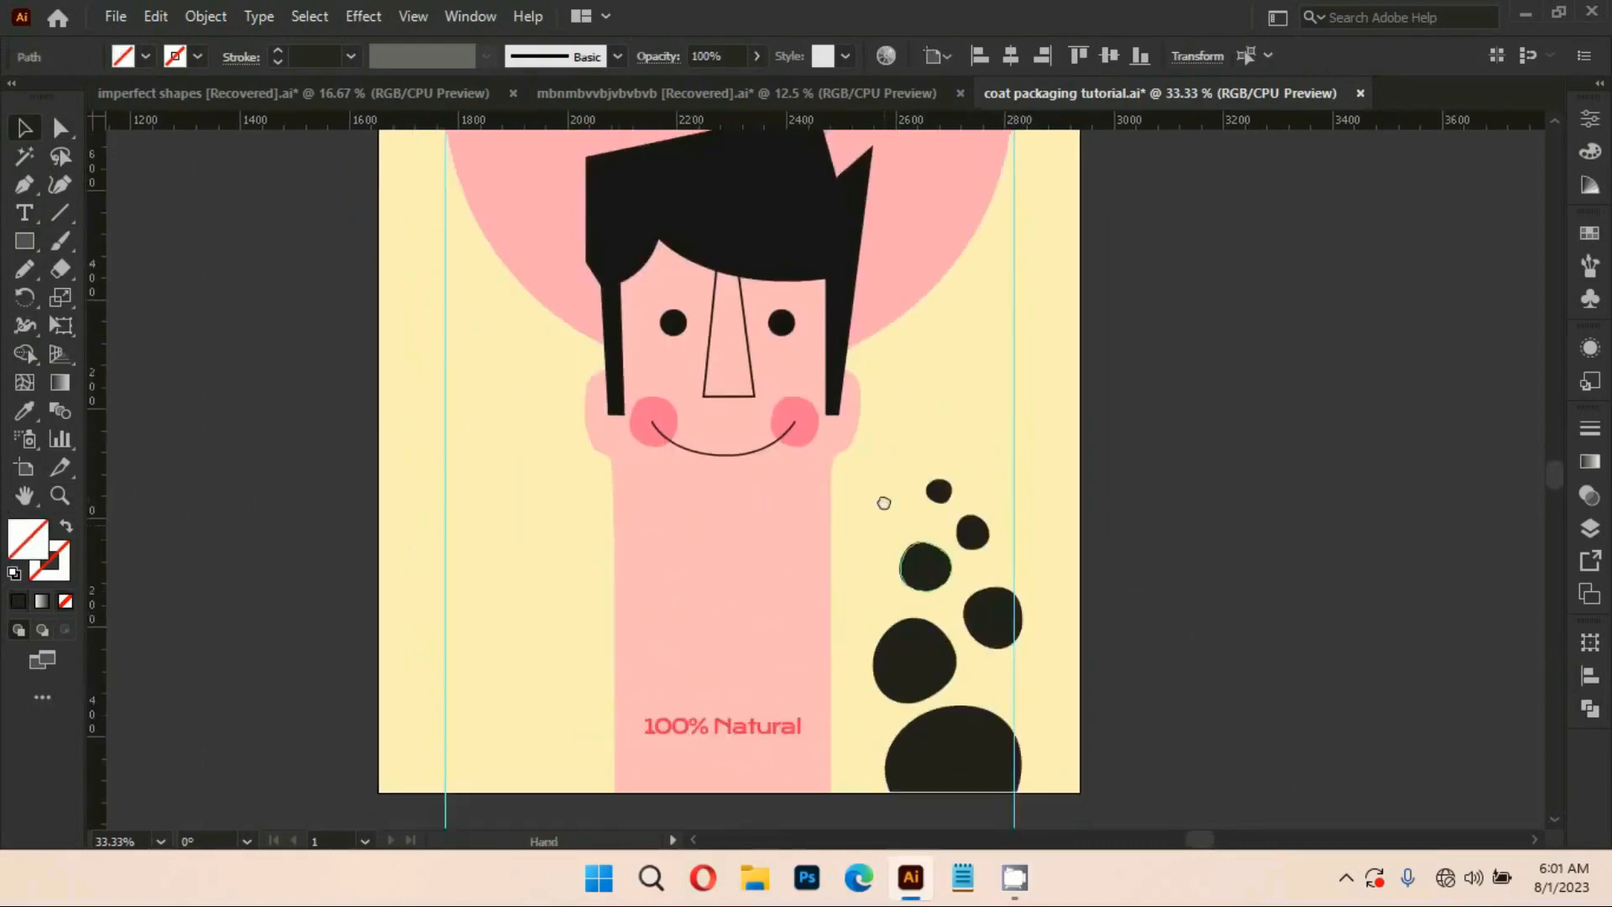
Scale the blob group down and align its right edge with the right guide, keeping it on the artboard's bottom edge
click(917, 399)
drag(925, 387, 953, 494)
drag(909, 608, 913, 609)
drag(915, 621, 940, 621)
click(1114, 526)
drag(1115, 525, 1327, 485)
key(ctrl+minus)
key(ctrl+minus)
drag(1178, 355, 1231, 478)
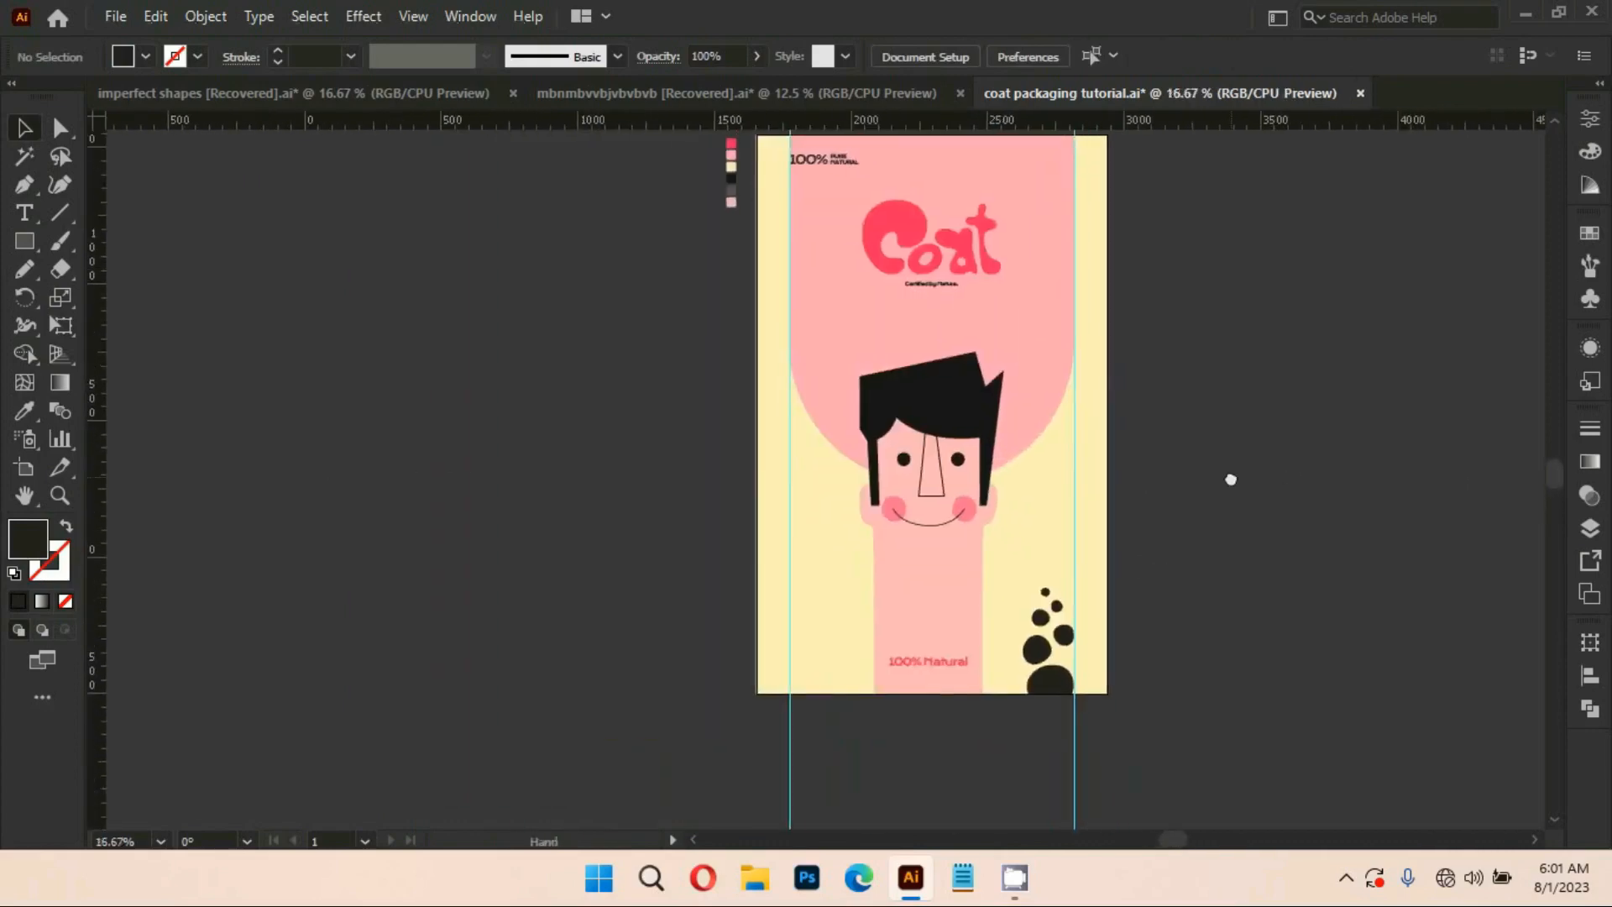
Ungroup the scaled-down trail of dark blobs
click(1041, 652)
key(ctrl+plus)
key(ctrl+plus)
key(ctrl+plus)
drag(987, 377, 1108, 453)
click(961, 579)
right_click(921, 549)
click(974, 373)
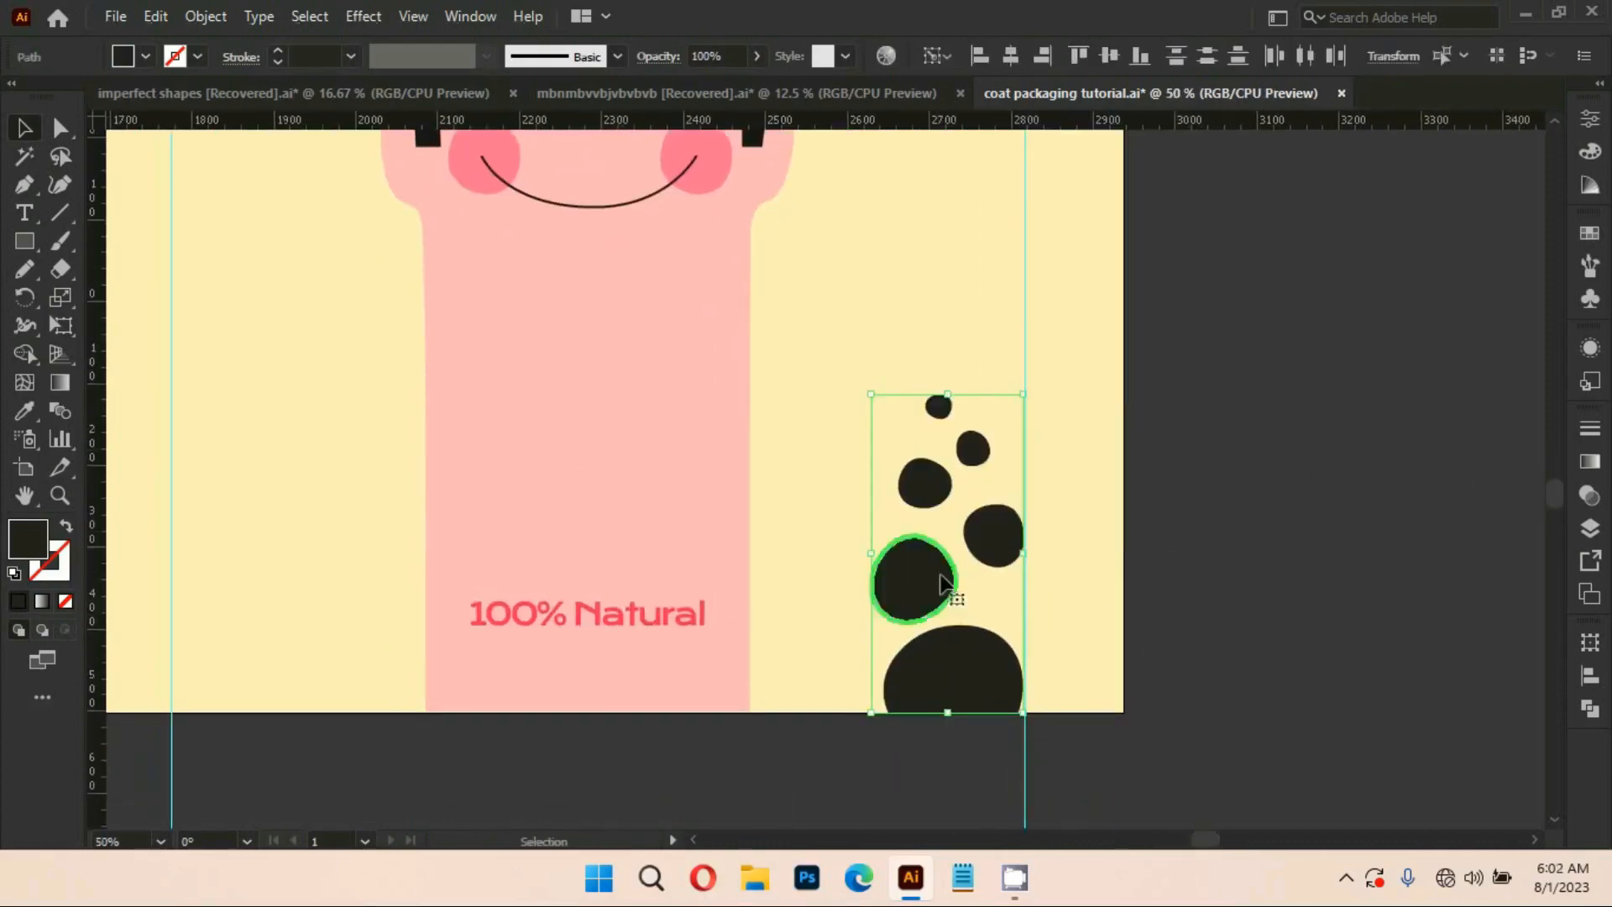
Select all six dark blobs of the trail beside the character and group them
click(1013, 445)
drag(1194, 521, 1236, 578)
click(997, 571)
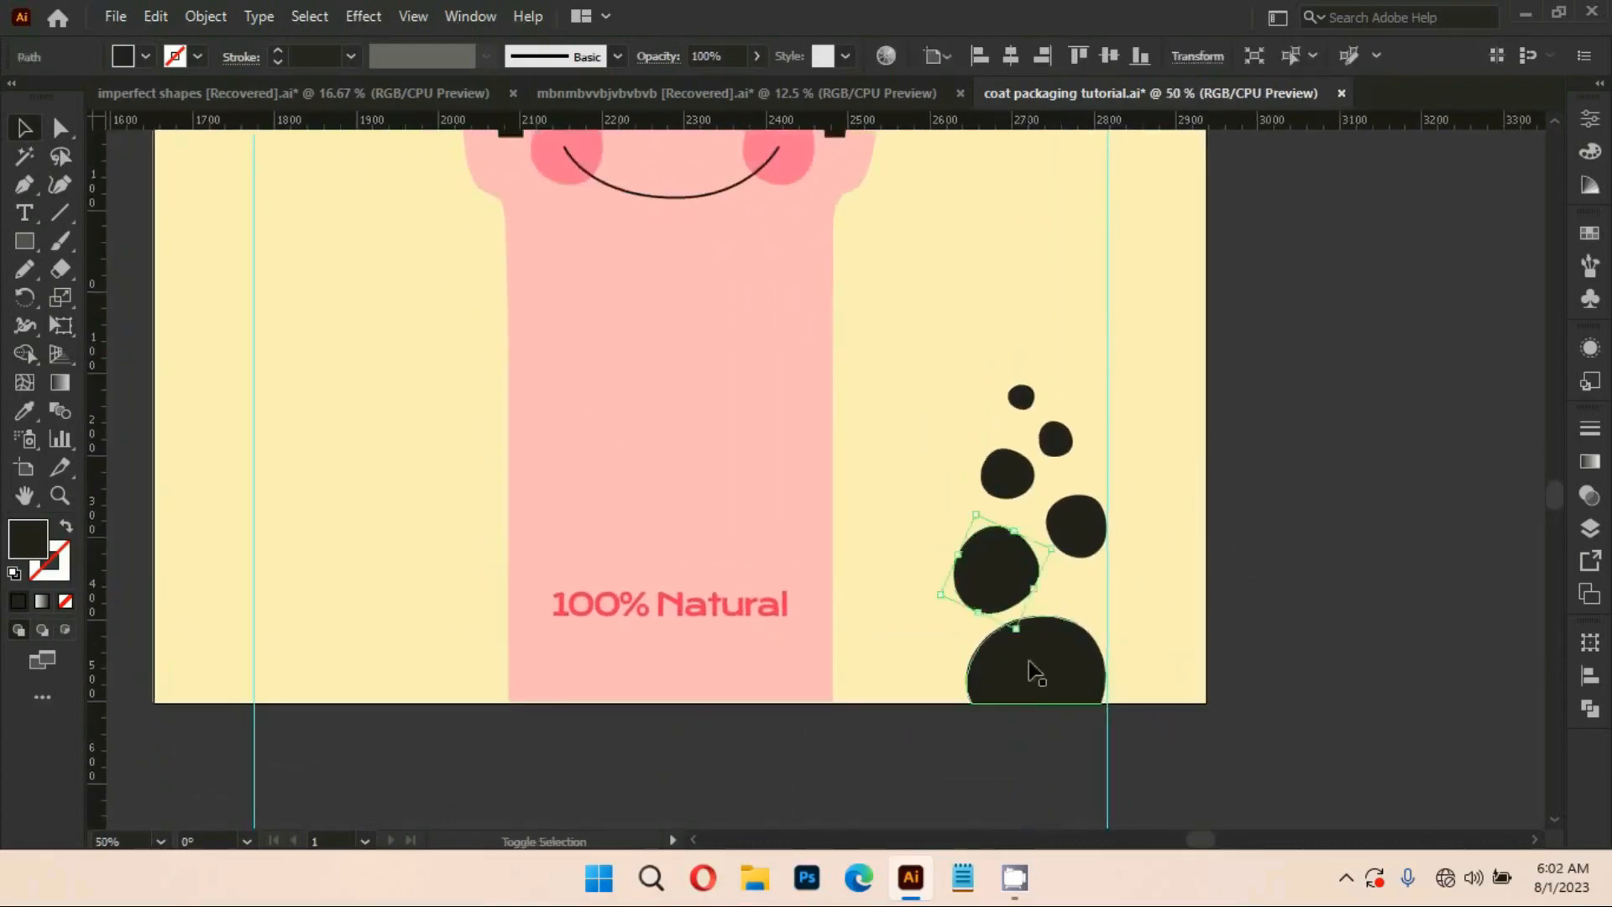
shift+click(1031, 667)
shift+click(1077, 527)
shift+click(1007, 473)
shift+click(1055, 438)
shift+click(1022, 400)
drag(1031, 383, 1034, 376)
click(1151, 413)
drag(1146, 436, 1309, 423)
click(1169, 540)
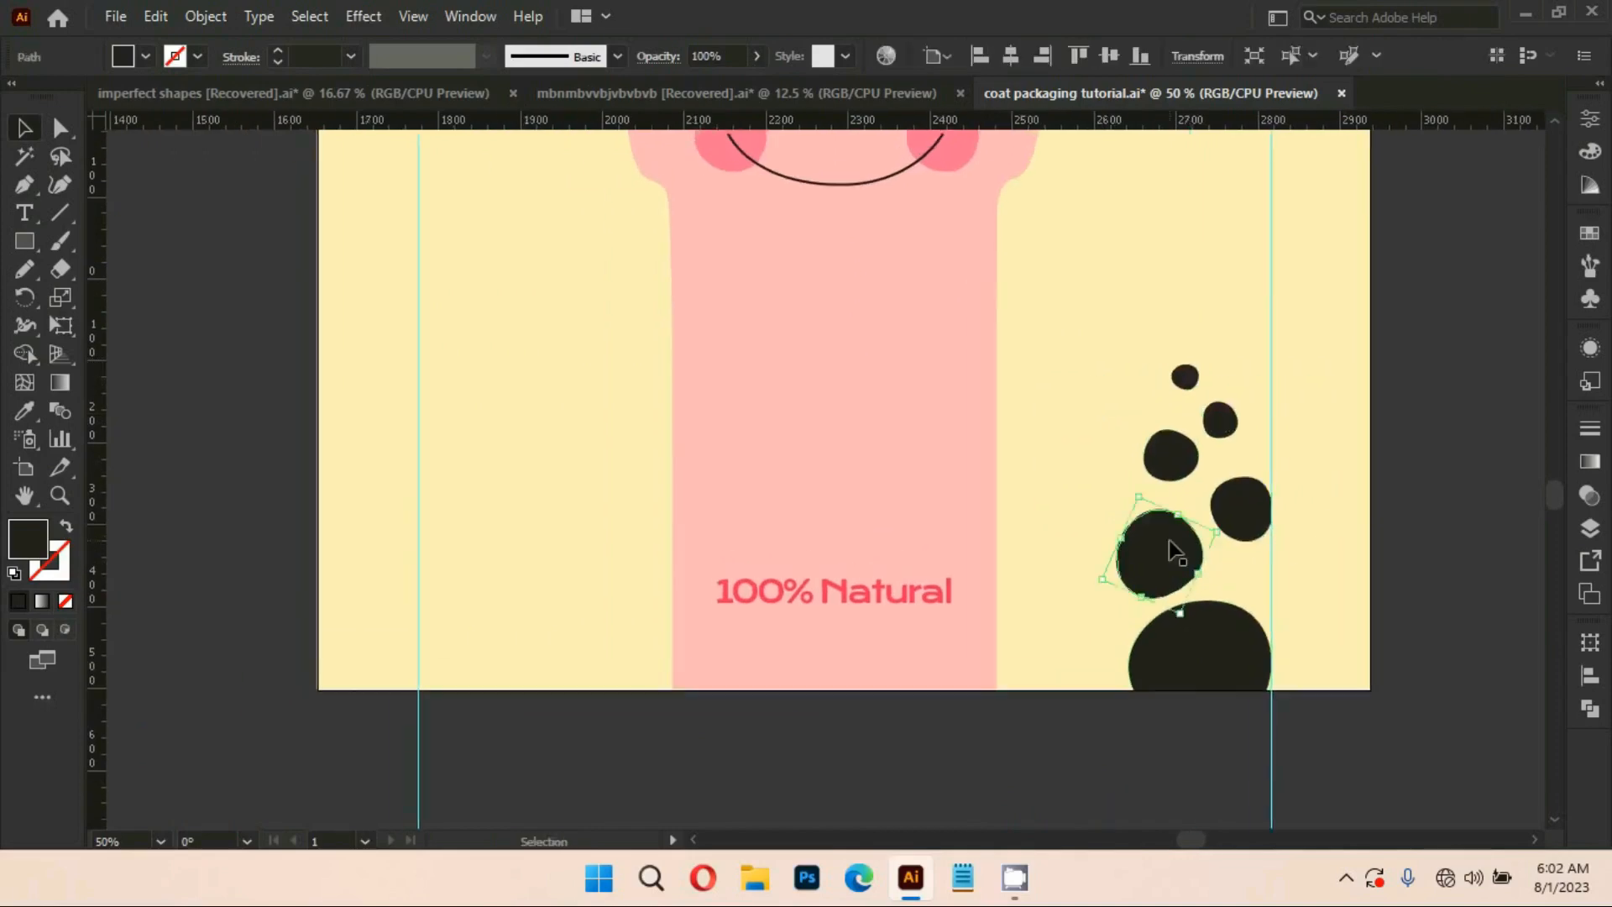
click(1175, 373)
Make a copy of the blob group reflected across the vertical axis and align it with the left guide on the artboard's bottom edge
drag(1175, 460, 476, 460)
key(ctrl+z)
right_click(1172, 570)
mouse_move(1339, 423)
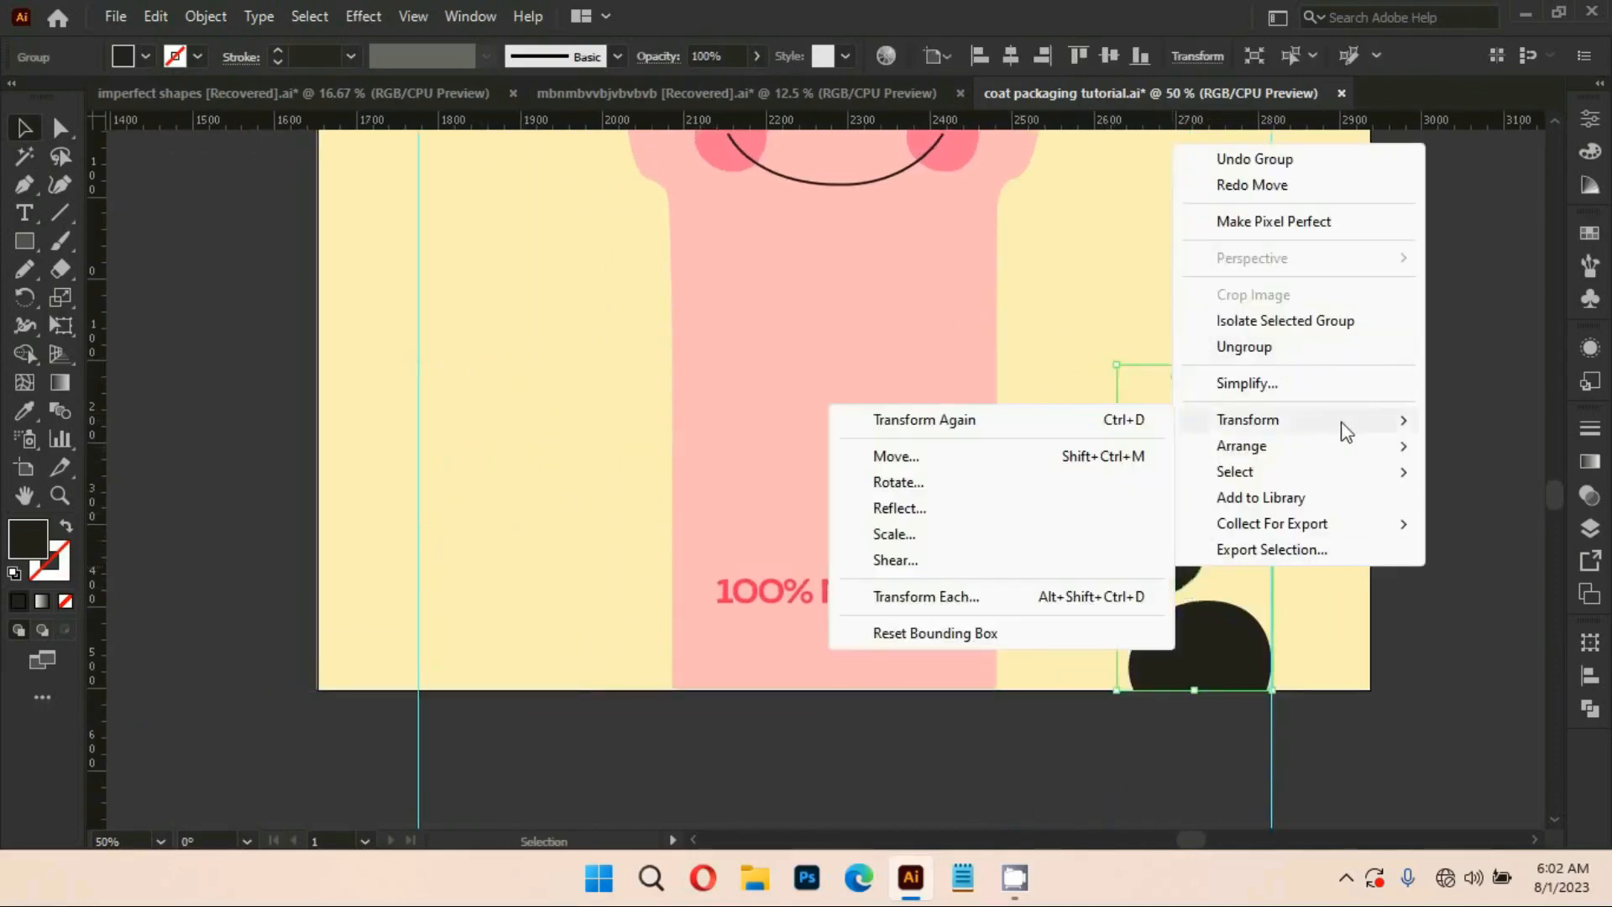
click(899, 508)
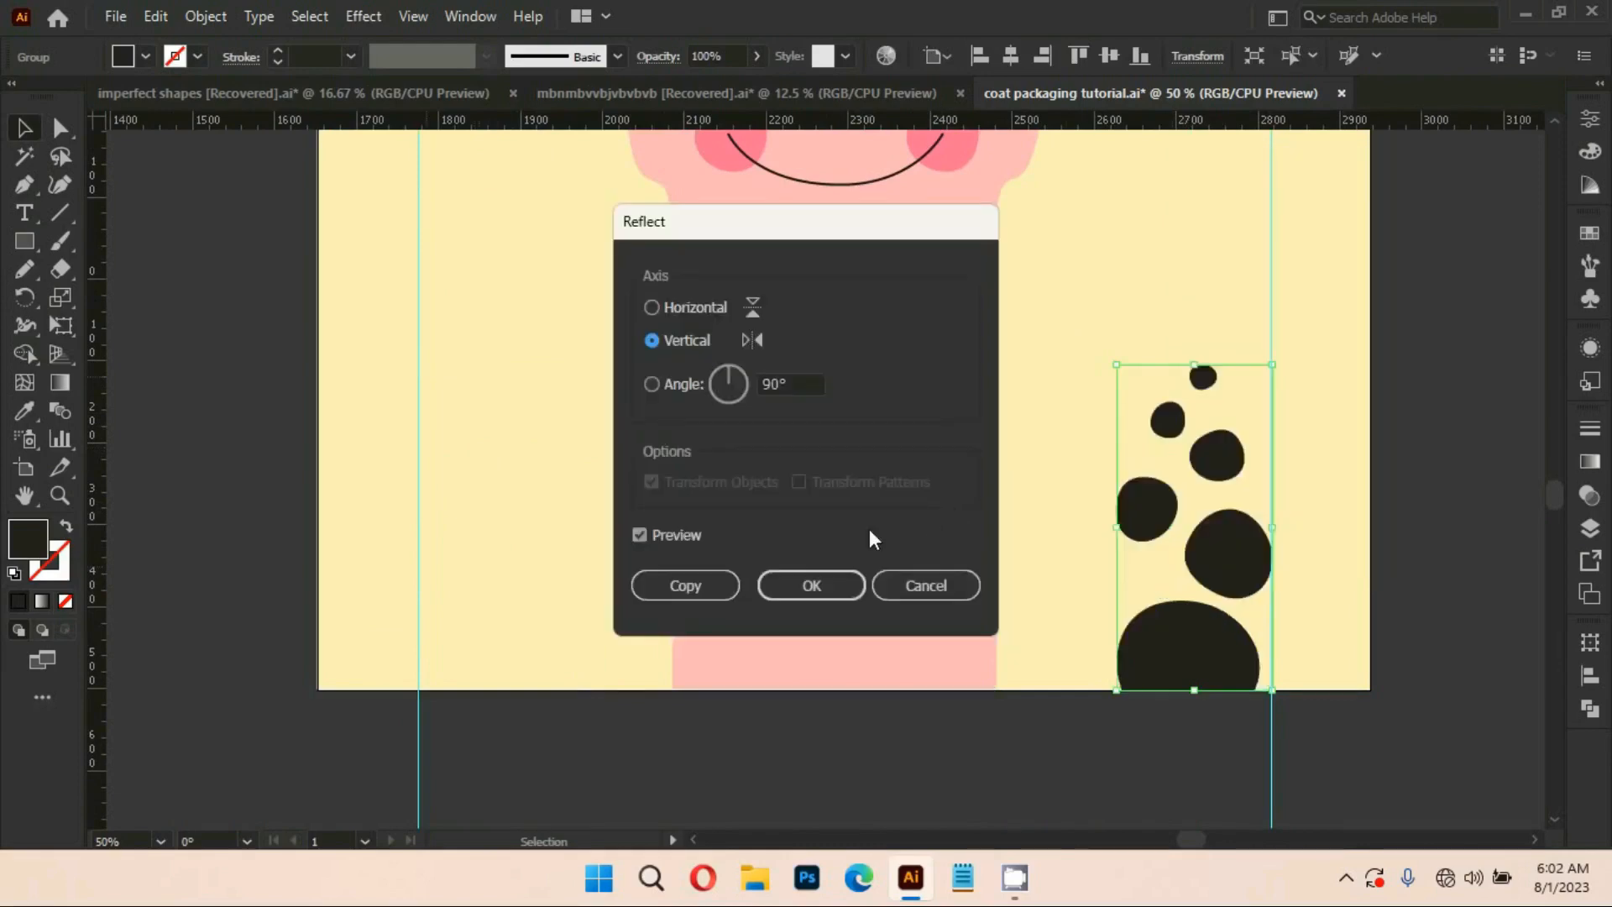
click(680, 582)
drag(1149, 511, 467, 511)
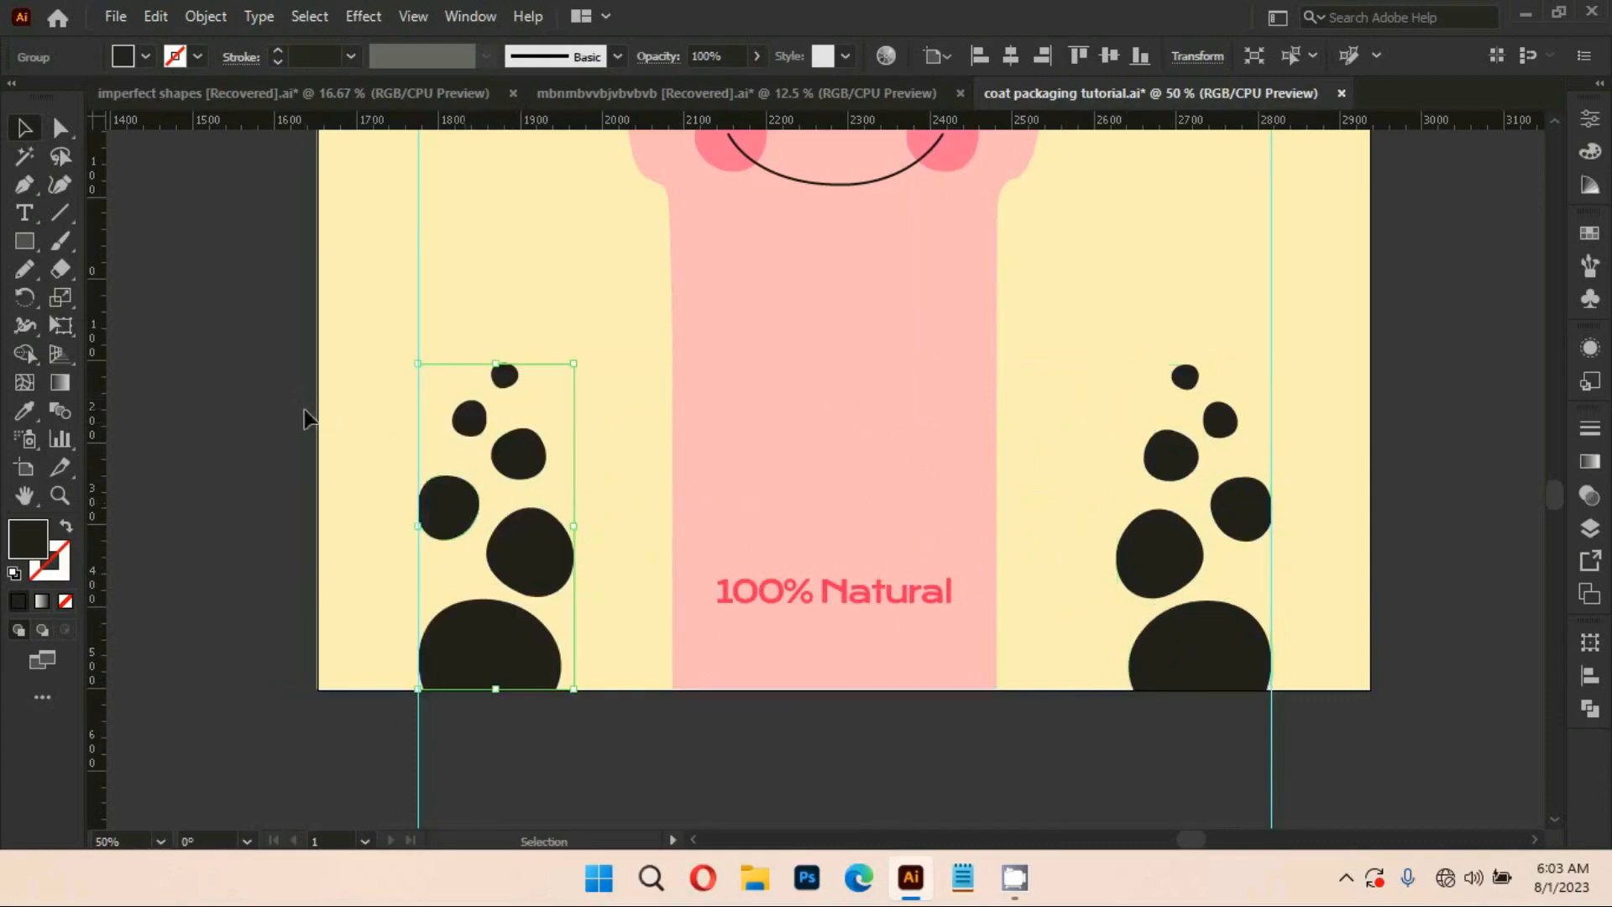
Recolour both blob groups with pink sampled from the colour swatches beside the artboard
click(266, 415)
scroll(374, 633, up, 3)
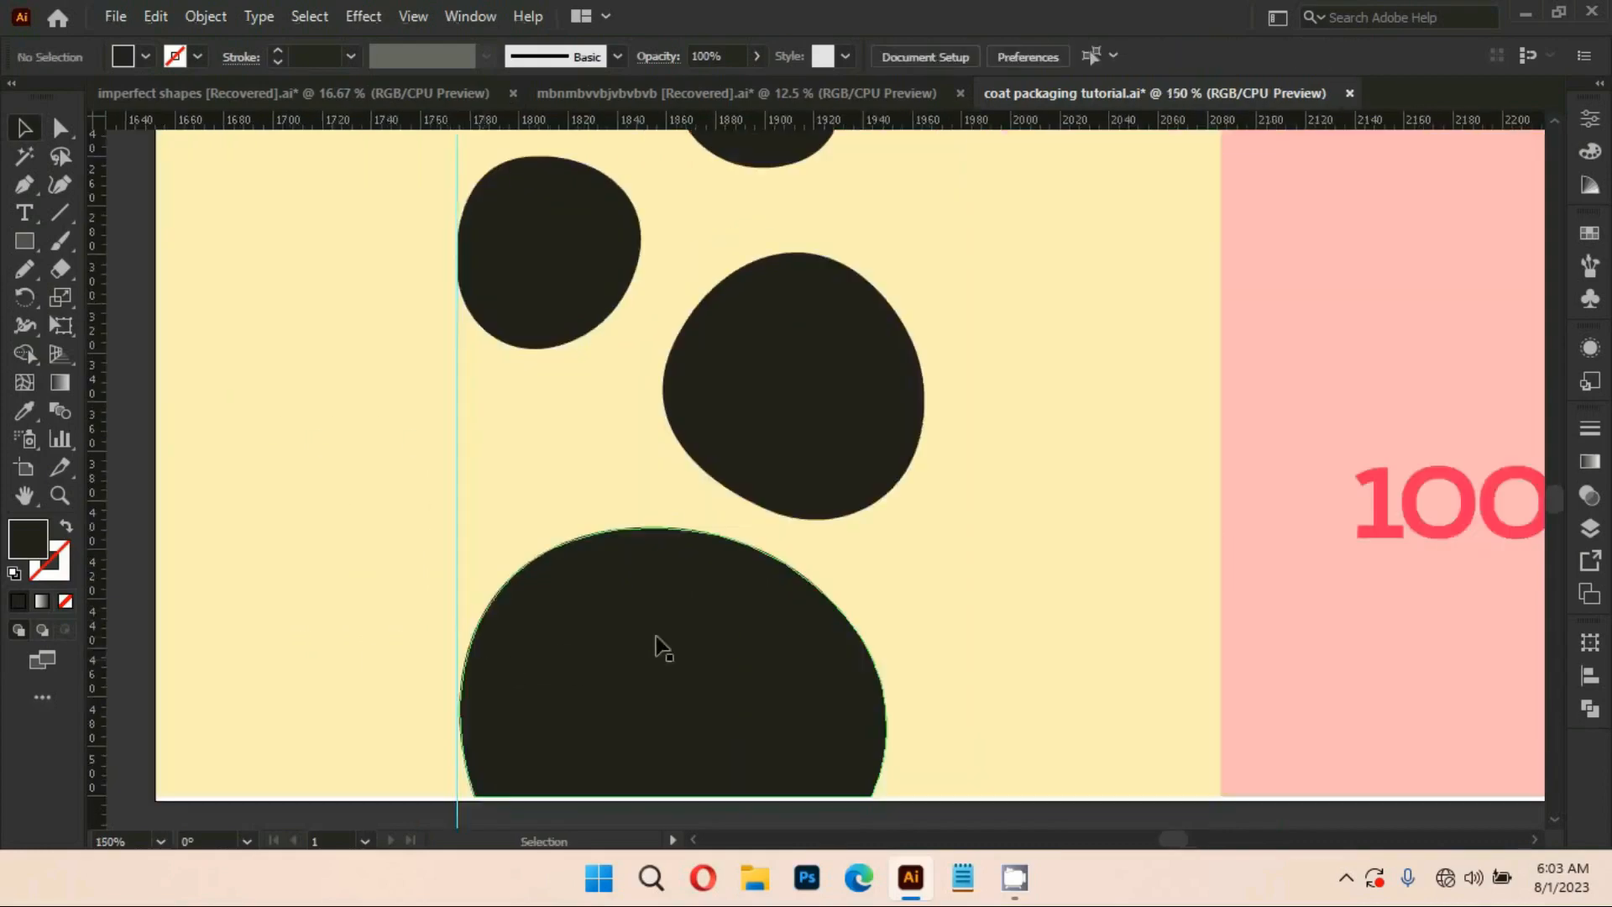
drag(656, 648, 652, 500)
scroll(703, 535, down, 2)
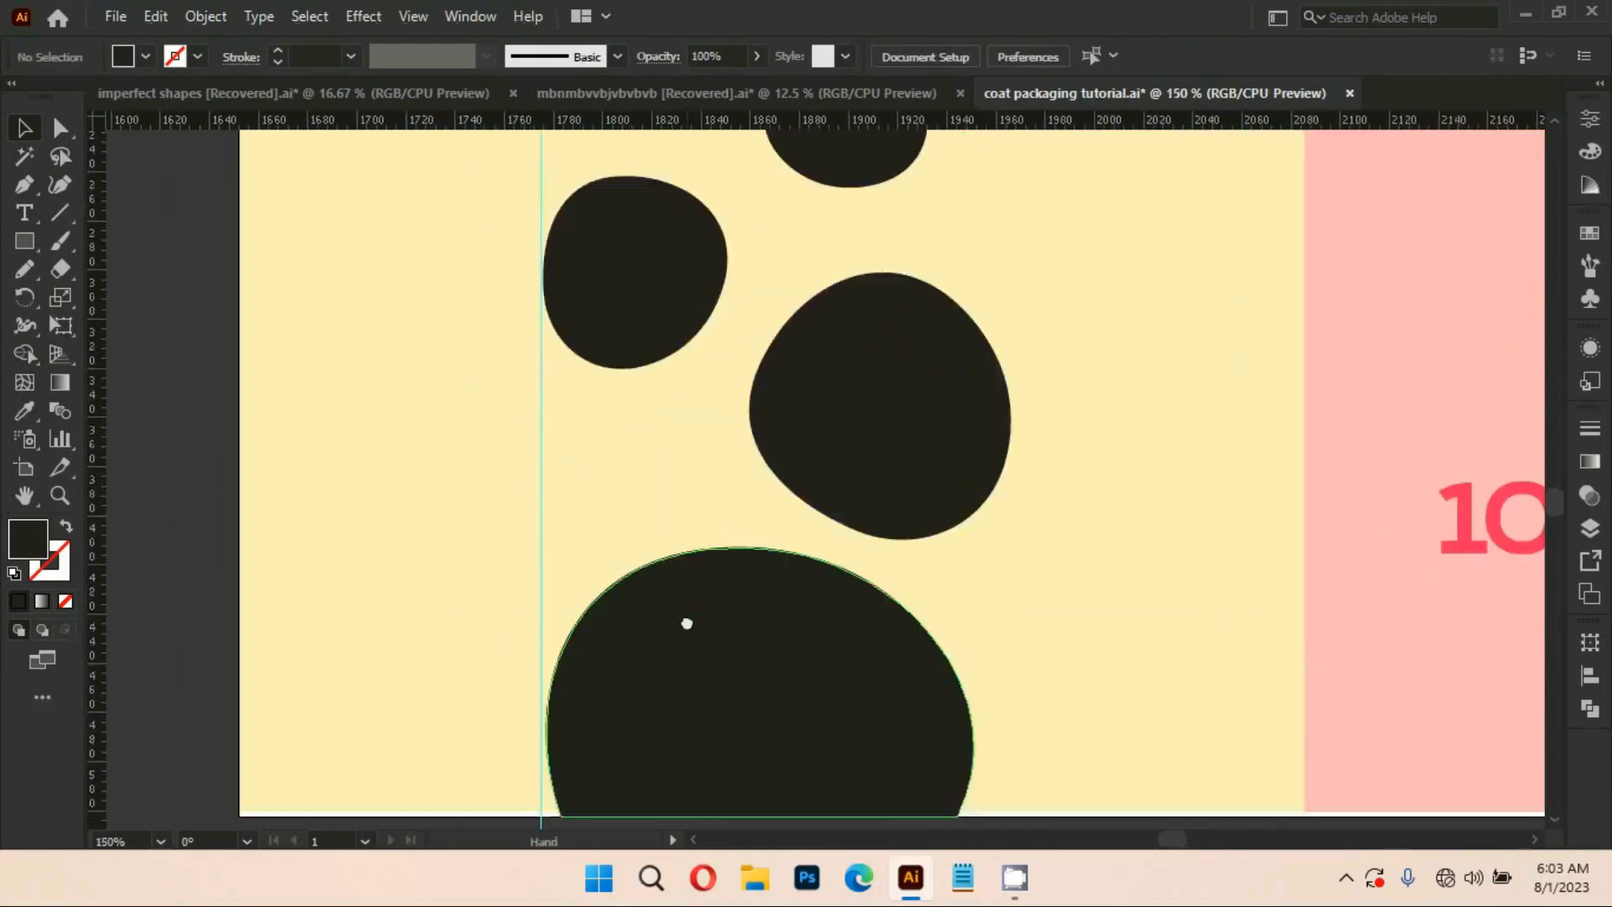
scroll(870, 576, down, 2)
drag(1120, 696, 888, 652)
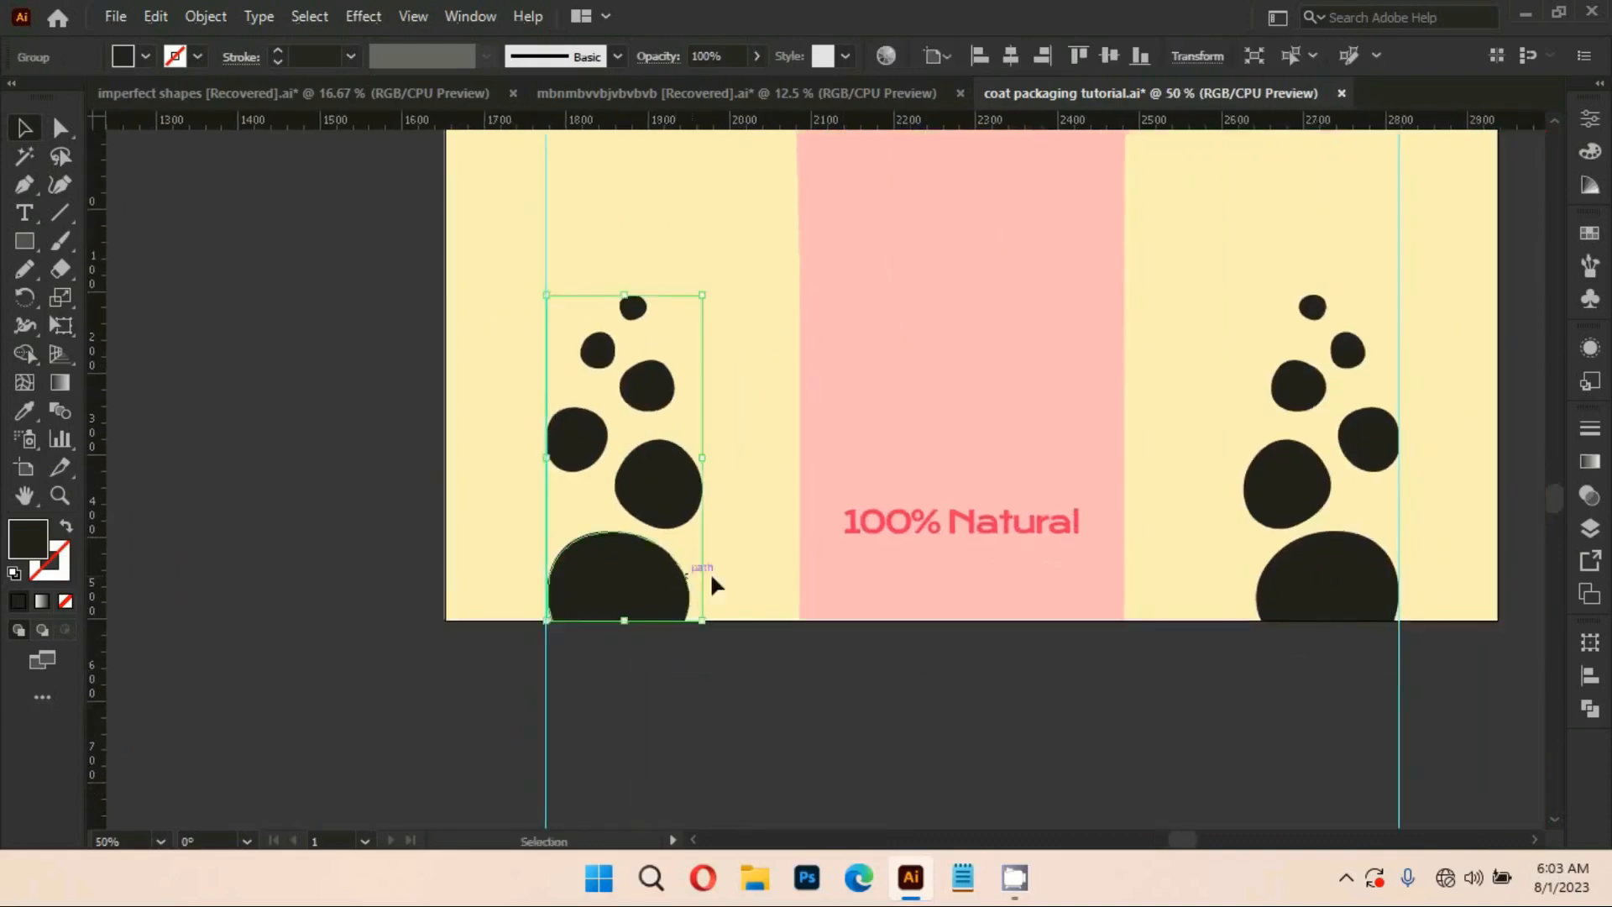
shift+click(1311, 581)
drag(837, 378, 818, 472)
drag(401, 162, 487, 797)
drag(507, 159, 561, 578)
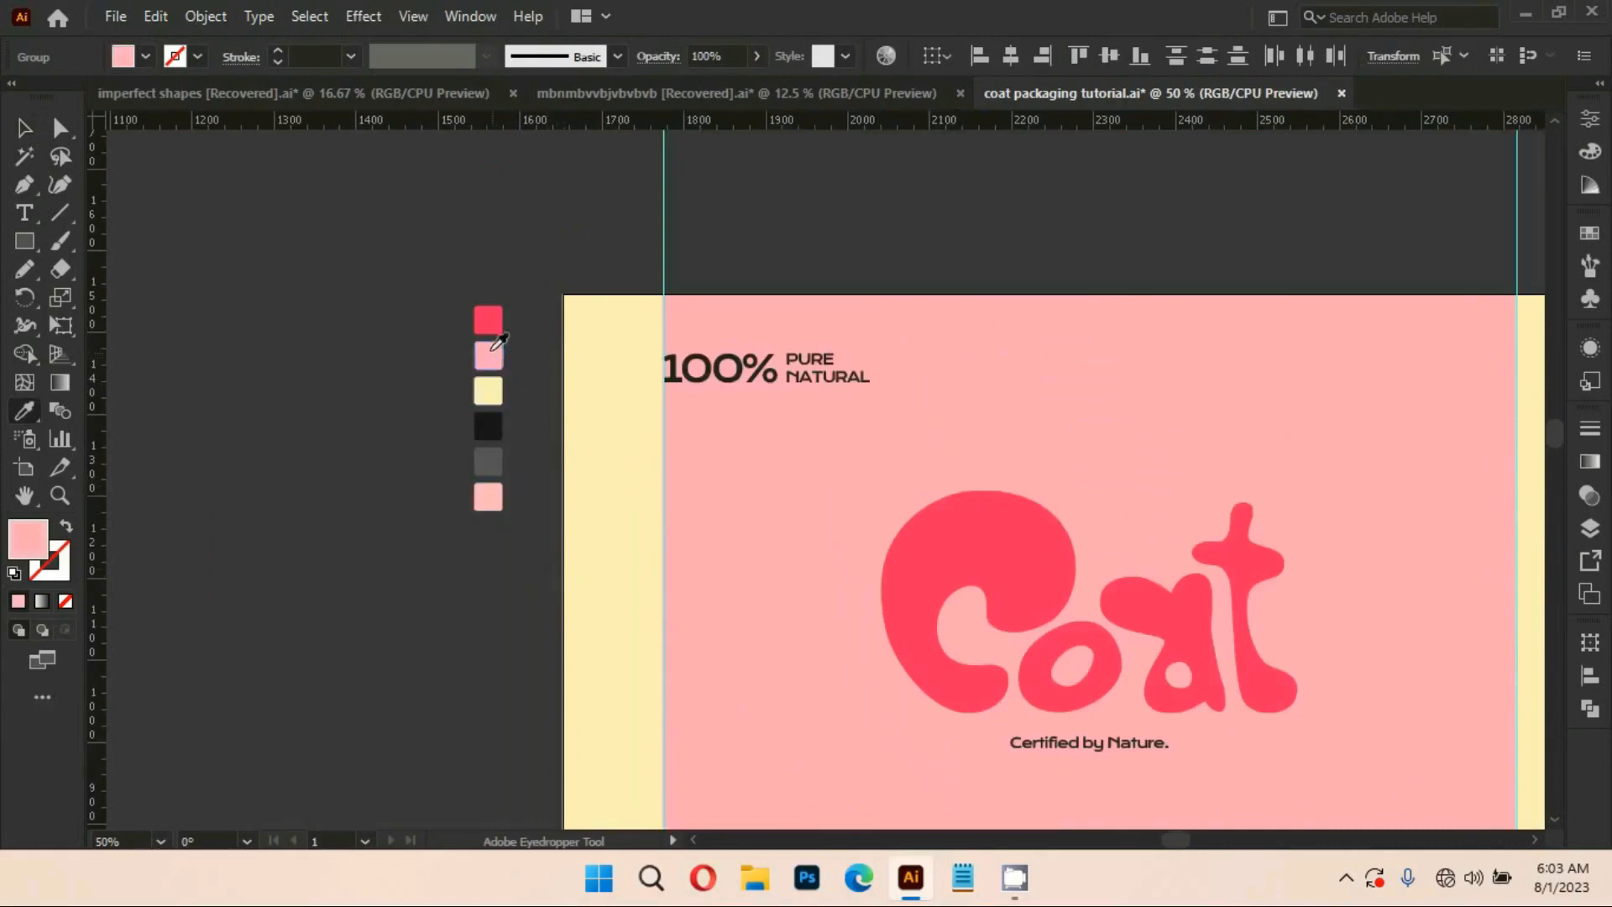
scroll(768, 441, down, 5)
scroll(768, 441, up, 1)
drag(1176, 561, 1125, 432)
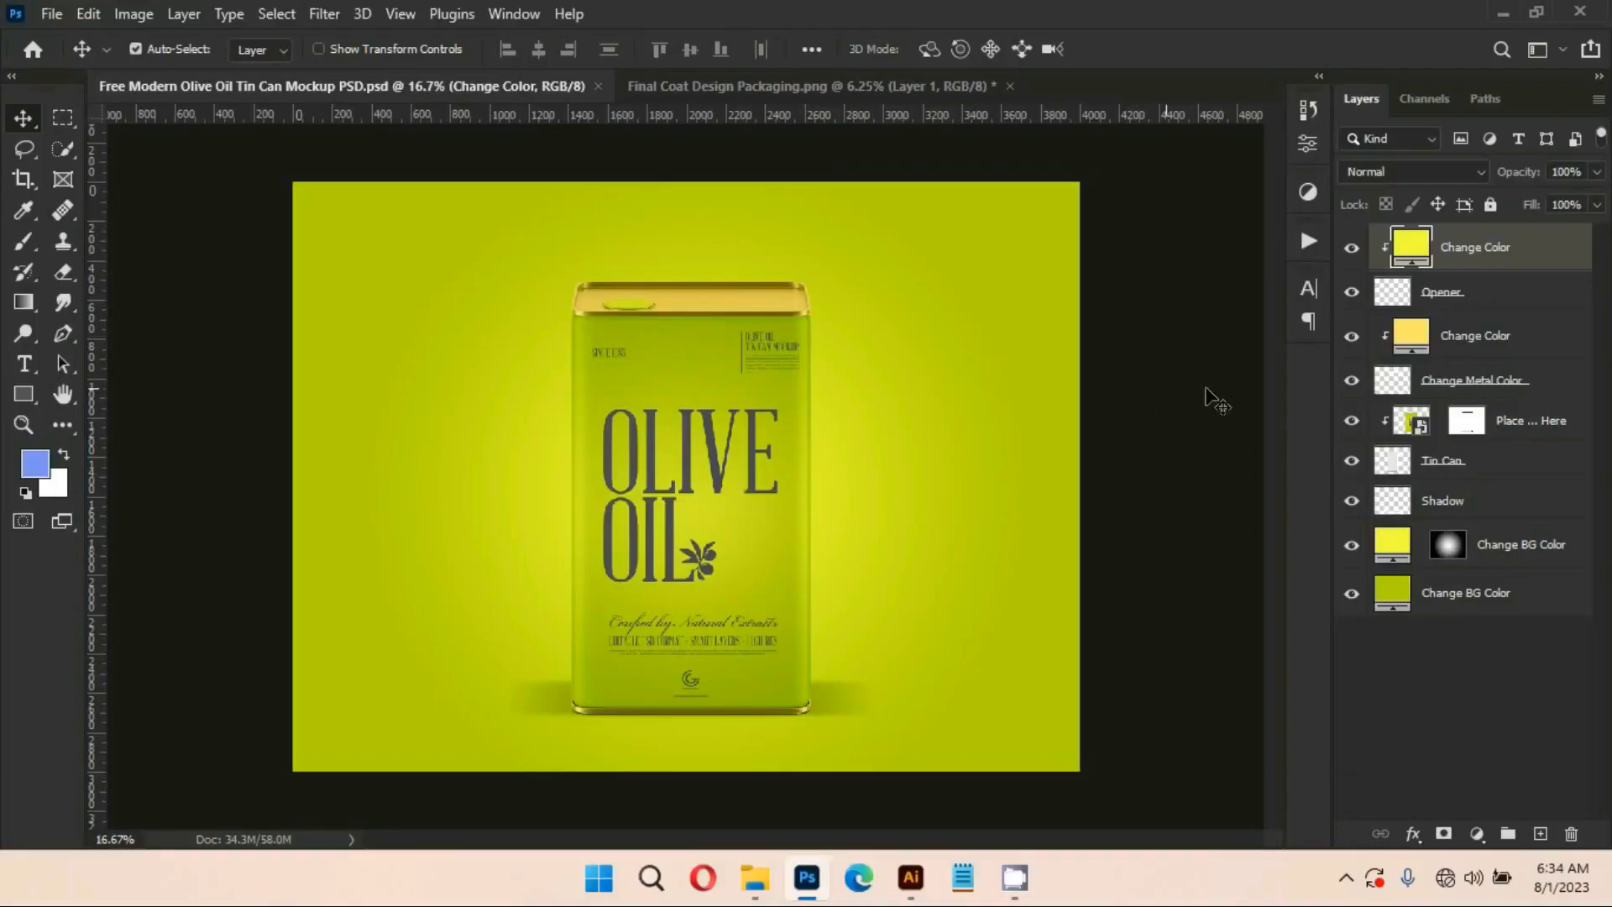
In Photoshop, open the tin can mockup's artwork smart object and bring the Coat design from Final Coat Design Packaging.png into it
double_click(1410, 422)
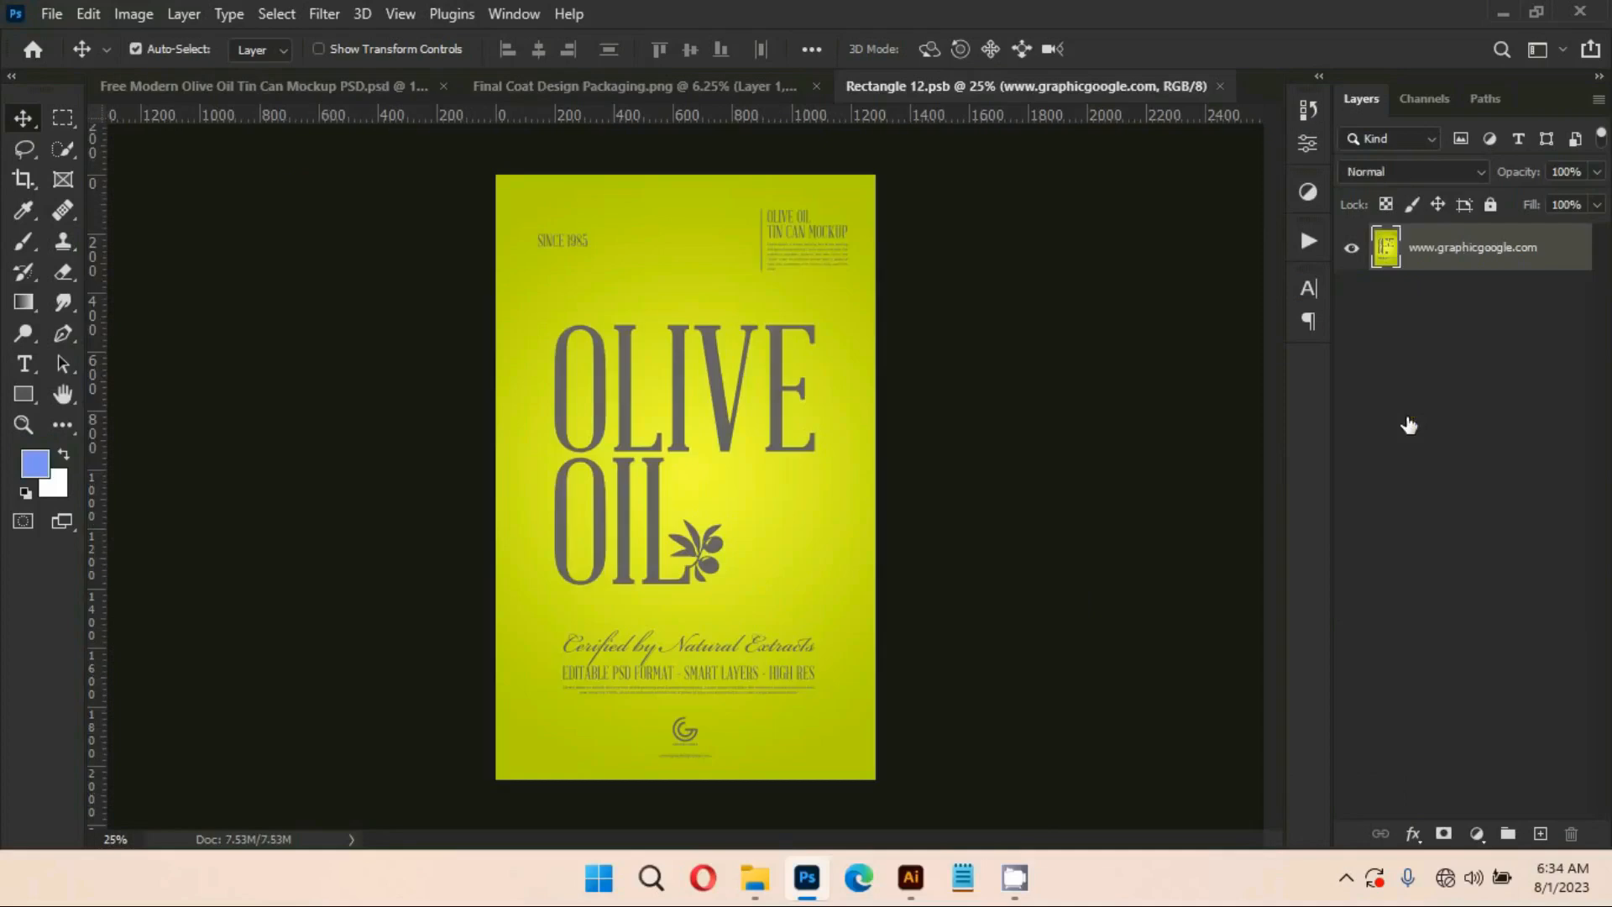
click(693, 99)
drag(1432, 256, 710, 304)
Scale the Coat design proportionally to 24% and position it to cover the whole smart object canvas
key(ctrl+t)
drag(712, 193, 689, 632)
drag(678, 716, 713, 227)
scroll(682, 319, up, 1)
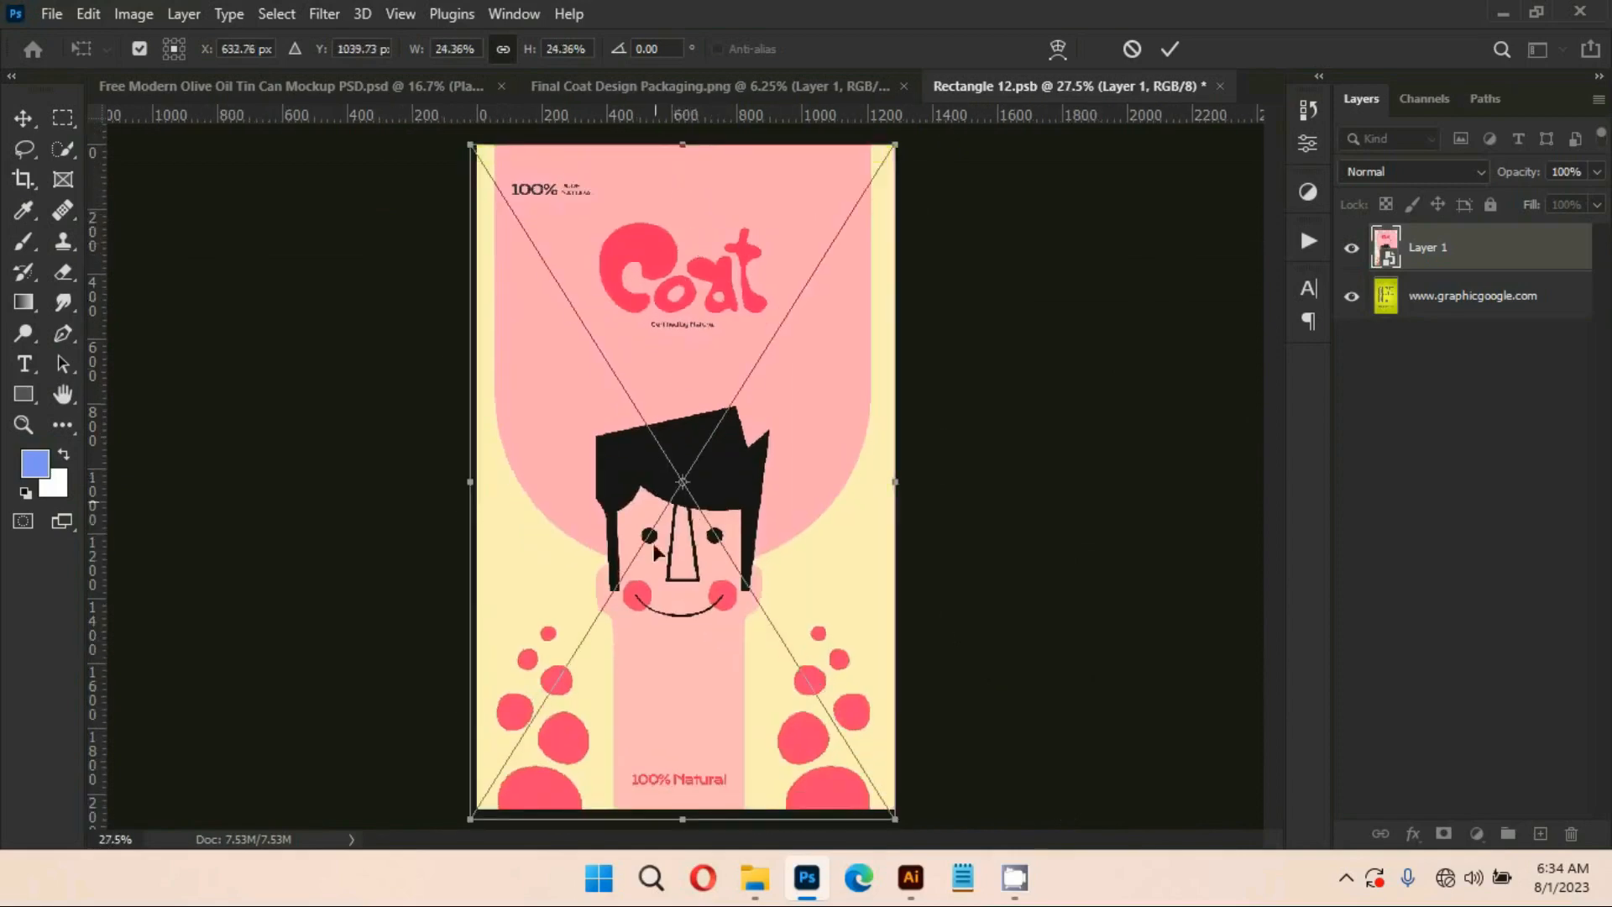
drag(685, 818, 685, 760)
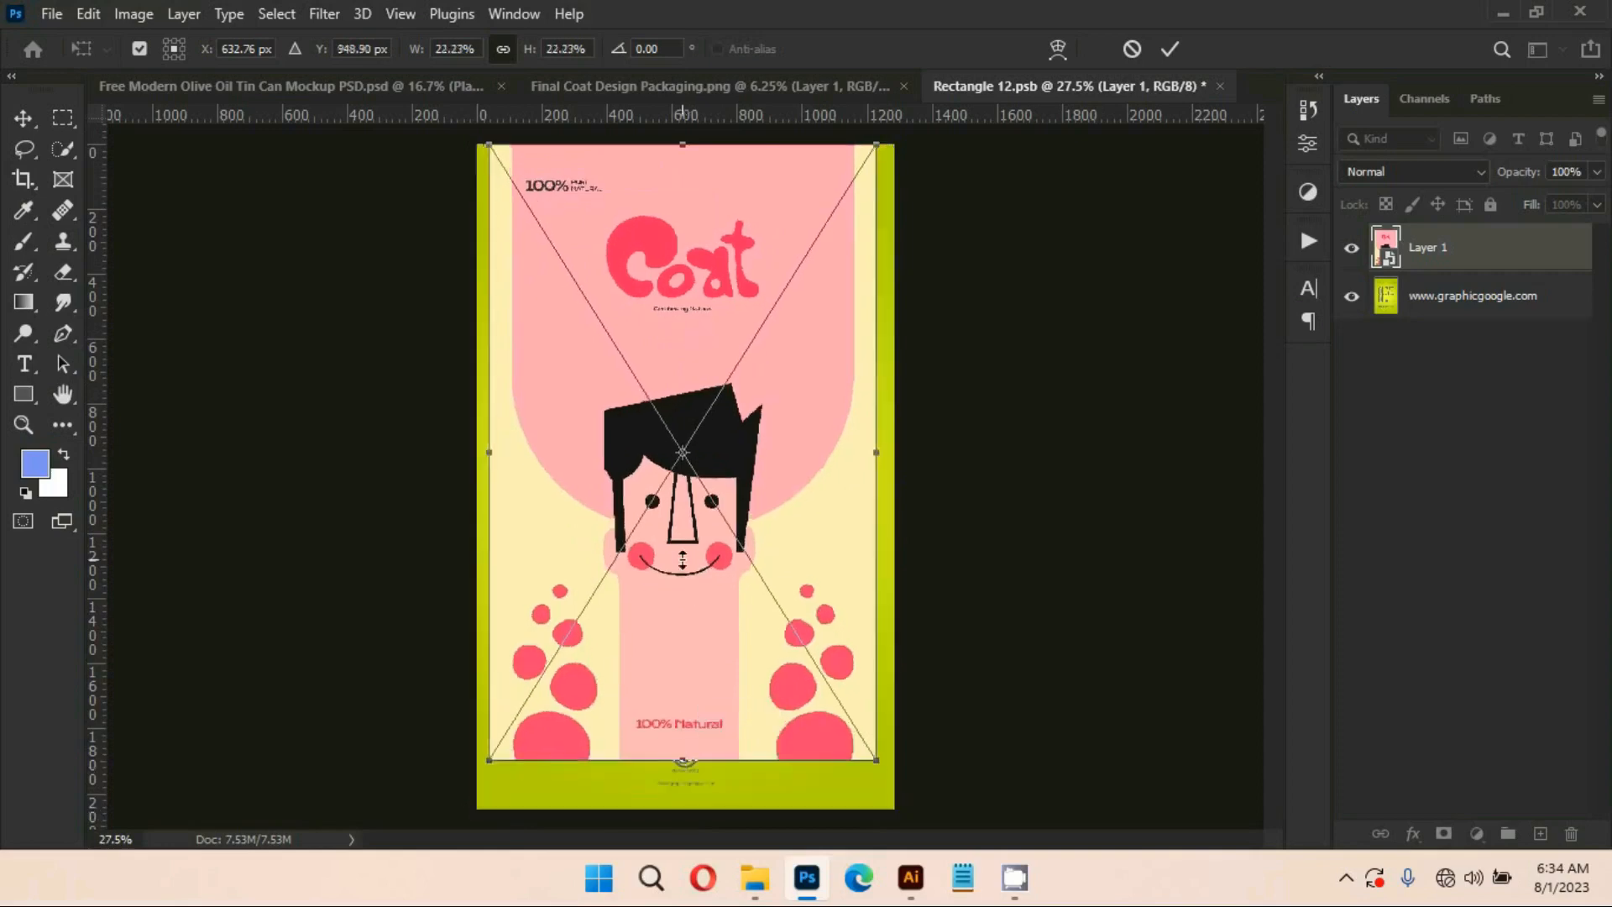
drag(688, 564, 691, 564)
drag(684, 766, 685, 809)
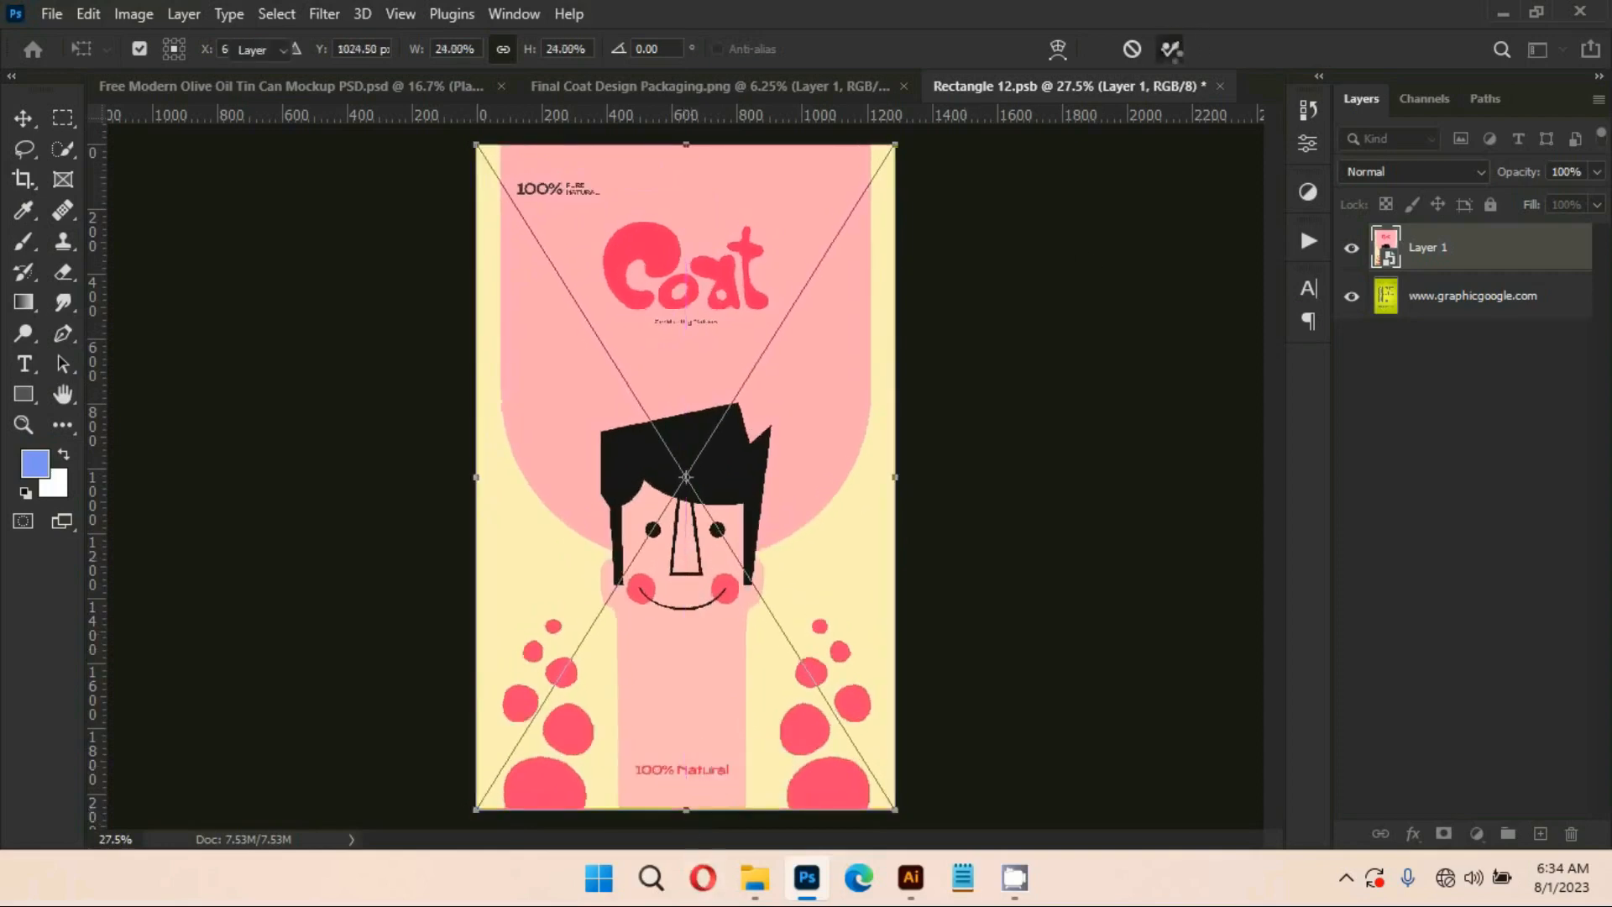
click(1171, 49)
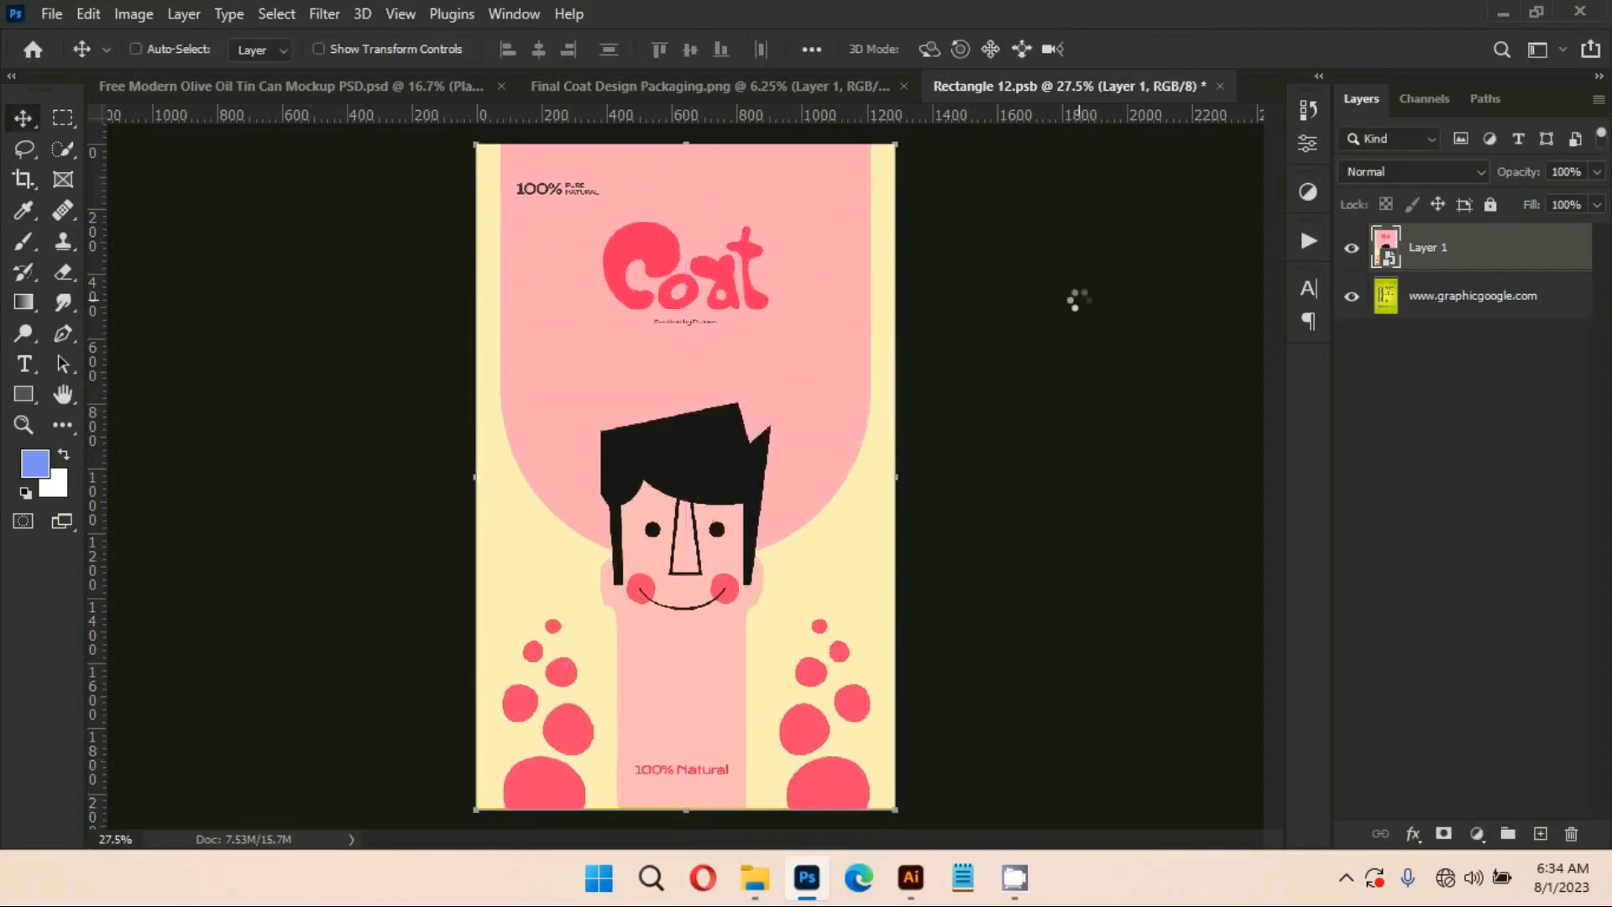
Save the artwork smart object, delete its original olive oil layer and return to the tin can mockup
key(ctrl+s)
click(1408, 310)
key(Delete)
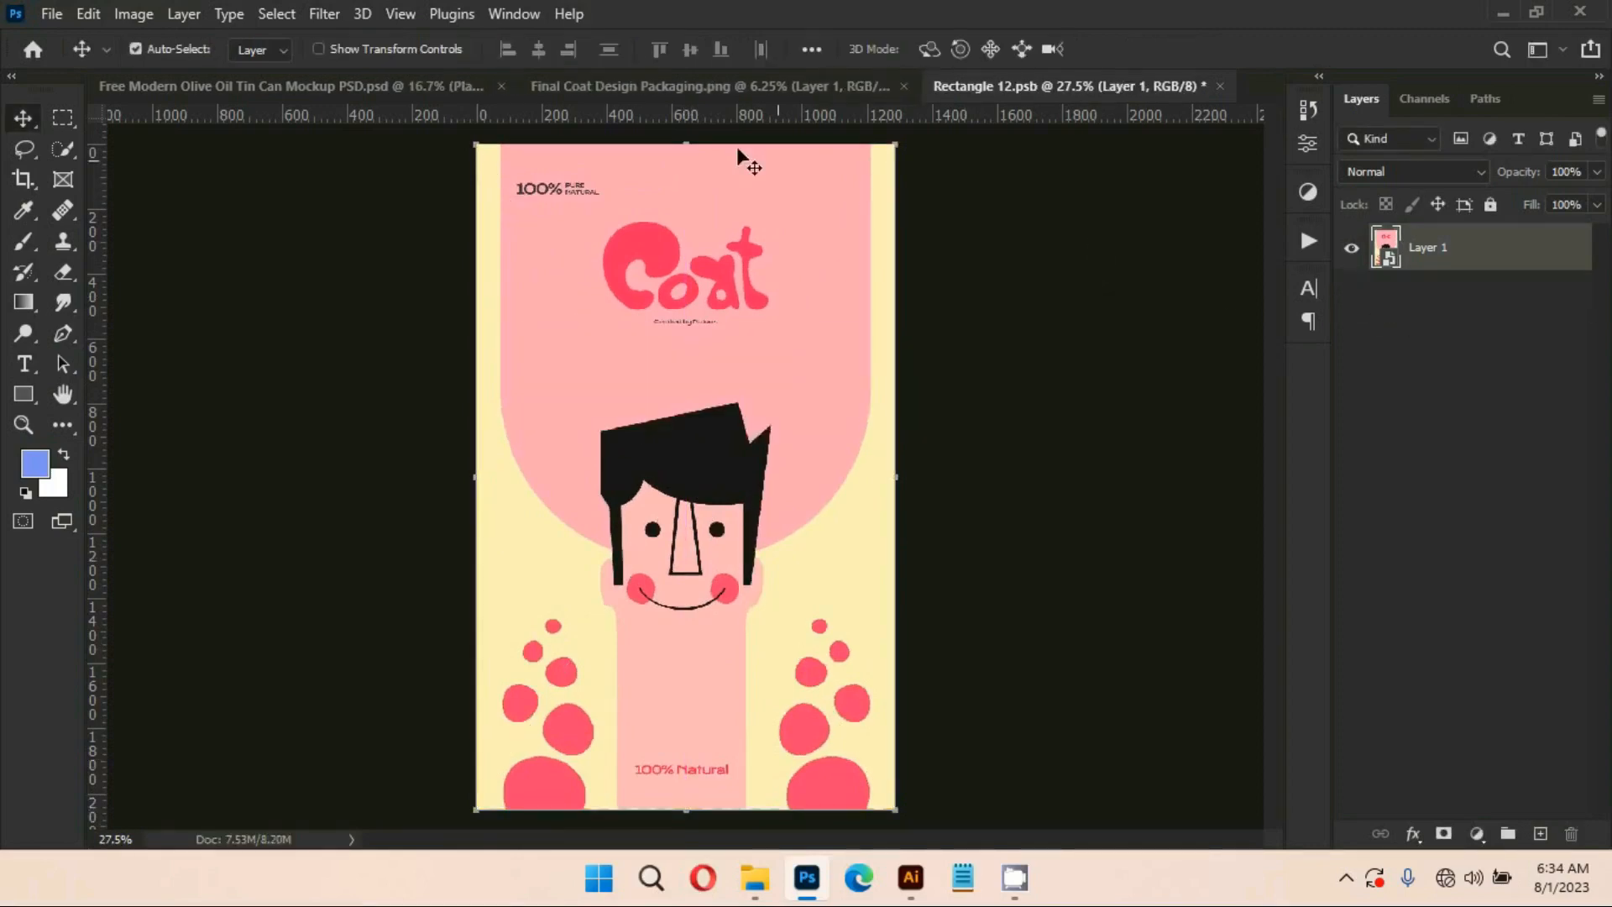
click(422, 87)
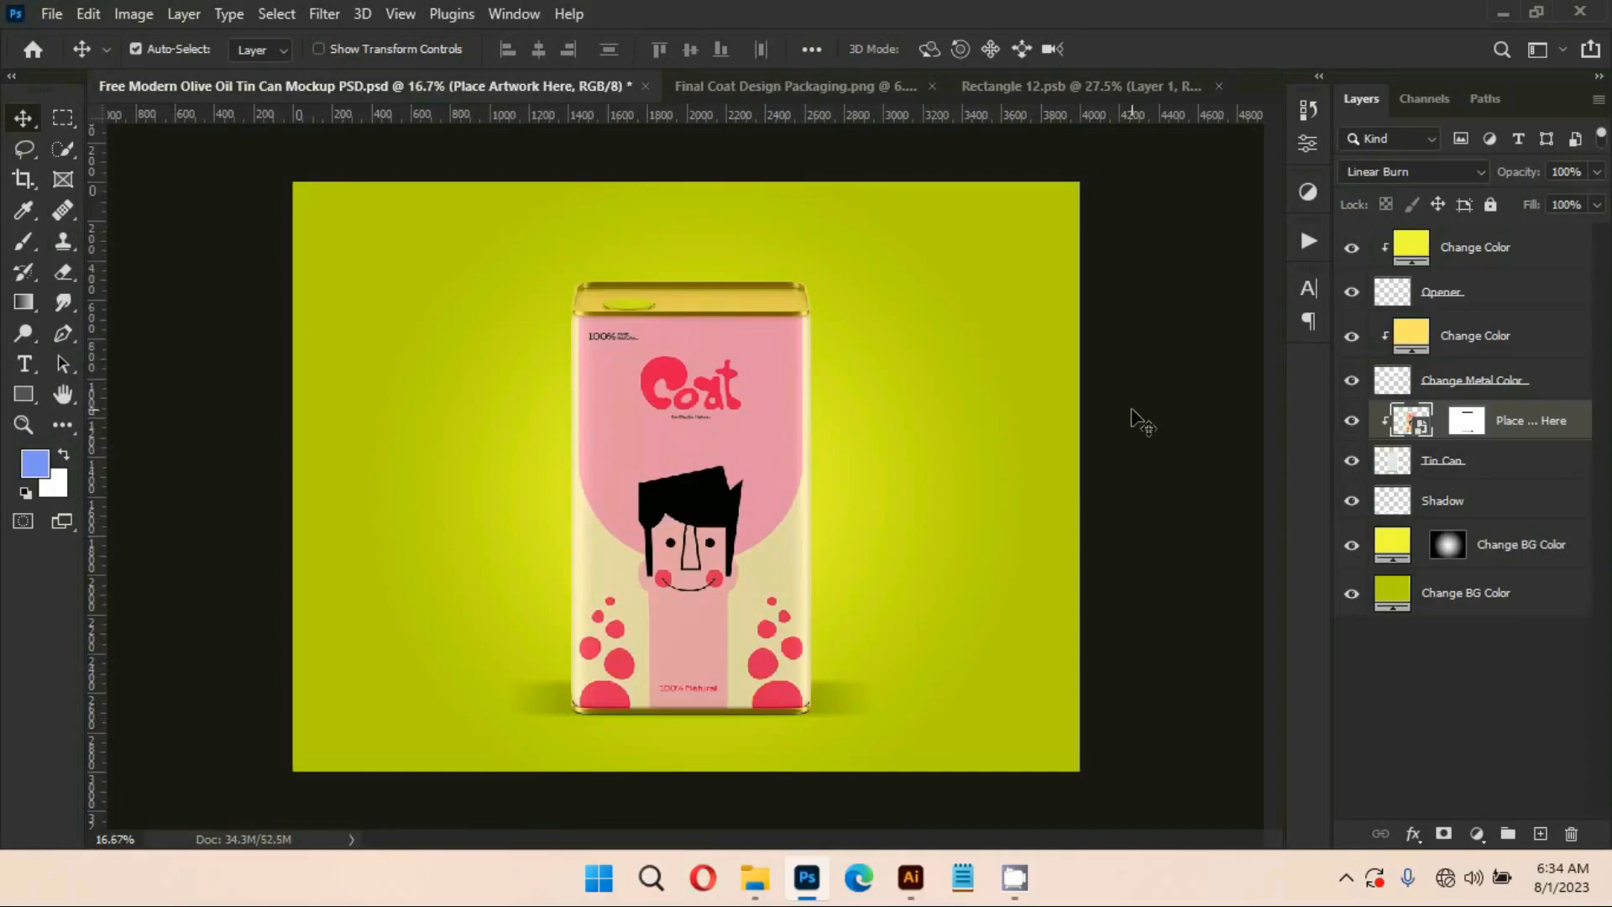
Set the can opener's colour fill to the pinkish red ff4d7c sampled from the Coat lettering
double_click(1413, 251)
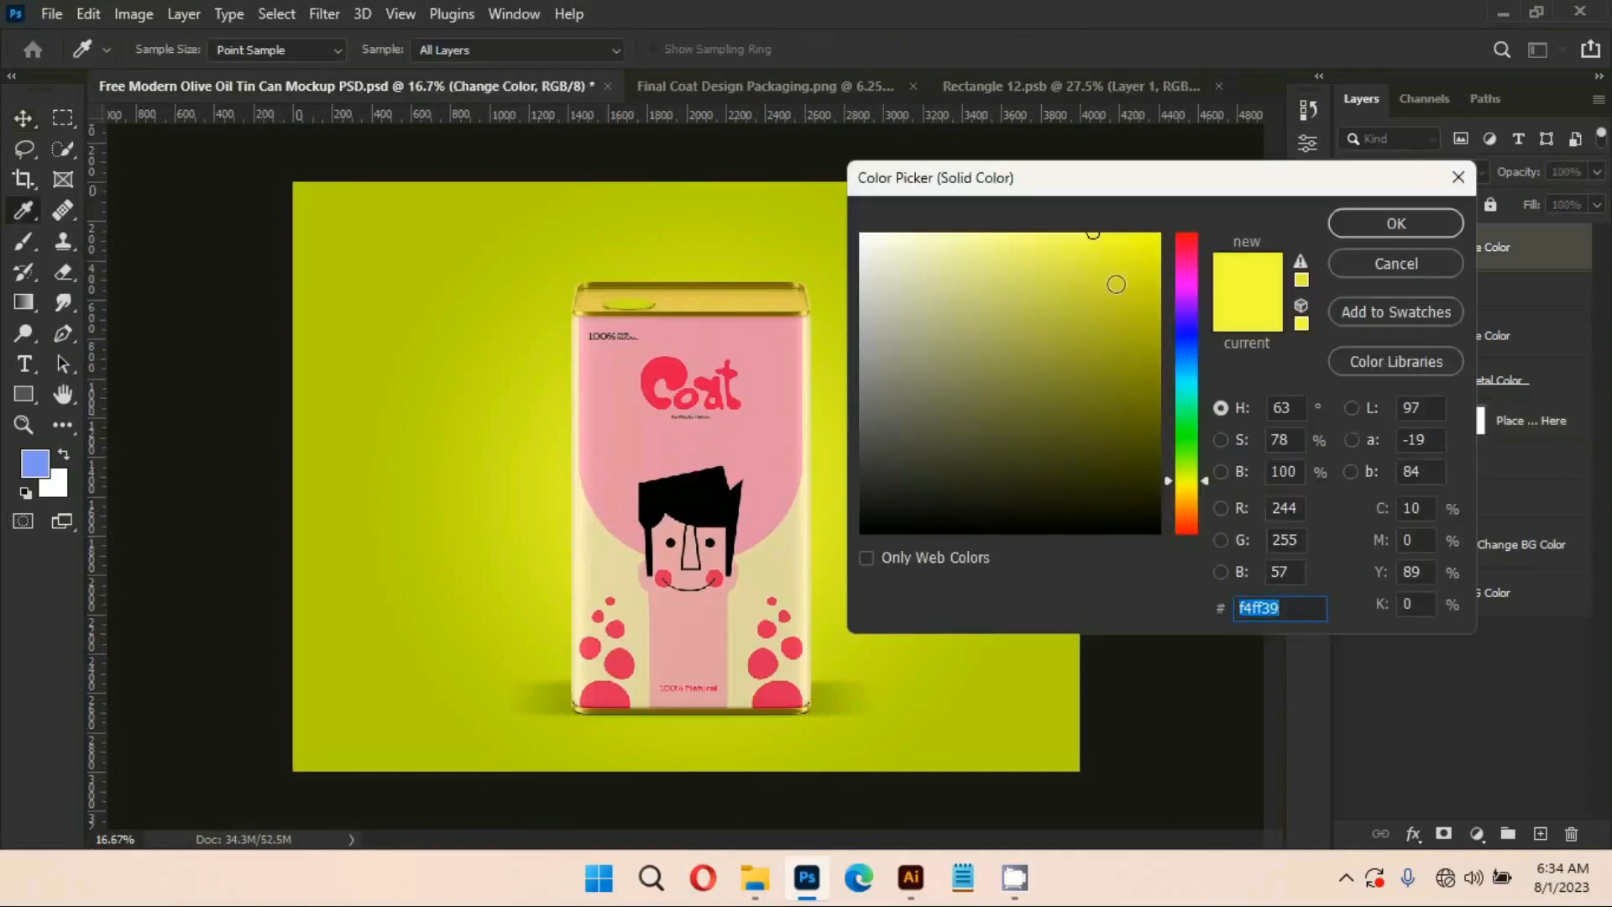
click(671, 370)
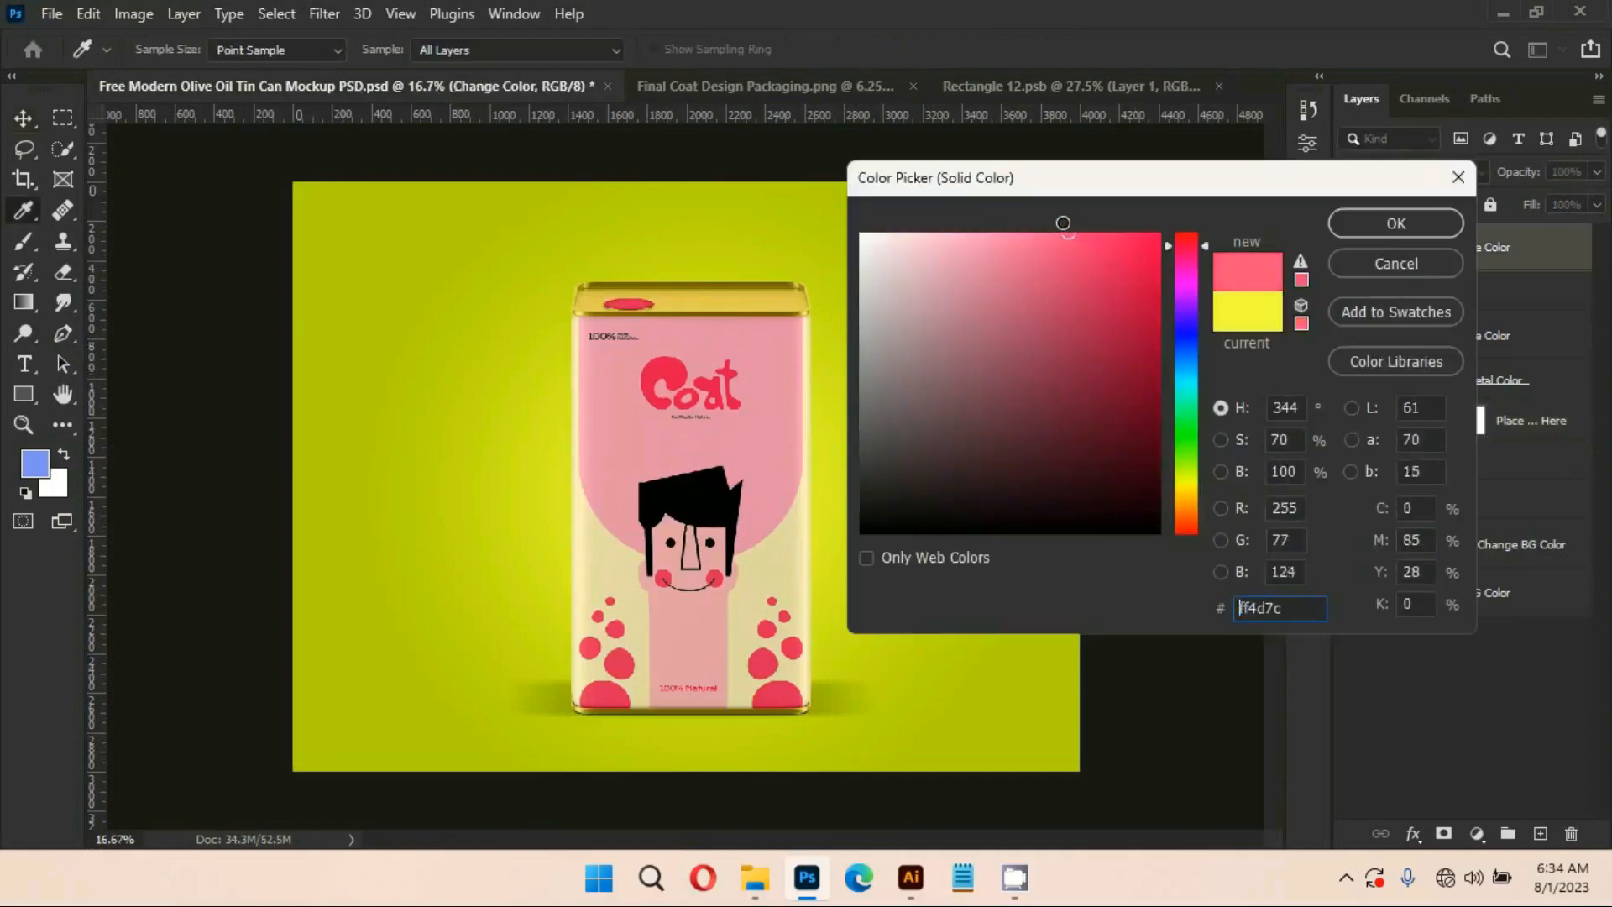
click(1384, 225)
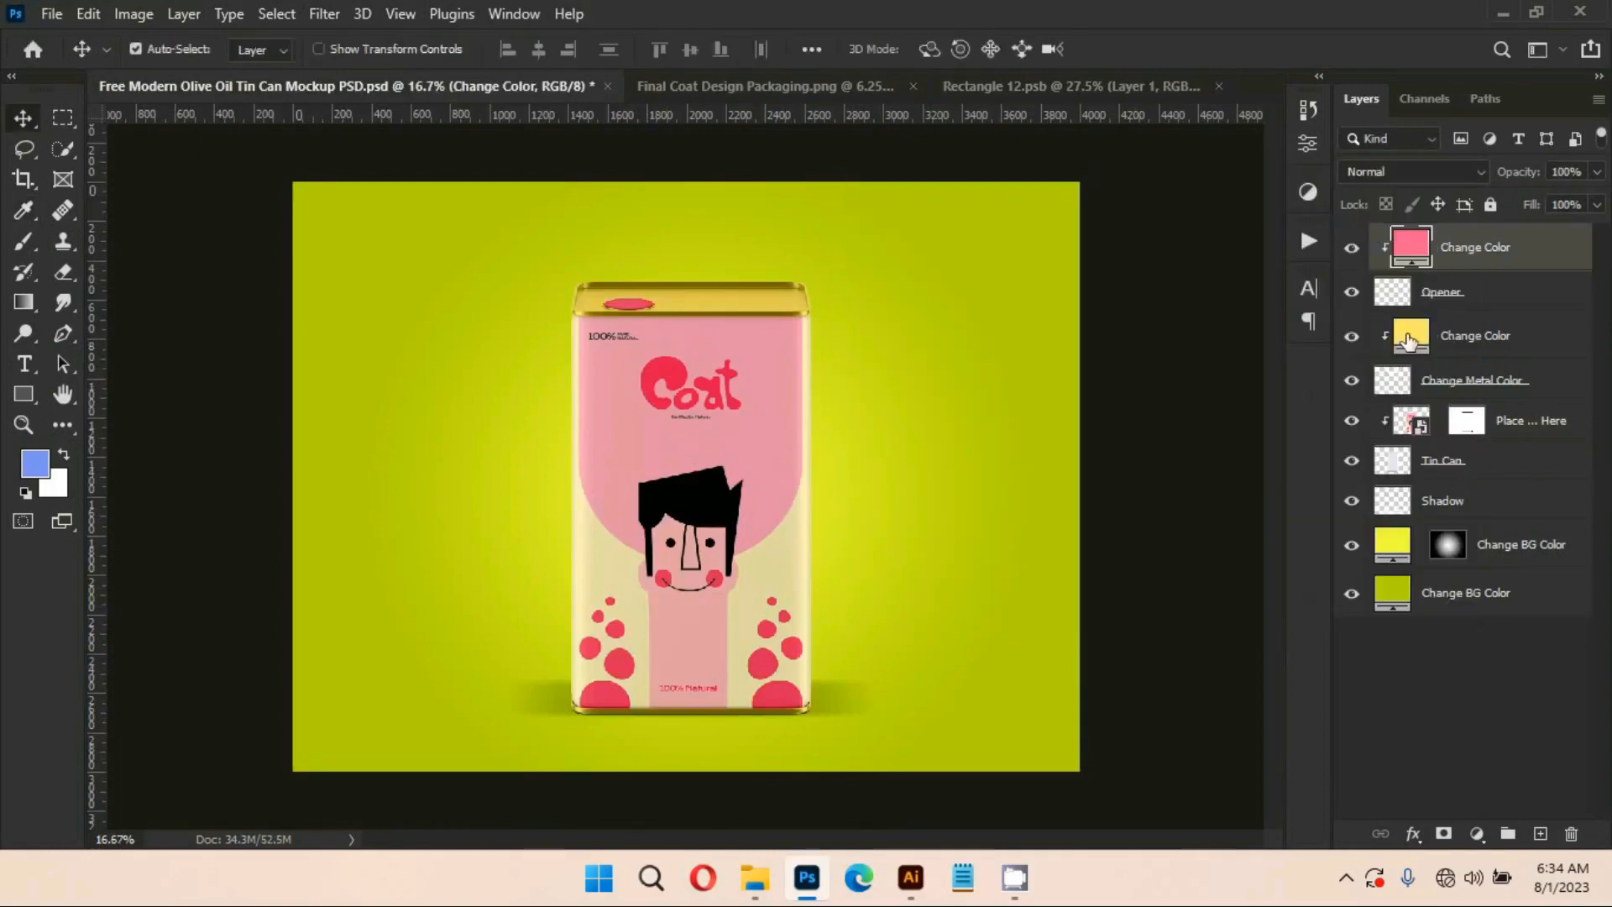
Set the metal's colour fill to light pink ffc7d4, starting from the pink sampled on the can
double_click(1413, 336)
click(685, 347)
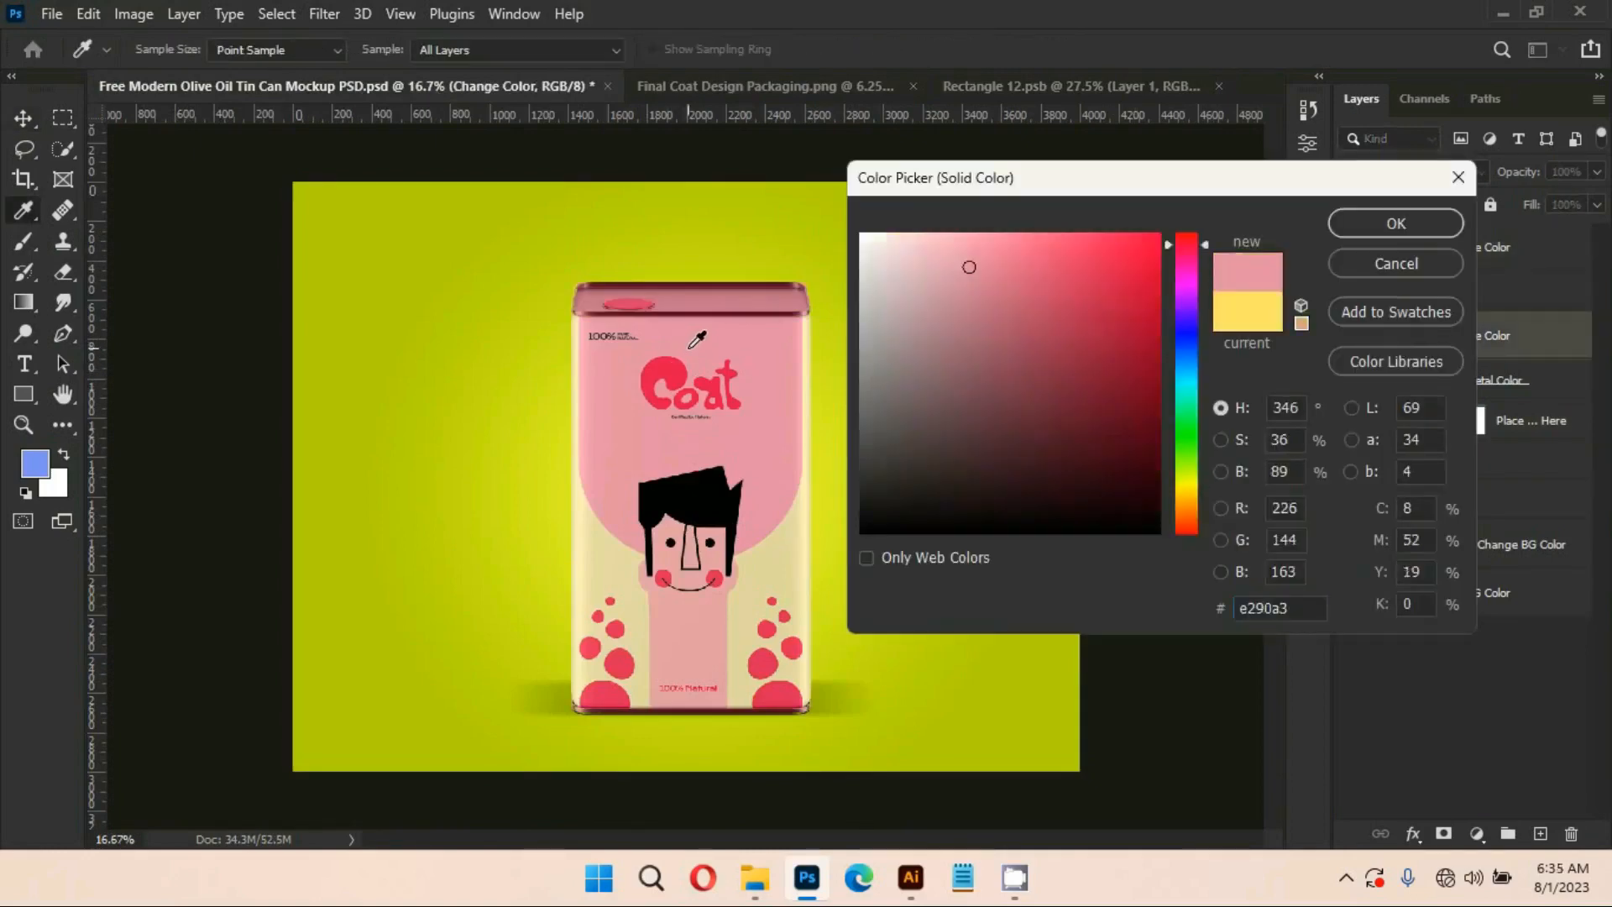
drag(968, 267, 929, 211)
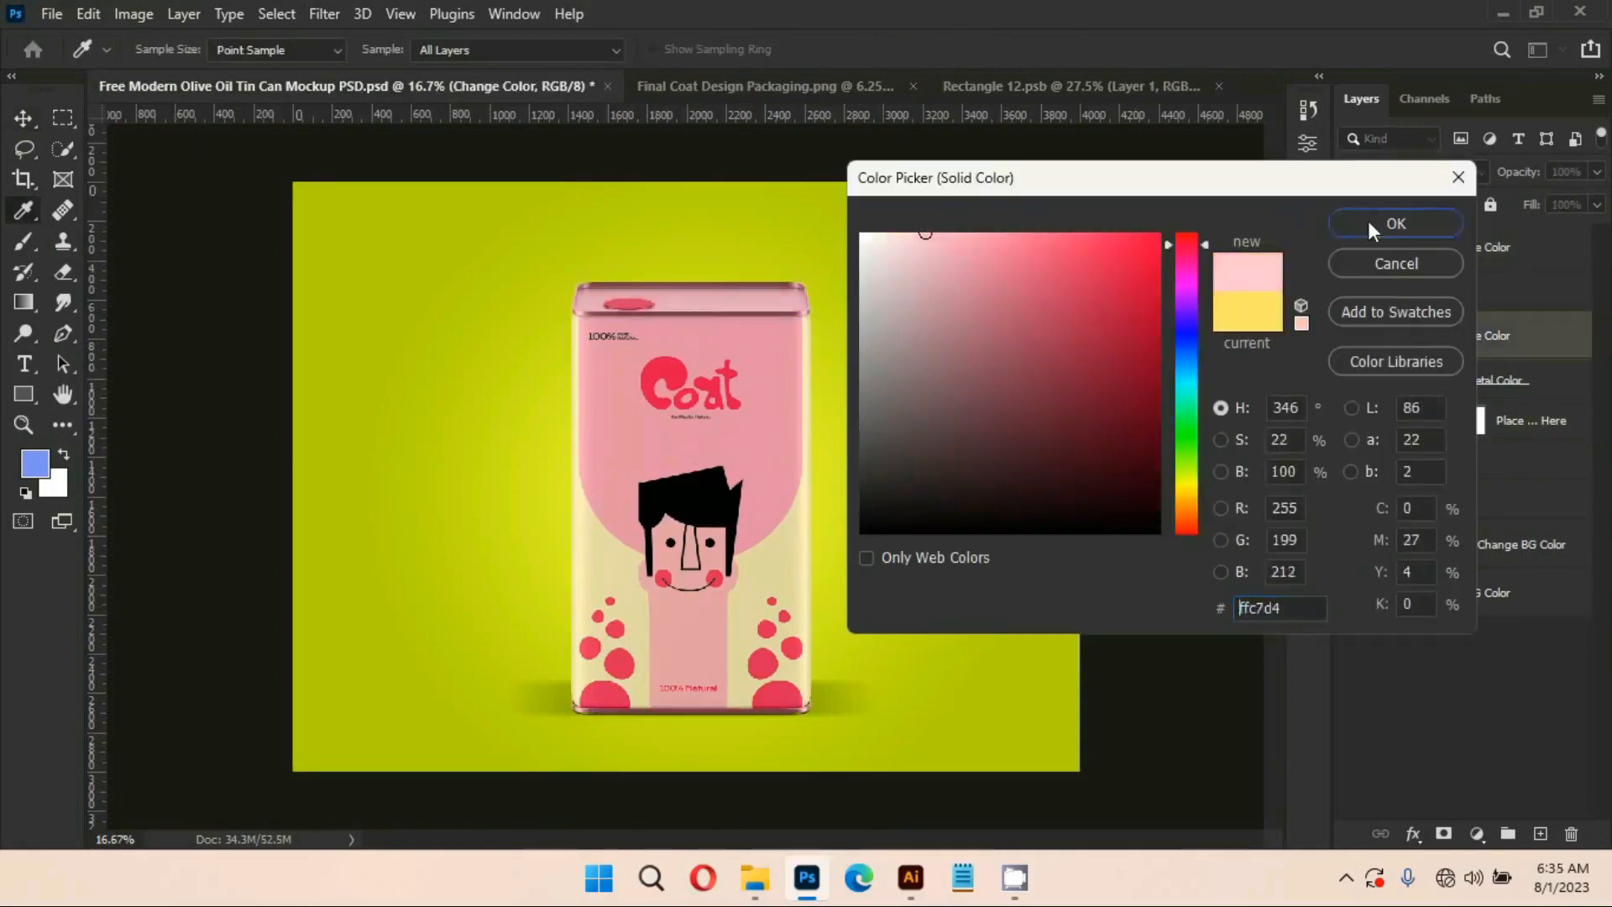
click(1372, 227)
Set the masked background glow's colour fill to the pink e290a4 sampled from the can
double_click(1391, 543)
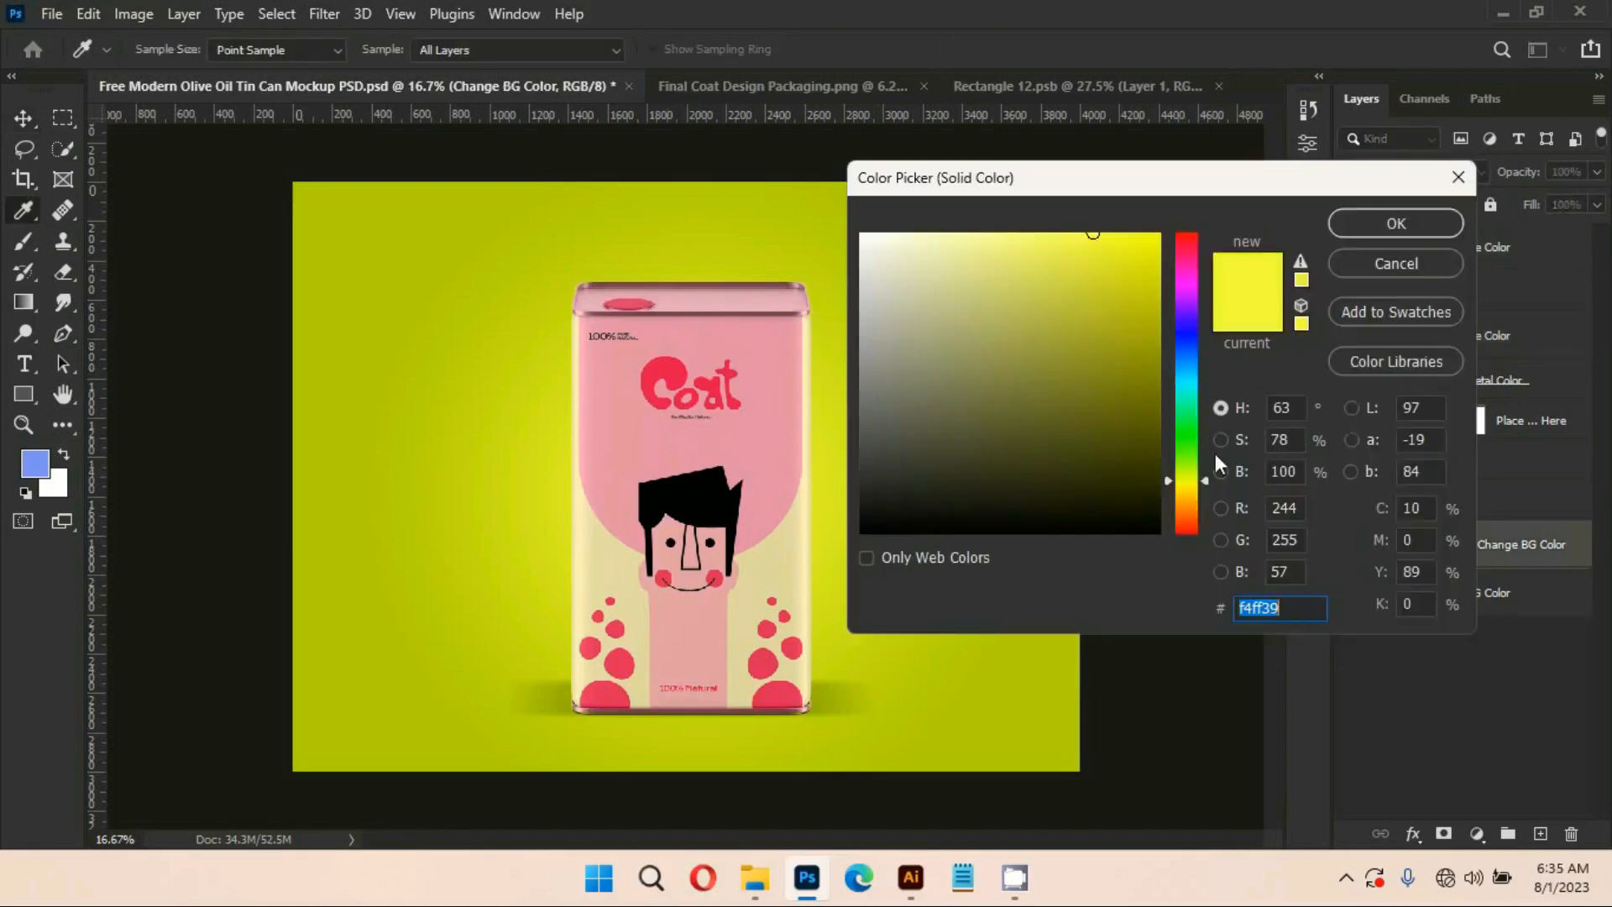
click(773, 465)
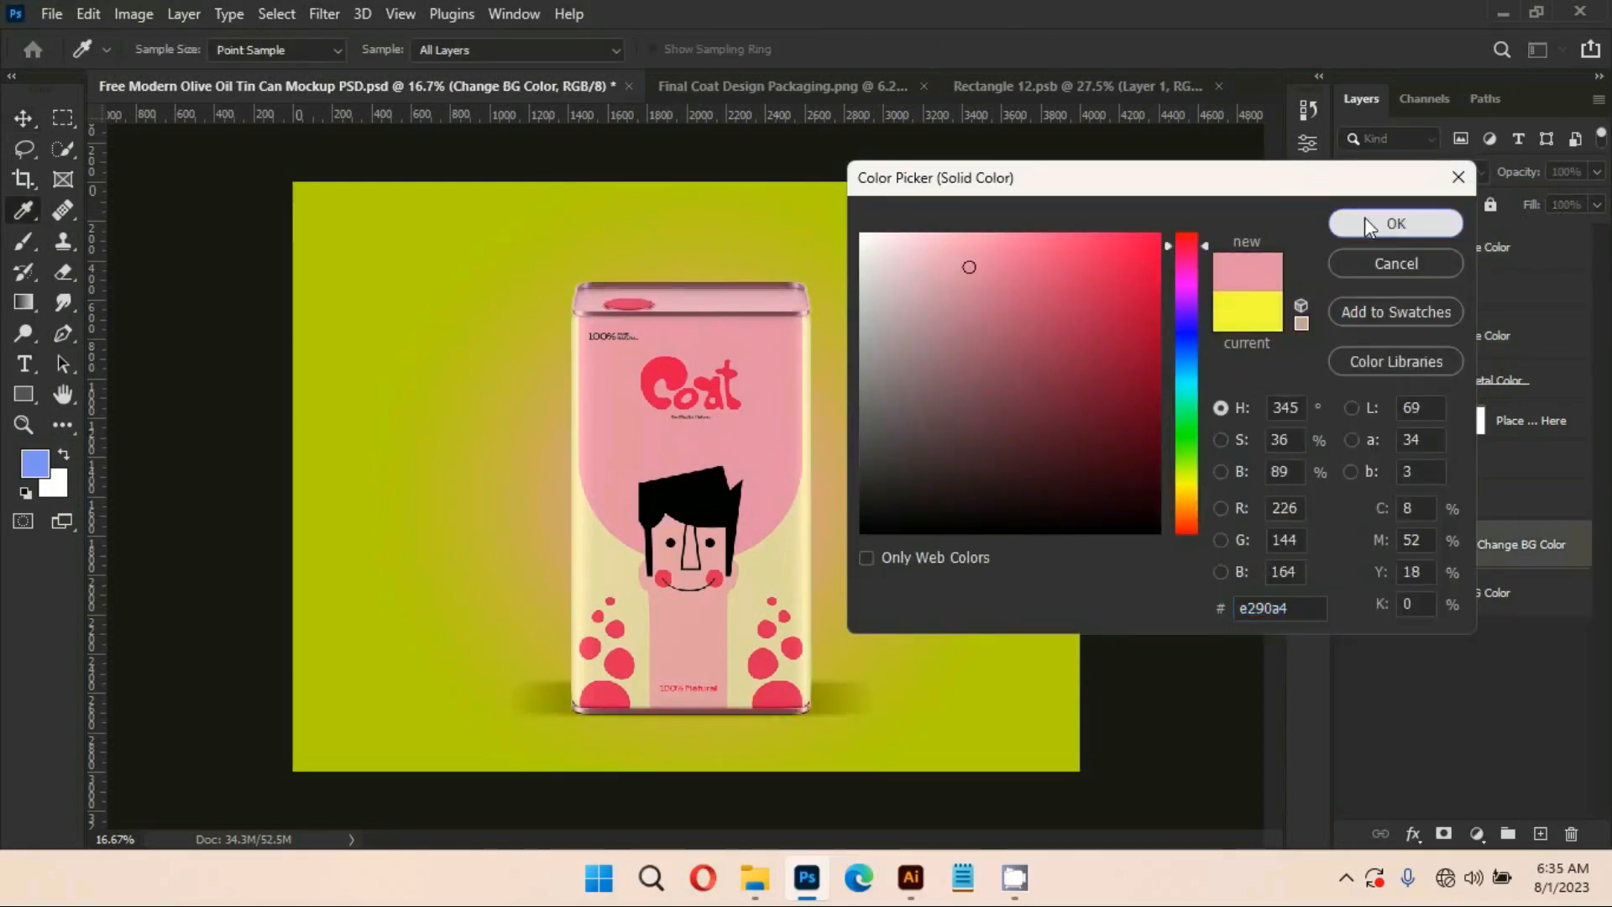
click(1370, 226)
Set the base background colour fill to ff648d, lightening the red sampled from the Coat lettering
double_click(1393, 599)
click(676, 370)
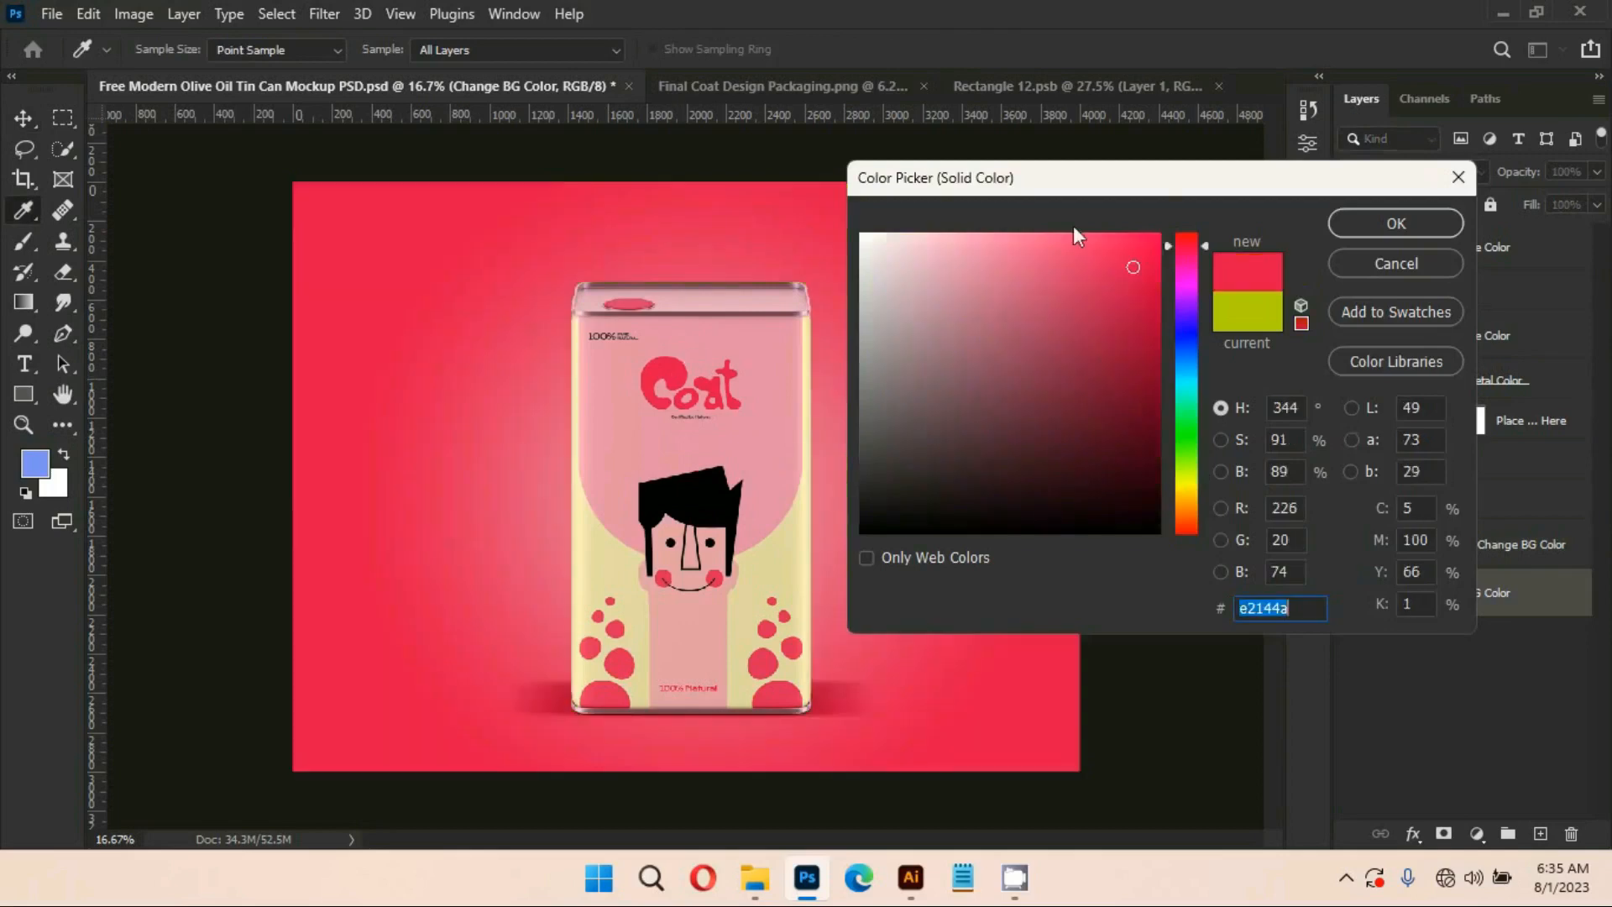
mouse_move(1098, 300)
mouse_down()
mouse_move(1068, 255)
mouse_move(1093, 219)
mouse_move(1041, 215)
mouse_up()
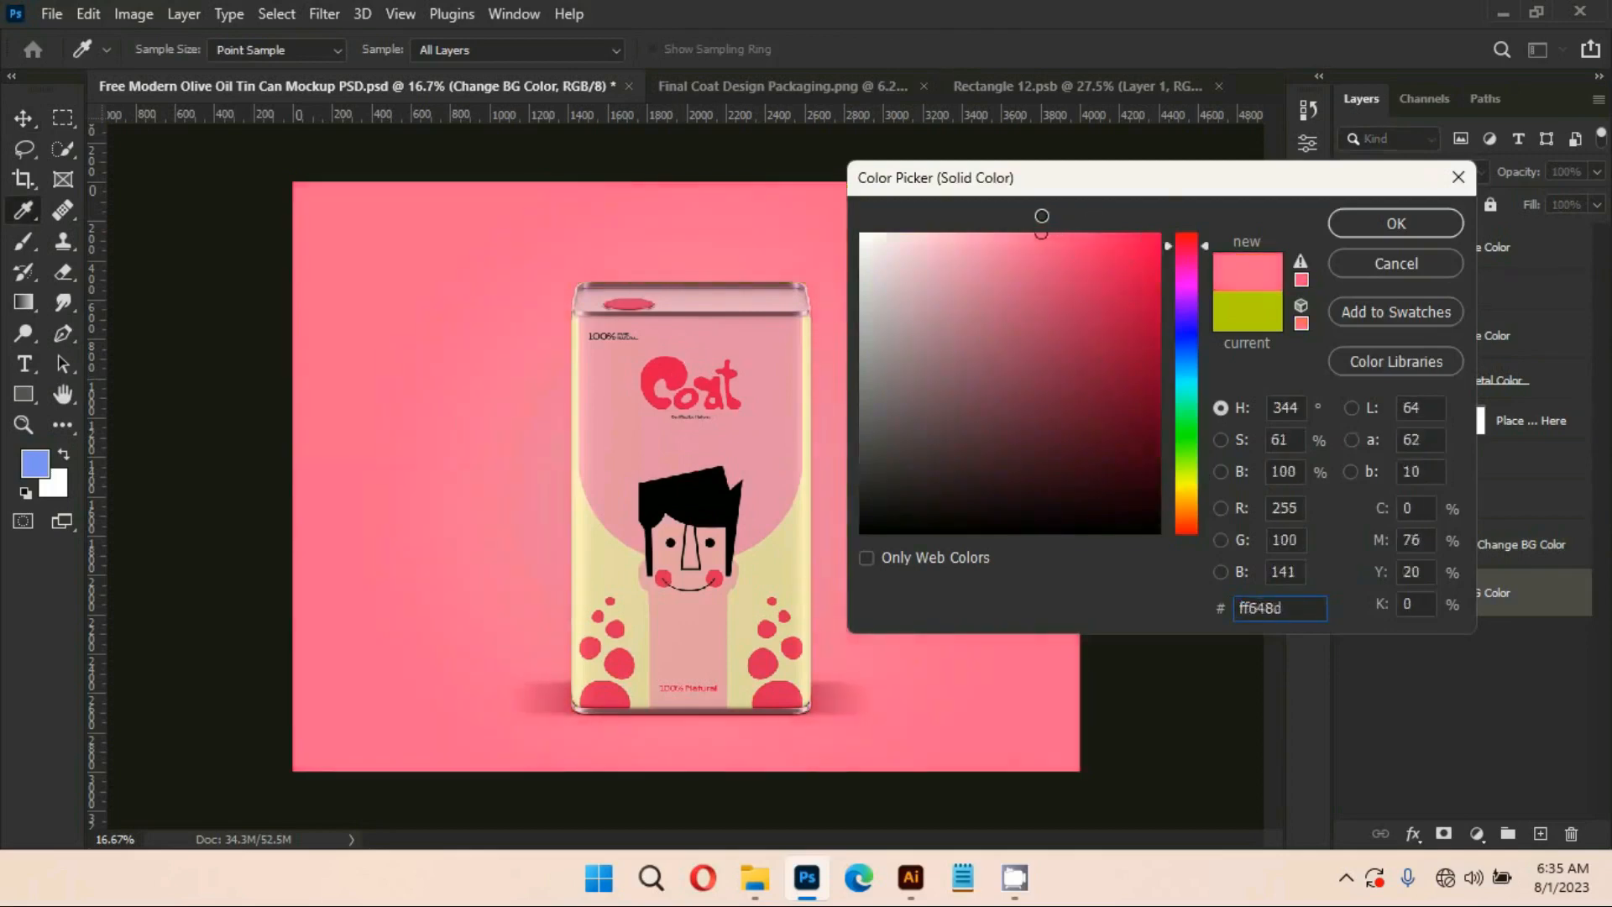
click(1368, 231)
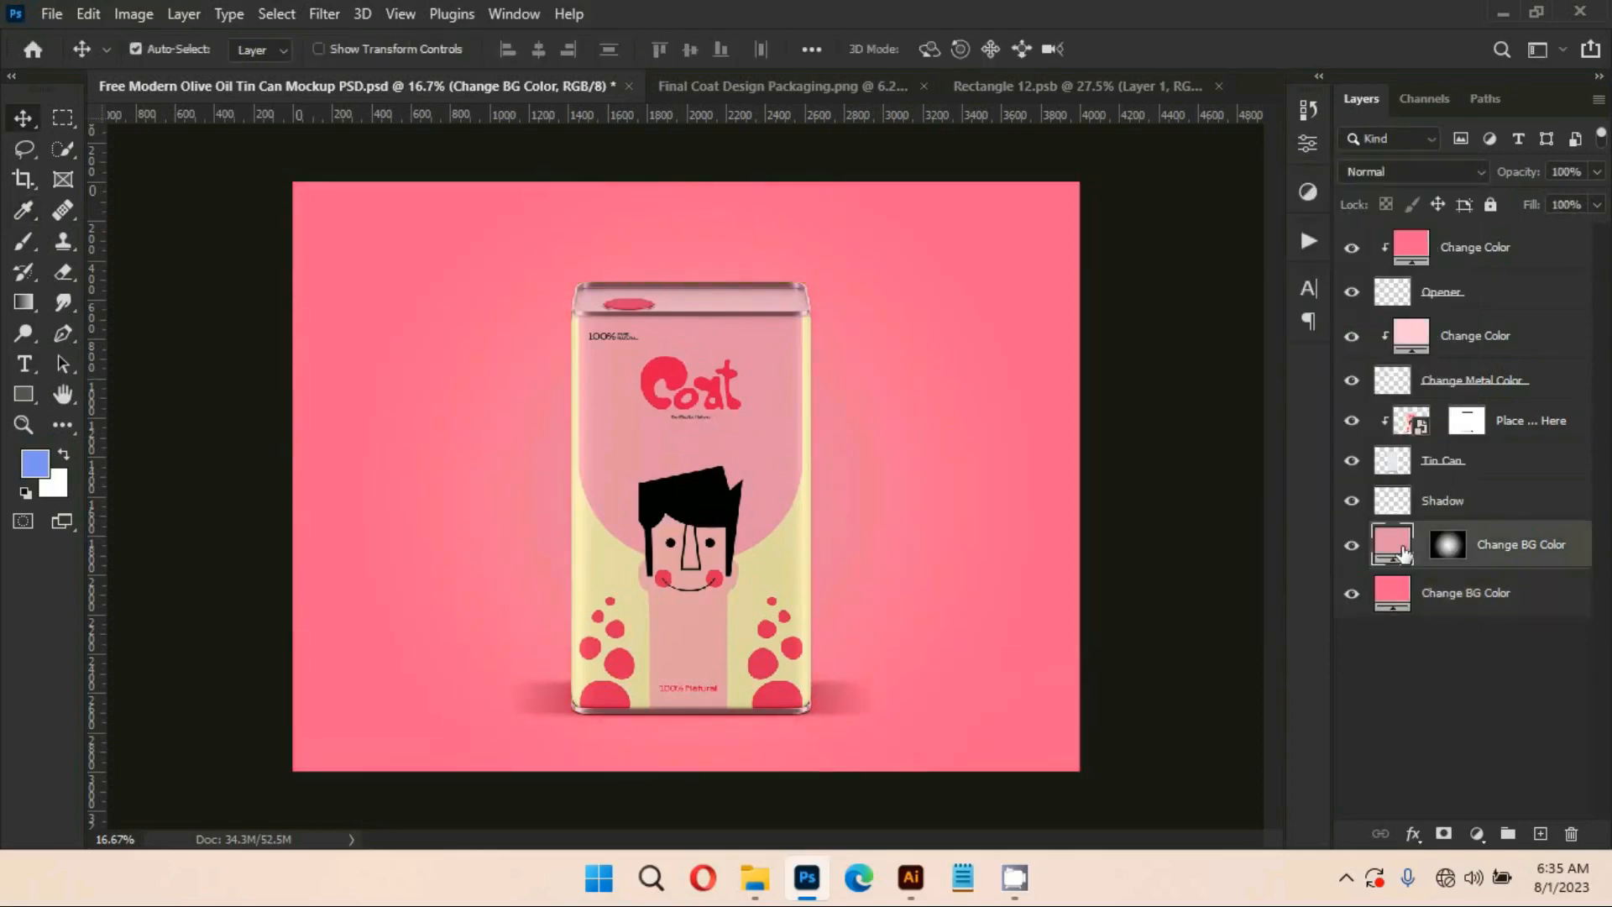
Lighten the masked background glow's colour fill to ffc3d2
double_click(1397, 544)
drag(967, 246, 929, 216)
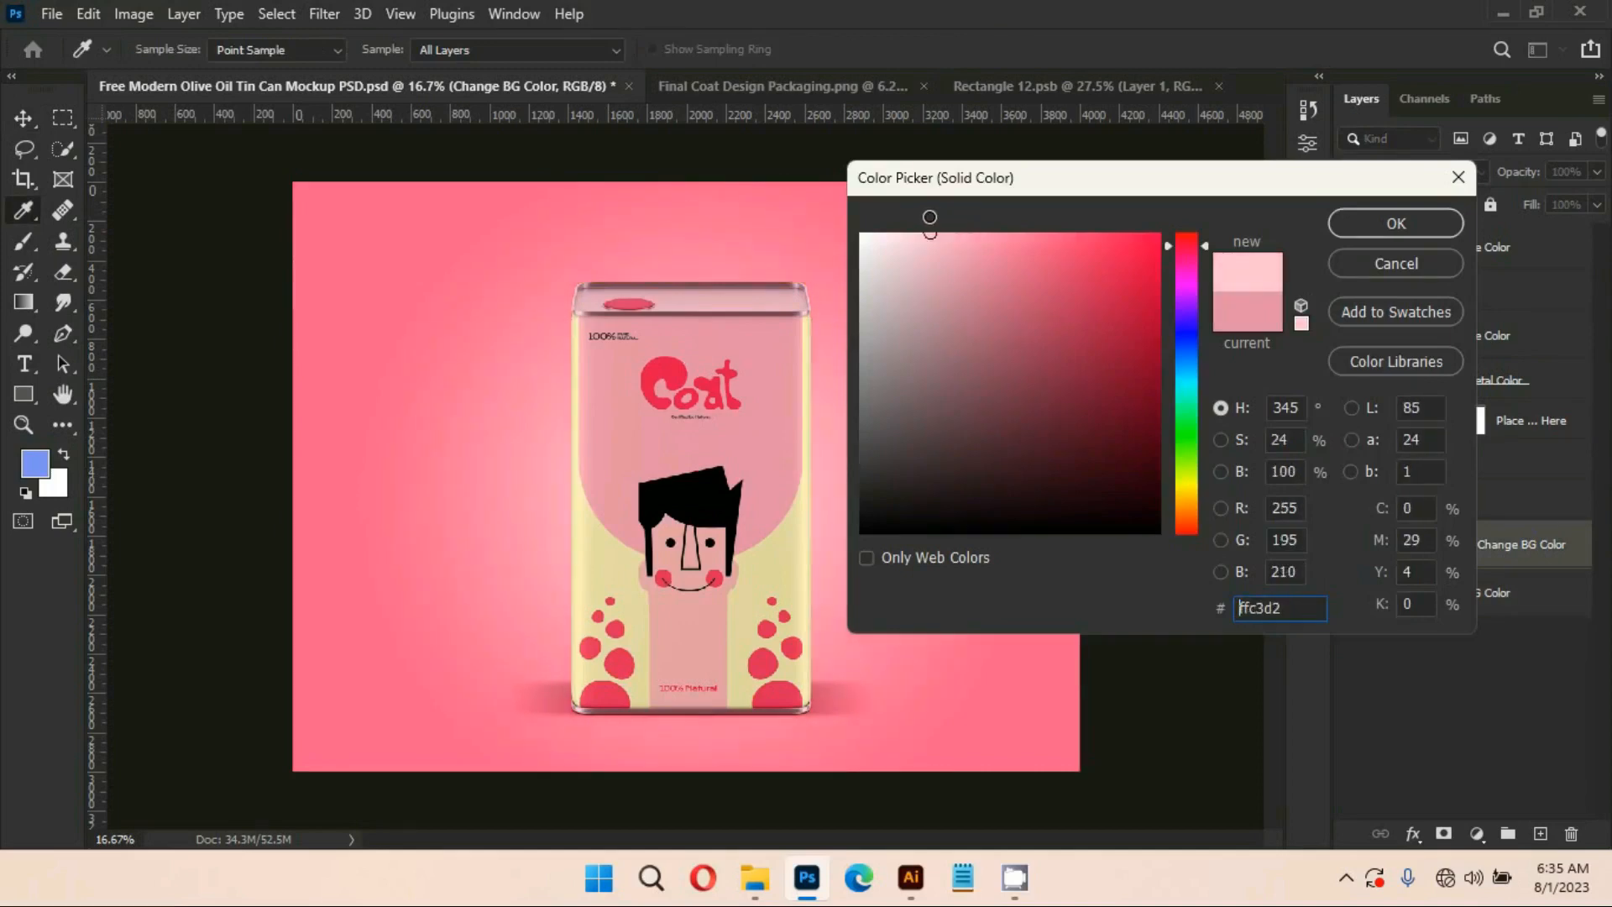